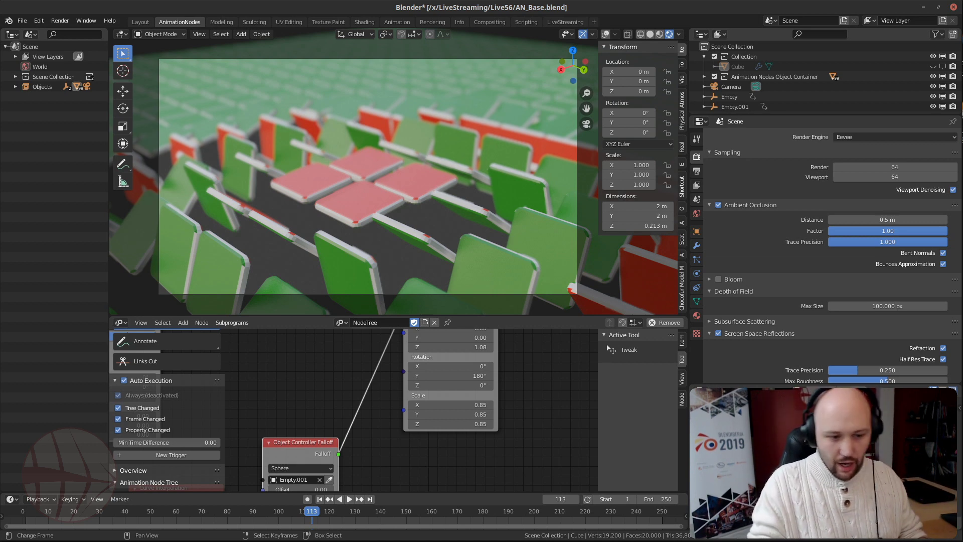
# Check the GraphicAll page of the Animation Nodes + Extra Nodes Win OS build in the browser, then return to Blender
pyautogui.hotkey('alt', 'Tab')
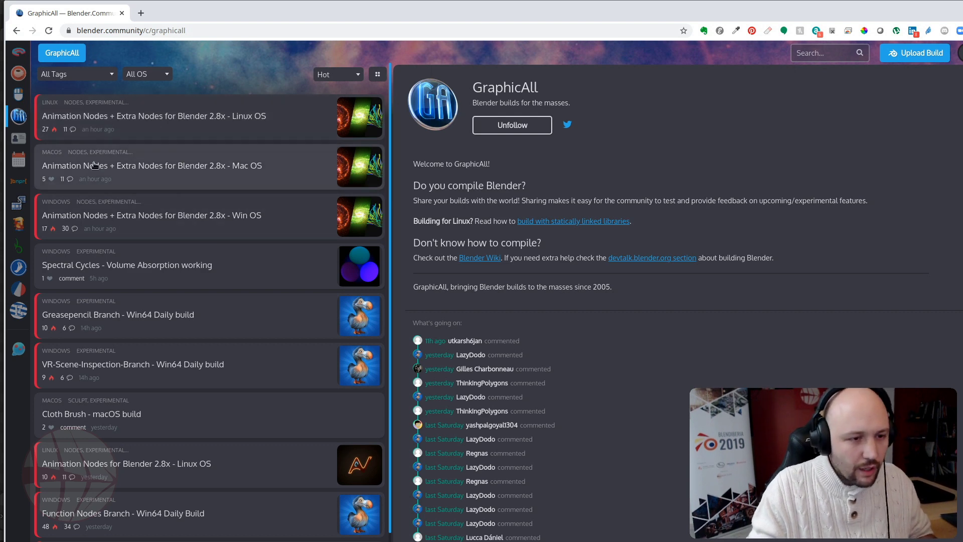
pyautogui.click(210, 215)
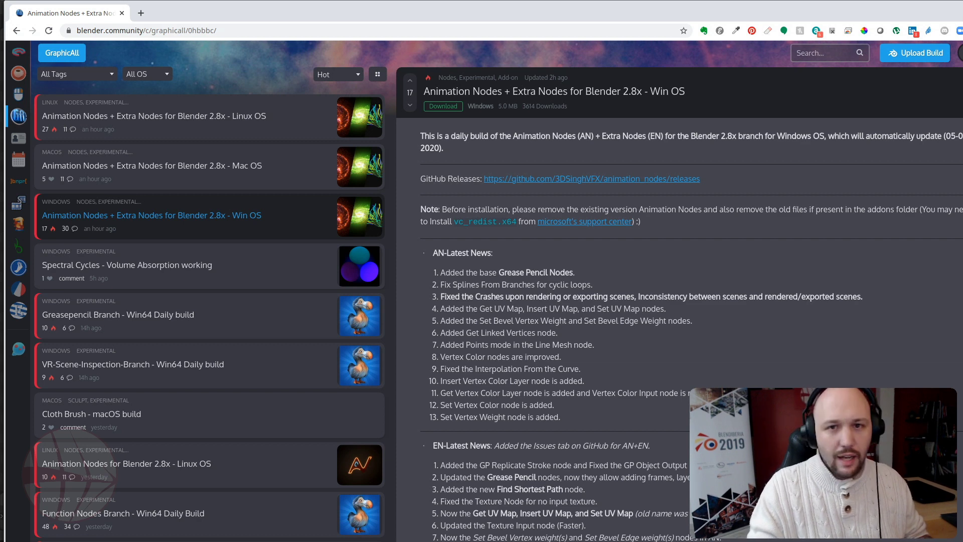
pyautogui.hotkey('alt', 'Tab')
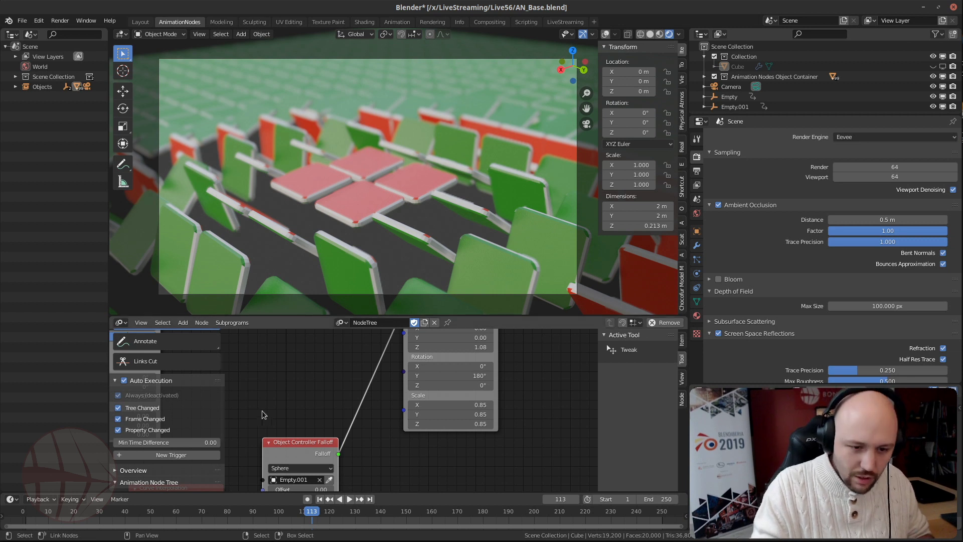
# Play the flipping-tile animation from frame 12 and scrub the timeline to frame 109
pyautogui.click(408, 246)
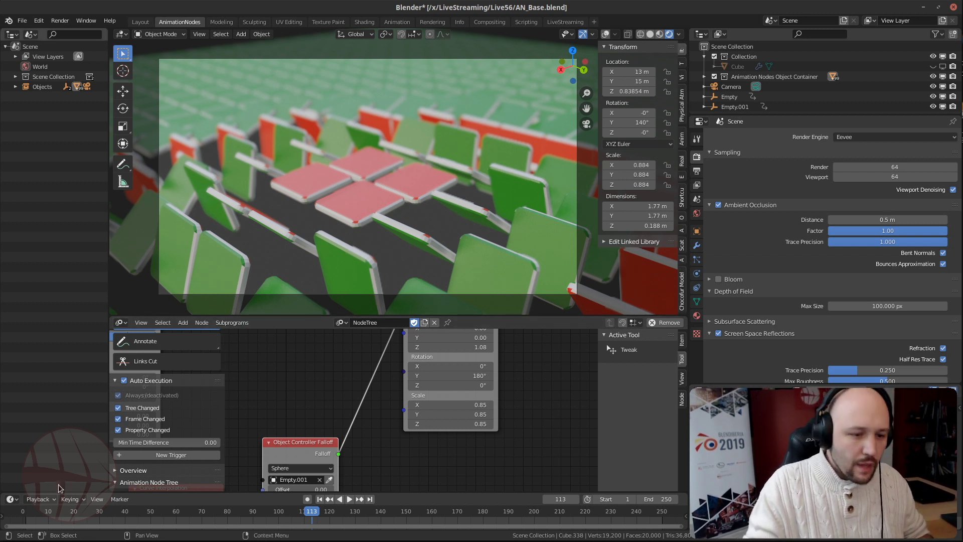
pyautogui.click(53, 511)
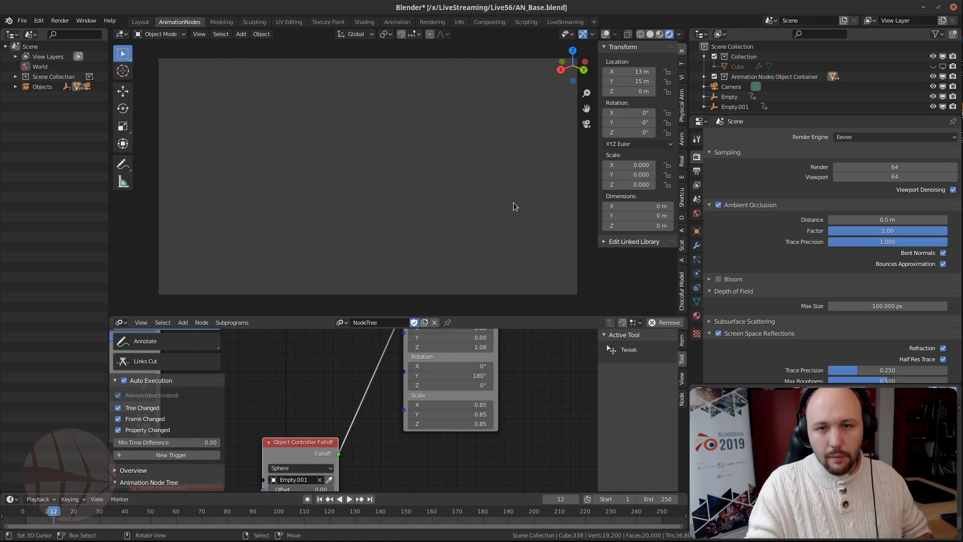
pyautogui.press('space')
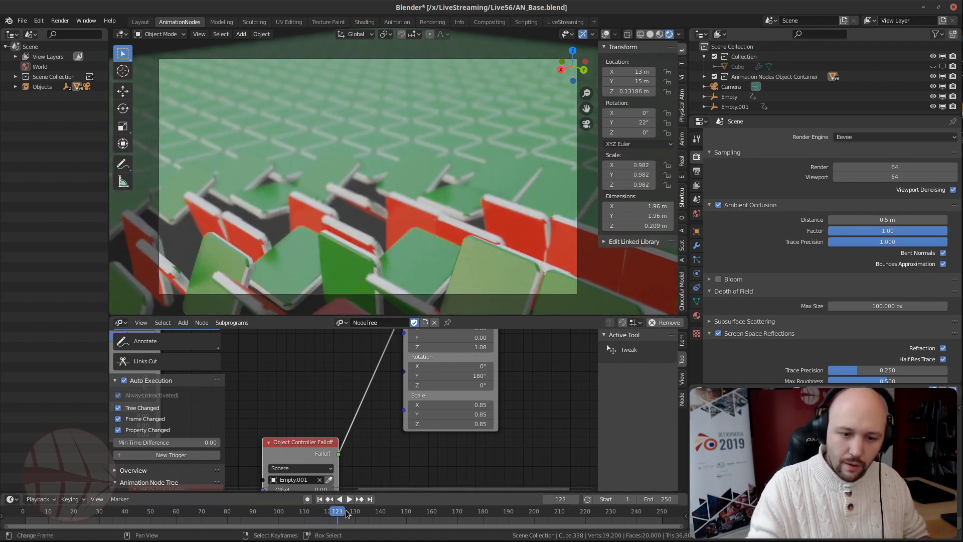
pyautogui.click(266, 512)
pyautogui.moveTo(267, 516); pyautogui.dragTo(302, 515)
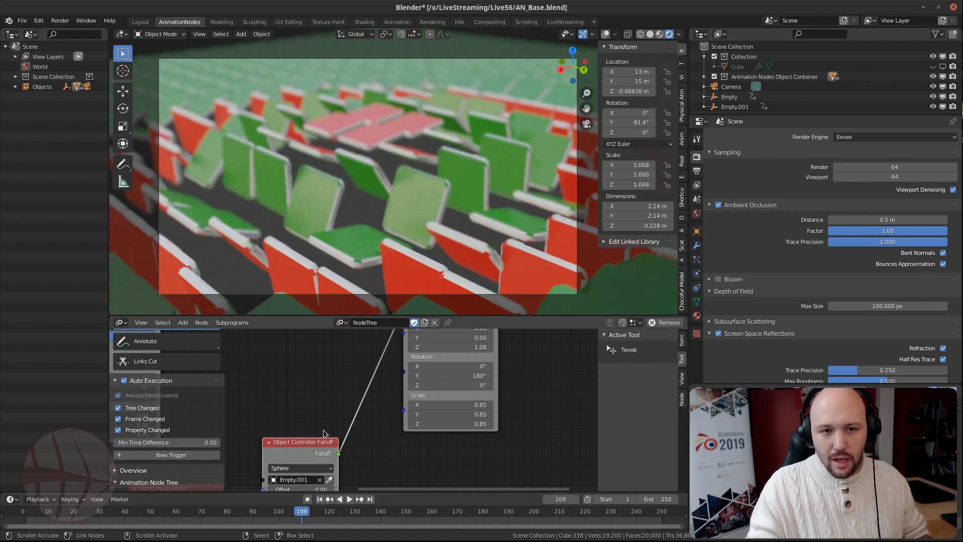
# Show the viewport overlays outside the camera view and select the Empty.001 controller among the flipping tiles
pyautogui.scroll(-2, 334, 62)
pyautogui.moveTo(333, 62); pyautogui.dragTo(357, 179, button='middle')
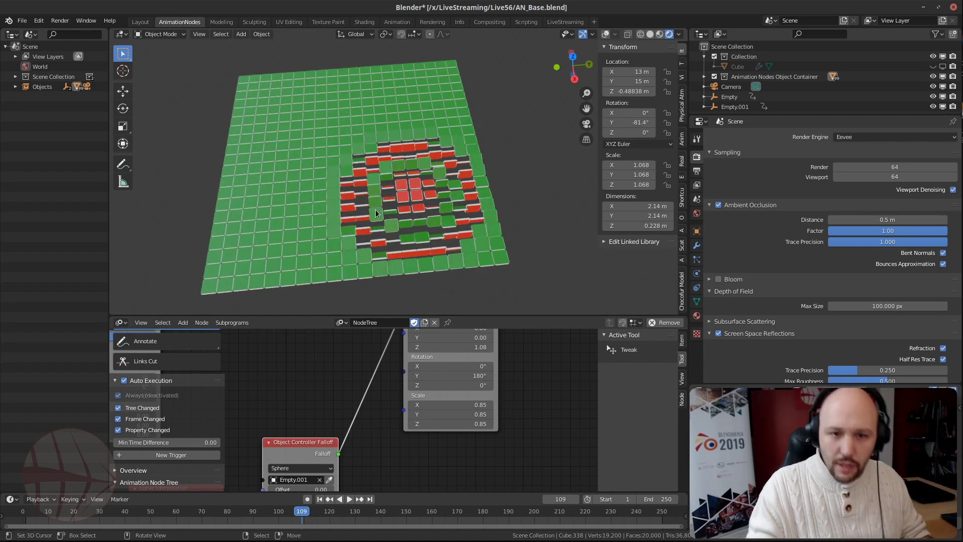
pyautogui.click(606, 34)
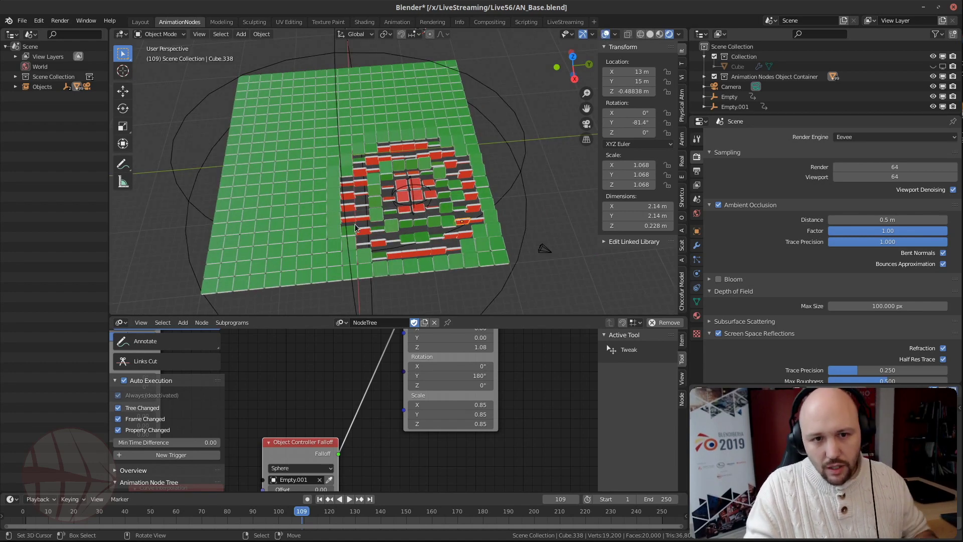
pyautogui.scroll(3, 355, 228)
pyautogui.click(425, 199)
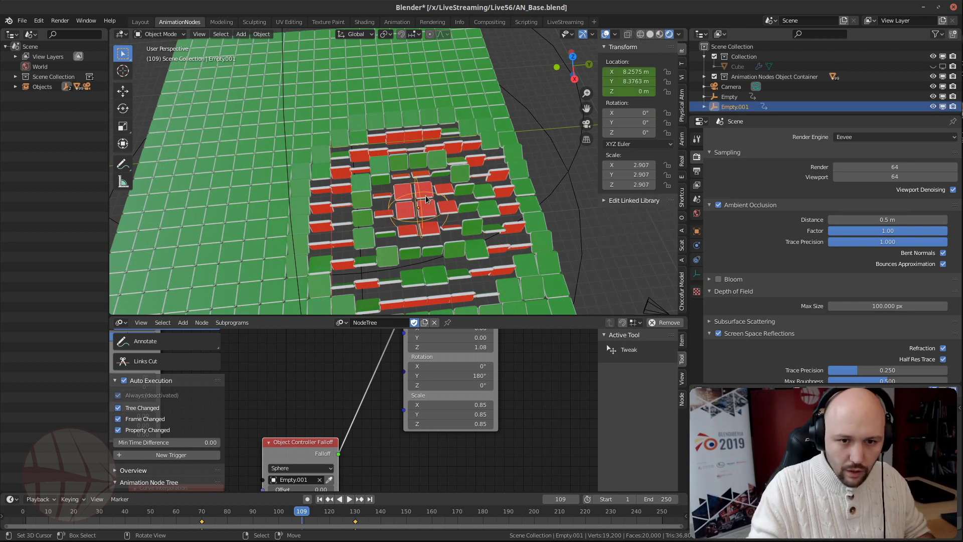
pyautogui.scroll(-4, 425, 199)
pyautogui.press('g')
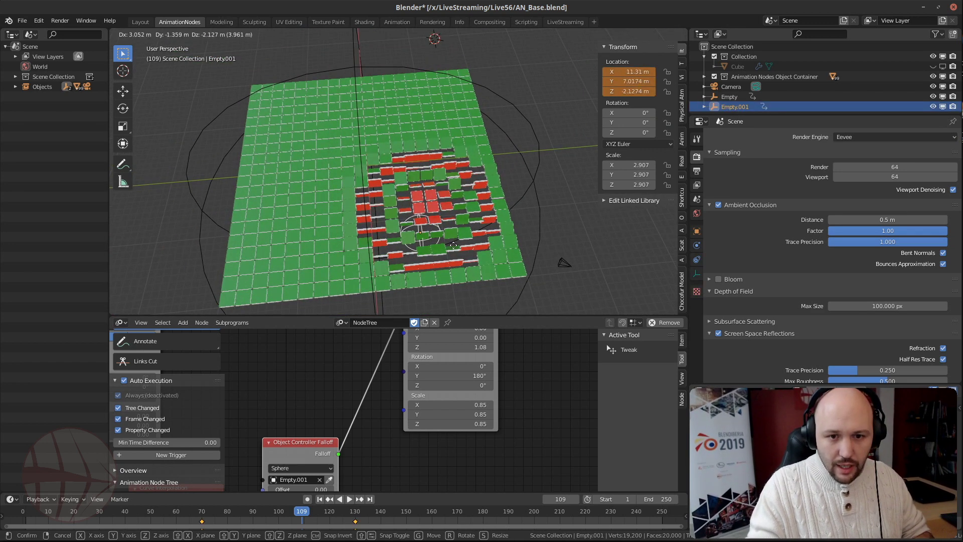
pyautogui.press('Escape')
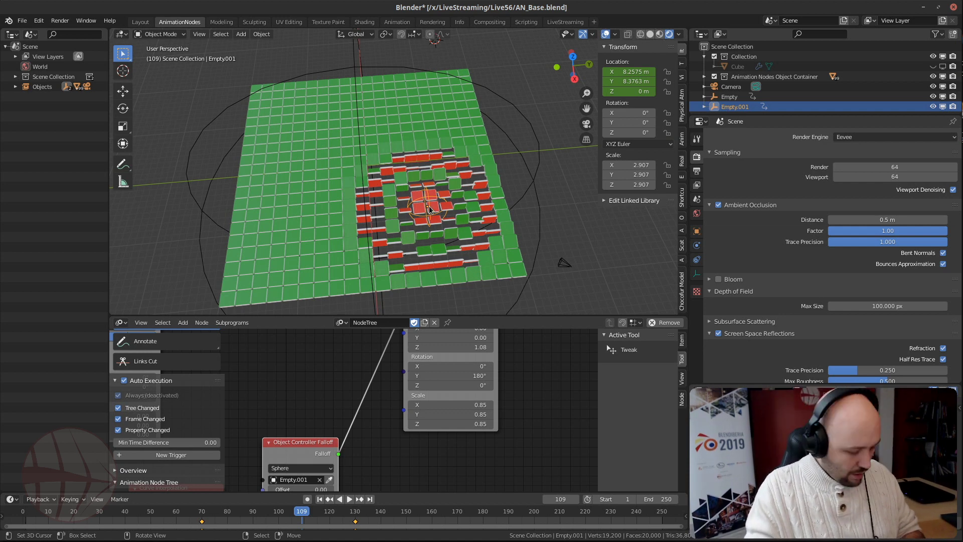
pyautogui.press('g')
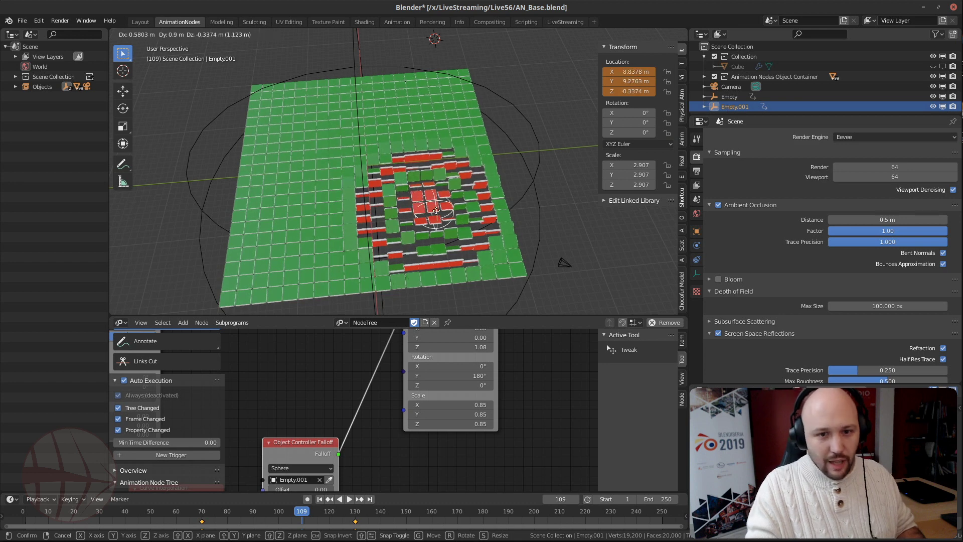
pyautogui.rightClick(419, 218)
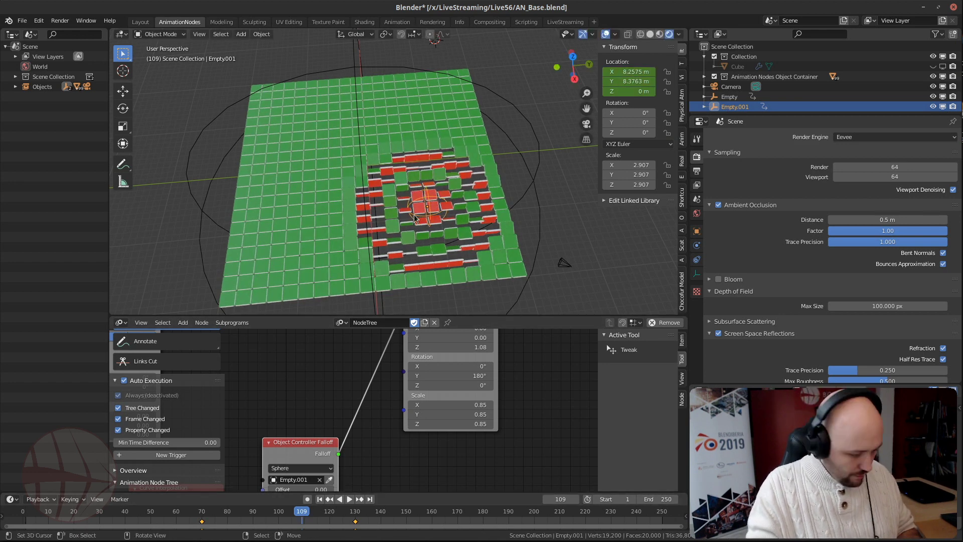
# Move Empty.001 in the horizontal plane to about X -9.14 m, Y 6.85 m at frame 109 and play back the animation
pyautogui.press('g')
pyautogui.hotkey('shift', 'z')
pyautogui.click(394, 121)
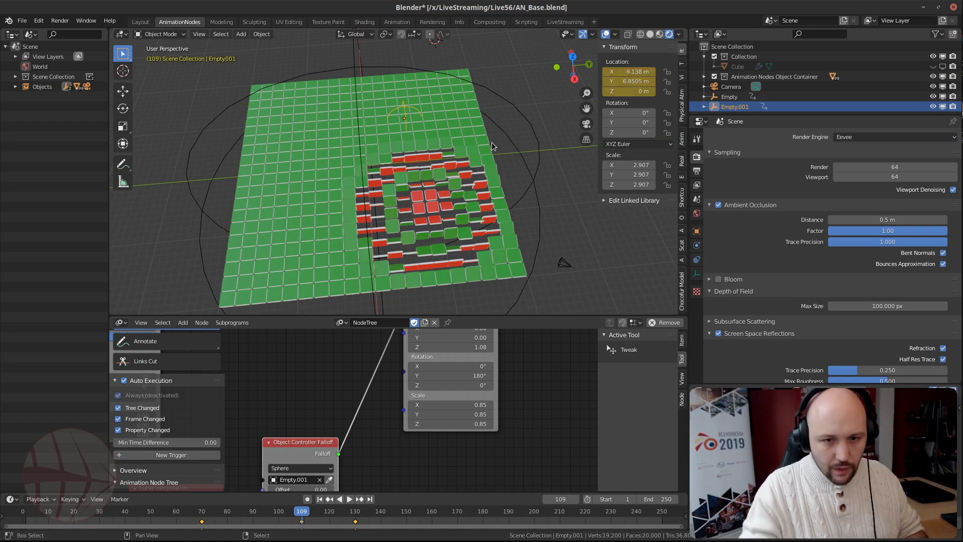
pyautogui.hotkey('shift', 'Left')
pyautogui.press('space')
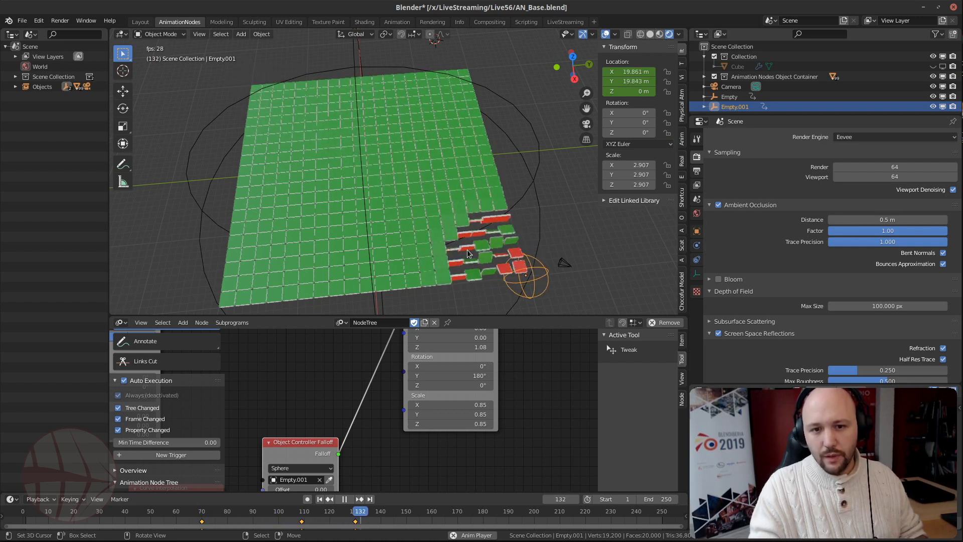
pyautogui.press('space')
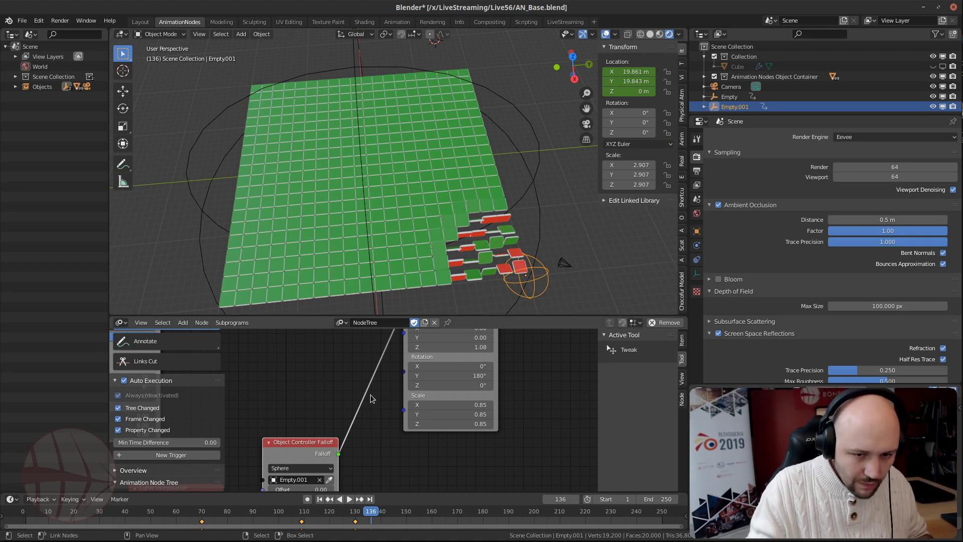
# Set both the X and Y Divisions of the Grid Mesh node to 10
pyautogui.scroll(-3, 388, 425)
pyautogui.scroll(-5, 388, 421)
pyautogui.moveTo(335, 387); pyautogui.dragTo(558, 403, button='middle')
pyautogui.scroll(8, 358, 402)
pyautogui.moveTo(346, 423); pyautogui.dragTo(400, 435, button='middle')
pyautogui.scroll(4, 401, 438)
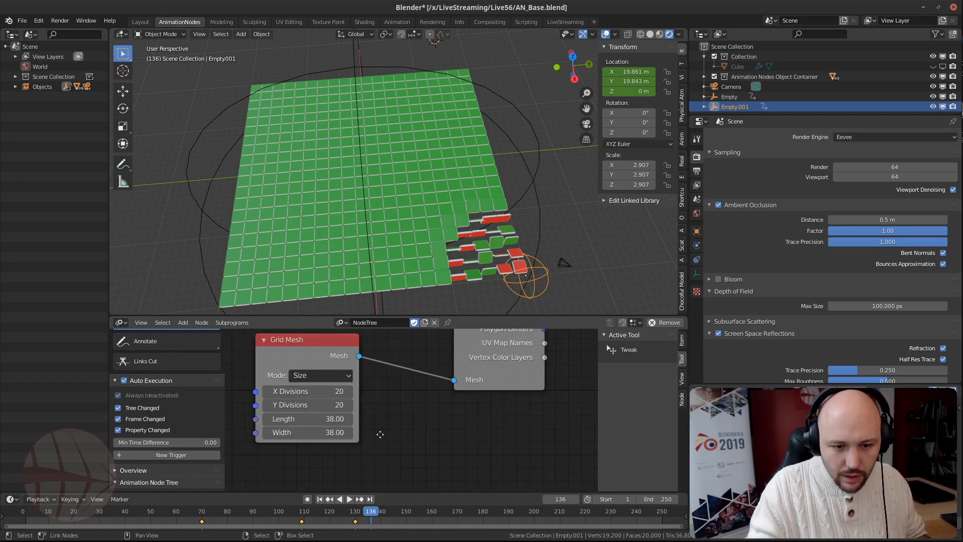
pyautogui.moveTo(405, 406); pyautogui.dragTo(404, 414)
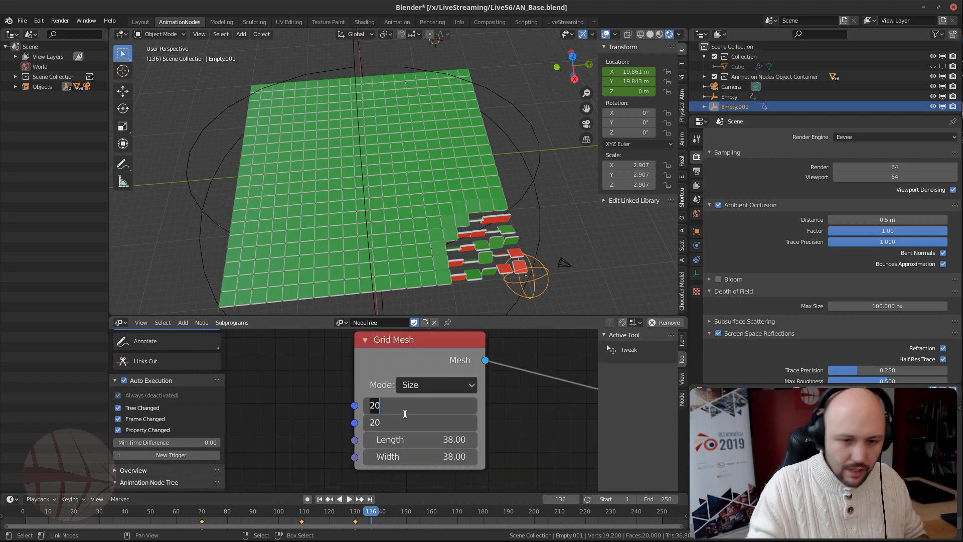
pyautogui.write('10')
pyautogui.press('Return')
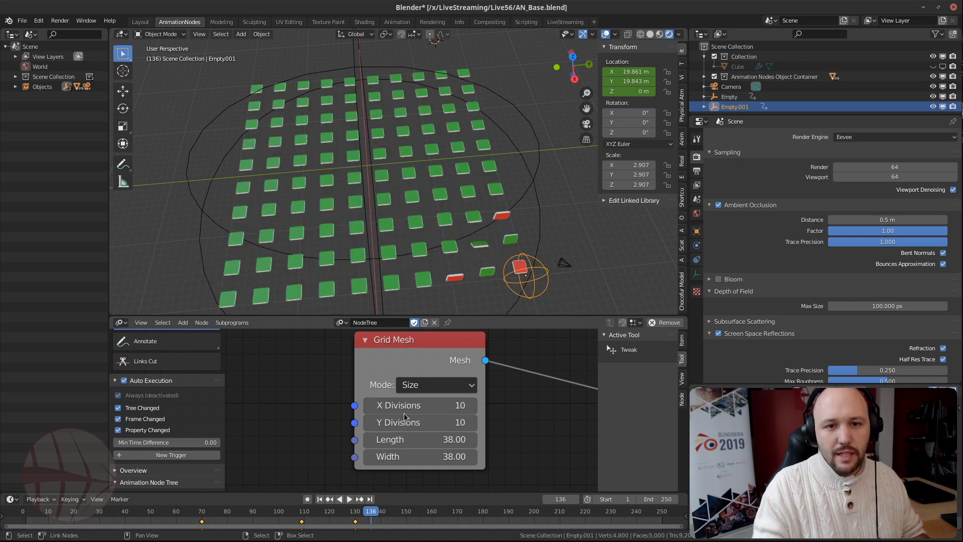
# Reduce the Grid Mesh node's Length and Width to 18.77 and play the animation from an earlier frame
pyautogui.moveTo(442, 439); pyautogui.dragTo(345, 453)
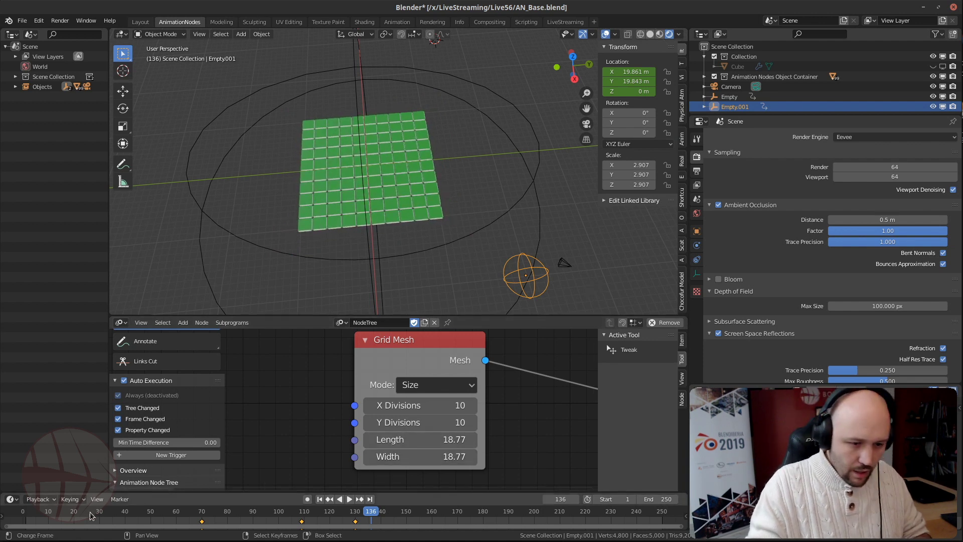
pyautogui.click(151, 511)
pyautogui.press('space')
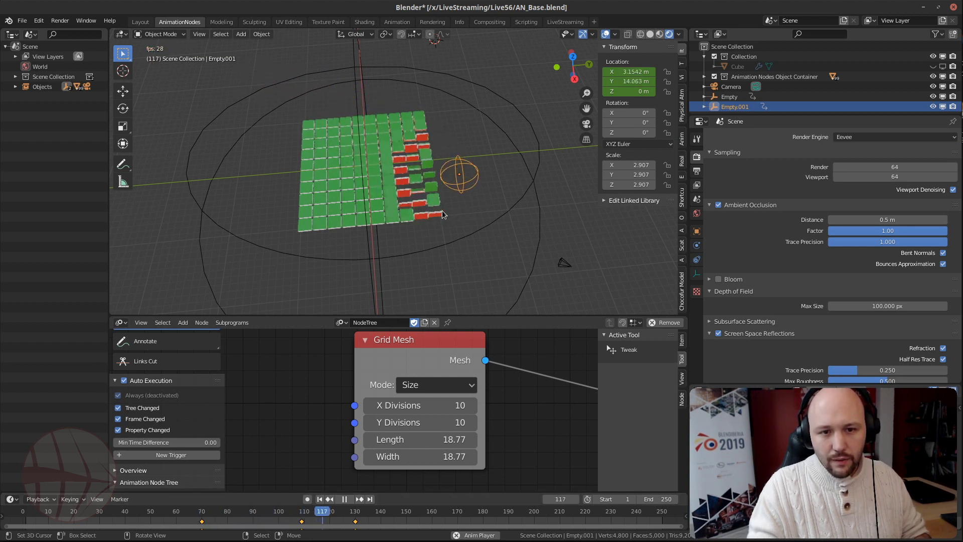
pyautogui.press('space')
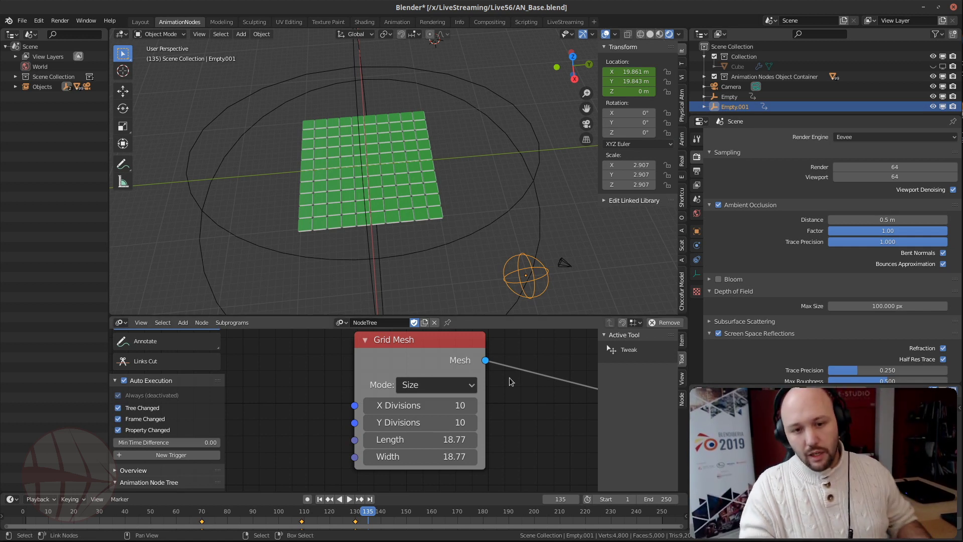
# Review the whole node tree, then start a new General file without saving the changes to AN_Base
pyautogui.scroll(-5, 482, 428)
pyautogui.scroll(-5, 485, 424)
pyautogui.moveTo(485, 424); pyautogui.dragTo(299, 405, button='middle')
pyautogui.scroll(-5, 351, 405)
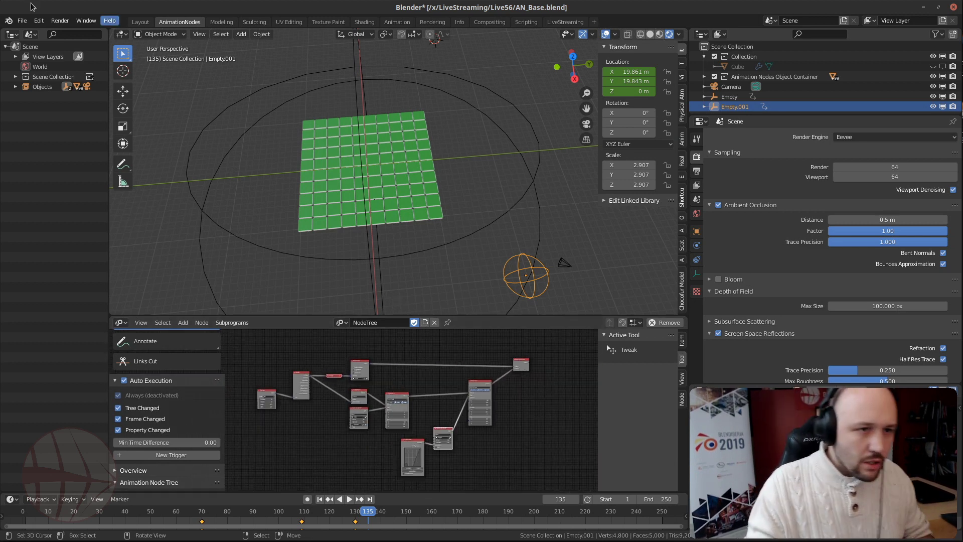
pyautogui.click(22, 22)
pyautogui.moveTo(50, 32)
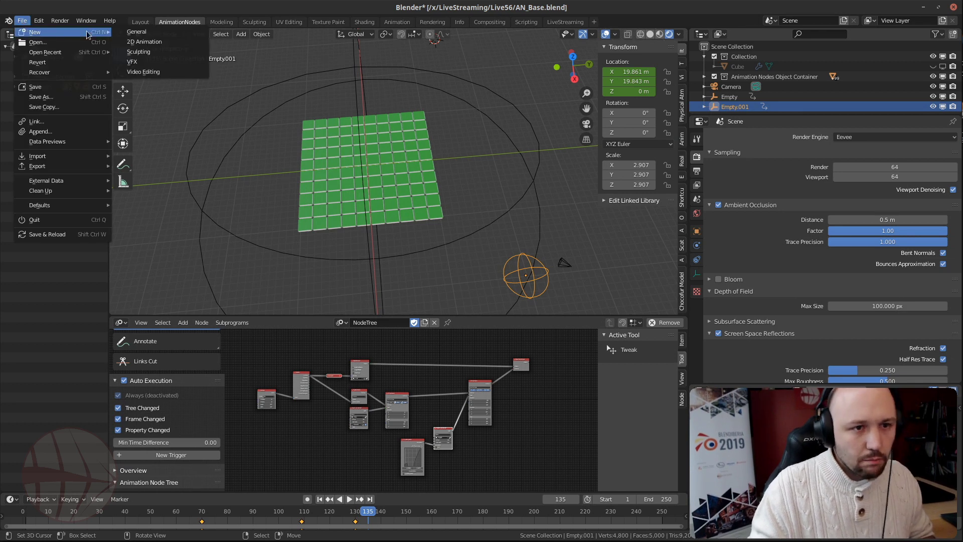
pyautogui.click(167, 37)
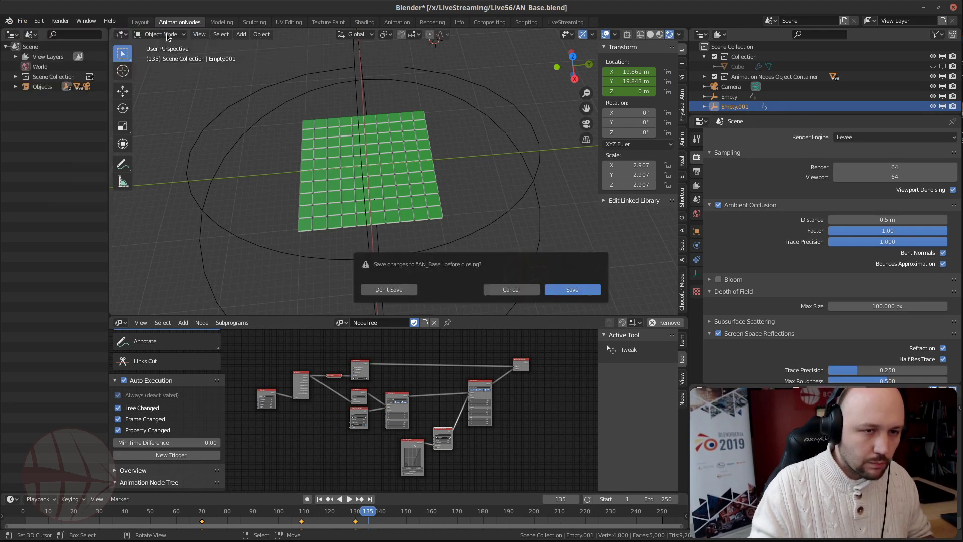
pyautogui.click(408, 286)
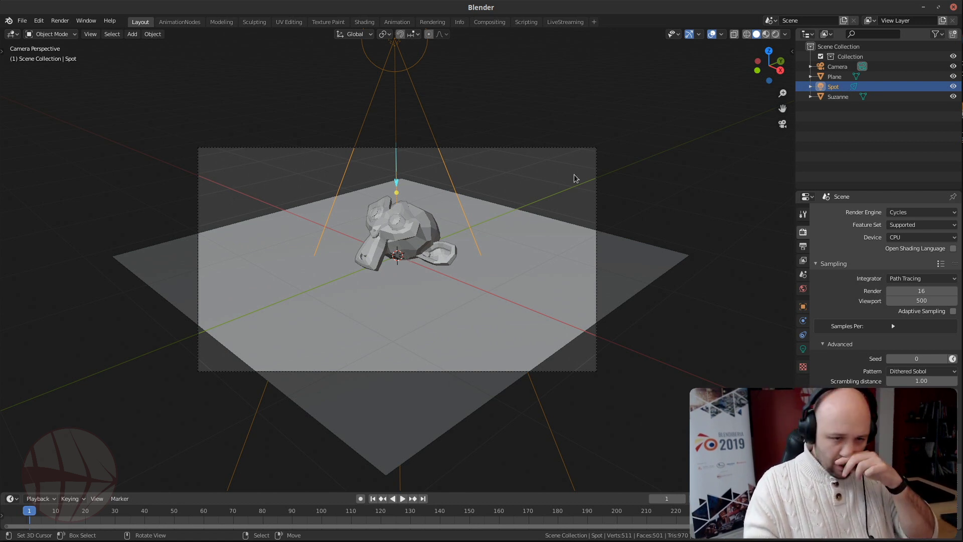
# Delete Suzanne, the spot light and the plane, keeping only the camera, and return to the camera view
pyautogui.moveTo(467, 94)
pyautogui.mouseDown(button='middle')
pyautogui.moveTo(452, 119)
pyautogui.moveTo(441, 176)
pyautogui.mouseUp(button='middle')
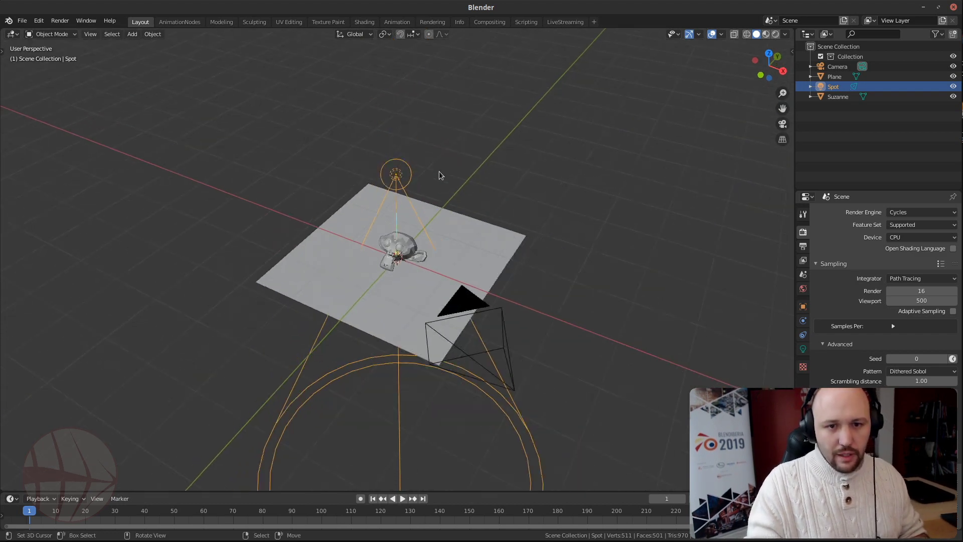
pyautogui.scroll(-2, 431, 210)
pyautogui.hotkey('alt', 'a')
pyautogui.press('a')
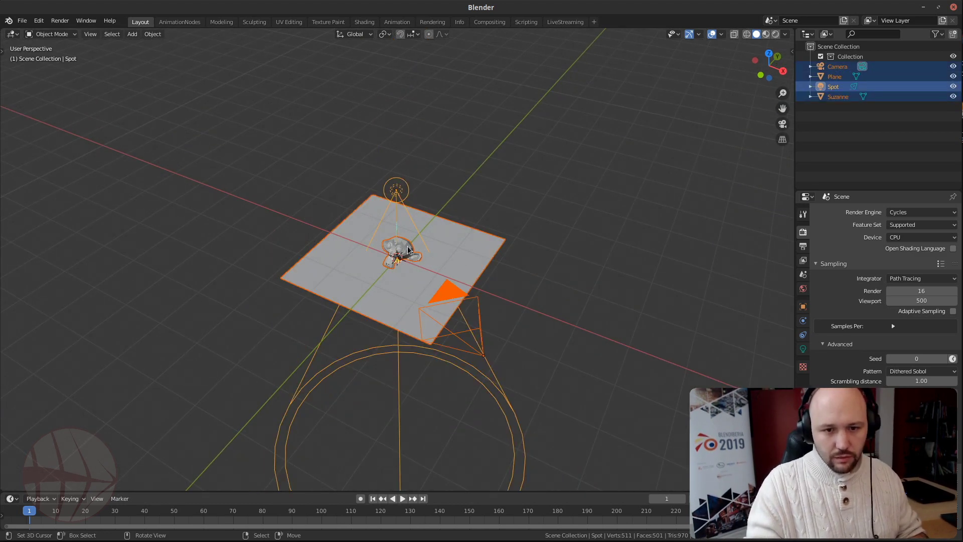
pyautogui.rightClick(408, 244)
pyautogui.keyDown('shift'); pyautogui.rightClick(400, 195); pyautogui.keyUp('shift')
pyautogui.keyDown('shift'); pyautogui.rightClick(460, 245); pyautogui.keyUp('shift')
pyautogui.press('x')
pyautogui.click(460, 246)
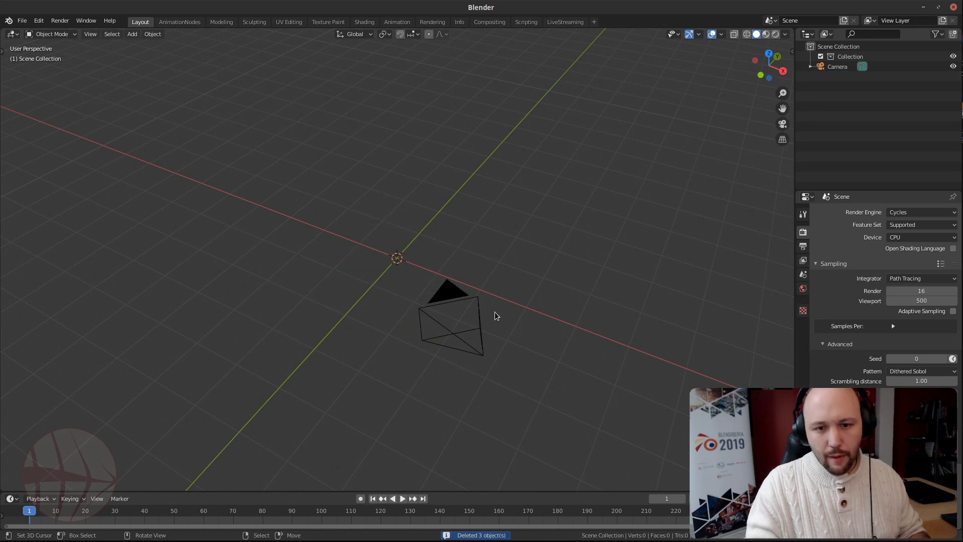
pyautogui.press('KP_0')
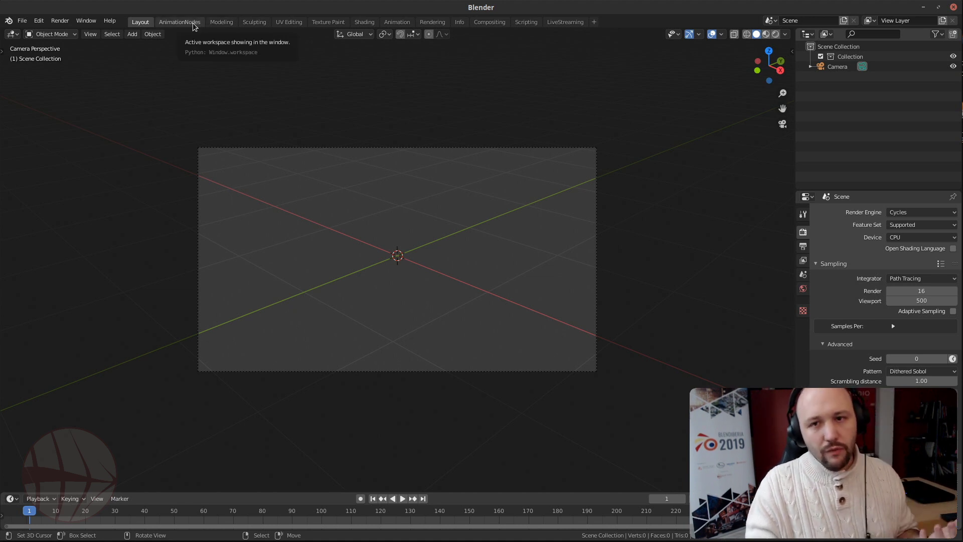
# Split the Layout workspace's 3D viewport into two stacked areas and switch the lower one to the Animation Nodes editor
pyautogui.click(179, 22)
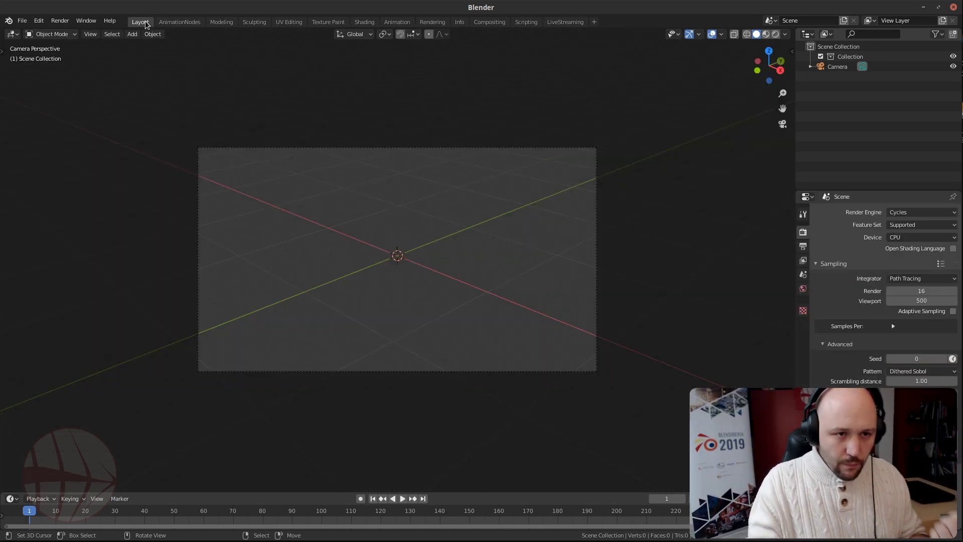
pyautogui.click(140, 21)
pyautogui.moveTo(792, 489); pyautogui.dragTo(788, 285)
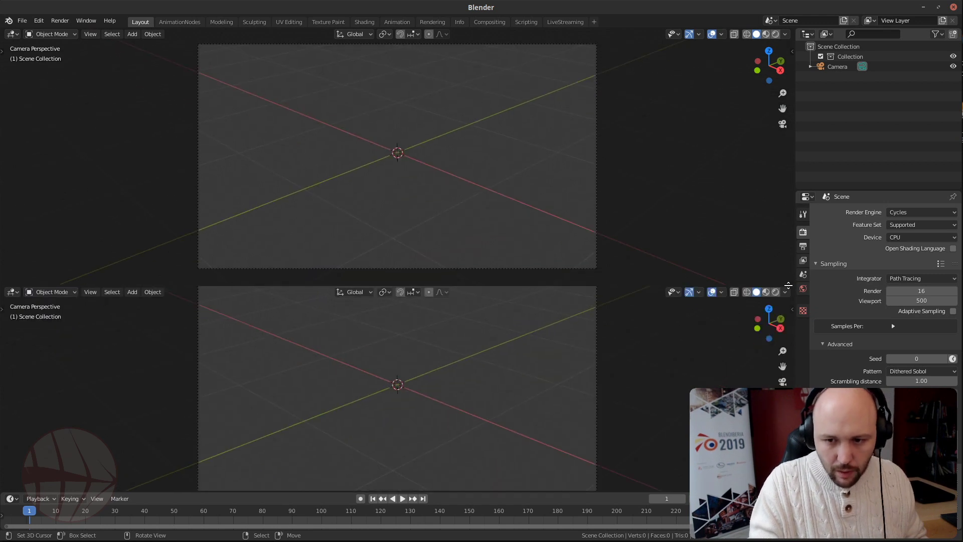
pyautogui.click(13, 293)
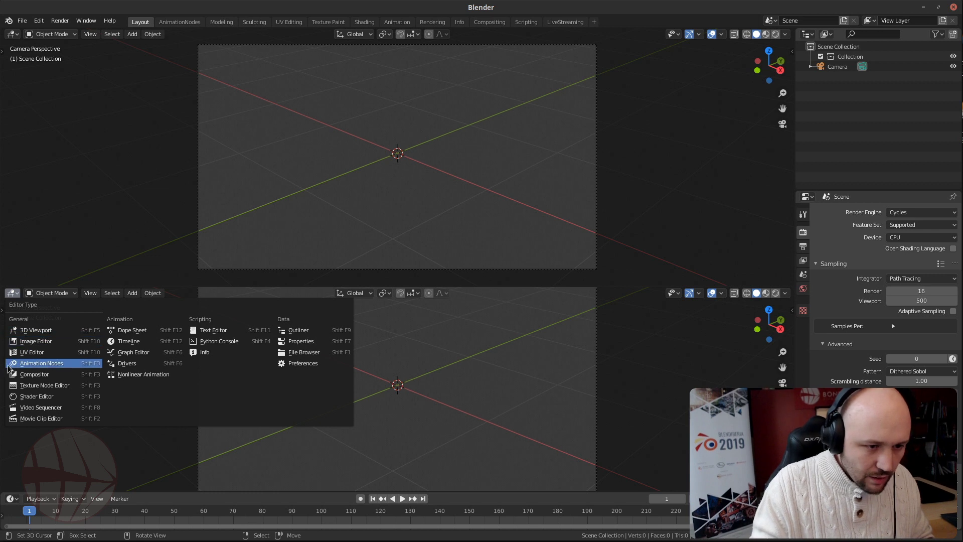
pyautogui.click(56, 363)
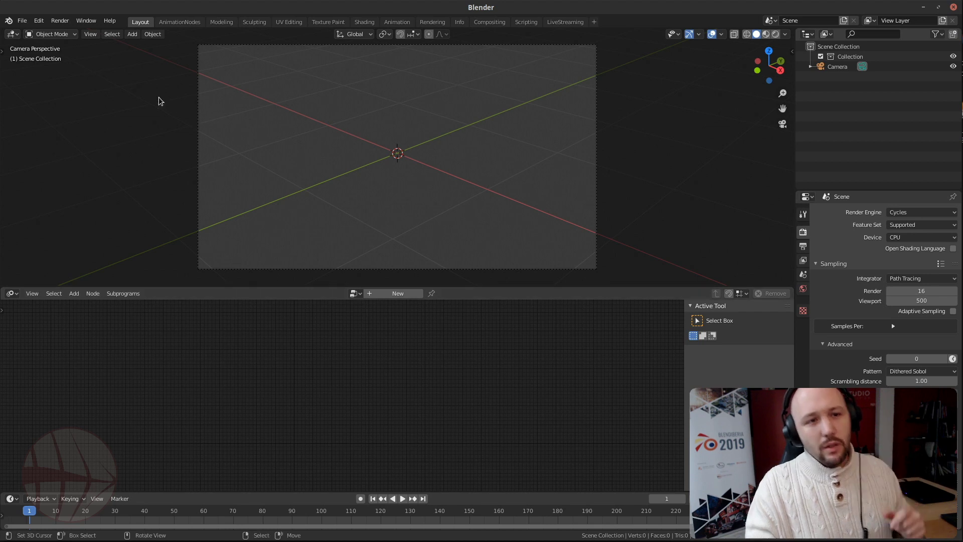
# Switch to the AnimationNodes workspace, widen the outliner and properties column, enlarge the properties editor and hide the 3D viewport's sidebar
pyautogui.click(185, 22)
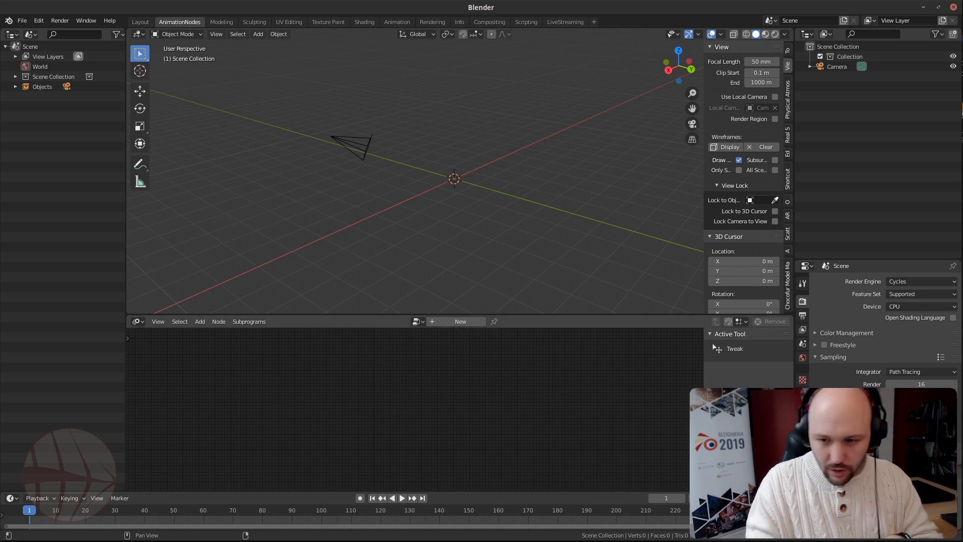
pyautogui.moveTo(952, 426); pyautogui.dragTo(952, 384)
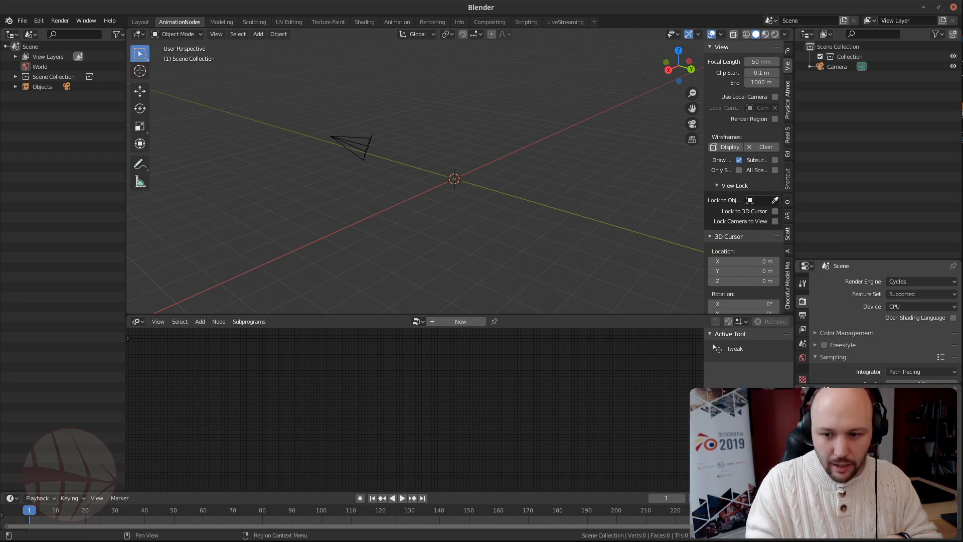
pyautogui.moveTo(795, 451); pyautogui.dragTo(690, 451)
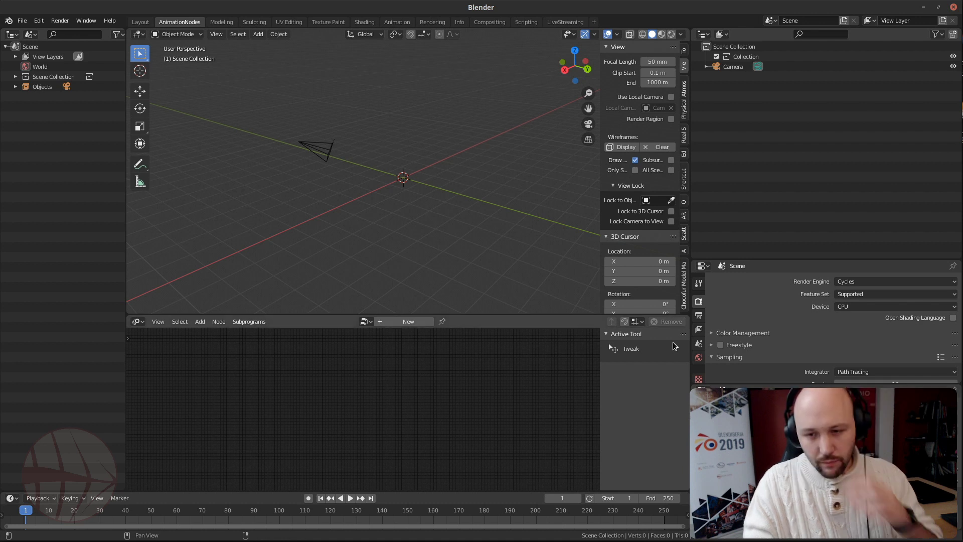
pyautogui.moveTo(751, 259); pyautogui.dragTo(751, 119)
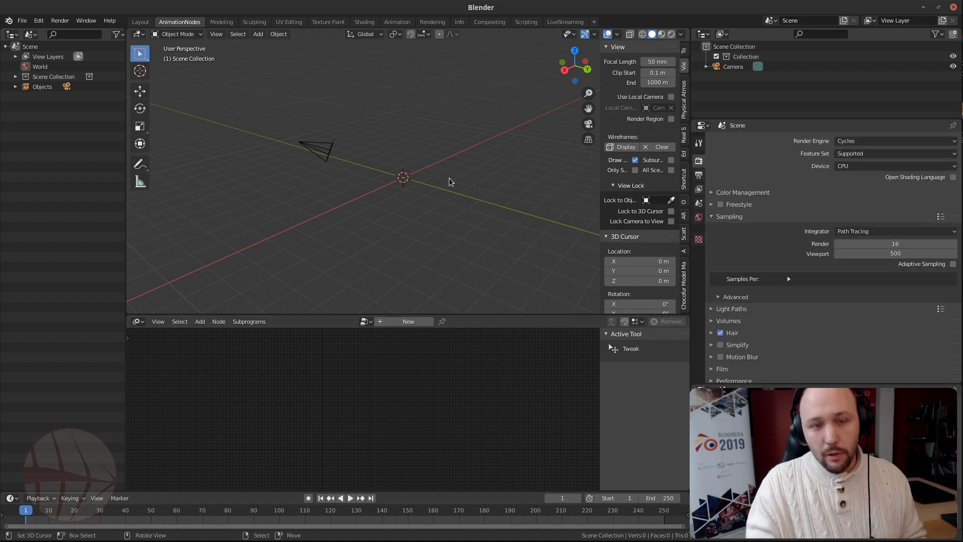
pyautogui.press('n')
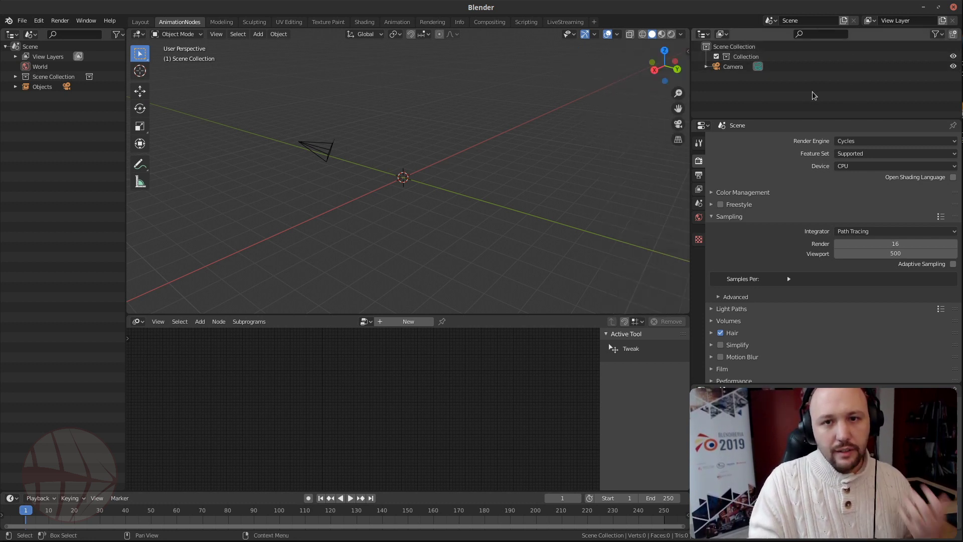
# Keep the main outliner in View Layer display mode and expand the Objects list in the other outliner showing the whole scene
pyautogui.click(722, 34)
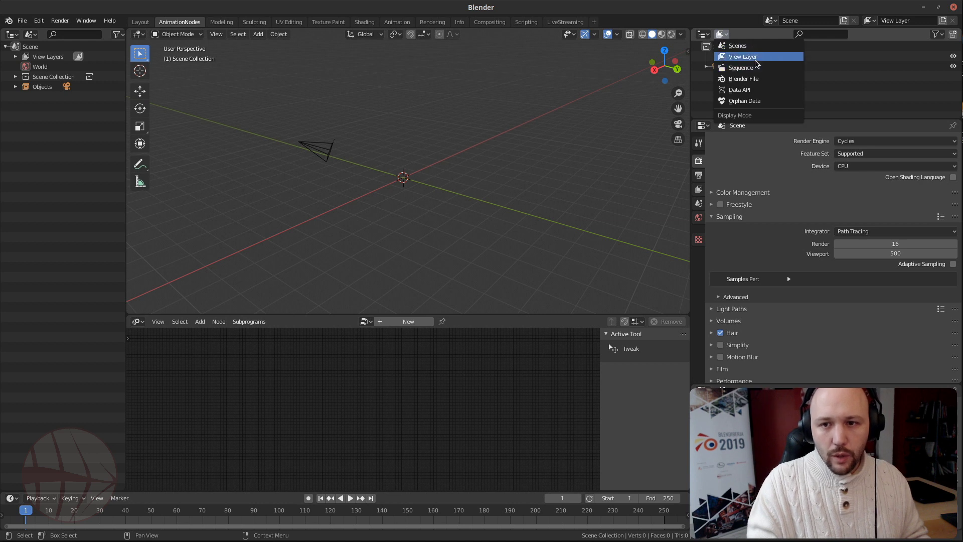
pyautogui.click(768, 57)
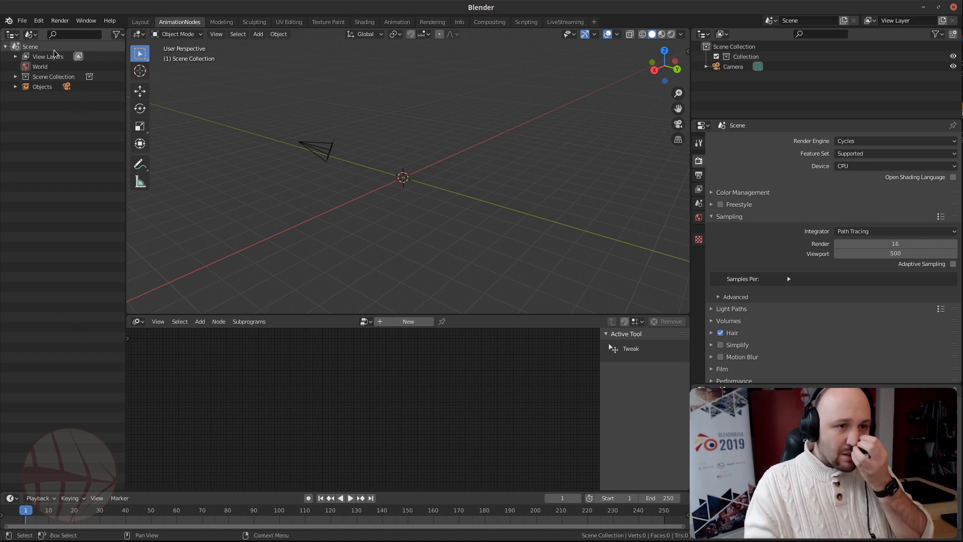
pyautogui.click(32, 36)
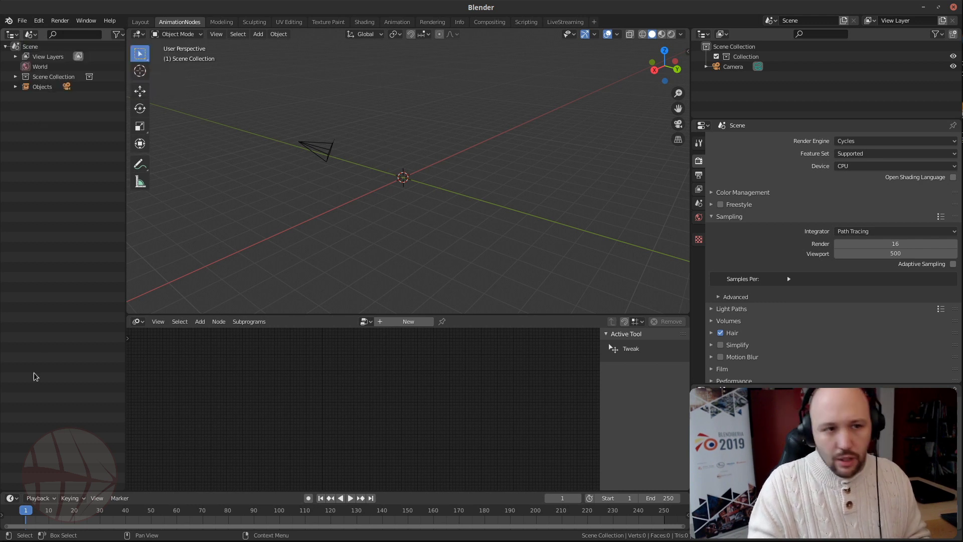
pyautogui.click(15, 87)
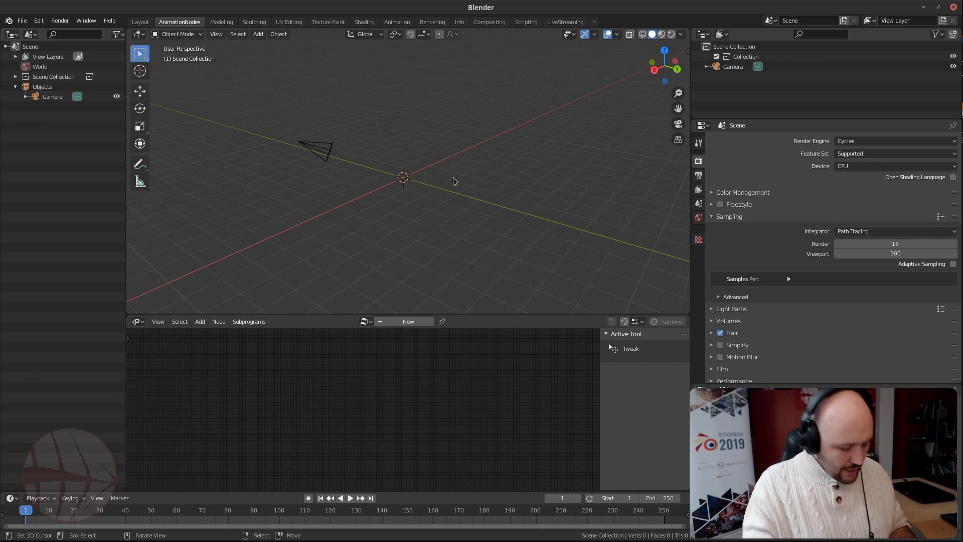
# Add a cube at the 3D cursor and duplicate it three times to form a loose cluster of four
pyautogui.hotkey('shift', 'a')
pyautogui.moveTo(453, 181)
pyautogui.click(490, 186)
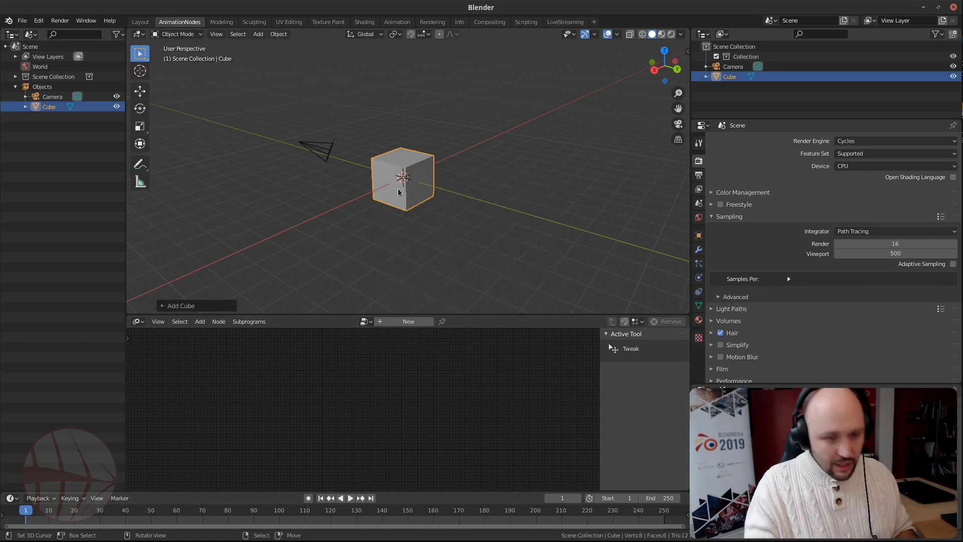
pyautogui.hotkey('shift', 'd')
pyautogui.click(477, 200)
pyautogui.hotkey('shift', 'd')
pyautogui.click(436, 147)
pyautogui.hotkey('shift', 'd')
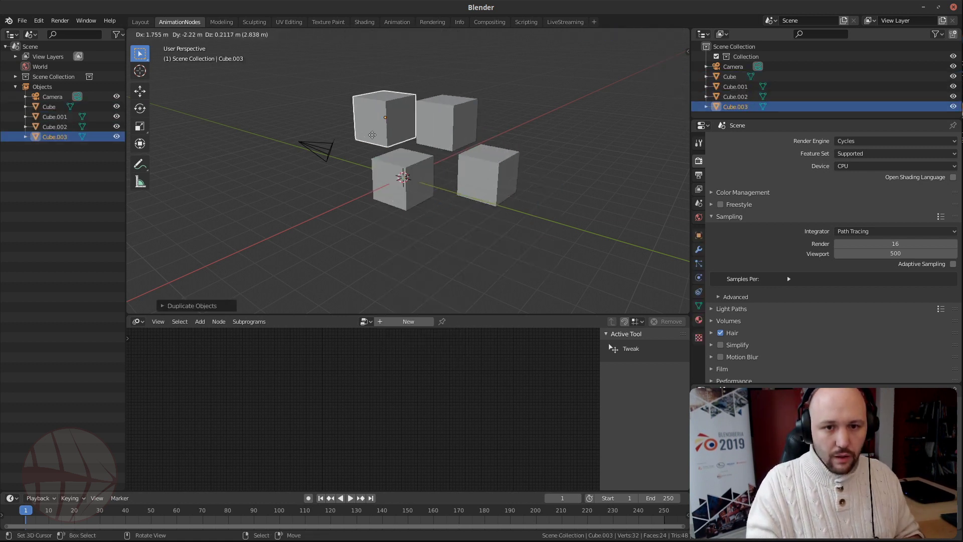
pyautogui.click(376, 137)
# Duplicate the four-cube cluster three times, placing each copy in a different area around the original
pyautogui.press('a')
pyautogui.hotkey('shift', 'd')
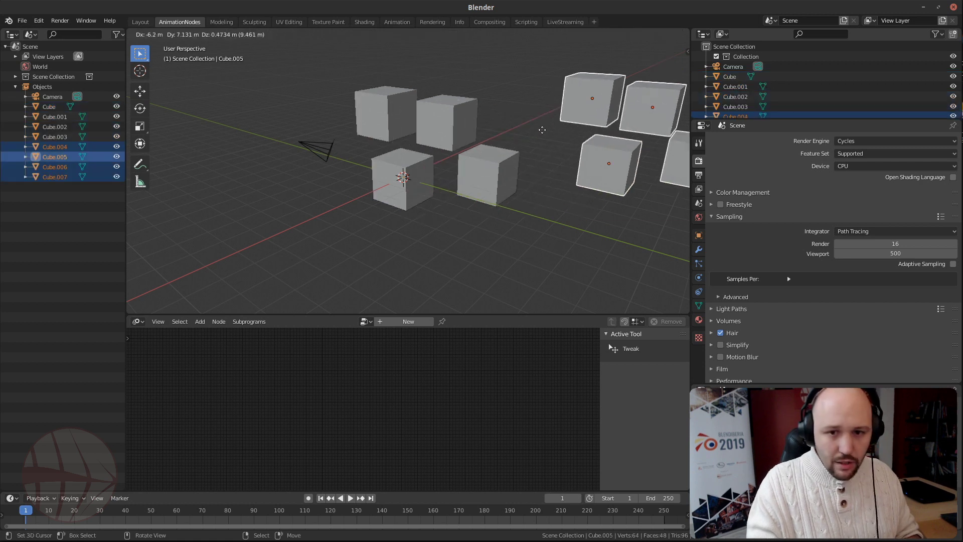
pyautogui.click(483, 93)
pyautogui.hotkey('shift', 'd')
pyautogui.click(184, 115)
pyautogui.hotkey('shift', 'd')
pyautogui.click(296, 268)
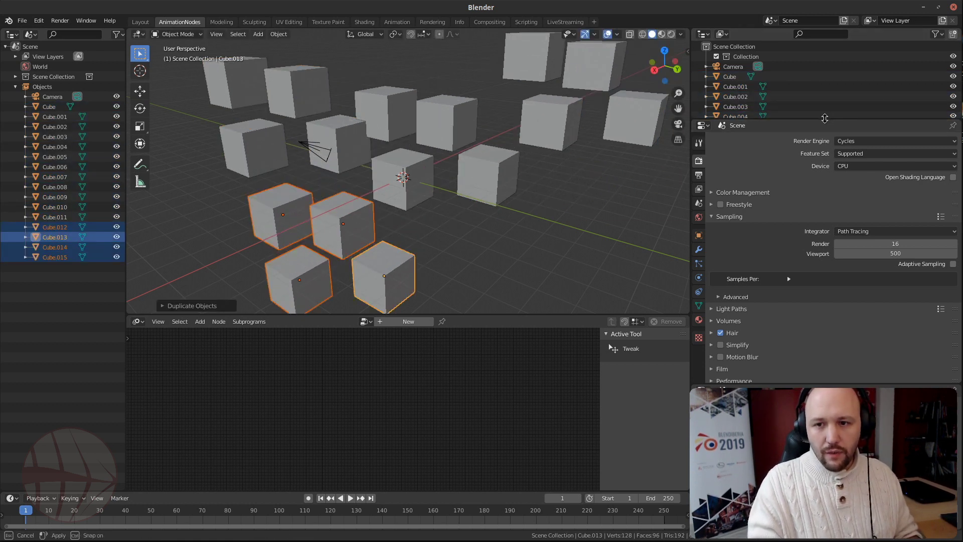
# Enlarge the View Layer outliner and move every cube, but not the camera, into a new collection named Crap
pyautogui.moveTo(827, 120); pyautogui.dragTo(828, 234)
pyautogui.press('a')
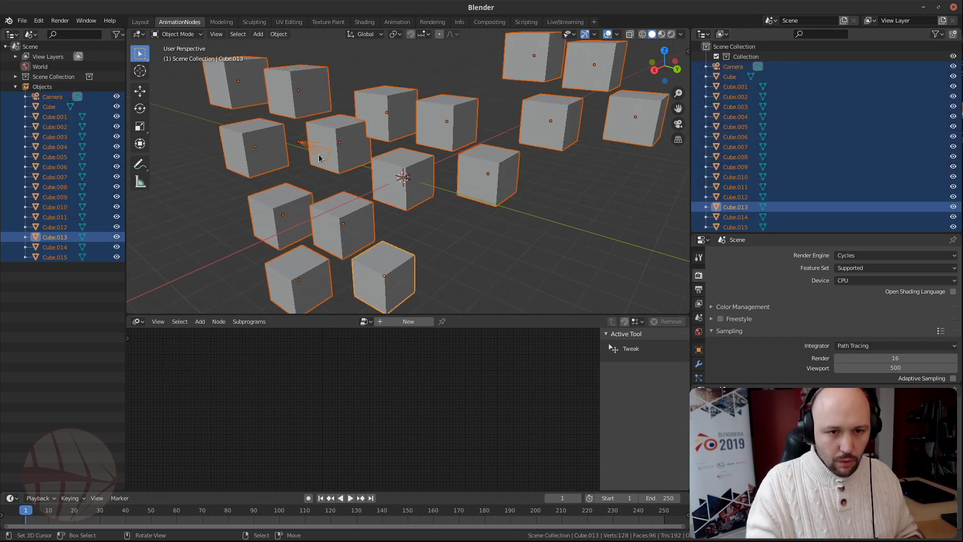
pyautogui.keyDown('shift'); pyautogui.click(302, 142); pyautogui.keyUp('shift')
pyautogui.keyDown('shift'); pyautogui.click(301, 142); pyautogui.keyUp('shift')
pyautogui.press('m')
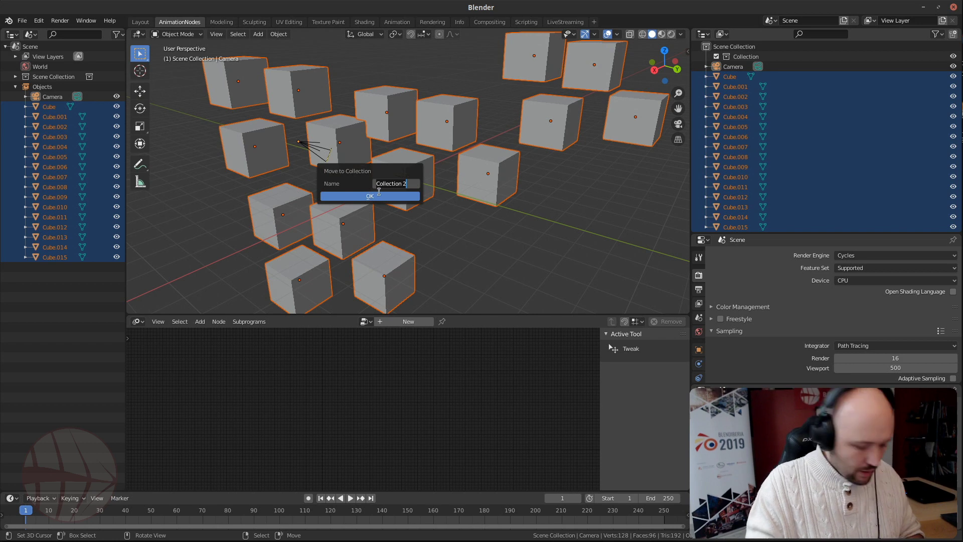
pyautogui.write('Crap')
pyautogui.press('Return')
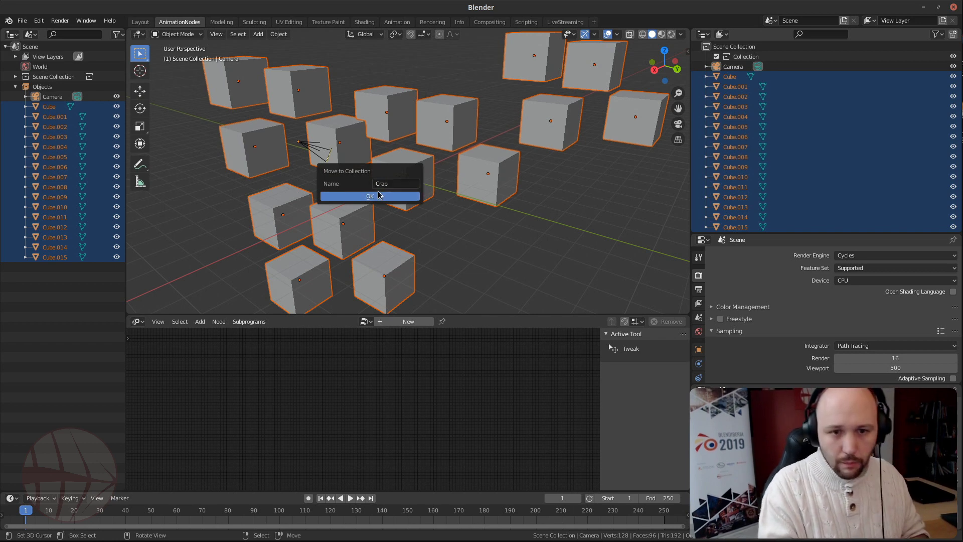
pyautogui.click(378, 196)
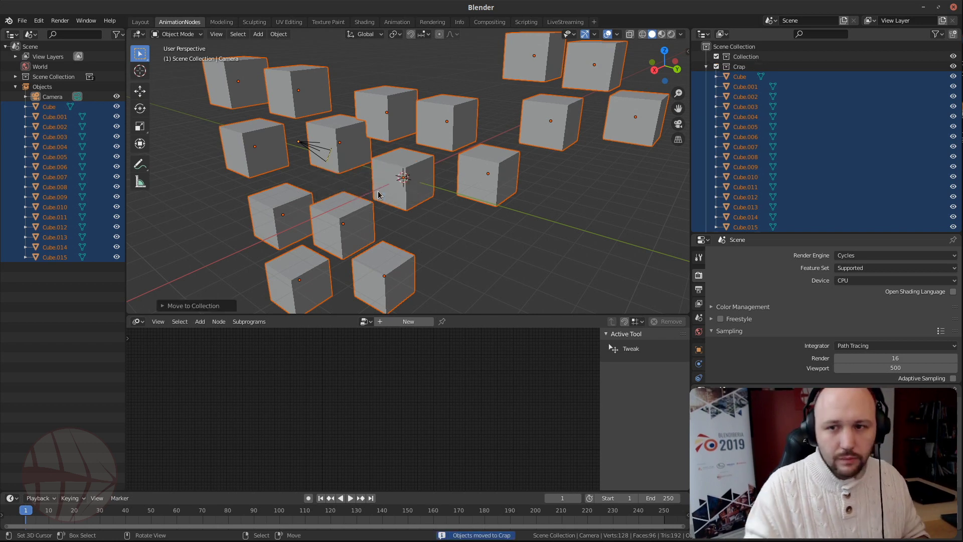
# Move Cube.001, Cube.002 and Cube.003 into a new collection named crap2
pyautogui.click(752, 177)
pyautogui.click(418, 114)
pyautogui.keyDown('shift'); pyautogui.click(450, 118); pyautogui.keyUp('shift')
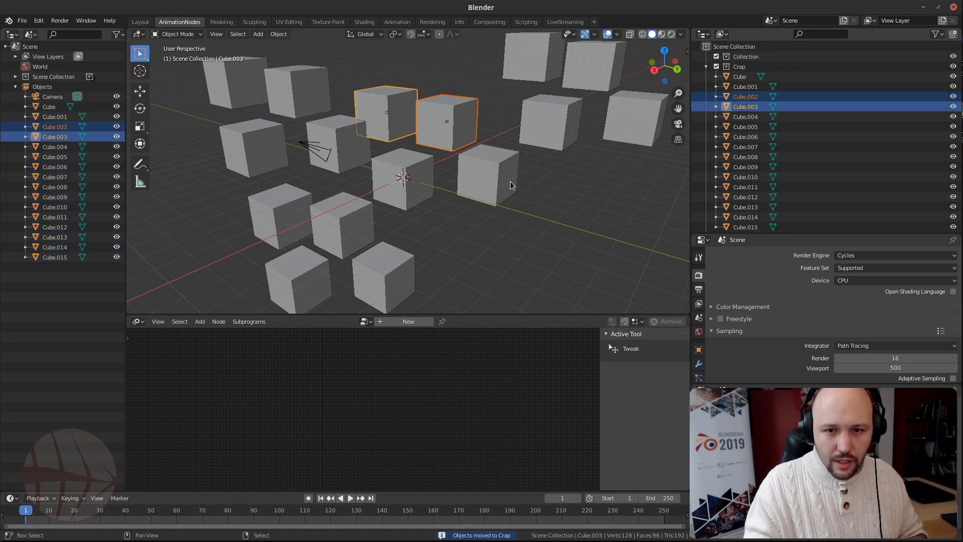
pyautogui.keyDown('shift'); pyautogui.click(510, 182); pyautogui.keyUp('shift')
pyautogui.press('m')
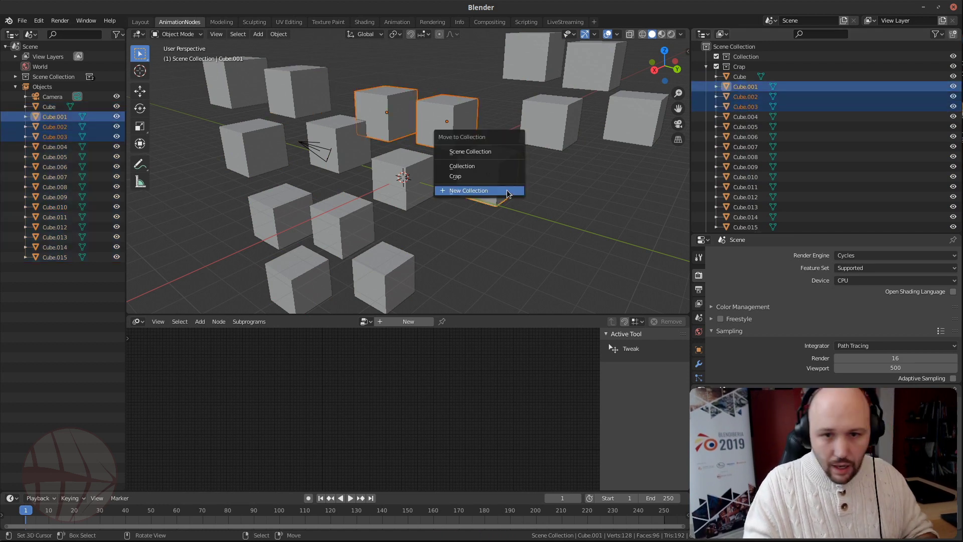
pyautogui.click(468, 190)
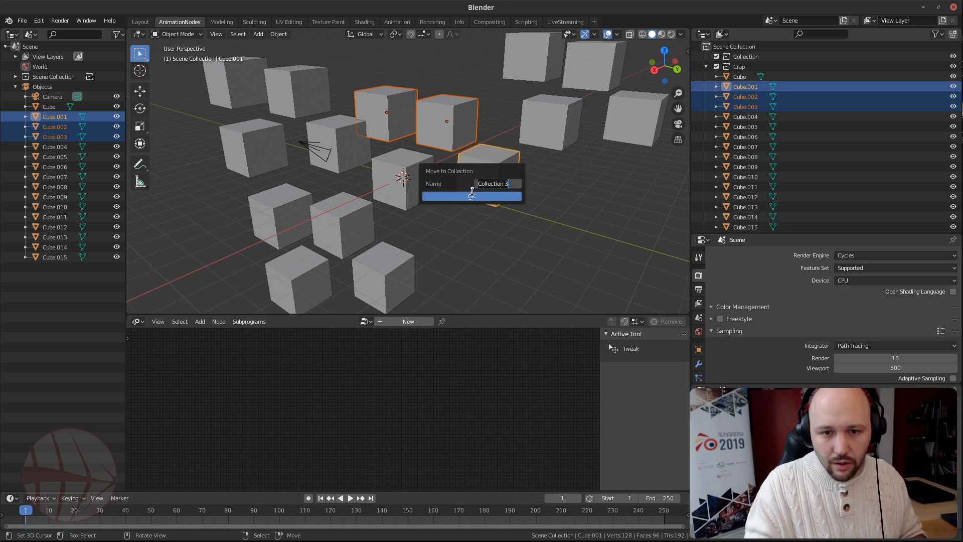
pyautogui.write('crpa2')
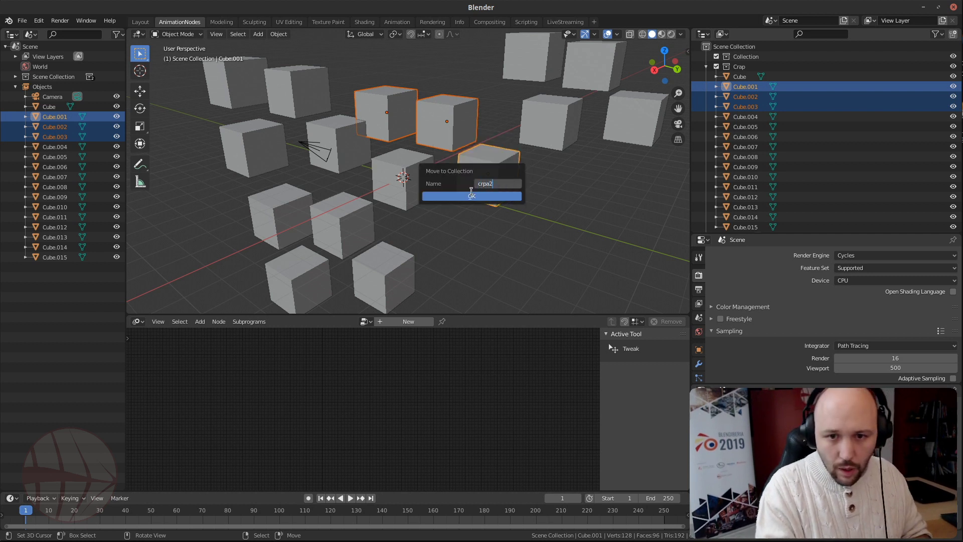
pyautogui.press('BackSpace')
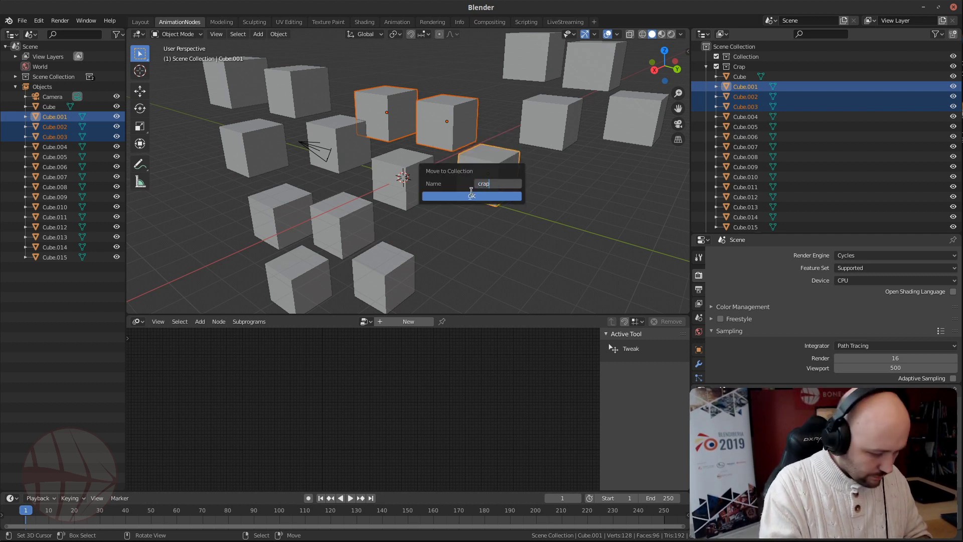
pyautogui.write('2')
pyautogui.click(472, 196)
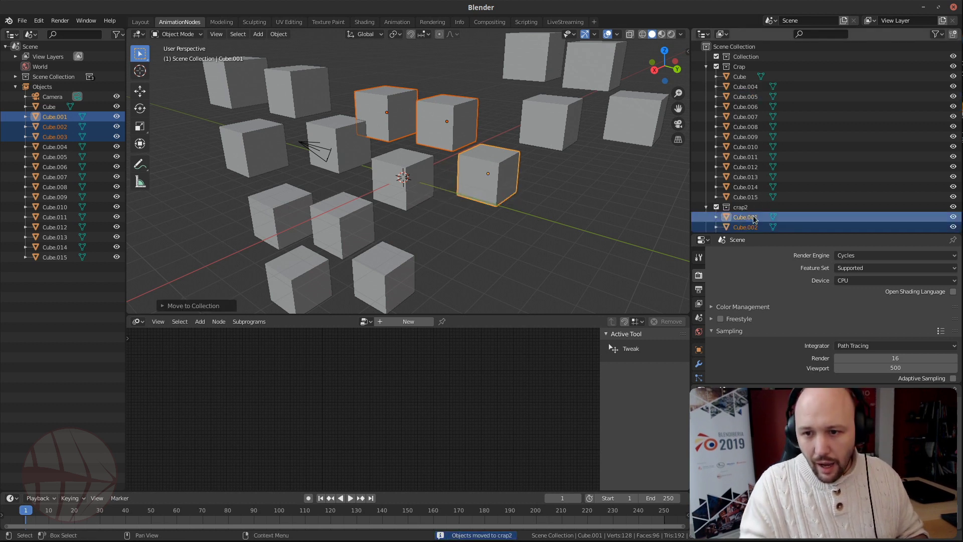
# Nest the crap2 collection inside Crap and collapse the Crap collection
pyautogui.click(747, 199)
pyautogui.click(740, 207)
pyautogui.moveTo(740, 207); pyautogui.dragTo(741, 73)
pyautogui.click(714, 77)
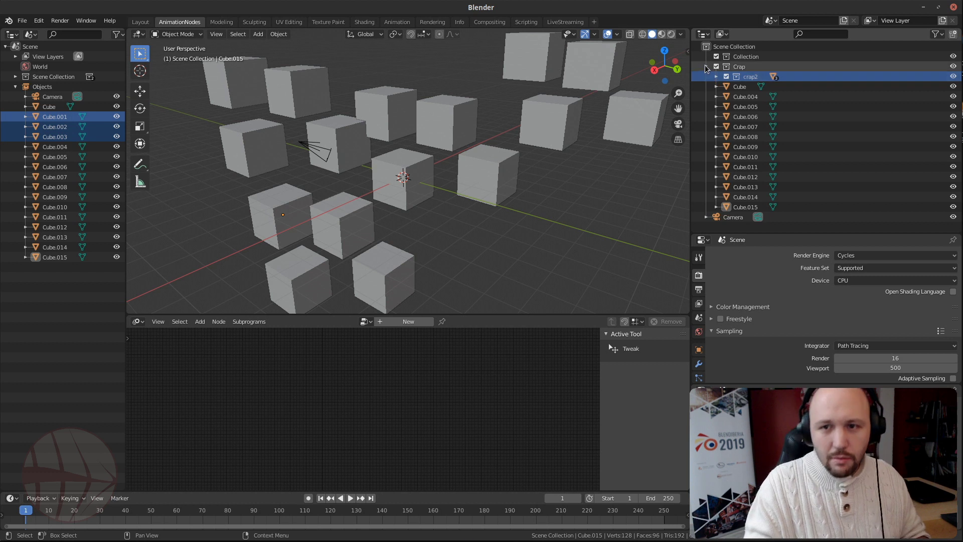
pyautogui.click(706, 66)
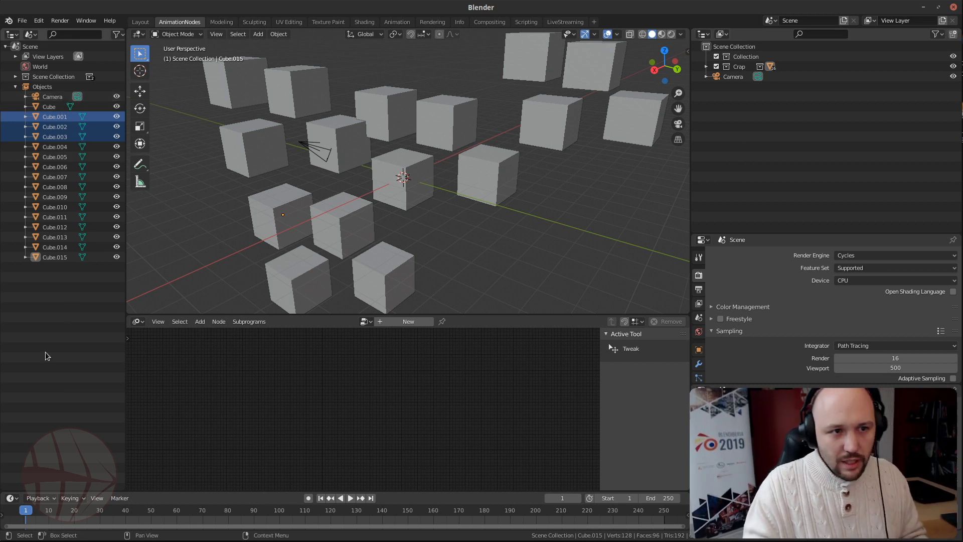
# Deselect the cubes and check the alphabetical sorting option in the scene outliner's filter settings
pyautogui.click(46, 327)
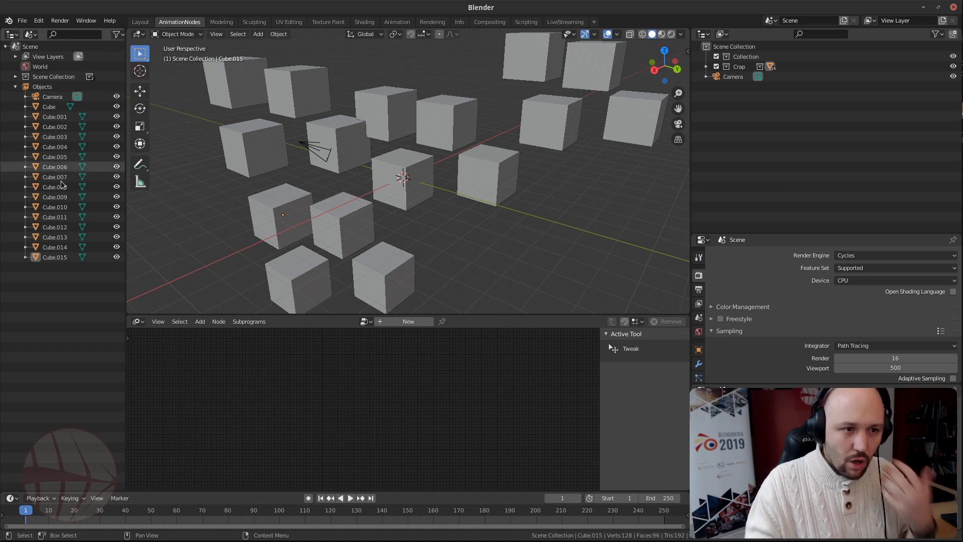
pyautogui.click(117, 34)
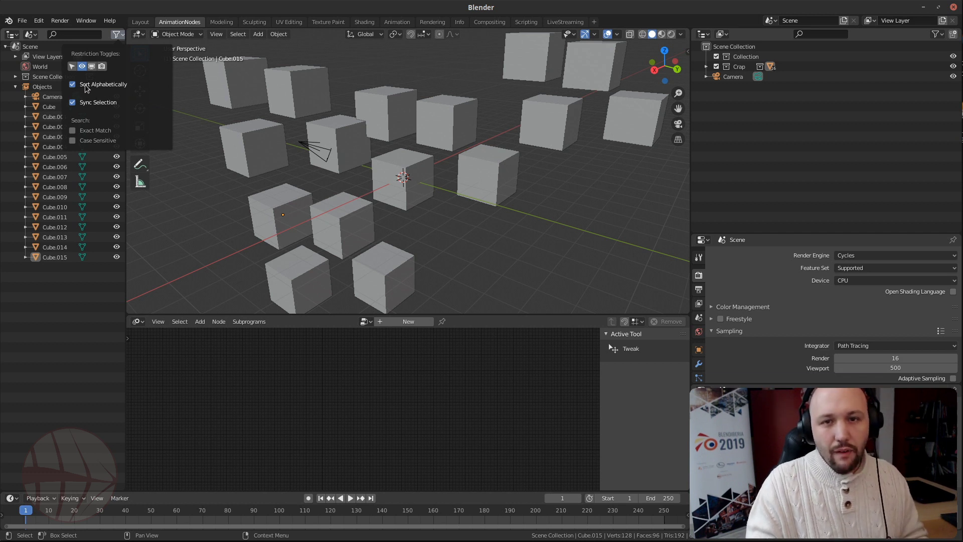
pyautogui.click(421, 115)
# Rename Cube.002 to Sphere in the scene's Objects list and deselect it
pyautogui.doubleClick(50, 126)
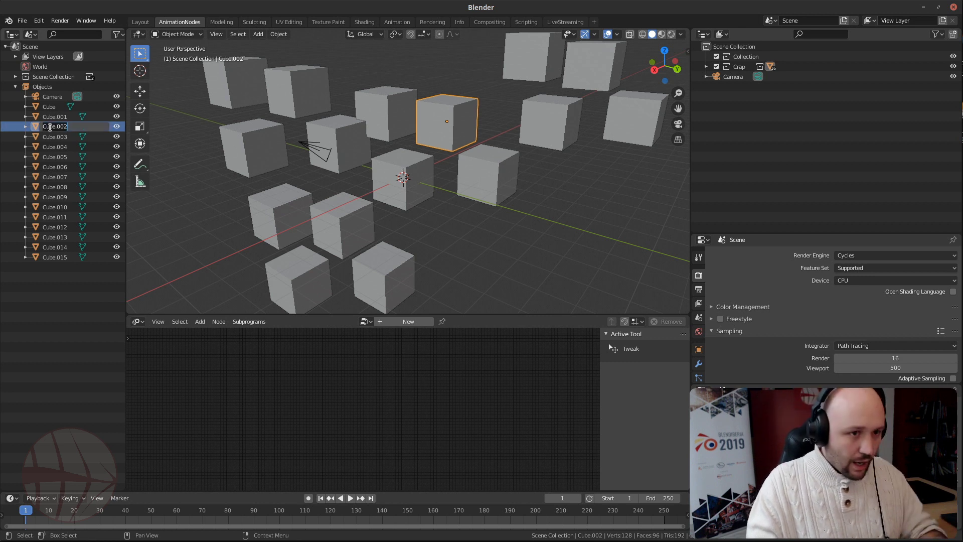
pyautogui.write('Sphere')
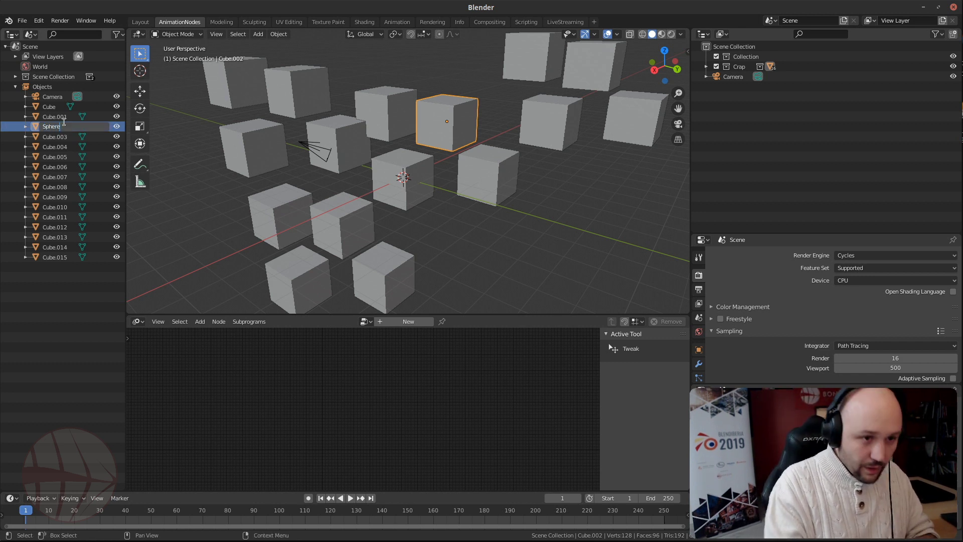
pyautogui.press('Return')
pyautogui.click(36, 332)
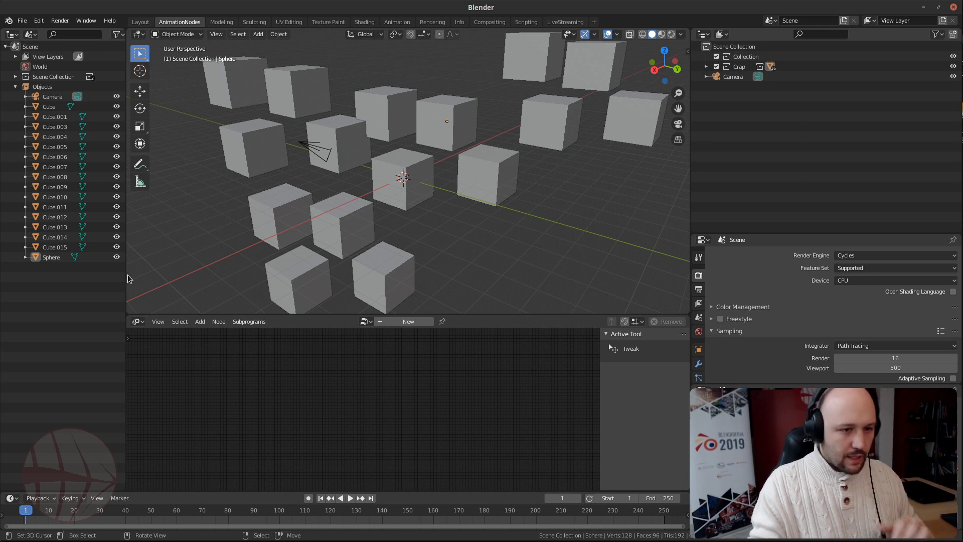
# Shrink the scene outliner to a narrow strip, make the node editor taller and hide the node editor's sidebar
pyautogui.moveTo(125, 274); pyautogui.dragTo(38, 274)
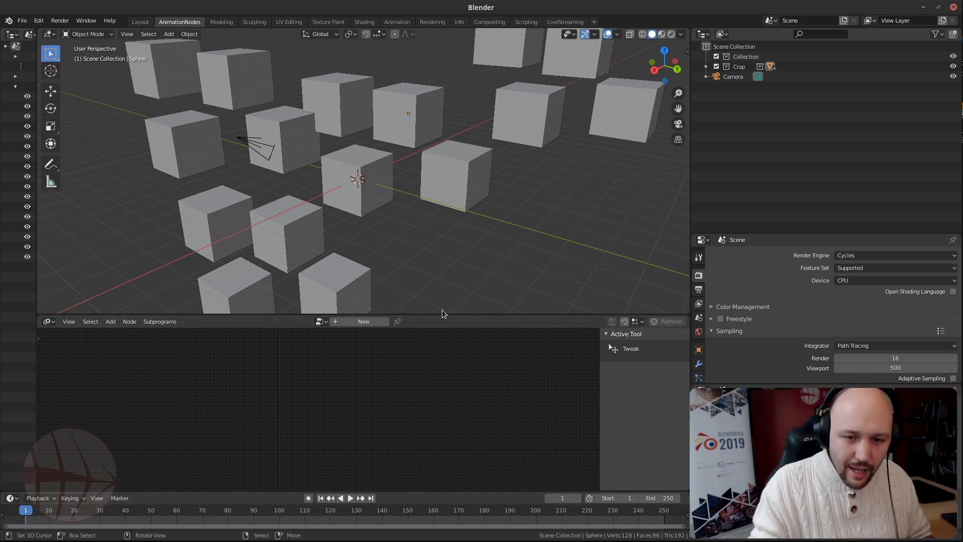
pyautogui.moveTo(450, 316); pyautogui.dragTo(460, 225)
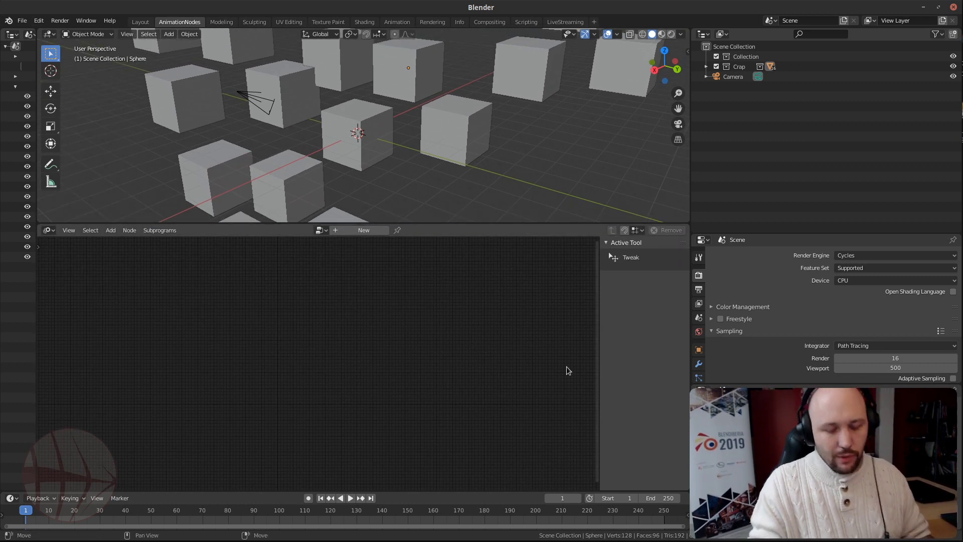
pyautogui.press('n')
# Create a new node tree in the Animation Nodes editor
pyautogui.click(49, 230)
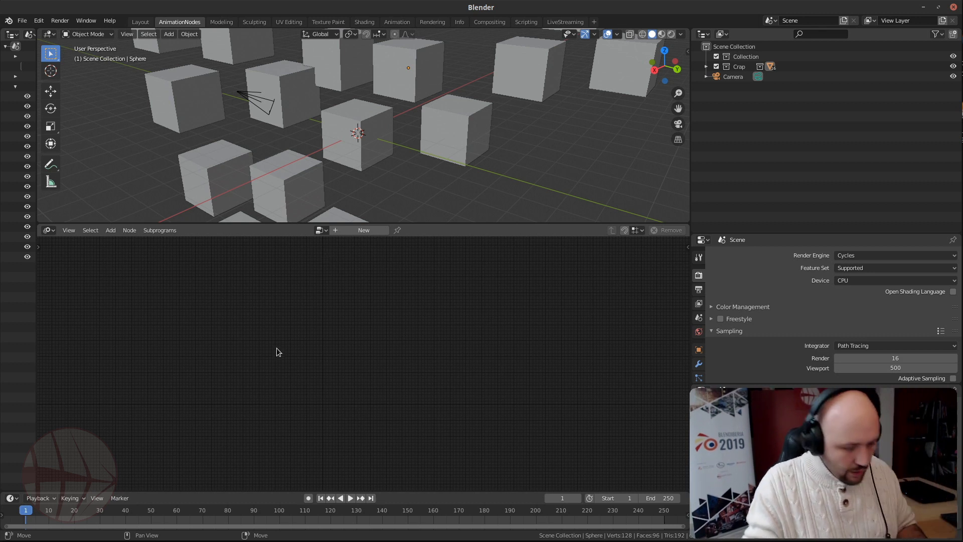
pyautogui.hotkey('shift', 'a')
pyautogui.hotkey('shift', 'a')
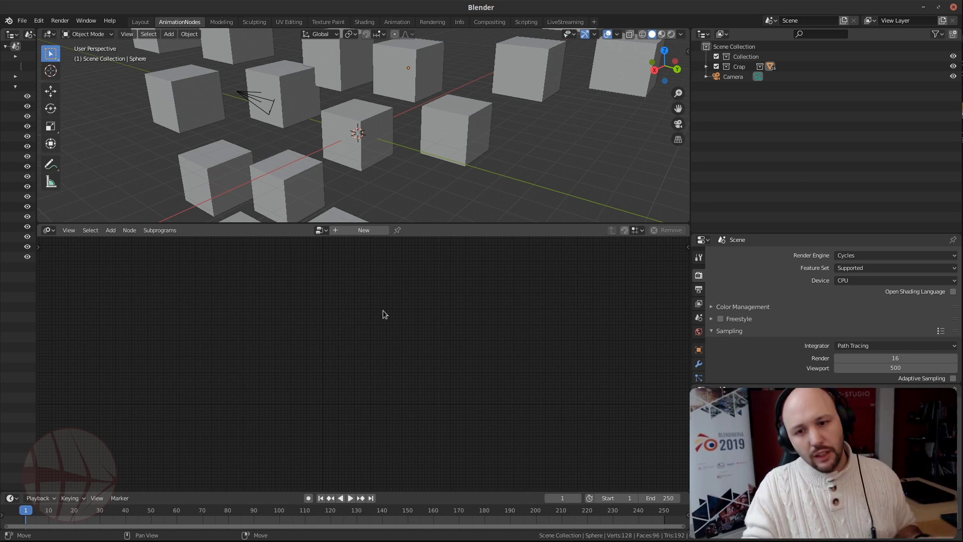
pyautogui.click(359, 230)
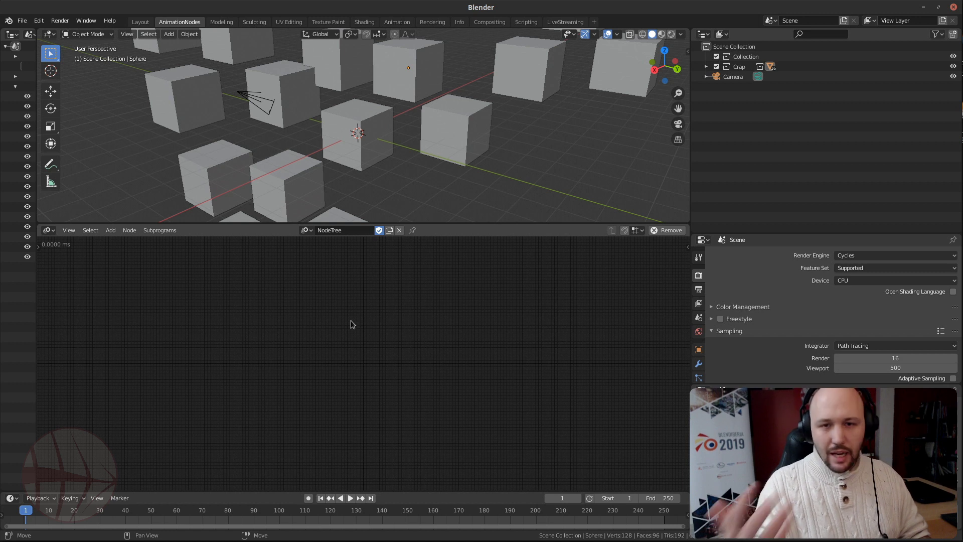
# Show the node editor's sidebar and tool shelf, and widen the tool shelf until its option labels are readable
pyautogui.press('n')
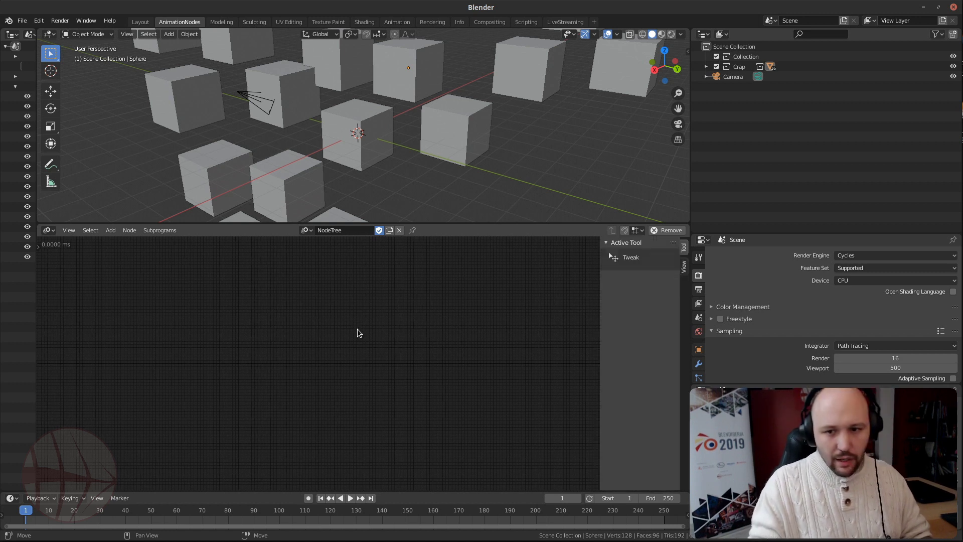
pyautogui.press('t')
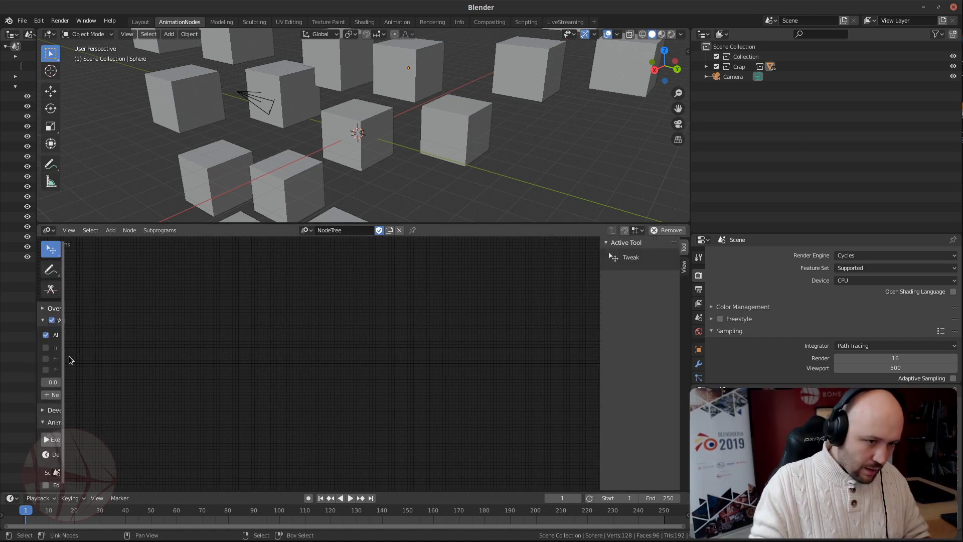
pyautogui.moveTo(63, 354); pyautogui.dragTo(163, 357)
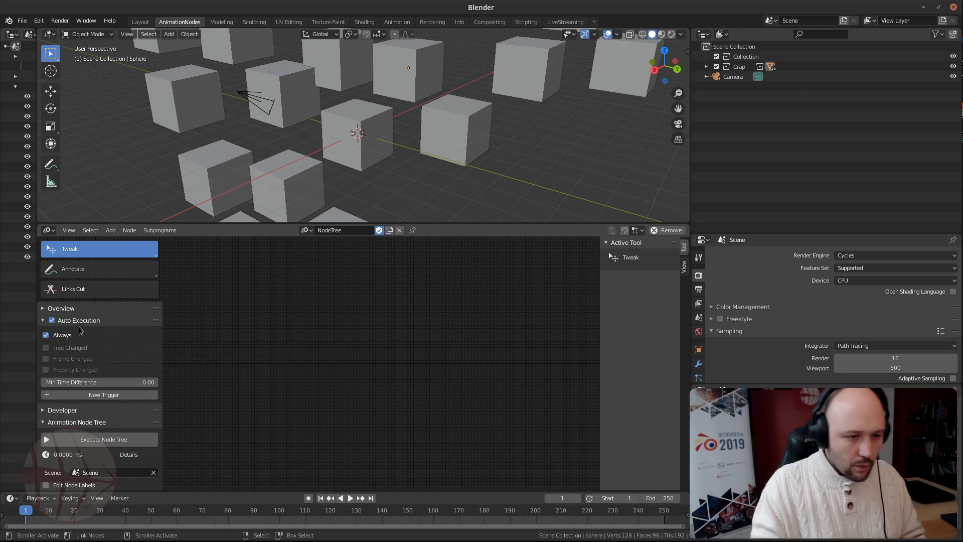
# Set the node tree's Auto Execution to run on Tree Changed, Frame Changed and Property Changed instead of Always
pyautogui.click(46, 336)
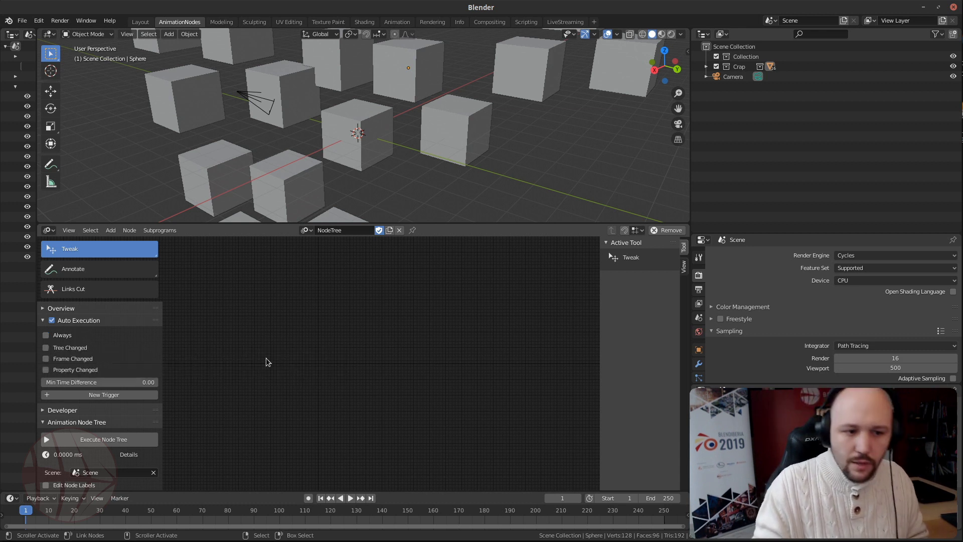
pyautogui.click(45, 347)
pyautogui.click(45, 358)
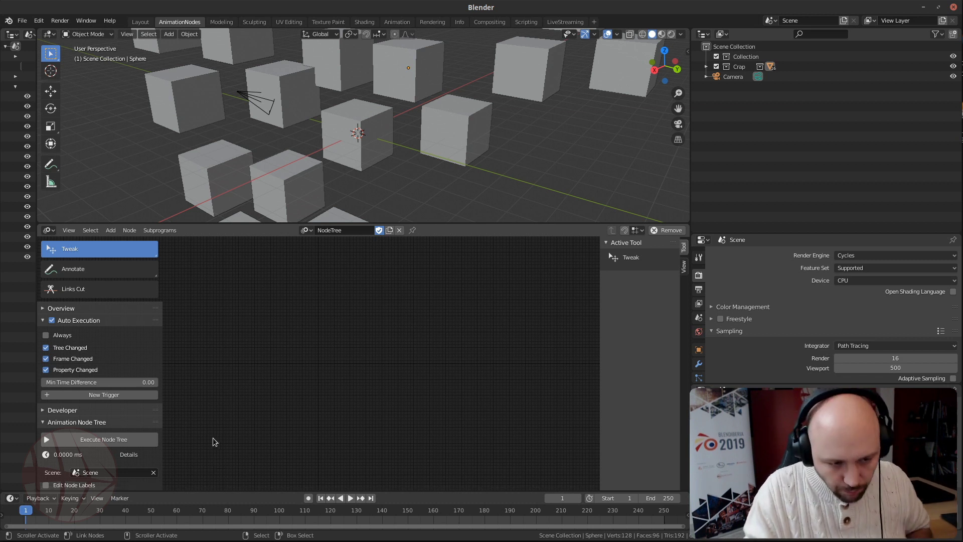
pyautogui.scroll(-1, 61, 275)
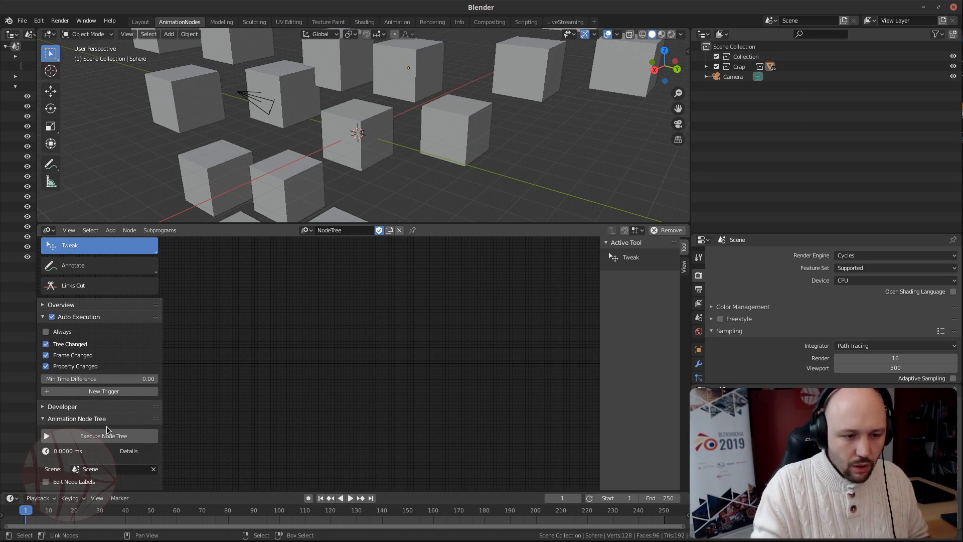
# Select every object in the 3D viewport, including the camera
pyautogui.scroll(-5, 385, 152)
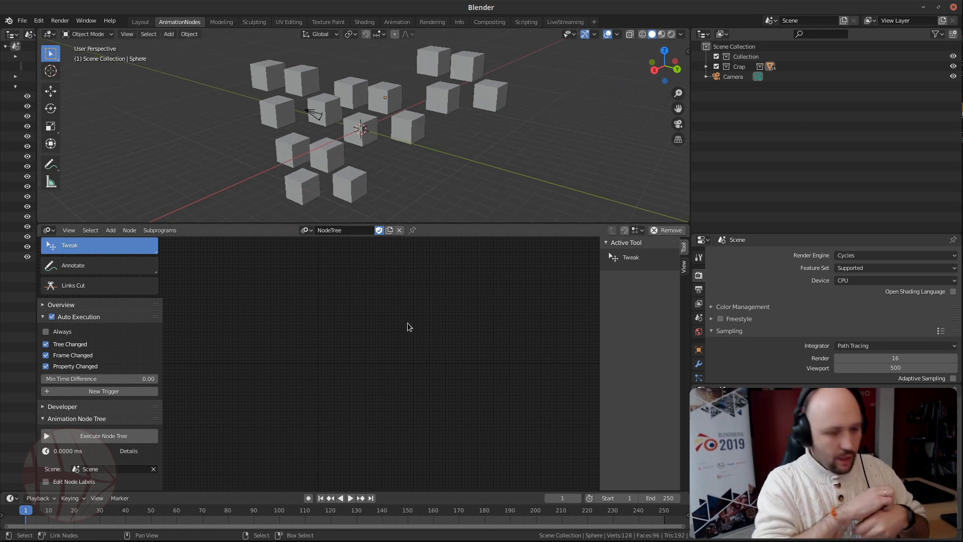
pyautogui.press('a')
pyautogui.press('a')
pyautogui.press('a')
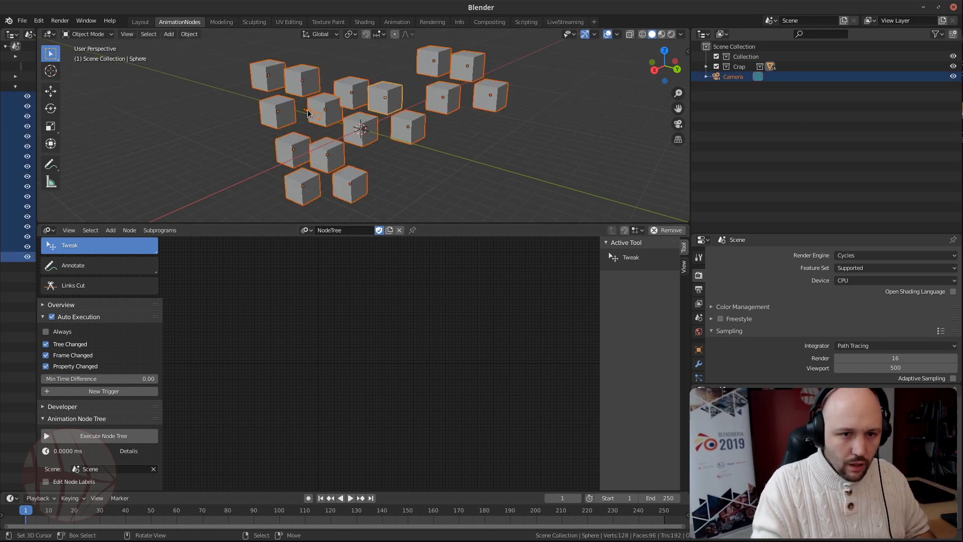
pyautogui.press('x')
pyautogui.click(389, 136)
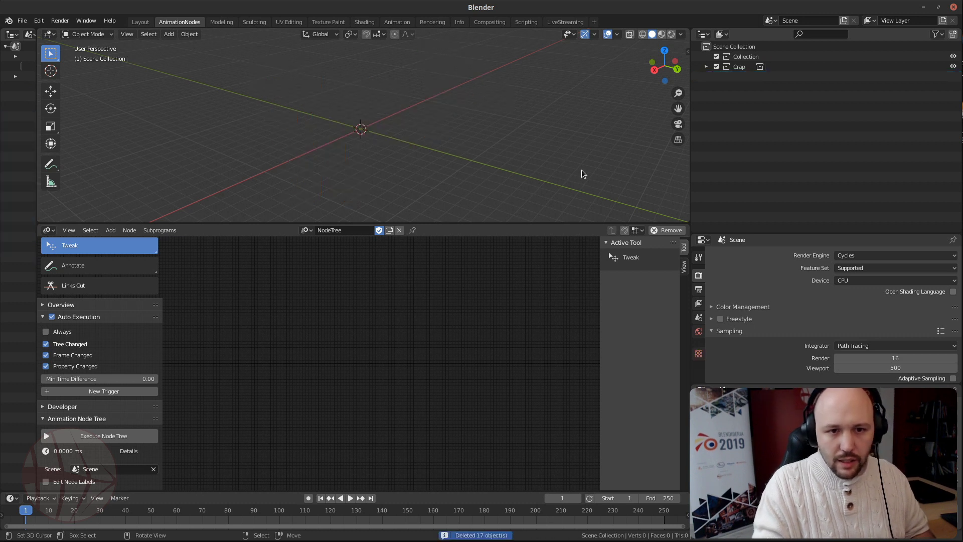
pyautogui.hotkey('ctrl', 'z')
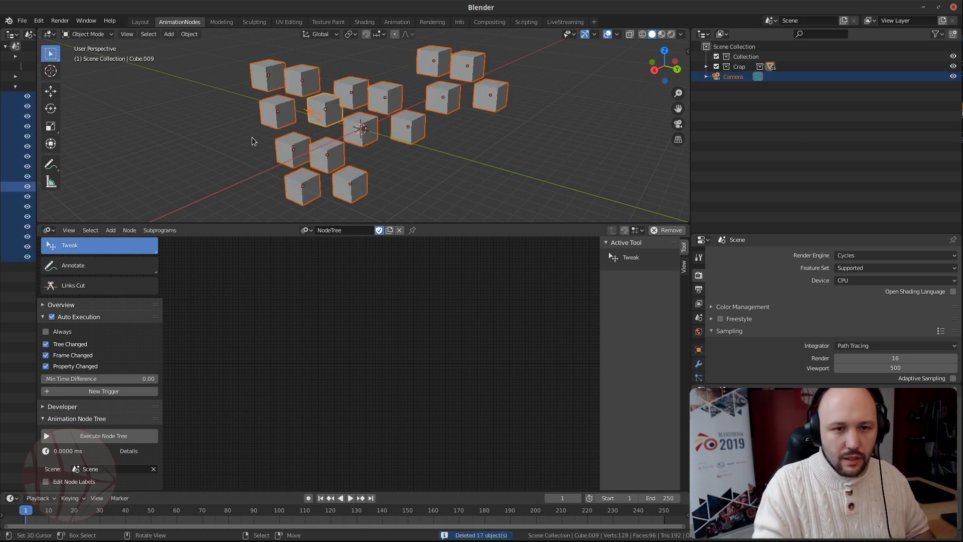
# Take the camera out of the selection and delete all the cubes
pyautogui.keyDown('shift'); pyautogui.click(303, 114); pyautogui.keyUp('shift')
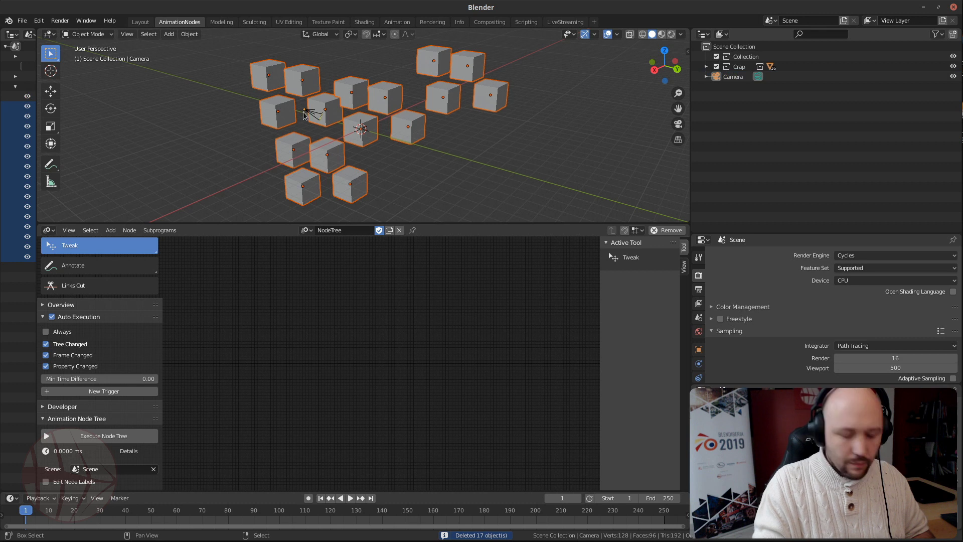
pyautogui.hotkey('ctrl', 'z')
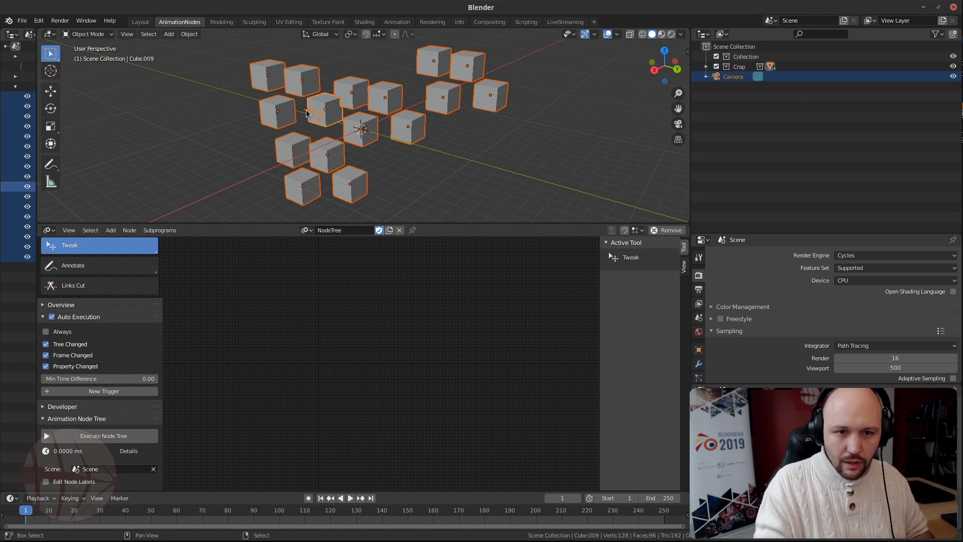
pyautogui.keyDown('shift'); pyautogui.click(306, 114); pyautogui.keyUp('shift')
pyautogui.keyDown('shift'); pyautogui.click(306, 114); pyautogui.keyUp('shift')
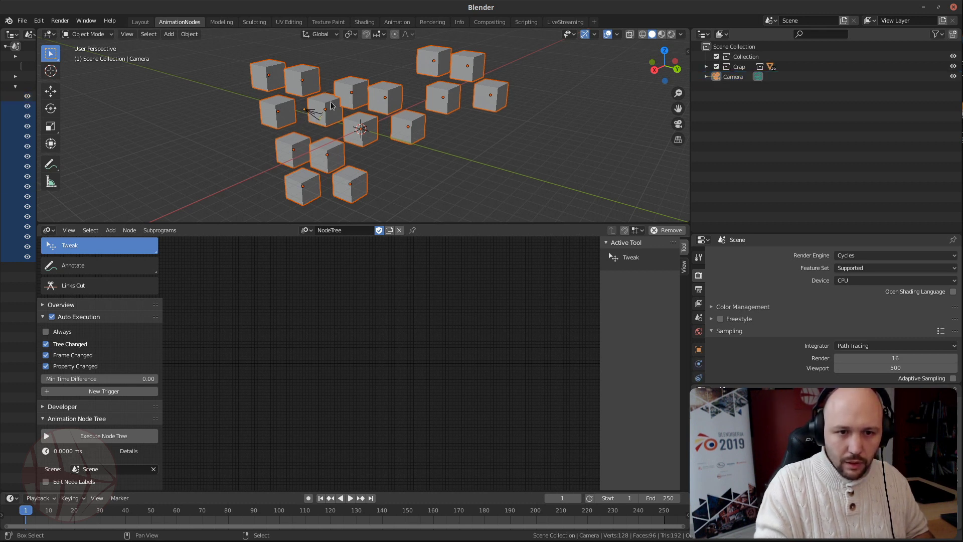
pyautogui.press('x')
pyautogui.click(454, 179)
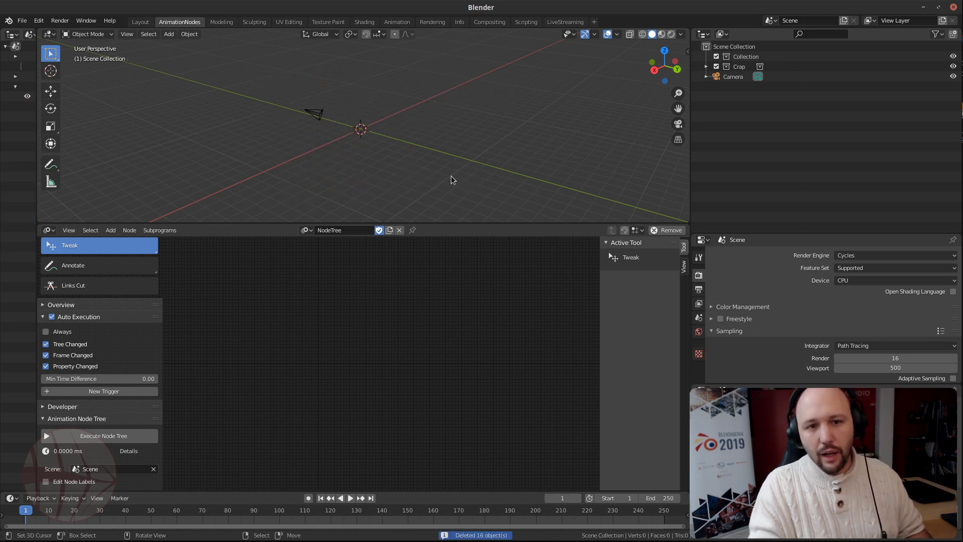
# Add a new cube mesh at the centre of the scene
pyautogui.scroll(3, 361, 142)
pyautogui.hotkey('shift', 'a')
pyautogui.moveTo(372, 137)
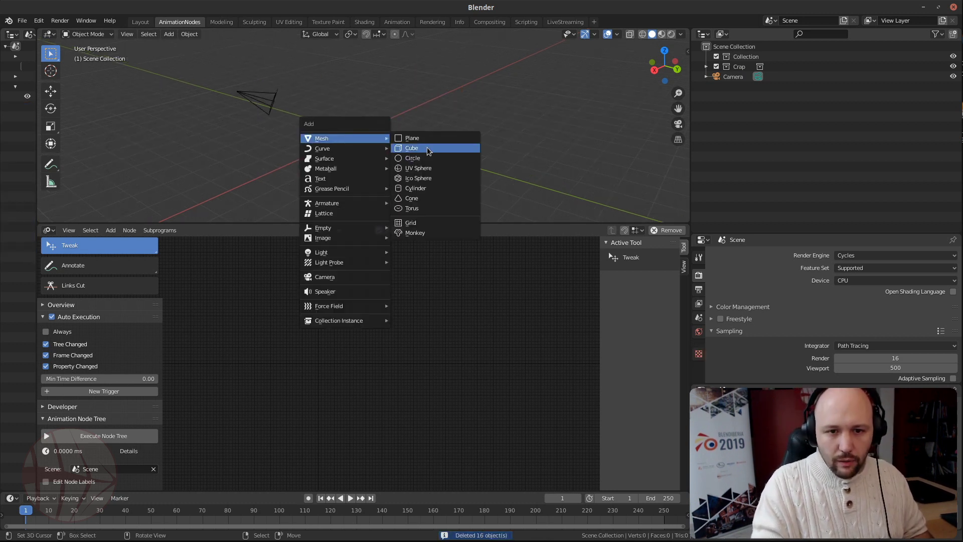
pyautogui.click(426, 147)
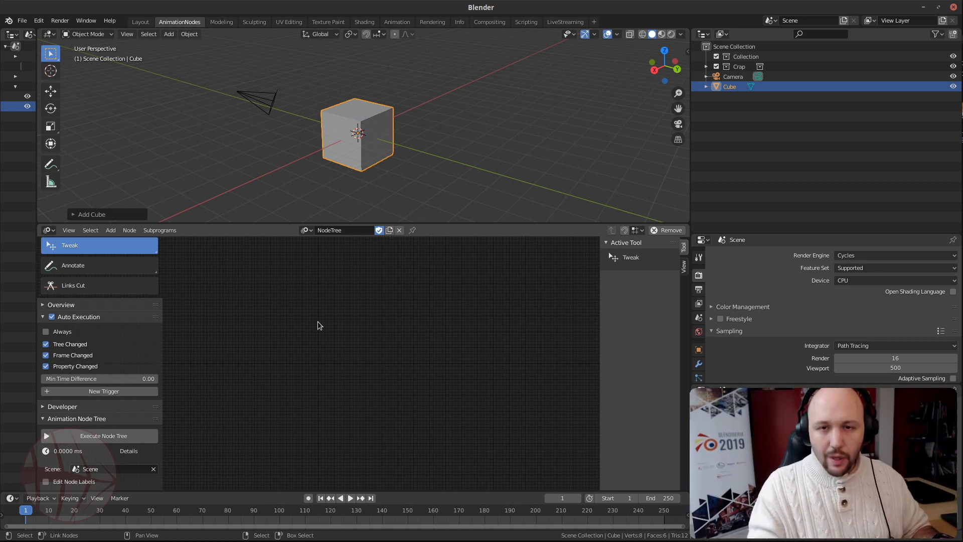
# Add an Object Input node to the node tree and move it aside to make room for a node after it
pyautogui.hotkey('shift', 'a')
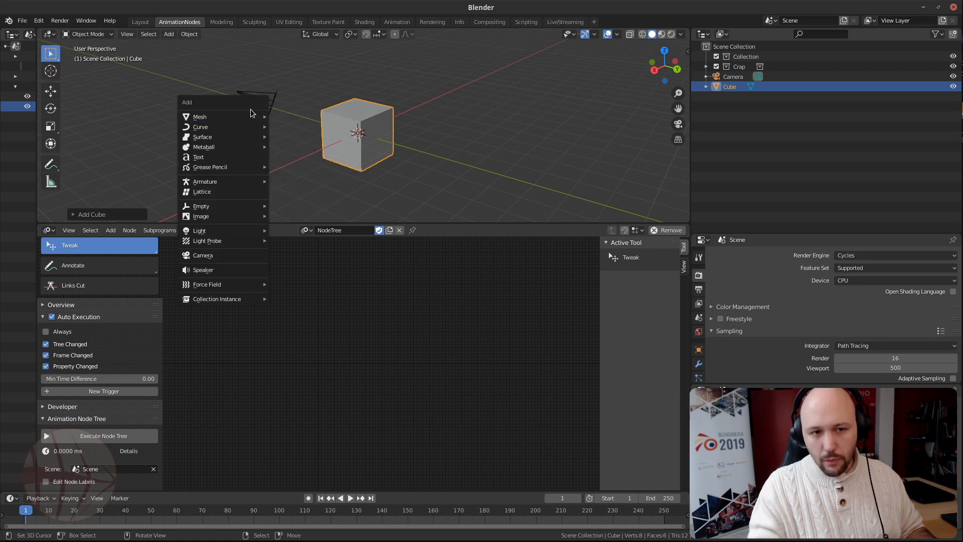
pyautogui.hotkey('shift', 'a')
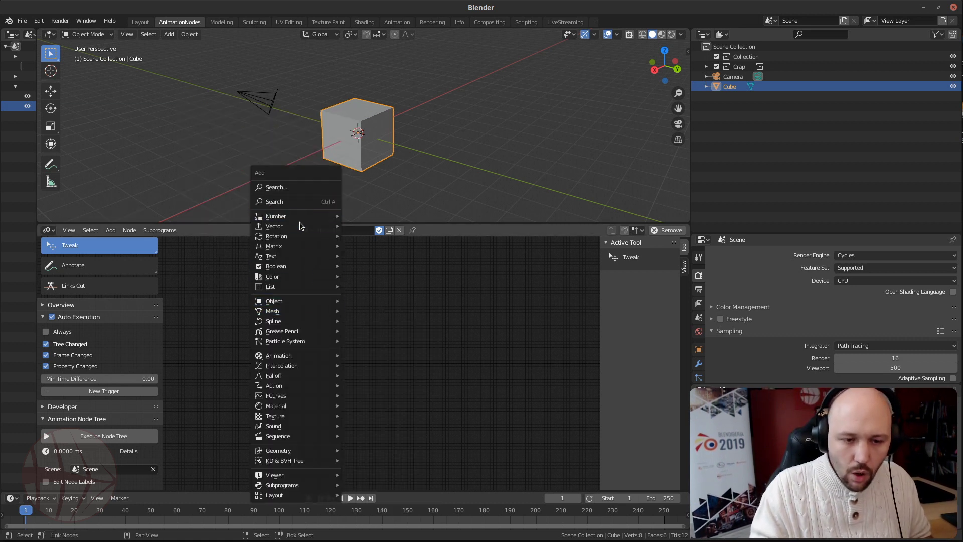
pyautogui.moveTo(297, 500)
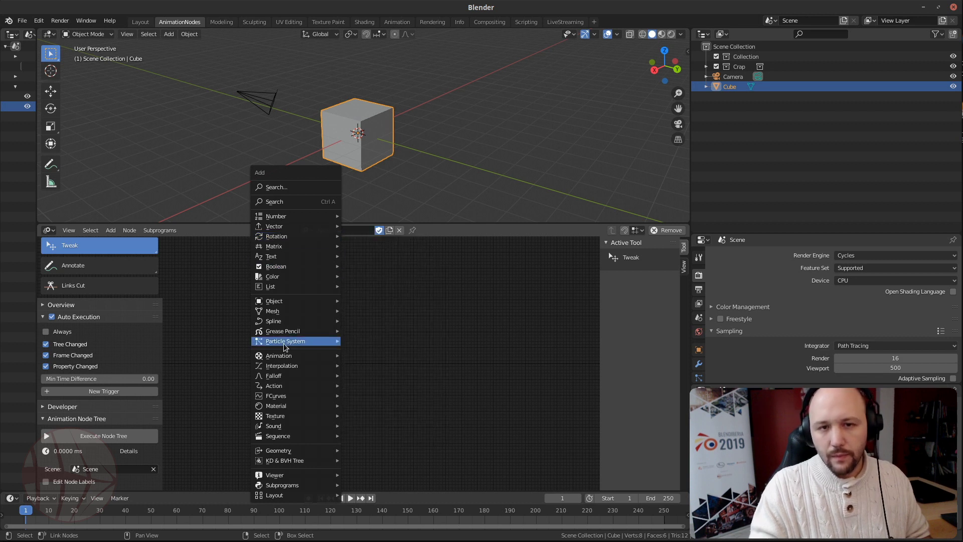
pyautogui.moveTo(284, 345)
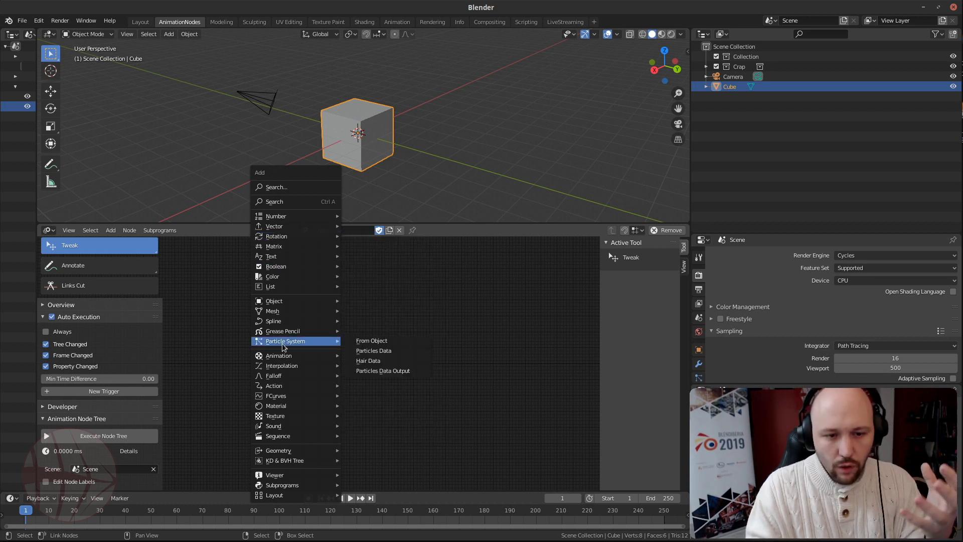
pyautogui.moveTo(288, 301)
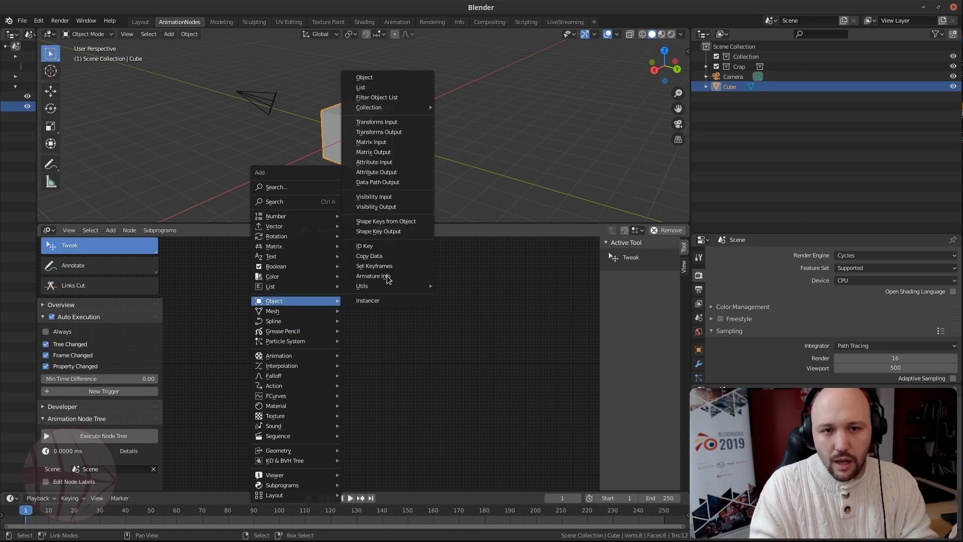
pyautogui.click(384, 76)
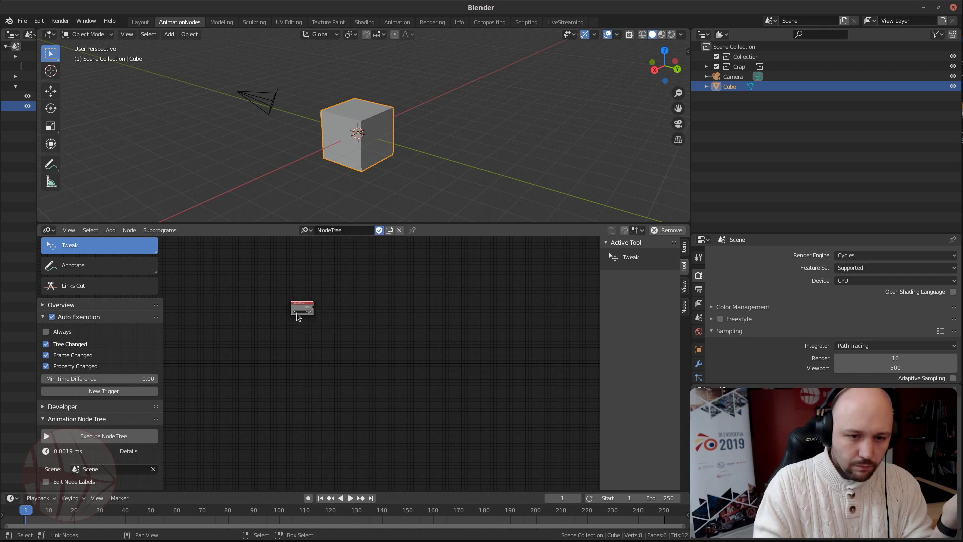
pyautogui.scroll(14, 291, 320)
pyautogui.moveTo(291, 320); pyautogui.dragTo(355, 406, button='middle')
pyautogui.scroll(-2, 354, 407)
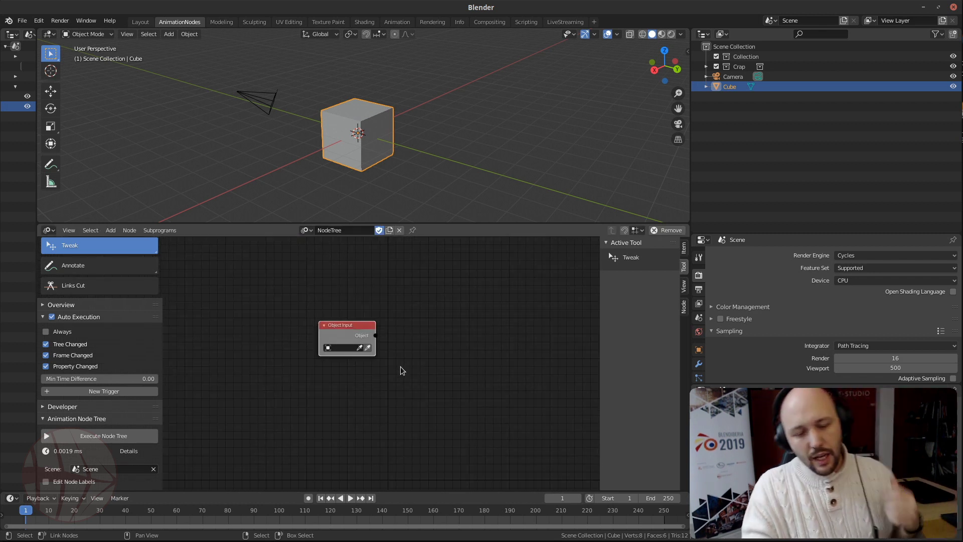
pyautogui.scroll(3, 409, 379)
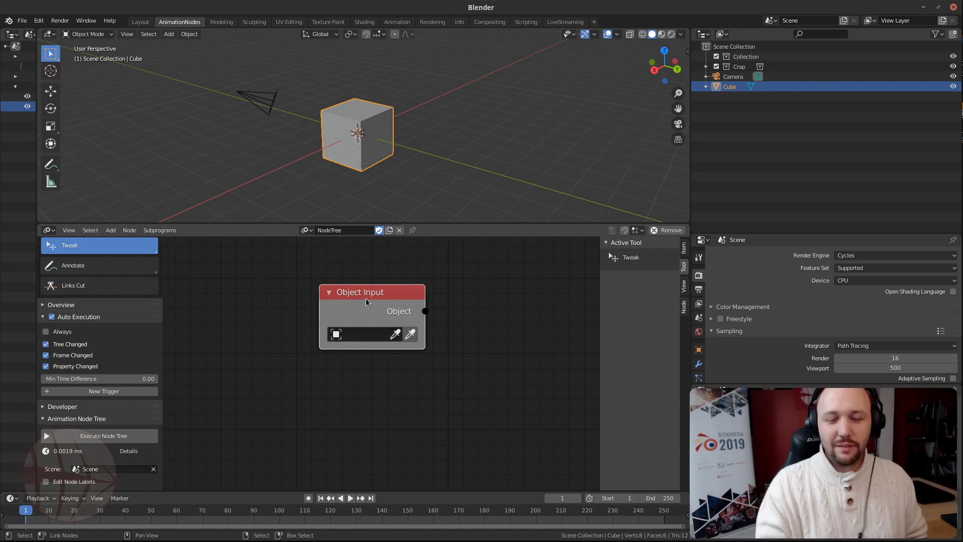
pyautogui.moveTo(365, 298); pyautogui.dragTo(229, 318)
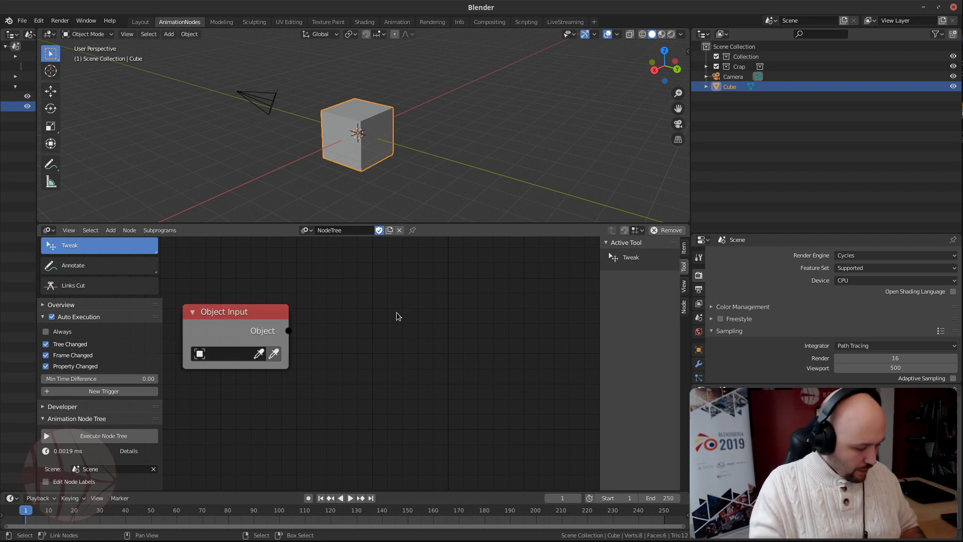
# Add an Object Transforms Input node beside the Object Input node and show the cube's transform values in the 3D viewport
pyautogui.hotkey('shift', 'a')
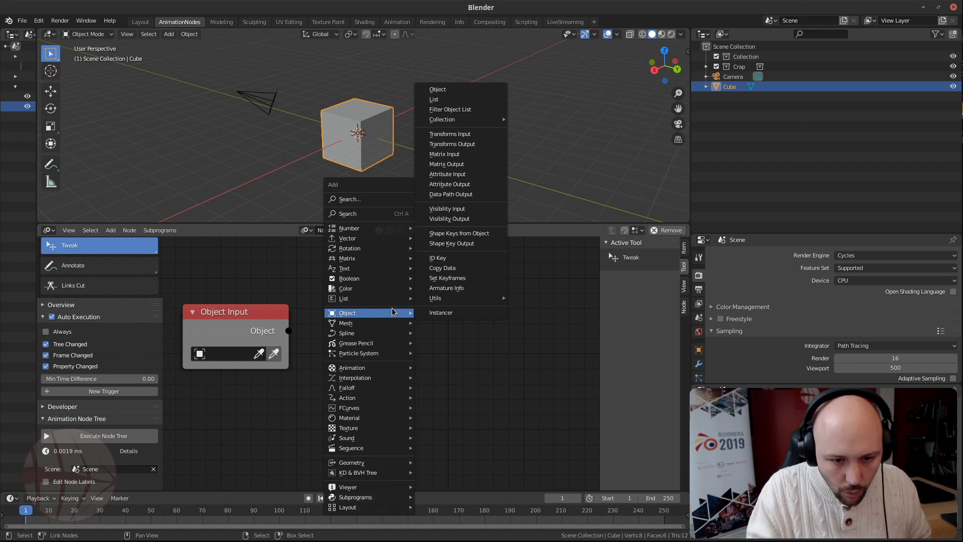
pyautogui.click(461, 134)
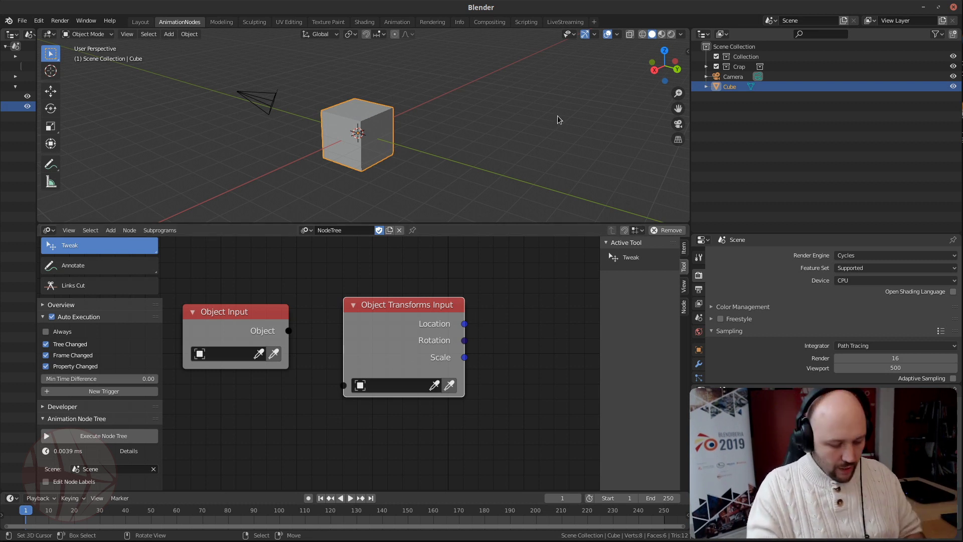
pyautogui.press('n')
pyautogui.click(683, 50)
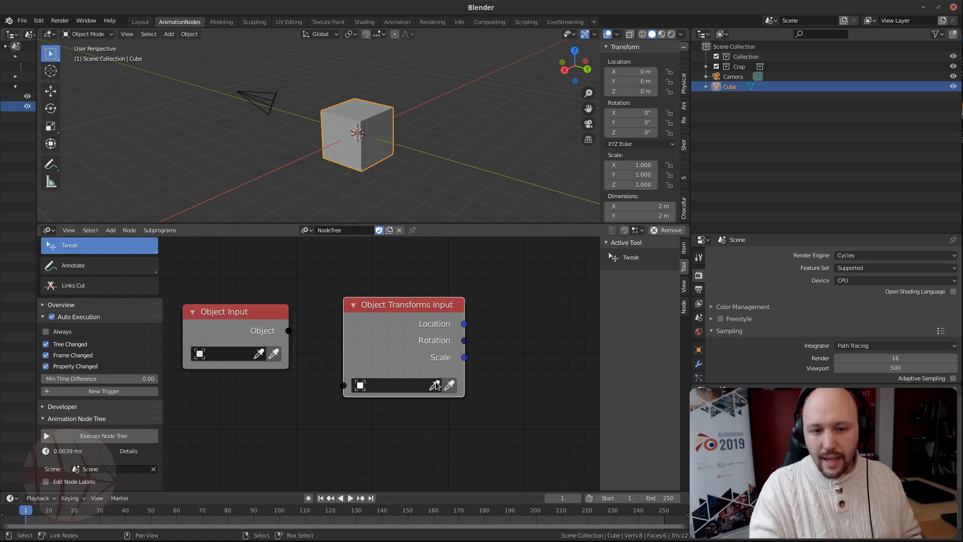
# Assign Cube to the Object Input node by sampling it in the 3D viewport with the eyedropper
pyautogui.moveTo(435, 384); pyautogui.dragTo(358, 377, button='middle')
pyautogui.scroll(-3, 359, 375)
pyautogui.moveTo(418, 365); pyautogui.dragTo(394, 363, button='middle')
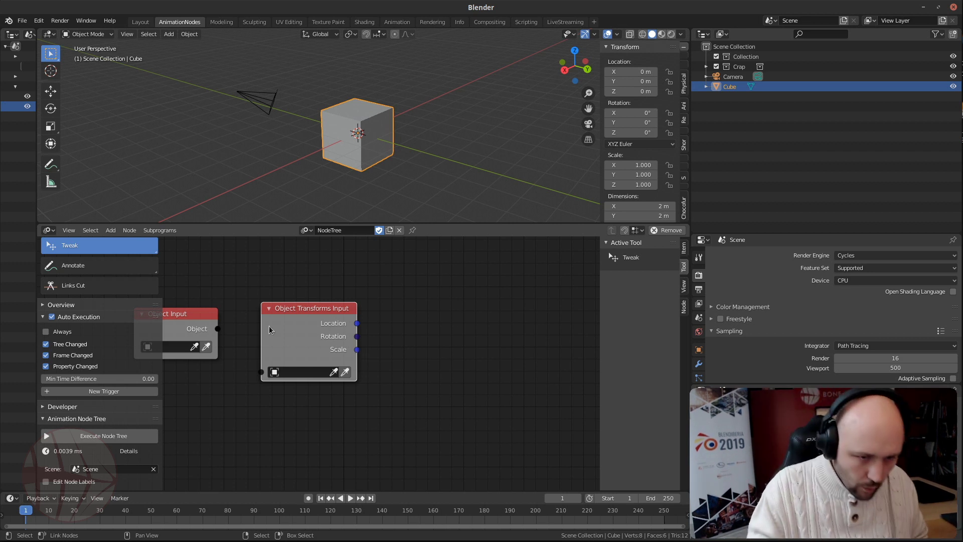
pyautogui.moveTo(254, 319); pyautogui.dragTo(329, 312, button='middle')
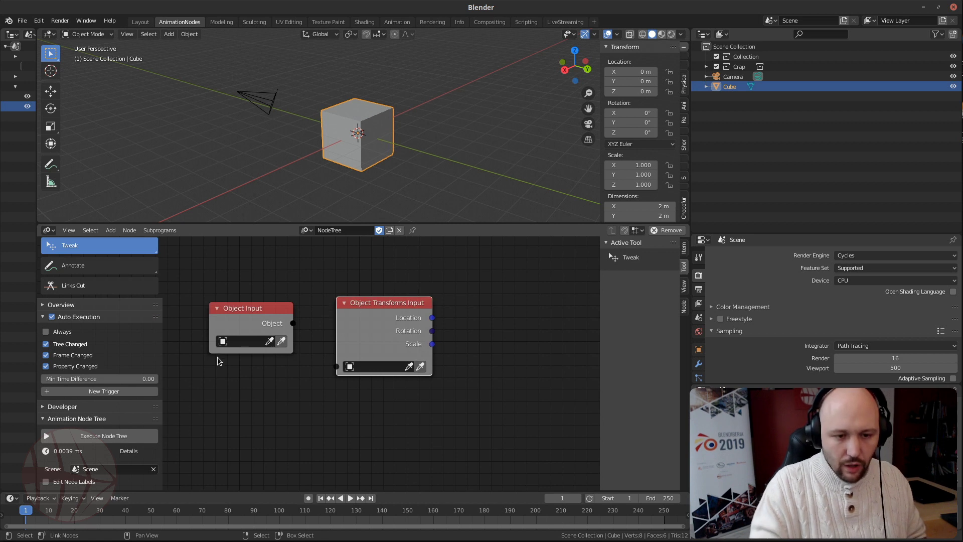
pyautogui.scroll(4, 236, 374)
pyautogui.moveTo(244, 374); pyautogui.dragTo(415, 390, button='middle')
pyautogui.scroll(4, 415, 390)
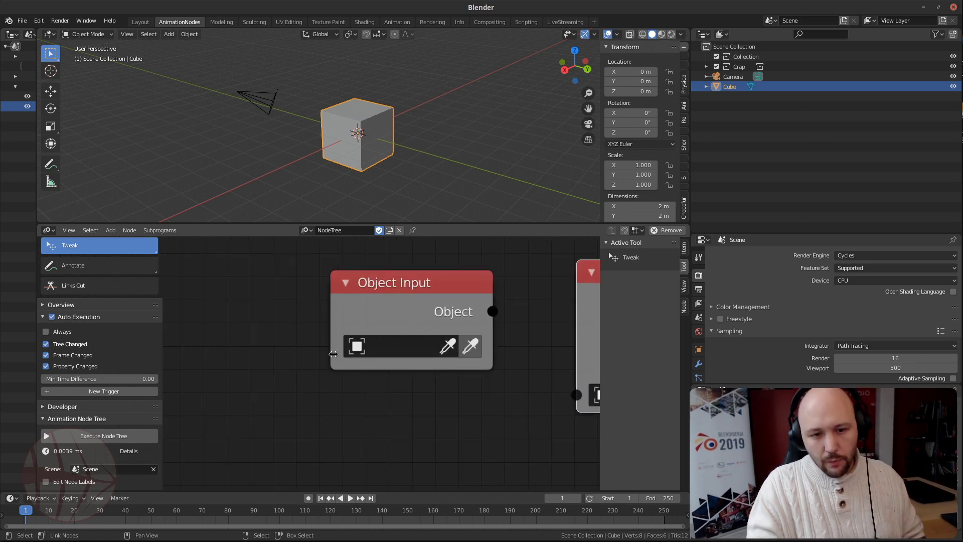
pyautogui.moveTo(397, 423); pyautogui.dragTo(329, 424, button='middle')
pyautogui.click(288, 349)
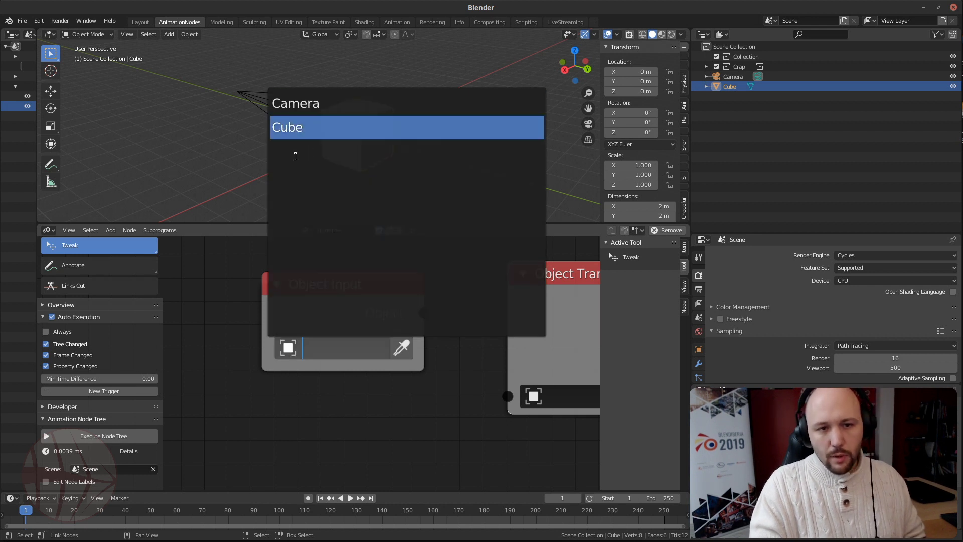
pyautogui.click(358, 400)
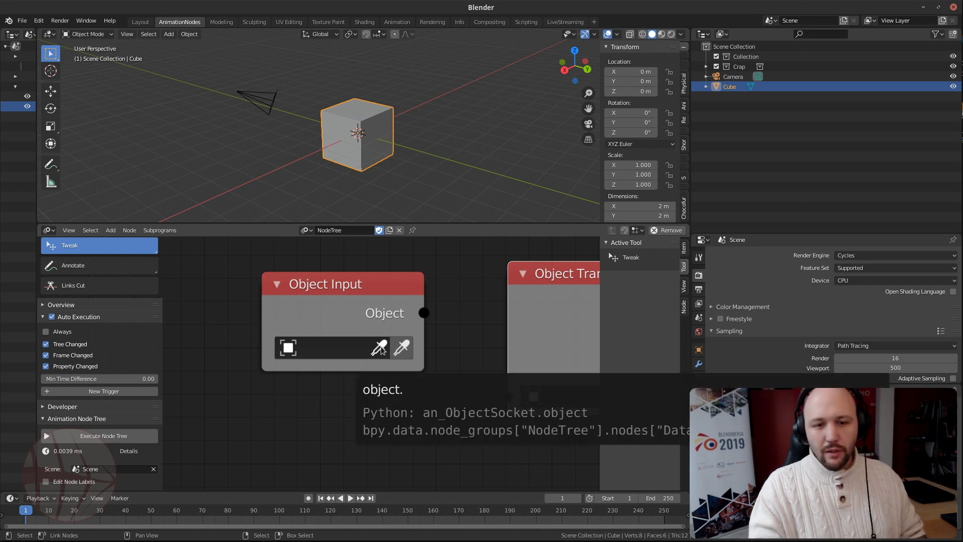
pyautogui.click(380, 350)
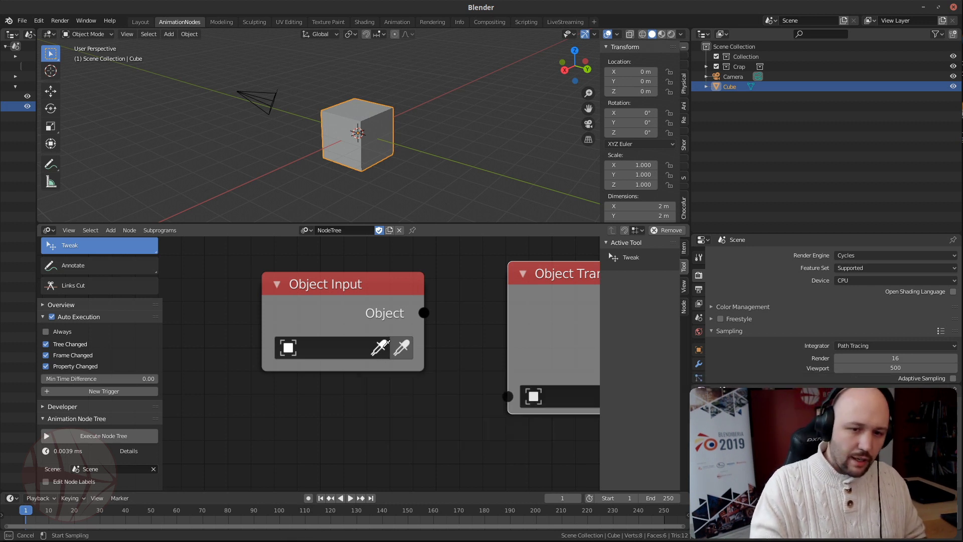
pyautogui.click(357, 117)
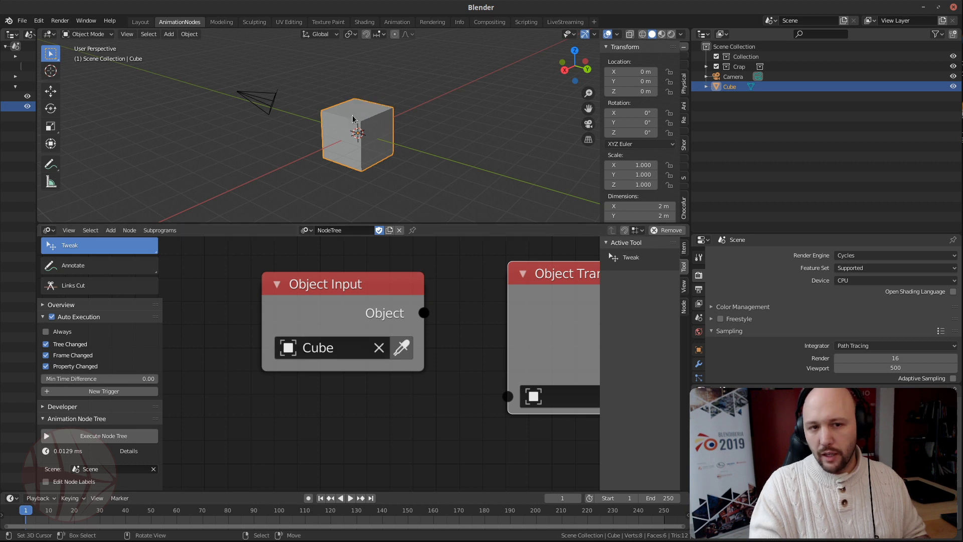
# Clear the Object Input node and reassign Cube by sampling it in the Outliner, and again by using the selected object
pyautogui.click(379, 348)
pyautogui.click(380, 349)
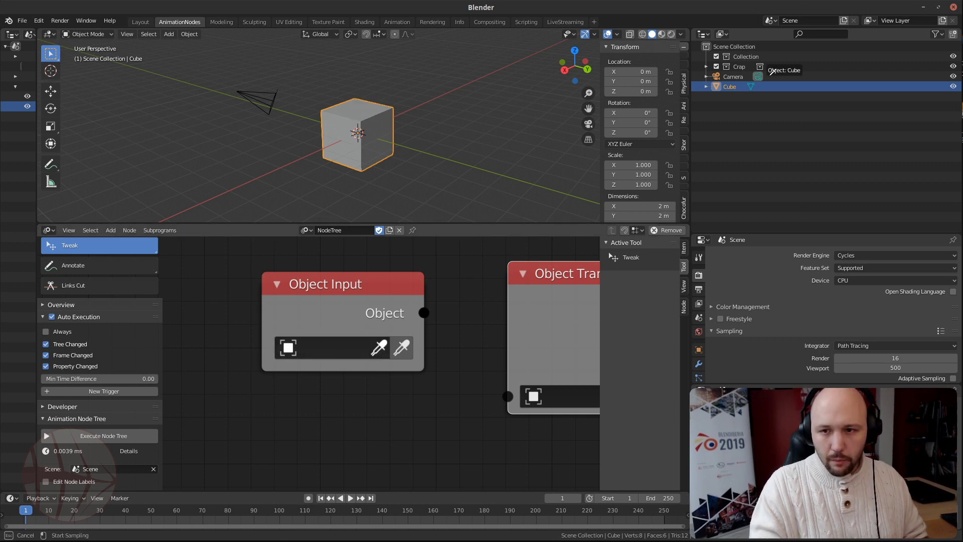
pyautogui.click(736, 85)
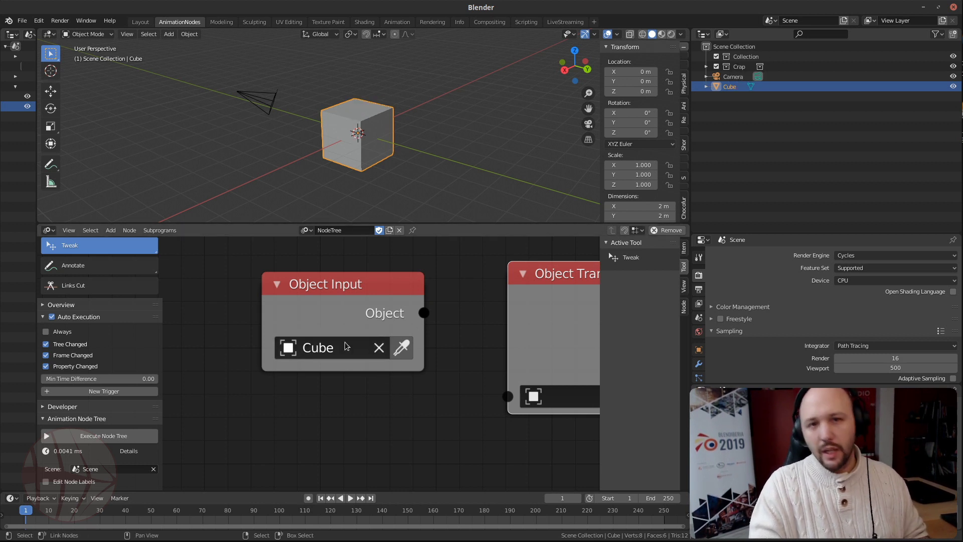
pyautogui.click(377, 347)
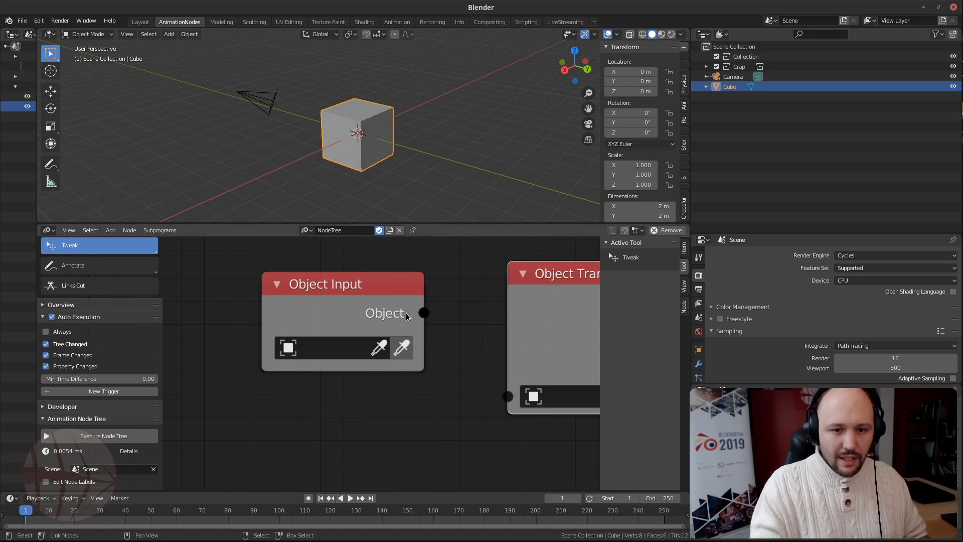
pyautogui.click(405, 349)
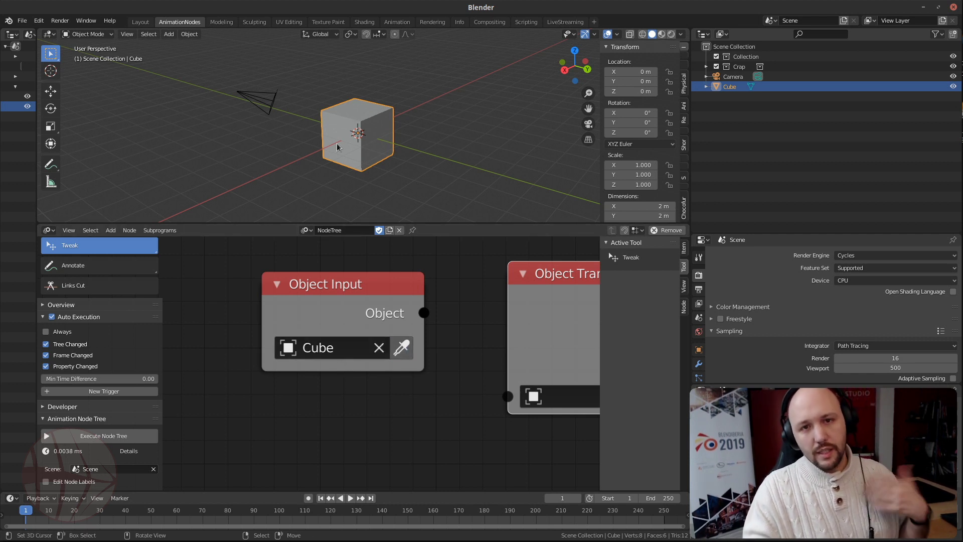
# Reposition the Object Input node and link its Object output to the Object input of the Object Transforms Input node
pyautogui.press('Home')
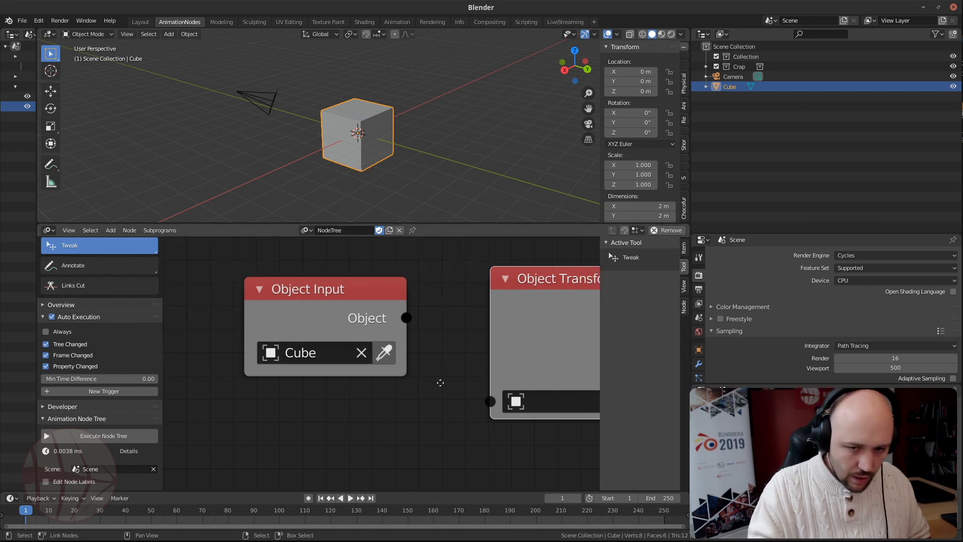
pyautogui.moveTo(440, 393); pyautogui.dragTo(419, 363, button='middle')
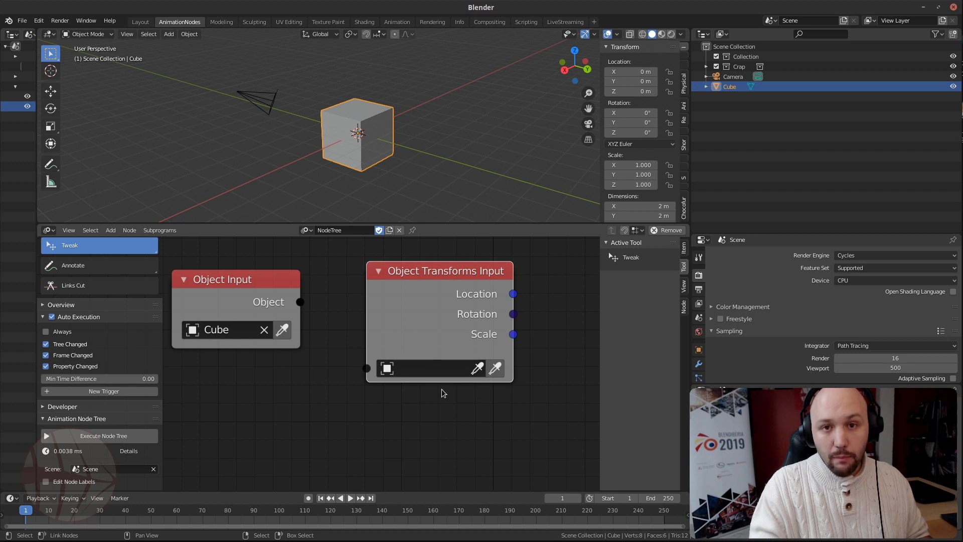
pyautogui.moveTo(308, 371); pyautogui.dragTo(340, 370, button='middle')
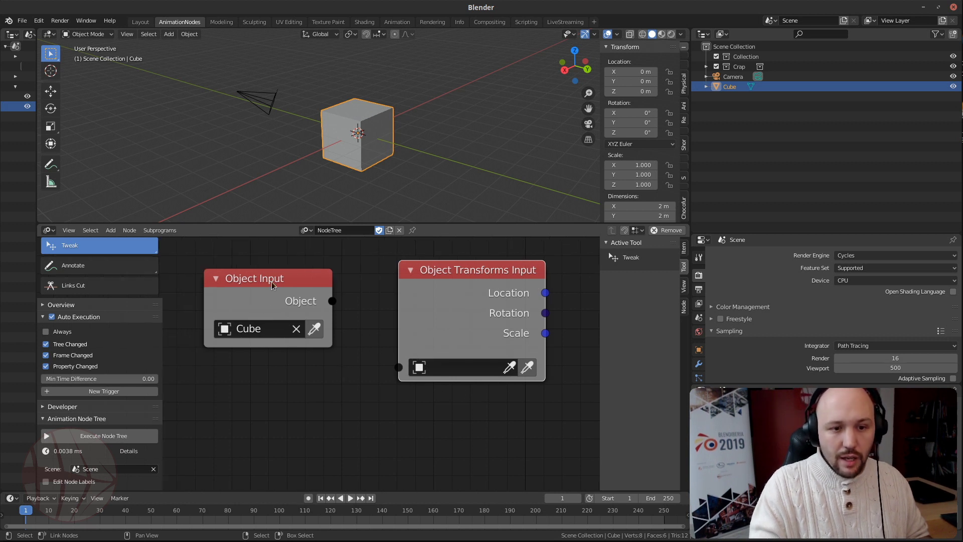
pyautogui.moveTo(268, 284); pyautogui.dragTo(253, 305)
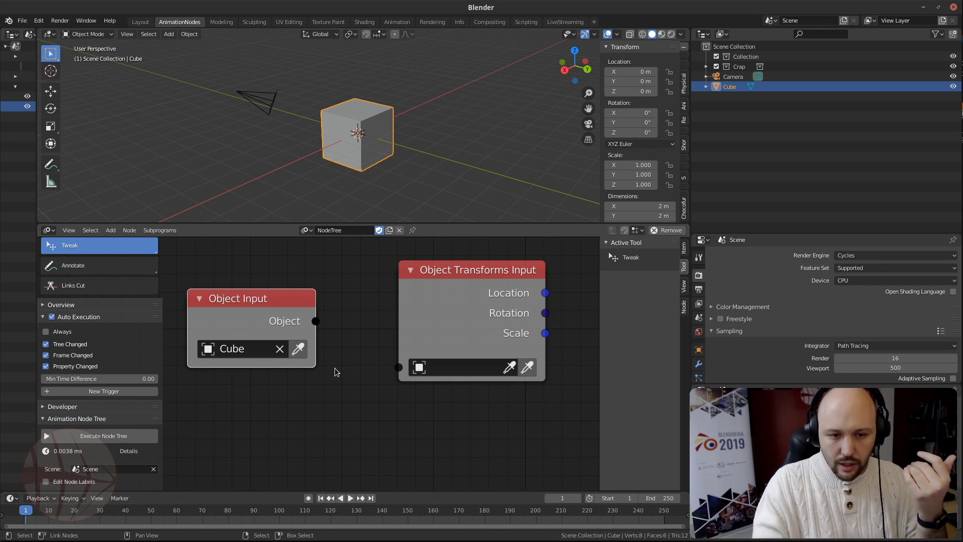
pyautogui.moveTo(315, 321); pyautogui.dragTo(402, 378)
pyautogui.moveTo(396, 368); pyautogui.dragTo(398, 367)
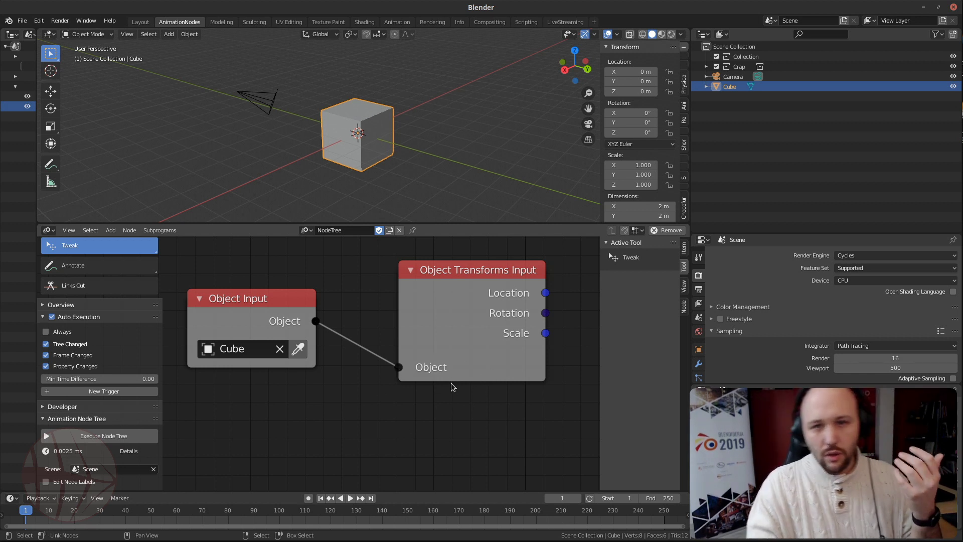
# Add a Viewer node beside the Object Transforms Input node and link the Location output to it
pyautogui.scroll(-3, 338, 377)
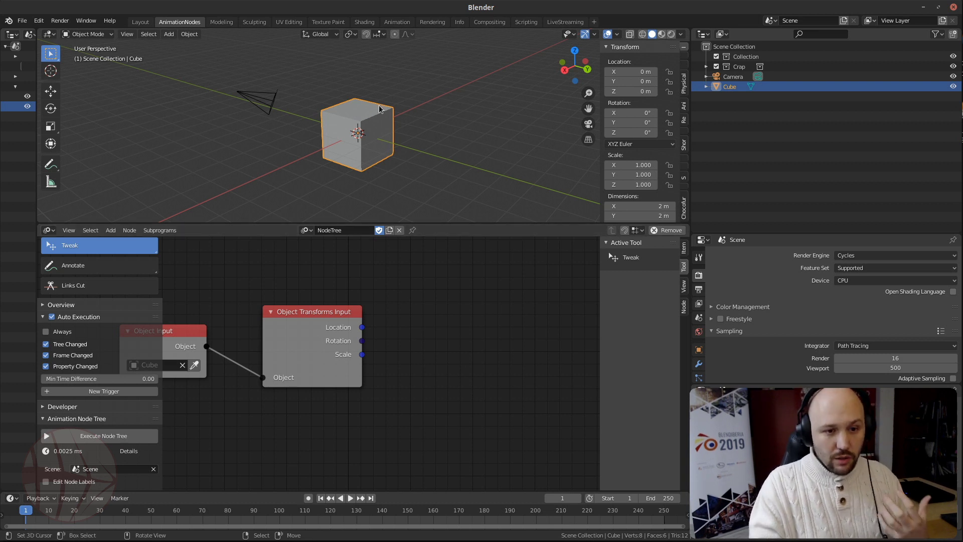
pyautogui.moveTo(439, 307); pyautogui.dragTo(418, 321, button='middle')
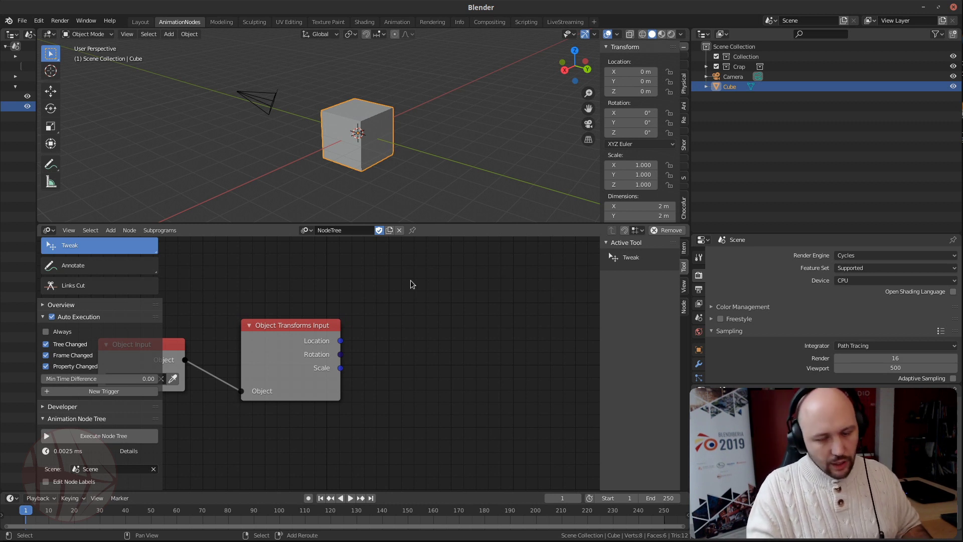
pyautogui.hotkey('shift', 'a')
pyautogui.moveTo(371, 457)
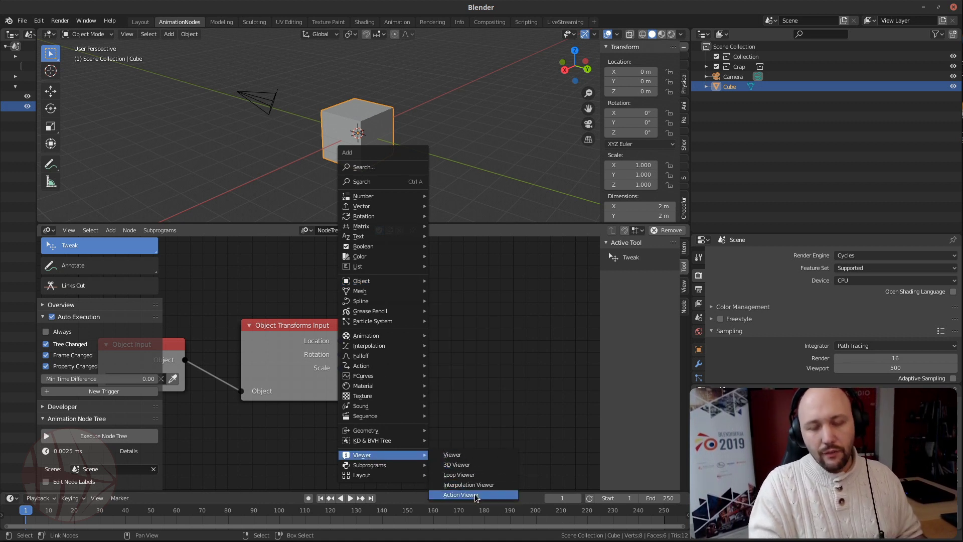
pyautogui.click(470, 454)
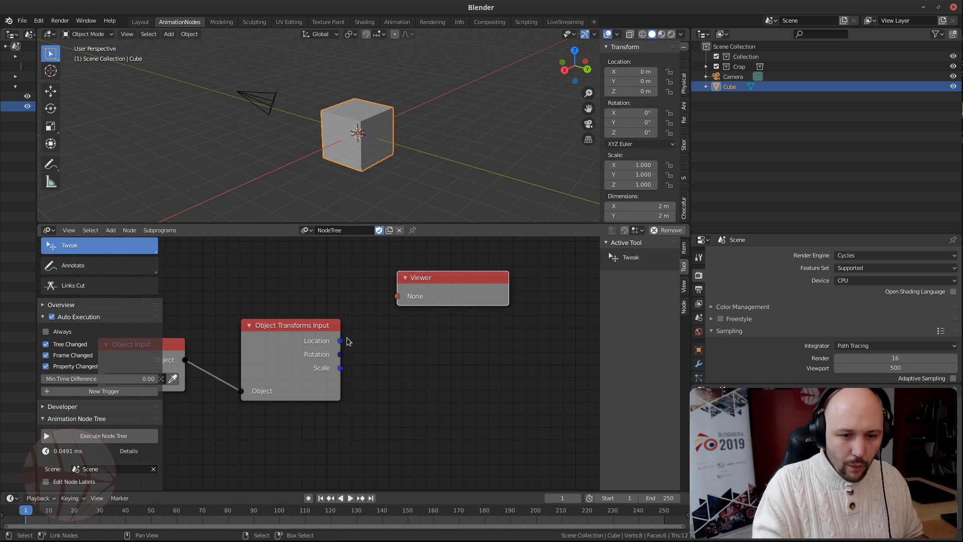
pyautogui.moveTo(341, 341); pyautogui.dragTo(400, 299)
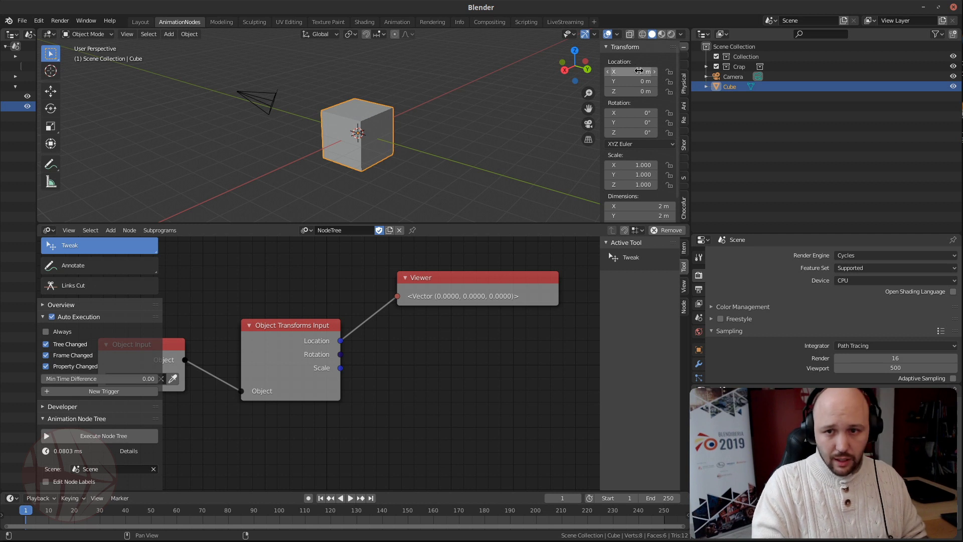
# Move the cube to X -3.1 m and execute the node tree to refresh the location in the Viewer
pyautogui.moveTo(634, 72); pyautogui.dragTo(602, 71)
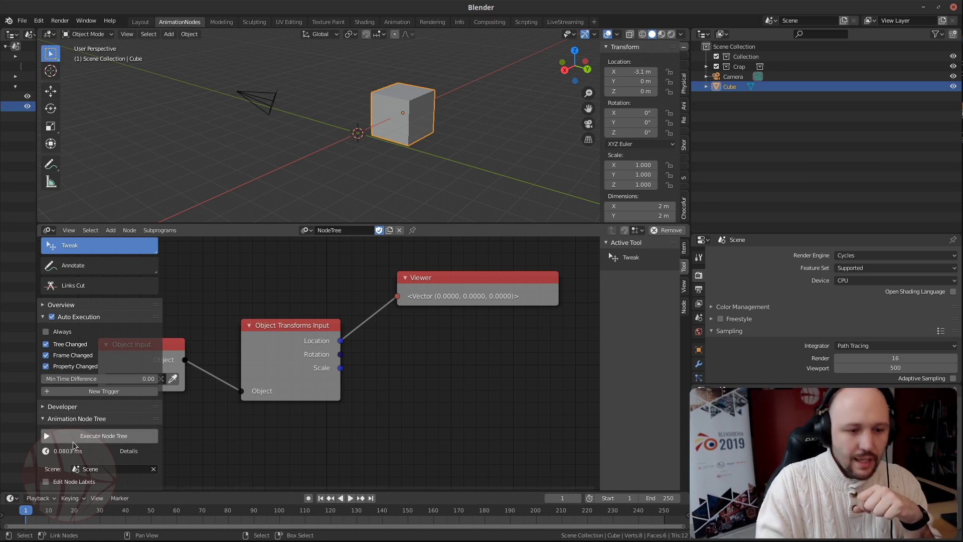
pyautogui.click(113, 436)
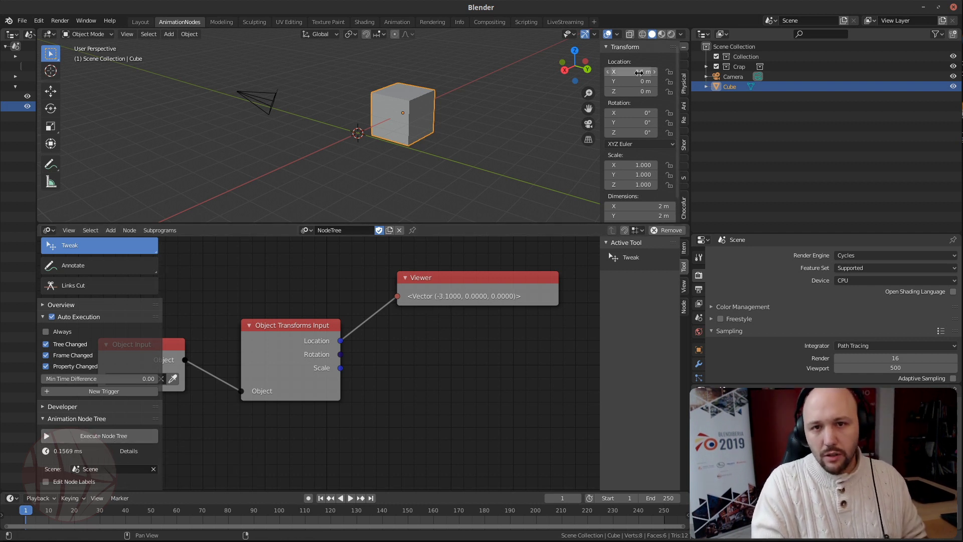
# Unlink the Viewer node and move it aside, and reset the cube's X location to 0 m
pyautogui.scroll(-2, 447, 323)
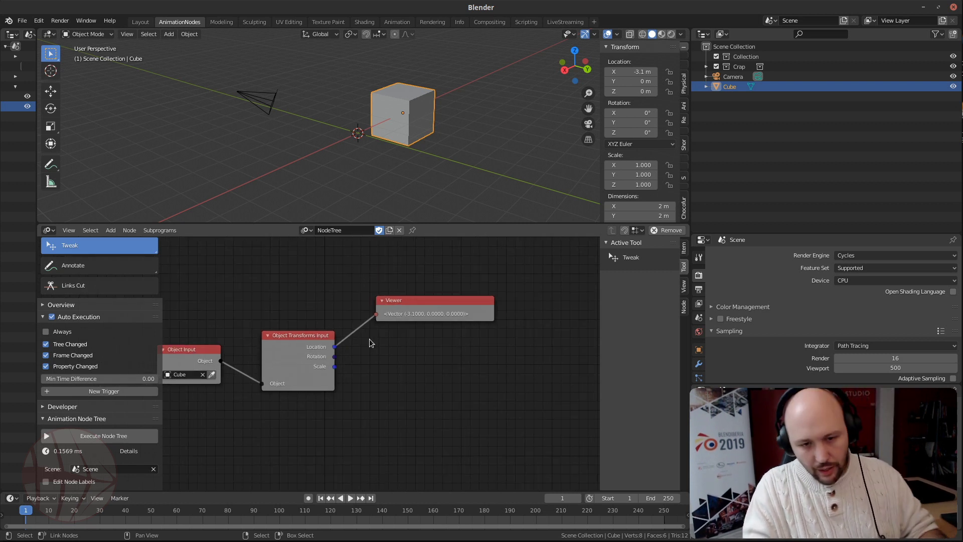
pyautogui.click(417, 306)
pyautogui.moveTo(377, 314); pyautogui.dragTo(358, 294)
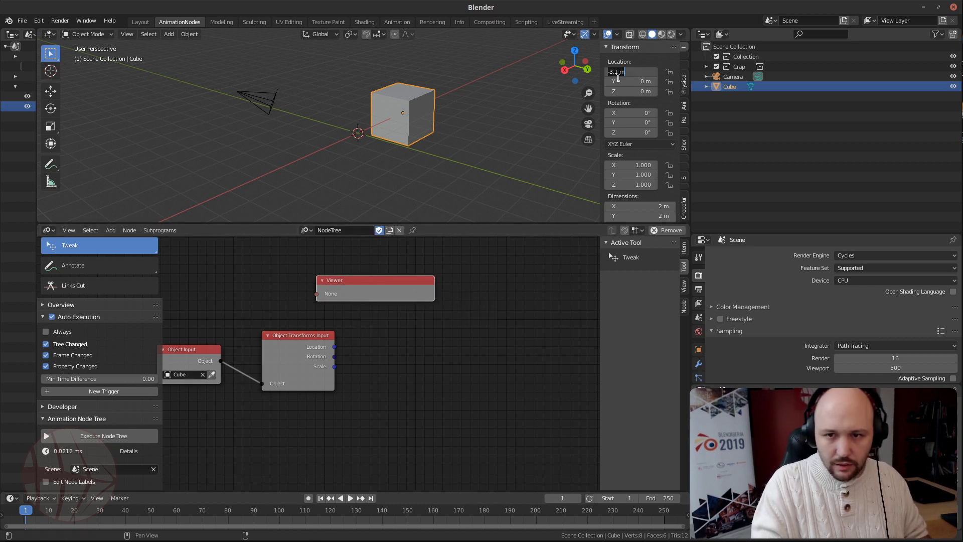
pyautogui.press('BackSpace')
pyautogui.scroll(2, 429, 386)
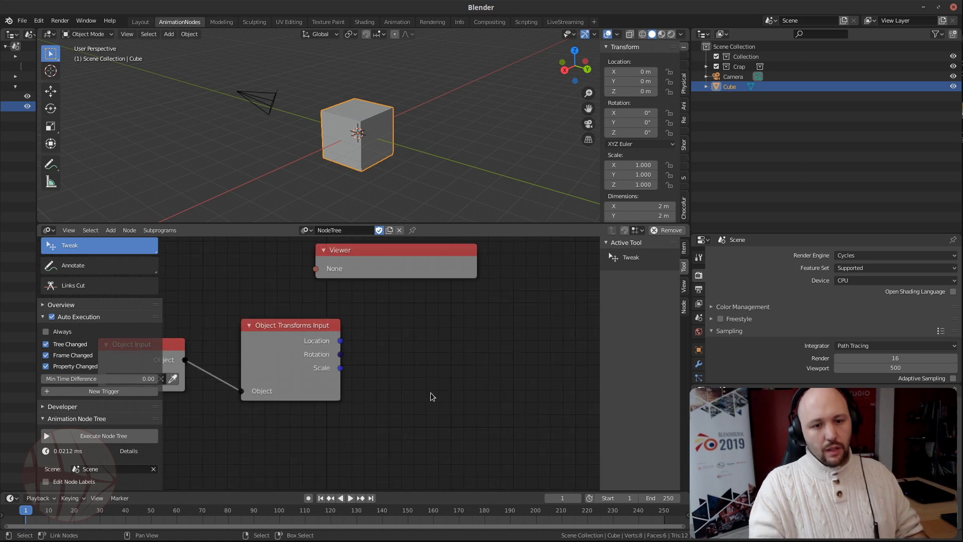
pyautogui.moveTo(430, 392); pyautogui.dragTo(370, 365, button='middle')
pyautogui.scroll(1, 368, 364)
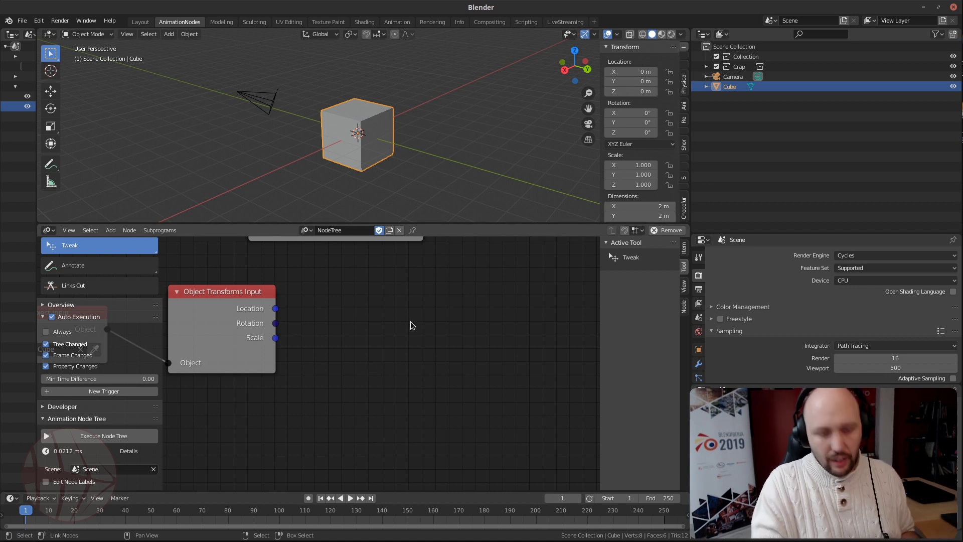
pyautogui.hotkey('ctrl', 'a')
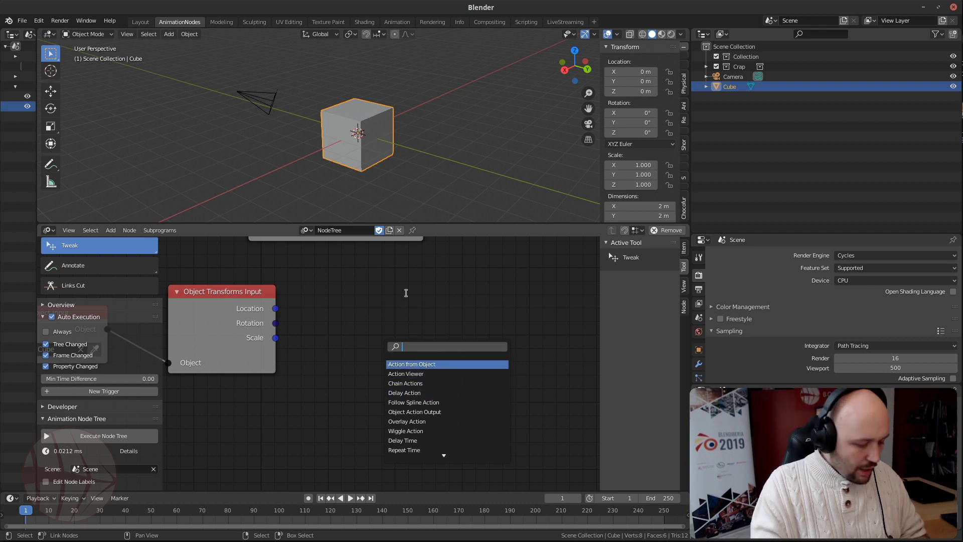
pyautogui.press('Escape')
pyautogui.press('F3')
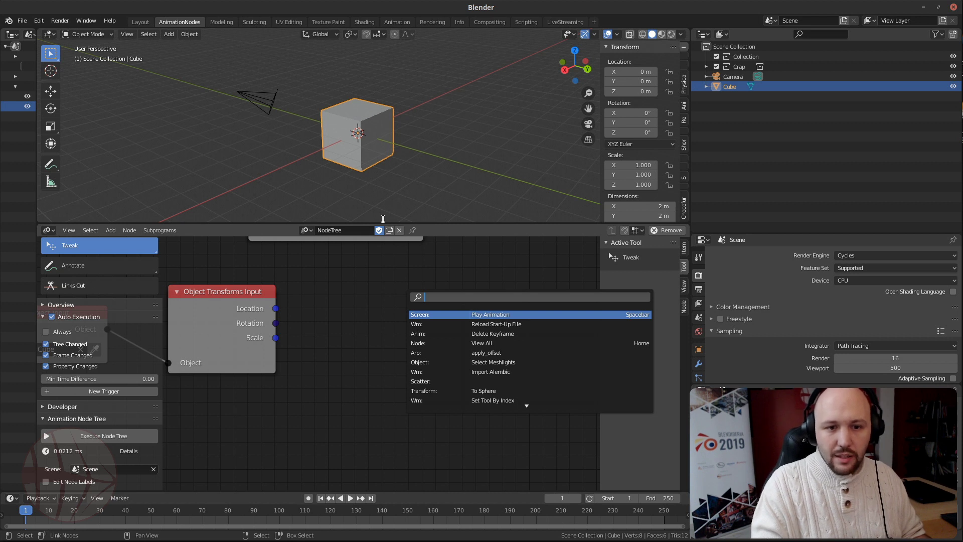
pyautogui.press('Down')
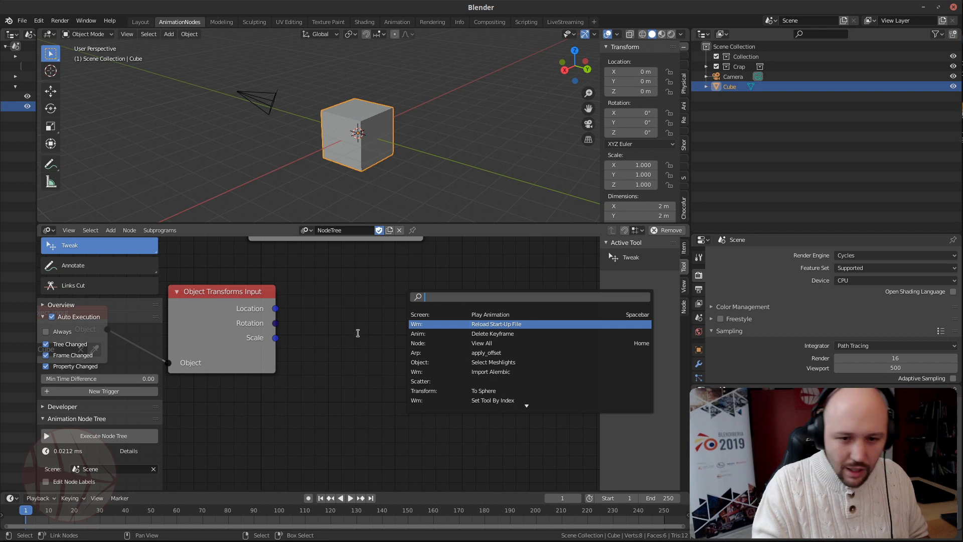
pyautogui.press('Escape')
pyautogui.press('F3')
pyautogui.press('Escape')
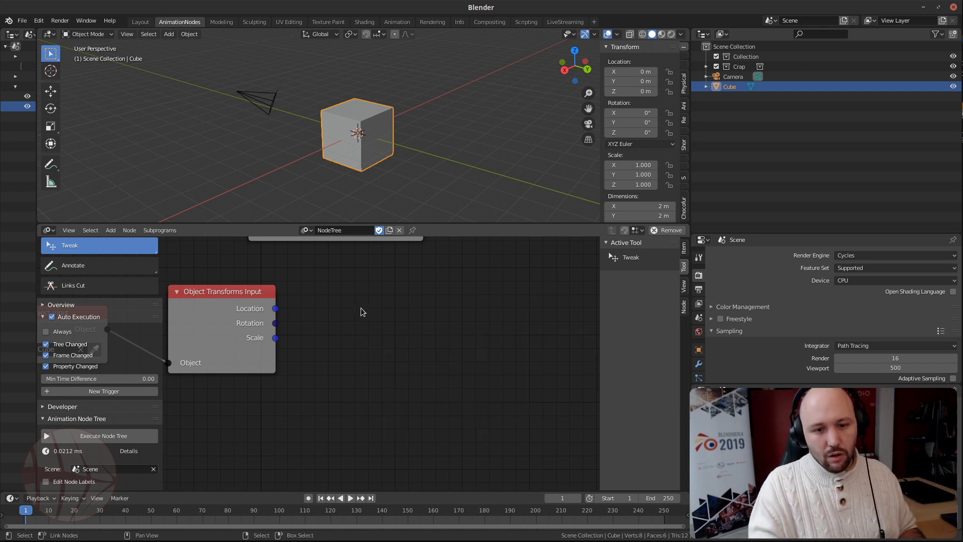
# Add a Separate Vector node beside the Object Transforms Input node and link the Location output to its Vector input
pyautogui.hotkey('shift', 'a')
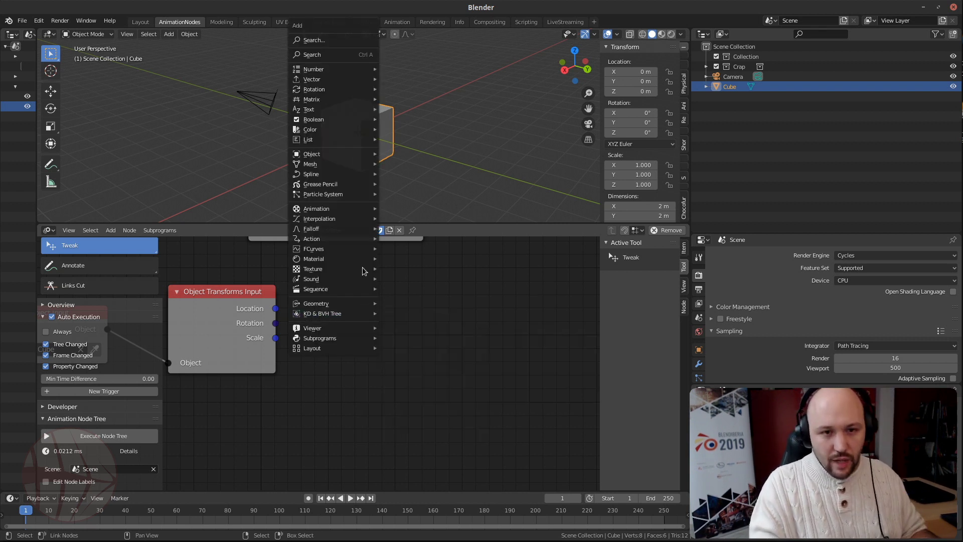
pyautogui.click(324, 53)
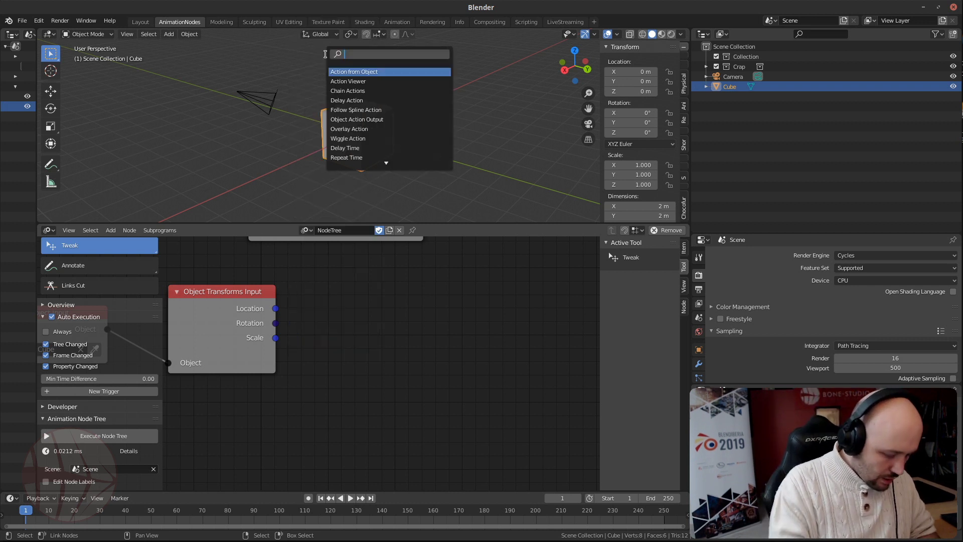
pyautogui.write('separa')
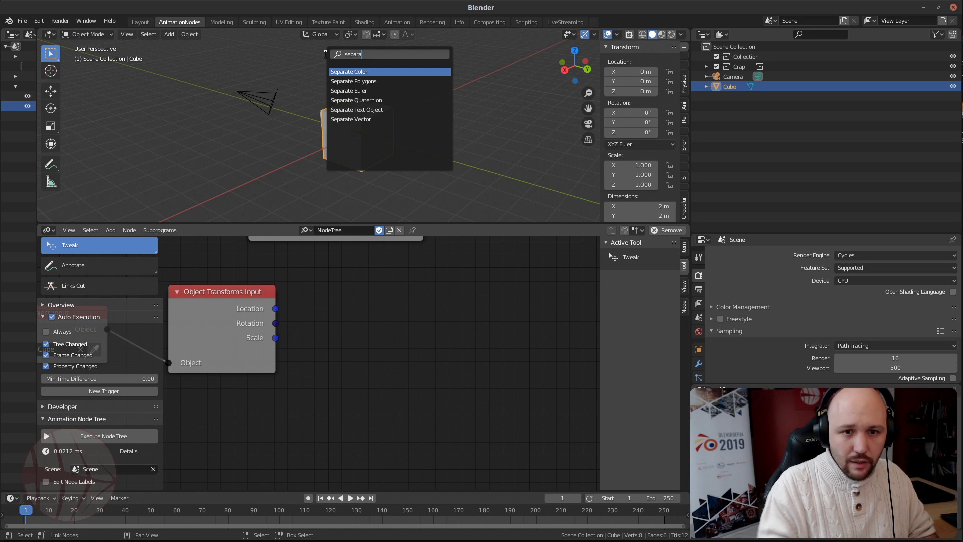
pyautogui.press('Down')
pyautogui.press('Down')
pyautogui.press('Down')
pyautogui.press('Down')
pyautogui.press('Down')
pyautogui.press('Return')
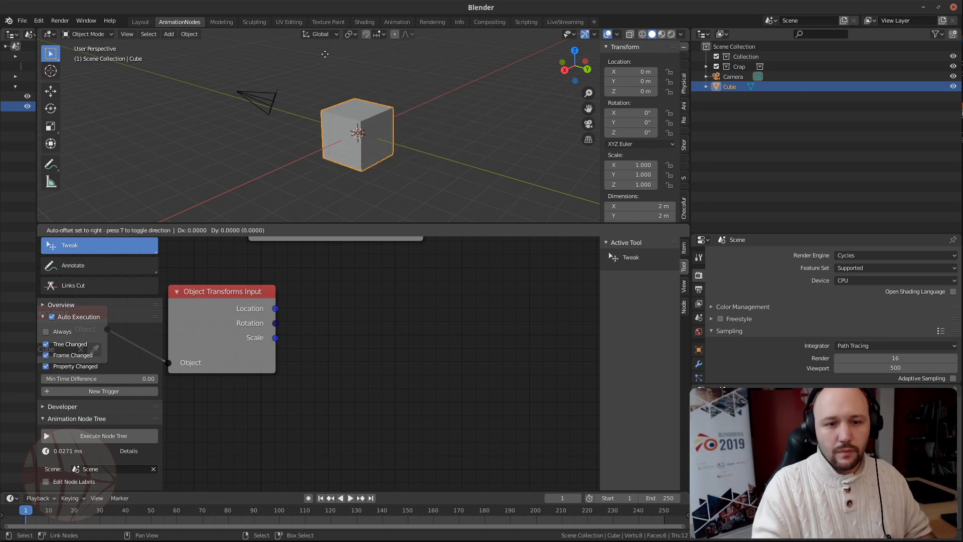
pyautogui.click(465, 335)
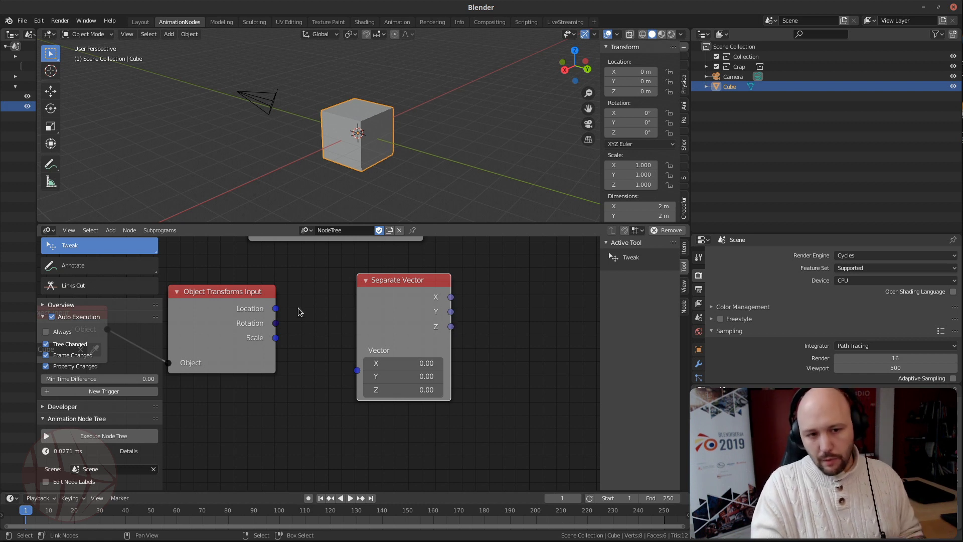
pyautogui.moveTo(275, 308); pyautogui.dragTo(356, 370)
# Move the Viewer node over to the output side of the Separate Vector node
pyautogui.moveTo(489, 323); pyautogui.dragTo(355, 374, button='middle')
pyautogui.scroll(-4, 351, 355)
pyautogui.moveTo(281, 298); pyautogui.dragTo(505, 295)
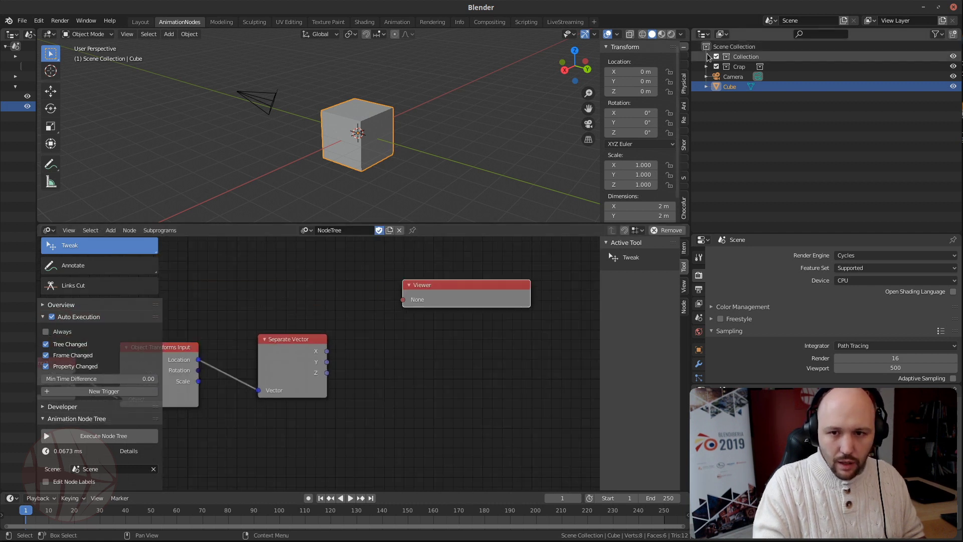
# Shift the cube to X 1.49 m and link the Separate Vector node's X output to the Viewer
pyautogui.moveTo(647, 72); pyautogui.dragTo(717, 72)
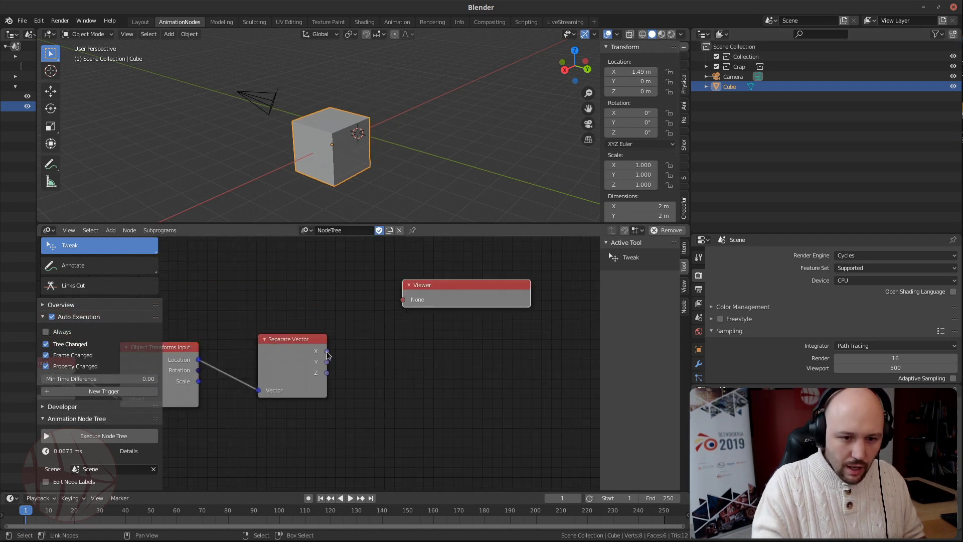
pyautogui.moveTo(326, 351); pyautogui.dragTo(403, 299)
pyautogui.scroll(2, 453, 292)
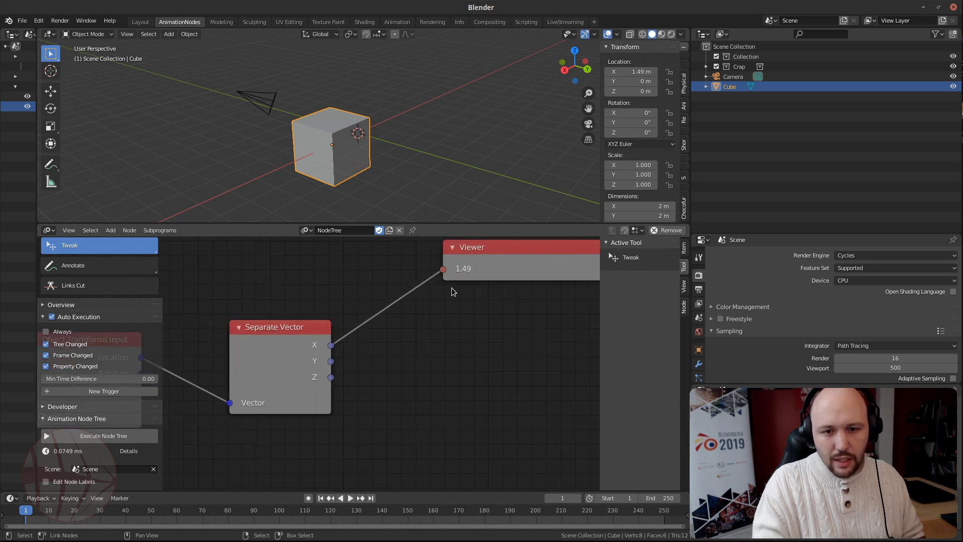
# Unlink the Viewer from the Separate Vector node's X output and reset the cube's X location to 0 m
pyautogui.scroll(-1, 453, 292)
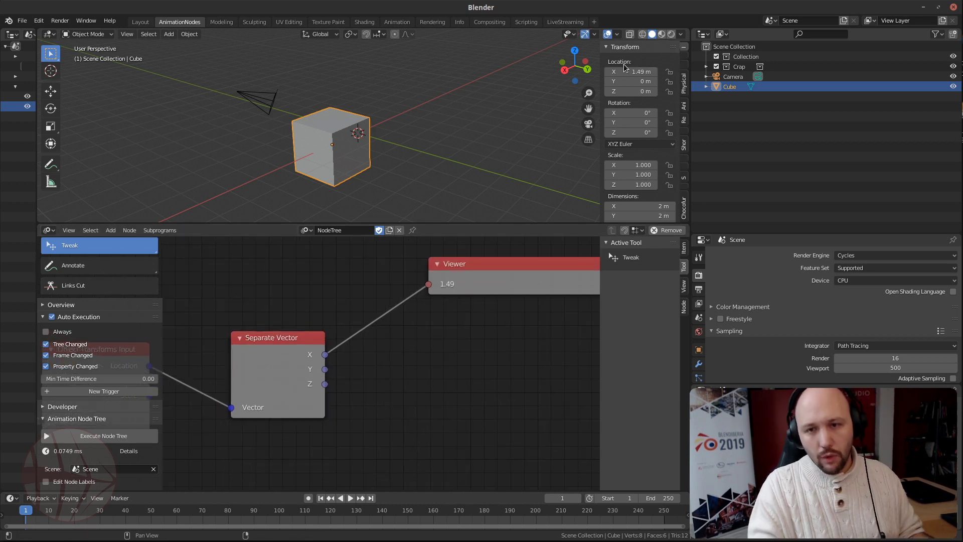
pyautogui.moveTo(428, 284); pyautogui.dragTo(396, 368)
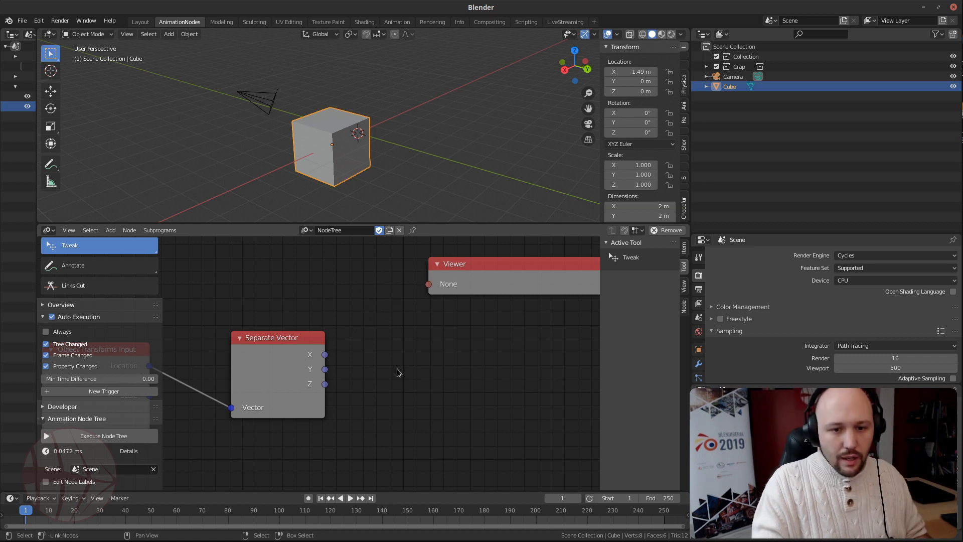
pyautogui.click(637, 68)
pyautogui.write('0')
pyautogui.press('Return')
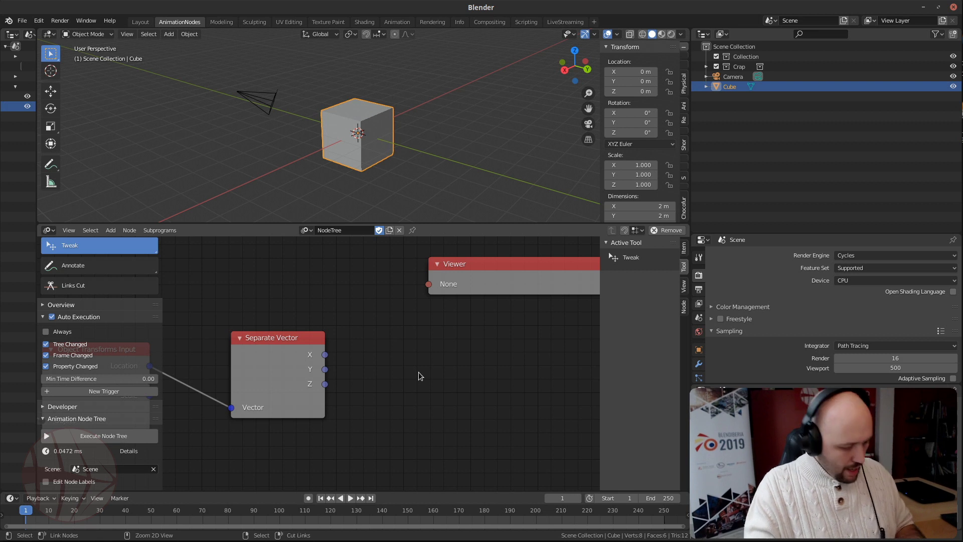
# Add an Add Numbers math node beside the Separate Vector node and link the X output to its A input
pyautogui.hotkey('ctrl', 'a')
pyautogui.write('math')
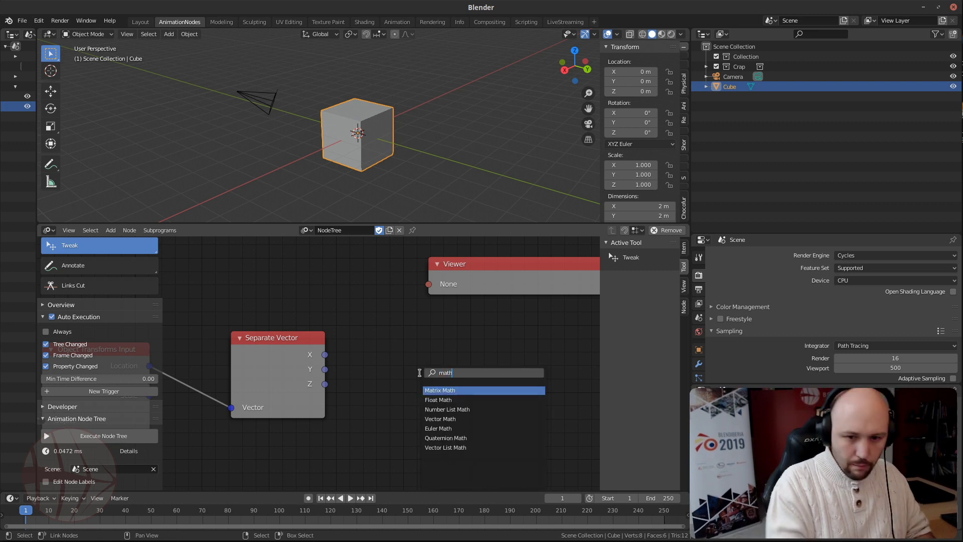
pyautogui.press('BackSpace')
pyautogui.press('BackSpace')
pyautogui.press('BackSpace')
pyautogui.press('BackSpace')
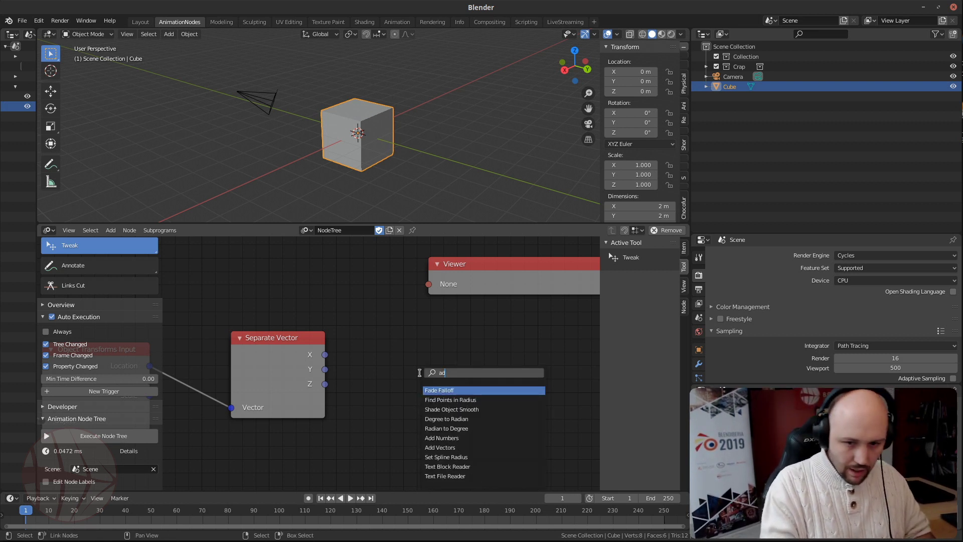
pyautogui.write('add')
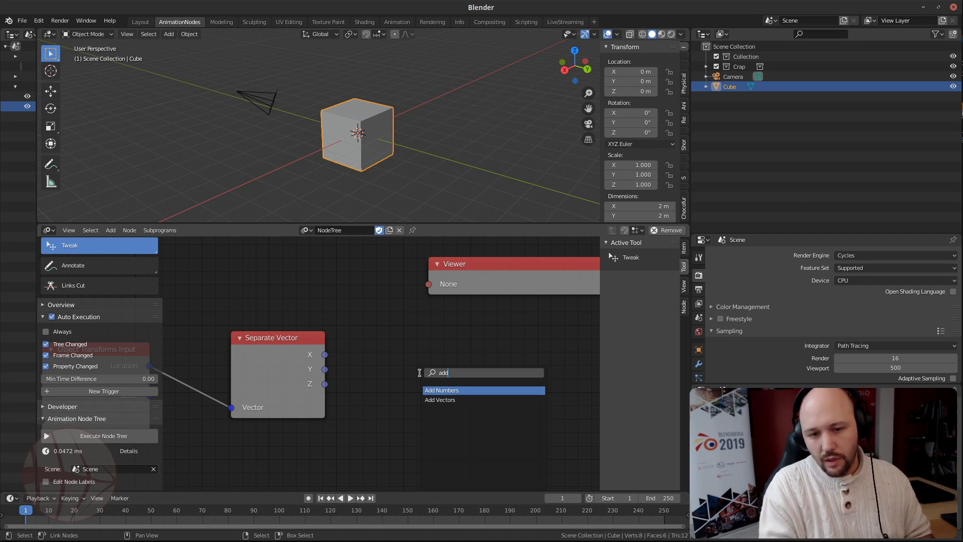
pyautogui.press('Return')
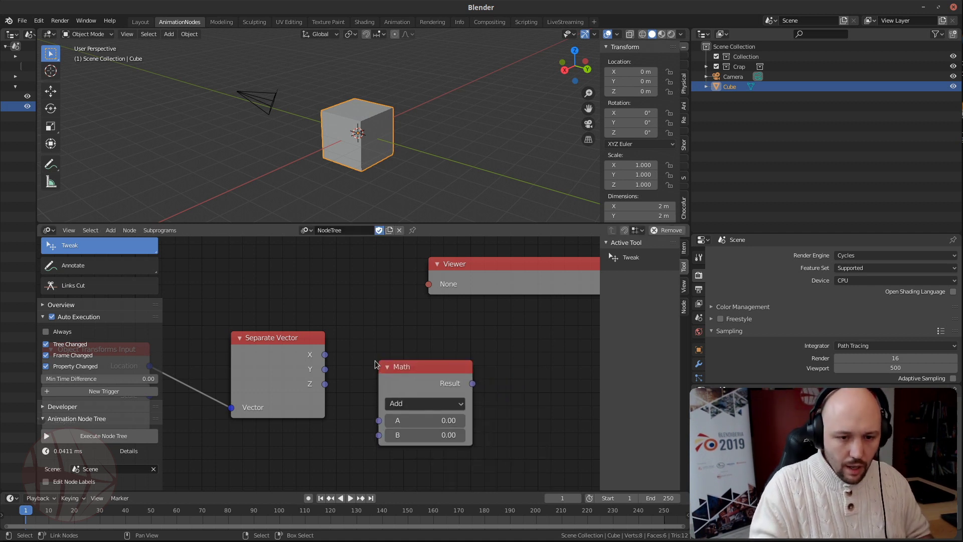
pyautogui.click(375, 360)
pyautogui.moveTo(325, 355); pyautogui.dragTo(379, 421)
pyautogui.moveTo(407, 372); pyautogui.dragTo(399, 327)
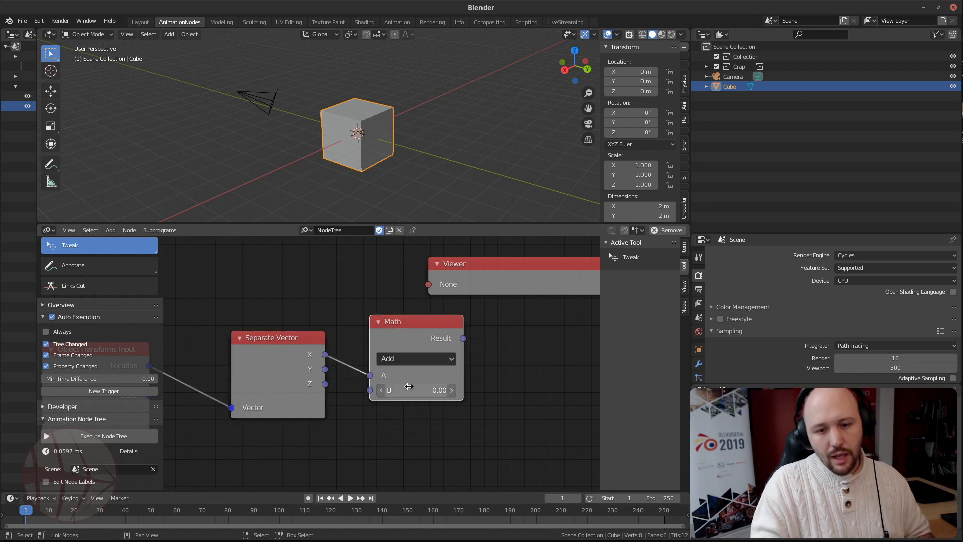
# Set the Math node's B value to 1 and change it to 3
pyautogui.click(410, 388)
pyautogui.write('1')
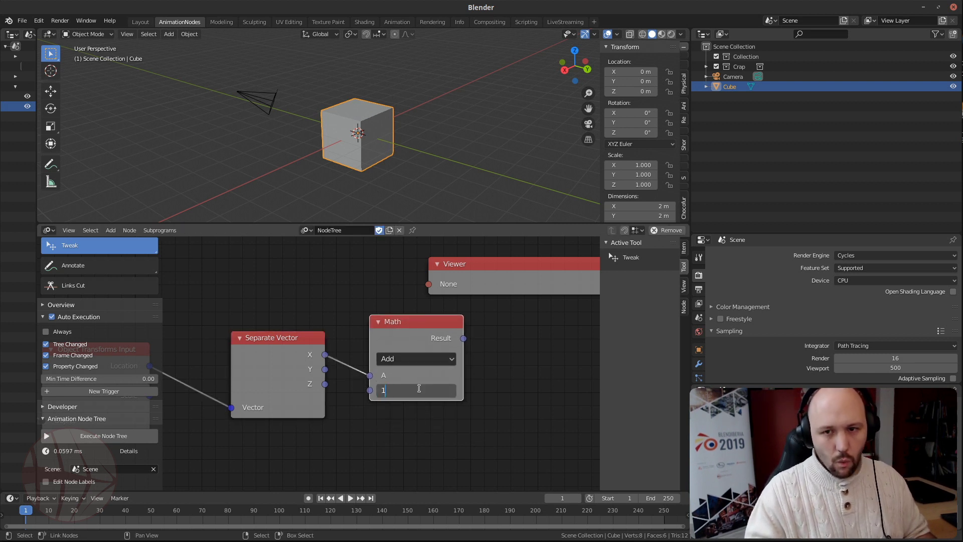
pyautogui.press('Return')
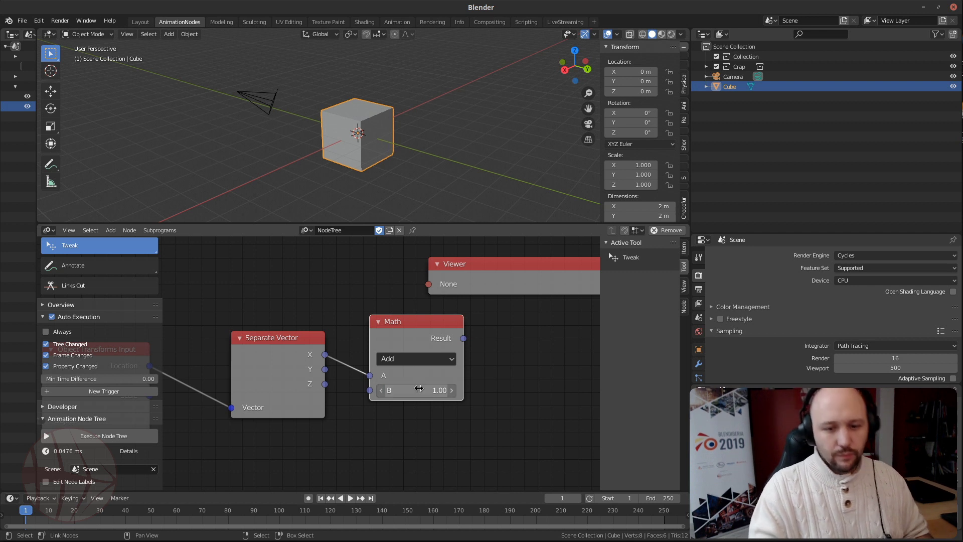
pyautogui.click(419, 388)
pyautogui.write('3')
pyautogui.press('Return')
# Move the Viewer node farther away from the Math node's output side to free up space
pyautogui.moveTo(471, 367); pyautogui.dragTo(392, 368, button='middle')
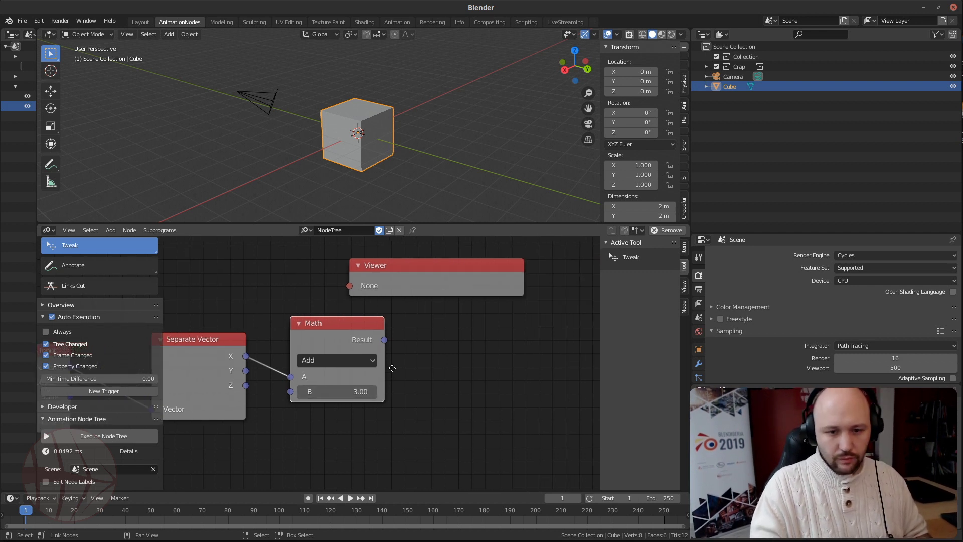
pyautogui.scroll(-4, 393, 369)
pyautogui.moveTo(402, 293); pyautogui.dragTo(512, 277)
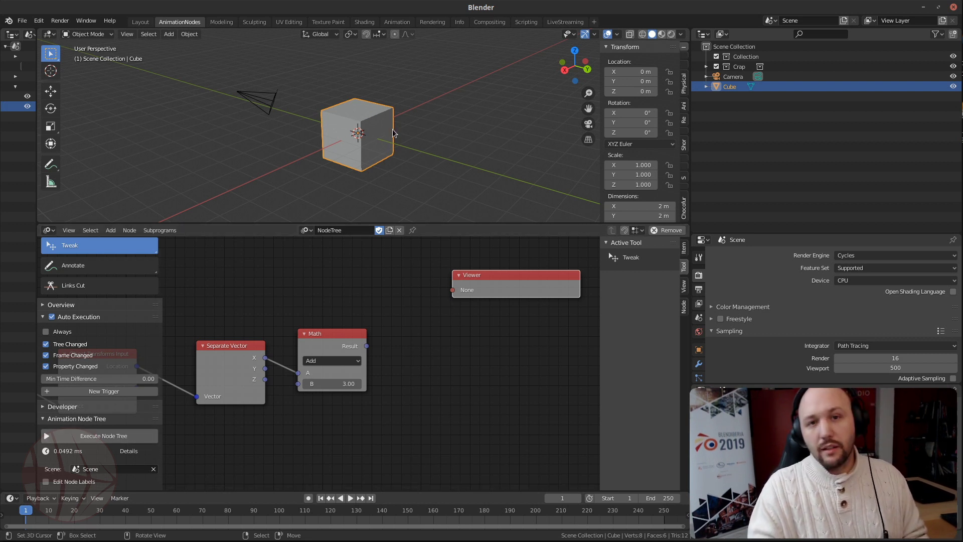
# Scrub the Math node's B value up to 16.38 and set it back to 3
pyautogui.moveTo(309, 434); pyautogui.dragTo(456, 428, button='middle')
pyautogui.scroll(3, 456, 428)
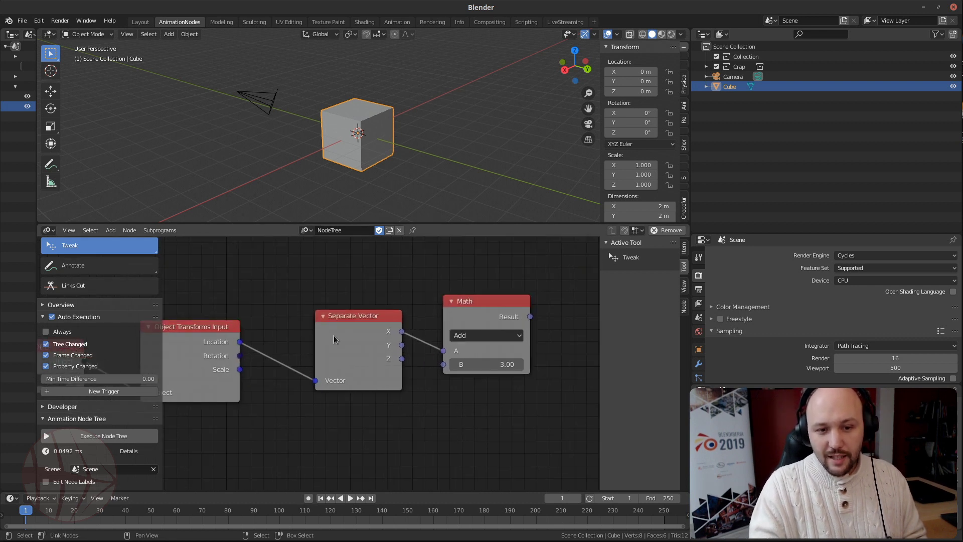
pyautogui.moveTo(423, 367); pyautogui.dragTo(381, 377, button='middle')
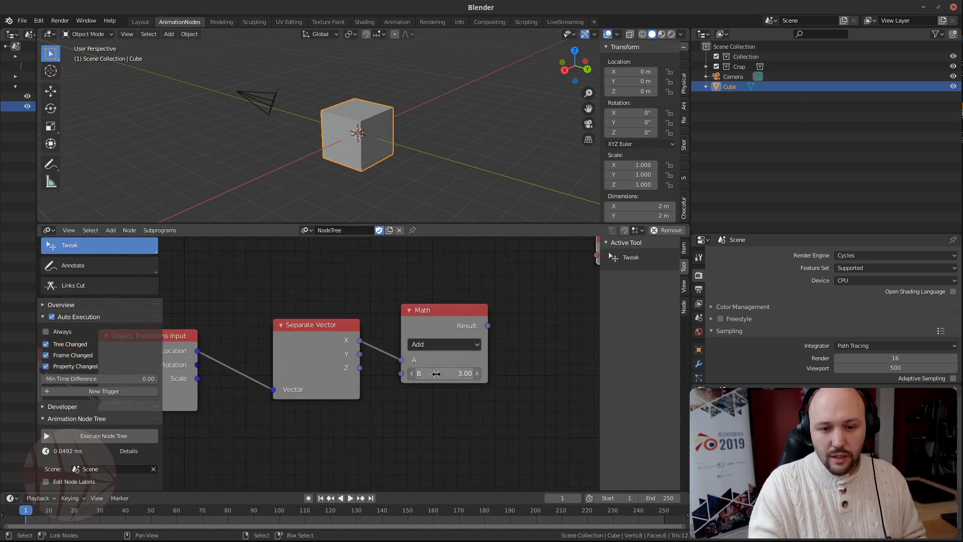
pyautogui.moveTo(435, 373); pyautogui.dragTo(503, 373)
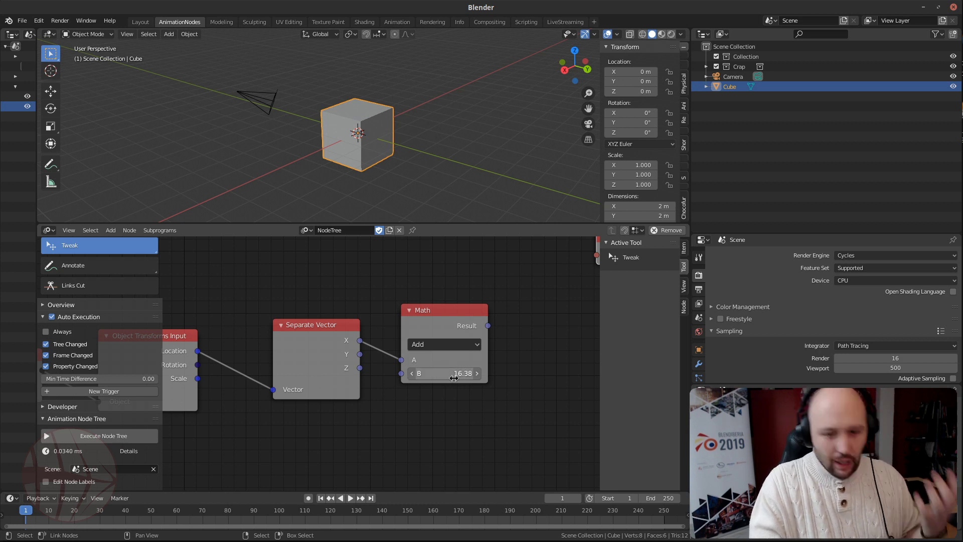
pyautogui.click(456, 373)
pyautogui.write('3')
pyautogui.press('Return')
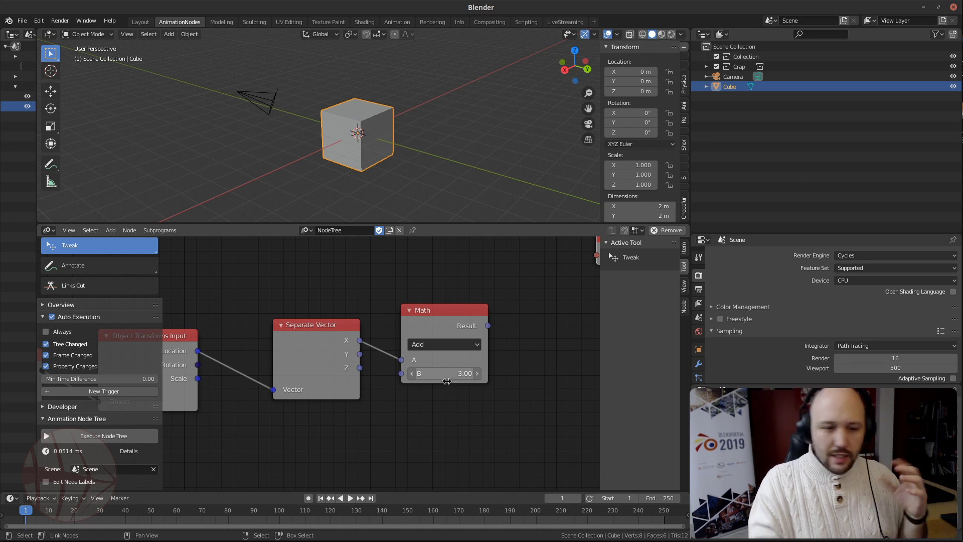
# Move the Math node slightly up and closer to the Separate Vector node
pyautogui.moveTo(155, 356); pyautogui.dragTo(294, 349, button='middle')
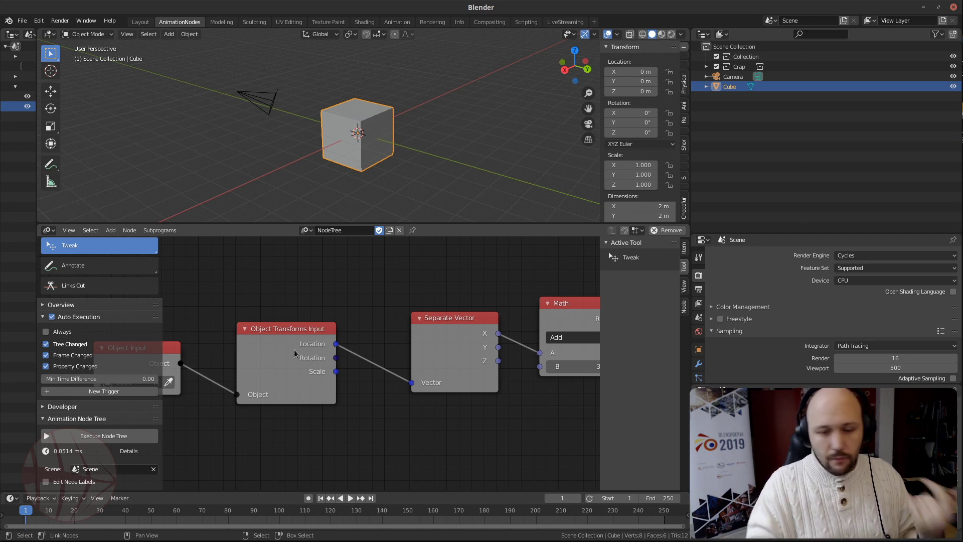
pyautogui.moveTo(485, 406); pyautogui.dragTo(327, 381, button='middle')
pyautogui.scroll(-3, 329, 381)
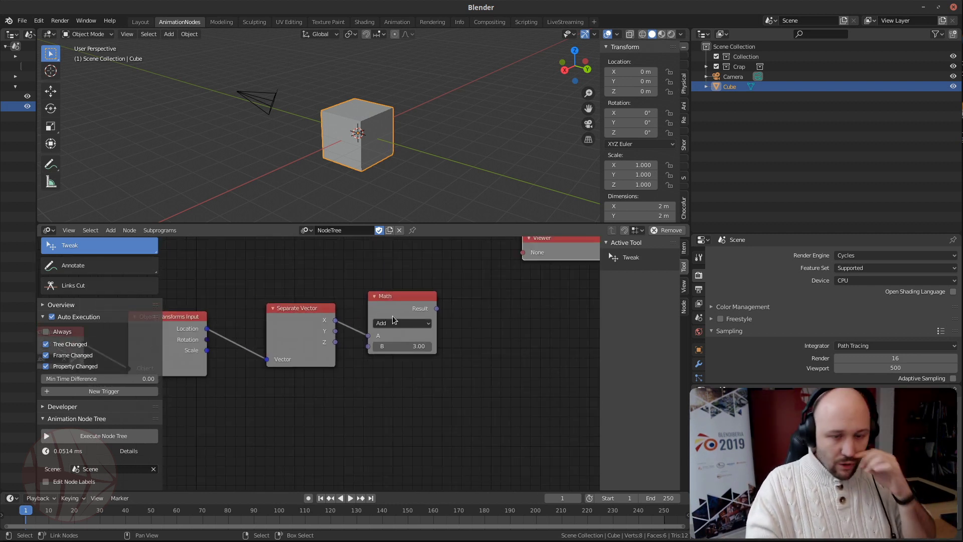
pyautogui.moveTo(392, 319); pyautogui.dragTo(380, 300)
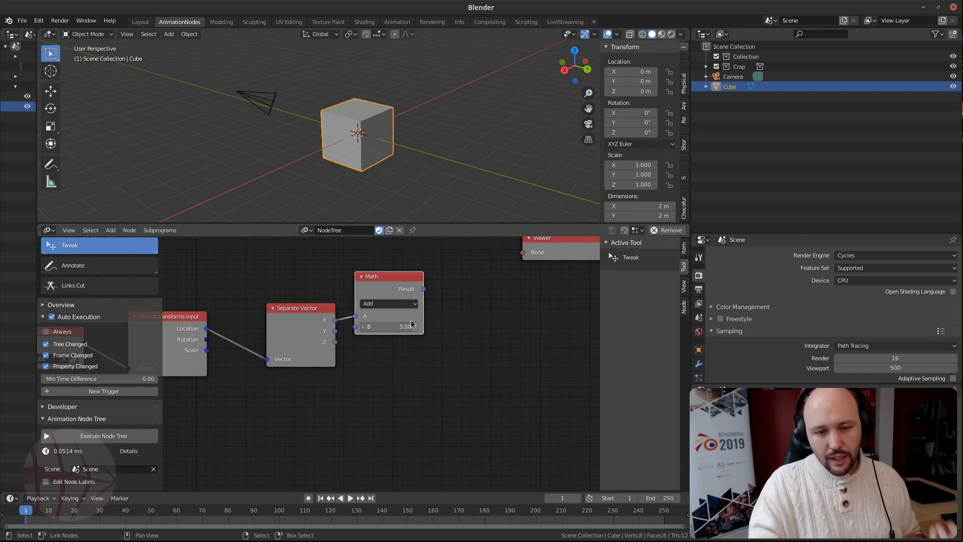
pyautogui.moveTo(302, 327); pyautogui.dragTo(221, 334, button='middle')
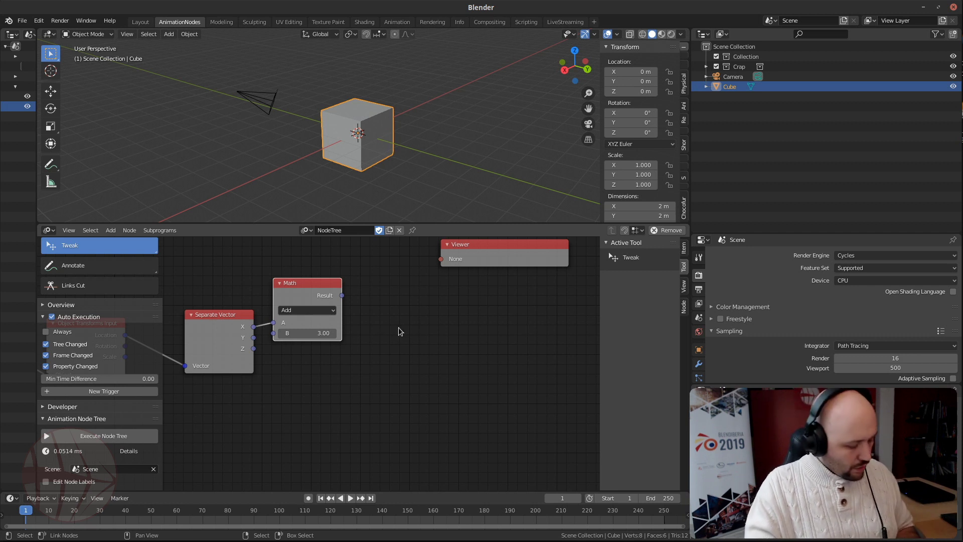
# Add a Combine Vector node and place it on the output side of the Math node
pyautogui.hotkey('ctrl', 'a')
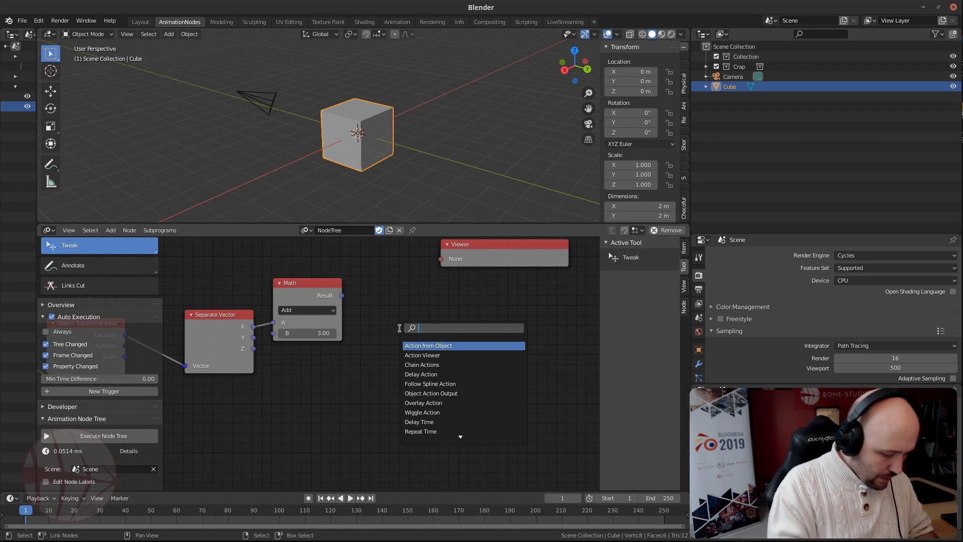
pyautogui.write('combin')
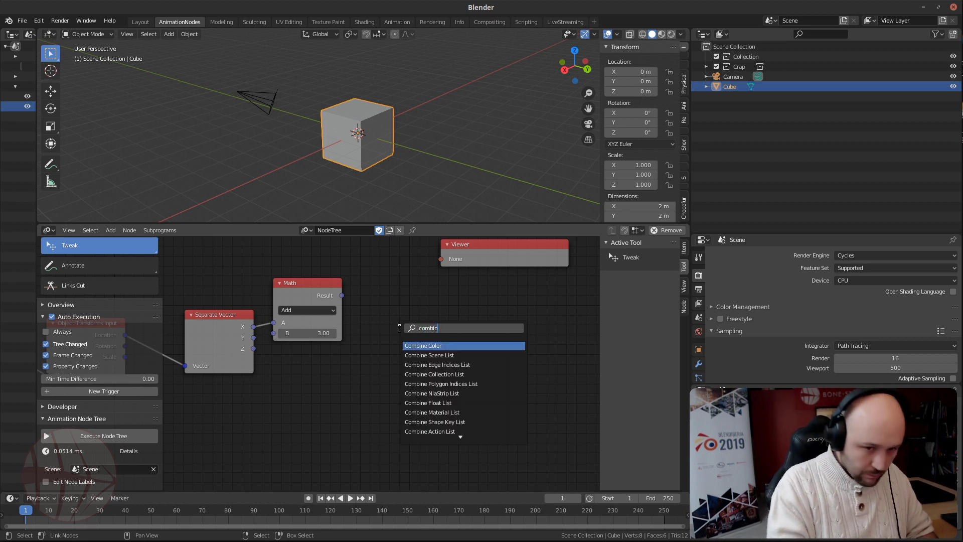
pyautogui.write('e ve')
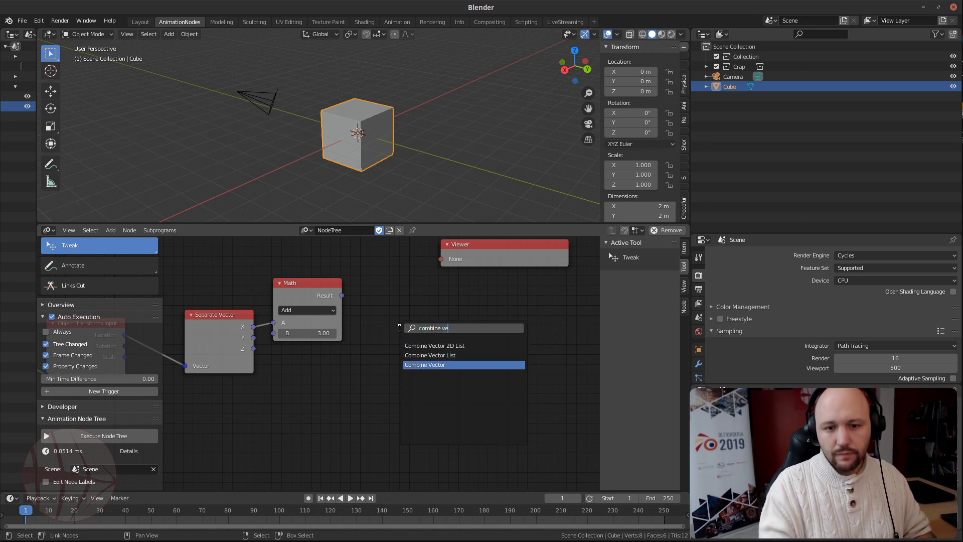
pyautogui.press('Return')
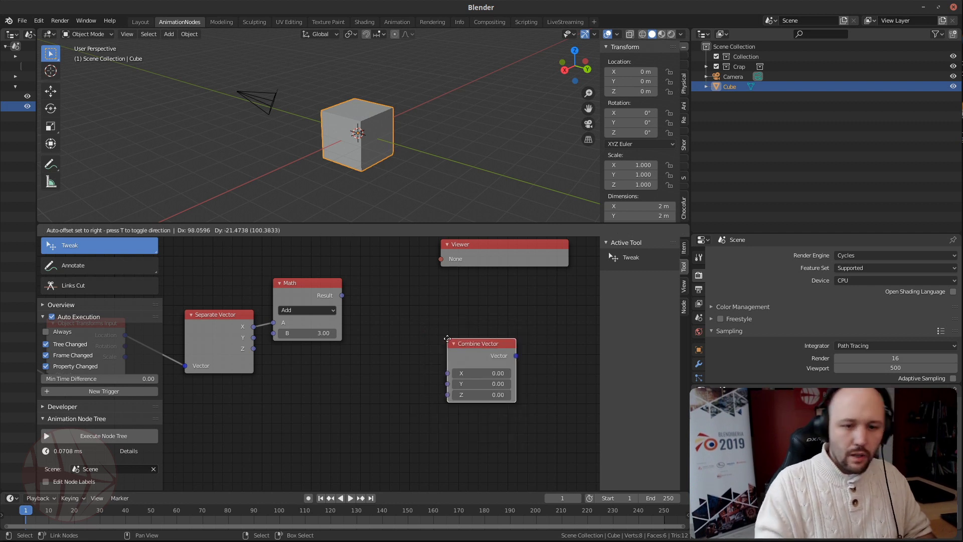
pyautogui.click(372, 304)
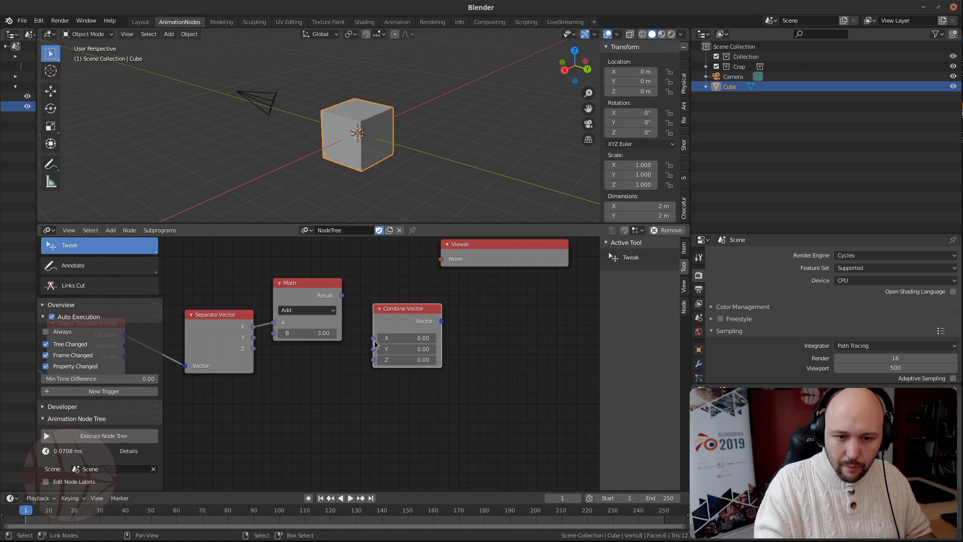
# Link the Math Result to Combine Vector's X and Separate Vector's Y and Z to its matching inputs, spacing the nodes neatly
pyautogui.moveTo(342, 296); pyautogui.dragTo(373, 339)
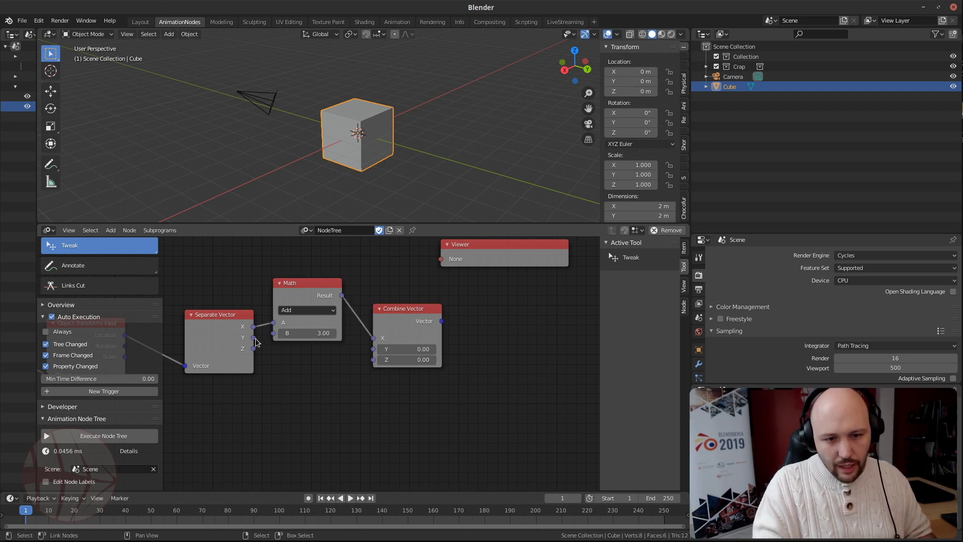
pyautogui.moveTo(254, 337); pyautogui.dragTo(373, 360)
pyautogui.moveTo(318, 314); pyautogui.dragTo(325, 301)
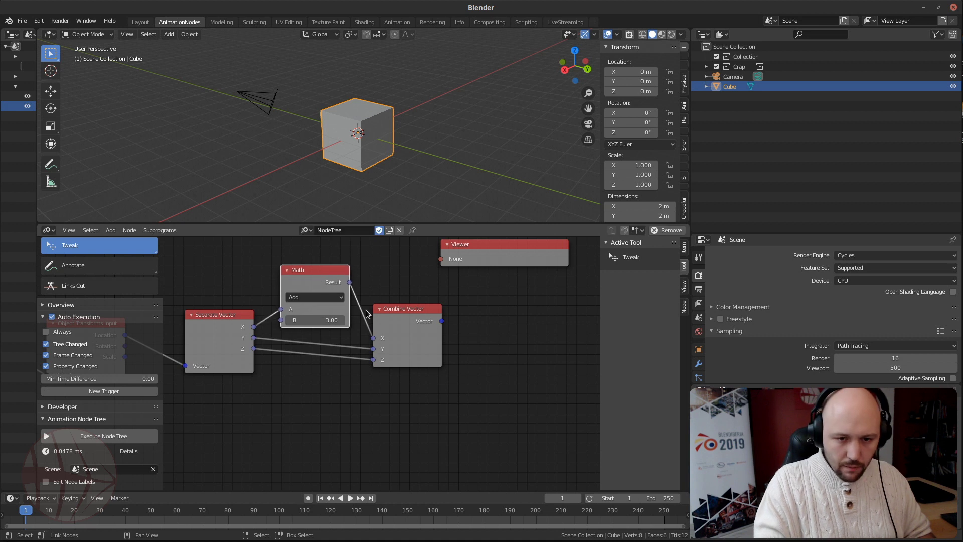
pyautogui.moveTo(404, 332); pyautogui.dragTo(396, 322)
pyautogui.moveTo(396, 322); pyautogui.dragTo(321, 364, button='middle')
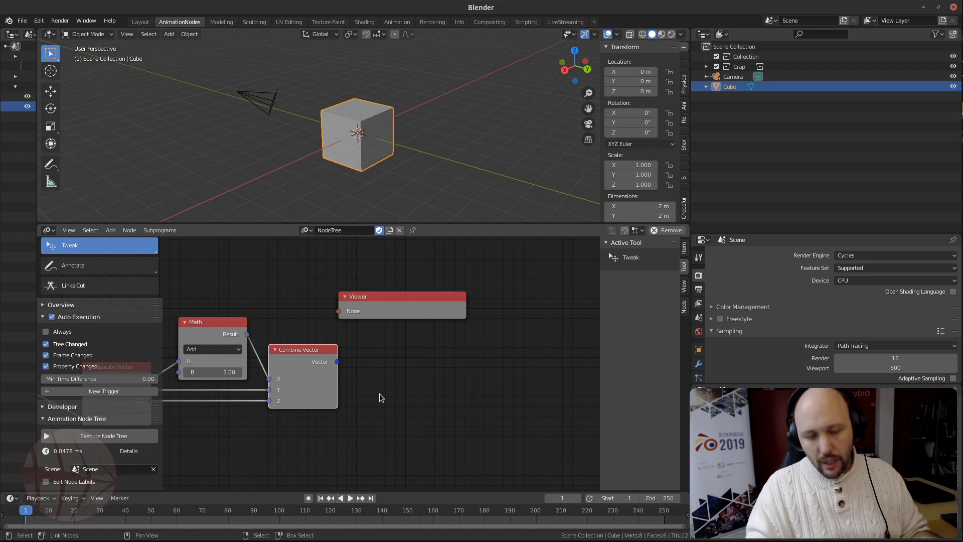
# Review the node chain from the Object Input and Object Transforms Input nodes through to the Combine Vector node
pyautogui.scroll(-5, 346, 351)
pyautogui.moveTo(193, 415); pyautogui.dragTo(353, 390, button='middle')
pyautogui.scroll(4, 239, 407)
pyautogui.moveTo(245, 403); pyautogui.dragTo(350, 400, button='middle')
pyautogui.click(366, 319)
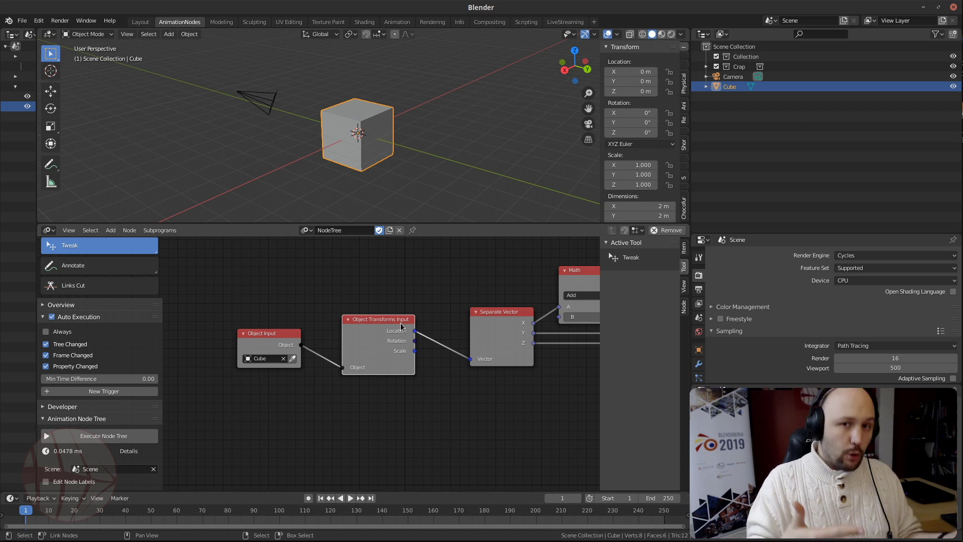
pyautogui.scroll(-2, 400, 323)
pyautogui.moveTo(396, 375); pyautogui.dragTo(276, 373, button='middle')
pyautogui.scroll(1, 485, 361)
pyautogui.hotkey('ctrl', 'a')
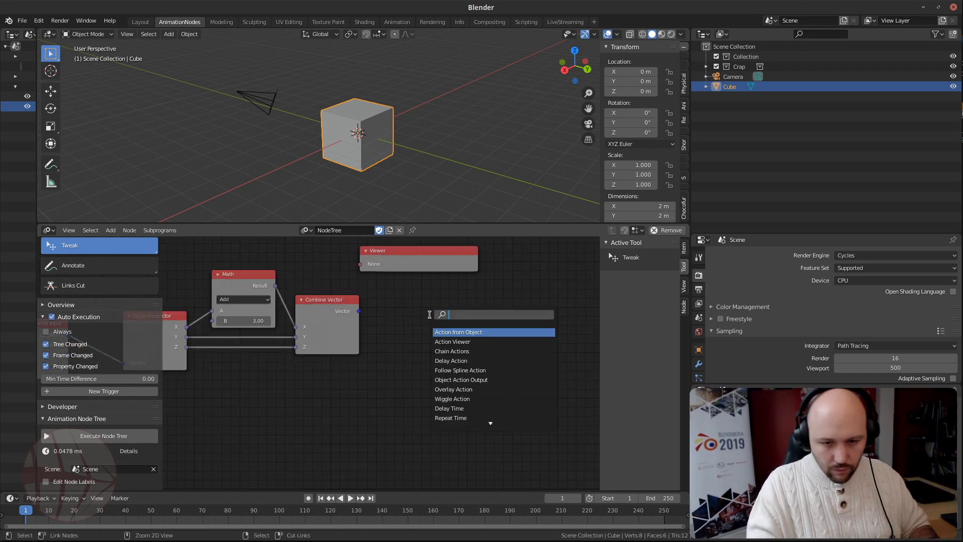
pyautogui.write('object tr')
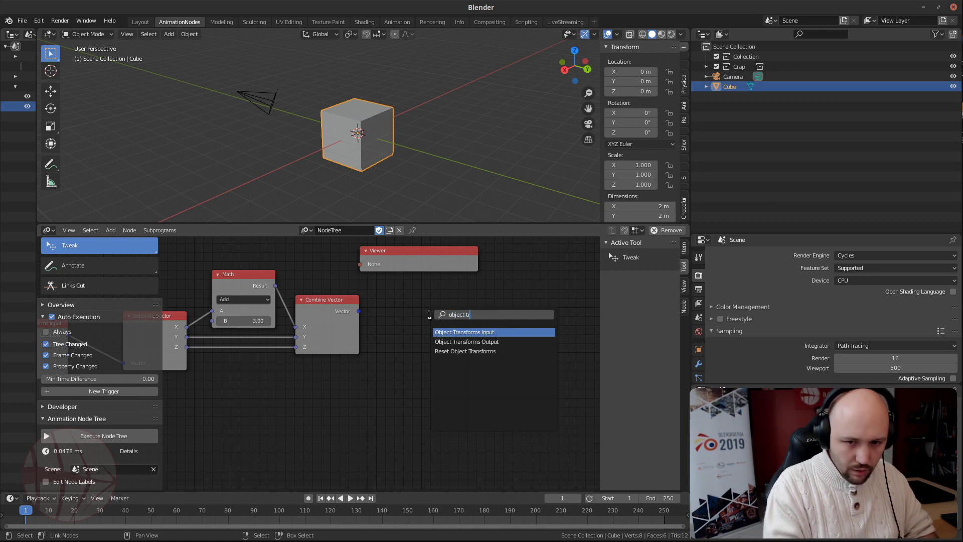
pyautogui.press('Down')
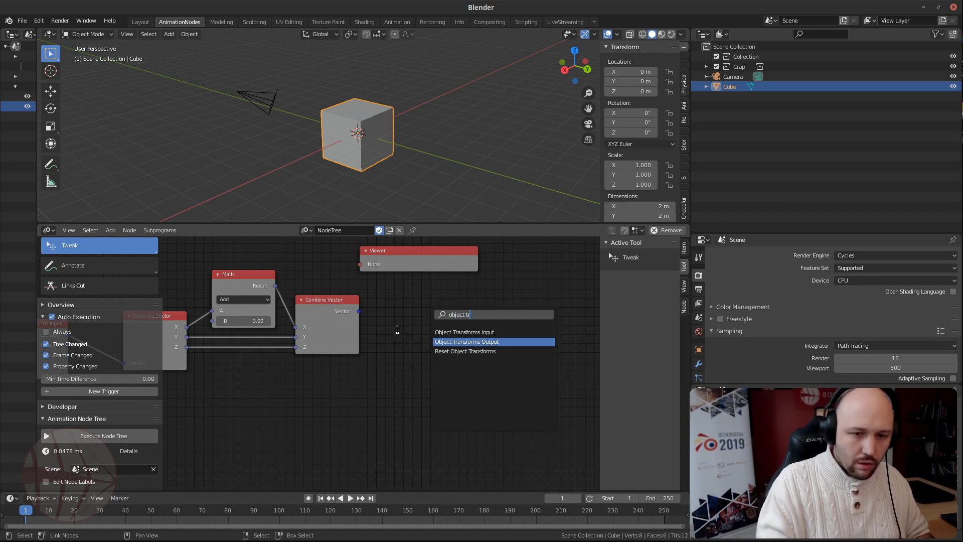
pyautogui.press('Escape')
pyautogui.hotkey('shift', 'a')
pyautogui.moveTo(404, 333)
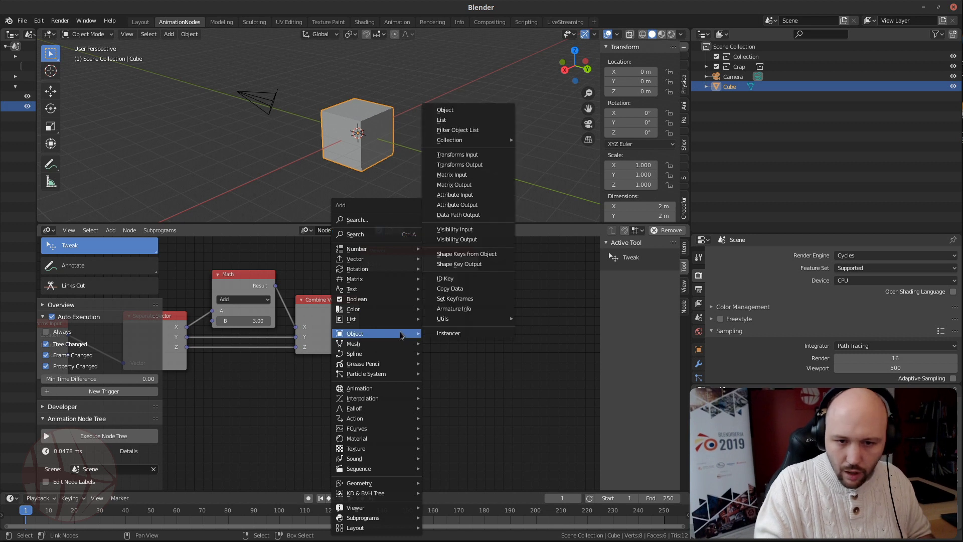
pyautogui.click(477, 164)
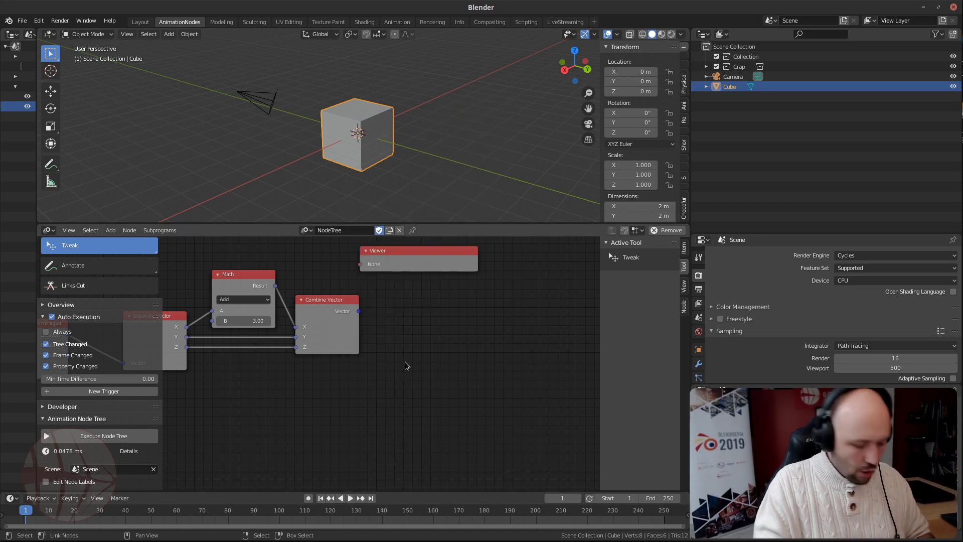
# Add an Object Transforms Output node and place it on the output side of the Combine Vector node
pyautogui.hotkey('shift', 'a')
pyautogui.moveTo(396, 336)
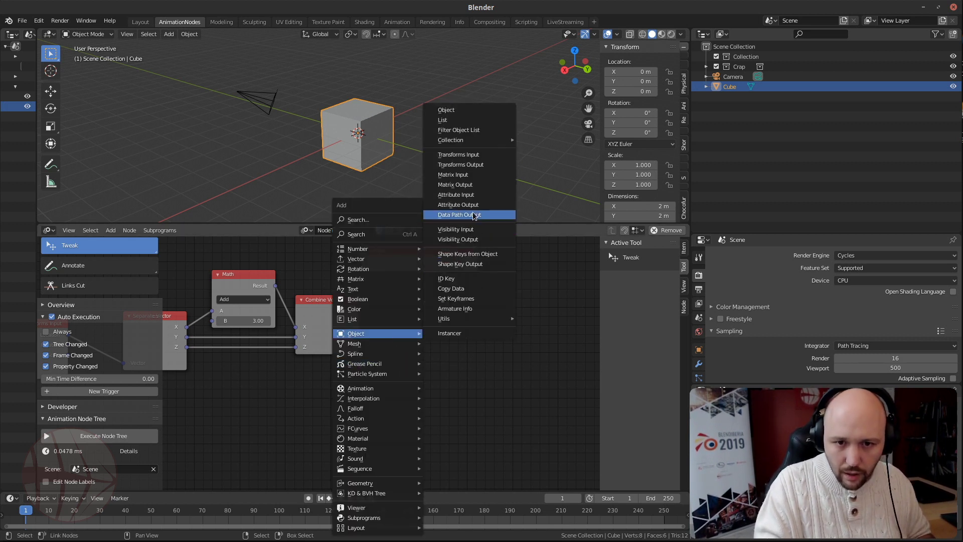
pyautogui.click(473, 165)
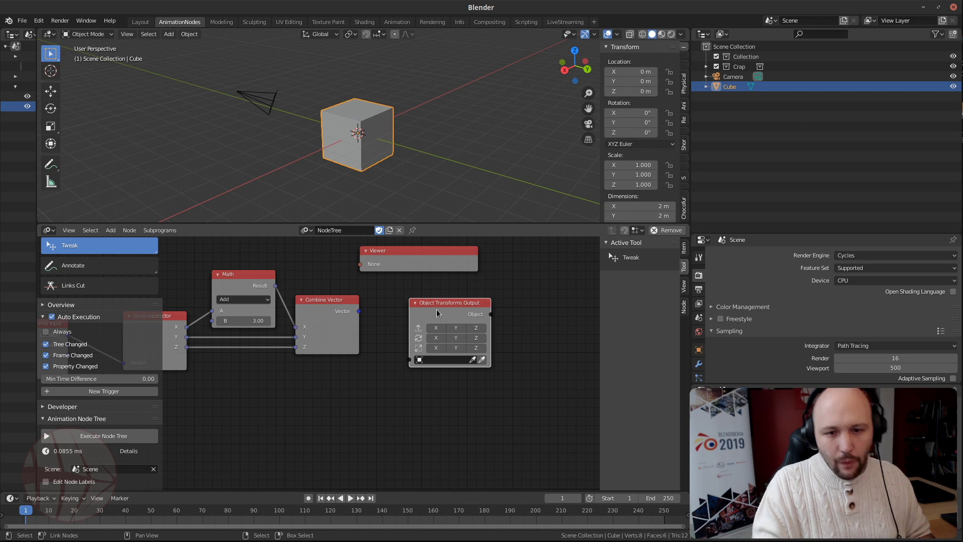
pyautogui.moveTo(436, 309); pyautogui.dragTo(423, 307)
# Enable the X location channel on the Object Transforms Output node
pyautogui.scroll(2, 432, 354)
pyautogui.moveTo(431, 351); pyautogui.dragTo(311, 362, button='middle')
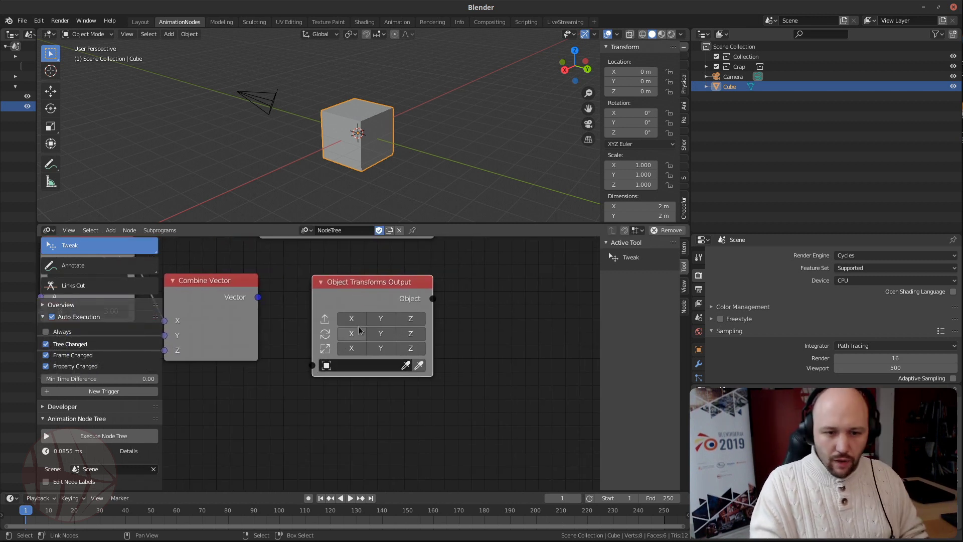
pyautogui.click(347, 322)
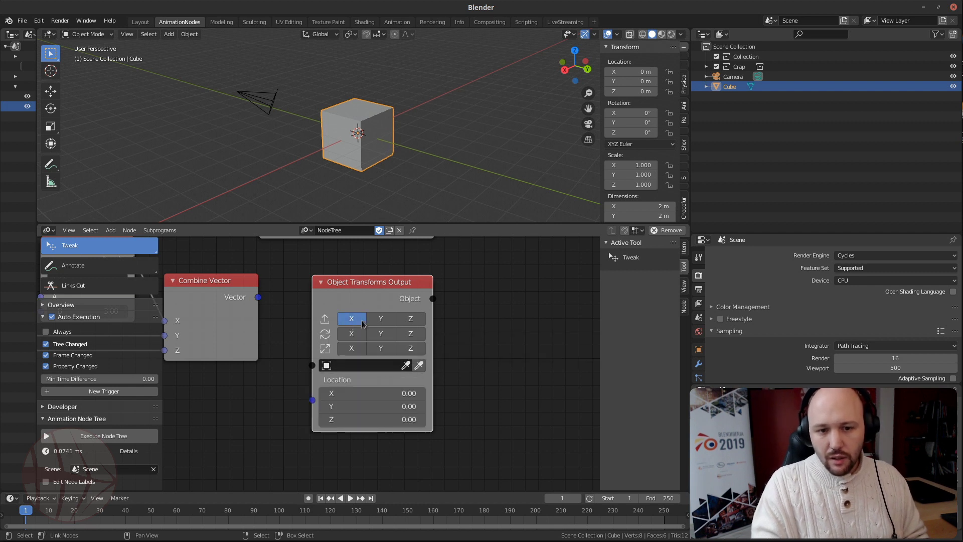
# Toggle the X, Y and Z location channels on the Object Transforms Output node one by one, ending with all of them off
pyautogui.click(369, 320)
pyautogui.click(398, 320)
pyautogui.click(363, 322)
pyautogui.click(382, 321)
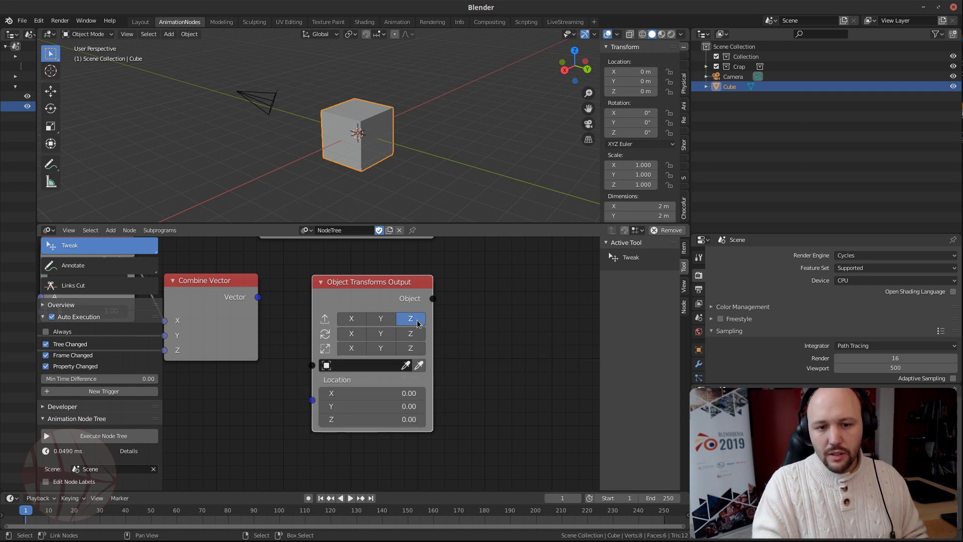
pyautogui.click(397, 322)
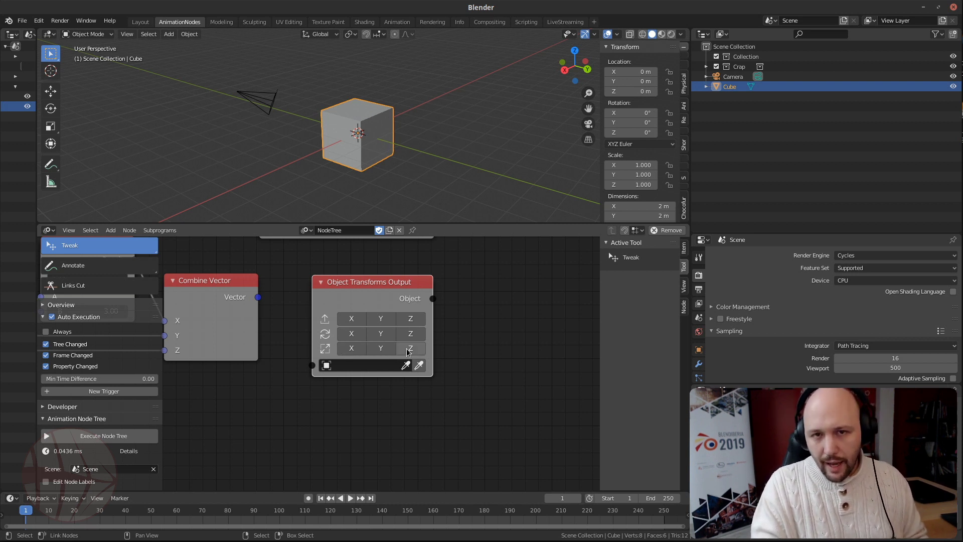
# Enable only the X, Y and Z location channels on the Object Transforms Output node and pick the cube as its object
pyautogui.moveTo(351, 322); pyautogui.dragTo(414, 318)
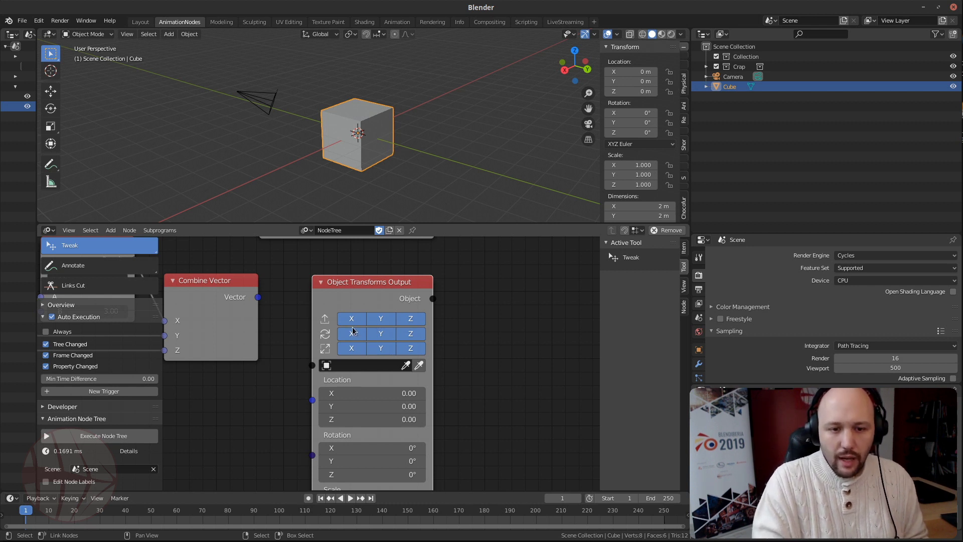
pyautogui.press('g')
pyautogui.click(374, 327)
pyautogui.moveTo(375, 321)
pyautogui.mouseDown()
pyautogui.moveTo(401, 328)
pyautogui.moveTo(366, 333)
pyautogui.mouseUp()
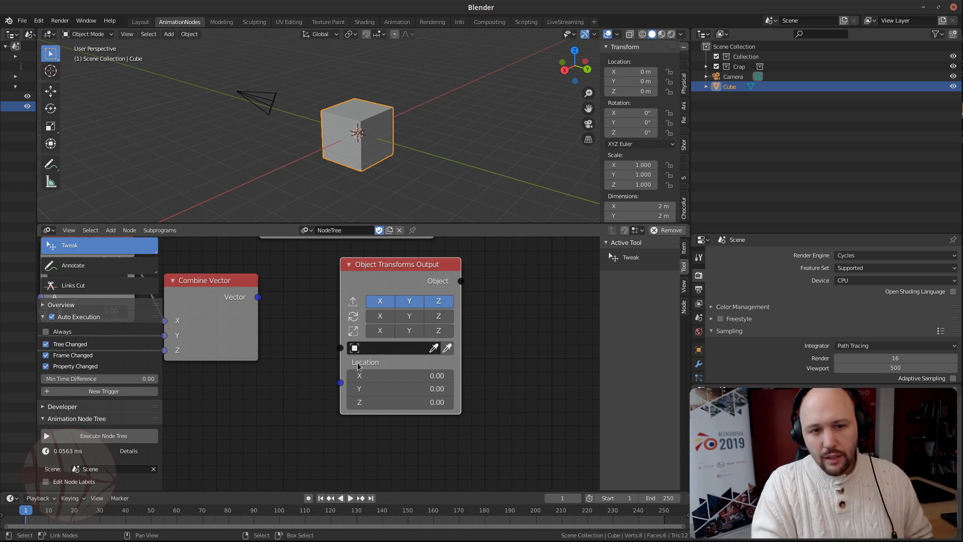
pyautogui.click(437, 350)
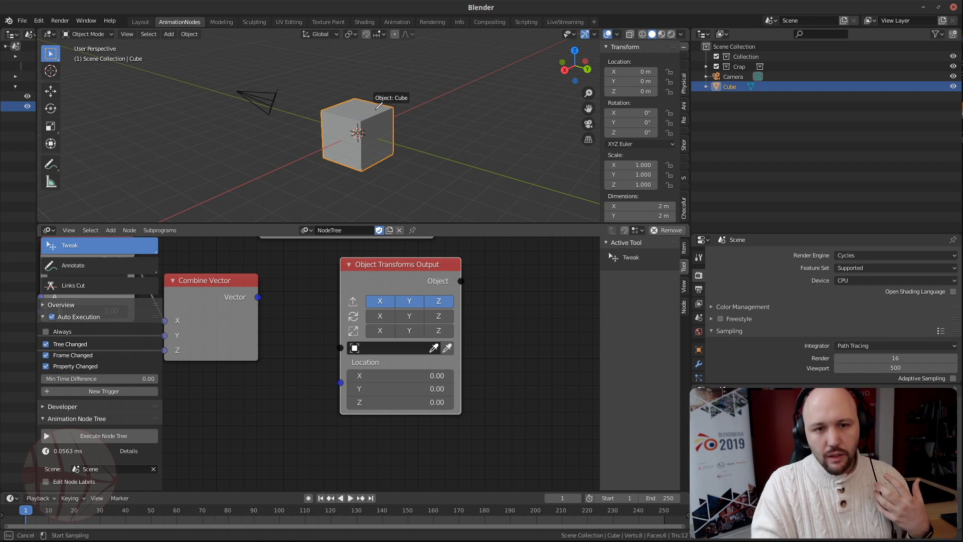
pyautogui.click(365, 139)
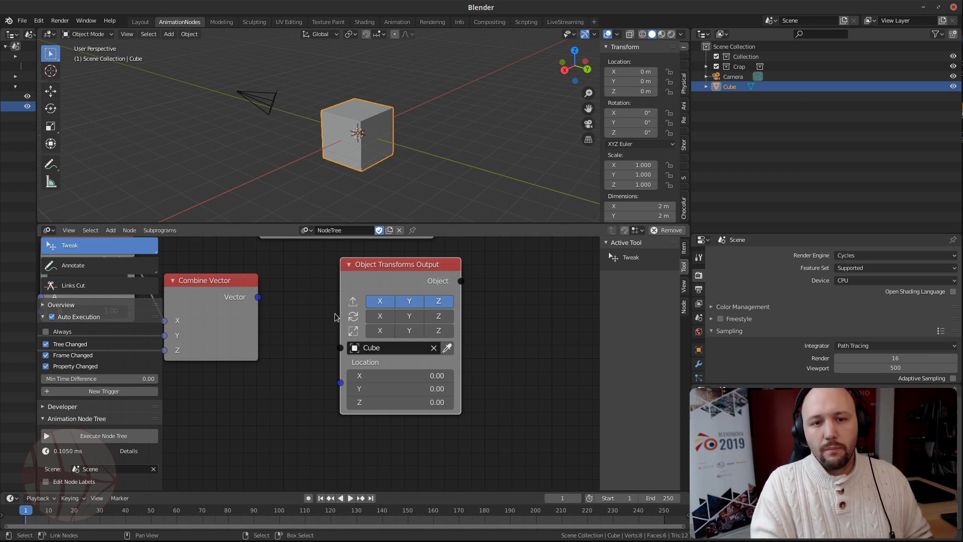
# Review the node chain from Object Input through Separate Vector and Math to Object Transforms Output, checking where the cube is referenced
pyautogui.scroll(-4, 335, 313)
pyautogui.moveTo(272, 343); pyautogui.dragTo(207, 378, button='middle')
pyautogui.scroll(3, 332, 359)
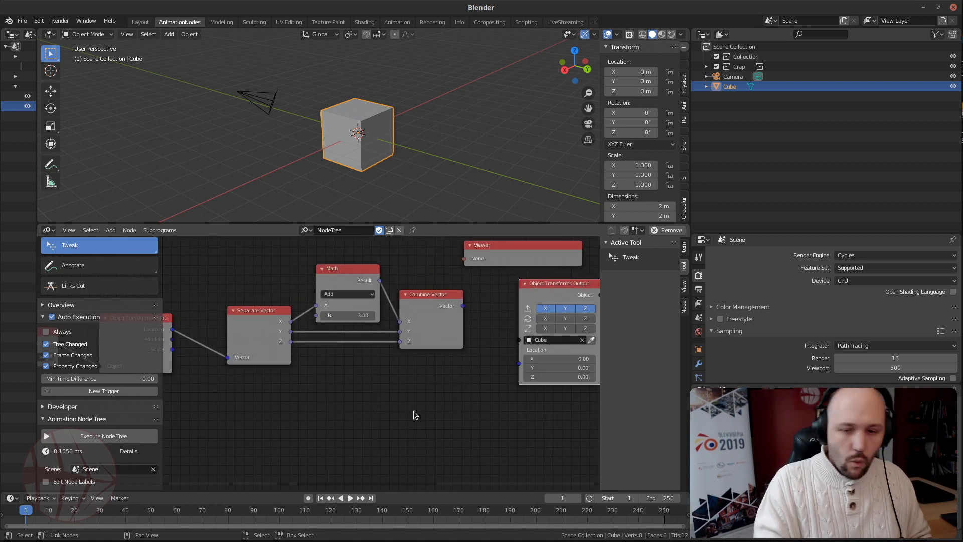
pyautogui.moveTo(196, 393); pyautogui.dragTo(459, 395, button='middle')
pyautogui.moveTo(317, 384); pyautogui.dragTo(247, 377, button='middle')
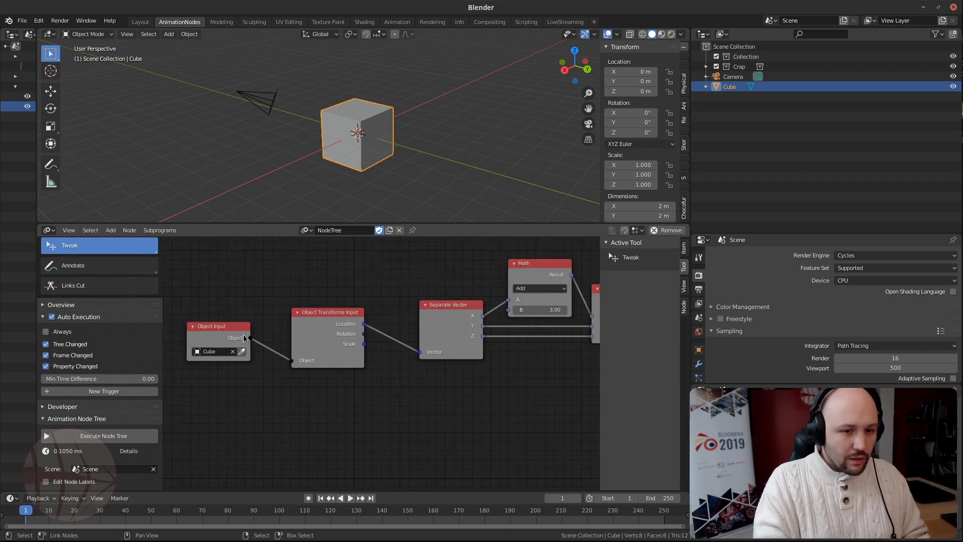
pyautogui.moveTo(469, 357); pyautogui.dragTo(239, 364, button='middle')
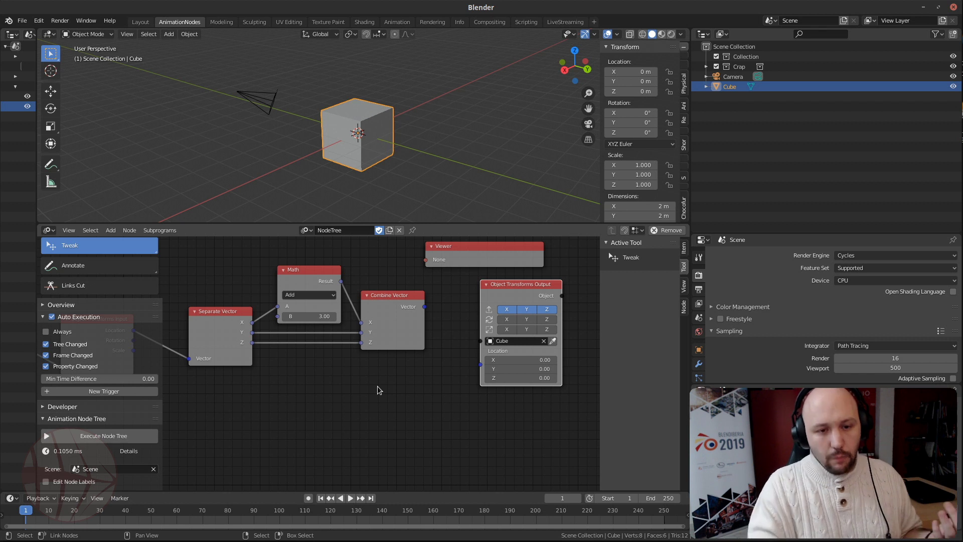
# Move the Object Input node below the chain and link its Object output to the Object input of Object Transforms Output
pyautogui.scroll(-5, 377, 386)
pyautogui.moveTo(296, 385); pyautogui.dragTo(378, 366, button='middle')
pyautogui.scroll(2, 378, 366)
pyautogui.moveTo(201, 351); pyautogui.dragTo(350, 357, button='middle')
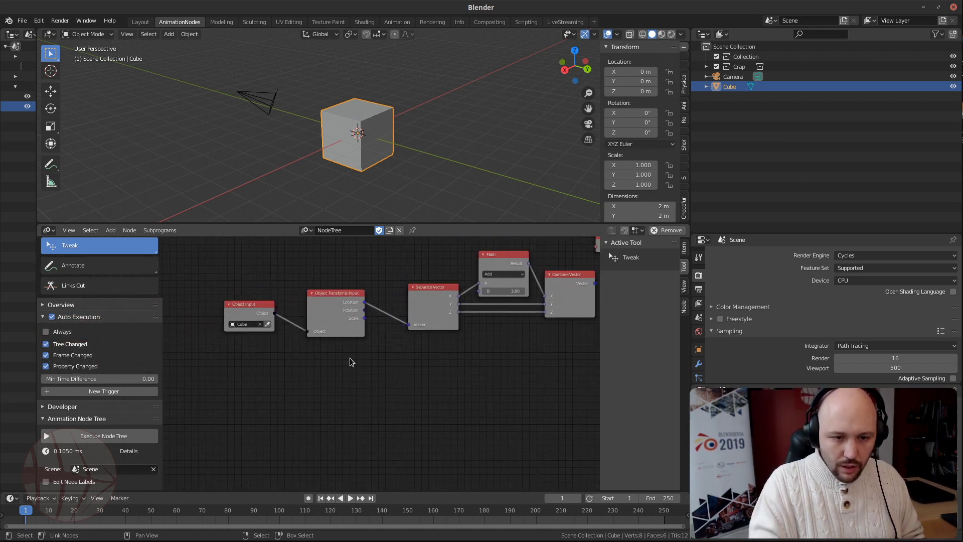
pyautogui.moveTo(250, 313); pyautogui.dragTo(251, 357)
pyautogui.moveTo(389, 356); pyautogui.dragTo(329, 357, button='middle')
pyautogui.scroll(-2, 326, 353)
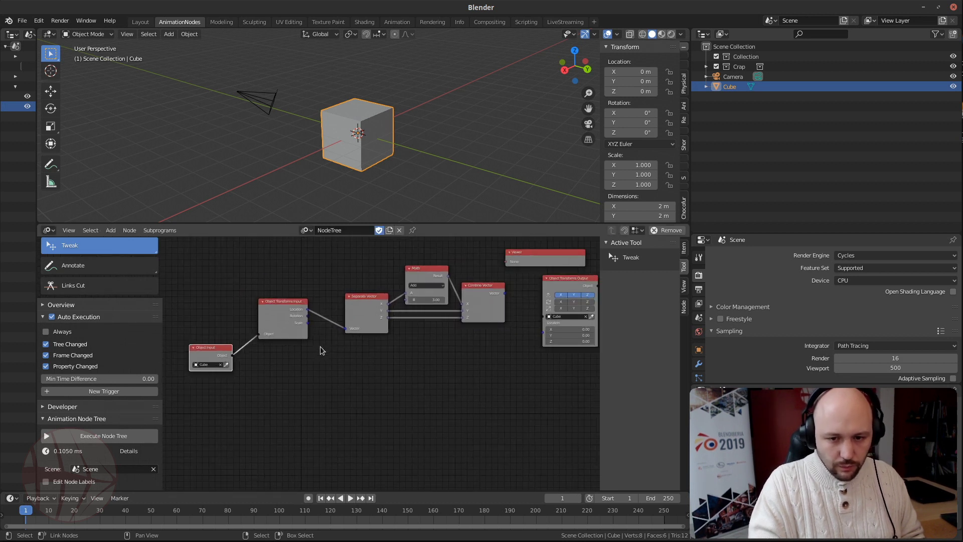
pyautogui.moveTo(232, 355); pyautogui.dragTo(544, 321)
pyautogui.moveTo(522, 337); pyautogui.dragTo(302, 349, button='middle')
pyautogui.scroll(3, 321, 331)
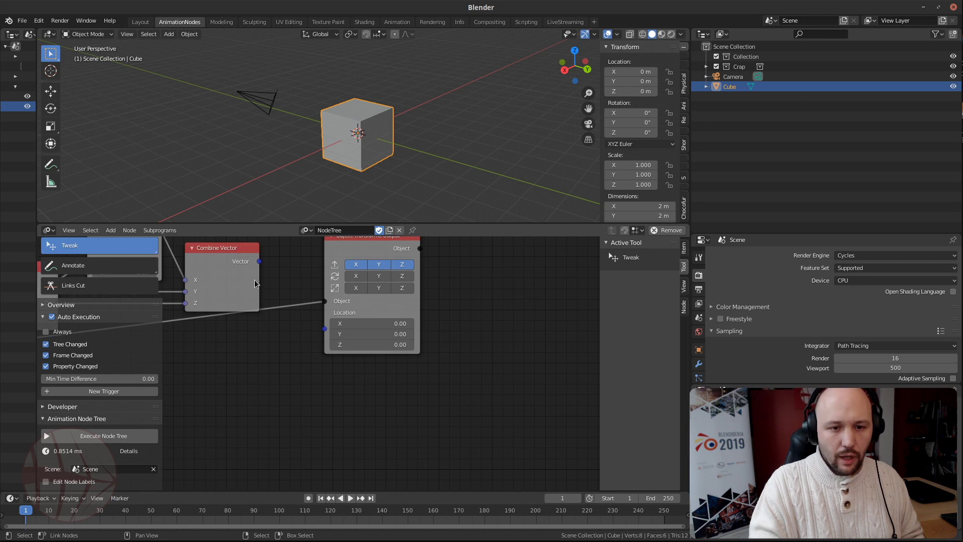
# Space the Object Transforms Output node away from Combine Vector and link Combine Vector's Vector output to its Location input
pyautogui.moveTo(254, 279); pyautogui.dragTo(313, 349, button='middle')
pyautogui.moveTo(388, 377); pyautogui.dragTo(357, 377)
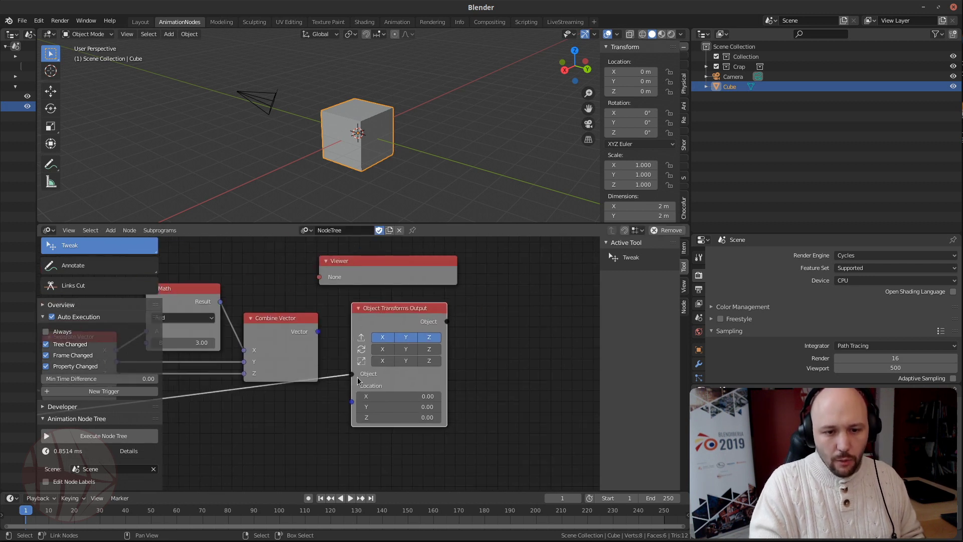
pyautogui.moveTo(382, 323); pyautogui.dragTo(406, 323)
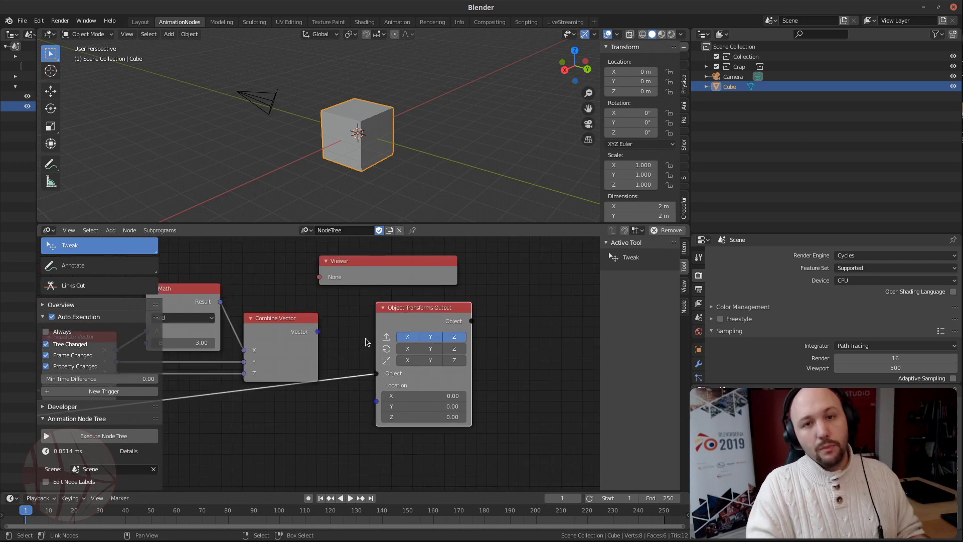
pyautogui.moveTo(318, 332); pyautogui.dragTo(377, 405)
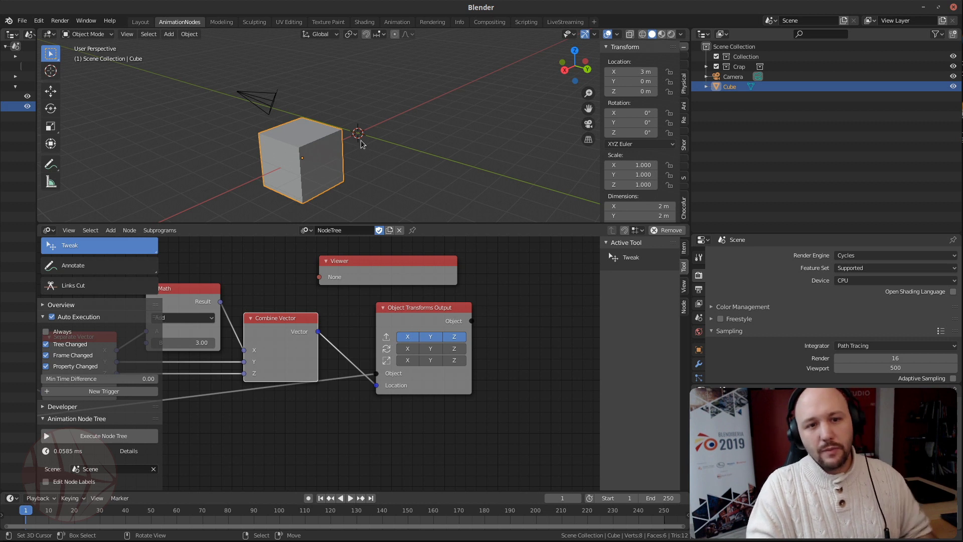
# Examine the completed node chain from Object Input to Object Transforms Output and compare it with the cube's X location
pyautogui.scroll(-3, 361, 142)
pyautogui.scroll(-4, 240, 380)
pyautogui.moveTo(299, 432); pyautogui.dragTo(385, 407, button='middle')
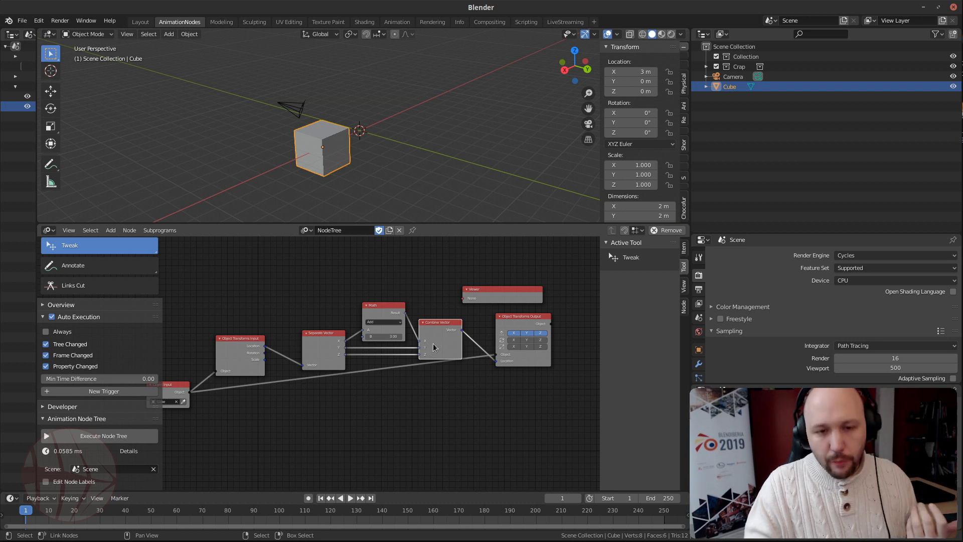
pyautogui.moveTo(398, 336); pyautogui.dragTo(47, 382, button='middle')
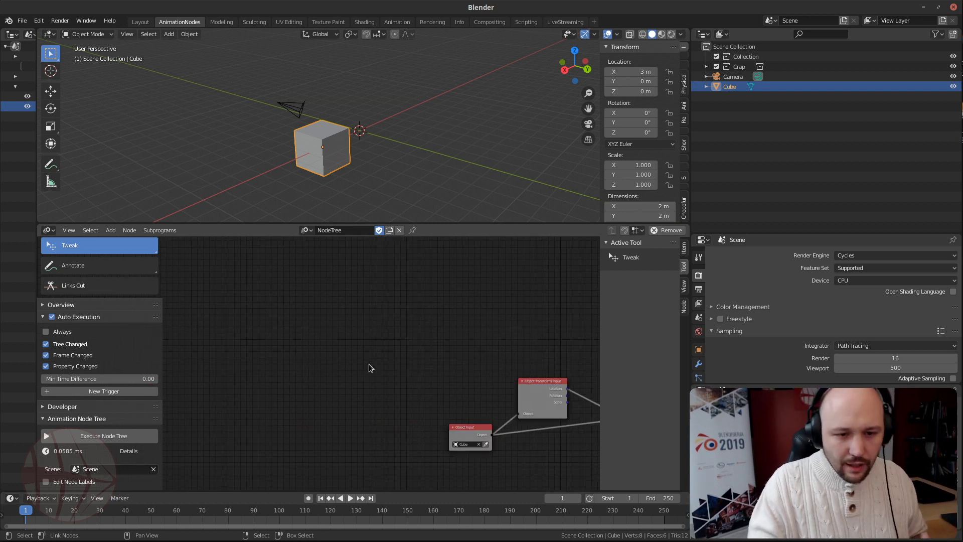
pyautogui.moveTo(647, 396); pyautogui.dragTo(386, 346, button='middle')
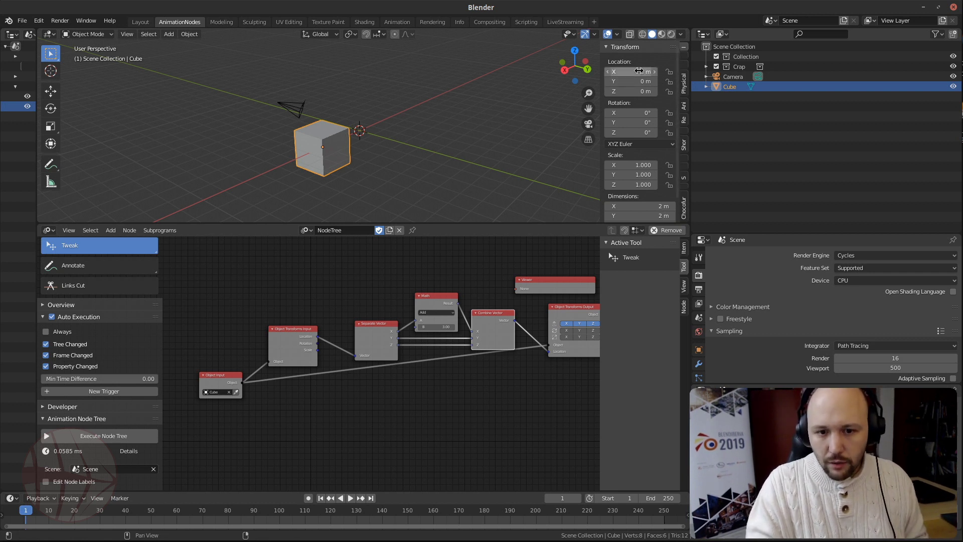
pyautogui.moveTo(364, 375); pyautogui.dragTo(319, 387, button='middle')
pyautogui.scroll(5, 292, 378)
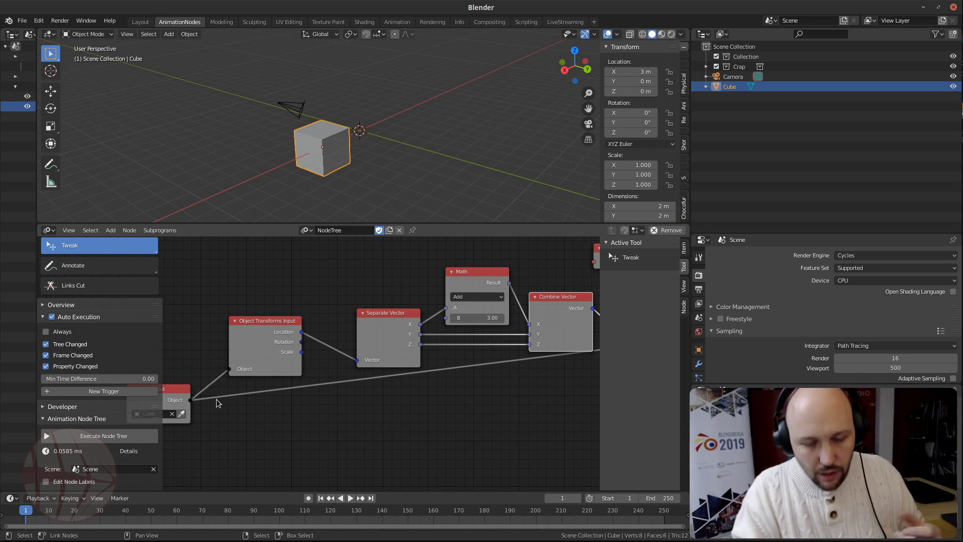
pyautogui.scroll(-2, 281, 381)
pyautogui.moveTo(351, 409); pyautogui.dragTo(394, 397, button='middle')
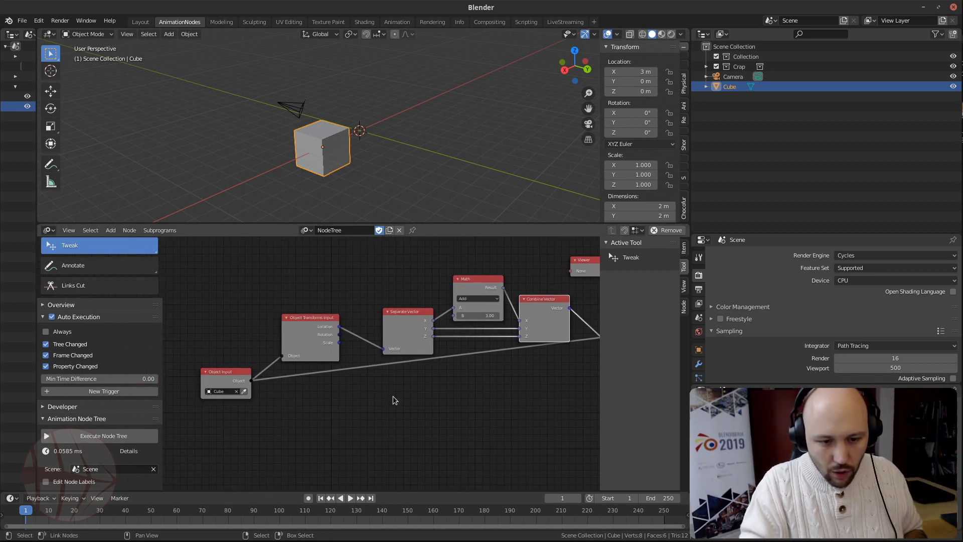
# Step the timeline forward frame by frame to frame 9, watching the cube's location along the X axis
pyautogui.press('Right')
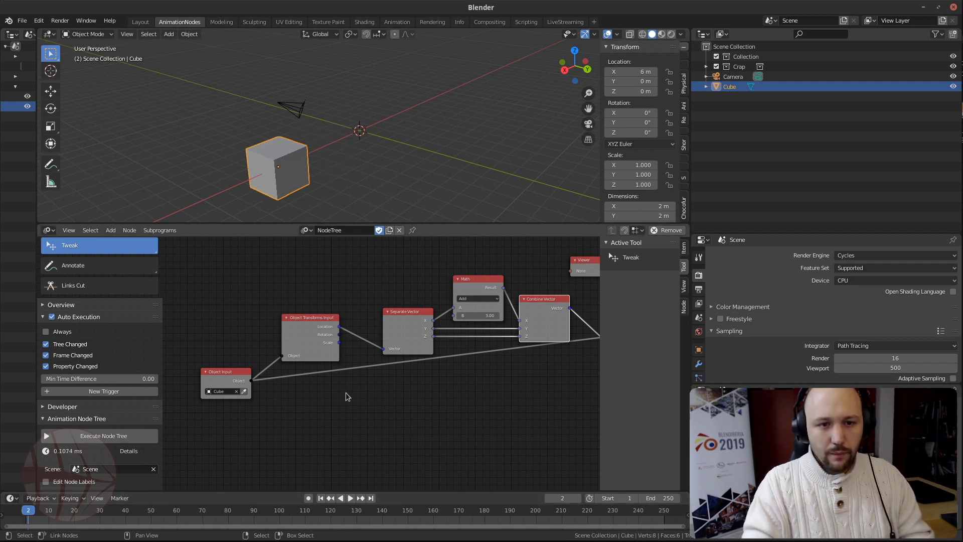
pyautogui.moveTo(382, 90); pyautogui.dragTo(300, 134, button='middle')
pyautogui.press('Right')
pyautogui.press('Right')
pyautogui.press('Right')
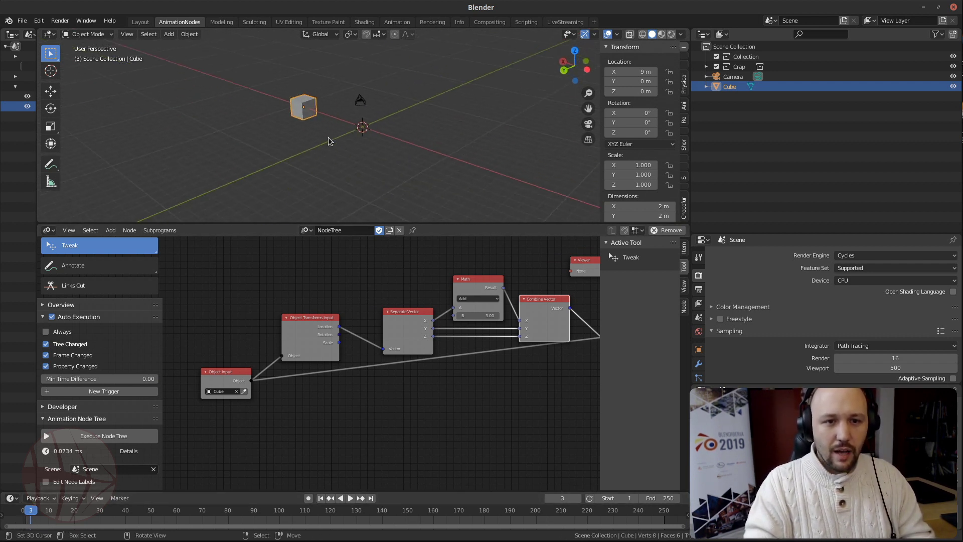
pyautogui.press('Right')
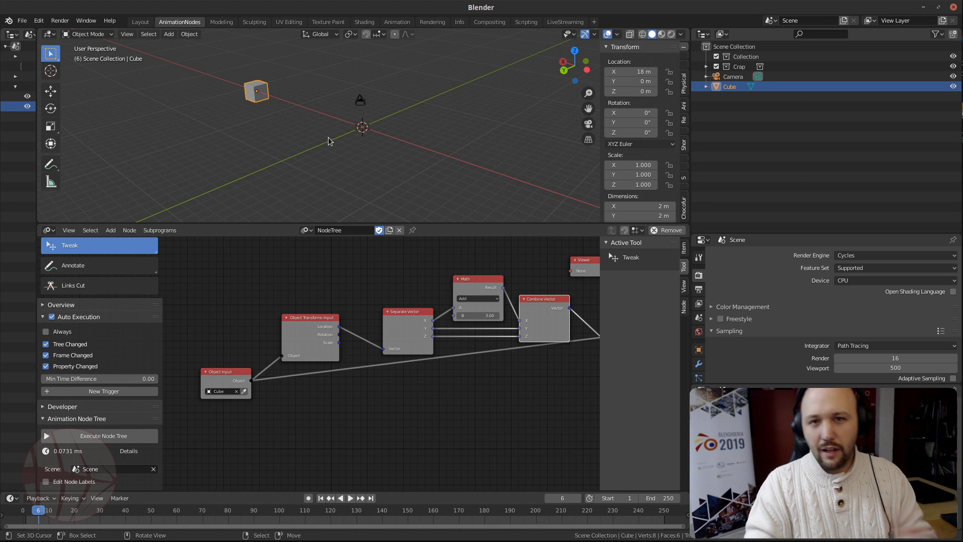
pyautogui.press('Right')
pyautogui.press('Right')
pyautogui.press('Right')
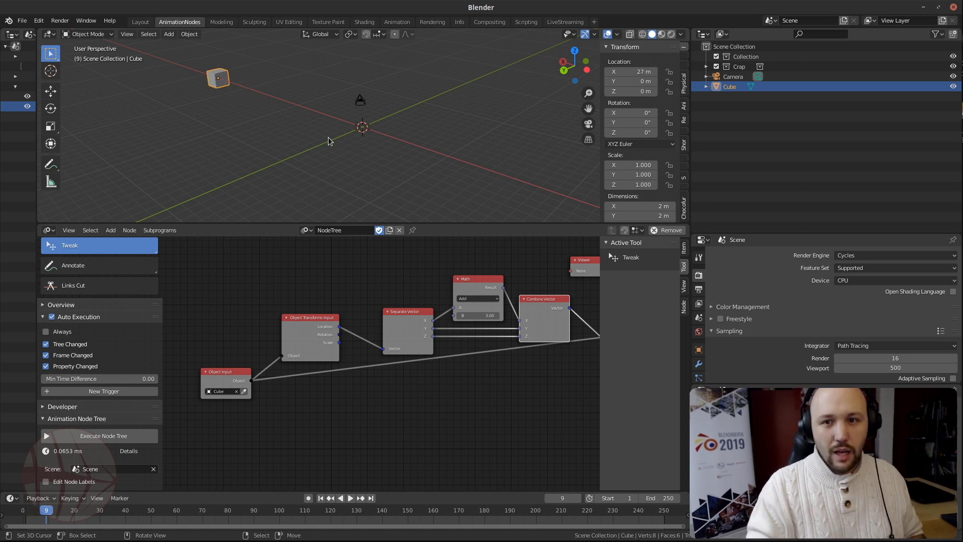
# Move the Viewer node above Object Transforms Input and link that node's Location output to the Viewer
pyautogui.moveTo(583, 260); pyautogui.dragTo(363, 269)
pyautogui.scroll(1, 281, 284)
pyautogui.moveTo(331, 343); pyautogui.dragTo(349, 271)
pyautogui.scroll(1, 381, 265)
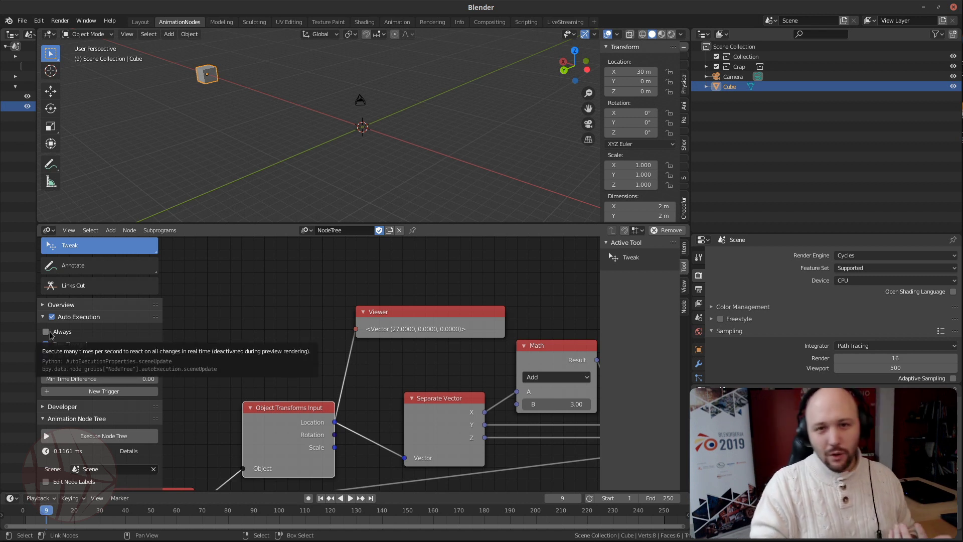
# Turn on the Always auto-execution option briefly to run the node tree continuously, and turn it off again
pyautogui.moveTo(311, 113); pyautogui.dragTo(437, 200, button='middle')
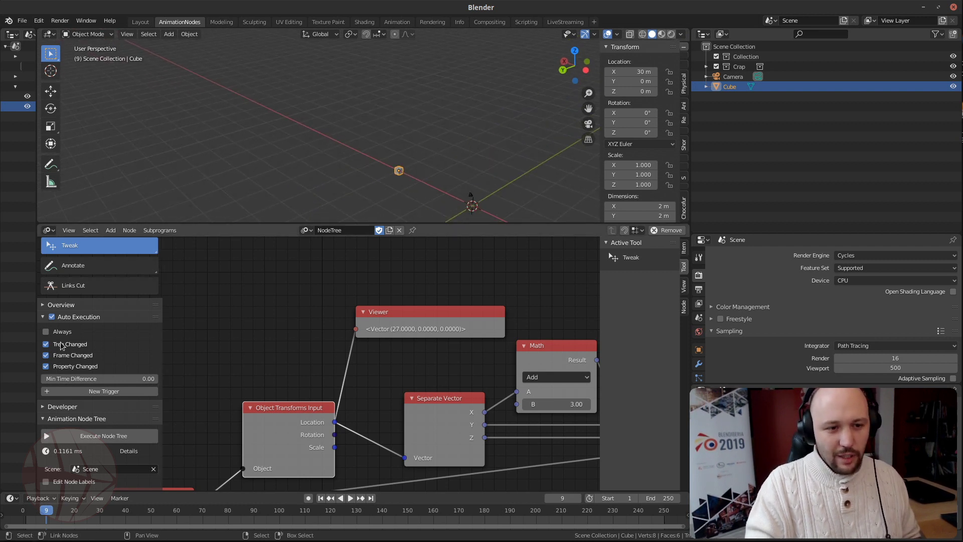
pyautogui.click(46, 332)
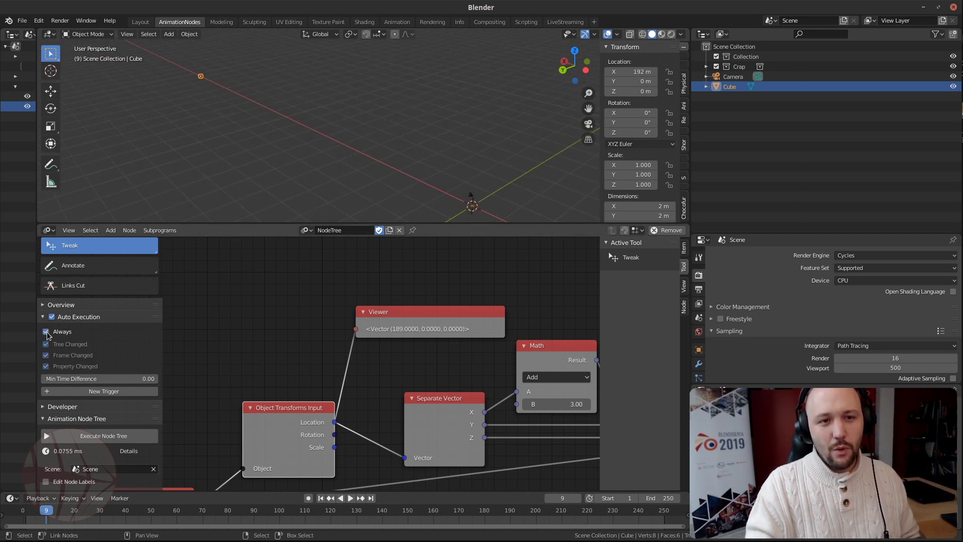
pyautogui.click(46, 332)
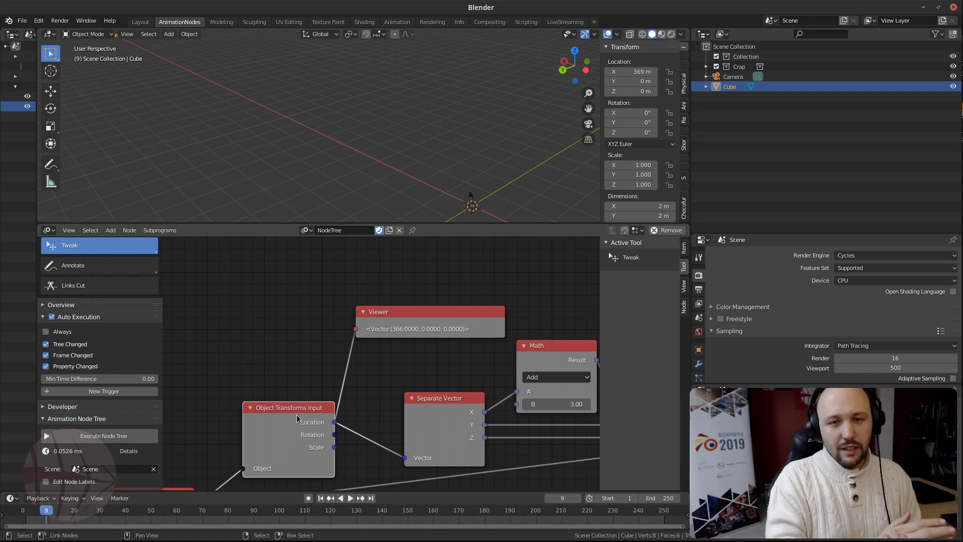
# Frame the cube in the 3D view and step the timeline back to frame 3, watching the cube's X location
pyautogui.moveTo(331, 281); pyautogui.dragTo(360, 205, button='middle')
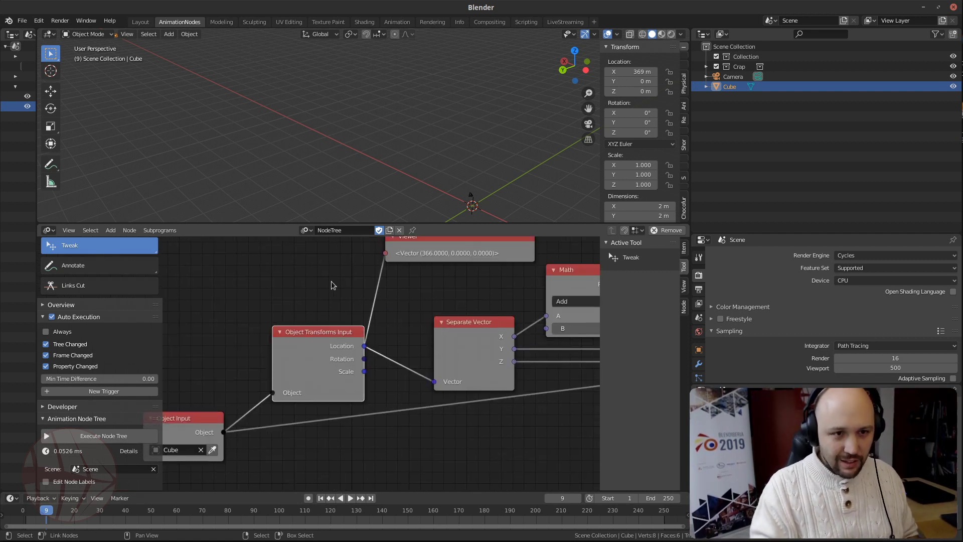
pyautogui.press('KP_Decimal')
pyautogui.scroll(-5, 294, 140)
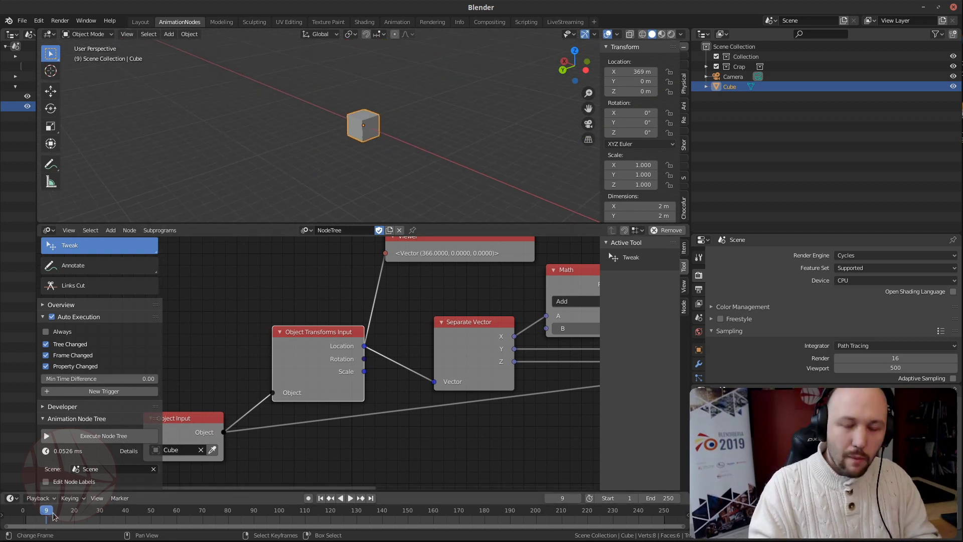
pyautogui.press('Left')
pyautogui.press('Left')
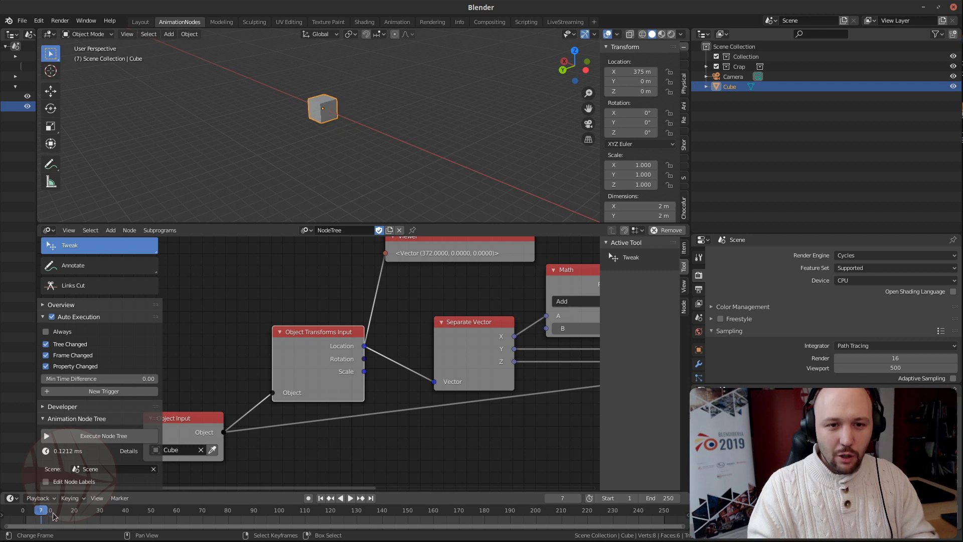
pyautogui.press('Left')
pyautogui.press('Left')
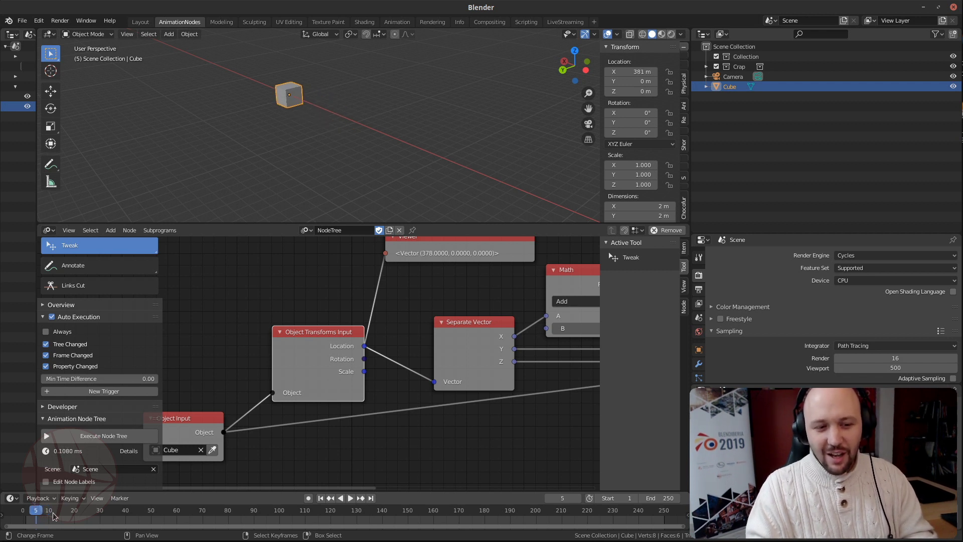
pyautogui.press('Left')
pyautogui.press('Left')
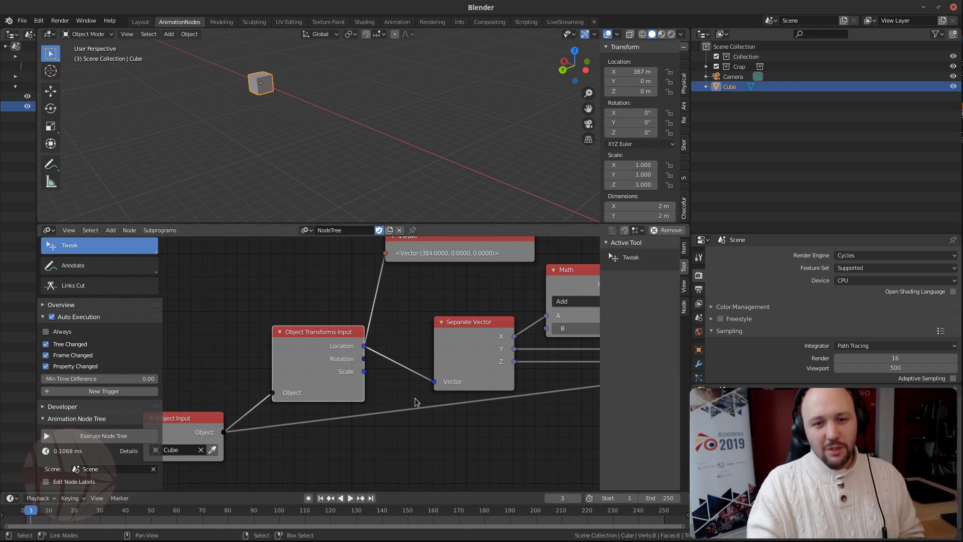
# Review the Math, Combine Vector and Object Transforms Output nodes at the output end of the chain
pyautogui.scroll(-1, 442, 354)
pyautogui.moveTo(542, 362); pyautogui.dragTo(446, 357, button='middle')
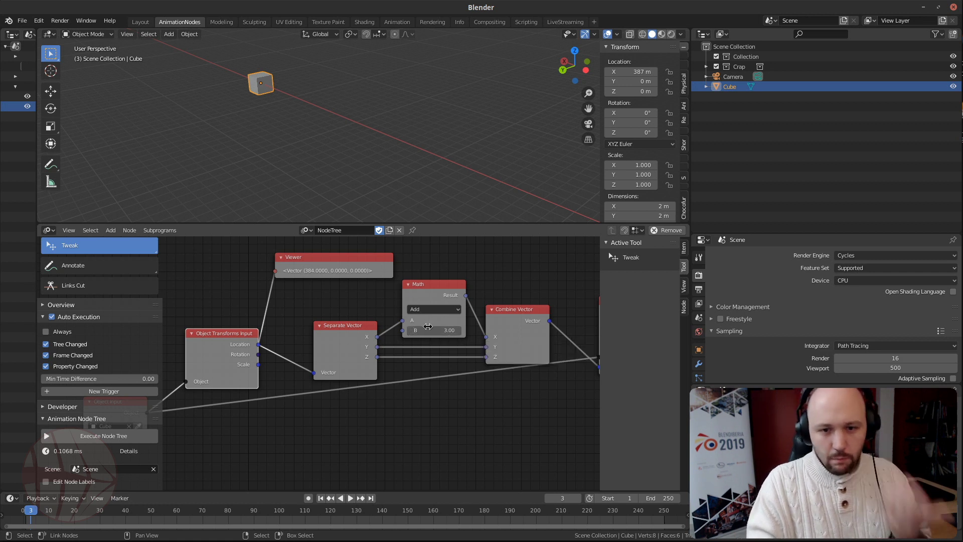
pyautogui.moveTo(496, 382); pyautogui.dragTo(332, 404, button='middle')
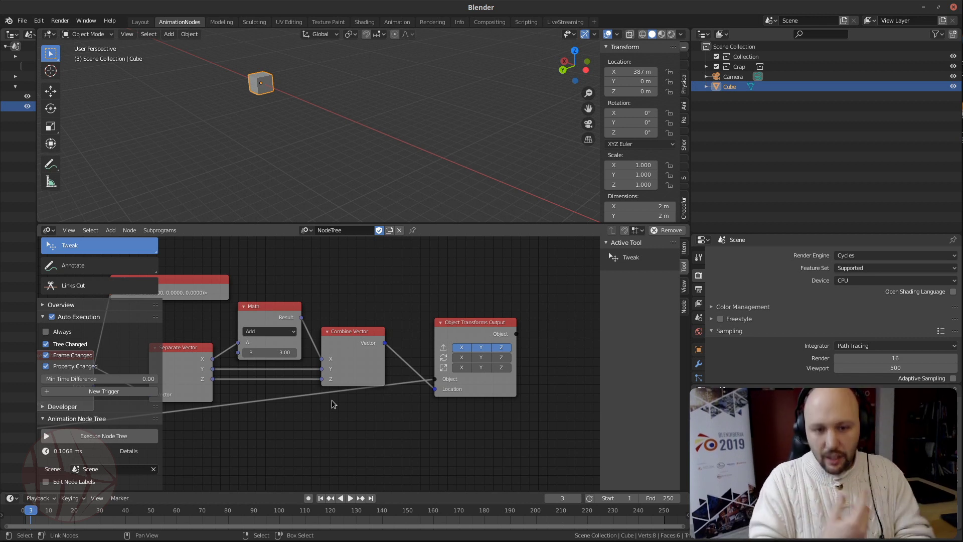
# Disconnect the Viewer node from the Location output of the Object Transforms Input node
pyautogui.press('Home')
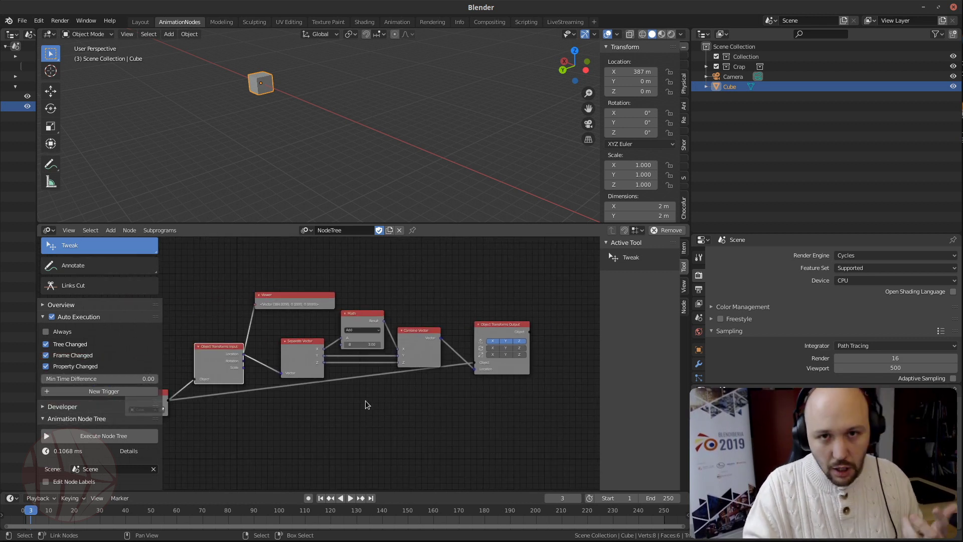
pyautogui.scroll(1, 316, 444)
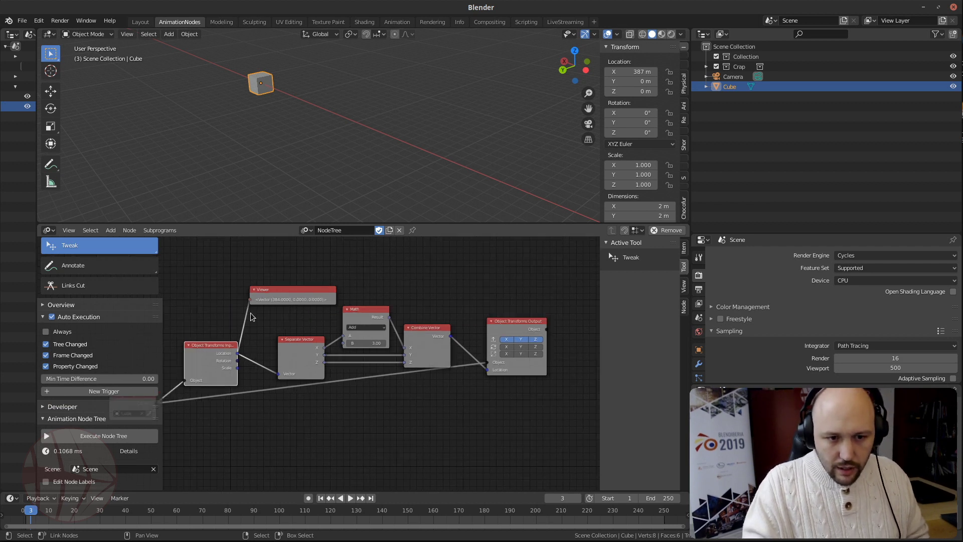
pyautogui.moveTo(250, 303); pyautogui.dragTo(259, 314)
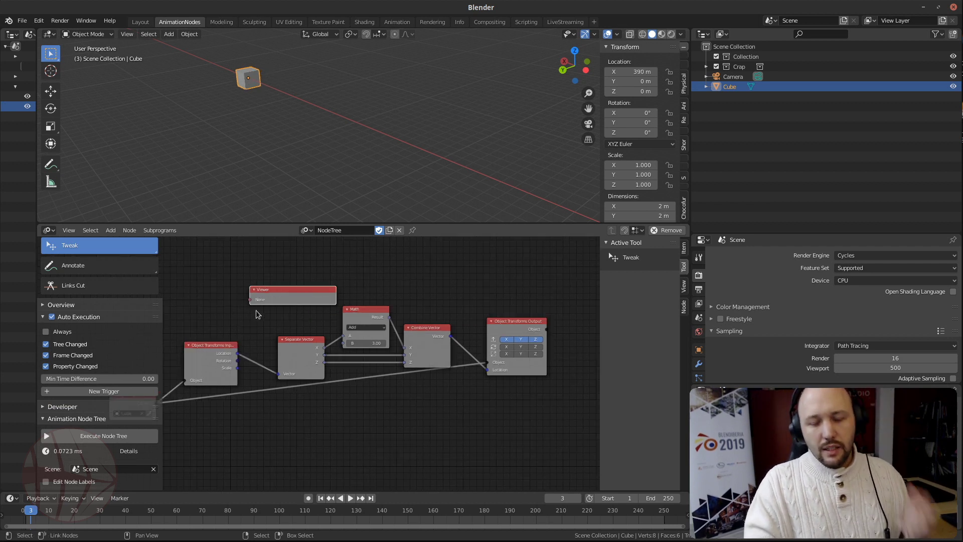
# Reset the cube's X location to 0 m and frame the cube in the 3D view
pyautogui.moveTo(479, 404); pyautogui.dragTo(411, 370, button='middle')
pyautogui.scroll(3, 411, 370)
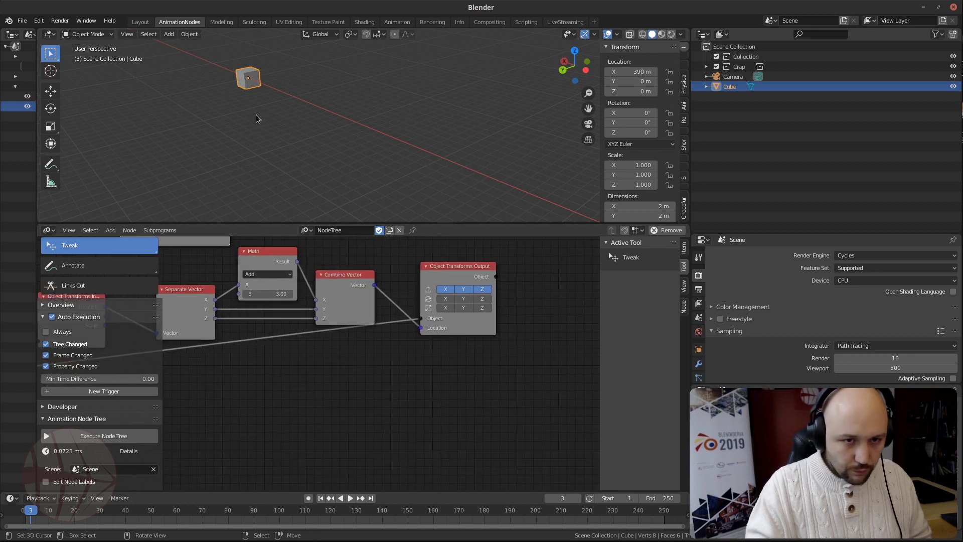
pyautogui.click(638, 73)
pyautogui.write('0')
pyautogui.press('Return')
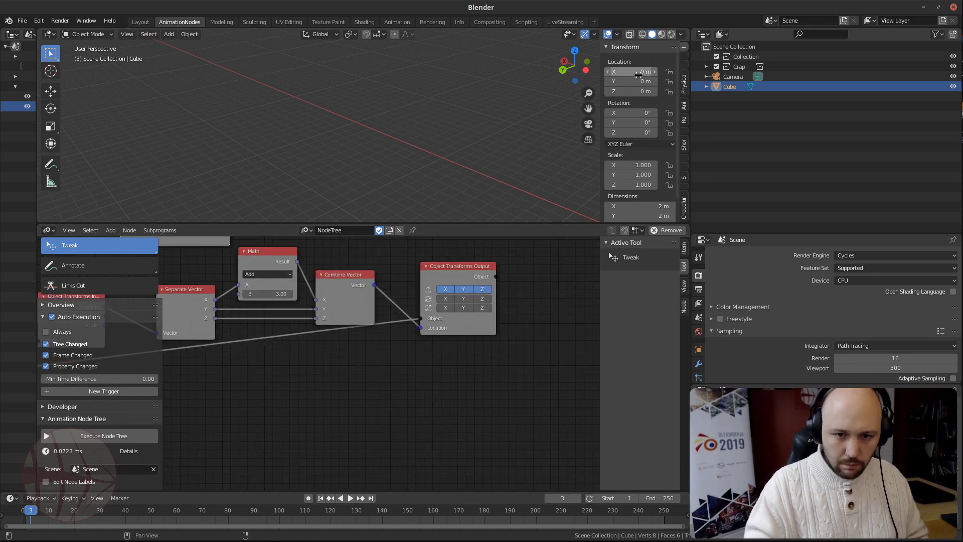
pyautogui.press('KP_Decimal')
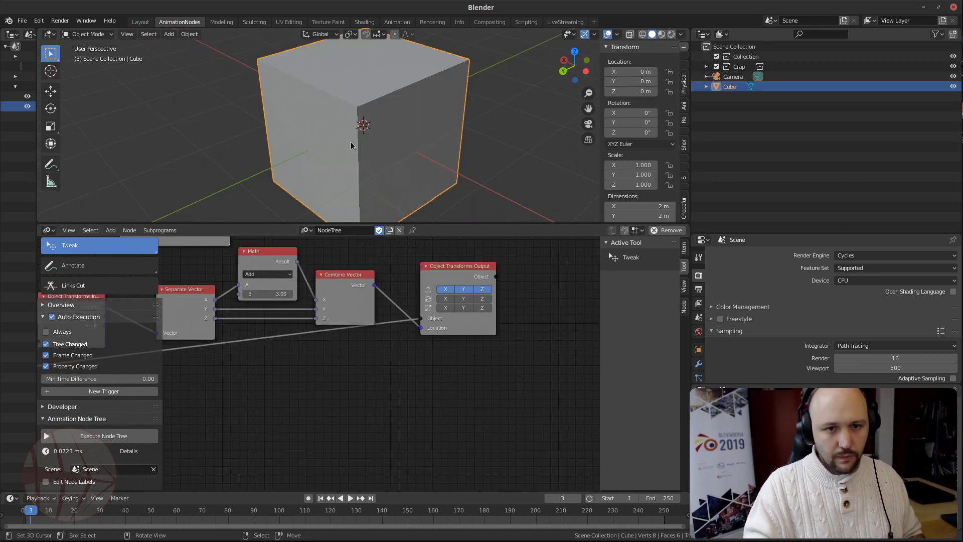
pyautogui.scroll(-8, 351, 141)
# Move the Object Transforms Output node slightly away from the Combine Vector node
pyautogui.moveTo(434, 277); pyautogui.dragTo(435, 295)
pyautogui.moveTo(333, 368); pyautogui.dragTo(360, 364, button='middle')
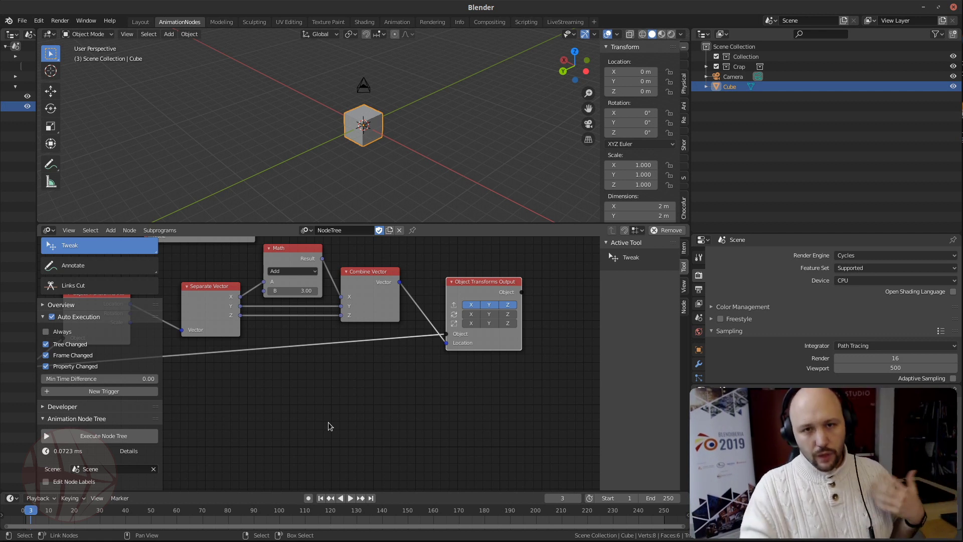
pyautogui.press('Home')
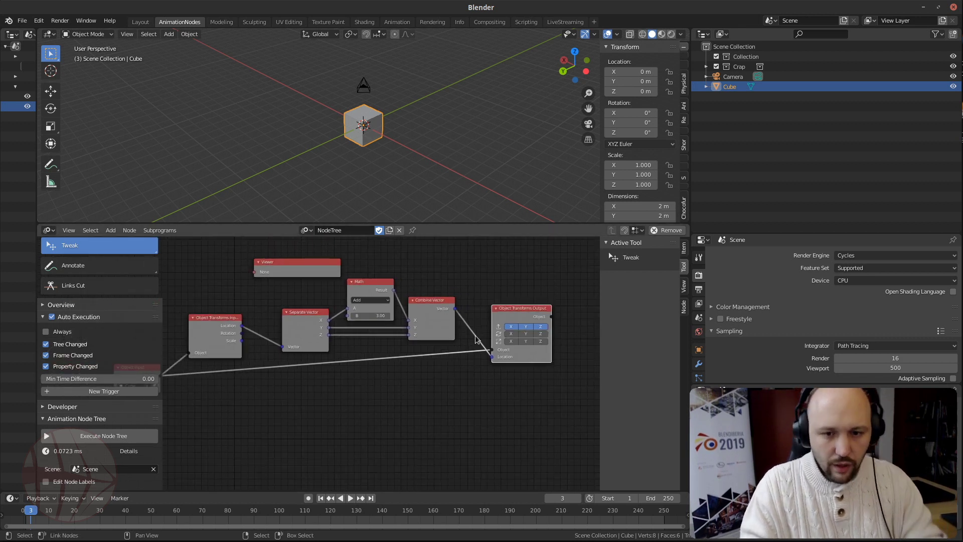
pyautogui.moveTo(427, 390)
pyautogui.mouseDown(button='middle')
pyautogui.moveTo(492, 353)
pyautogui.moveTo(462, 354)
pyautogui.moveTo(470, 362)
pyautogui.moveTo(438, 398)
pyautogui.mouseUp(button='middle')
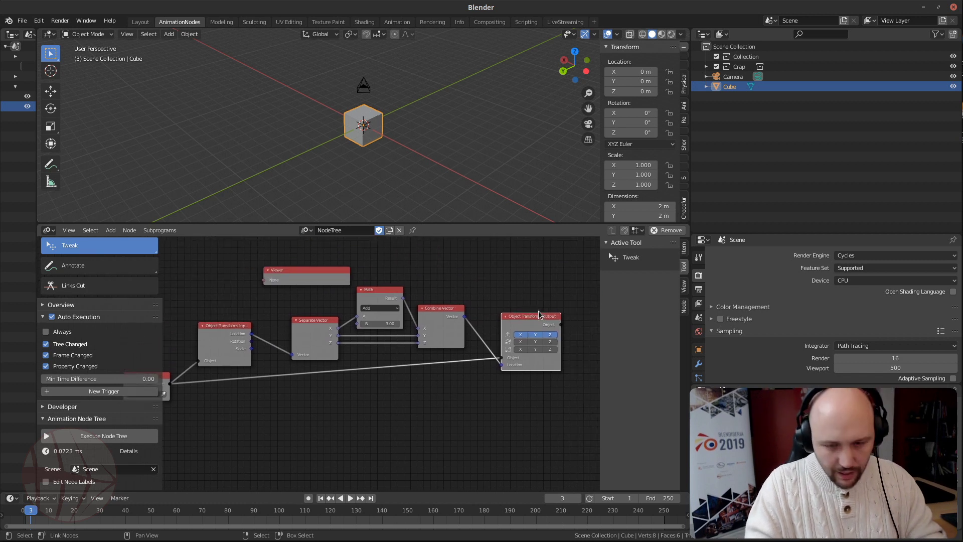
# Delete the Object Transforms Output, Combine Vector, Math, Separate Vector, Object Transforms Input and Viewer nodes, keeping only Object Input
pyautogui.press('x')
pyautogui.click(420, 316)
pyautogui.press('x')
pyautogui.click(366, 315)
pyautogui.press('x')
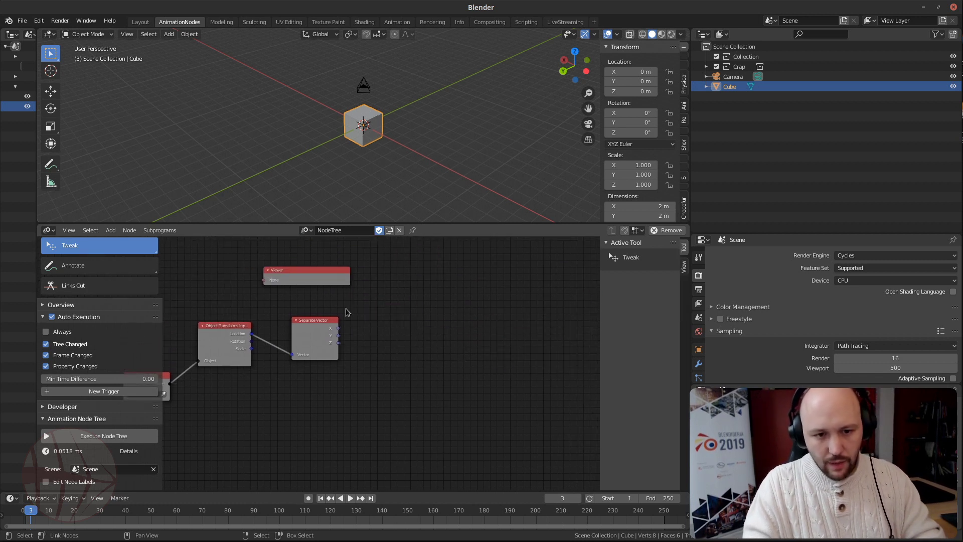
pyautogui.click(305, 328)
pyautogui.press('x')
pyautogui.click(224, 341)
pyautogui.press('x')
pyautogui.click(326, 275)
pyautogui.press('x')
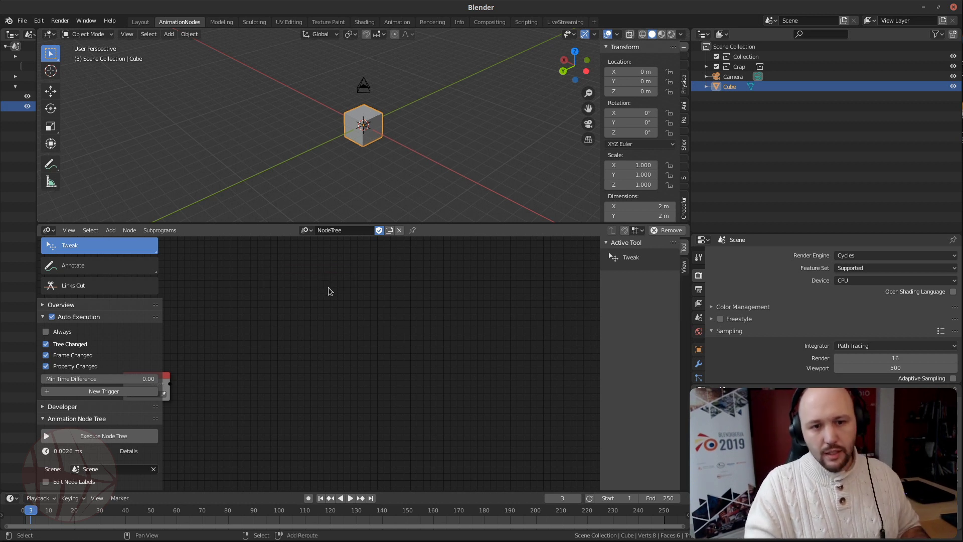
# Add a Script subprogram node beside the Object Input node
pyautogui.hotkey('shift', 'a')
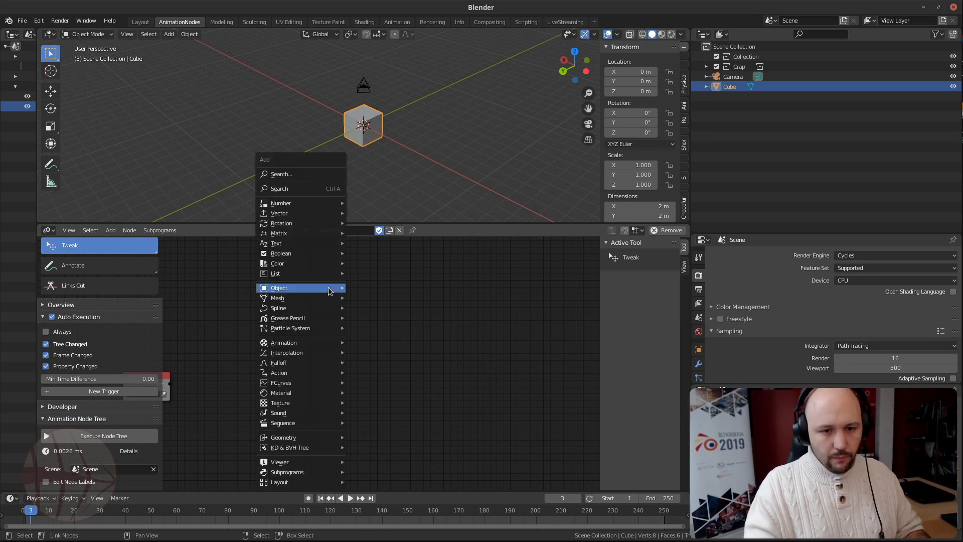
pyautogui.moveTo(328, 287)
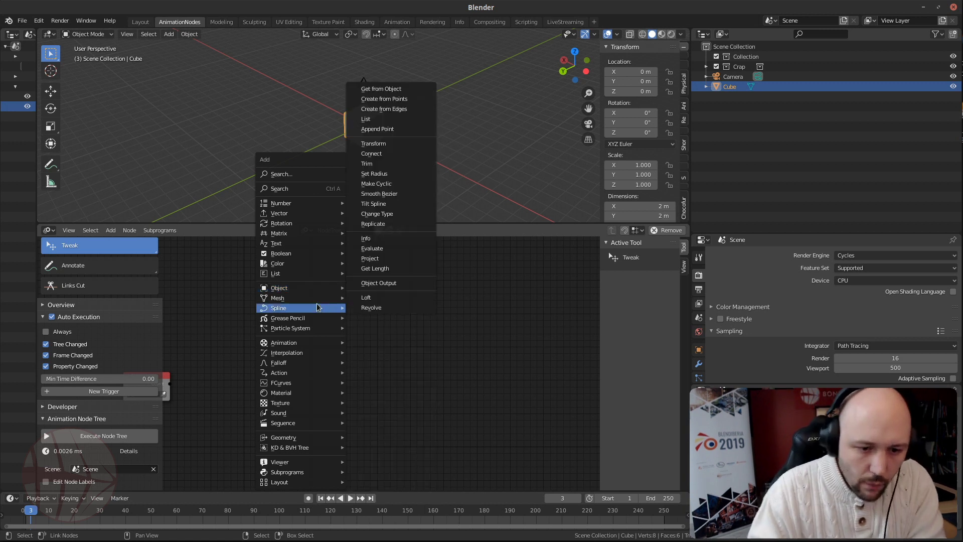
pyautogui.moveTo(294, 475)
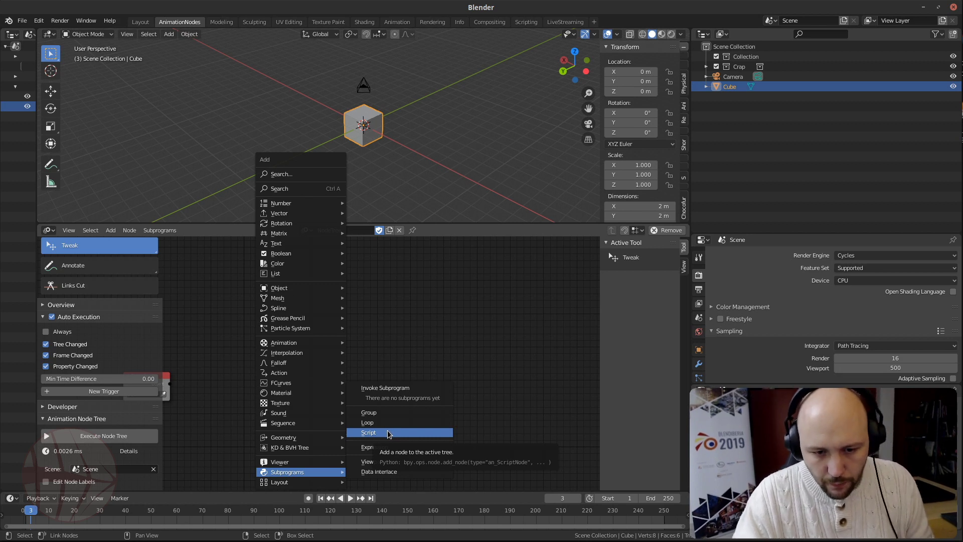
pyautogui.click(388, 432)
pyautogui.click(274, 400)
pyautogui.scroll(3, 324, 405)
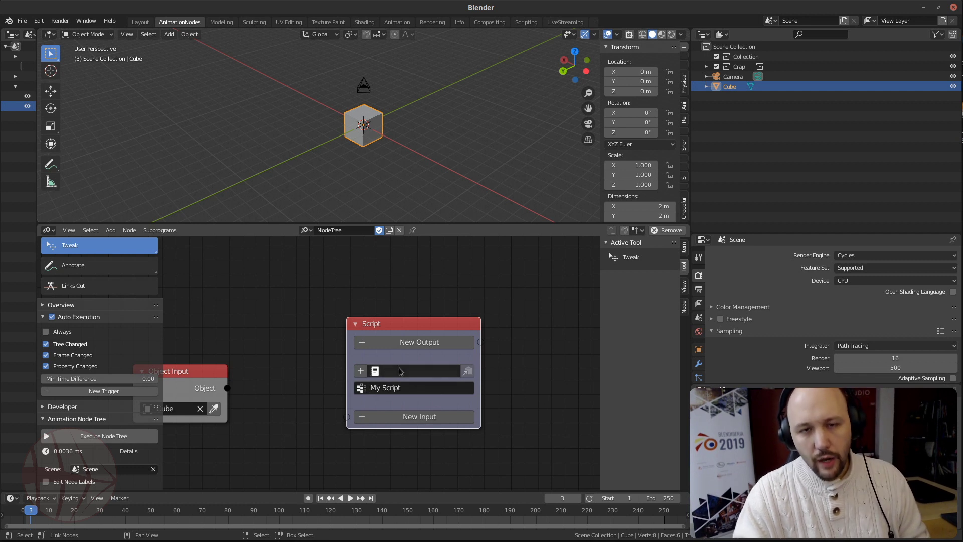
# Switch the Properties editor area to the Text Editor and create a new text block
pyautogui.click(702, 240)
pyautogui.click(577, 277)
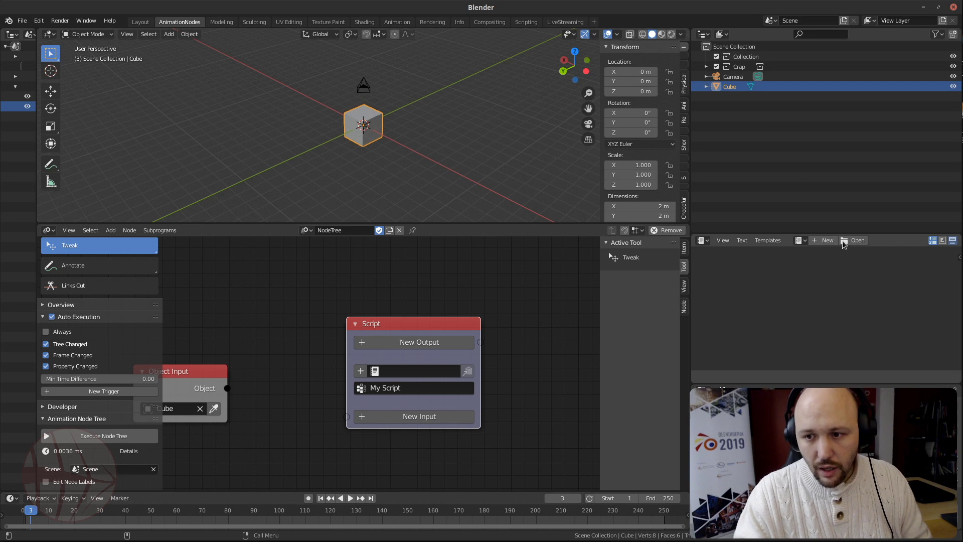
pyautogui.click(827, 241)
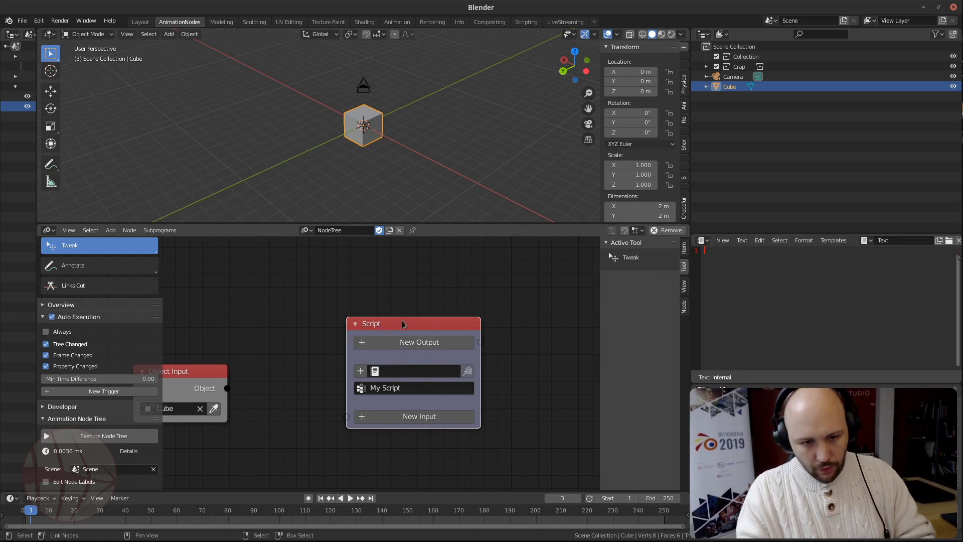
# Replace the Script node with a Group subprogram node beside the Object Input node
pyautogui.press('x')
pyautogui.hotkey('shift', 'a')
pyautogui.moveTo(355, 341)
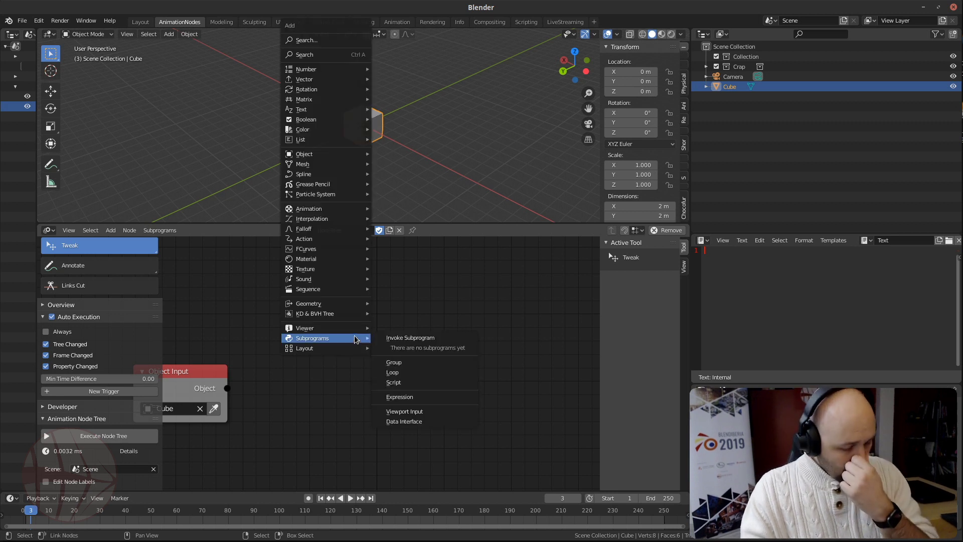
pyautogui.click(434, 367)
pyautogui.click(331, 353)
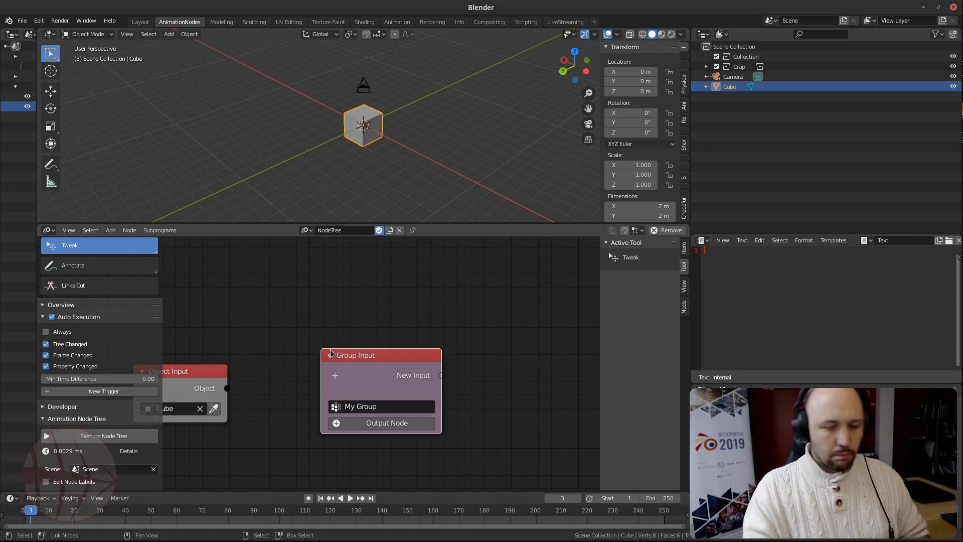
pyautogui.scroll(-6, 329, 355)
pyautogui.moveTo(359, 368); pyautogui.dragTo(432, 327, button='middle')
# Switch the Text Editor area back to the Properties editor and enlarge it by shrinking the Outliner
pyautogui.click(703, 240)
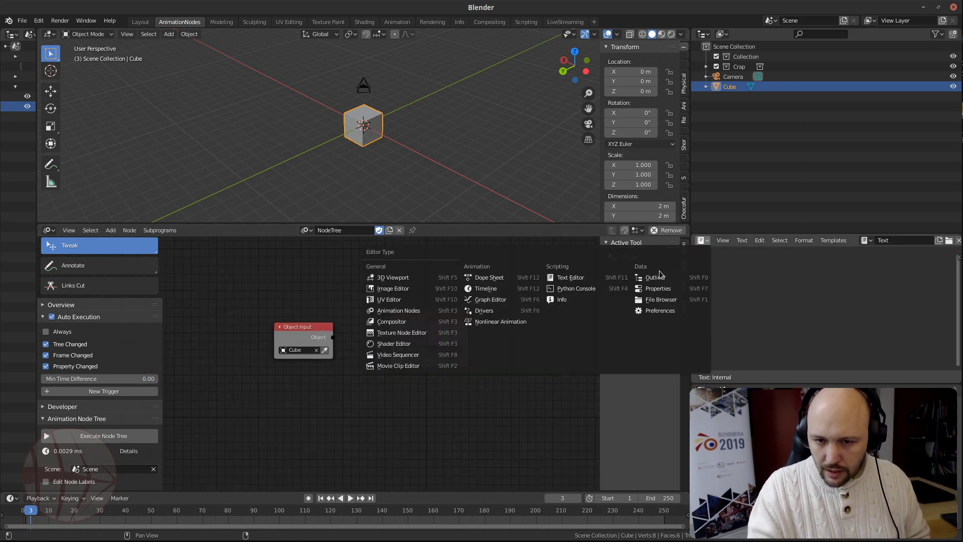
pyautogui.click(657, 288)
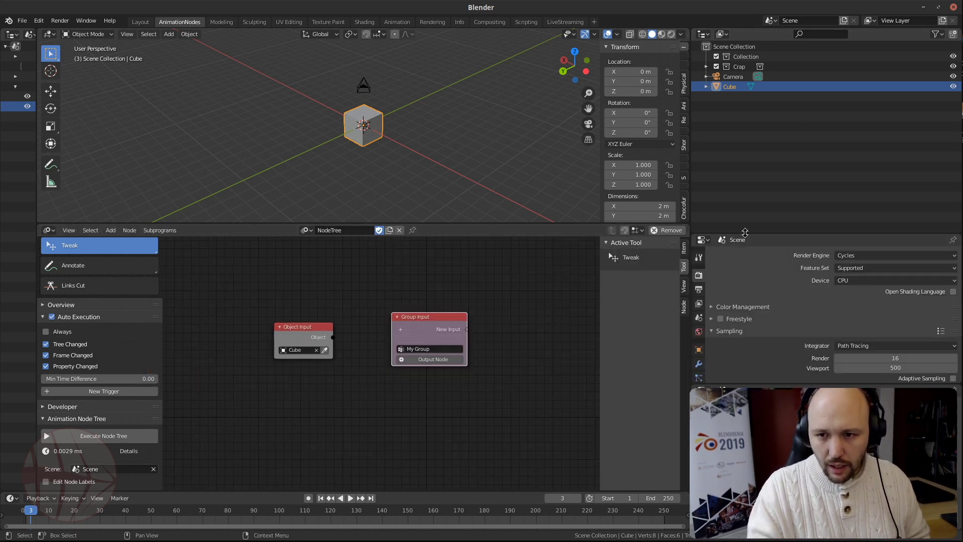
pyautogui.moveTo(745, 232); pyautogui.dragTo(745, 111)
# Rearrange the nodes so that the Group Input node sits well below the Object Input node
pyautogui.moveTo(350, 395); pyautogui.dragTo(402, 347, button='middle')
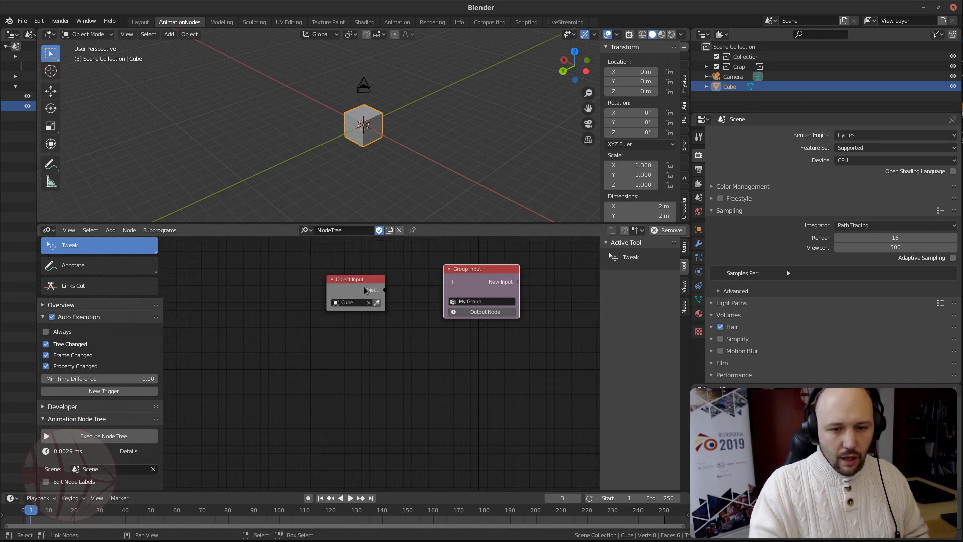
pyautogui.moveTo(364, 290); pyautogui.dragTo(274, 282)
pyautogui.moveTo(489, 271); pyautogui.dragTo(296, 396)
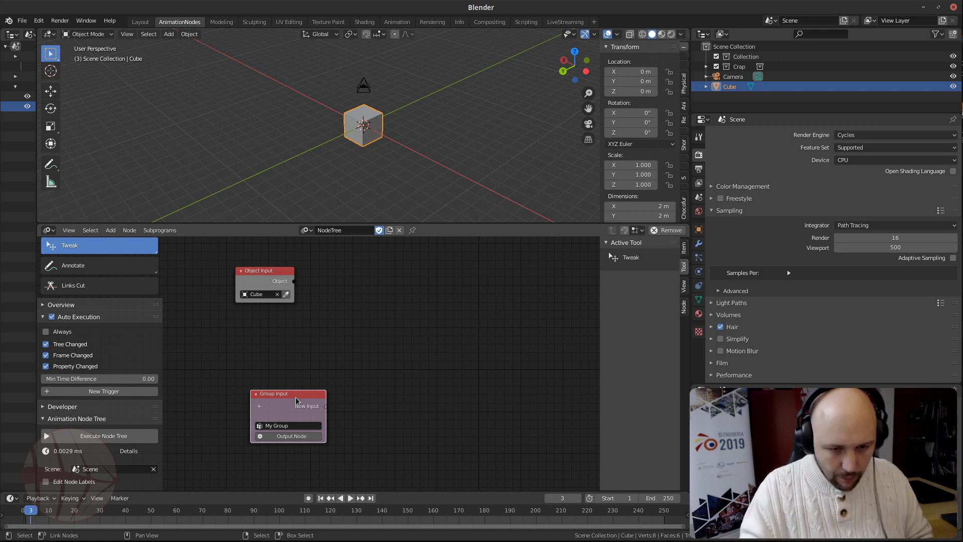
# Add a new input of type Object to the Group Input node
pyautogui.moveTo(385, 392); pyautogui.dragTo(355, 378, button='middle')
pyautogui.scroll(-1, 359, 377)
pyautogui.click(387, 358)
pyautogui.moveTo(295, 388); pyautogui.dragTo(455, 355, button='middle')
pyautogui.scroll(5, 455, 355)
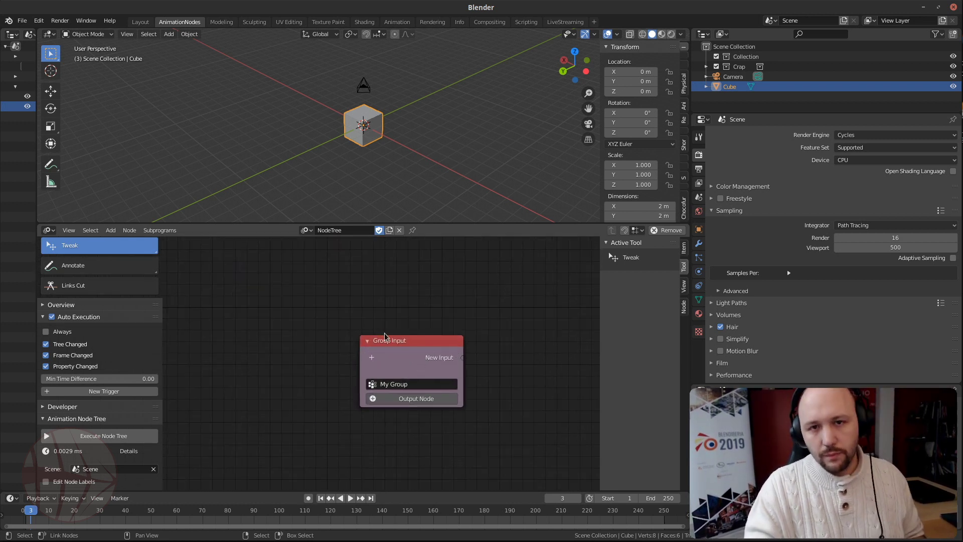
pyautogui.click(373, 357)
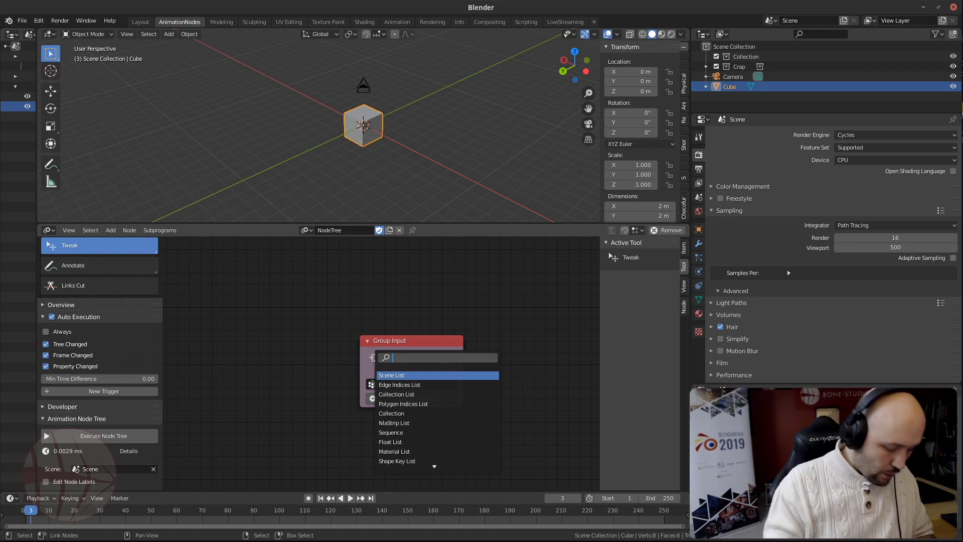
pyautogui.write('obj')
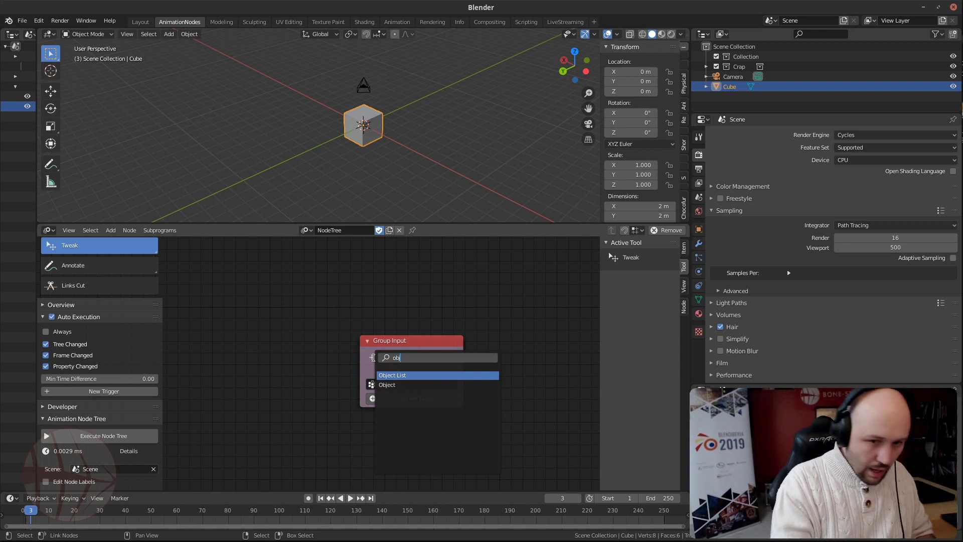
pyautogui.press('Down')
pyautogui.press('Return')
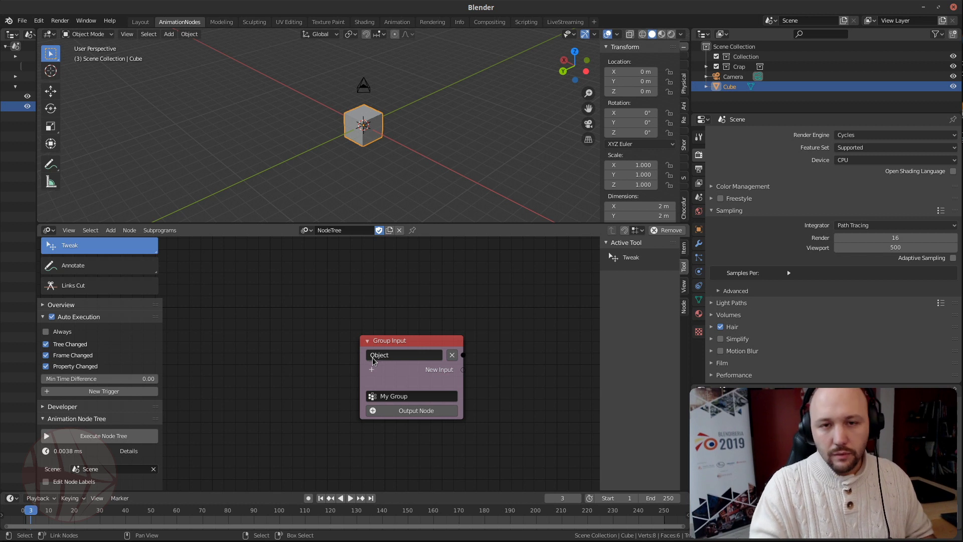
# Add a Move Object node and place it beside the Group Input node
pyautogui.moveTo(436, 378); pyautogui.dragTo(244, 352)
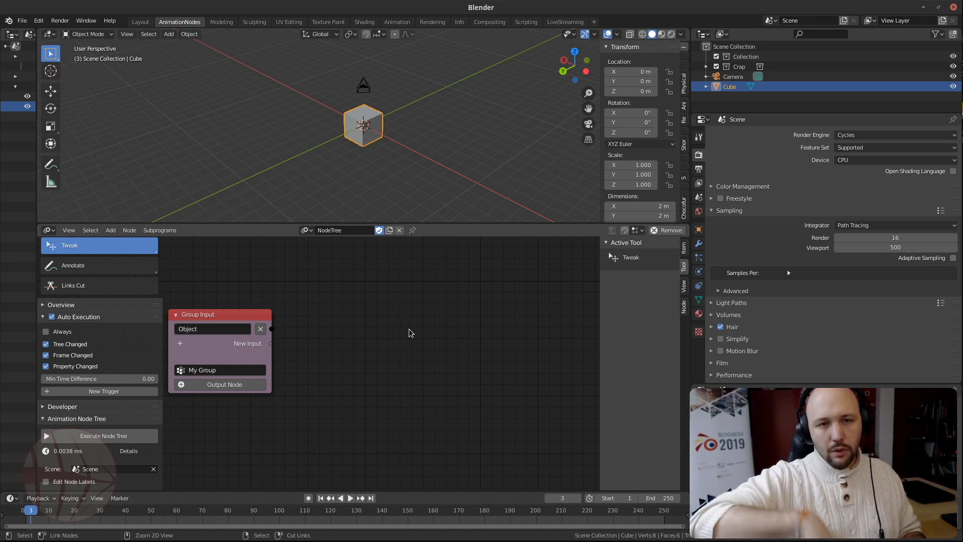
pyautogui.hotkey('ctrl', 'a')
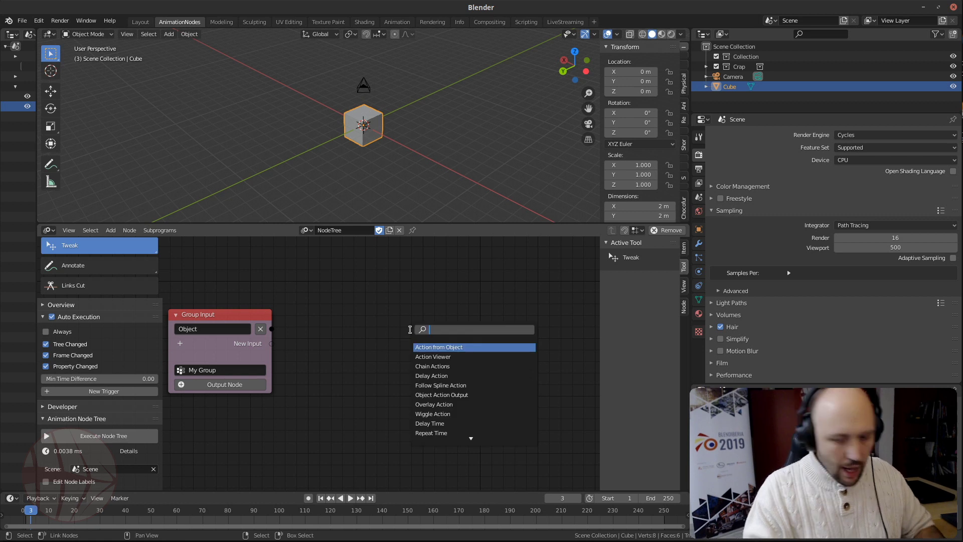
pyautogui.write('move')
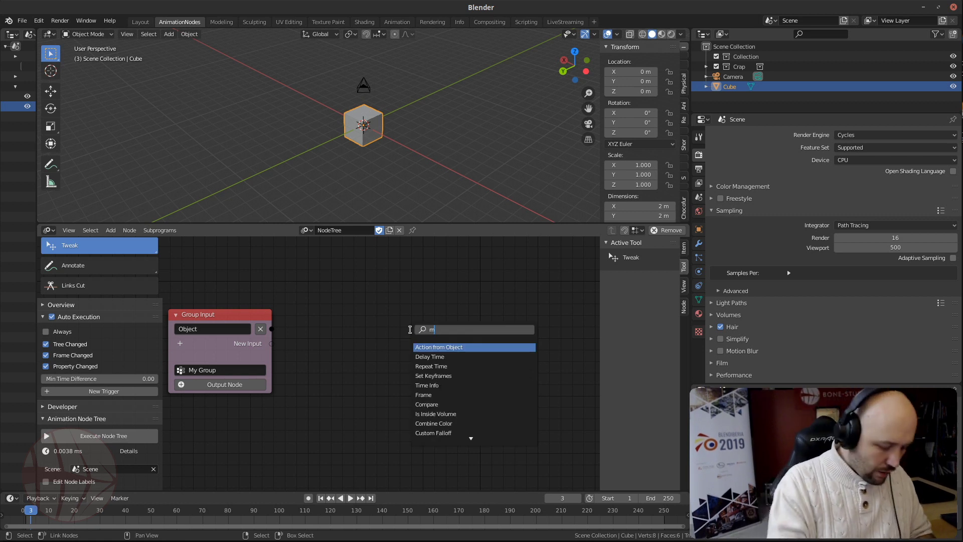
pyautogui.press('Down')
pyautogui.press('Down')
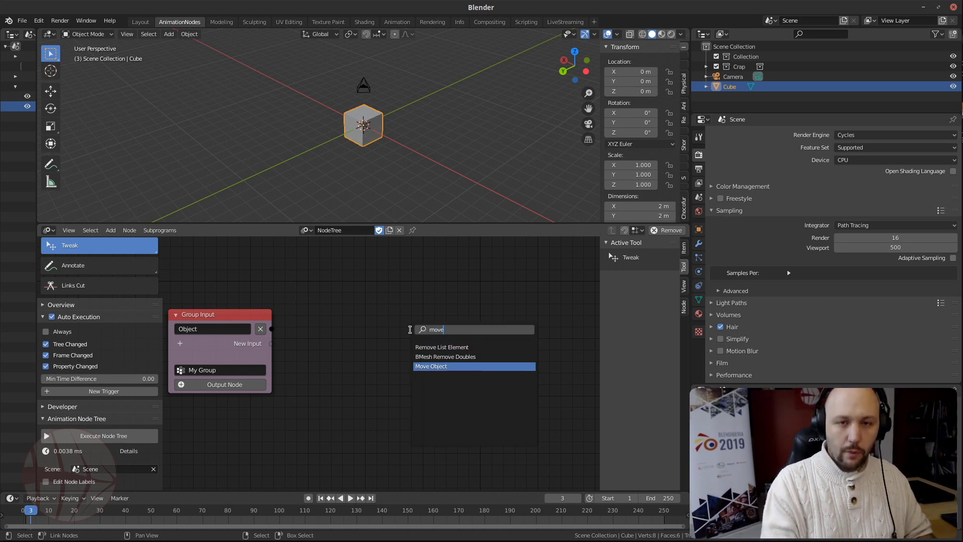
pyautogui.press('Return')
pyautogui.click(362, 300)
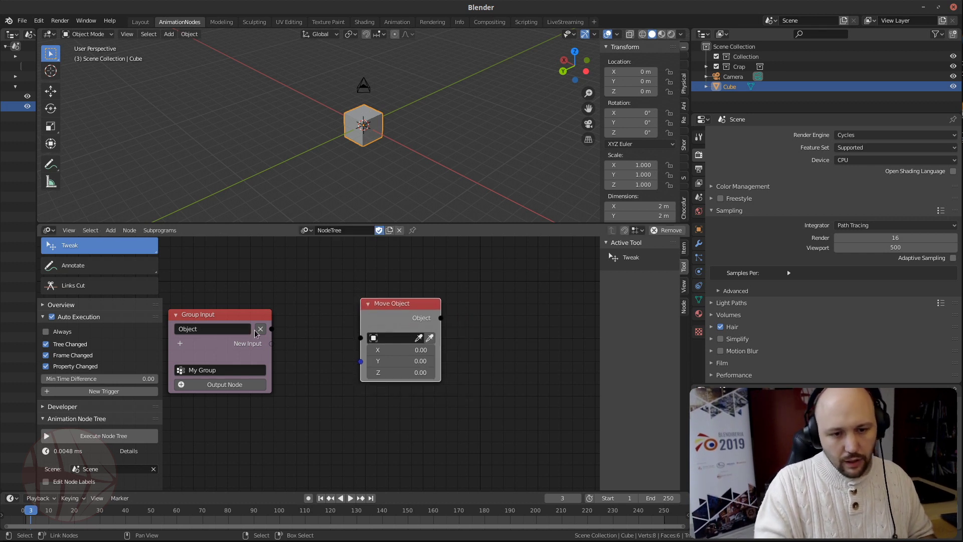
# Link the Group Input's Object output to the Move Object node and set that node's X translation to 3
pyautogui.moveTo(272, 329); pyautogui.dragTo(418, 311)
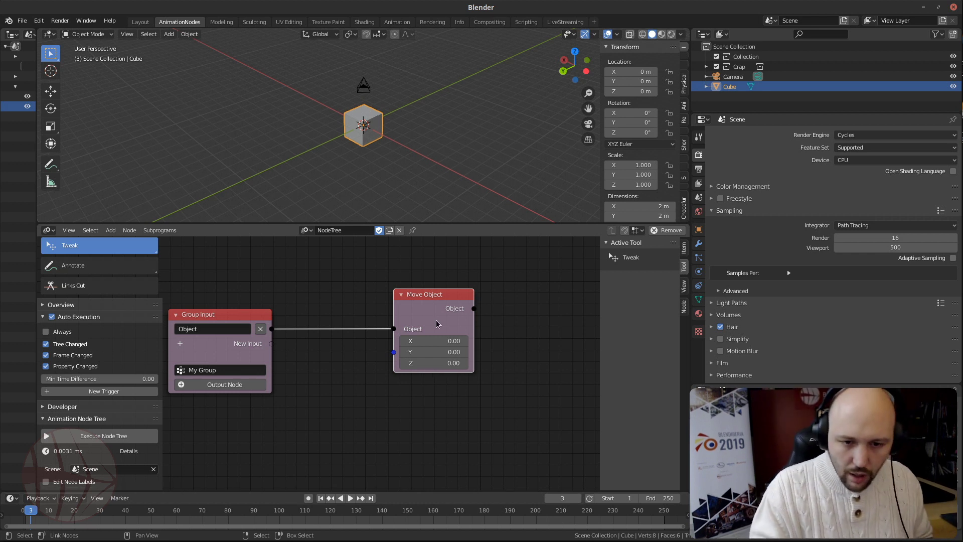
pyautogui.click(446, 341)
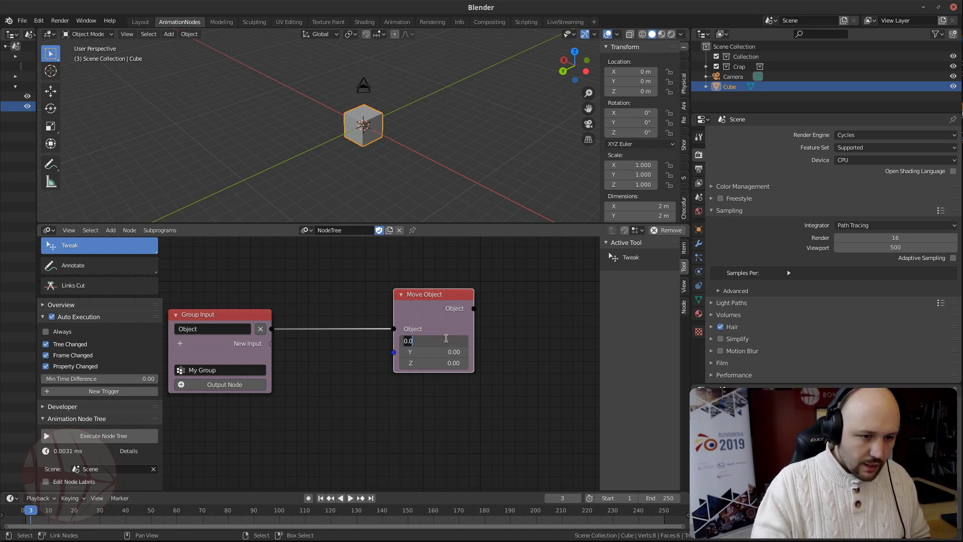
pyautogui.write('3')
pyautogui.press('Return')
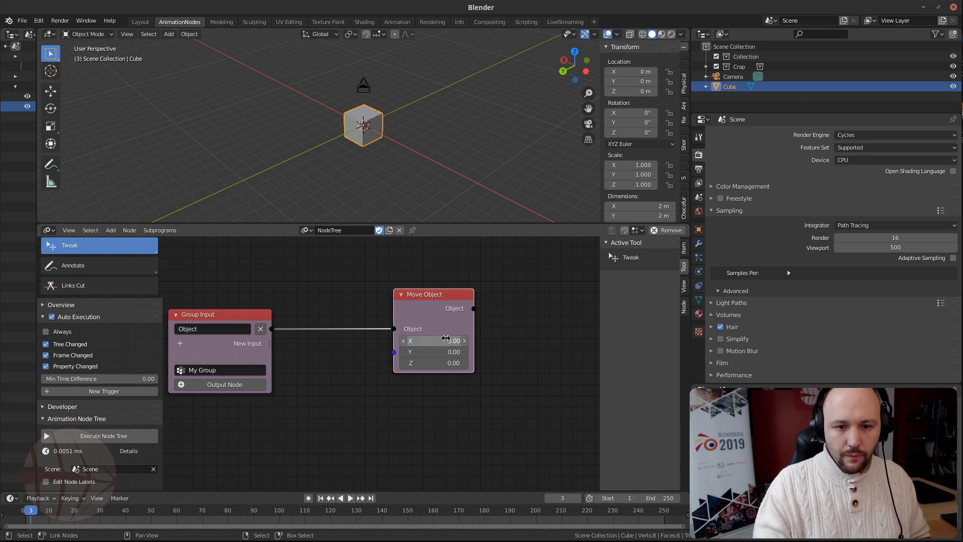
# Rename the subprogram in the Group Input node to CrappyGroup
pyautogui.scroll(-1, 446, 337)
pyautogui.scroll(-1, 346, 396)
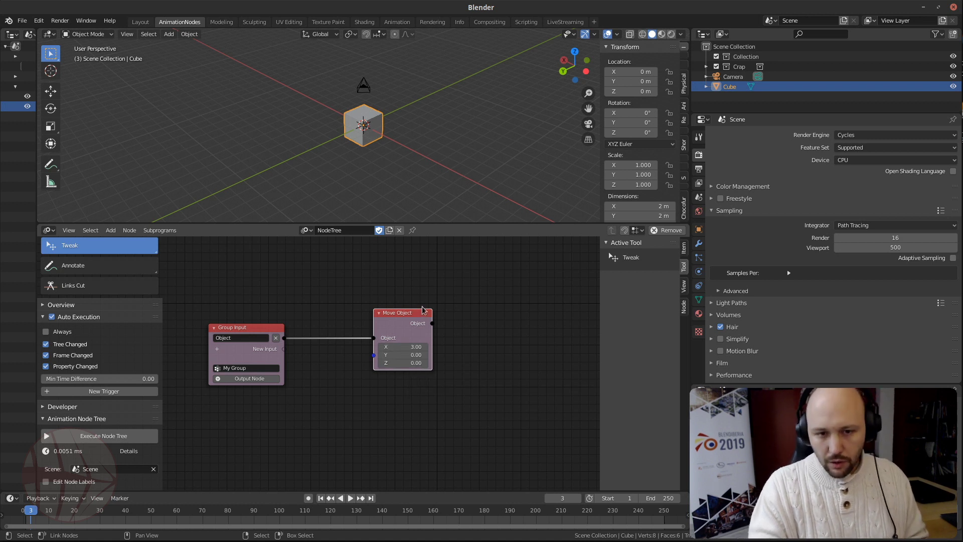
pyautogui.moveTo(391, 254); pyautogui.dragTo(470, 340, button='middle')
pyautogui.scroll(2, 451, 326)
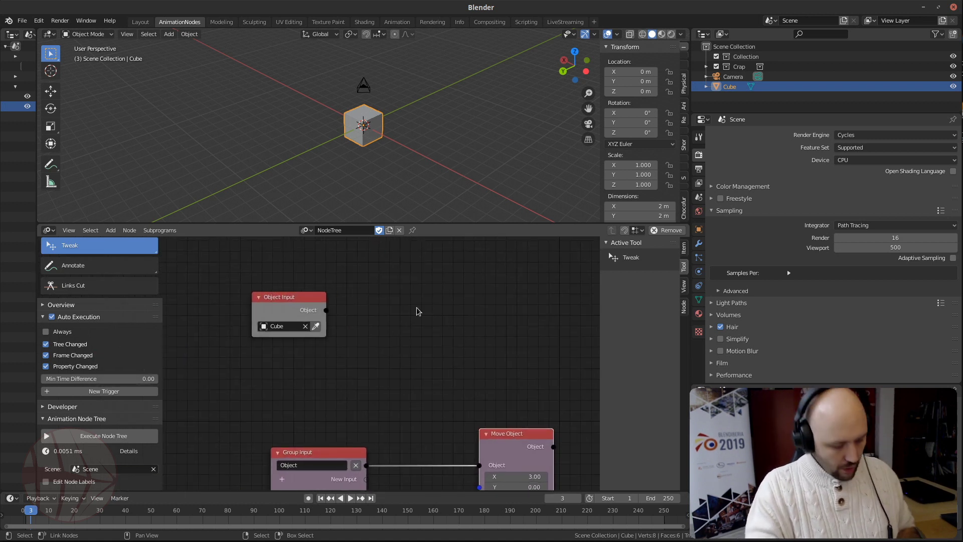
pyautogui.hotkey('shift', 'a')
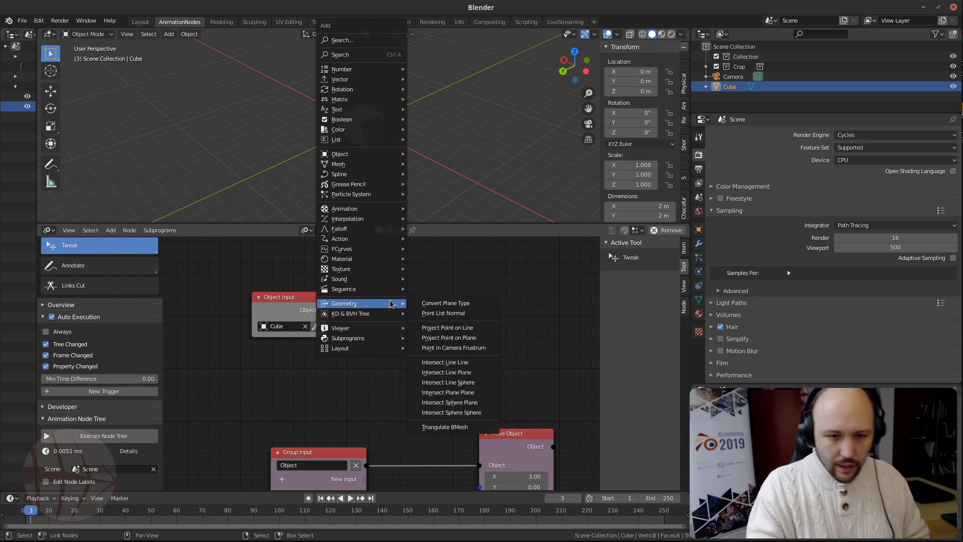
pyautogui.moveTo(323, 420); pyautogui.dragTo(374, 351, button='middle')
pyautogui.scroll(2, 387, 401)
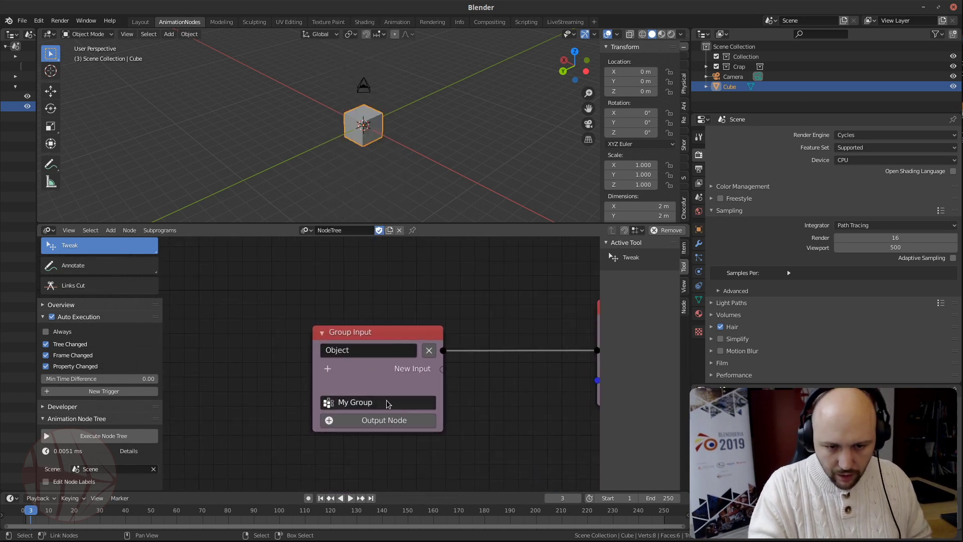
pyautogui.click(387, 401)
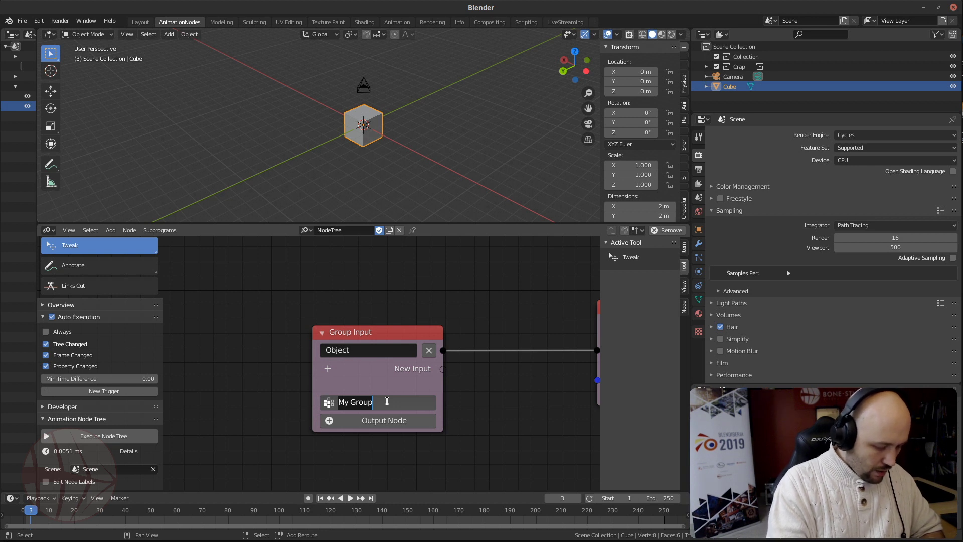
pyautogui.write('CrappyGroup')
pyautogui.press('Return')
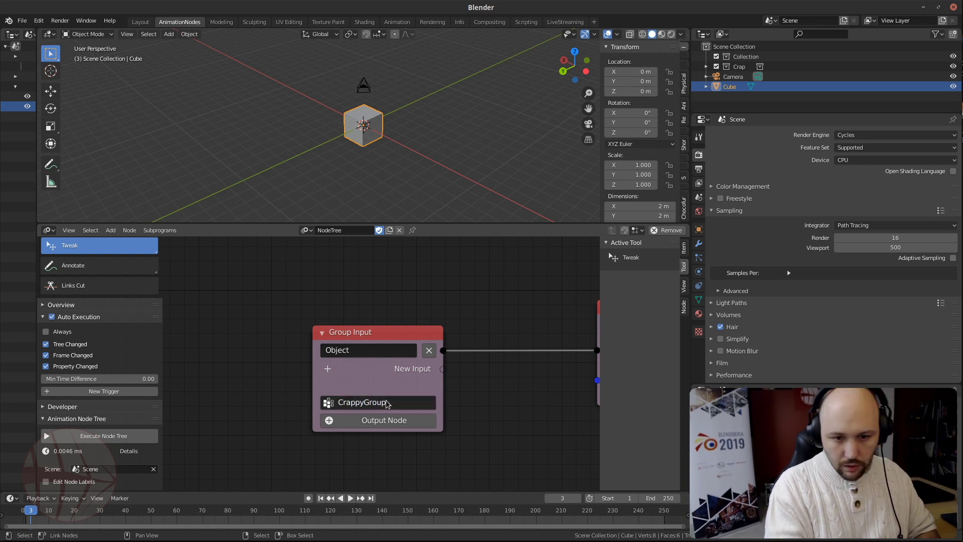
# Add an Invoke Subprogram node for CrappyGroup beside the Object Input node and widen it
pyautogui.scroll(-4, 414, 281)
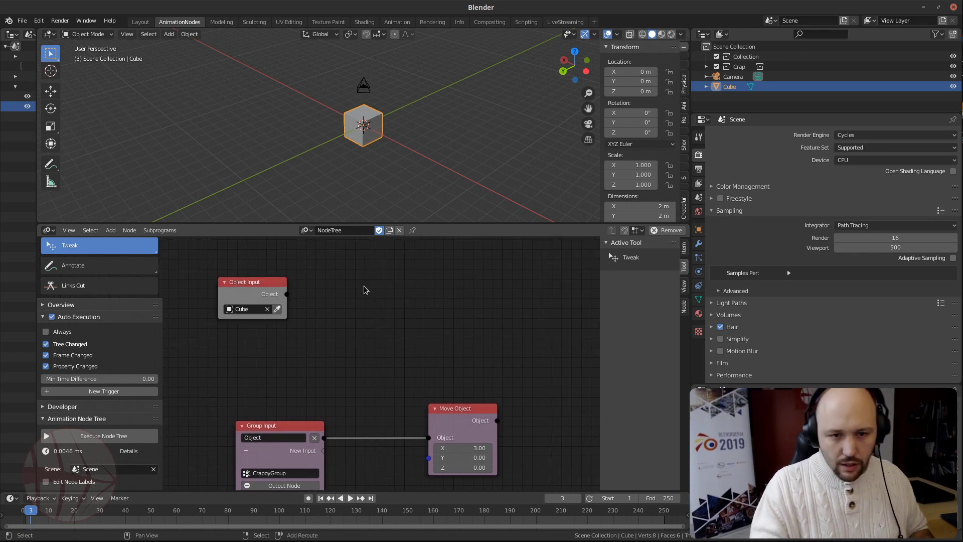
pyautogui.hotkey('shift', 'a')
pyautogui.moveTo(365, 340)
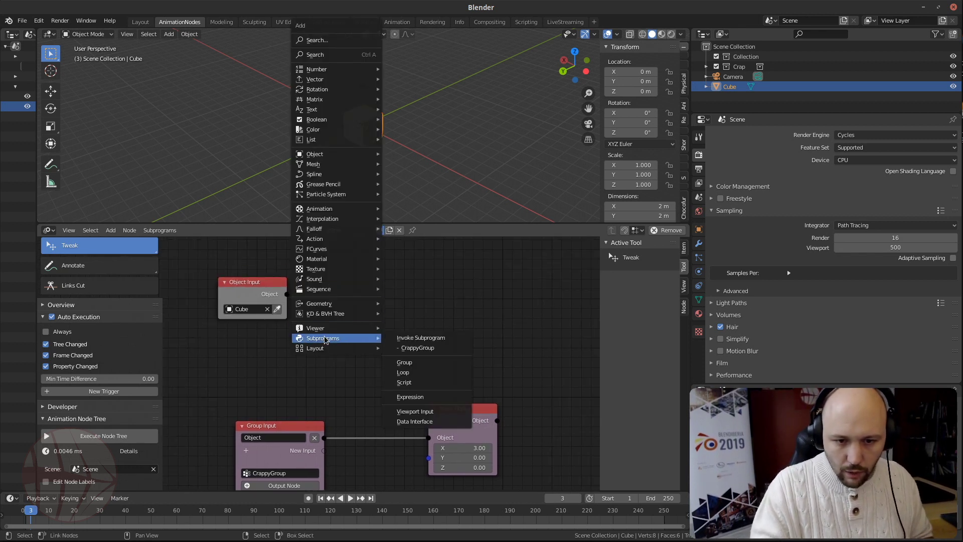
pyautogui.click(433, 348)
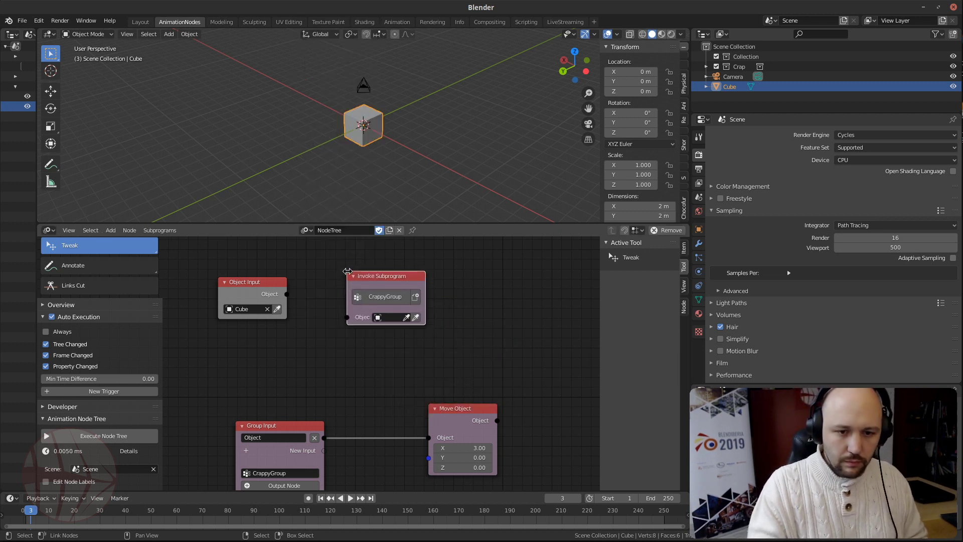
pyautogui.moveTo(423, 312); pyautogui.dragTo(485, 311)
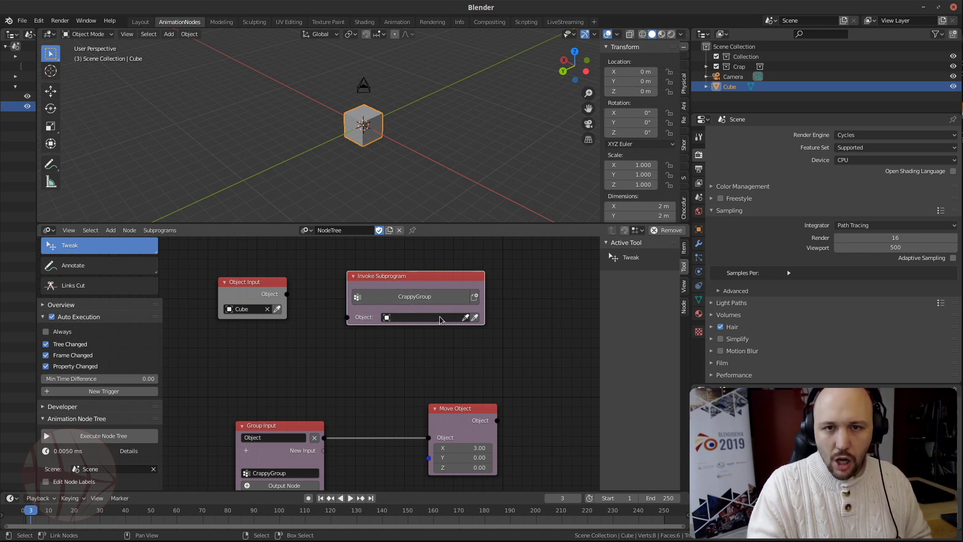
# Add a second input of type Float to the Group Input node
pyautogui.moveTo(359, 412); pyautogui.dragTo(387, 386, button='middle')
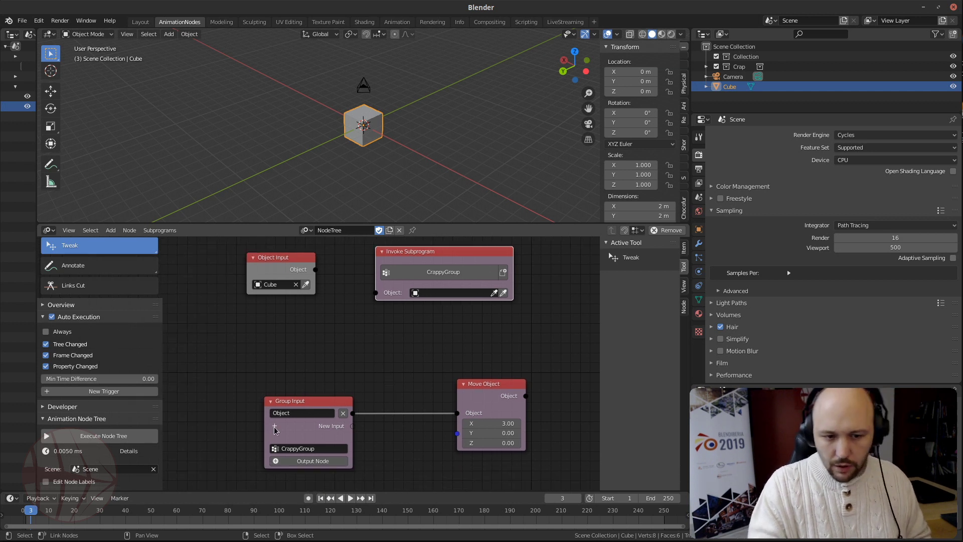
pyautogui.click(274, 427)
pyautogui.write('float')
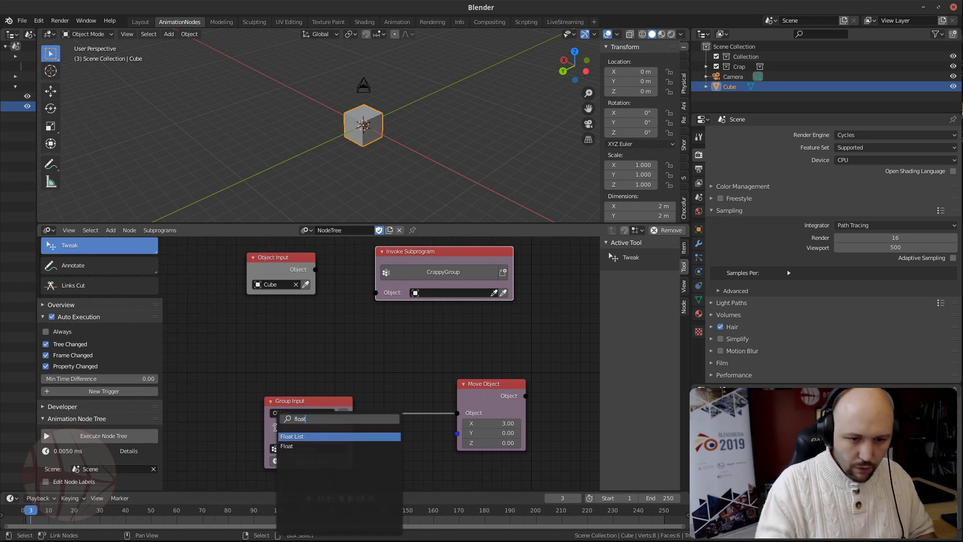
pyautogui.press('Down')
pyautogui.press('Return')
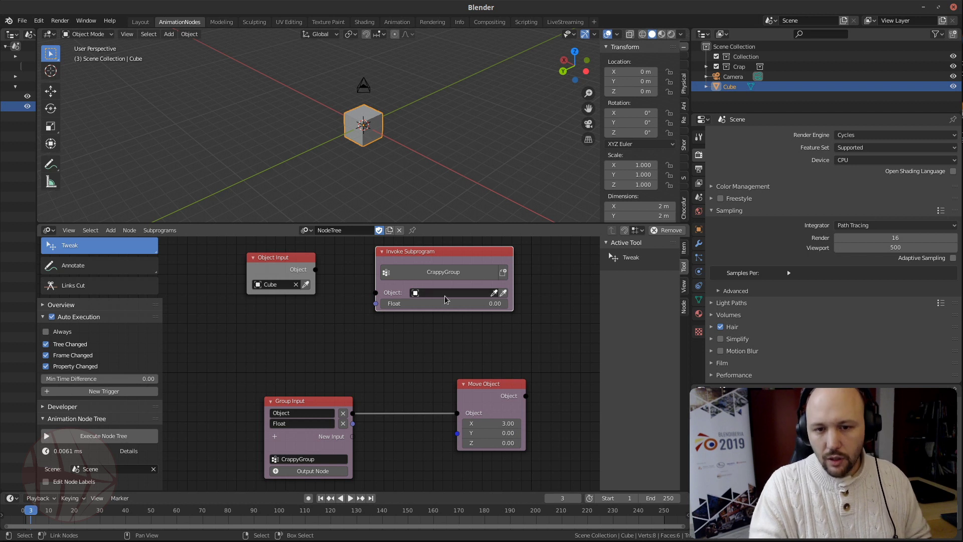
# Rename the Group Input's Float input to Number and remove that input from the node
pyautogui.click(291, 425)
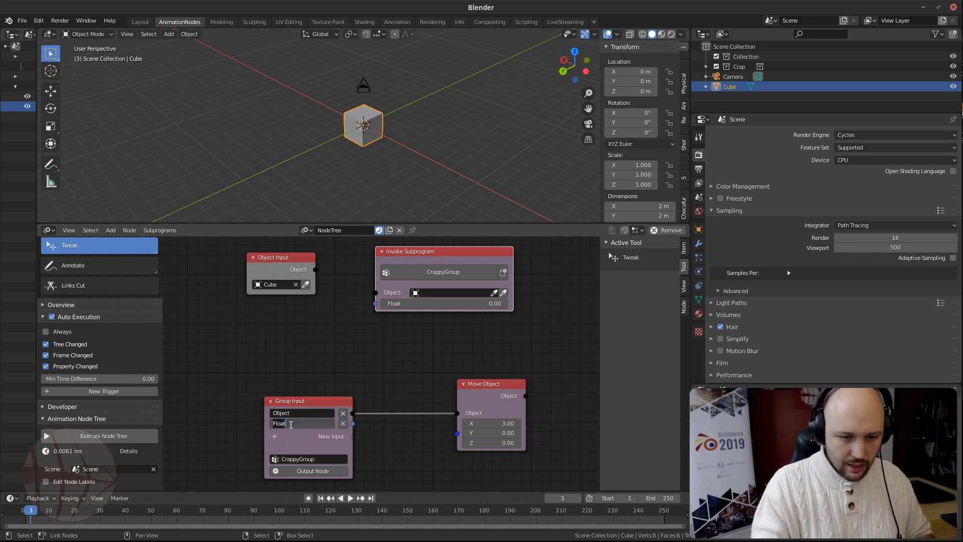
pyautogui.write('N')
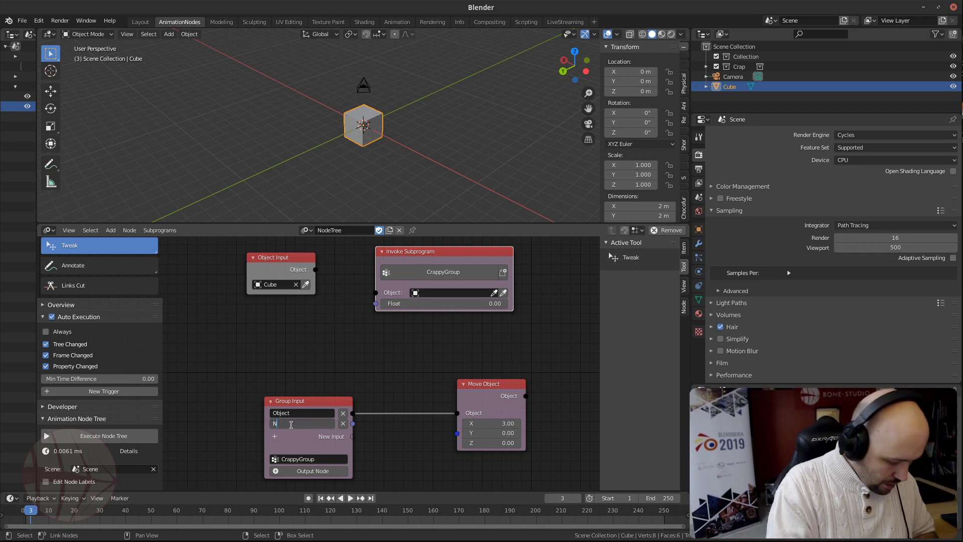
pyautogui.write('umber')
pyautogui.press('Return')
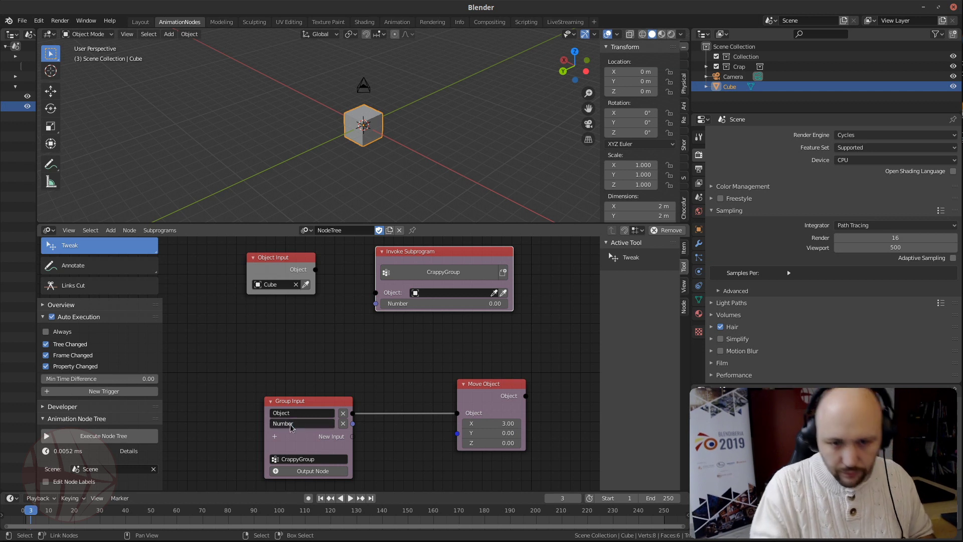
pyautogui.click(344, 423)
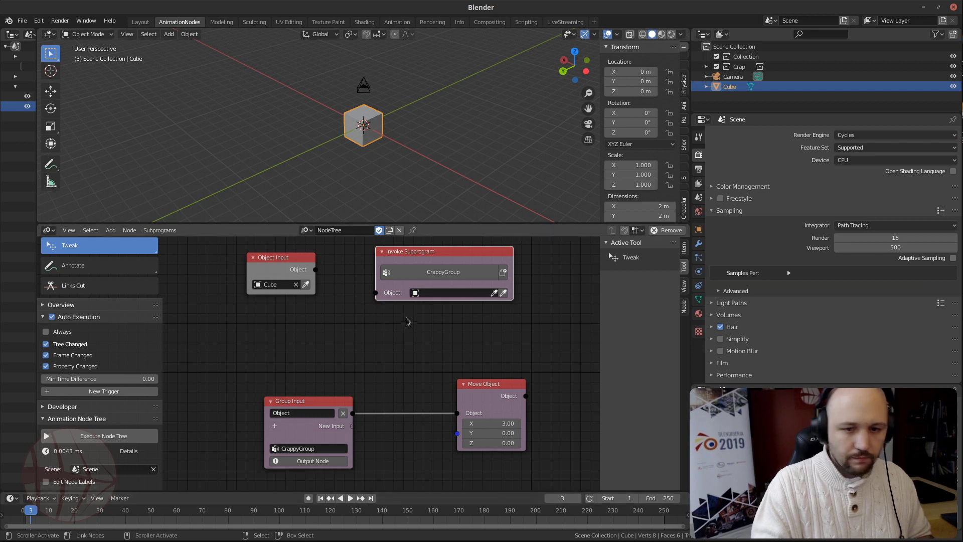
# Link the Object Input's Object output to the Invoke Subprogram node and advance the timeline frame by frame to frame 8
pyautogui.moveTo(432, 337); pyautogui.dragTo(382, 354, button='middle')
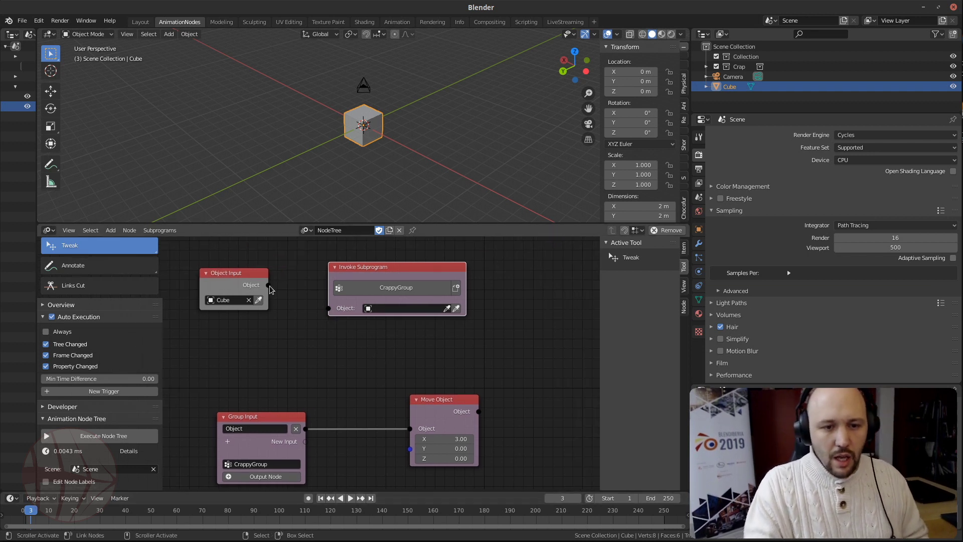
pyautogui.moveTo(269, 284); pyautogui.dragTo(343, 311)
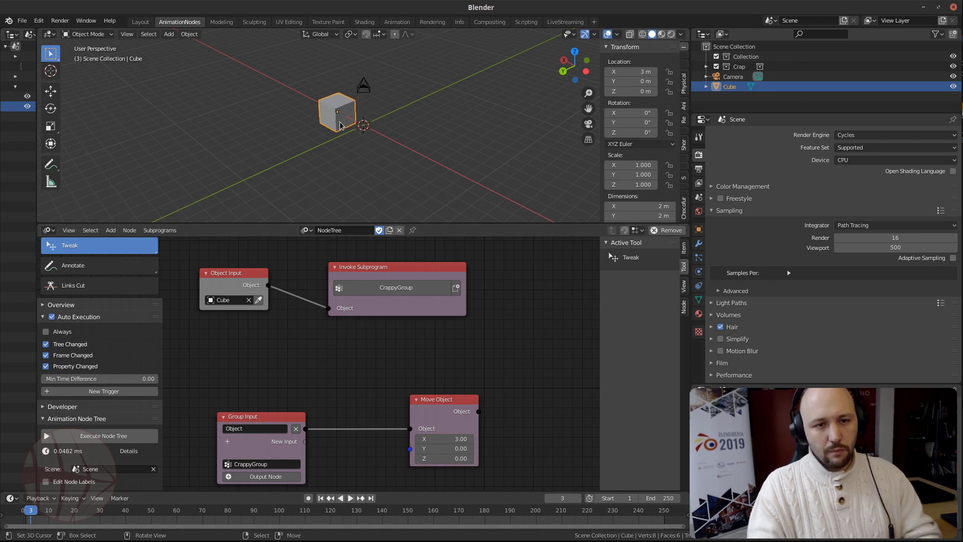
pyautogui.press('Right')
pyautogui.press('Right')
pyautogui.press('Right')
pyautogui.press('Right')
pyautogui.press('Right')
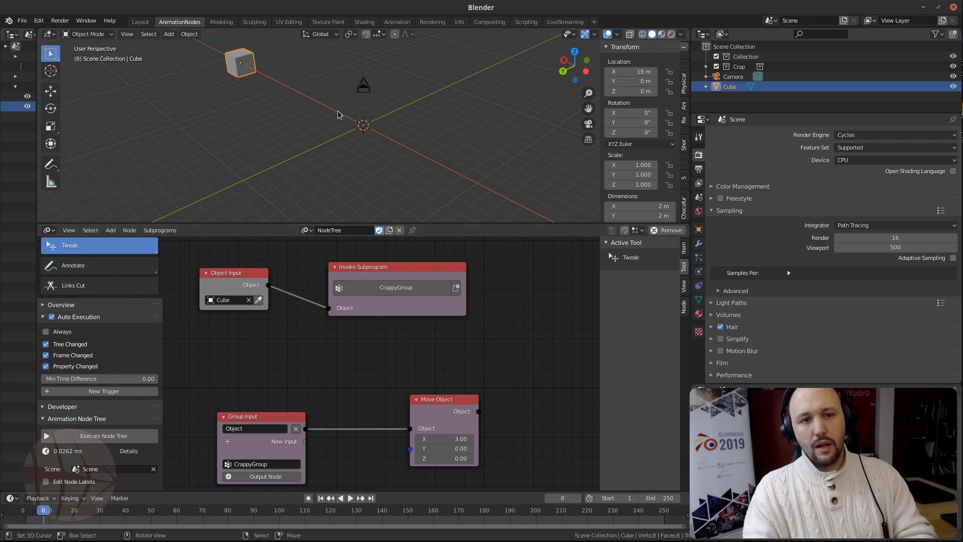
# Move the Group Input and Move Object nodes together further below the Invoke Subprogram node
pyautogui.scroll(-3, 335, 352)
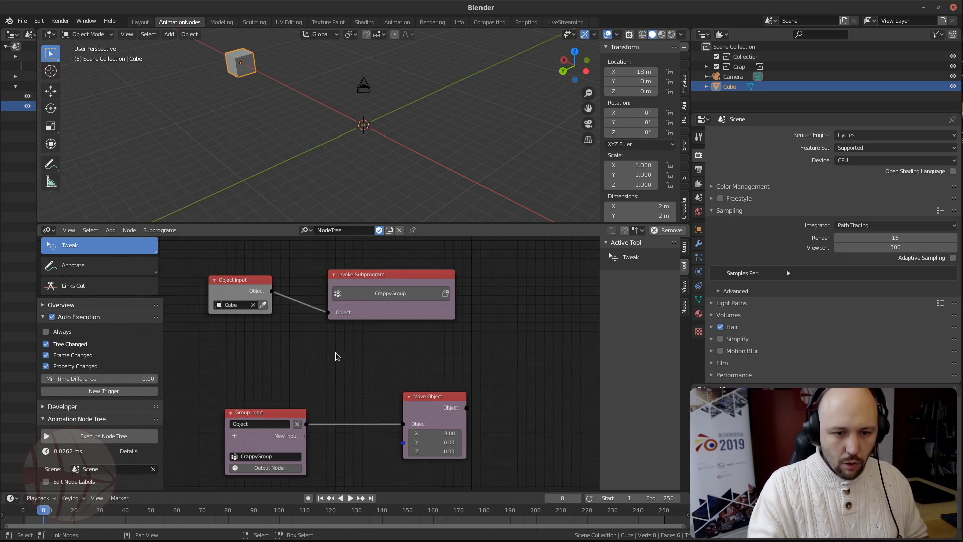
pyautogui.moveTo(250, 298); pyautogui.dragTo(476, 415)
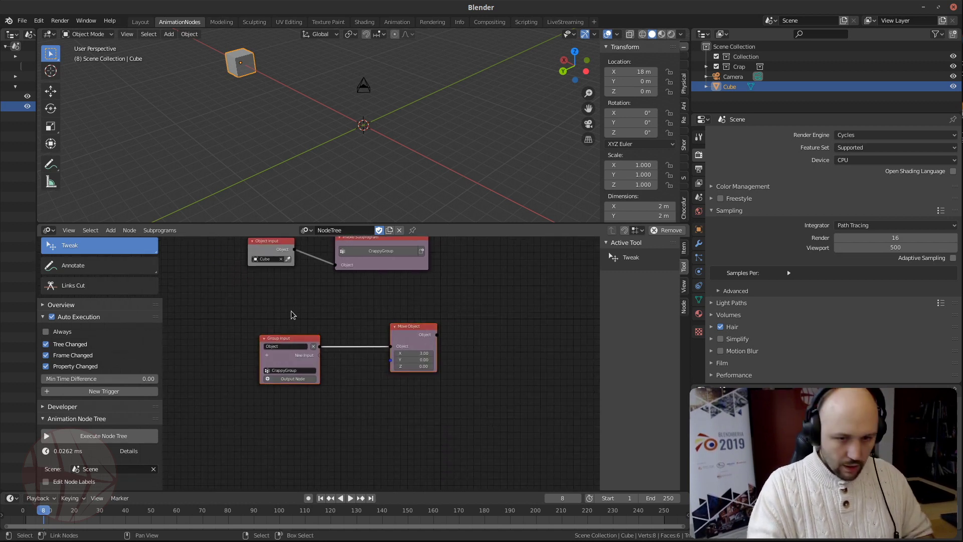
pyautogui.press('g')
pyautogui.click(294, 387)
# Add a Monkey mesh to the scene and move it to about X 4.08 m, Y 7.92 m
pyautogui.hotkey('shift', 'a')
pyautogui.moveTo(381, 131)
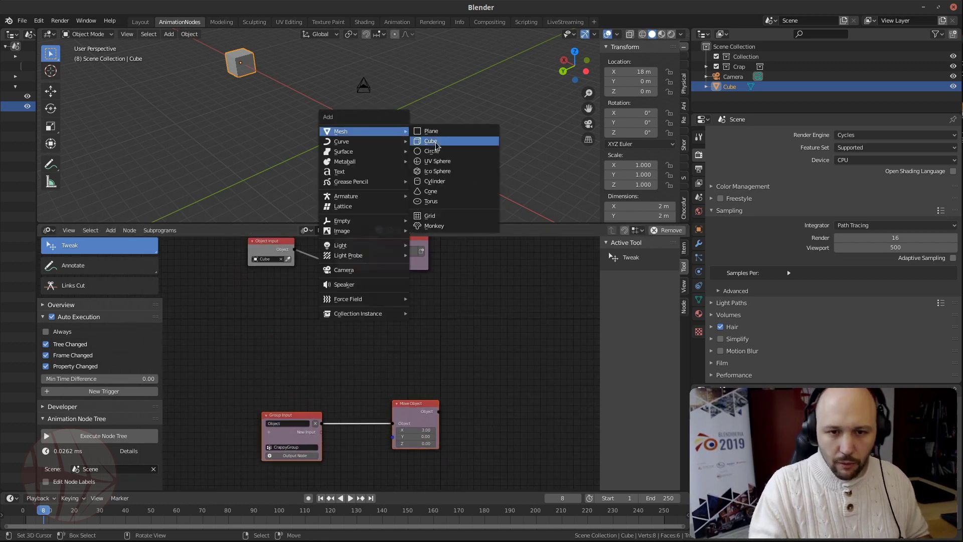
pyautogui.click(438, 225)
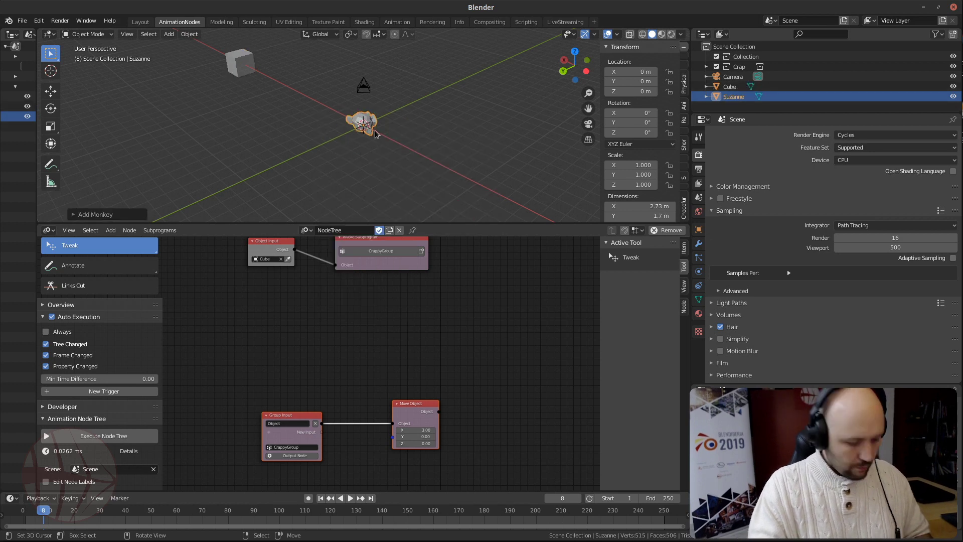
pyautogui.press('g')
pyautogui.click(251, 149)
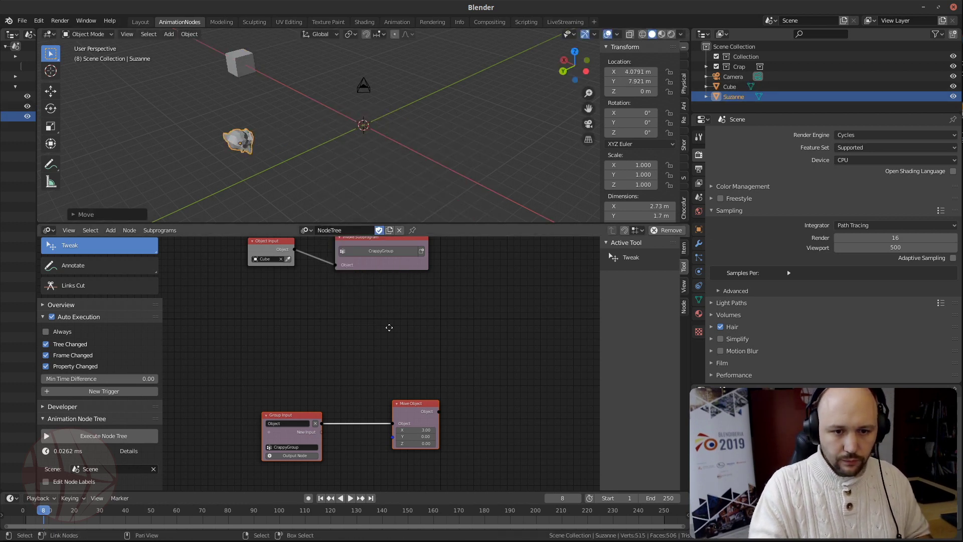
# Move the Object Input node slightly away from the Invoke Subprogram node and open the choice of subprogram nodes to add
pyautogui.moveTo(389, 327); pyautogui.dragTo(386, 363, button='middle')
pyautogui.moveTo(279, 290); pyautogui.dragTo(260, 300)
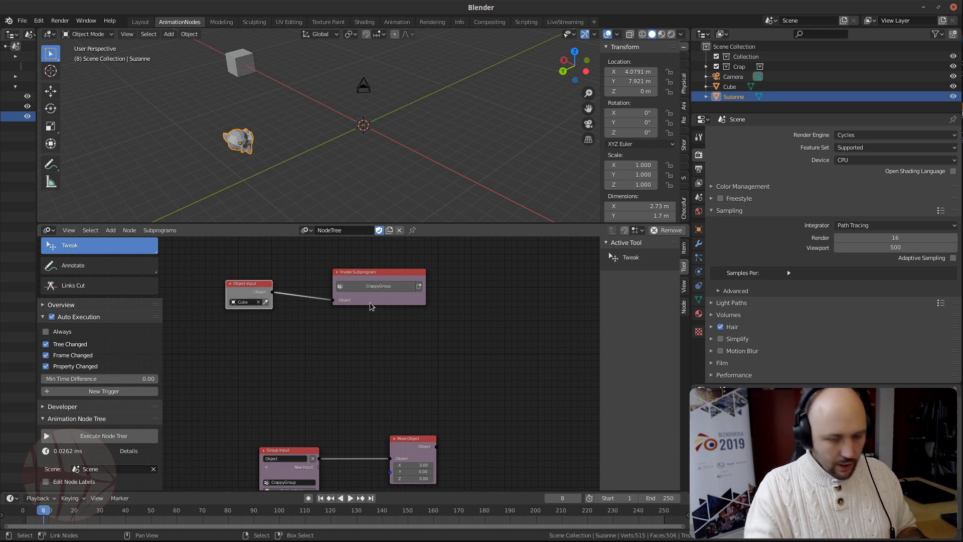
pyautogui.hotkey('shift', 'a')
pyautogui.moveTo(279, 518)
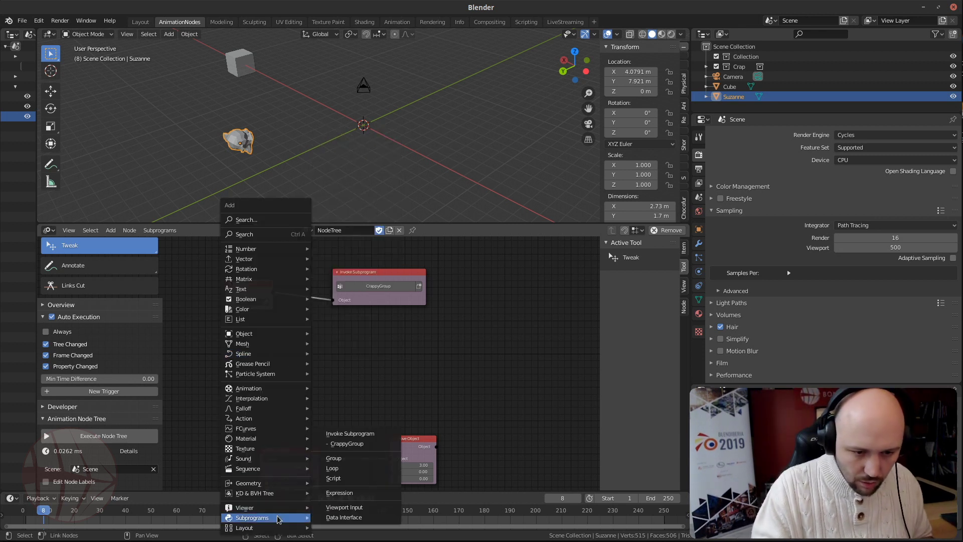
# Add a second CrappyGroup subprogram node to the node tree, assign Suzanne as its object, and widen the node
pyautogui.click(339, 445)
pyautogui.click(336, 322)
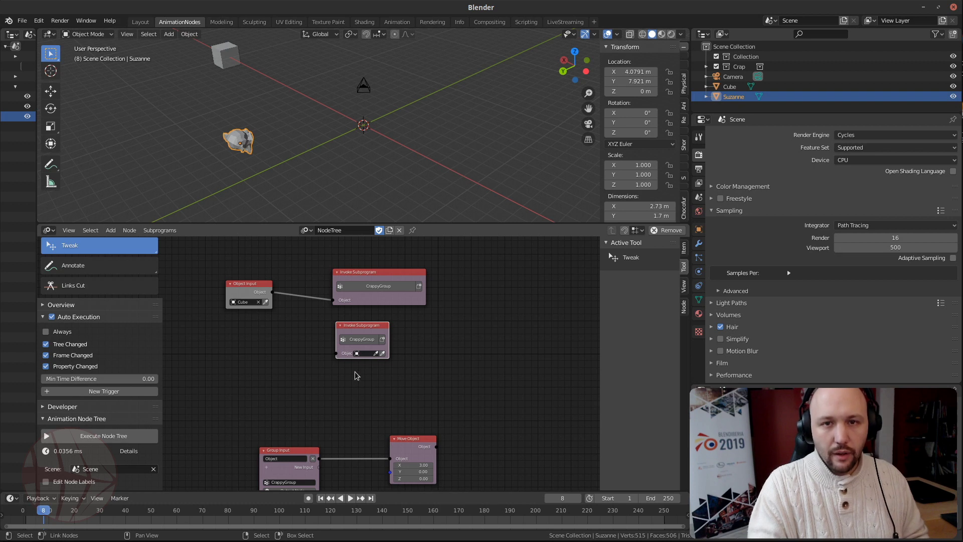
pyautogui.scroll(2, 355, 372)
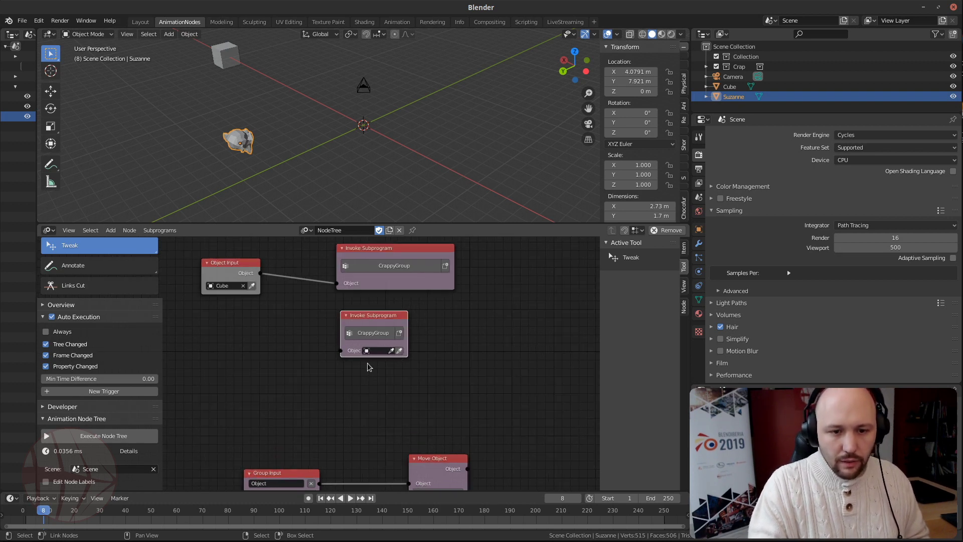
pyautogui.click(399, 351)
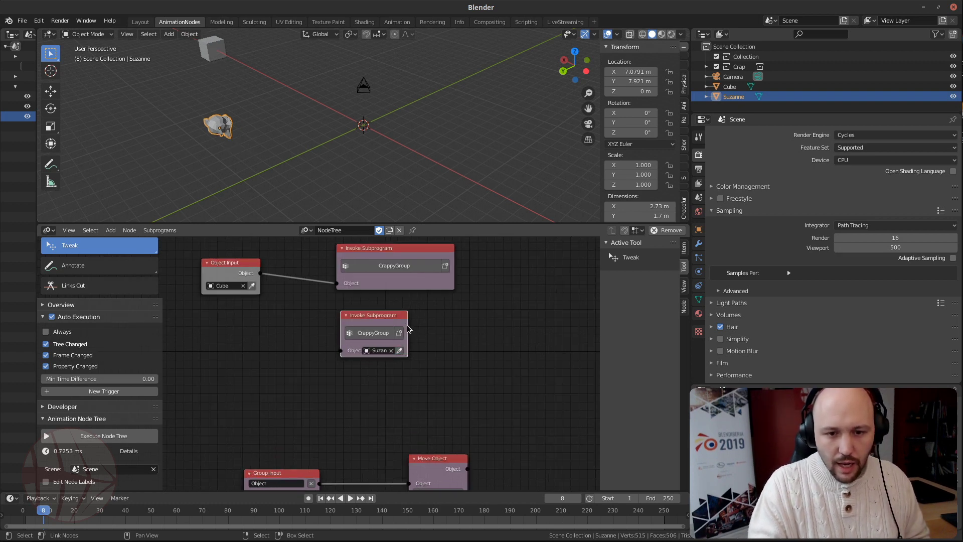
pyautogui.moveTo(407, 327); pyautogui.dragTo(518, 326)
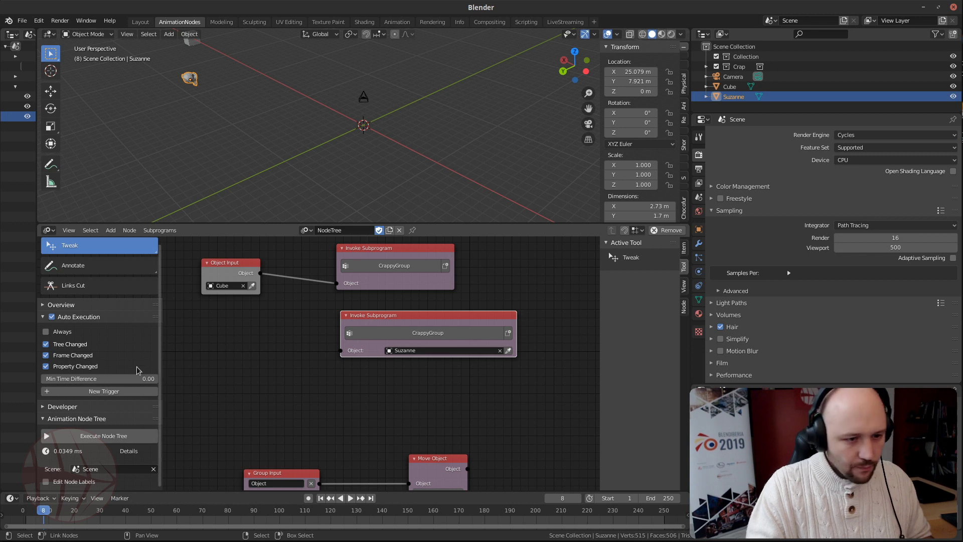
# Turn off auto execution and reset the X location of both Suzanne and the cube to 0 m
pyautogui.click(52, 316)
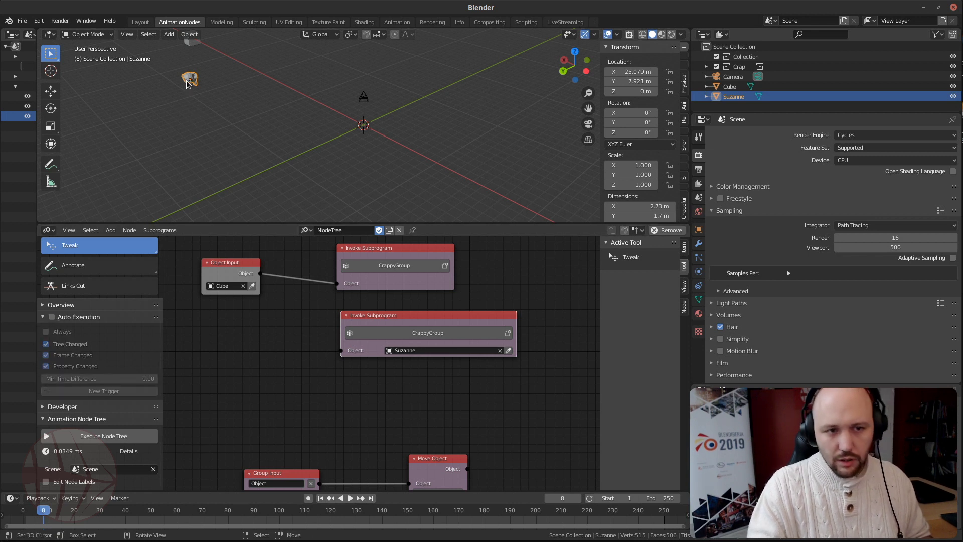
pyautogui.click(622, 73)
pyautogui.write('0')
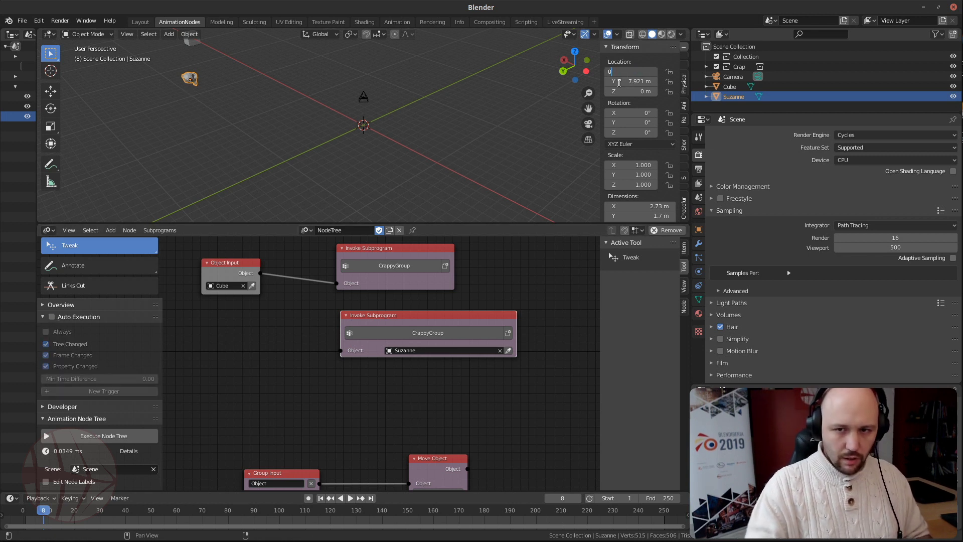
pyautogui.press('Return')
pyautogui.rightClick(190, 43)
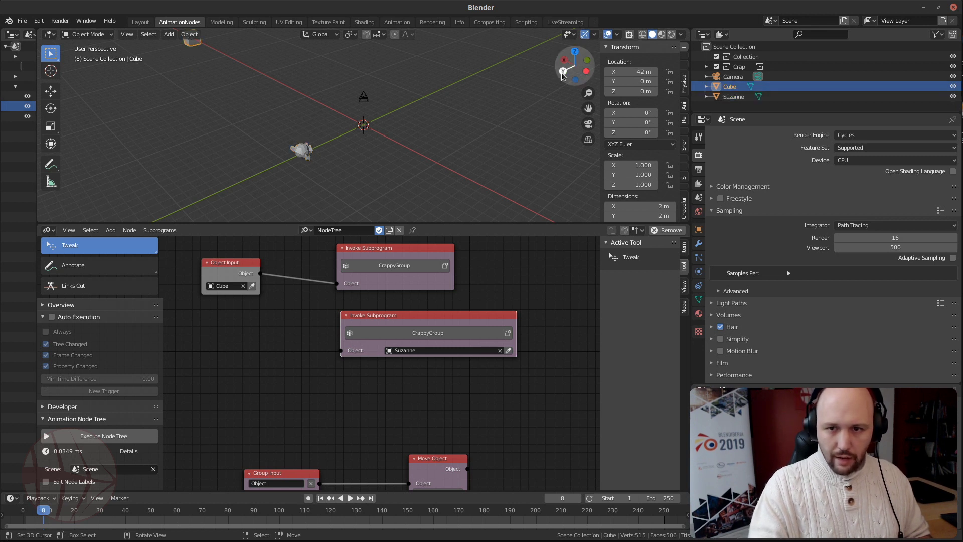
pyautogui.press('BackSpace')
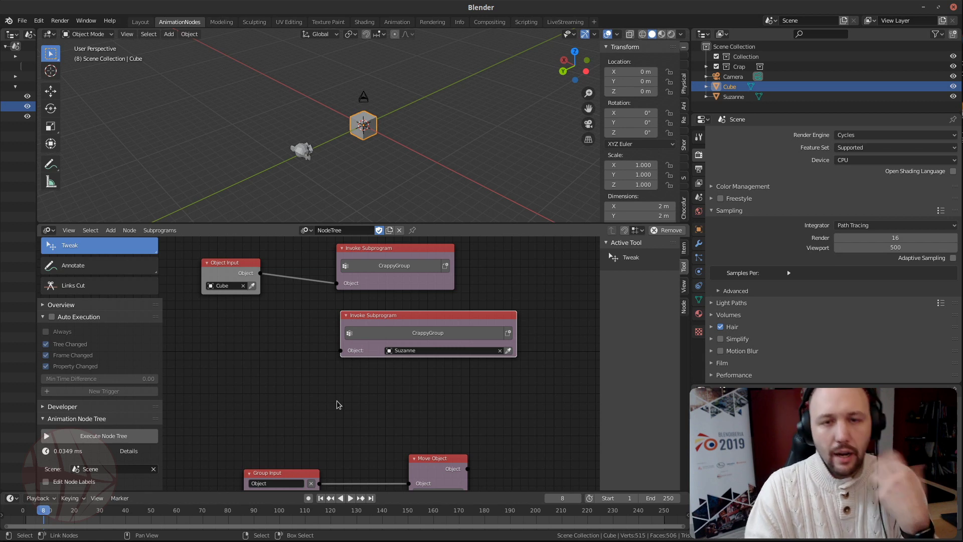
# Add a Vector input to the Group Input node of CrappyGroup
pyautogui.moveTo(367, 408); pyautogui.dragTo(429, 298, button='middle')
pyautogui.scroll(4, 326, 389)
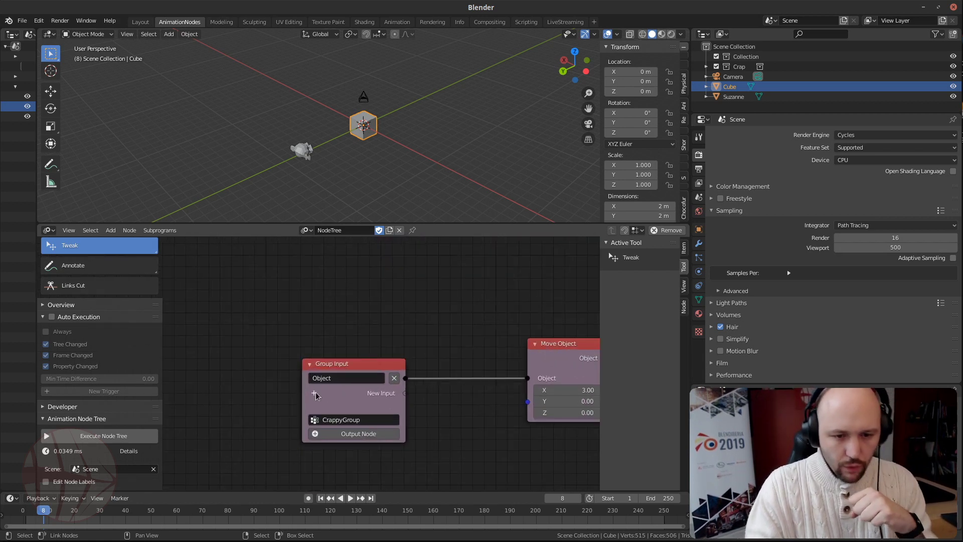
pyautogui.click(315, 392)
pyautogui.write('veco')
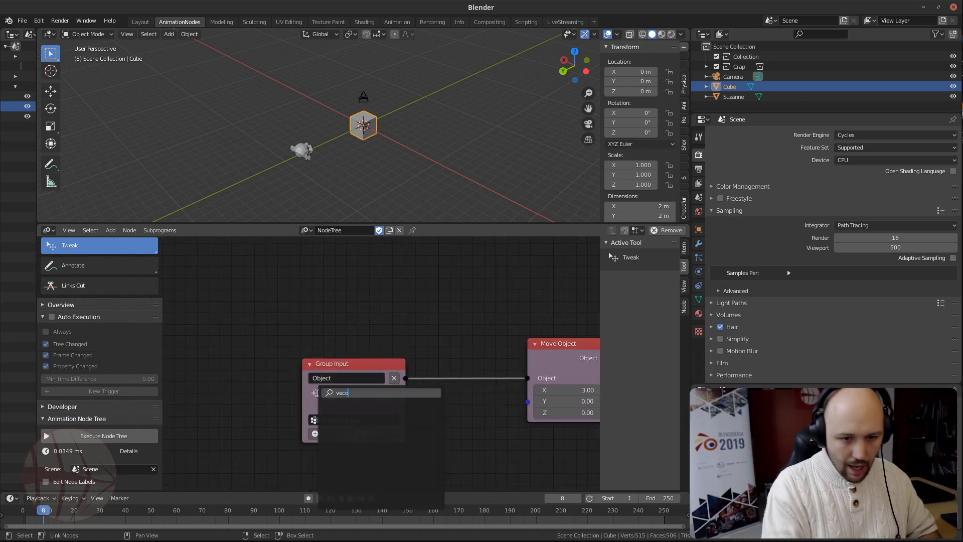
pyautogui.press('Down')
pyautogui.press('Down')
pyautogui.press('Return')
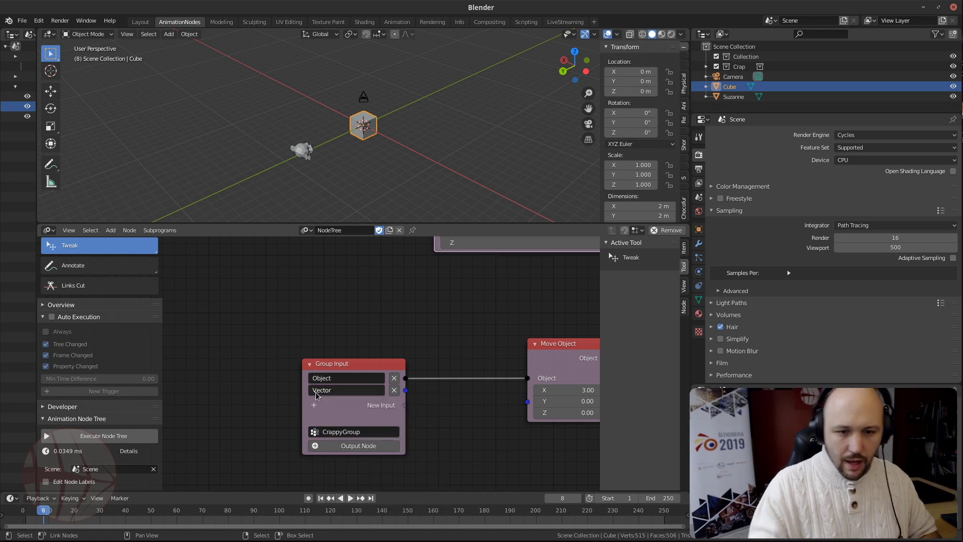
# Connect the Group Input node's Vector output to the Translation input of the Move Object node
pyautogui.moveTo(442, 435); pyautogui.dragTo(325, 421, button='middle')
pyautogui.scroll(-1, 281, 383)
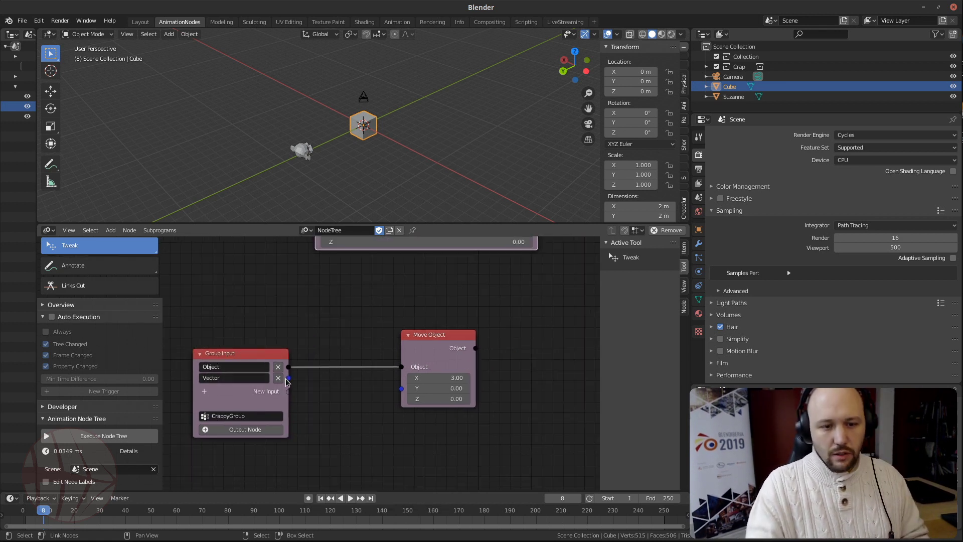
pyautogui.moveTo(289, 377); pyautogui.dragTo(404, 390)
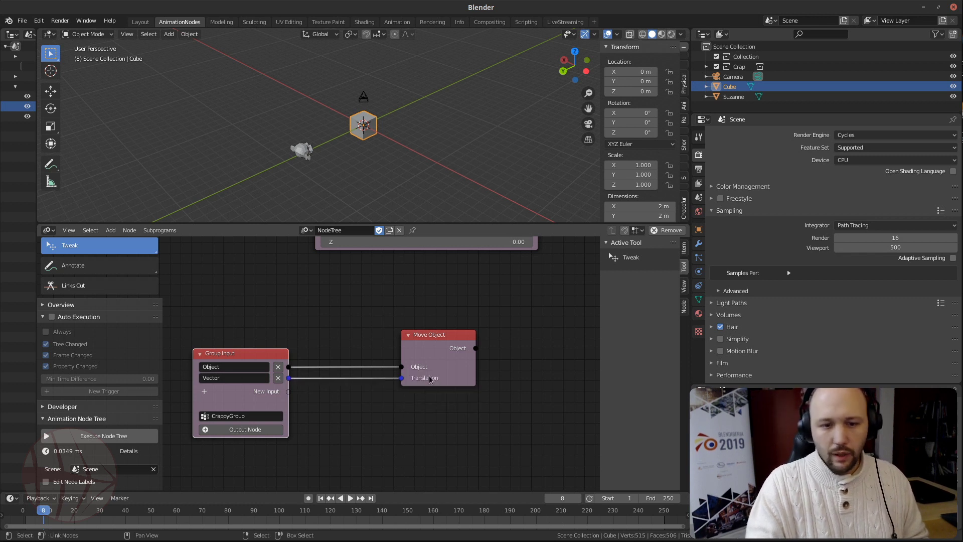
# Move Suzanne's subprogram node clear of the cube's and bring the Object Input node closer to its subprogram node
pyautogui.scroll(-1, 371, 392)
pyautogui.press('Home')
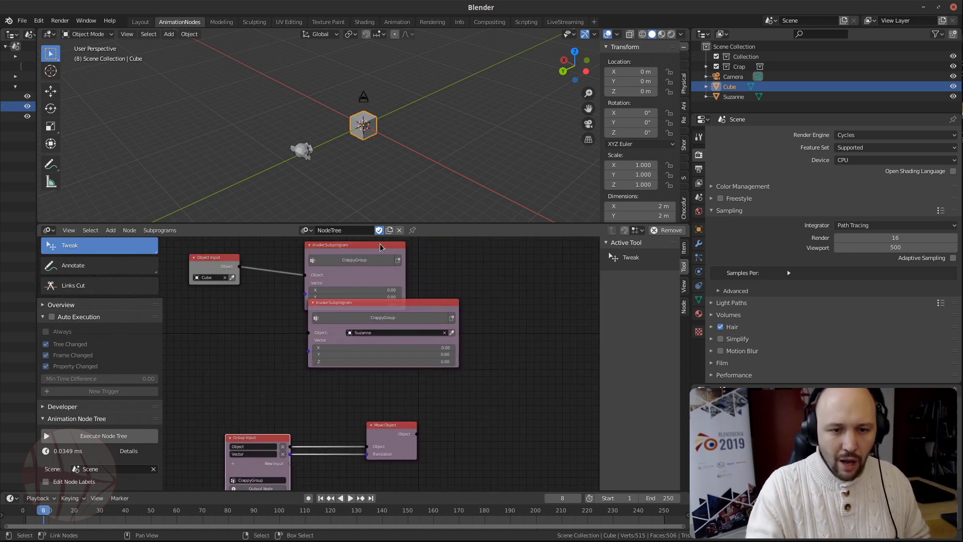
pyautogui.moveTo(388, 304); pyautogui.dragTo(373, 324)
pyautogui.scroll(3, 318, 358)
pyautogui.moveTo(291, 293); pyautogui.dragTo(339, 329, button='middle')
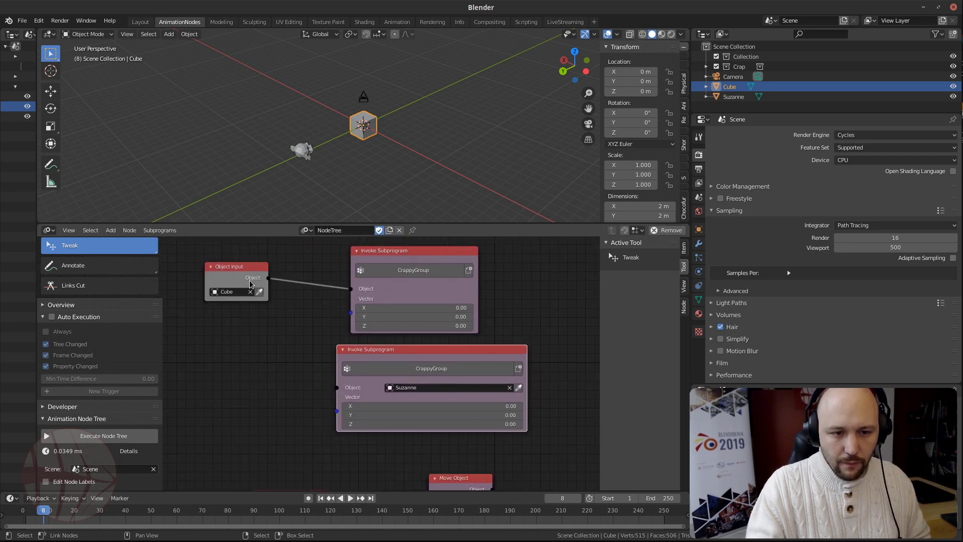
pyautogui.moveTo(231, 269); pyautogui.dragTo(279, 280)
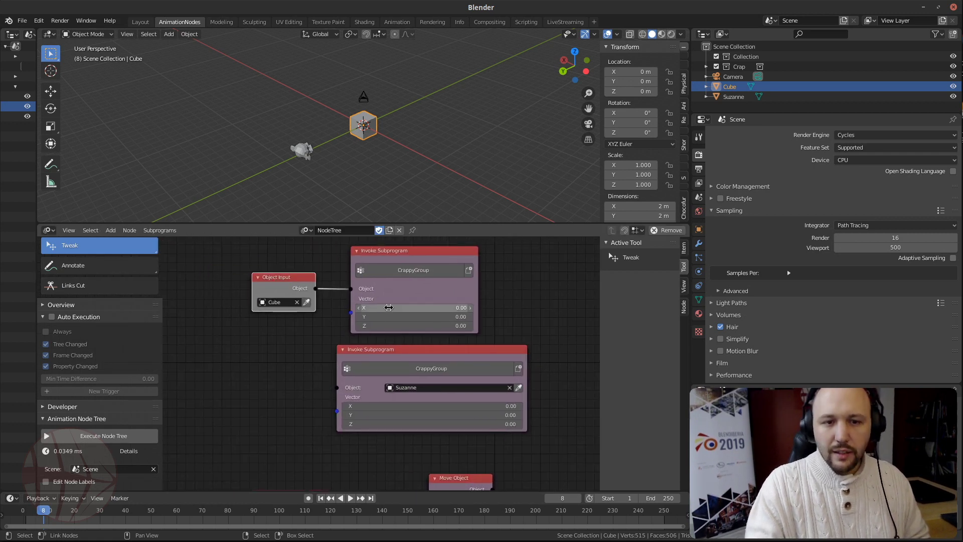
# Turn on auto execution and set the vector X value of the cube's subprogram node to 1
pyautogui.click(52, 317)
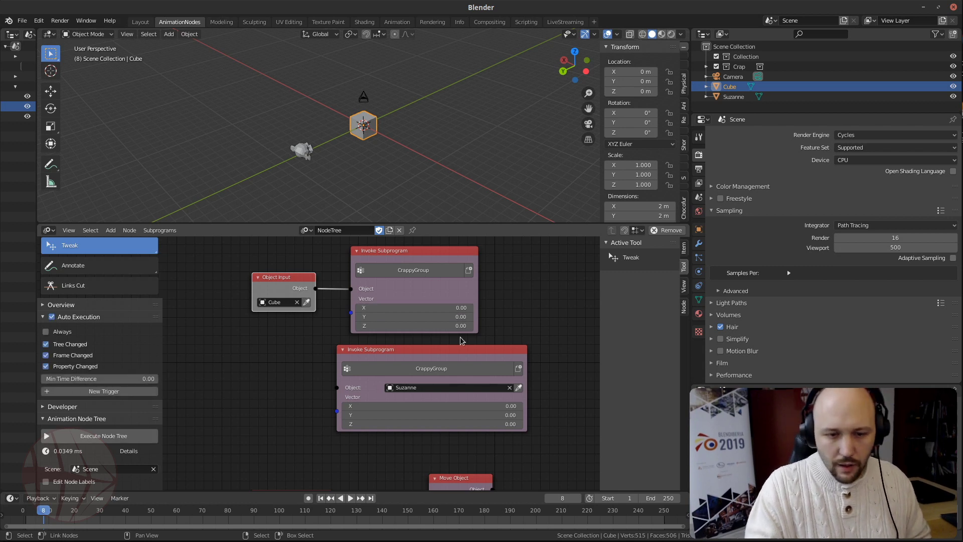
pyautogui.scroll(2, 485, 435)
pyautogui.click(418, 262)
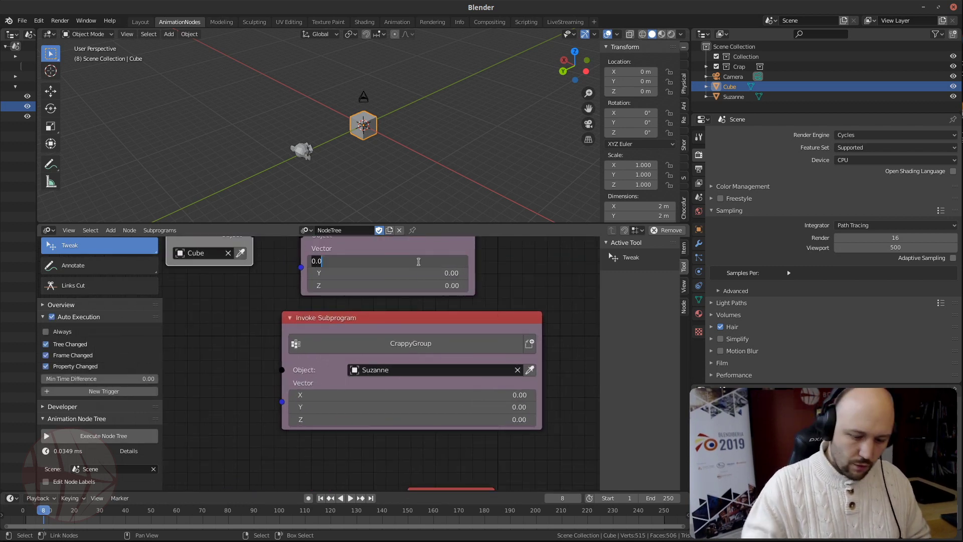
pyautogui.write('1')
pyautogui.press('Return')
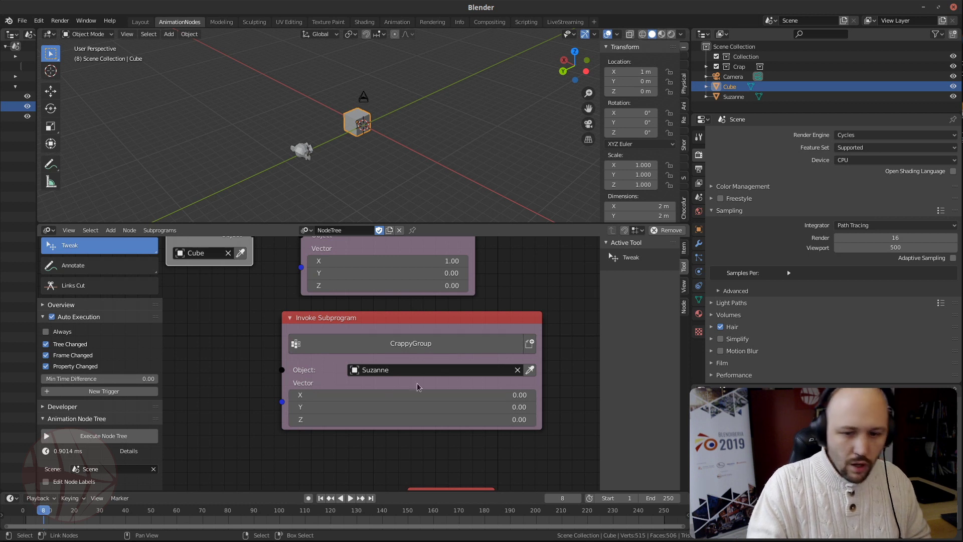
# Set the vector Y value of Suzanne's subprogram node to 3
pyautogui.click(410, 414)
pyautogui.click(409, 412)
pyautogui.click(409, 411)
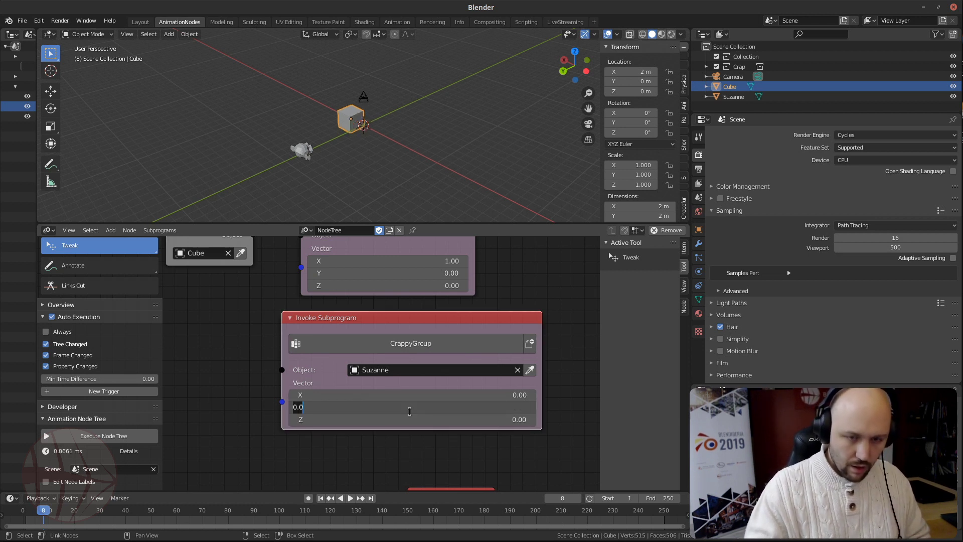
pyautogui.write('3')
pyautogui.press('Return')
# Step the timeline forward to frame 17 to watch how the cube and Suzanne move, and review the node setup
pyautogui.scroll(-6, 363, 161)
pyautogui.moveTo(366, 146); pyautogui.dragTo(322, 149, button='middle')
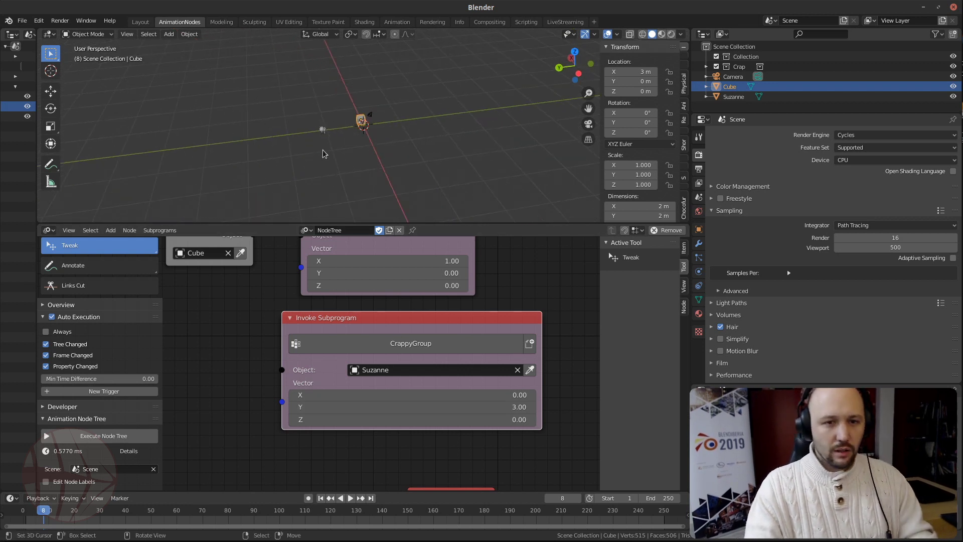
pyautogui.press('Right')
pyautogui.press('Right')
pyautogui.press('Right')
pyautogui.press('Right')
pyautogui.press('Right')
pyautogui.press('Right')
pyautogui.press('Right')
pyautogui.press('Right')
pyautogui.press('Right')
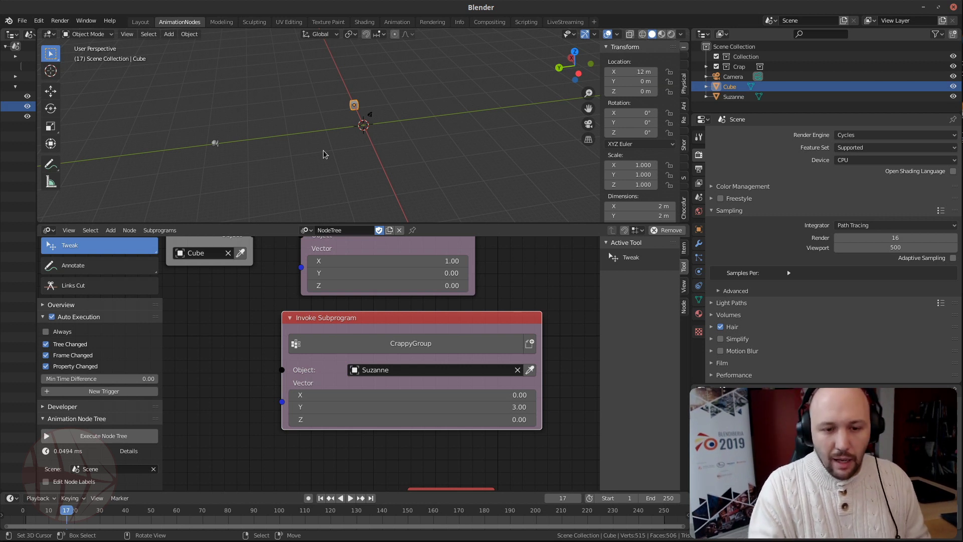
pyautogui.scroll(-3, 416, 357)
pyautogui.moveTo(417, 357); pyautogui.dragTo(396, 362, button='middle')
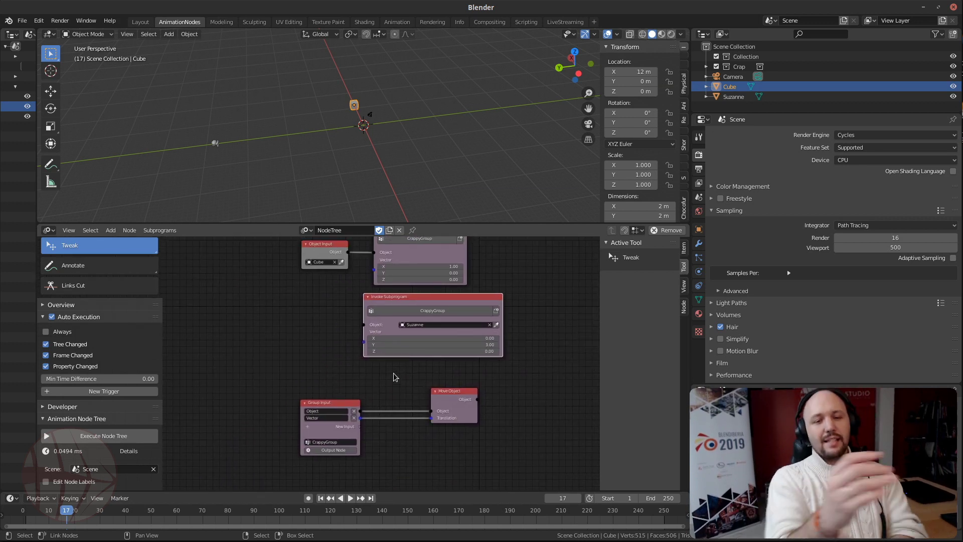
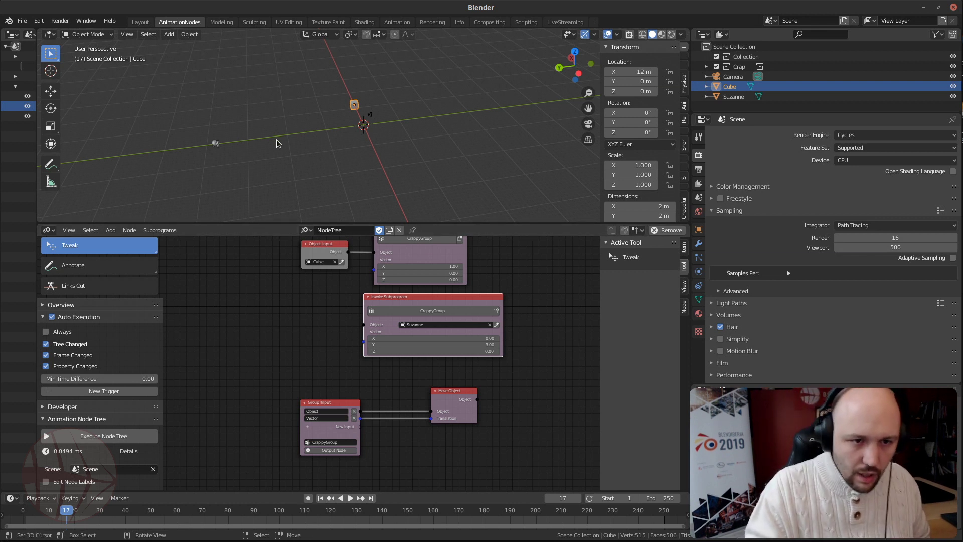
# Set the cube's X location to 0 m
pyautogui.scroll(1, 222, 149)
pyautogui.click(640, 74)
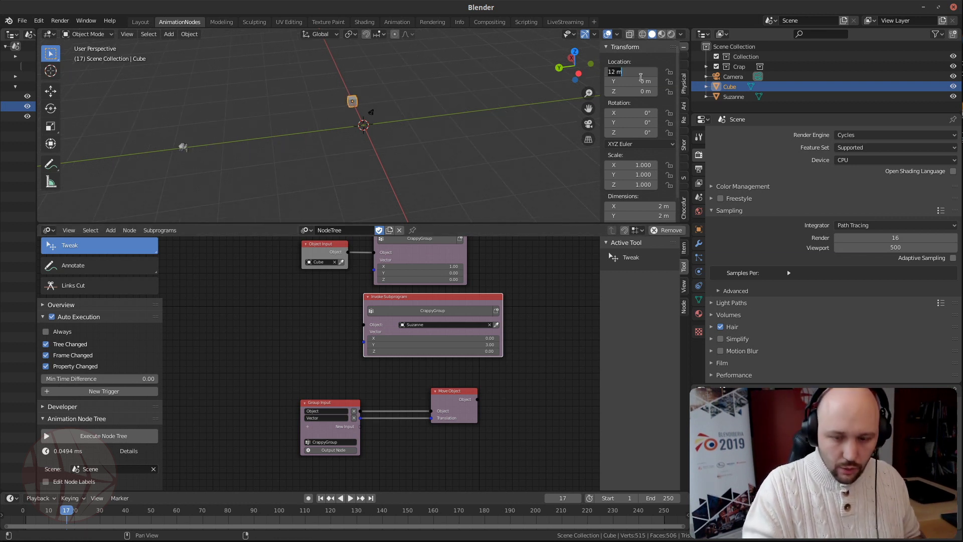
pyautogui.write('0')
pyautogui.press('Return')
# Select Suzanne in the viewport and set its Y location to 5 m
pyautogui.click(183, 147)
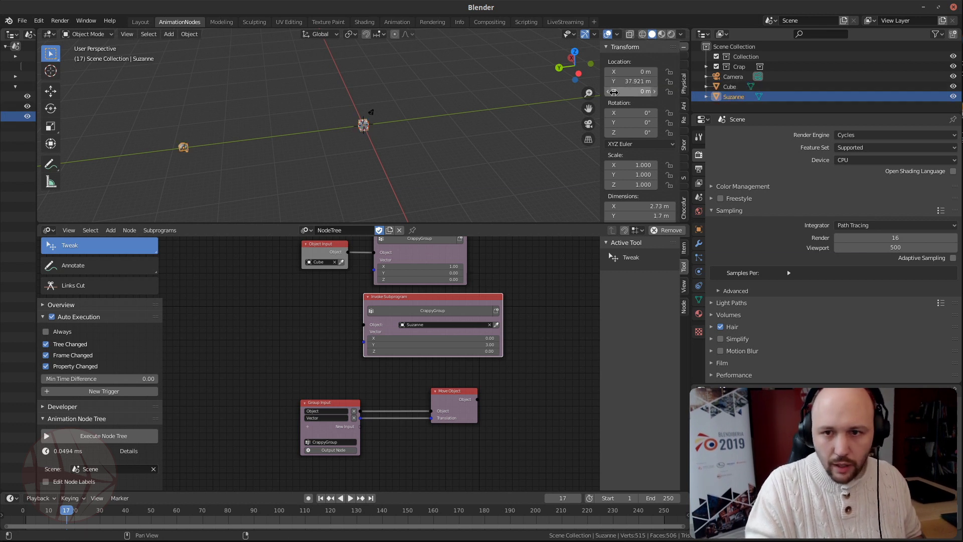
pyautogui.click(632, 81)
pyautogui.write('20')
pyautogui.press('Return')
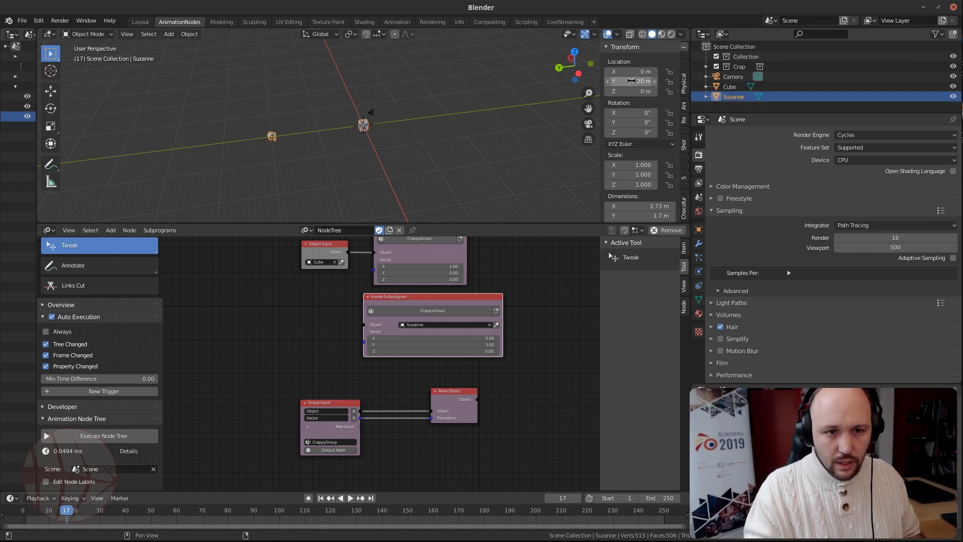
pyautogui.click(632, 81)
pyautogui.write('5')
pyautogui.press('Return')
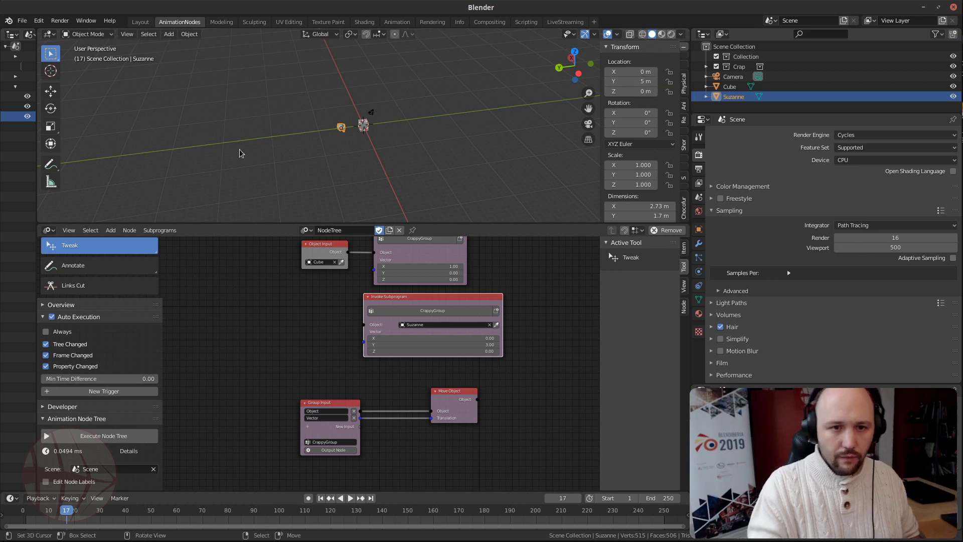
# Delete both CrappyGroup subprogram nodes and the Object Input node from the node tree
pyautogui.scroll(5, 240, 149)
pyautogui.press('x')
pyautogui.moveTo(490, 288); pyautogui.dragTo(497, 311, button='middle')
pyautogui.click(439, 252)
pyautogui.press('x')
pyautogui.click(334, 275)
pyautogui.press('x')
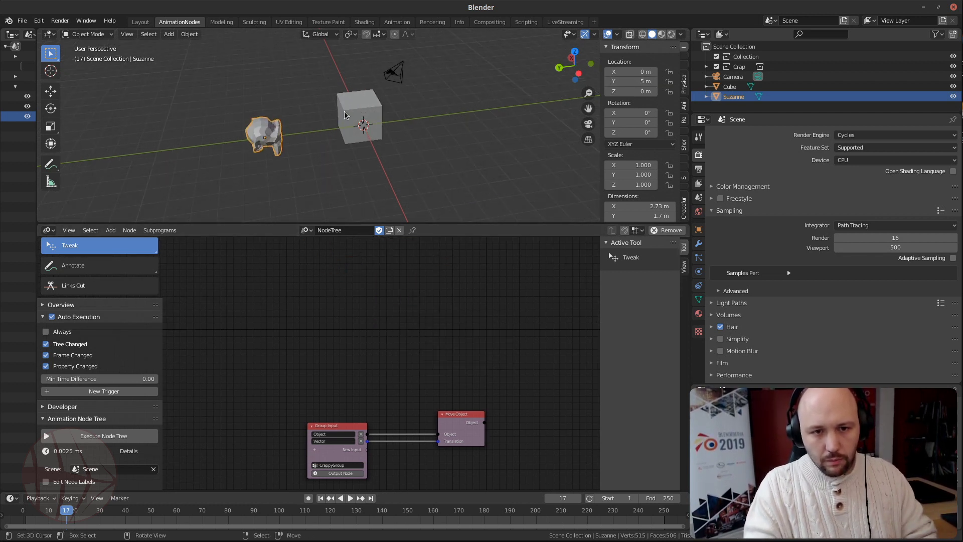
# Select the cube and return its X location to 0 m
pyautogui.click(359, 115)
pyautogui.click(637, 73)
pyautogui.write('0')
pyautogui.press('Return')
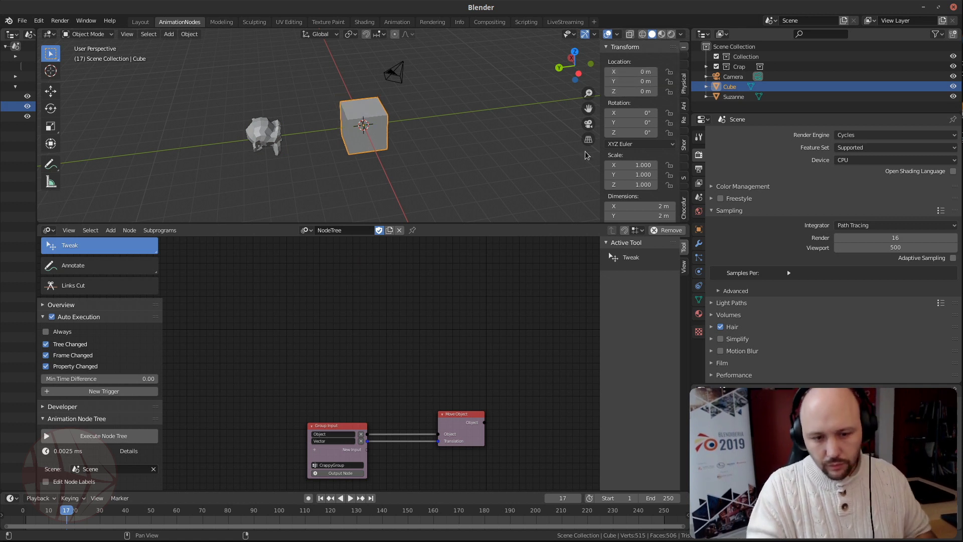
# Delete the remaining Group Input and Move Object nodes to empty the node tree
pyautogui.moveTo(331, 402); pyautogui.dragTo(218, 347, button='middle')
pyautogui.moveTo(190, 316); pyautogui.dragTo(378, 440)
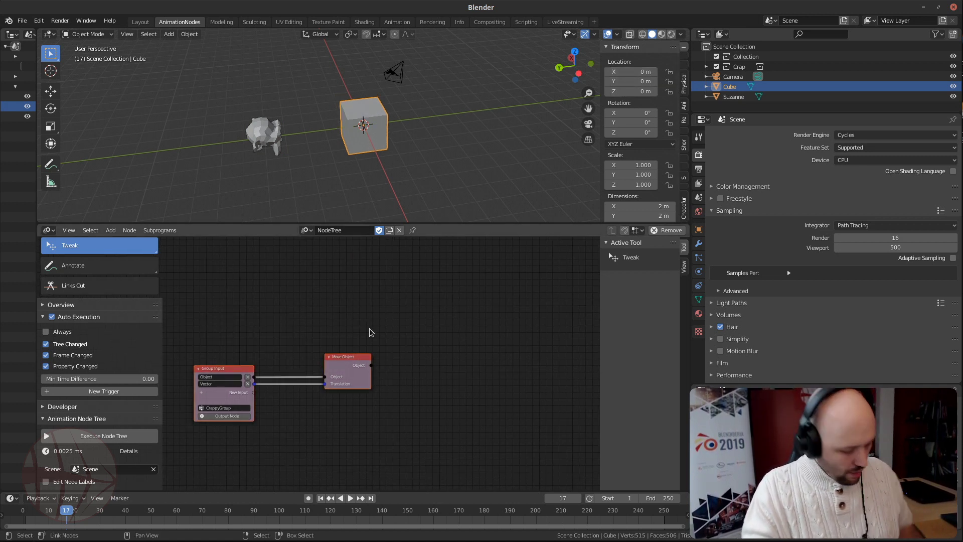
pyautogui.press('x')
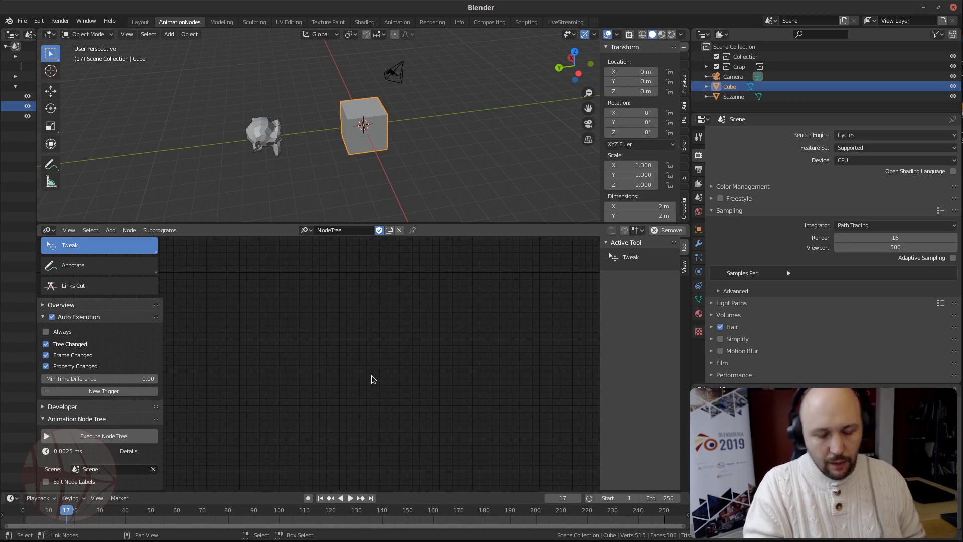
# Add a cone mesh to the scene at the world origin
pyautogui.moveTo(413, 143); pyautogui.dragTo(391, 144, button='middle')
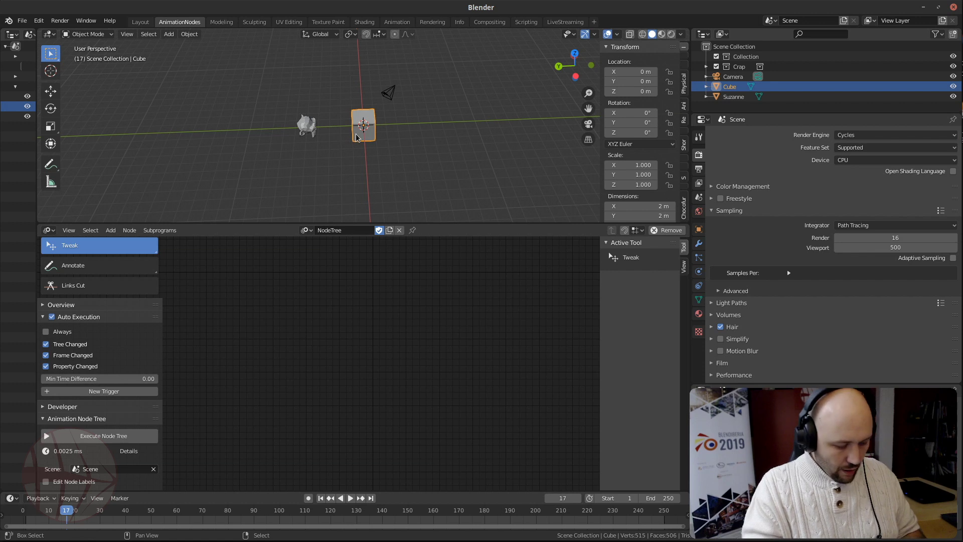
pyautogui.hotkey('shift', 'a')
pyautogui.moveTo(423, 123)
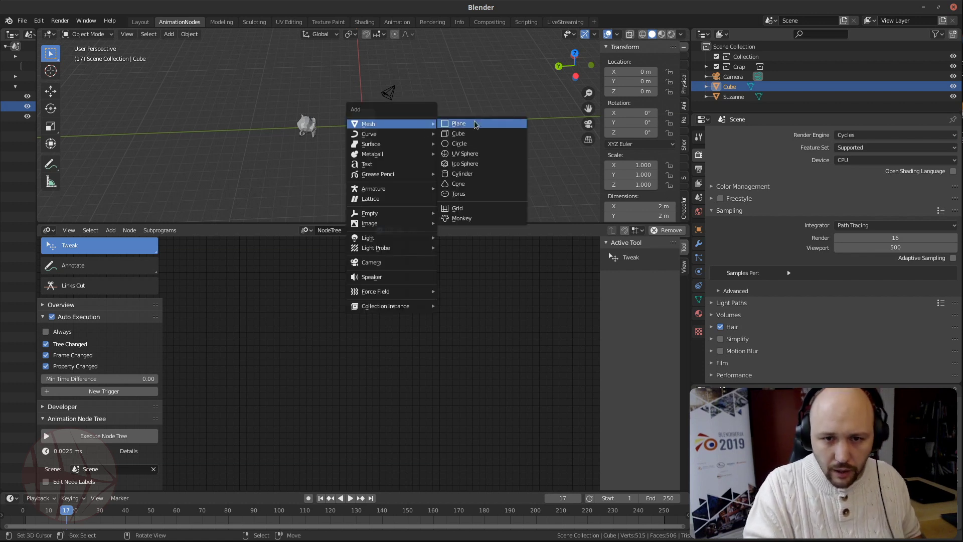
pyautogui.click(475, 184)
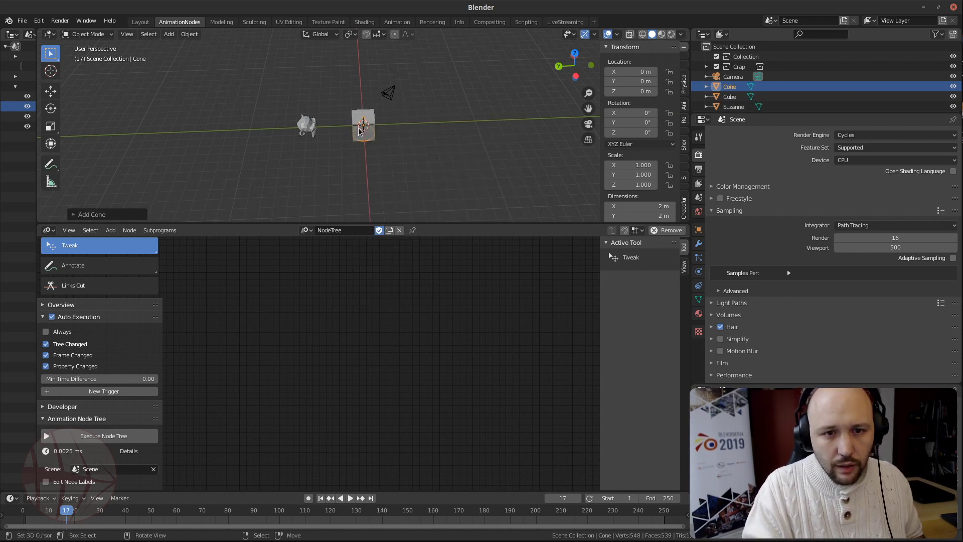
# Move the cone along the Y axis to about -5.36 m, beside the cube
pyautogui.press('g')
pyautogui.press('y')
pyautogui.click(420, 133)
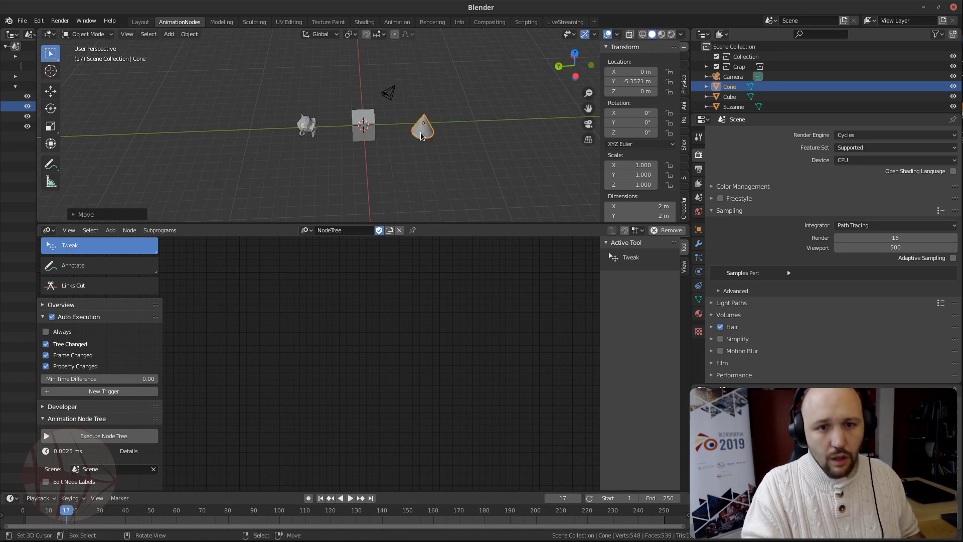
pyautogui.scroll(3, 299, 135)
pyautogui.moveTo(300, 134); pyautogui.dragTo(276, 126, button='middle')
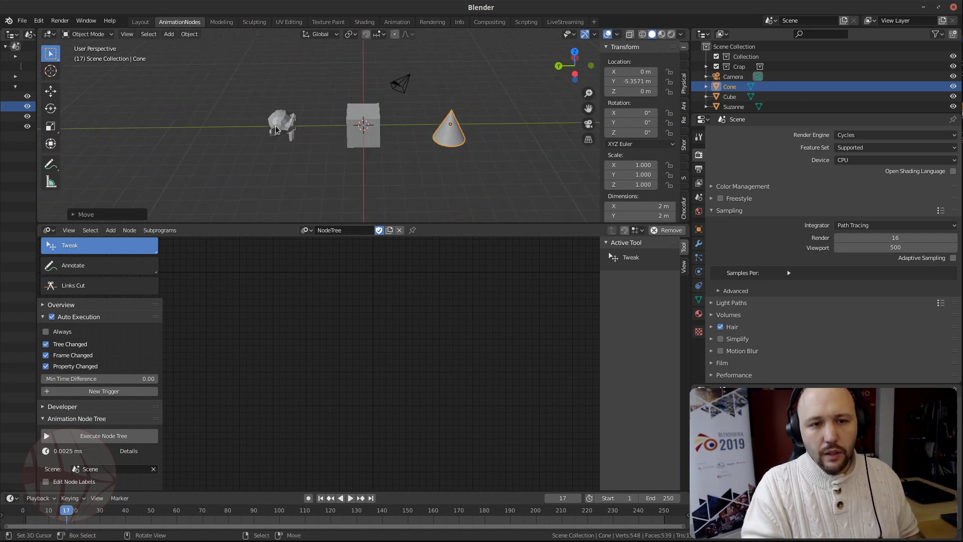
# Hide the camera in the scene
pyautogui.moveTo(330, 143); pyautogui.dragTo(662, 103, button='middle')
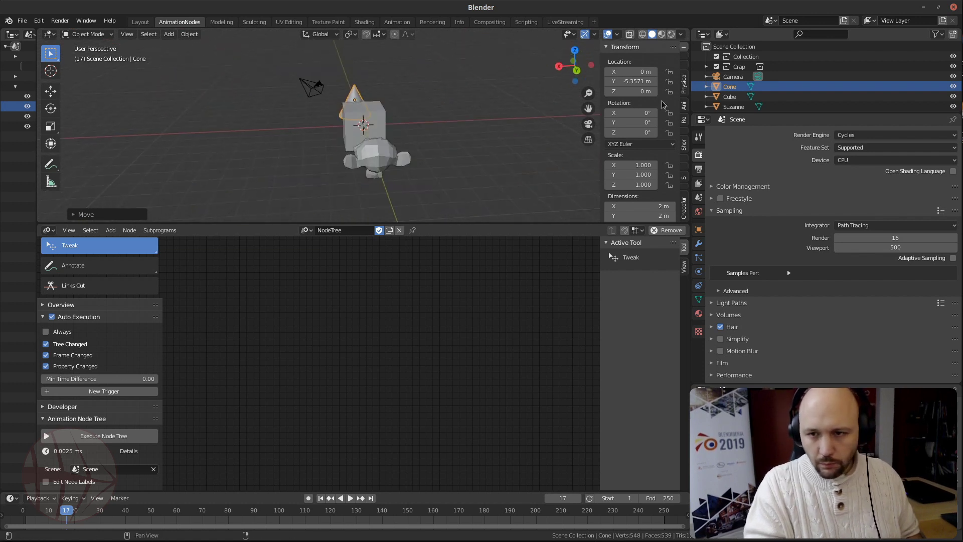
pyautogui.click(953, 76)
pyautogui.moveTo(532, 101); pyautogui.dragTo(459, 121, button='middle')
# Rotate Suzanne 90° around the global Z axis
pyautogui.click(456, 122)
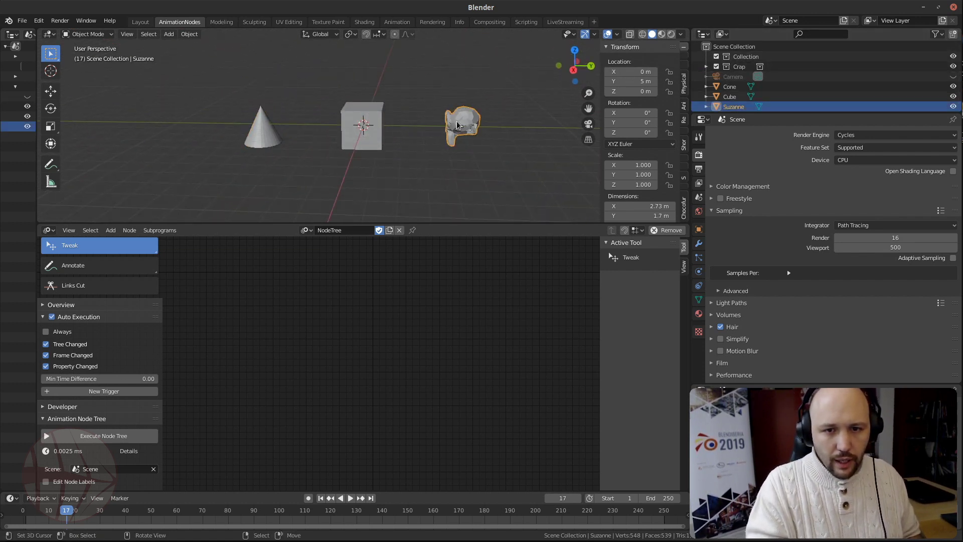
pyautogui.write('rz')
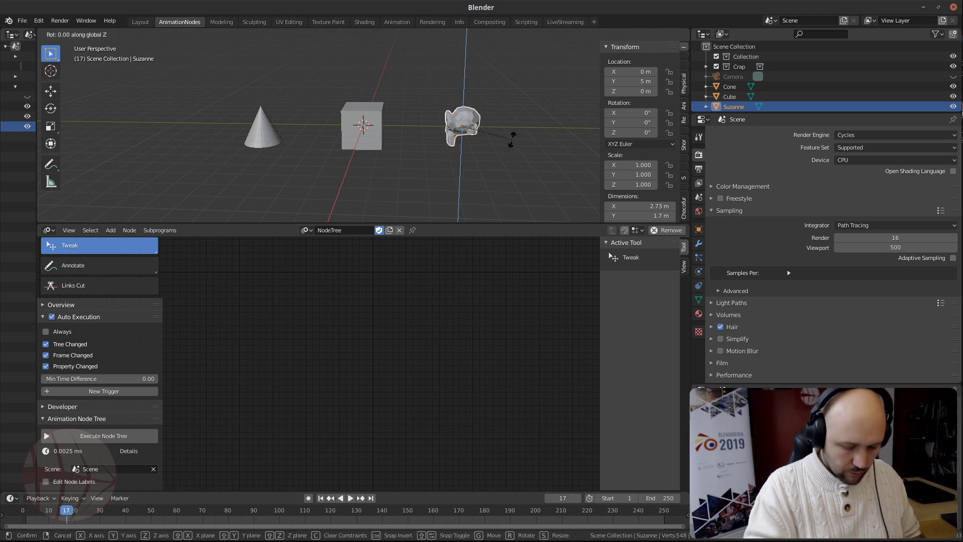
pyautogui.write('90')
pyautogui.press('Return')
pyautogui.scroll(2, 530, 120)
pyautogui.moveTo(505, 133)
pyautogui.mouseDown(button='middle')
pyautogui.moveTo(531, 120)
pyautogui.moveTo(511, 123)
pyautogui.mouseUp(button='middle')
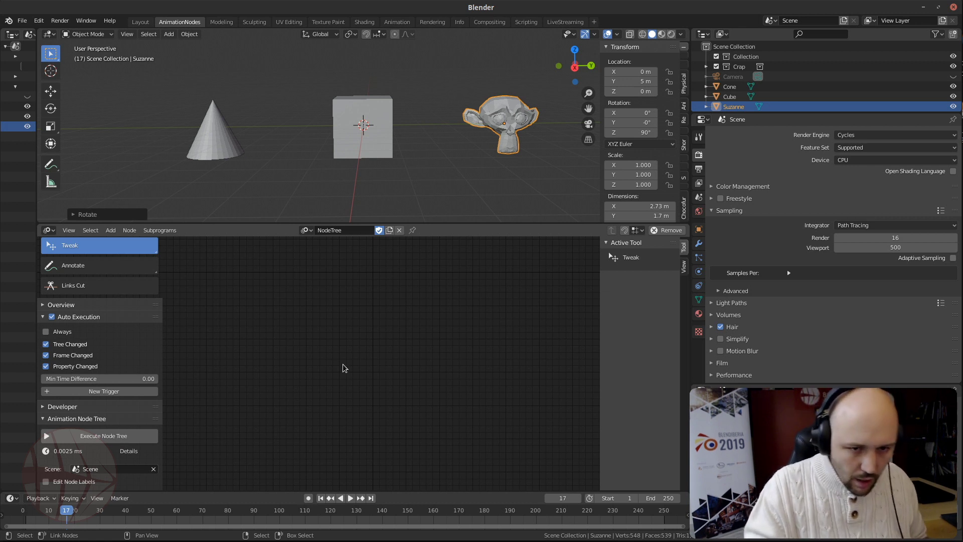
# Add a Loop subprogram input node to the empty node tree
pyautogui.hotkey('shift', 'a')
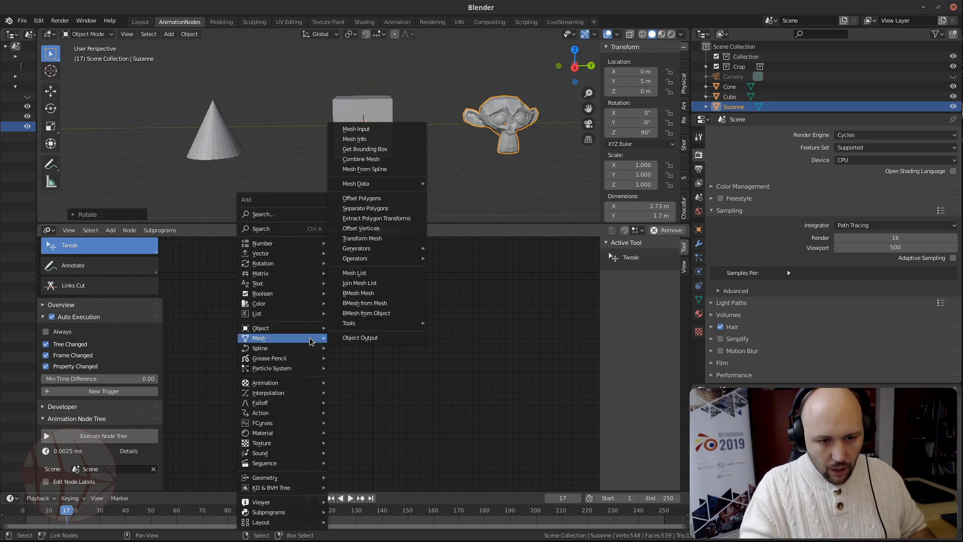
pyautogui.moveTo(292, 512)
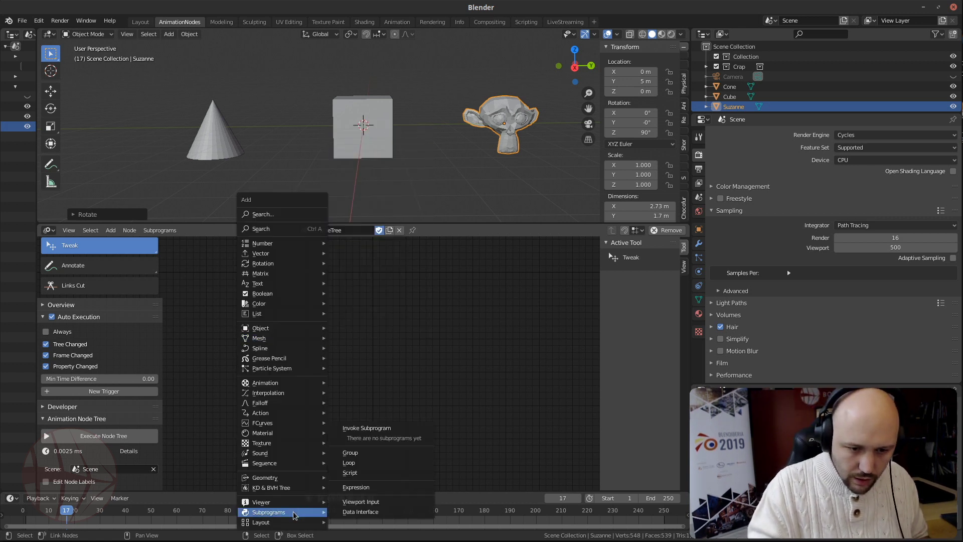
pyautogui.click(359, 462)
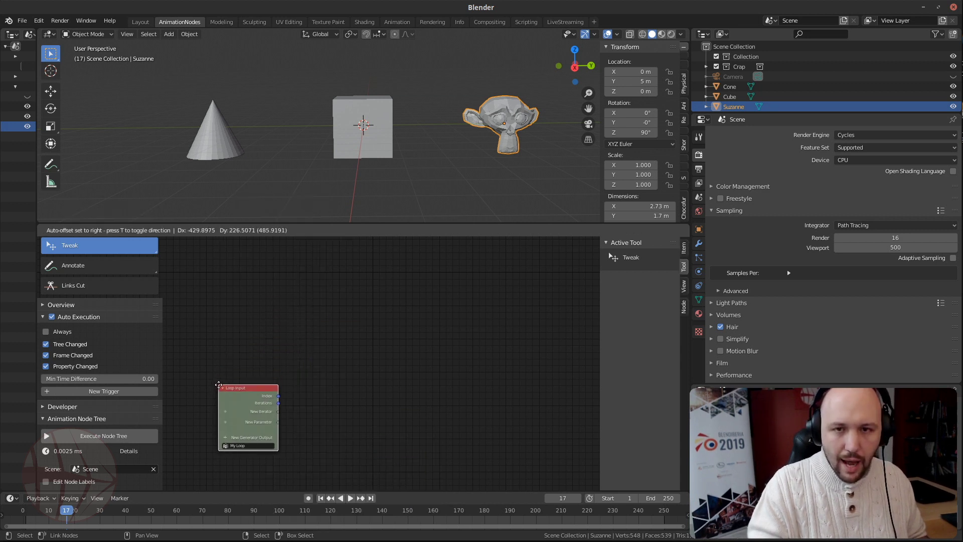
pyautogui.click(237, 388)
pyautogui.scroll(2, 265, 396)
pyautogui.scroll(1, 265, 400)
# Rename the loop subprogram as CrappyLoop
pyautogui.click(284, 391)
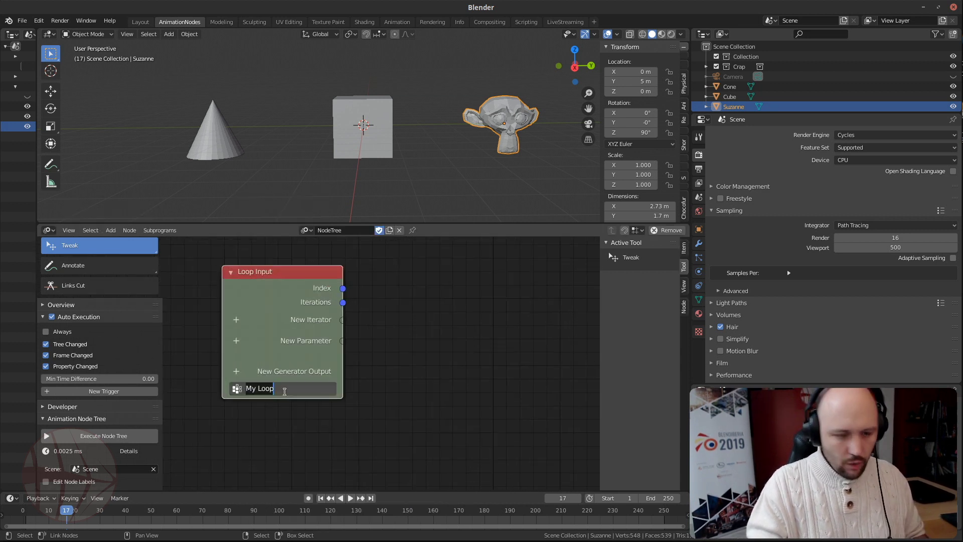
pyautogui.write('CrappyLoop')
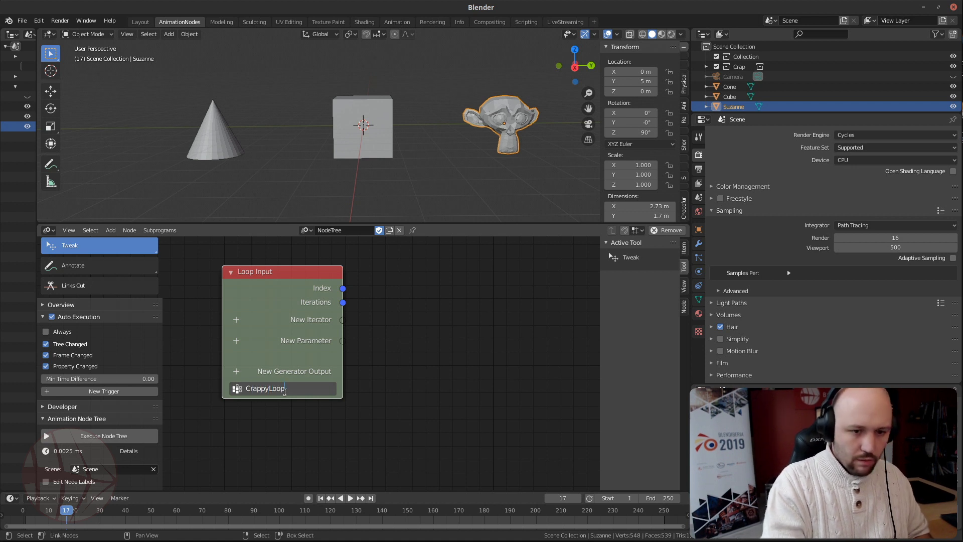
pyautogui.write('p')
pyautogui.press('Return')
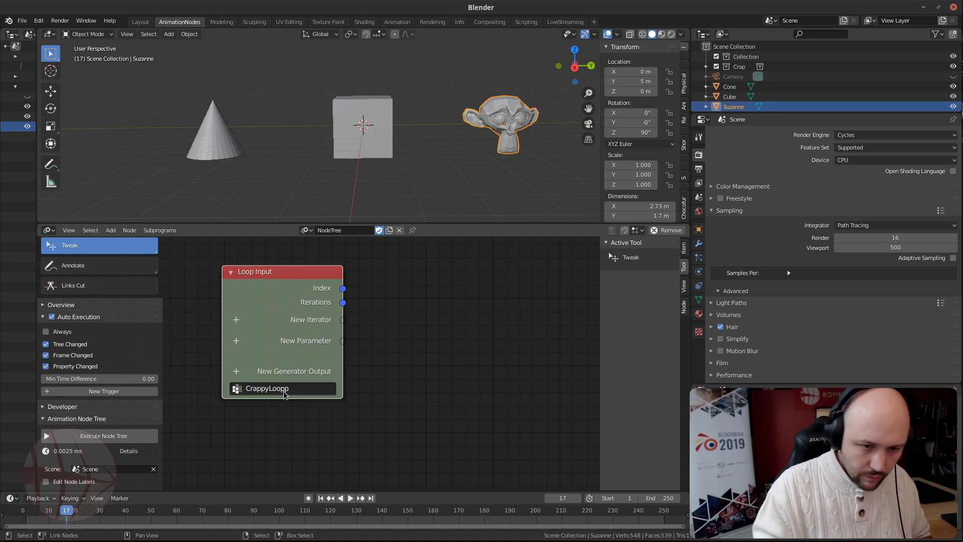
pyautogui.click(286, 392)
pyautogui.click(291, 393)
pyautogui.press('BackSpace')
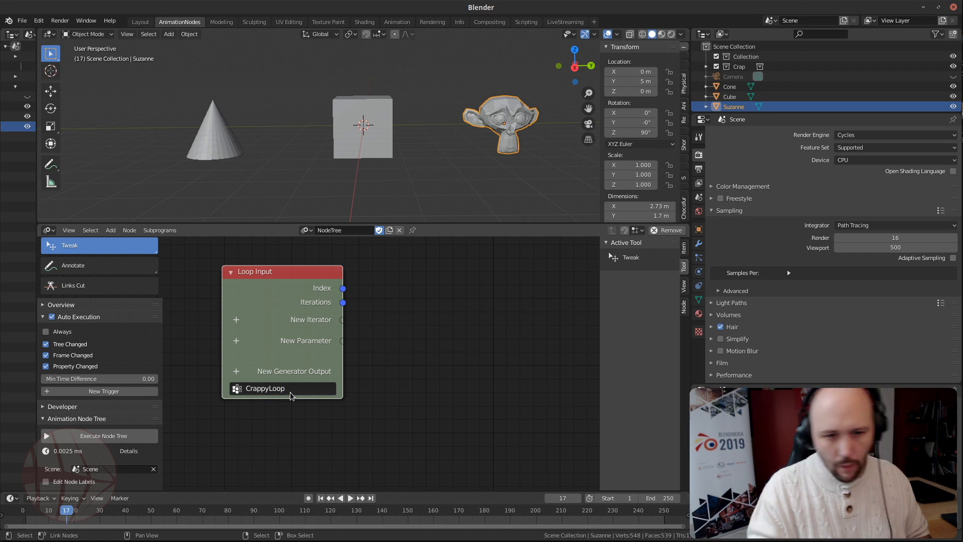
pyautogui.press('Return')
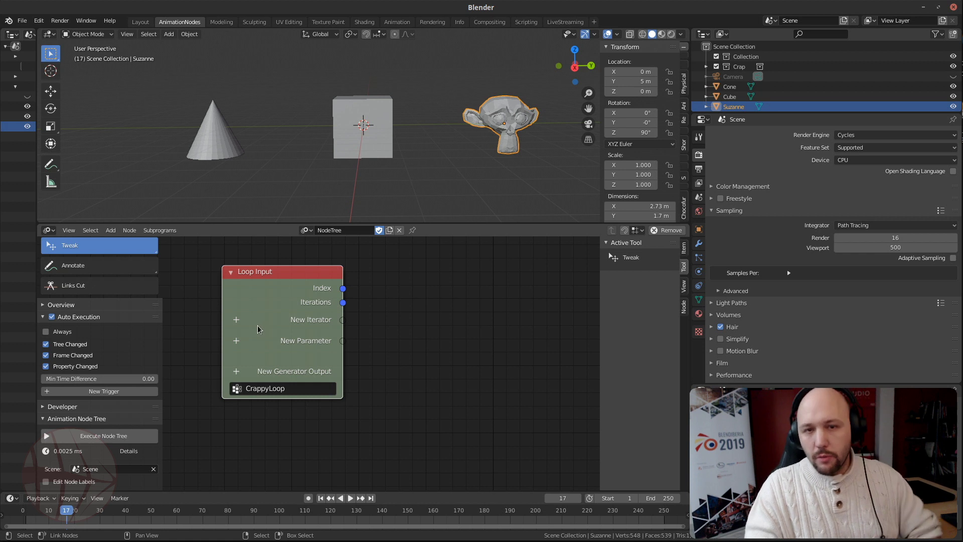
pyautogui.click(236, 319)
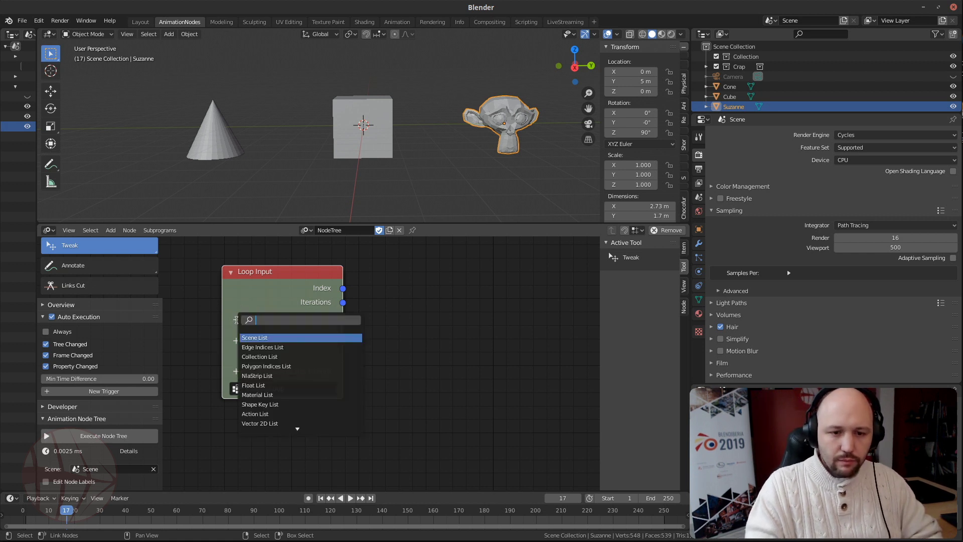
pyautogui.write('object')
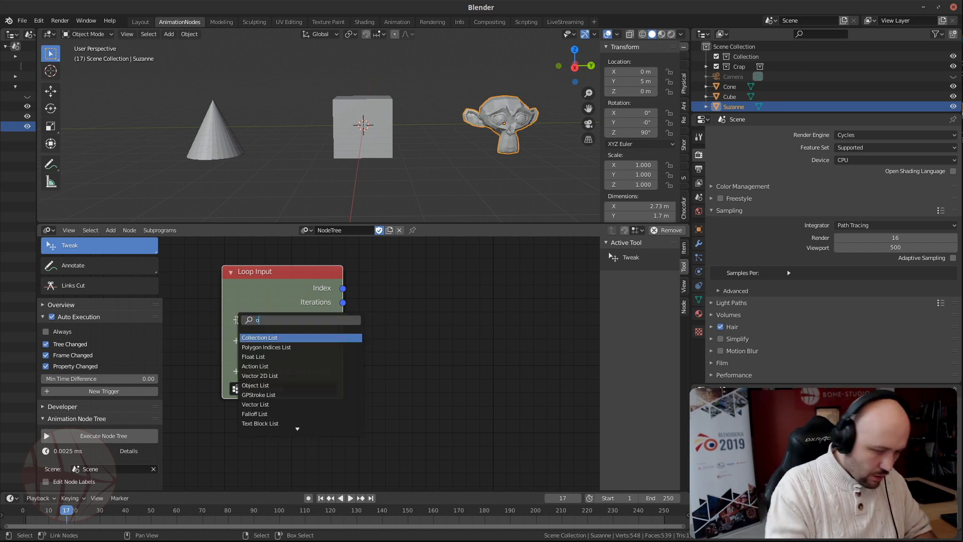
pyautogui.press('Return')
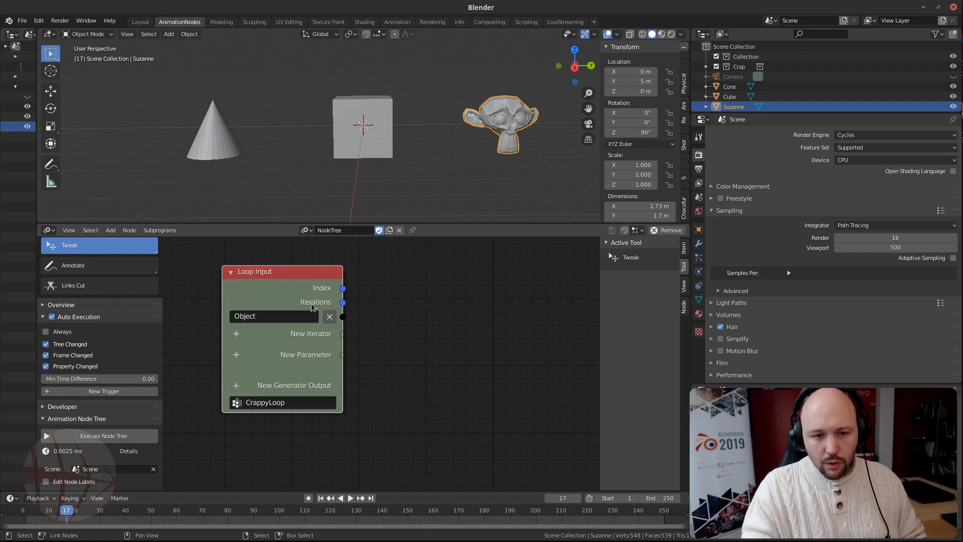
pyautogui.click(329, 316)
# Add an Object List iterator to the Loop Input node
pyautogui.click(237, 321)
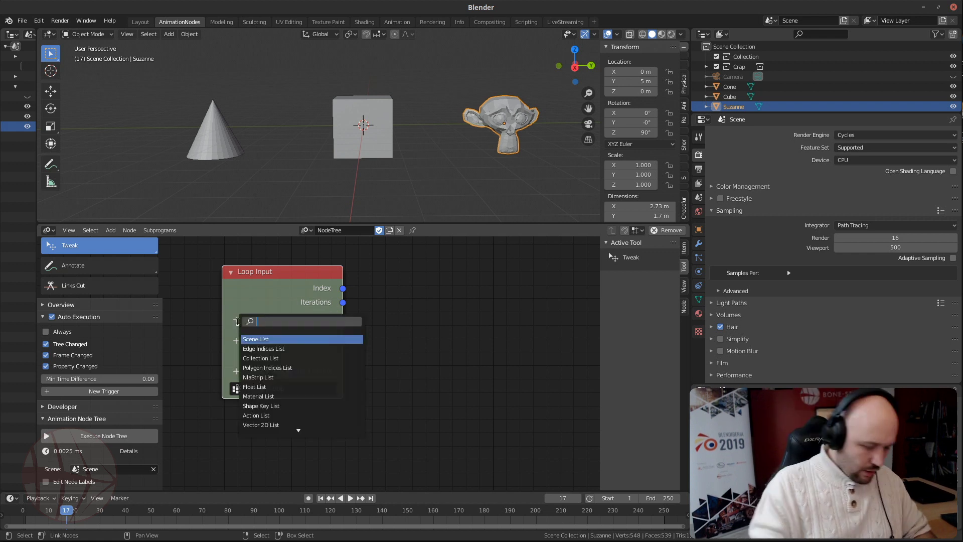
pyautogui.write('objec')
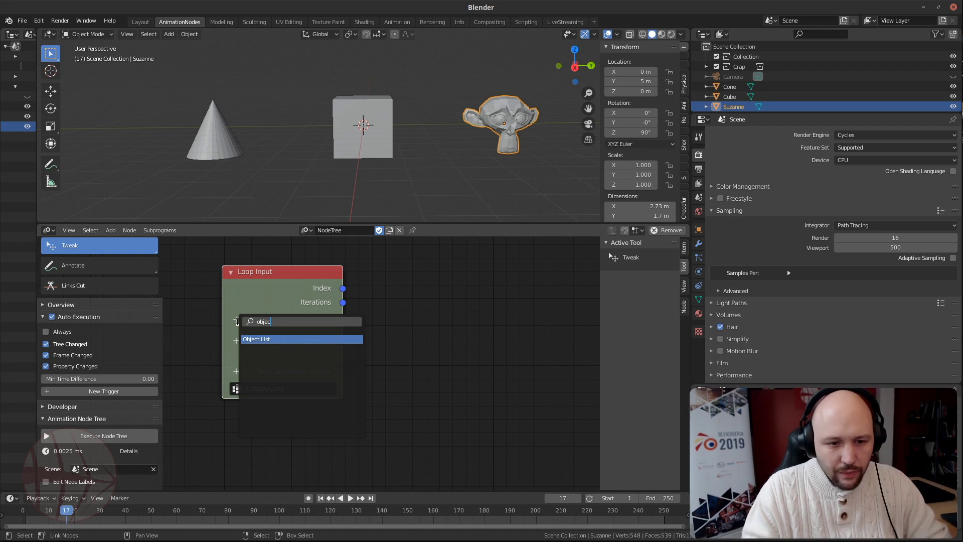
pyautogui.click(272, 339)
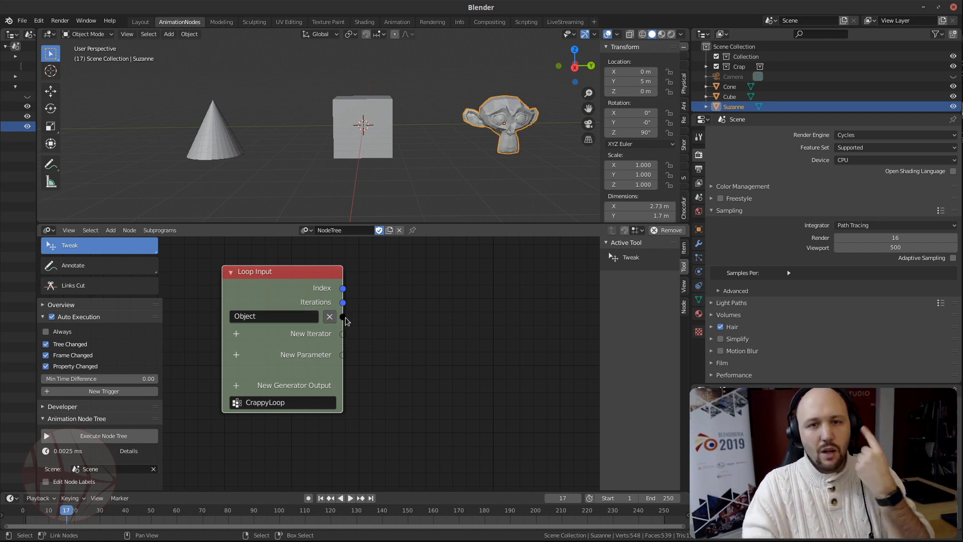
# Add a Vector parameter to the Loop Input node
pyautogui.scroll(-4, 345, 317)
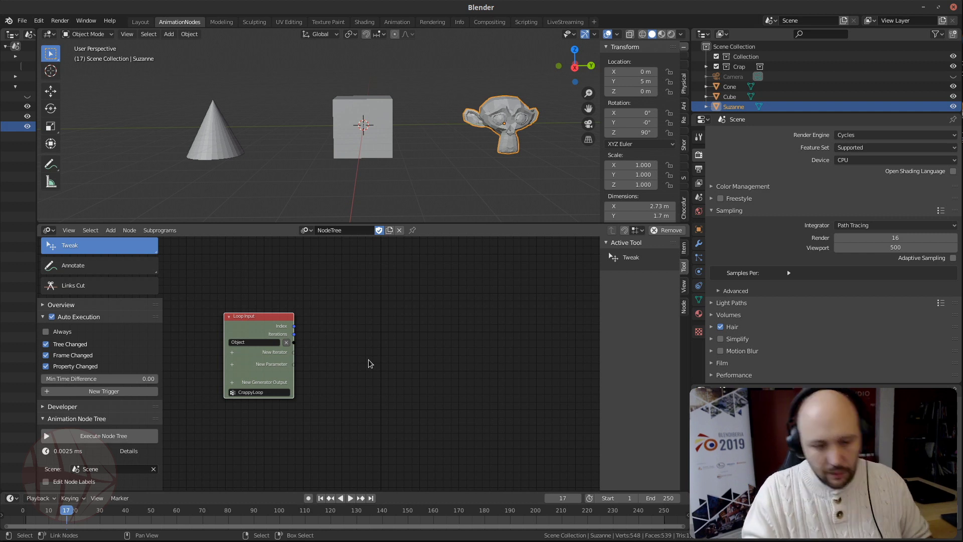
pyautogui.scroll(4, 275, 385)
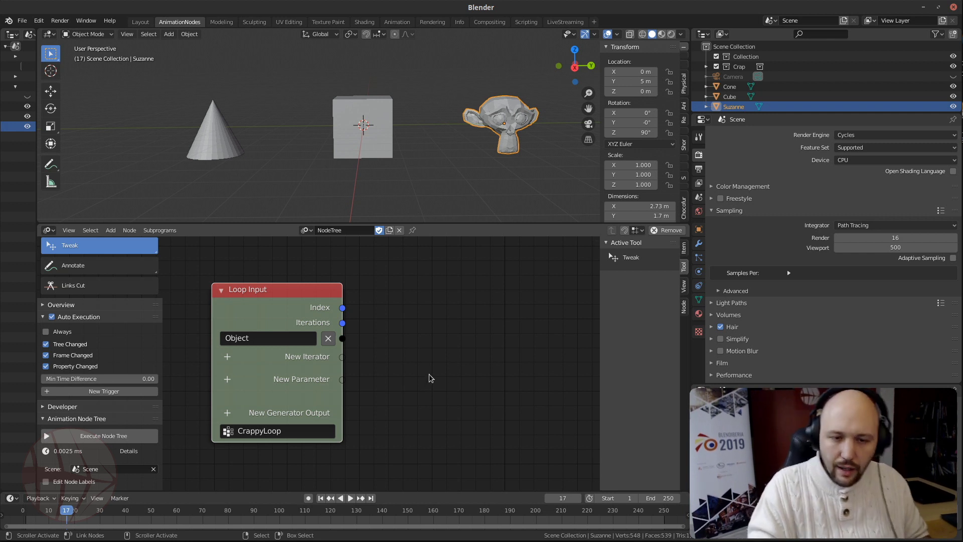
pyautogui.click(227, 379)
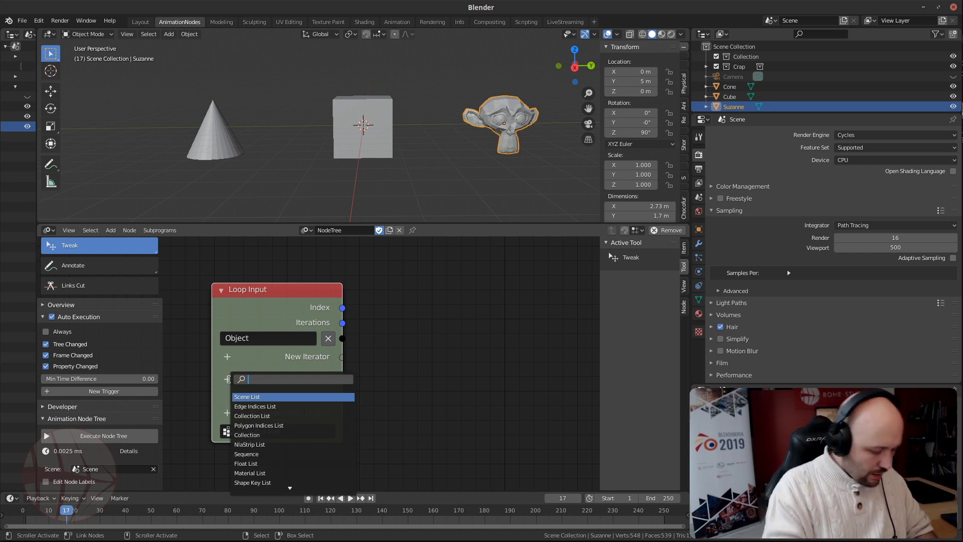
pyautogui.write('vec')
pyautogui.press('Down')
pyautogui.press('Down')
pyautogui.press('Down')
pyautogui.press('Return')
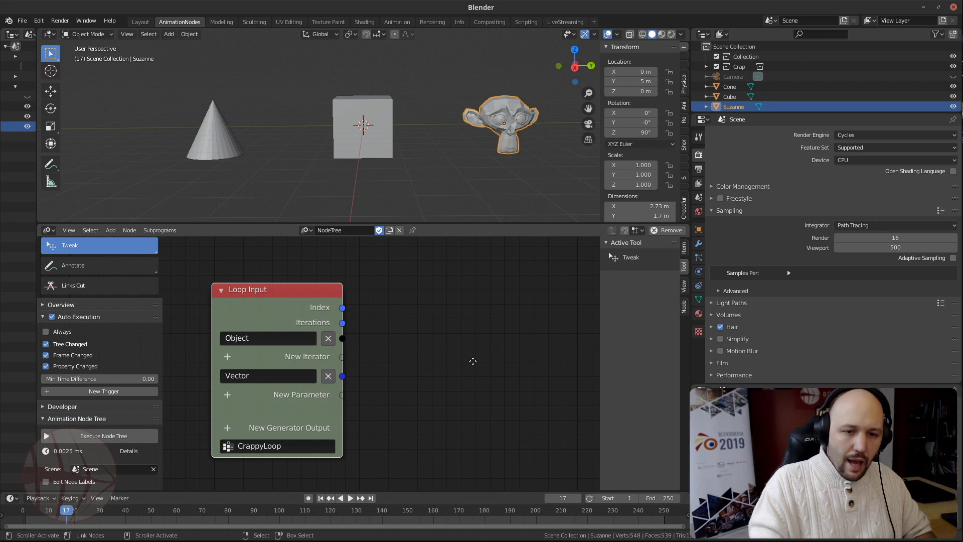
# Add a Move Object node beside the Loop Input node
pyautogui.moveTo(472, 361); pyautogui.dragTo(449, 368, button='middle')
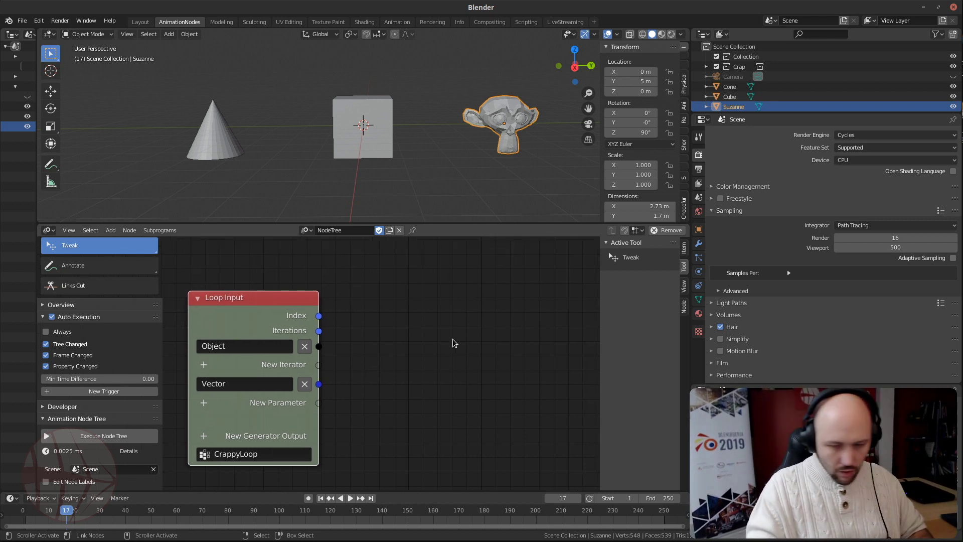
pyautogui.hotkey('ctrl', 'a')
pyautogui.write('move')
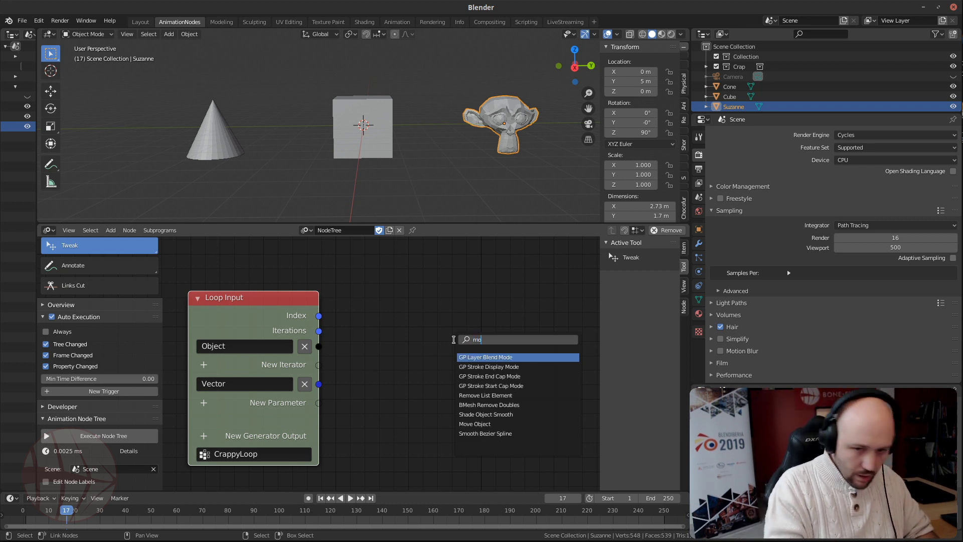
pyautogui.press('Down')
pyautogui.press('Down')
pyautogui.press('Return')
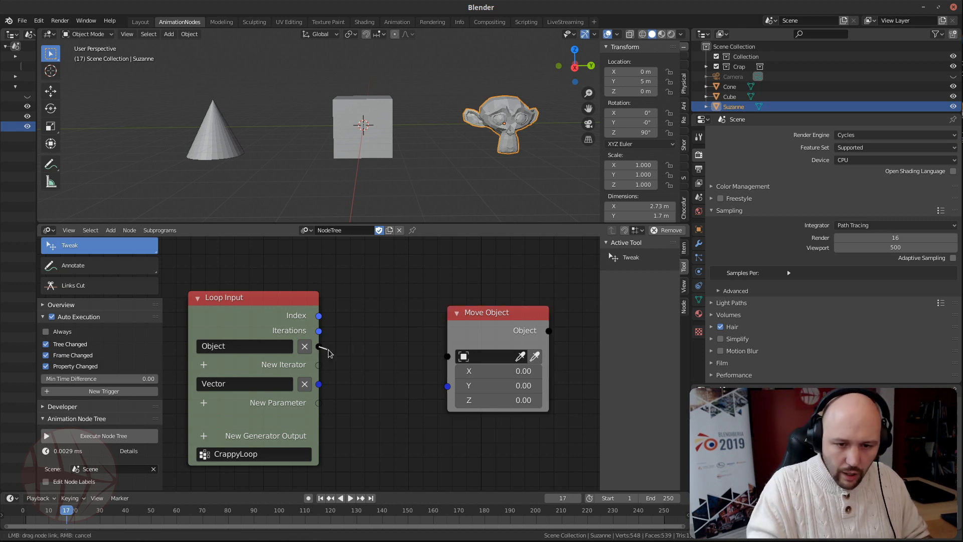
# Connect the loop's Object iterator and Vector parameter to the Object and Translation inputs of the Move Object node
pyautogui.moveTo(319, 346); pyautogui.dragTo(450, 358)
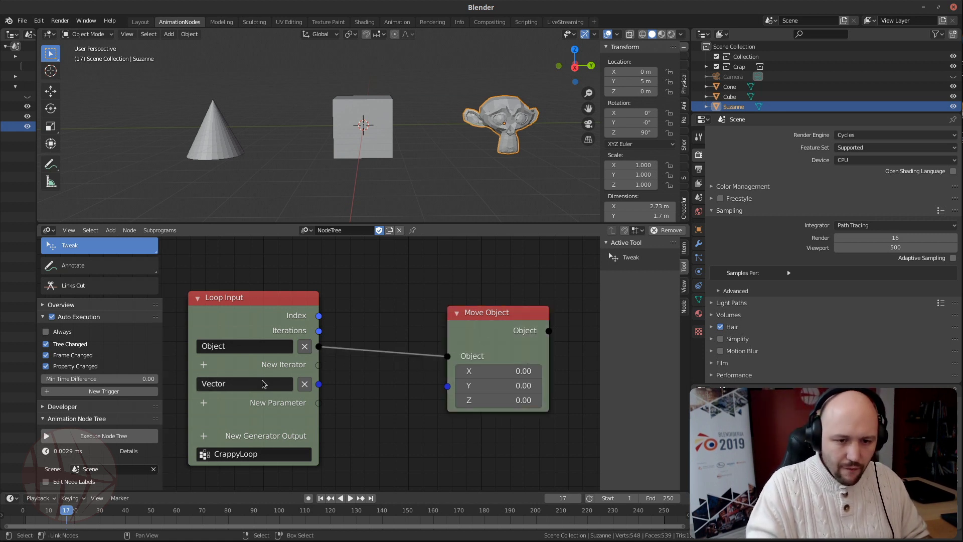
pyautogui.moveTo(319, 384); pyautogui.dragTo(448, 385)
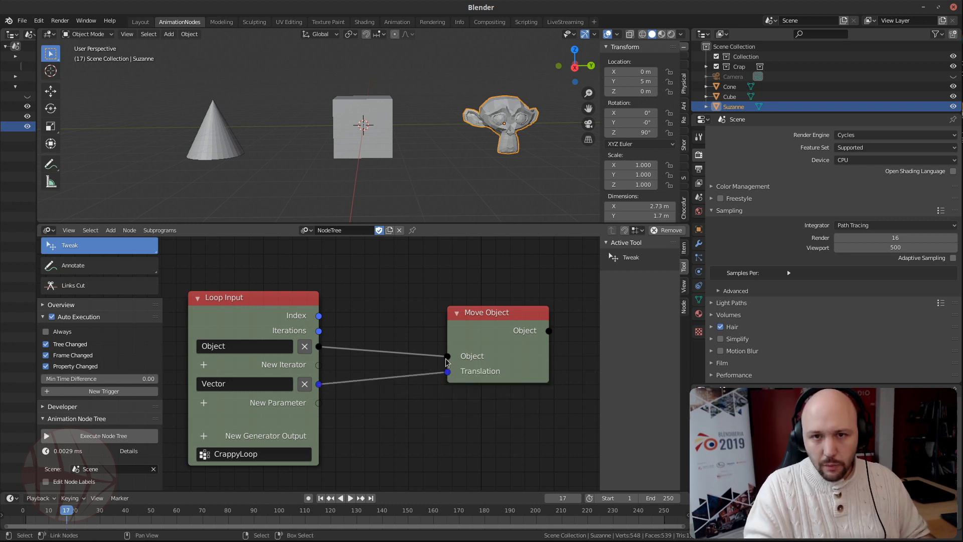
pyautogui.scroll(-2, 446, 359)
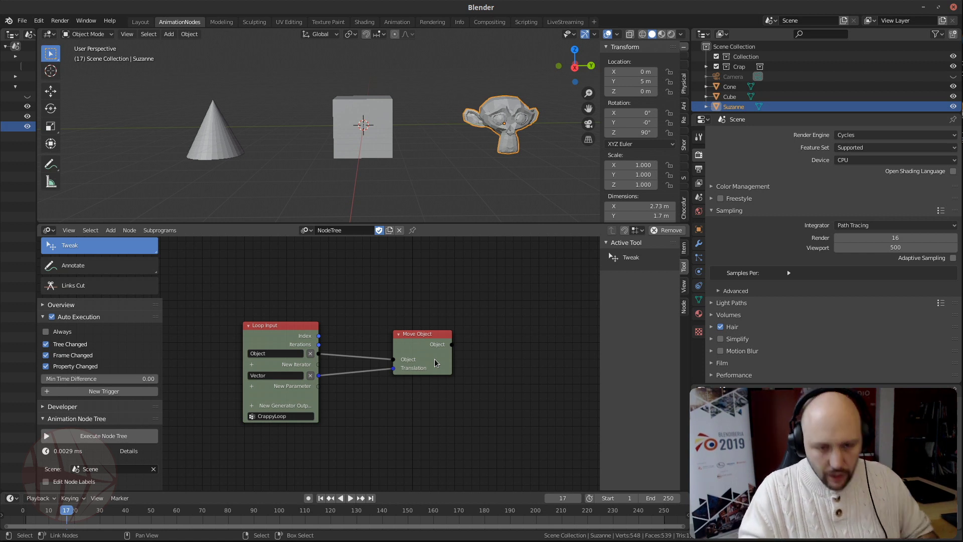
pyautogui.moveTo(370, 285); pyautogui.dragTo(383, 334, button='middle')
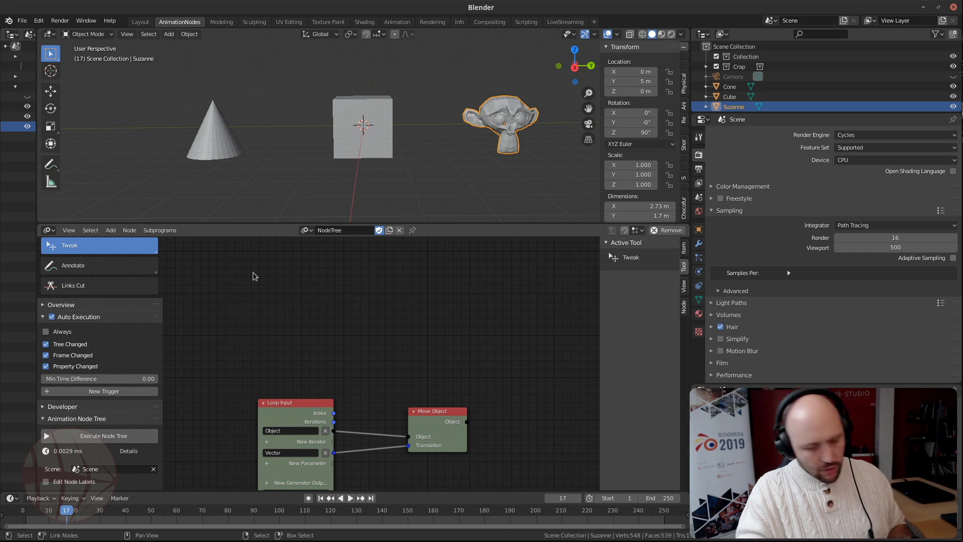
pyautogui.hotkey('shift', 'a')
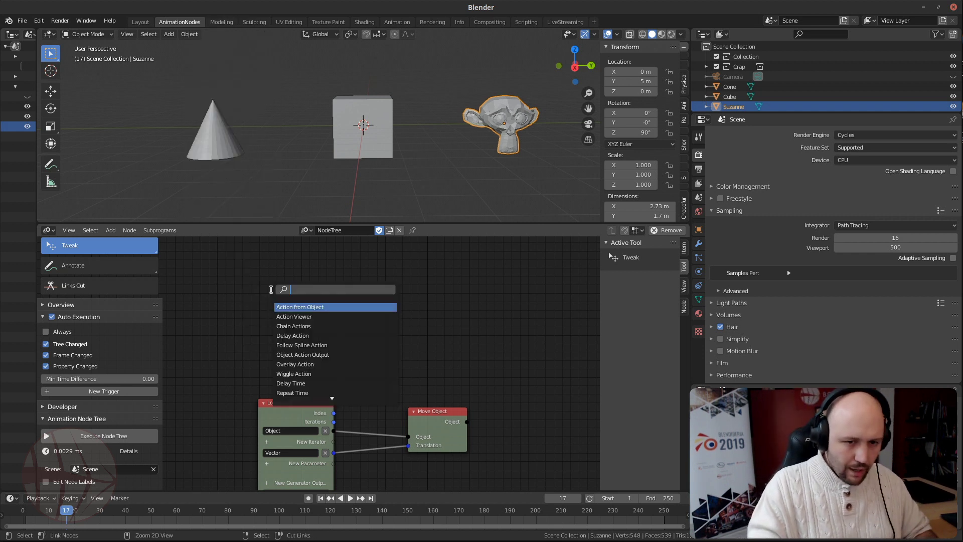
pyautogui.hotkey('ctrl', 'a')
pyautogui.write('objec')
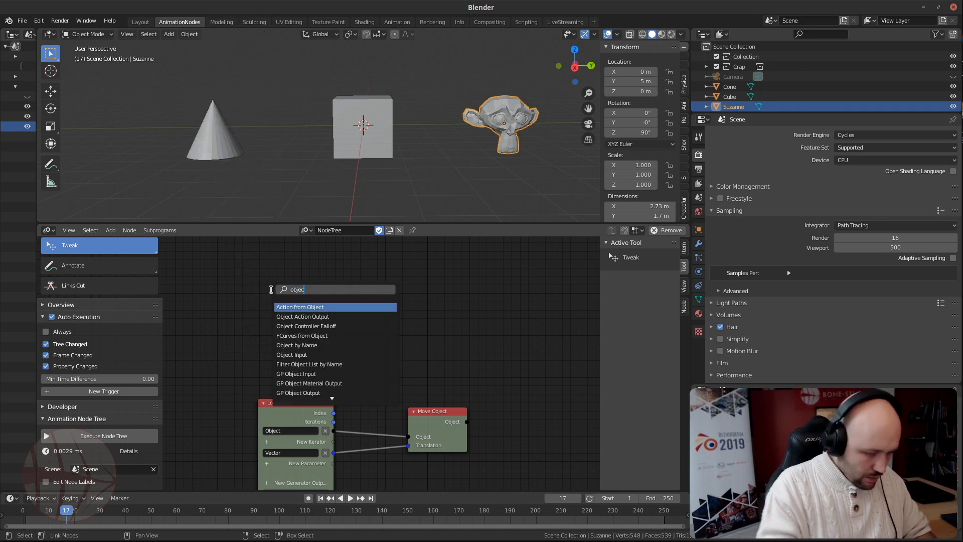
pyautogui.press('Escape')
# Add an Object Input node and duplicate it twice to stack three of them above the Loop Input node
pyautogui.hotkey('shift', 'a')
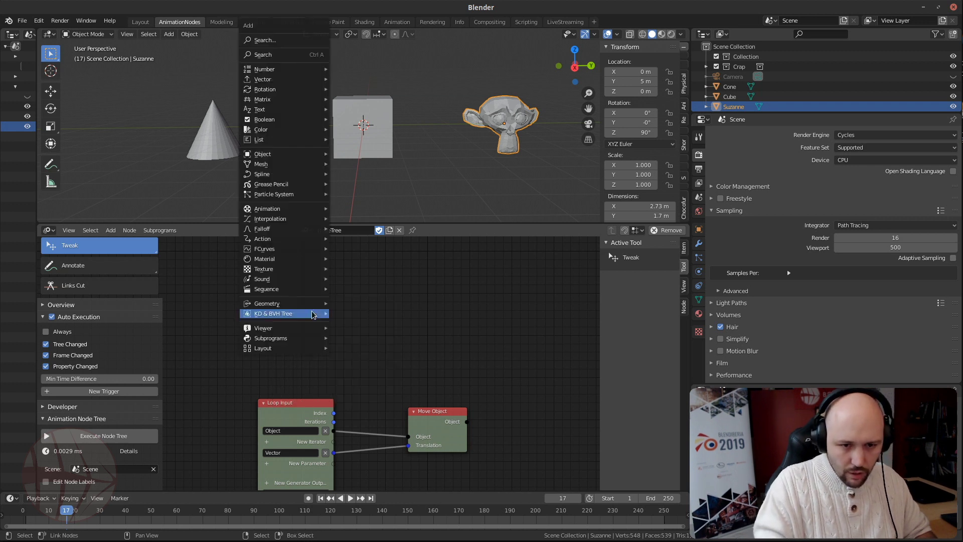
pyautogui.moveTo(301, 153)
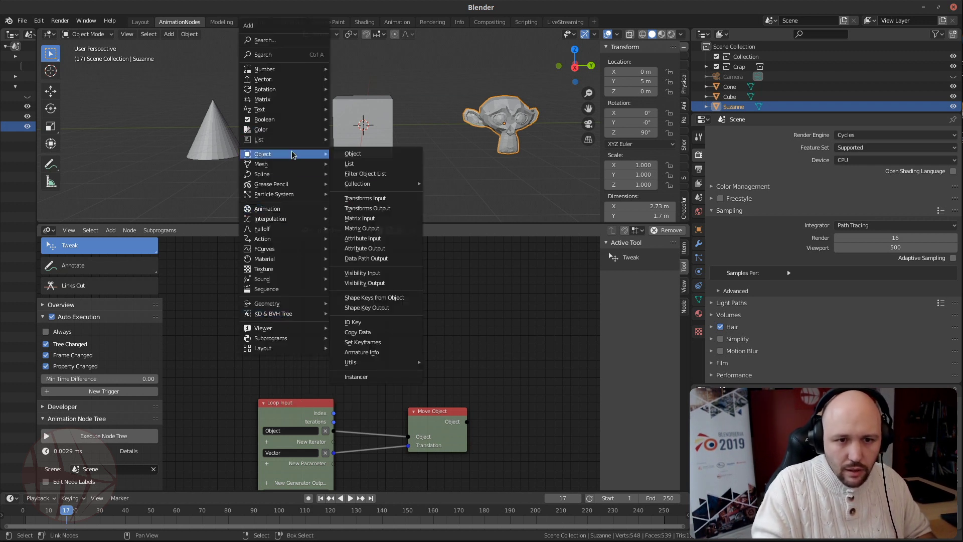
pyautogui.click(371, 158)
pyautogui.scroll(2, 269, 324)
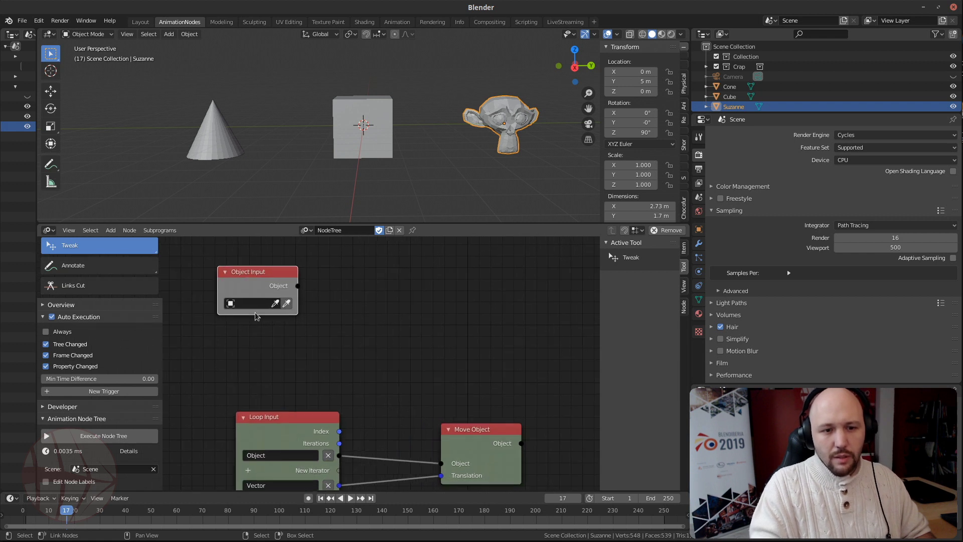
pyautogui.click(256, 270)
pyautogui.hotkey('shift', 'd')
pyautogui.click(255, 322)
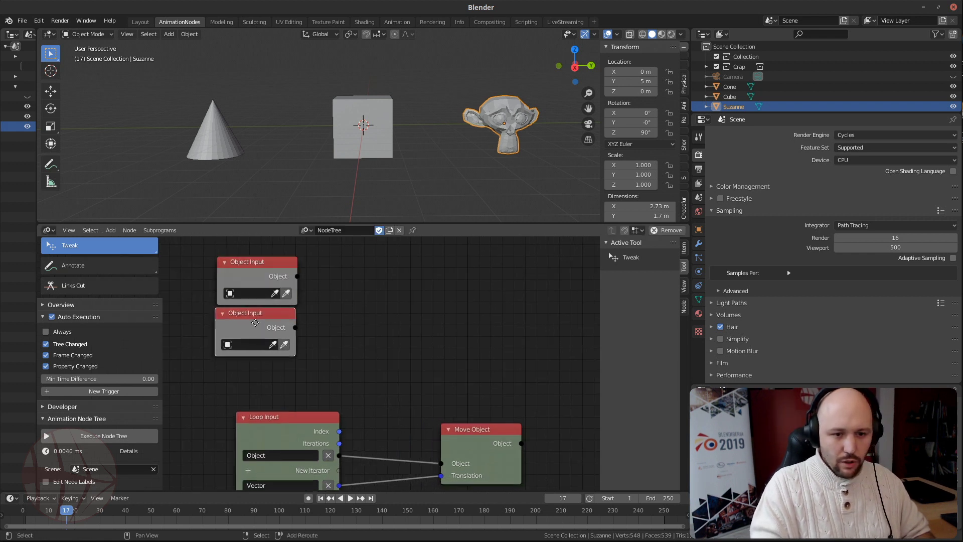
pyautogui.hotkey('shift', 'd')
pyautogui.click(257, 372)
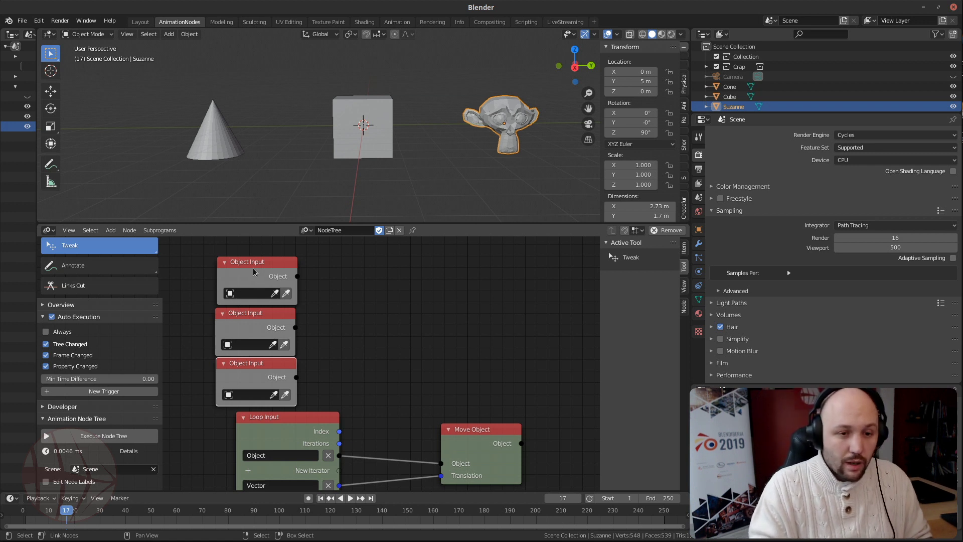
pyautogui.moveTo(253, 267); pyautogui.dragTo(250, 261)
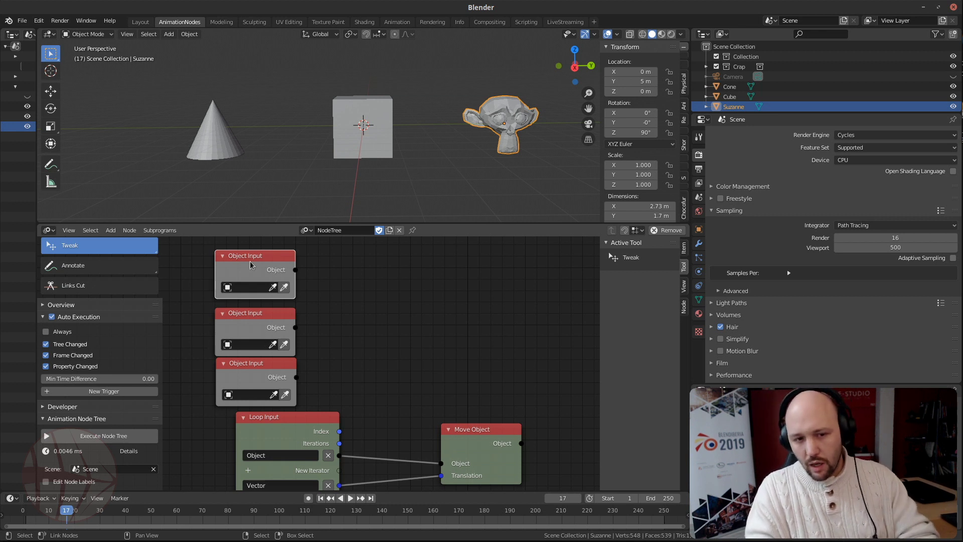
# Delete the three Object Input nodes
pyautogui.press('x')
pyautogui.click(253, 336)
pyautogui.press('x')
pyautogui.click(254, 367)
pyautogui.press('x')
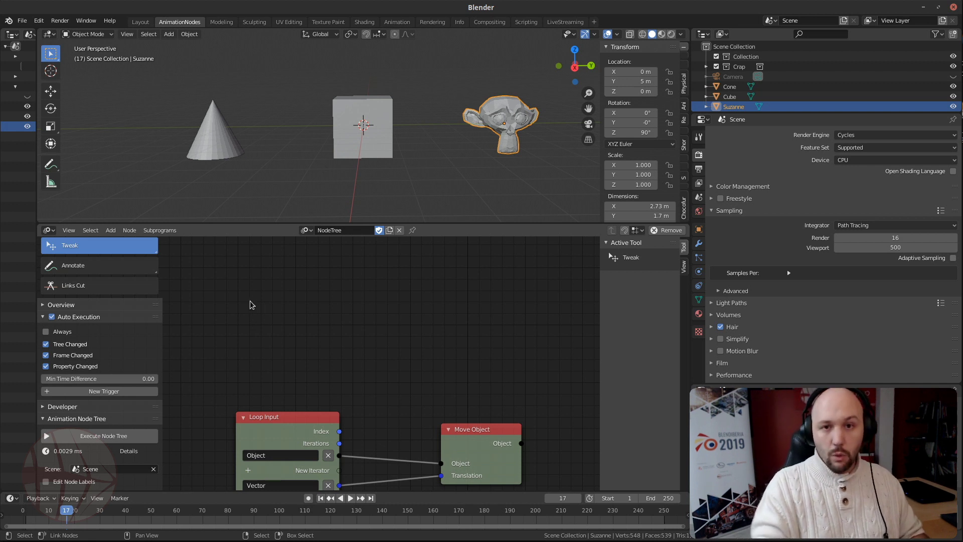
# Add a Create Object List node above the Loop Input node and give it a third input
pyautogui.hotkey('shift', 'a')
pyautogui.moveTo(250, 301)
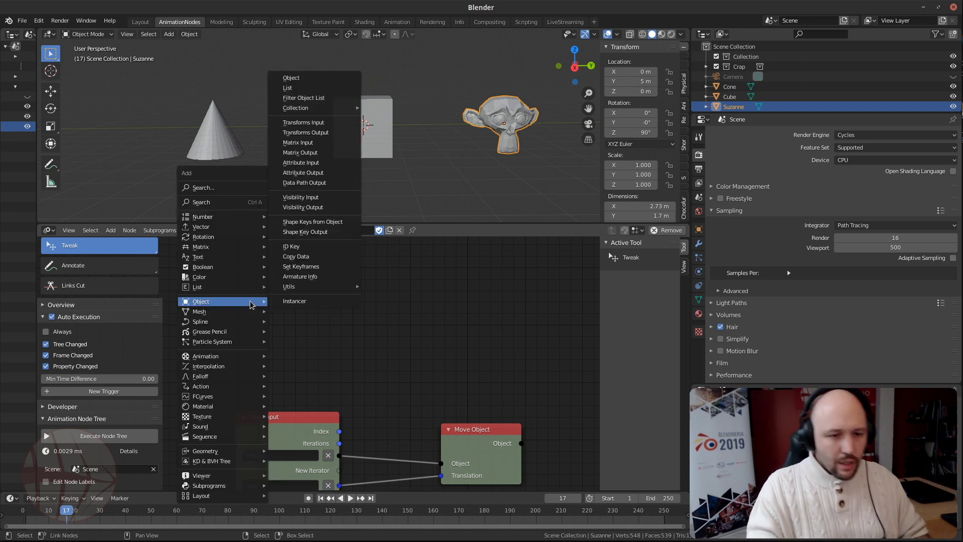
pyautogui.click(304, 88)
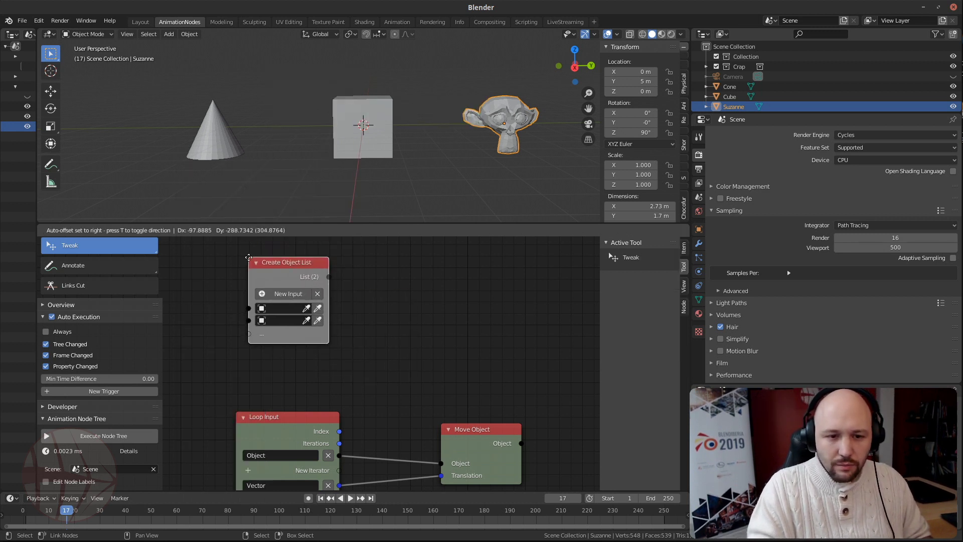
pyautogui.click(250, 253)
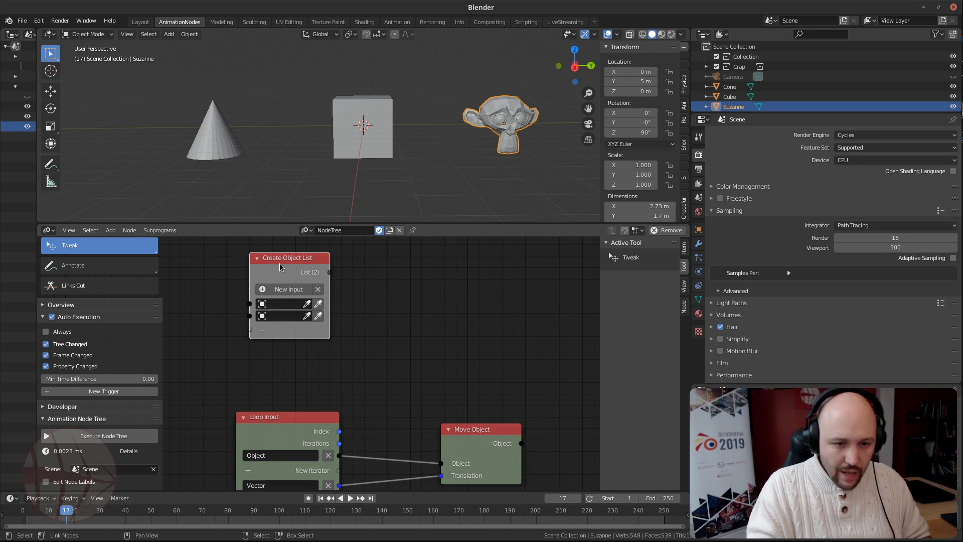
pyautogui.click(287, 291)
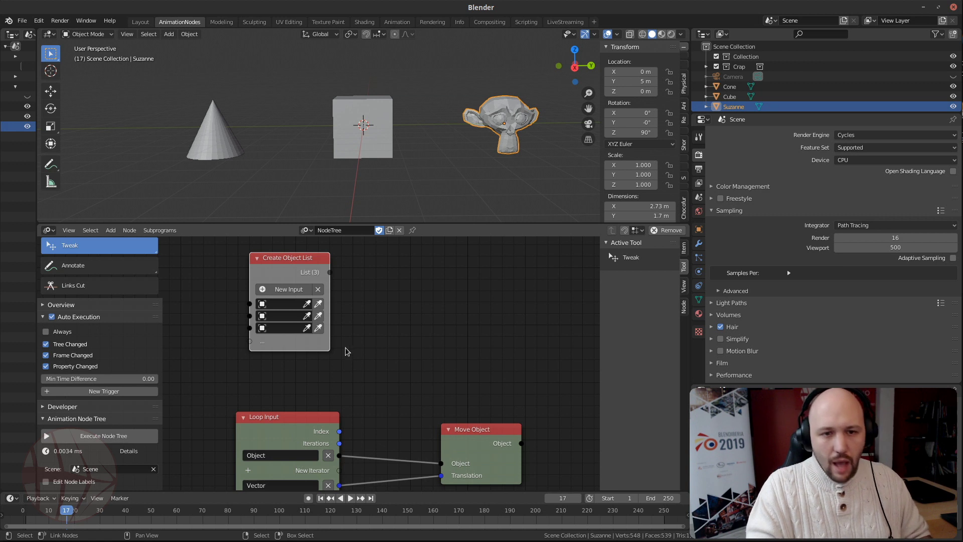
# Assign the Cone, Cube and Suzanne objects to the three inputs of the Create Object List node
pyautogui.click(225, 142)
pyautogui.click(307, 304)
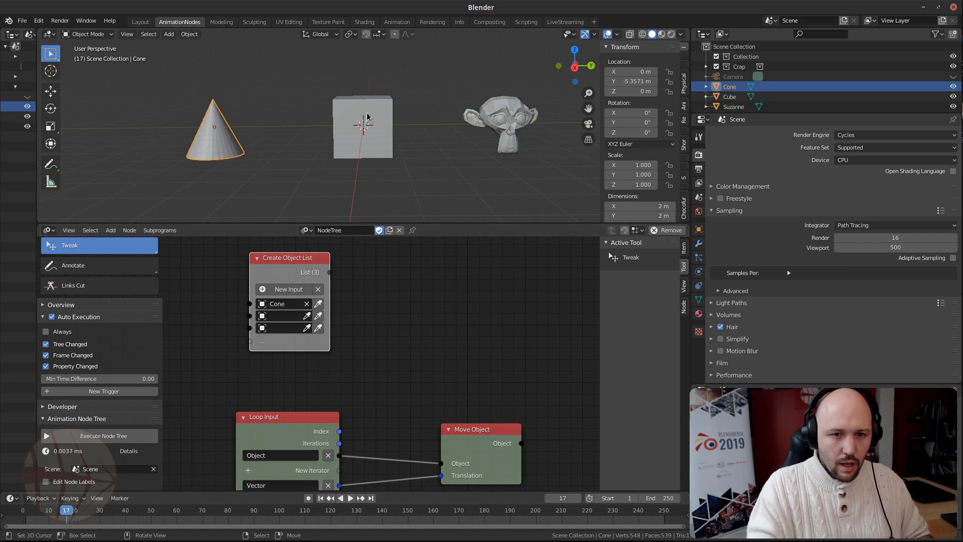
pyautogui.click(367, 116)
pyautogui.click(307, 316)
pyautogui.click(489, 123)
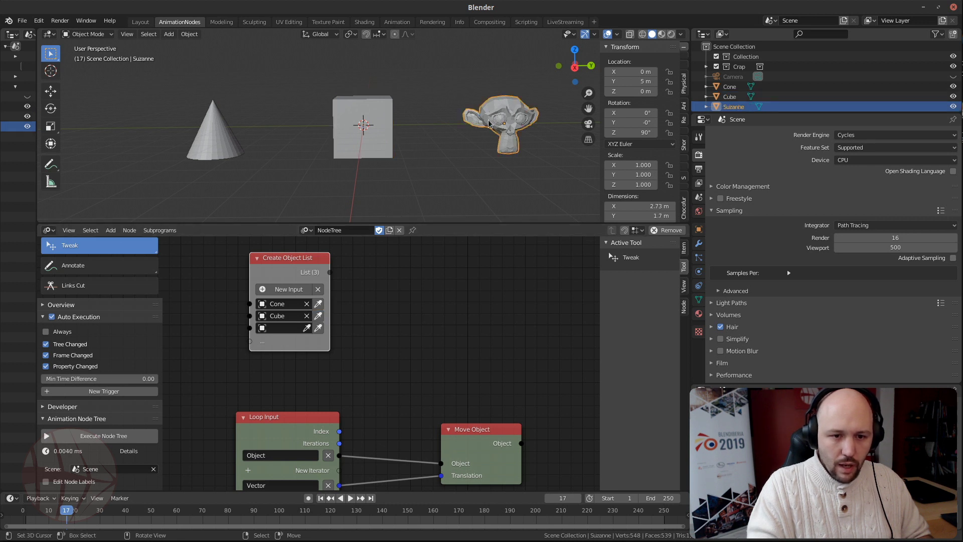
pyautogui.click(307, 327)
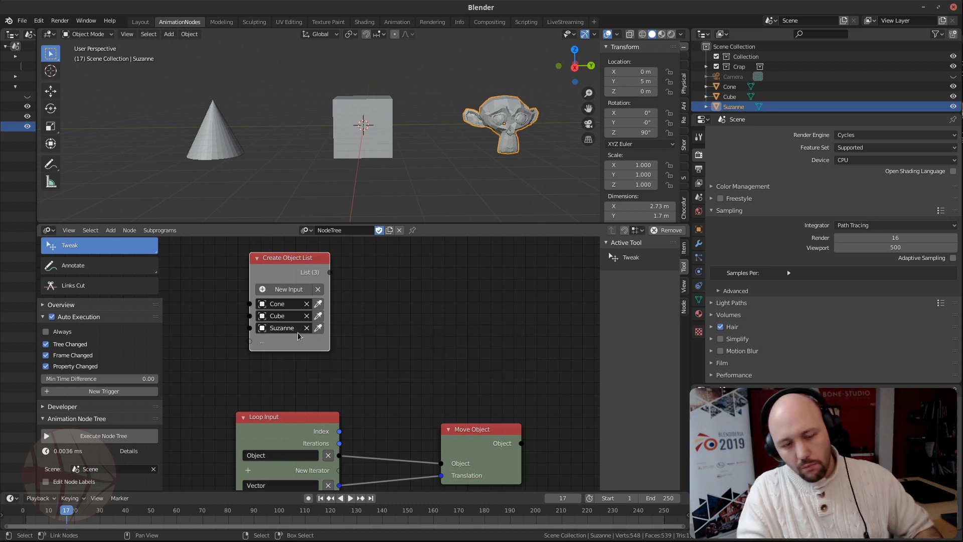
# Add an Invoke Subprogram node for CrappyLoop to the right of the Create Object List node
pyautogui.moveTo(461, 323); pyautogui.dragTo(382, 327, button='middle')
pyautogui.scroll(-5, 392, 346)
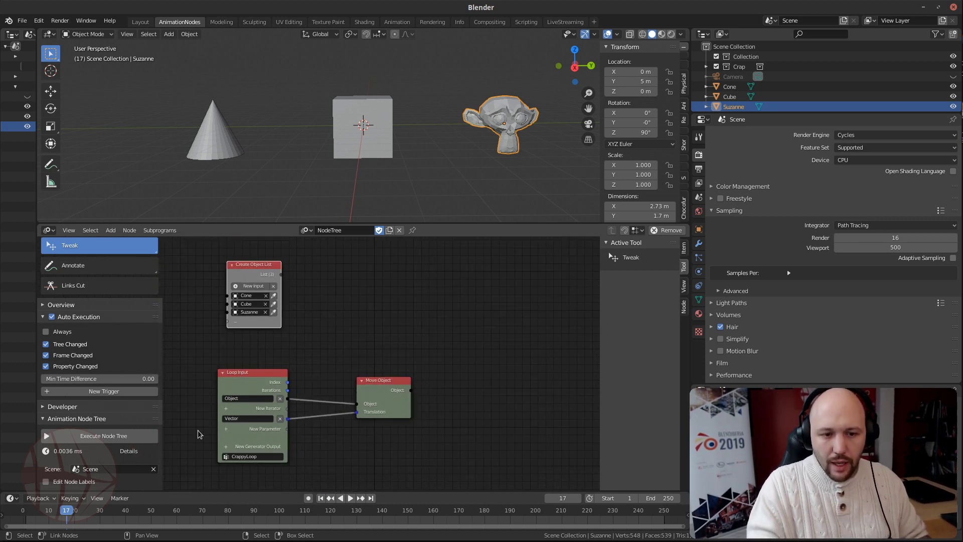
pyautogui.scroll(1, 380, 274)
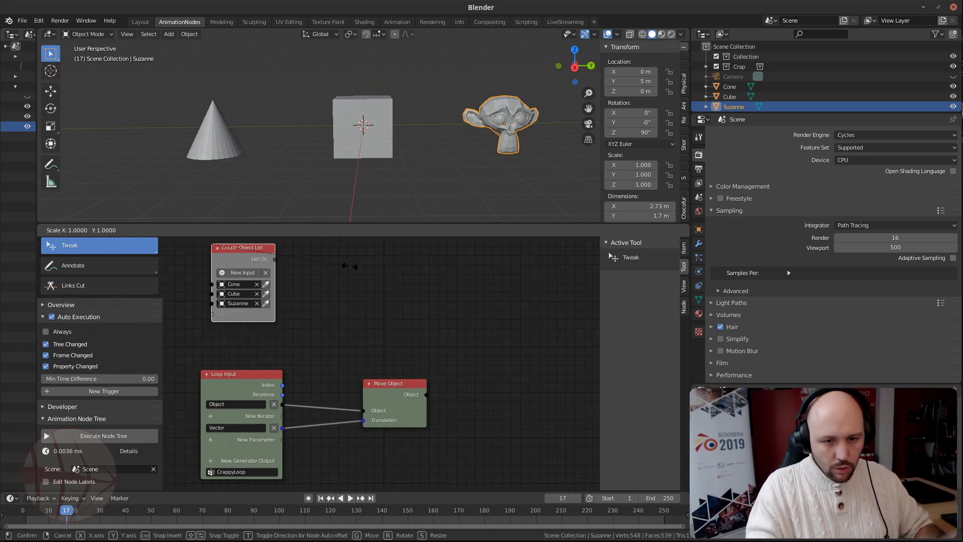
pyautogui.hotkey('shift', 'a')
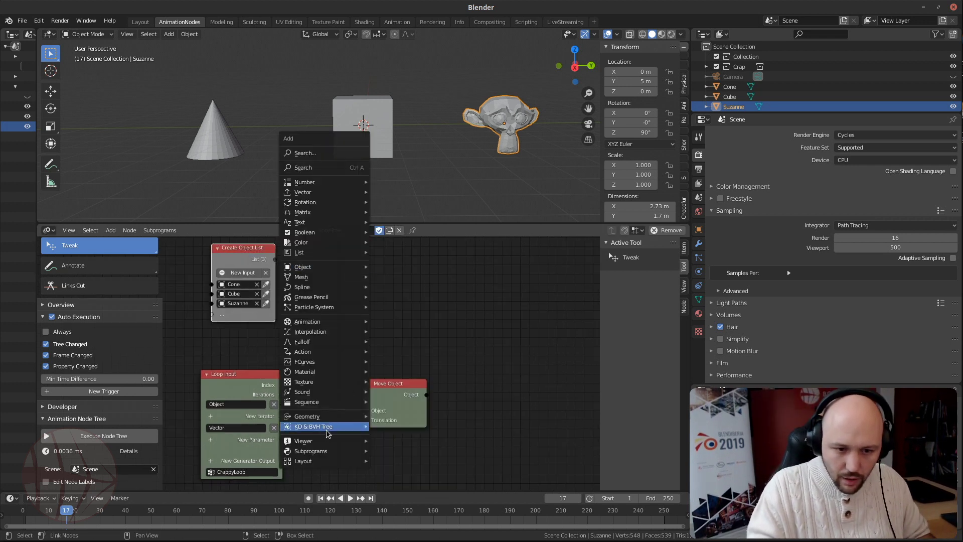
pyautogui.moveTo(323, 452)
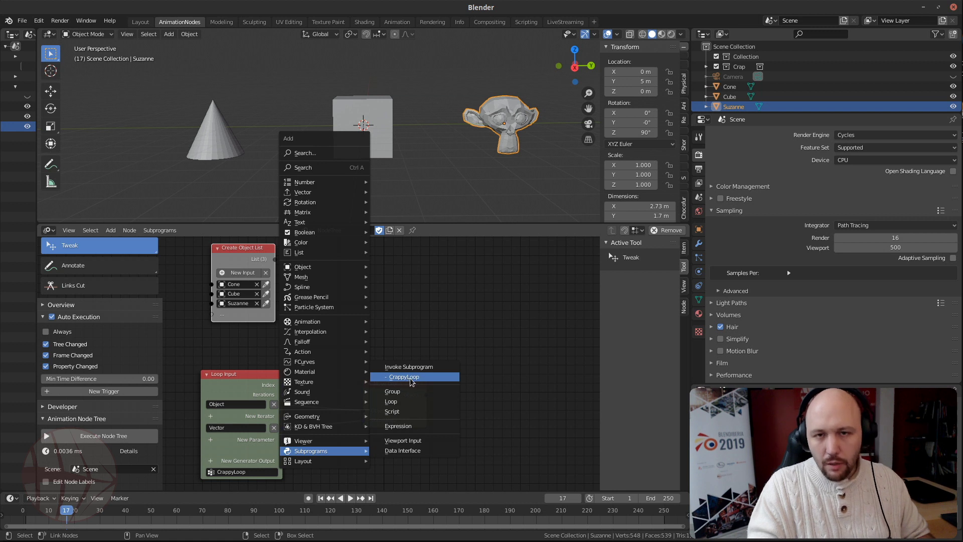
pyautogui.hotkey('ctrl', 'a')
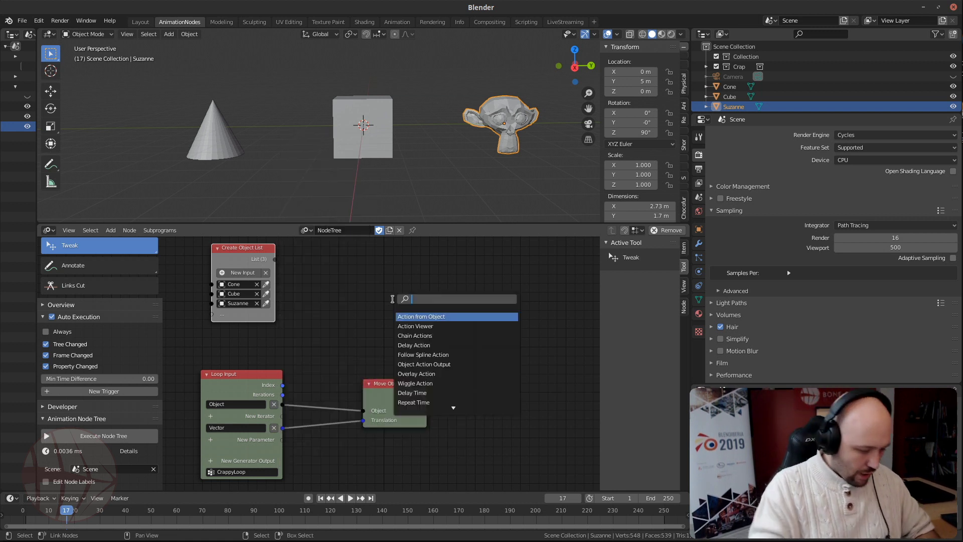
pyautogui.write('crappy')
pyautogui.press('Return')
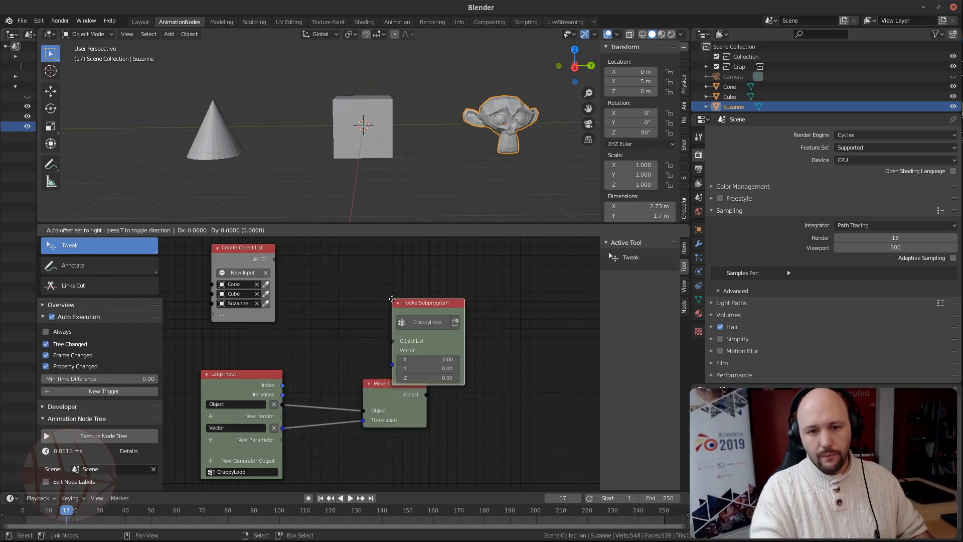
pyautogui.click(349, 252)
# Reposition the CrappyLoop Invoke Subprogram node and connect the Create Object List output to its Object List input
pyautogui.moveTo(350, 253); pyautogui.dragTo(352, 313, button='middle')
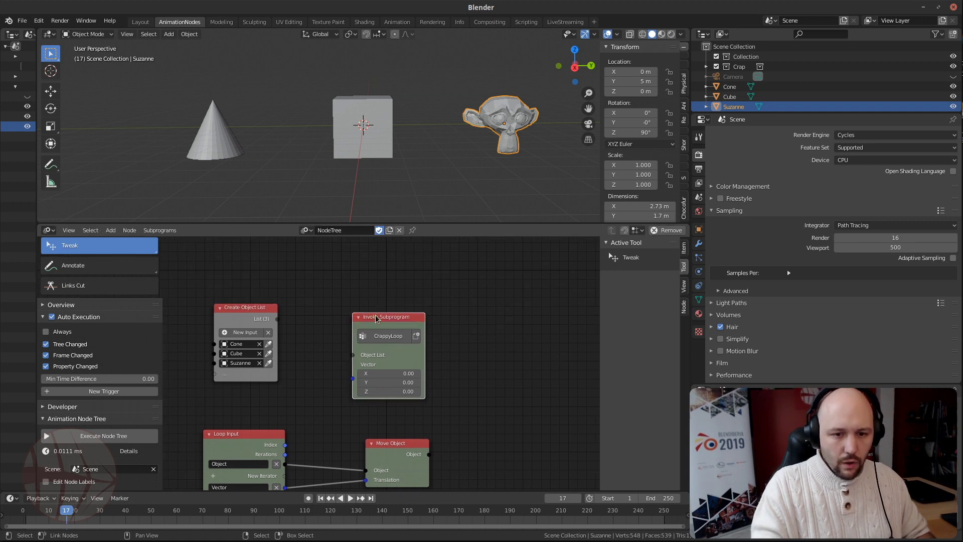
pyautogui.moveTo(375, 317); pyautogui.dragTo(354, 279)
pyautogui.moveTo(278, 318); pyautogui.dragTo(335, 320)
# Set the X value of the CrappyLoop node's Vector input to 2
pyautogui.scroll(2, 375, 338)
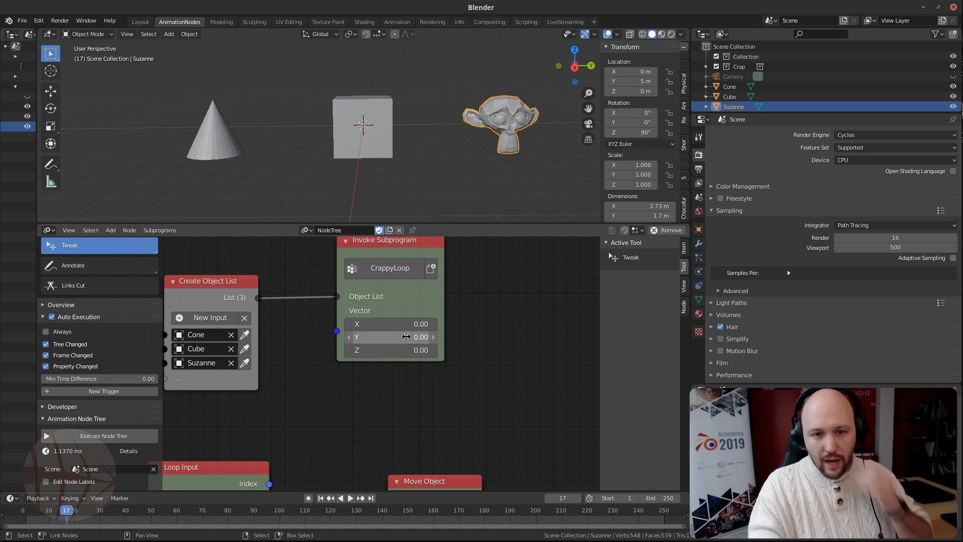
pyautogui.click(396, 325)
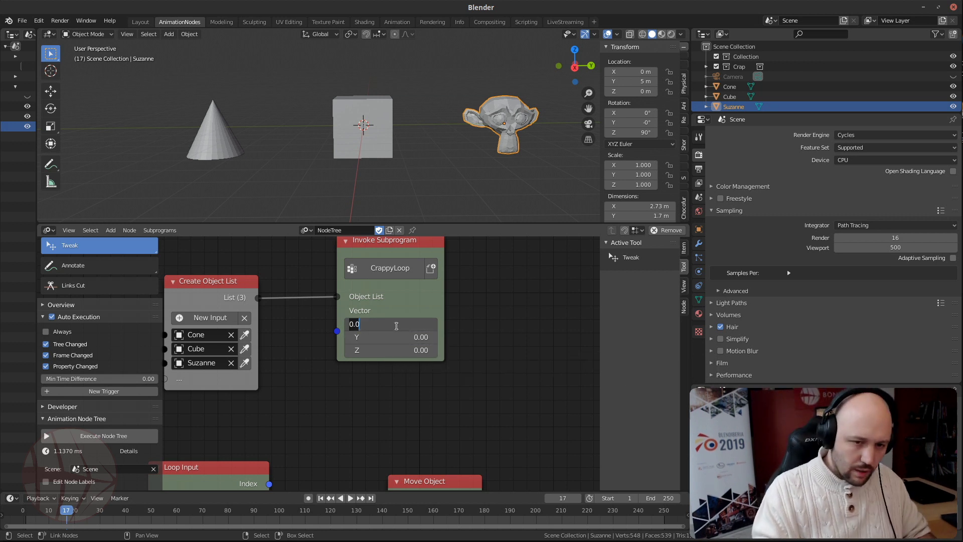
pyautogui.write('2')
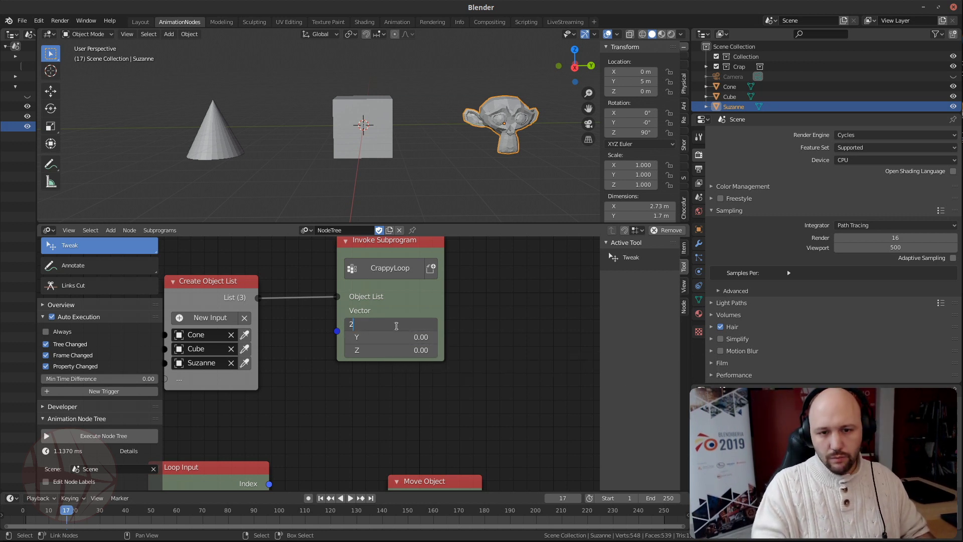
pyautogui.press('Return')
# Step forward and back through the timeline frames to examine how the loop moves the three objects
pyautogui.scroll(-5, 416, 173)
pyautogui.moveTo(323, 147); pyautogui.dragTo(406, 159, button='middle')
pyautogui.press('Right')
pyautogui.press('Right')
pyautogui.press('Right')
pyautogui.press('Left')
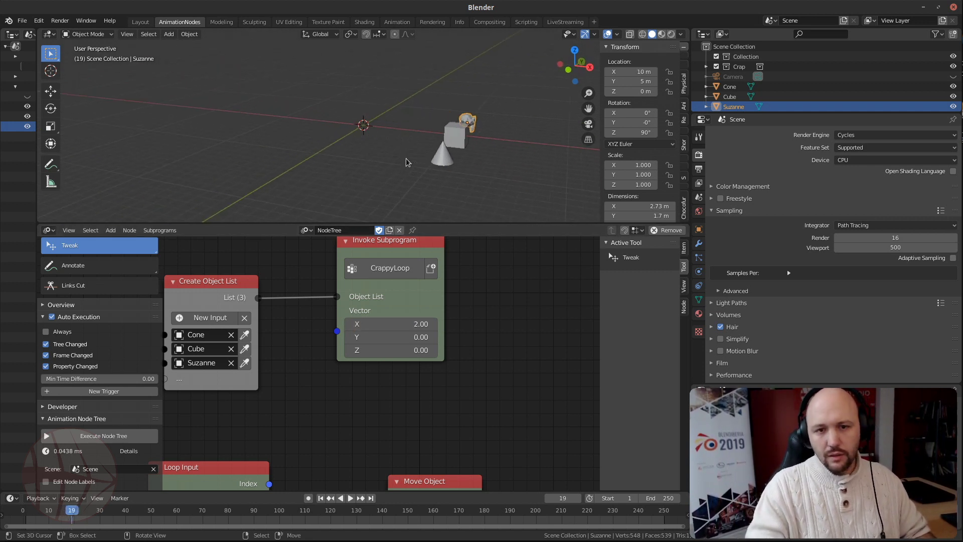
pyautogui.press('Right')
pyautogui.press('Left')
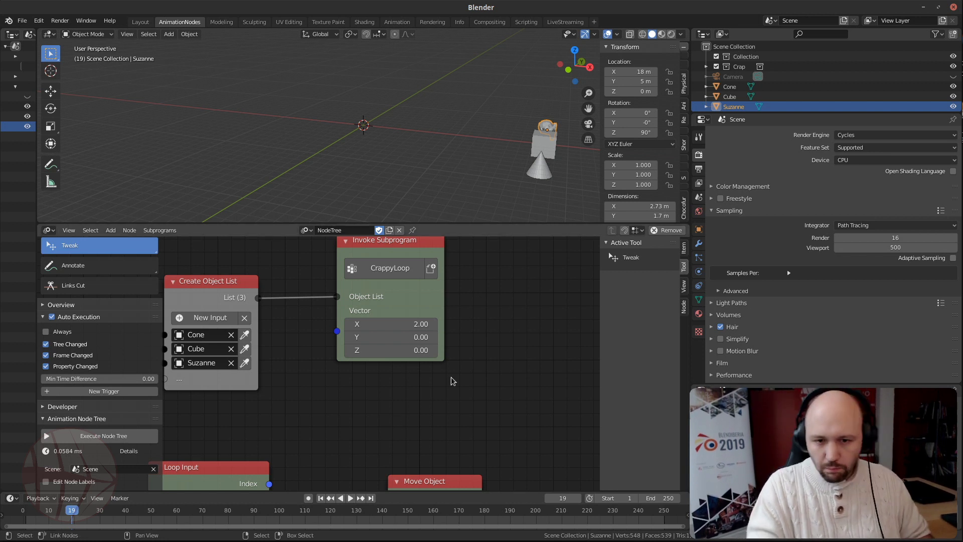
# Set the X value of the CrappyLoop node's Vector input to 0
pyautogui.click(396, 326)
pyautogui.write('0')
pyautogui.press('Return')
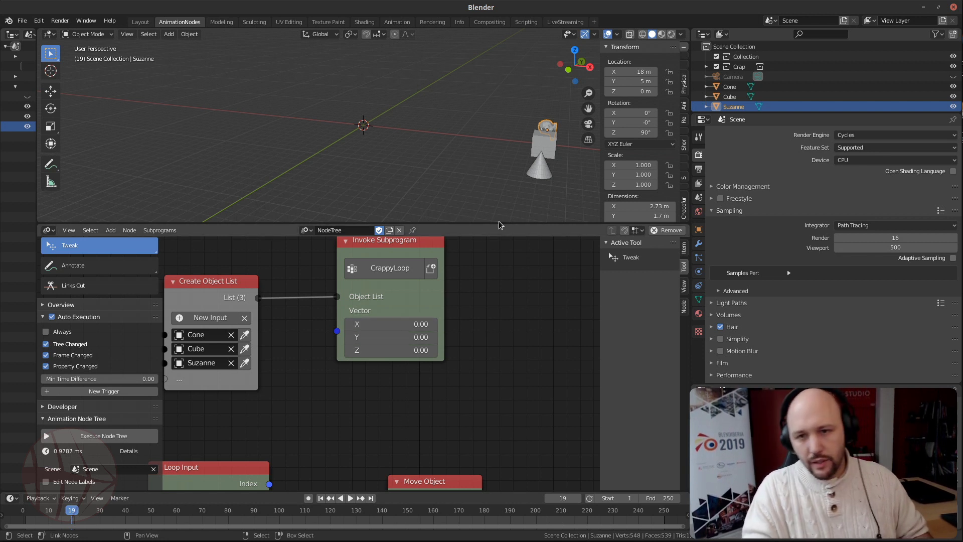
# Set Suzanne's X and Y location to 0 m
pyautogui.click(618, 73)
pyautogui.write('0')
pyautogui.press('Return')
pyautogui.click(630, 81)
pyautogui.write('0')
pyautogui.press('Return')
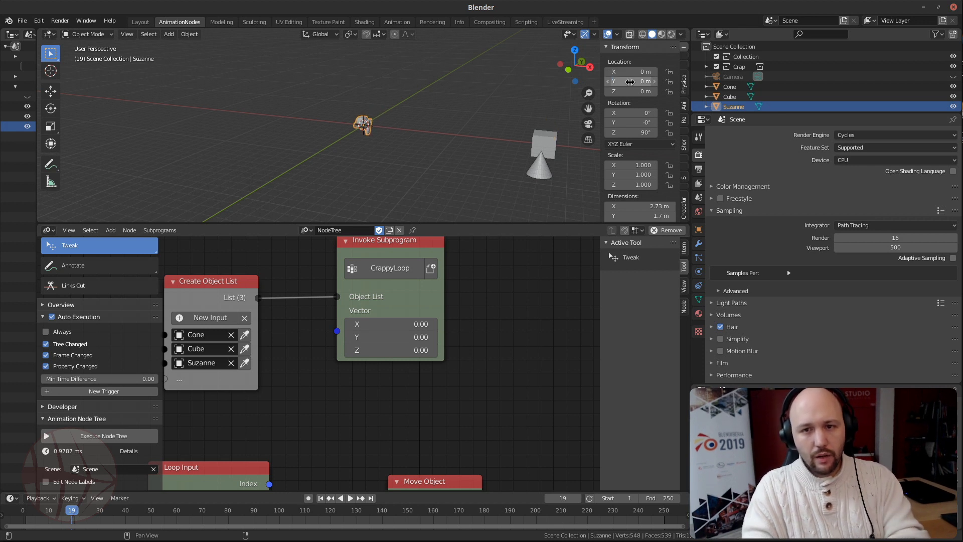
# Set Suzanne's location to 0 m in X and 5 m in Y
pyautogui.click(628, 72)
pyautogui.write('5')
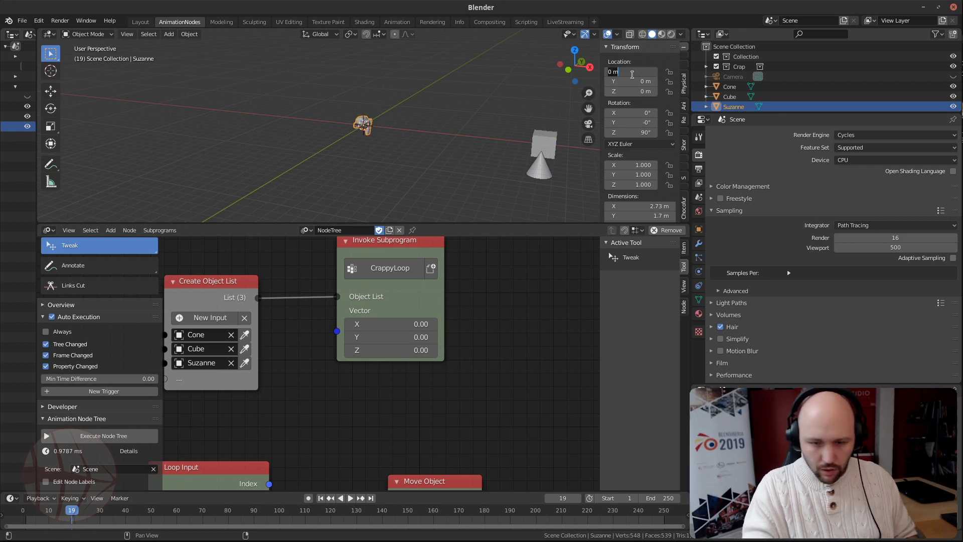
pyautogui.press('Return')
pyautogui.click(628, 73)
pyautogui.write('0')
pyautogui.press('Tab')
pyautogui.write('52')
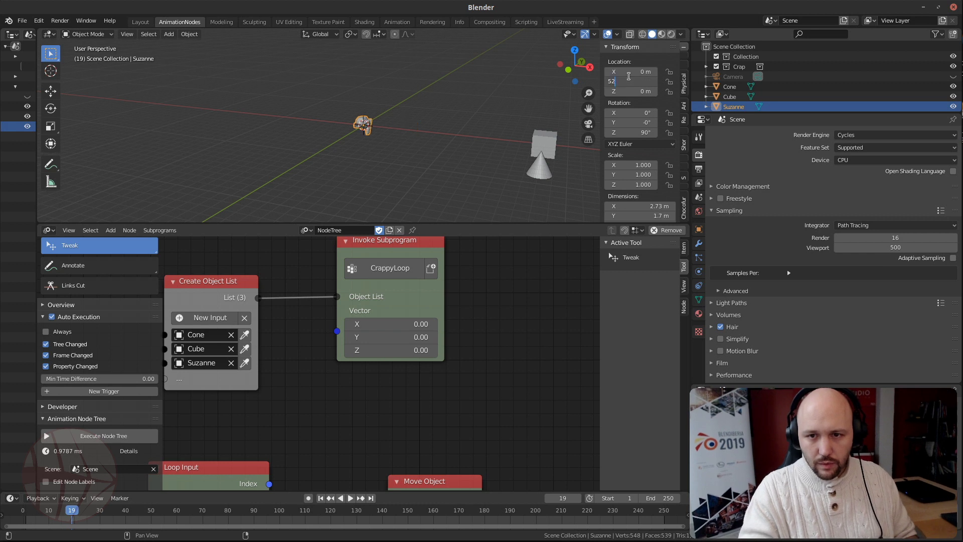
pyautogui.press('Return')
# Select the cube and set its X location to 0 m
pyautogui.click(541, 143)
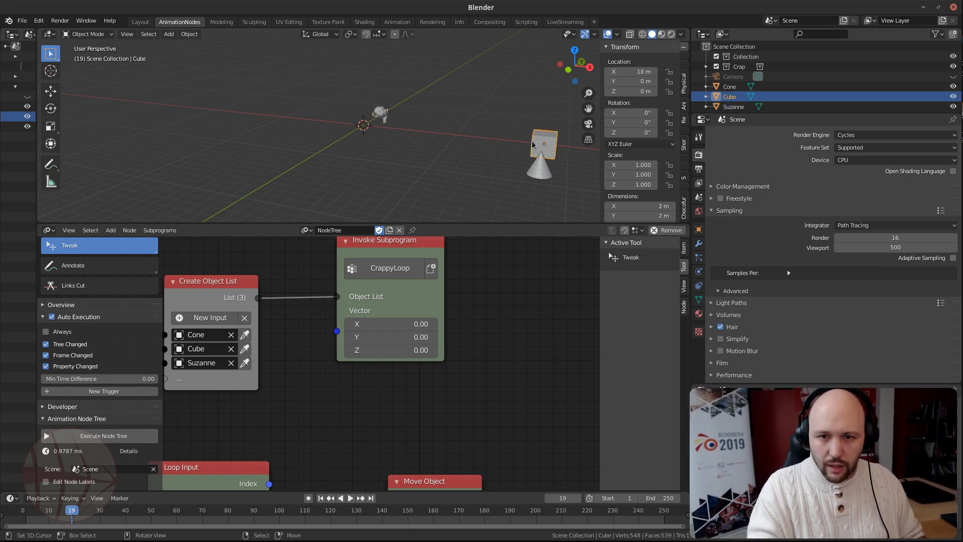
pyautogui.click(631, 73)
pyautogui.write('0')
pyautogui.press('Return')
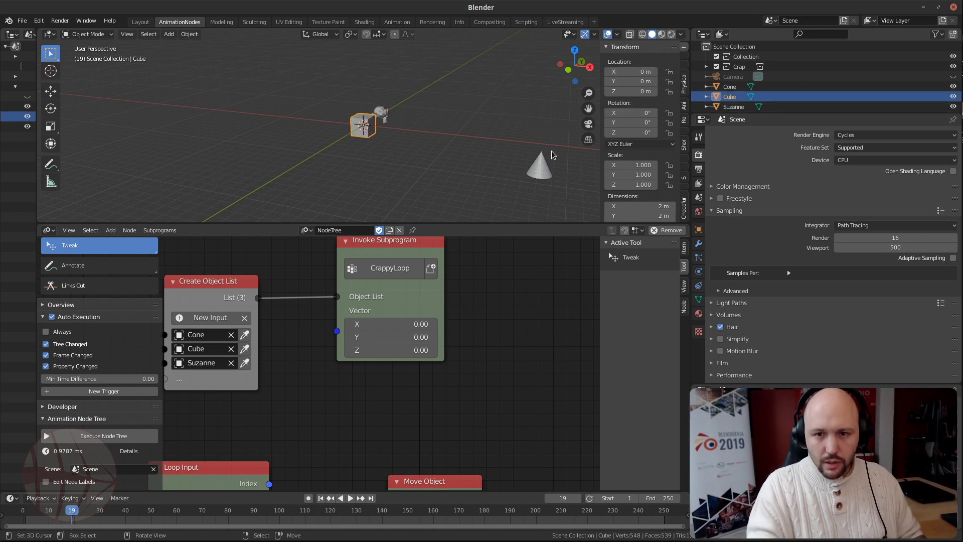
# Select the cone and set its location to 0 m in X and -5 m in Y
pyautogui.click(544, 161)
pyautogui.click(632, 73)
pyautogui.write('0')
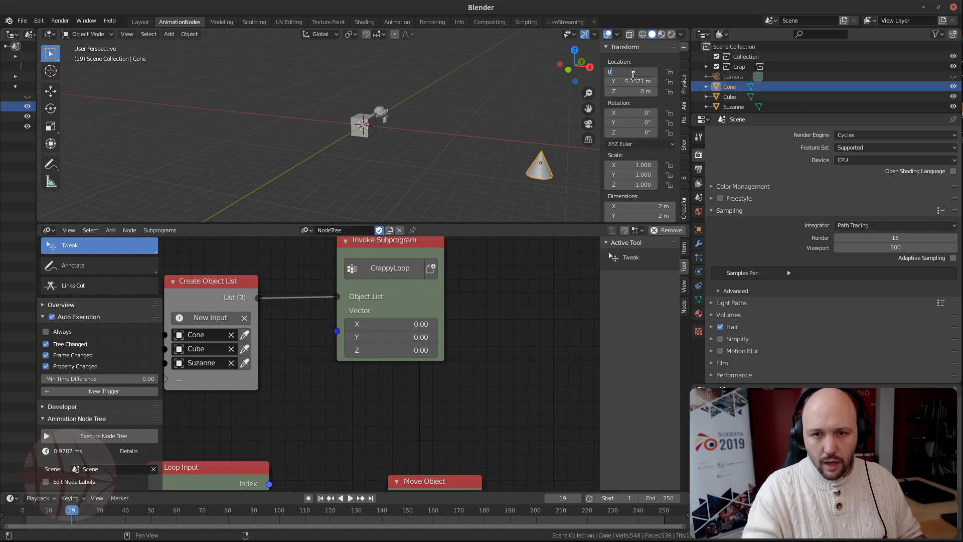
pyautogui.press('Return')
pyautogui.click(633, 81)
pyautogui.write('-5')
pyautogui.press('Return')
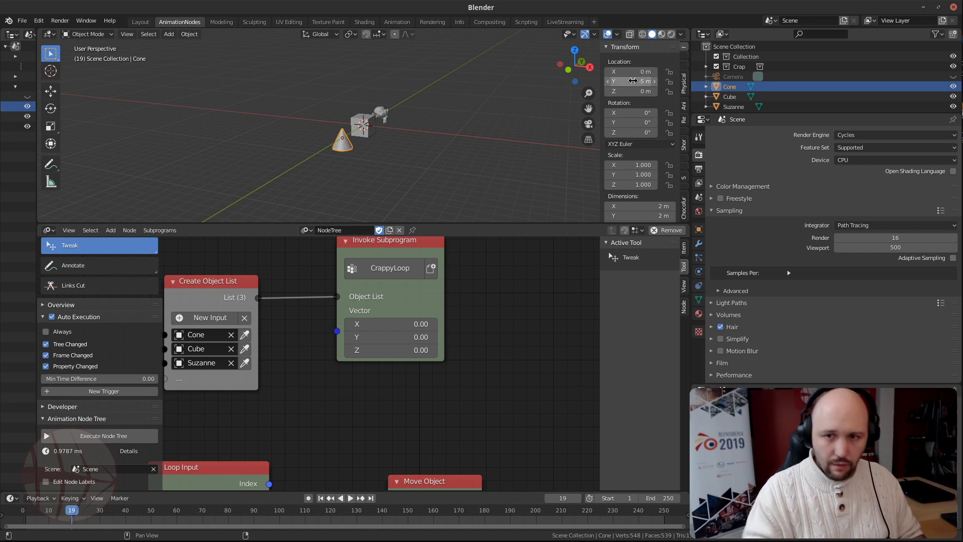
pyautogui.moveTo(319, 142); pyautogui.dragTo(256, 146, button='middle')
pyautogui.scroll(5, 386, 142)
pyautogui.keyDown('shift'); pyautogui.moveTo(416, 142); pyautogui.dragTo(384, 145, button='middle'); pyautogui.keyUp('shift')
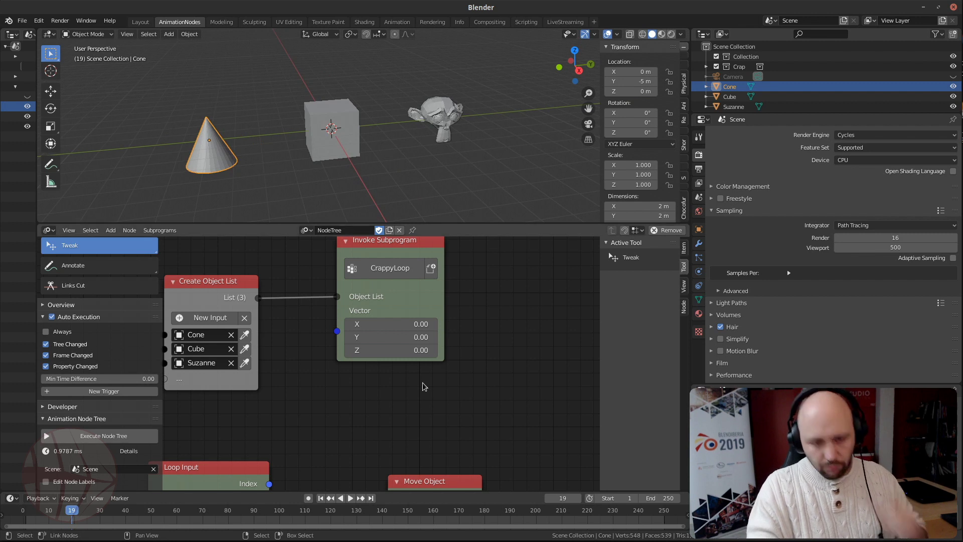
# Move the Move Object node farther away from the Loop Input node to leave space between them
pyautogui.scroll(-3, 429, 381)
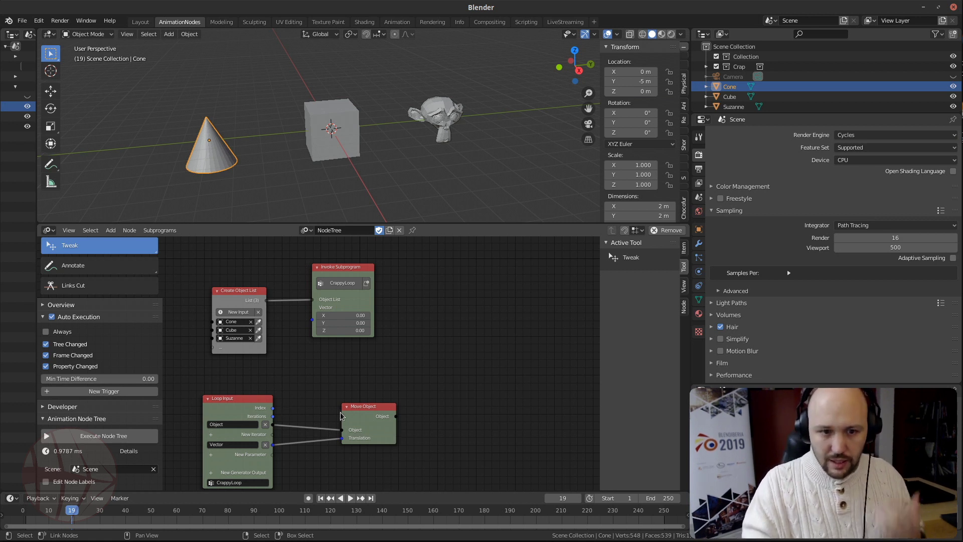
pyautogui.moveTo(344, 407); pyautogui.dragTo(418, 408)
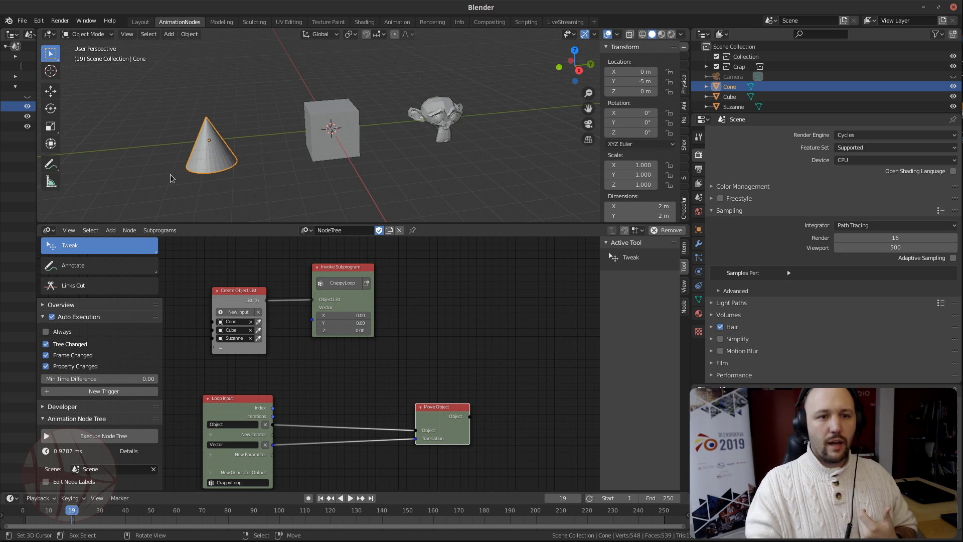
# Examine the Loop Input node's outputs and their links to the Move Object node in the CrappyLoop subprogram
pyautogui.moveTo(320, 430); pyautogui.dragTo(332, 402, button='middle')
pyautogui.scroll(5, 329, 355)
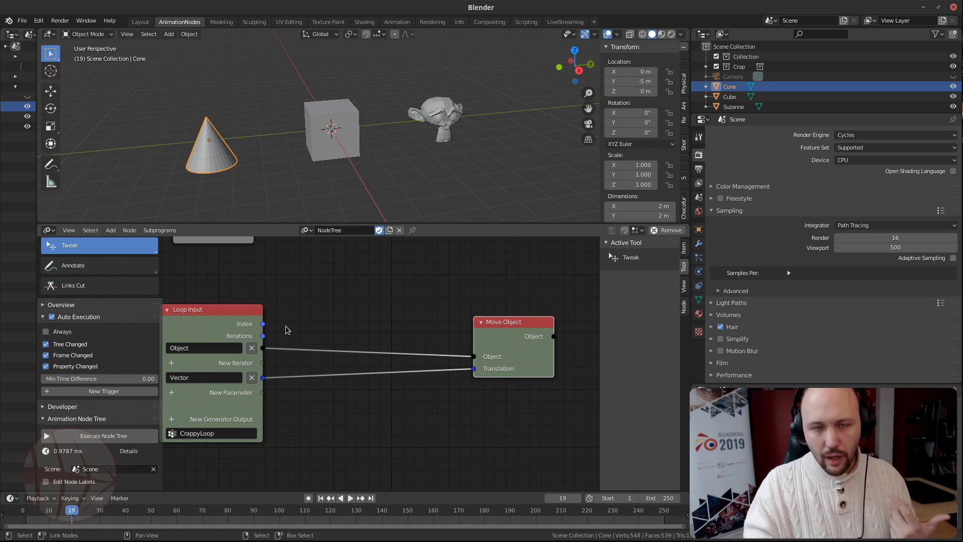
pyautogui.moveTo(337, 407); pyautogui.dragTo(352, 377, button='middle')
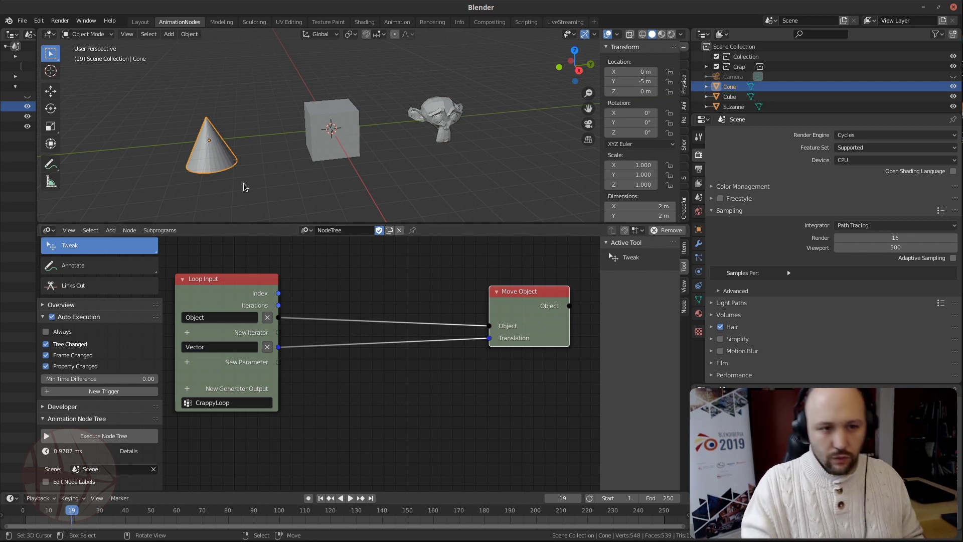
pyautogui.scroll(-4, 310, 291)
pyautogui.moveTo(308, 297); pyautogui.dragTo(318, 397, button='middle')
pyautogui.scroll(1, 353, 452)
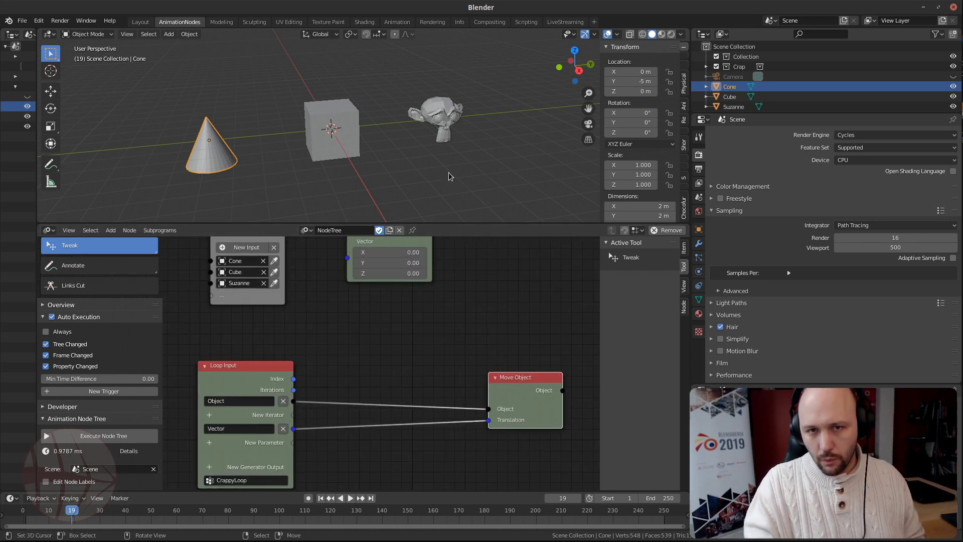
pyautogui.moveTo(338, 435); pyautogui.dragTo(338, 351, button='middle')
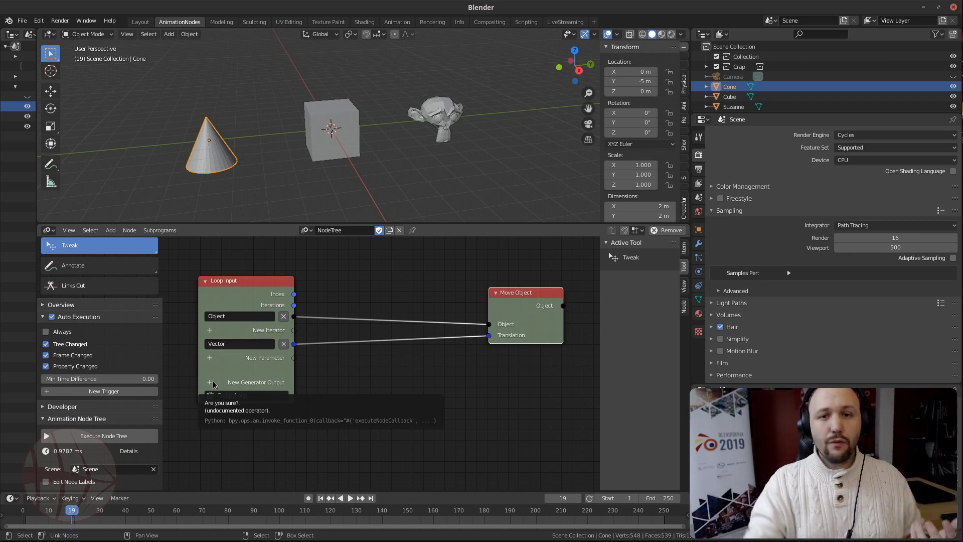
# Add a Float List generator output to the CrappyLoop Loop Input and connect the loop's Index to its Float input
pyautogui.scroll(-7, 315, 363)
pyautogui.moveTo(351, 312); pyautogui.dragTo(345, 368, button='middle')
pyautogui.scroll(2, 323, 369)
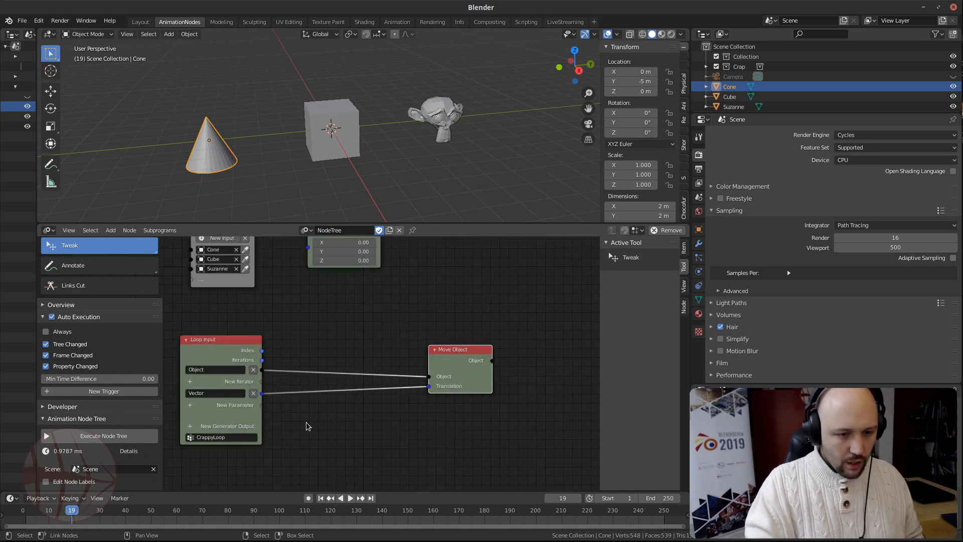
pyautogui.click(189, 425)
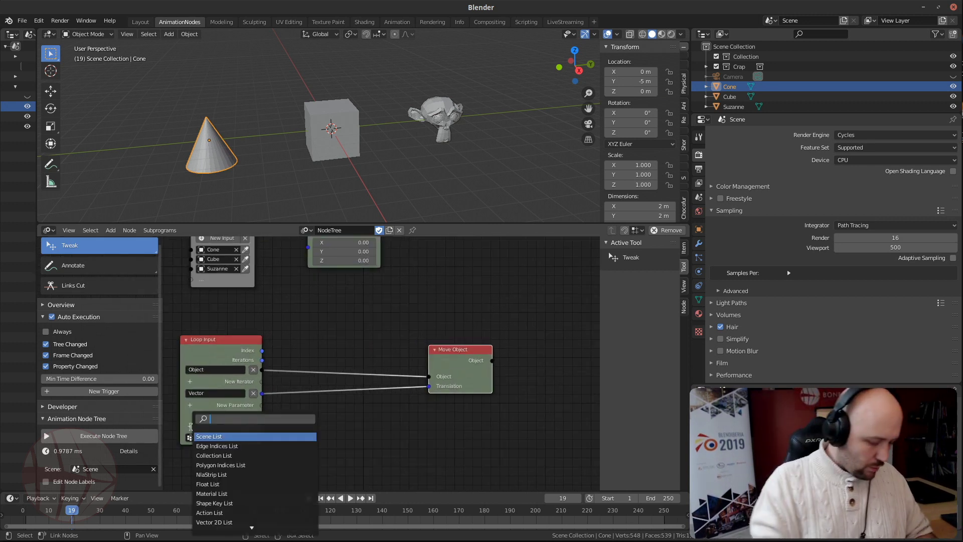
pyautogui.write('float')
pyautogui.press('Return')
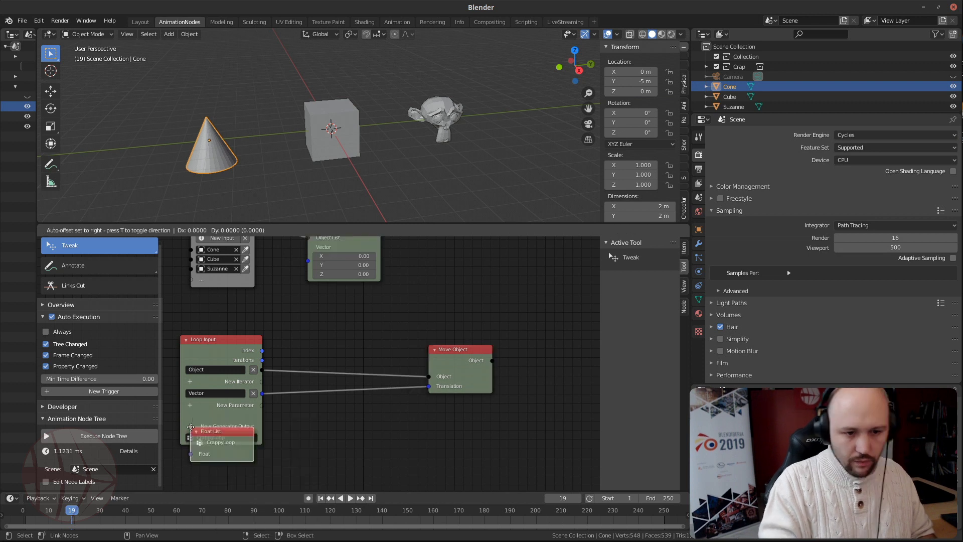
pyautogui.click(336, 317)
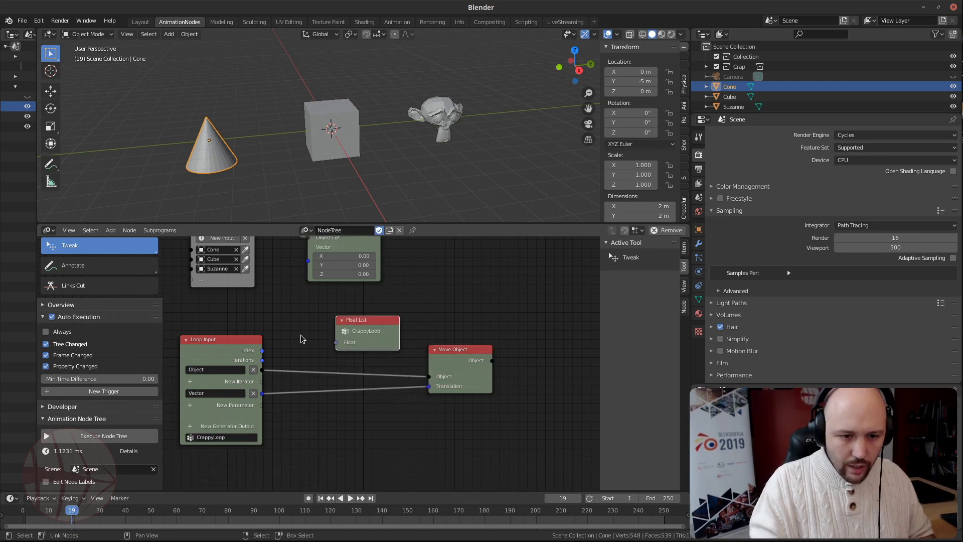
pyautogui.moveTo(262, 350); pyautogui.dragTo(336, 343)
# Add a Viewer node beside the Invoke Subprogram node and connect the Float List output to it
pyautogui.moveTo(417, 265); pyautogui.dragTo(363, 360, button='middle')
pyautogui.scroll(4, 345, 294)
pyautogui.moveTo(346, 293); pyautogui.dragTo(324, 344, button='middle')
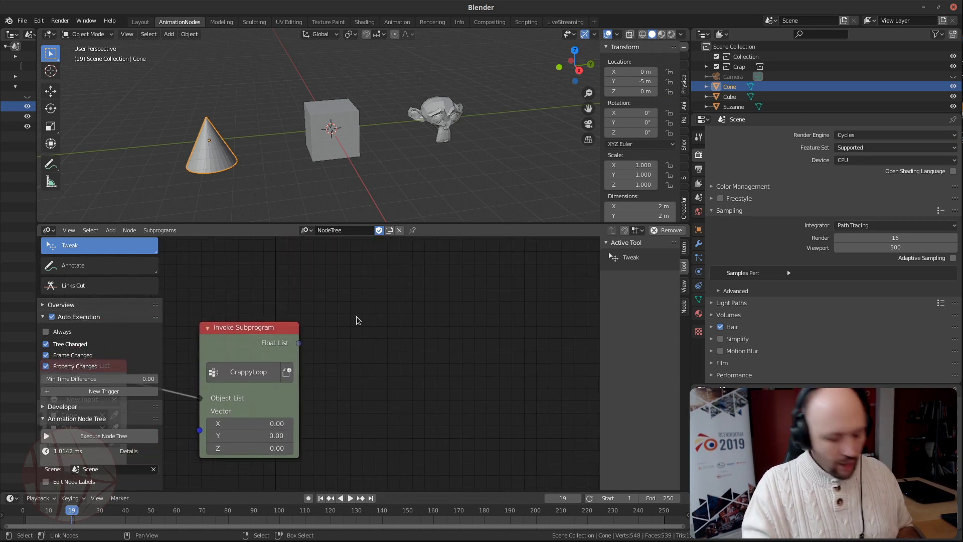
pyautogui.hotkey('ctrl', 'a')
pyautogui.write('viewer')
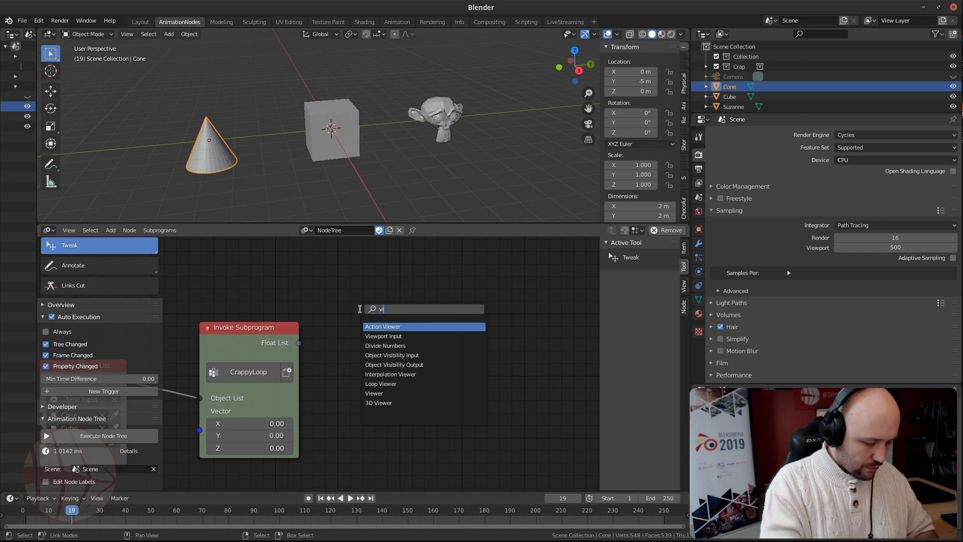
pyautogui.press('Down')
pyautogui.press('Down')
pyautogui.press('Return')
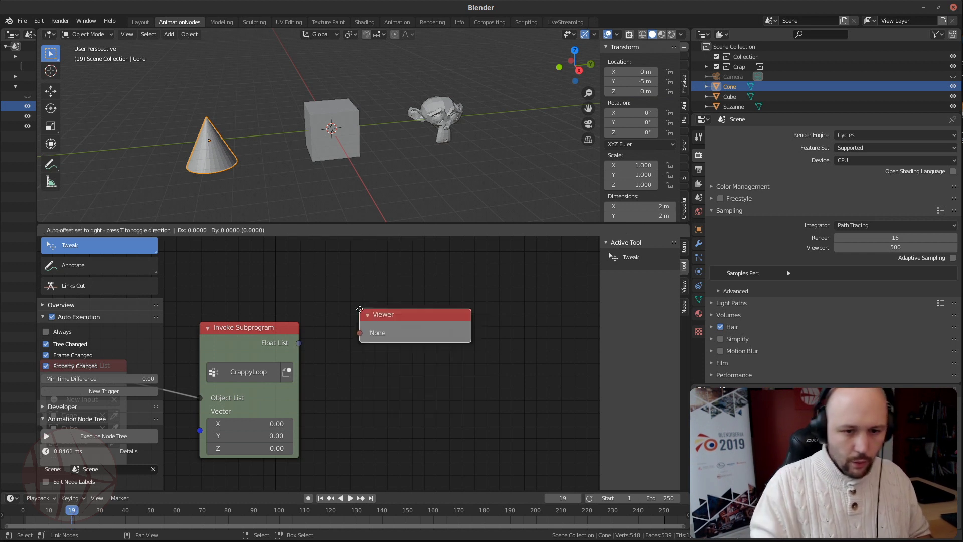
pyautogui.click(359, 309)
pyautogui.moveTo(299, 344); pyautogui.dragTo(423, 324)
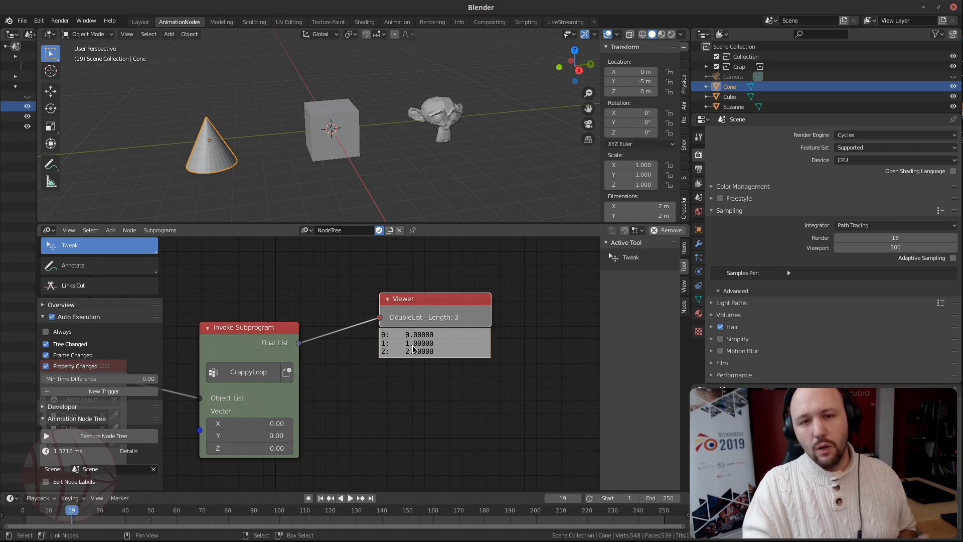
# Connect the loop's Iterations output to the Float List node in place of Index and check the Viewer
pyautogui.scroll(-4, 357, 413)
pyautogui.moveTo(357, 417); pyautogui.dragTo(429, 287, button='middle')
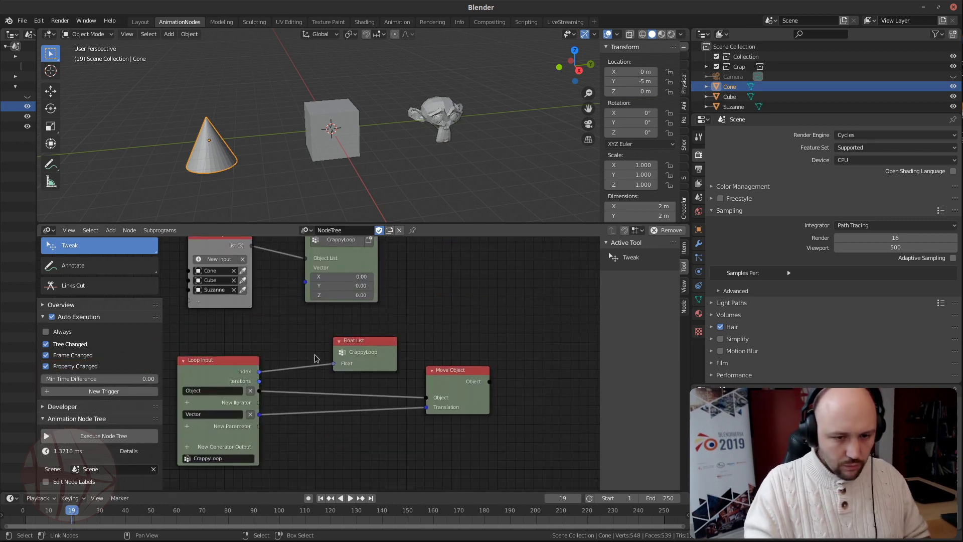
pyautogui.moveTo(261, 386); pyautogui.dragTo(334, 363)
pyautogui.moveTo(463, 291); pyautogui.dragTo(407, 386, button='middle')
pyautogui.scroll(4, 443, 290)
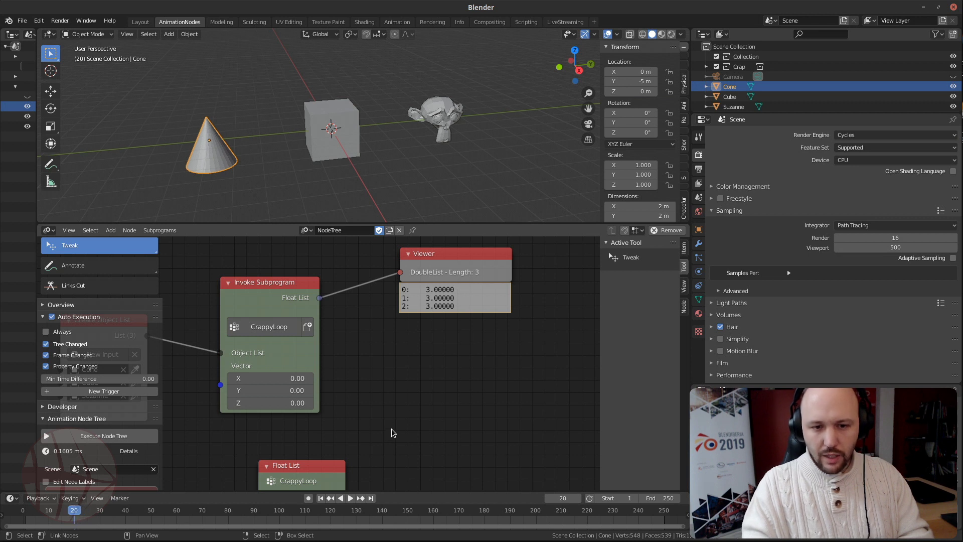
# Disconnect the Float List node from the Loop Input and shift the Float List and Move Object nodes to make room
pyautogui.moveTo(333, 445); pyautogui.dragTo(442, 340, button='middle')
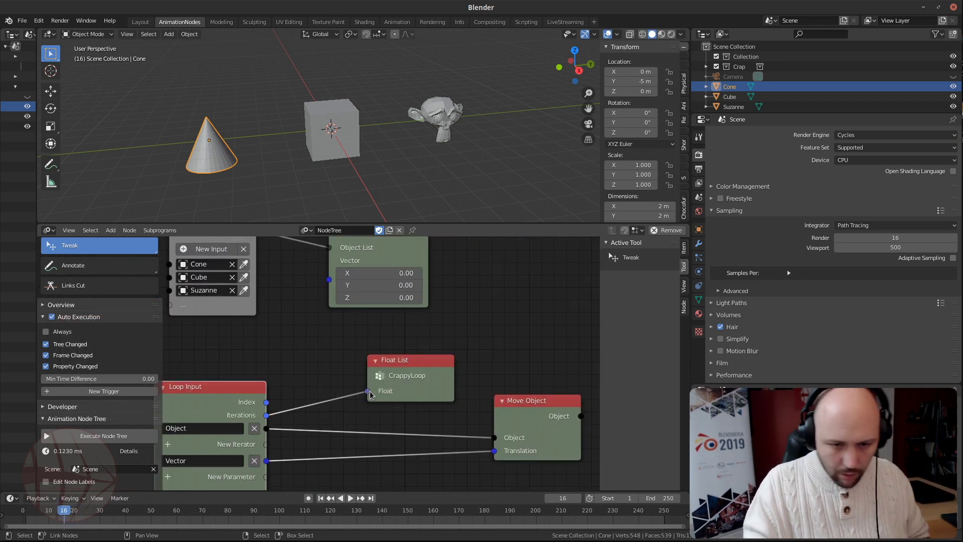
pyautogui.moveTo(371, 395); pyautogui.dragTo(386, 368)
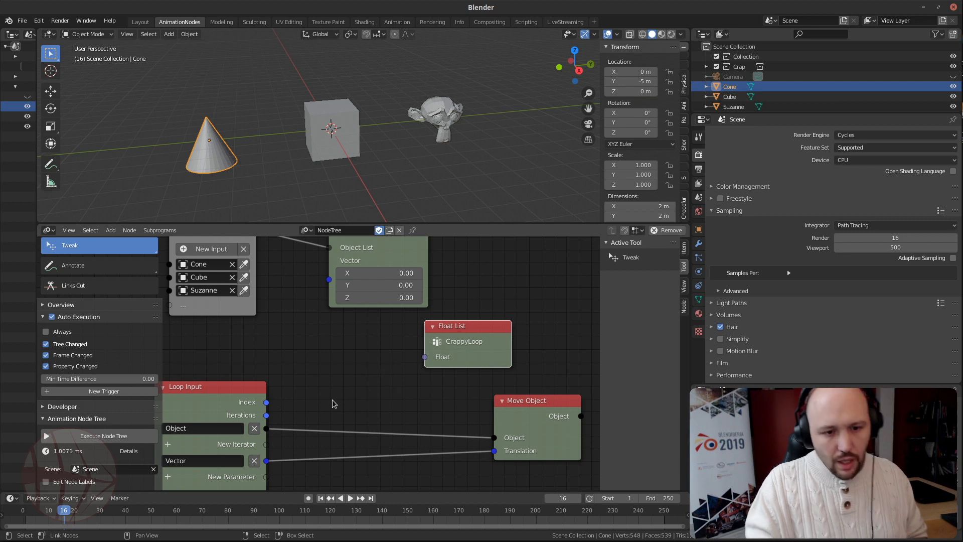
pyautogui.moveTo(332, 400); pyautogui.dragTo(387, 300, button='middle')
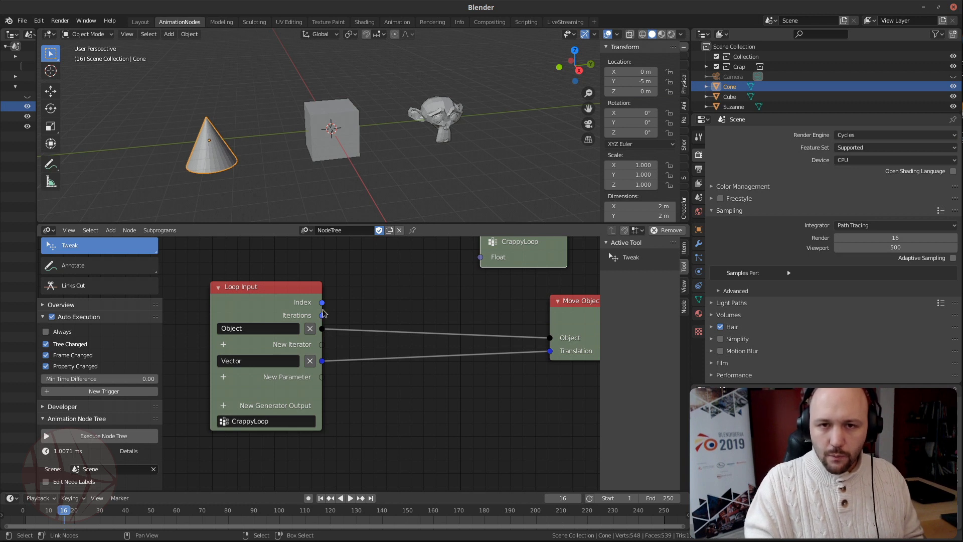
pyautogui.moveTo(407, 373); pyautogui.dragTo(287, 374, button='middle')
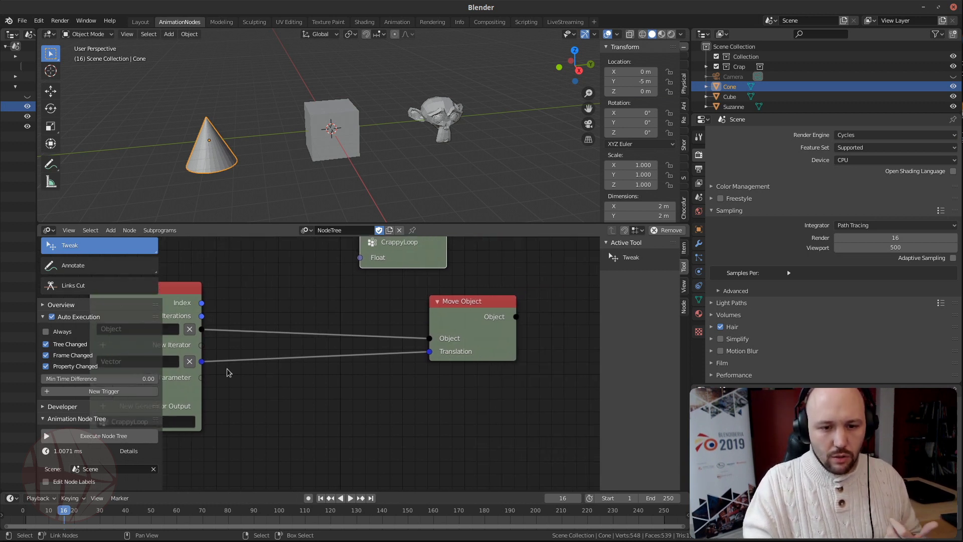
pyautogui.moveTo(468, 331); pyautogui.dragTo(502, 318)
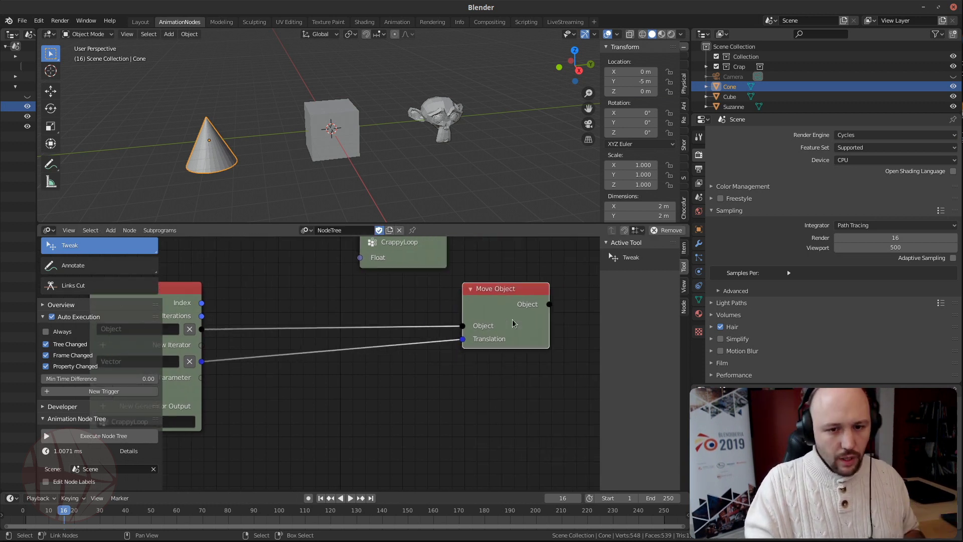
# Add a Separate Vector node beside the Loop Input and feed it the loop's Vector parameter
pyautogui.moveTo(219, 404); pyautogui.dragTo(252, 399, button='middle')
pyautogui.click(335, 380)
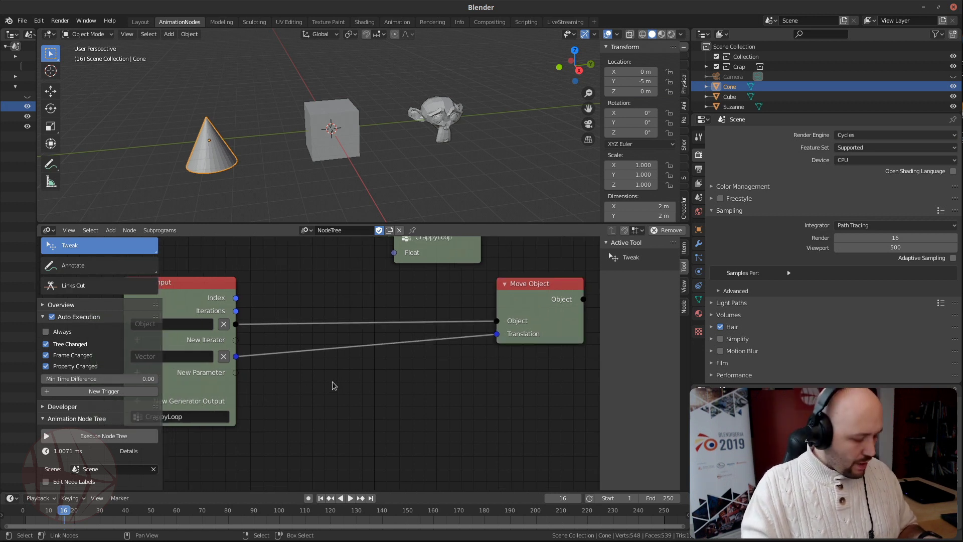
pyautogui.hotkey('ctrl', 'a')
pyautogui.write('se')
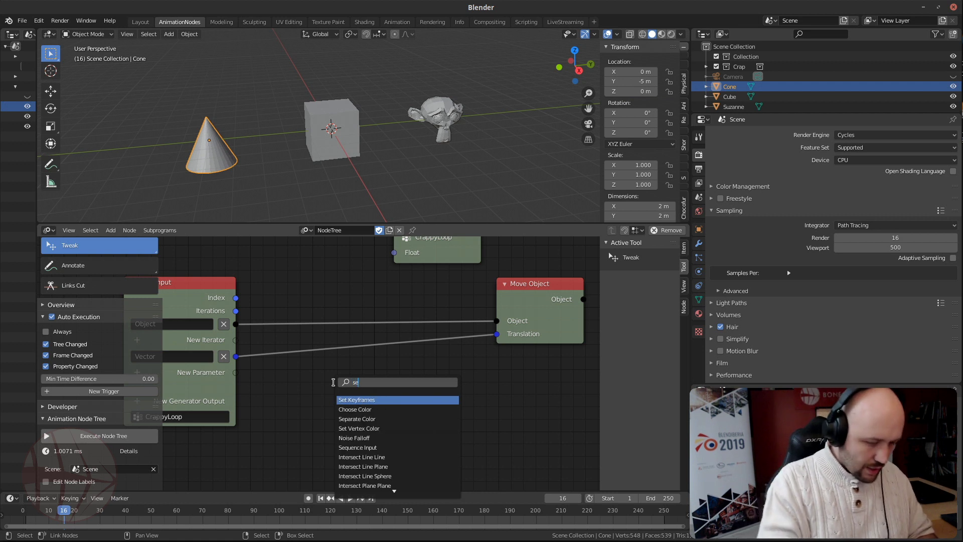
pyautogui.write('par')
pyautogui.press('Down')
pyautogui.press('Down')
pyautogui.press('Down')
pyautogui.press('Down')
pyautogui.press('Down')
pyautogui.press('Return')
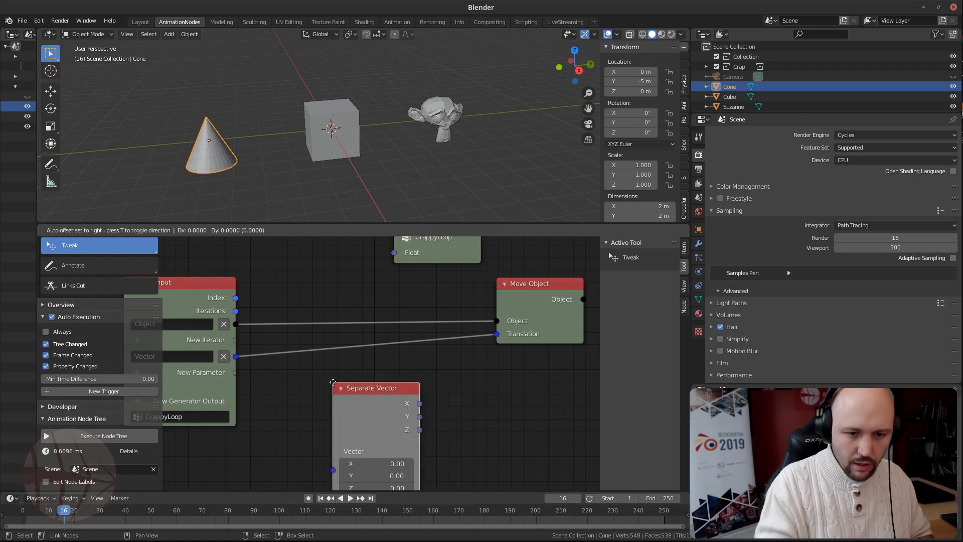
pyautogui.click(333, 382)
pyautogui.moveTo(235, 356); pyautogui.dragTo(332, 469)
pyautogui.moveTo(346, 429); pyautogui.dragTo(293, 407)
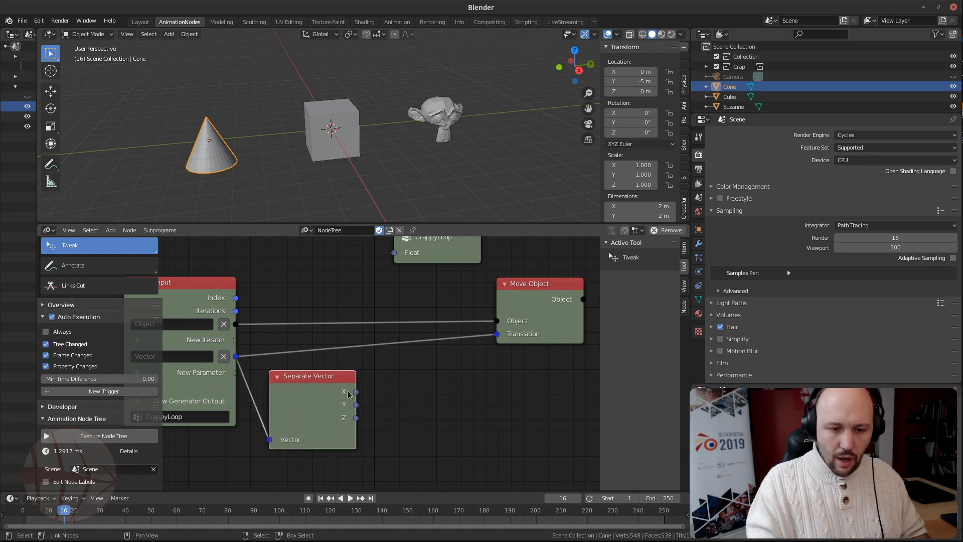
# Add a Math node set to Multiply and place it next to the Separate Vector node
pyautogui.moveTo(374, 421); pyautogui.dragTo(398, 446, button='middle')
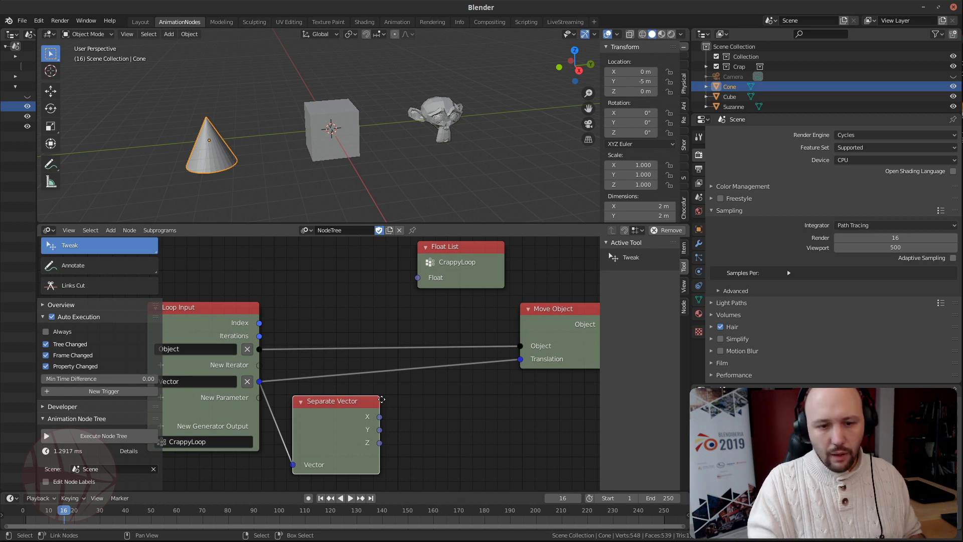
pyautogui.keyDown('ctrl'); pyautogui.scroll(-1, 381, 401); pyautogui.keyUp('ctrl')
pyautogui.hotkey('ctrl', 'a')
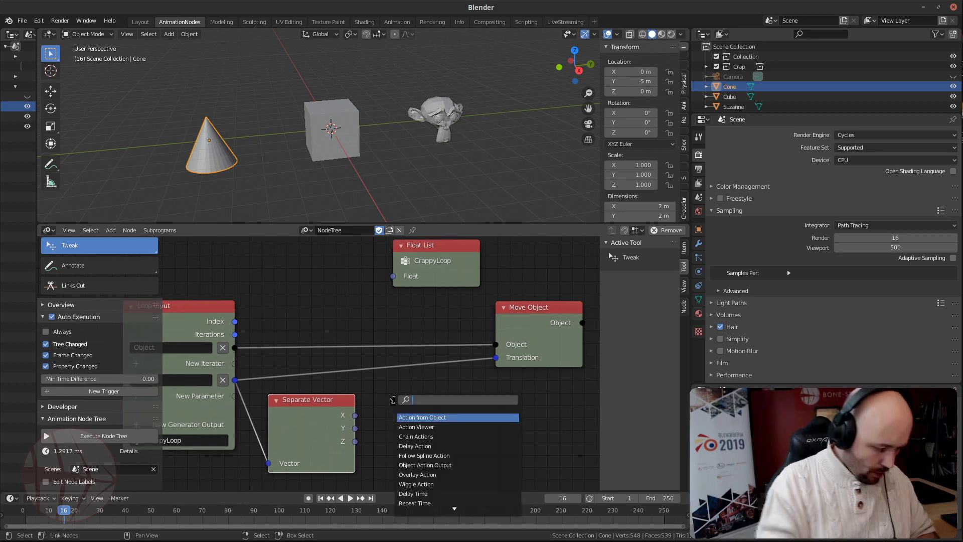
pyautogui.write('math')
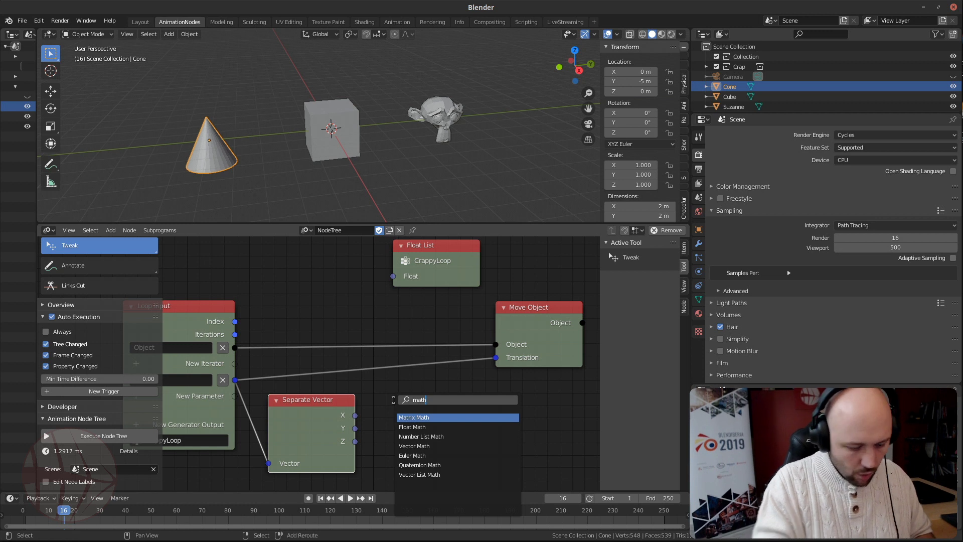
pyautogui.press('BackSpace')
pyautogui.press('BackSpace')
pyautogui.press('BackSpace')
pyautogui.press('BackSpace')
pyautogui.write('multip')
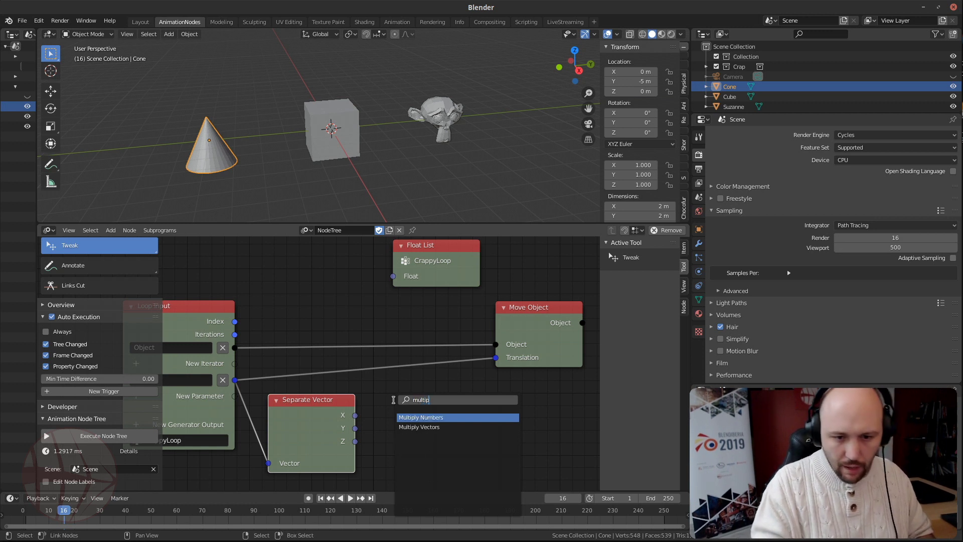
pyautogui.press('Return')
pyautogui.click(394, 399)
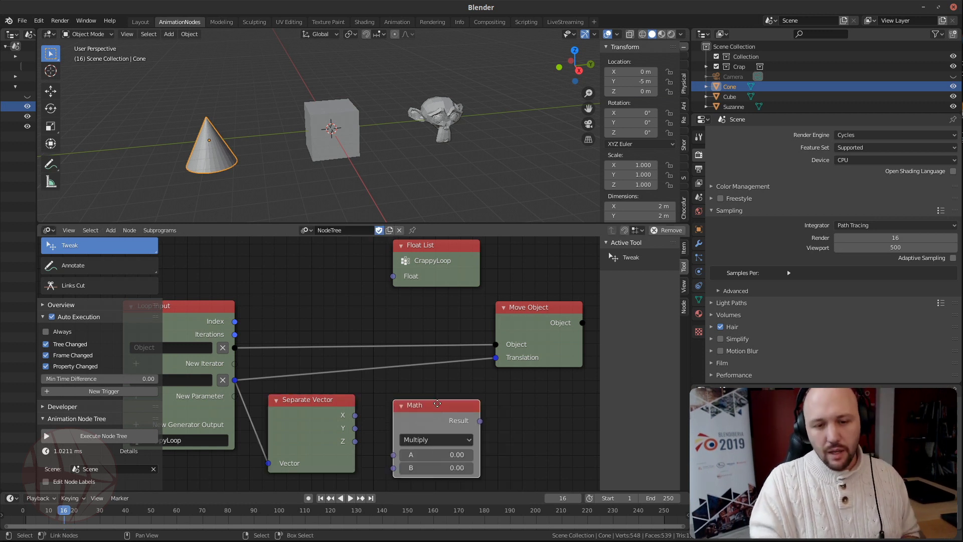
pyautogui.moveTo(437, 404); pyautogui.dragTo(439, 387)
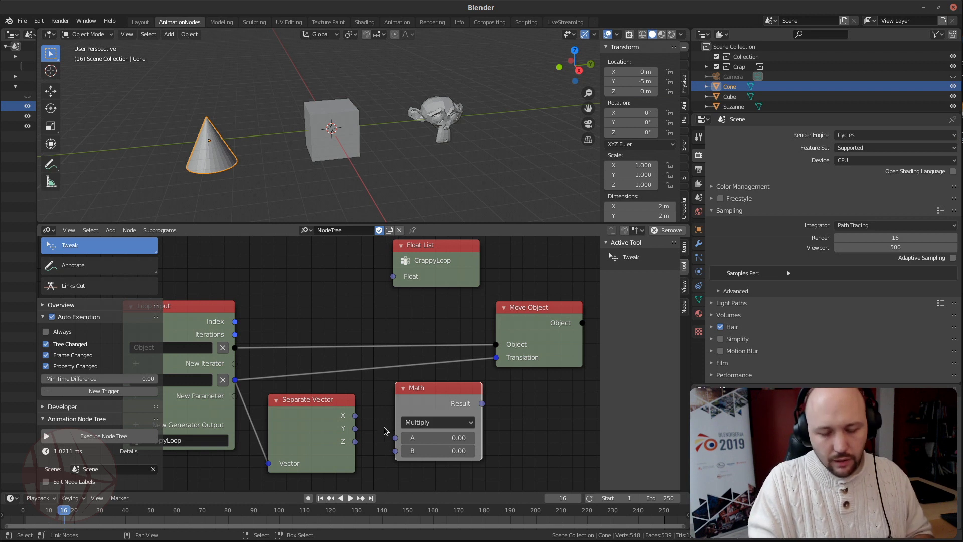
# Connect the Separate Vector X output to the Multiply node's A input and the loop Index to B
pyautogui.moveTo(369, 430); pyautogui.dragTo(395, 414, button='middle')
pyautogui.moveTo(381, 398); pyautogui.dragTo(424, 425)
pyautogui.moveTo(477, 382); pyautogui.dragTo(469, 381)
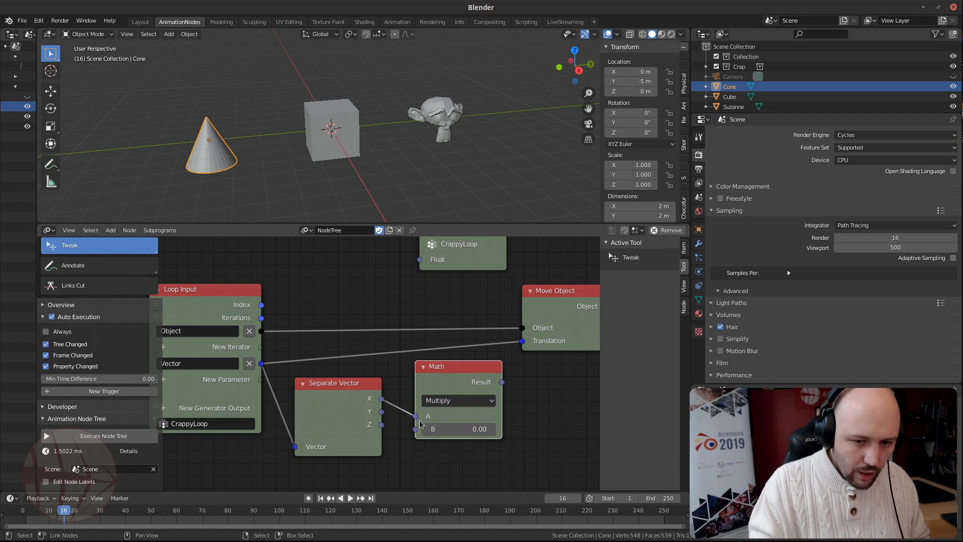
pyautogui.moveTo(262, 305); pyautogui.dragTo(415, 429)
# Add a Combine Vector node and place it beside the Multiply node
pyautogui.moveTo(536, 345); pyautogui.dragTo(443, 368, button='middle')
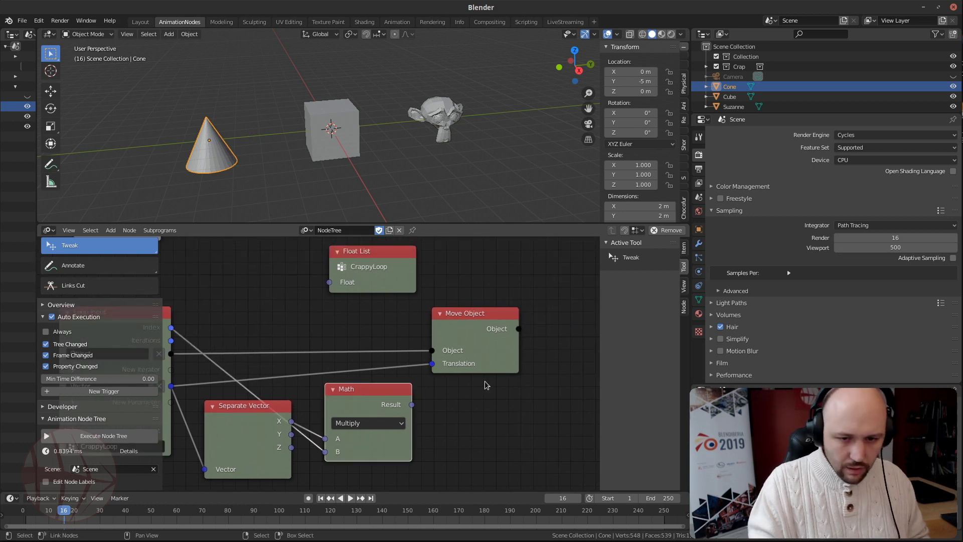
pyautogui.scroll(-2, 483, 387)
pyautogui.moveTo(378, 307); pyautogui.dragTo(456, 302)
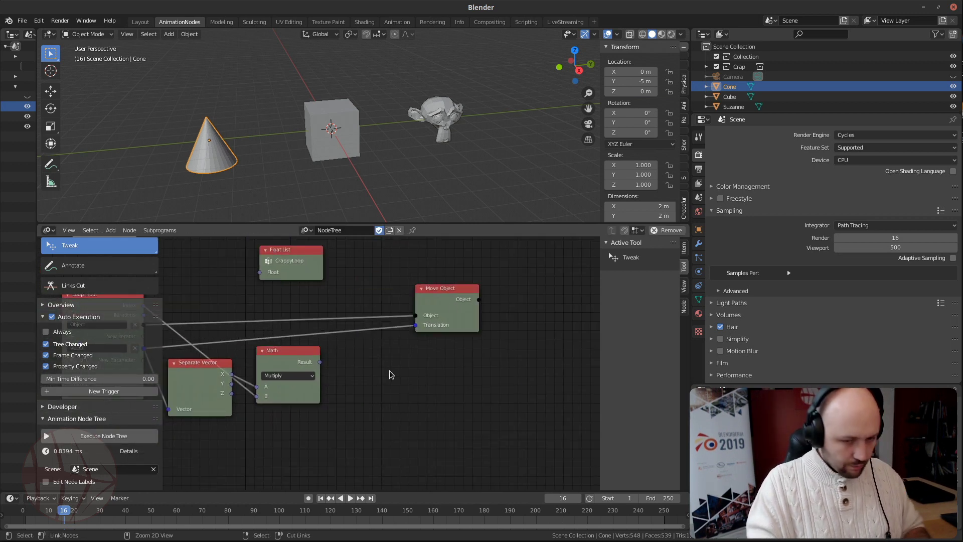
pyautogui.hotkey('ctrl', 'a')
pyautogui.write('combine ve')
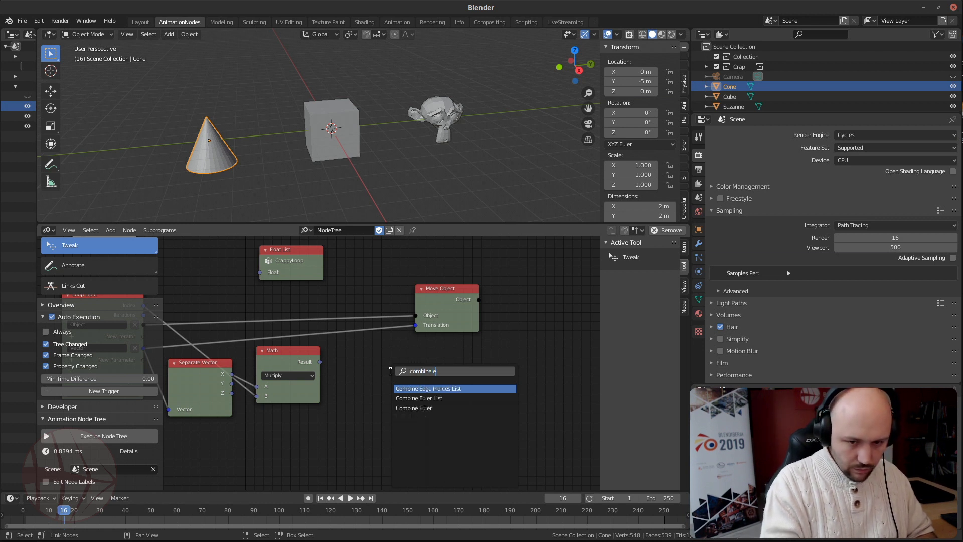
pyautogui.write('c')
pyautogui.press('Down')
pyautogui.press('Down')
pyautogui.press('Return')
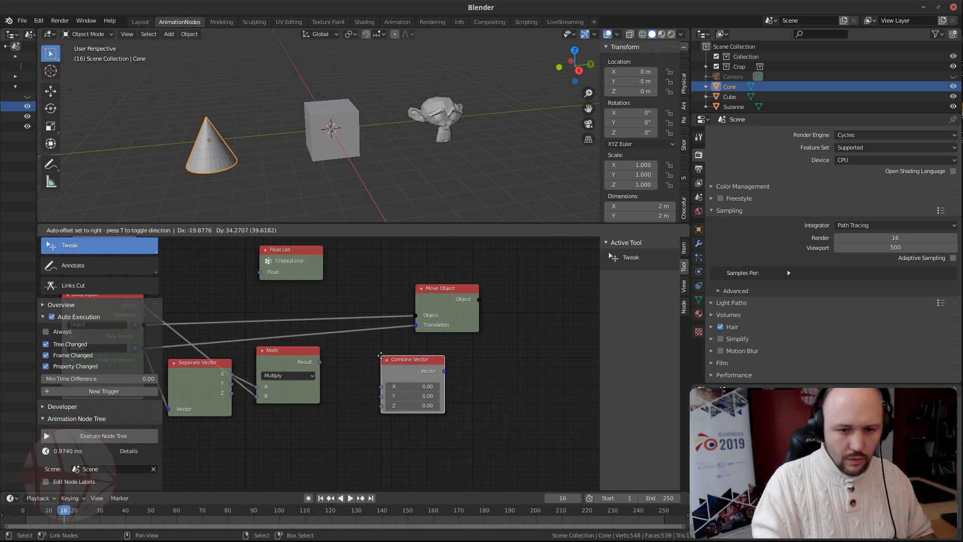
pyautogui.click(343, 359)
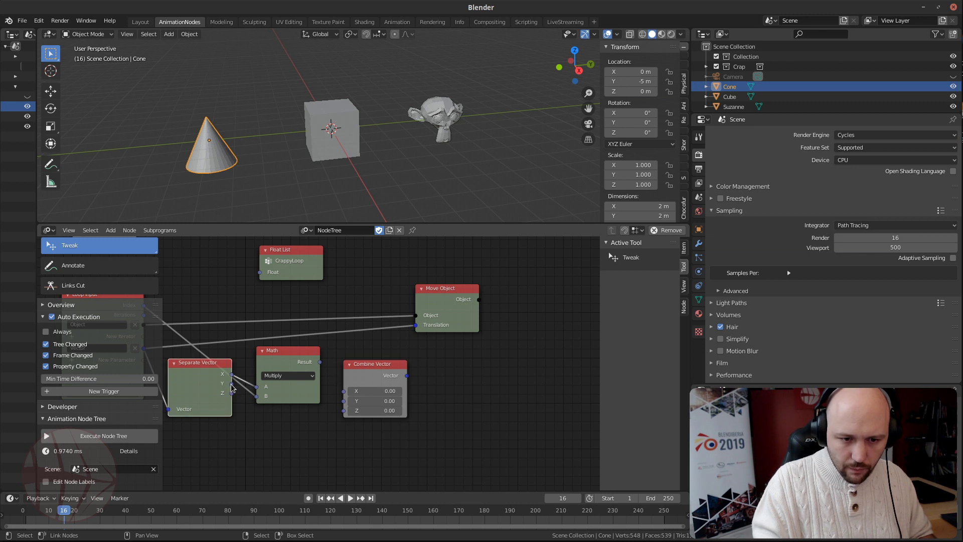
# Connect the Separate Vector Y and Z outputs to the Combine Vector's Y and Z, and the Multiply result to its X
pyautogui.moveTo(232, 383); pyautogui.dragTo(343, 401)
pyautogui.moveTo(232, 393); pyautogui.dragTo(343, 410)
pyautogui.moveTo(199, 373); pyautogui.dragTo(200, 400)
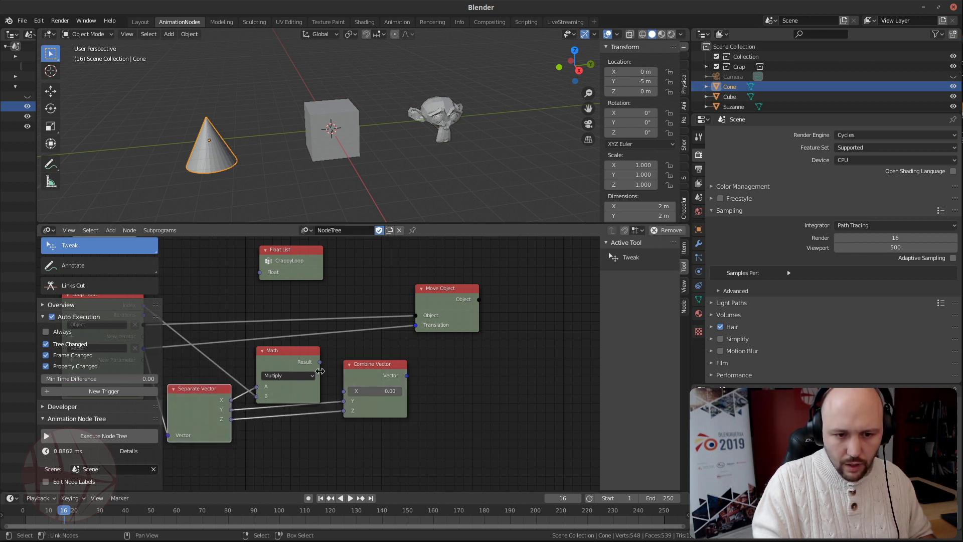
pyautogui.moveTo(319, 363); pyautogui.dragTo(343, 390)
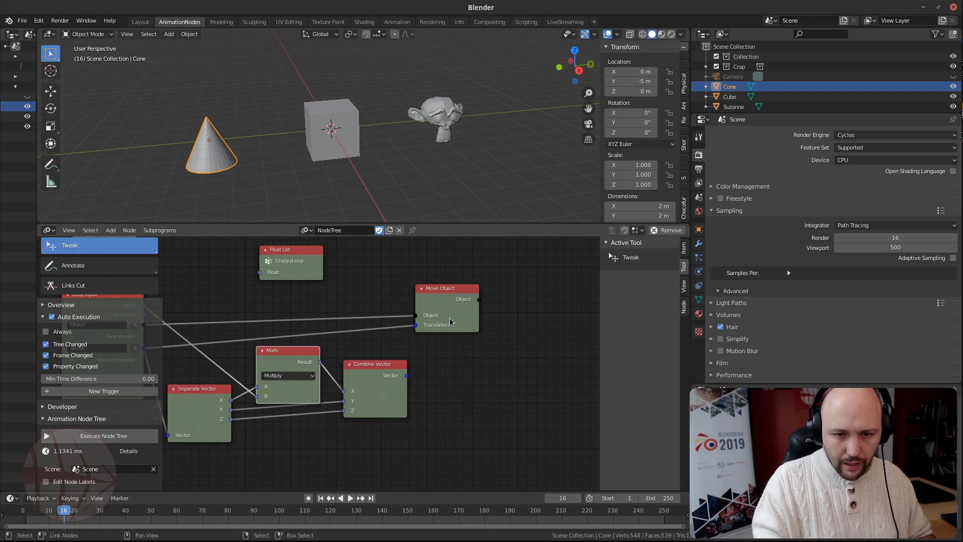
# Feed the Combine Vector output into the Move Object node's Translation and return the timeline to frame 1
pyautogui.moveTo(450, 321); pyautogui.dragTo(477, 323)
pyautogui.moveTo(406, 375); pyautogui.dragTo(447, 332)
pyautogui.scroll(-3, 325, 188)
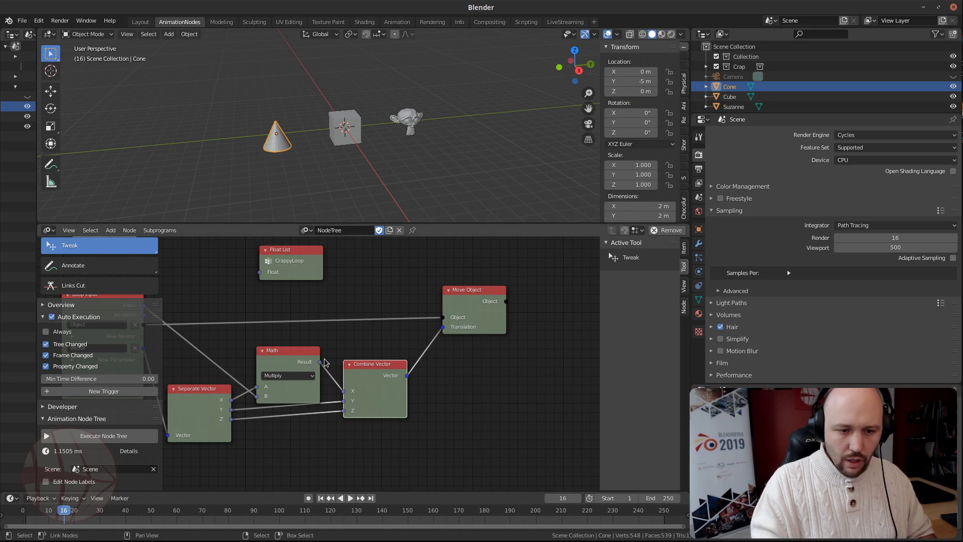
pyautogui.press('Right')
pyautogui.press('Right')
pyautogui.press('Right')
pyautogui.hotkey('shift', 'Left')
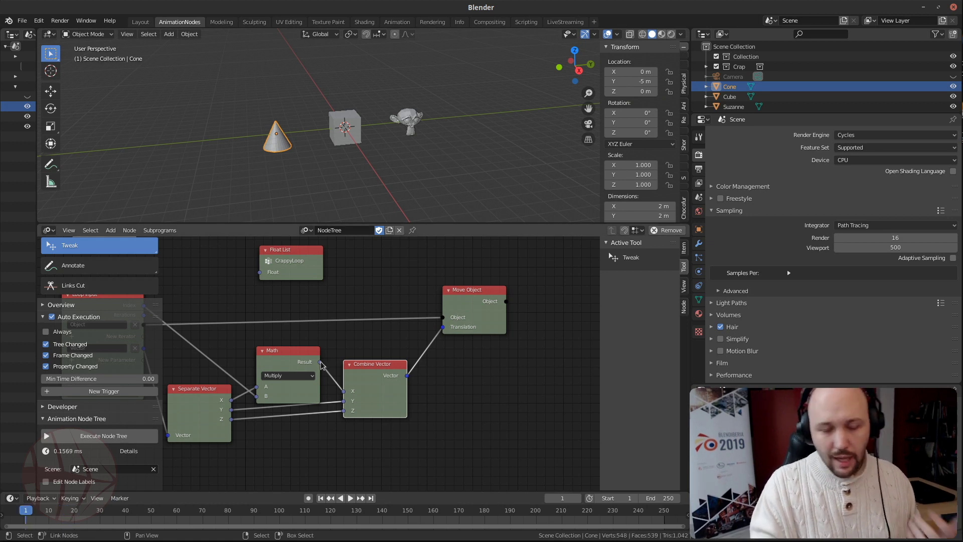
# Set the Vector X of the node invoking CrappyLoop to 1.00 and play the animation through frame 11
pyautogui.scroll(-3, 321, 317)
pyautogui.scroll(3, 323, 349)
pyautogui.moveTo(429, 357); pyautogui.dragTo(472, 387)
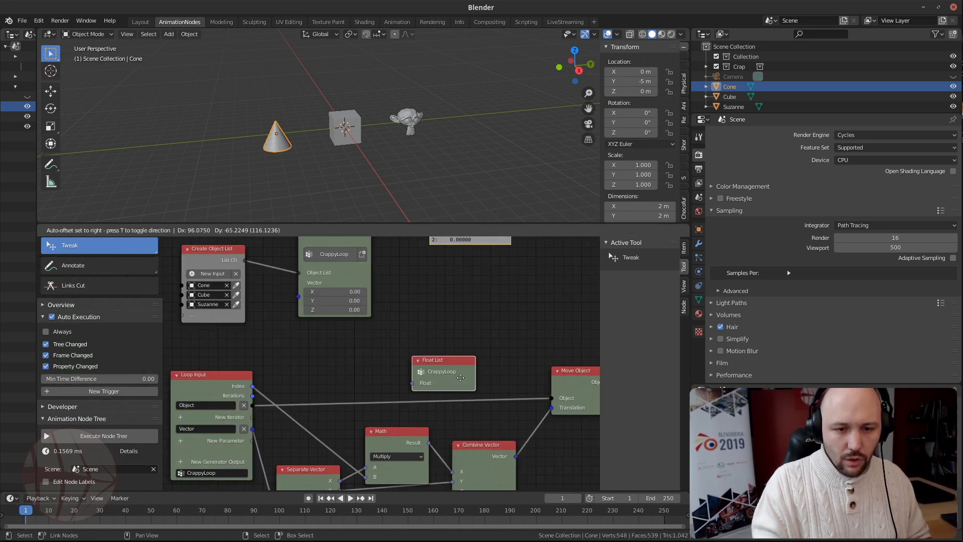
pyautogui.scroll(2, 431, 364)
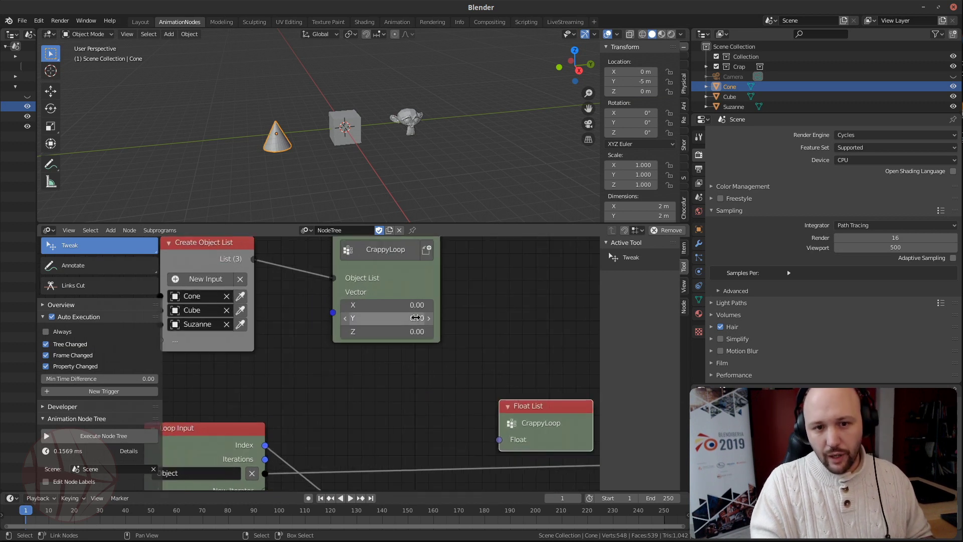
pyautogui.click(406, 304)
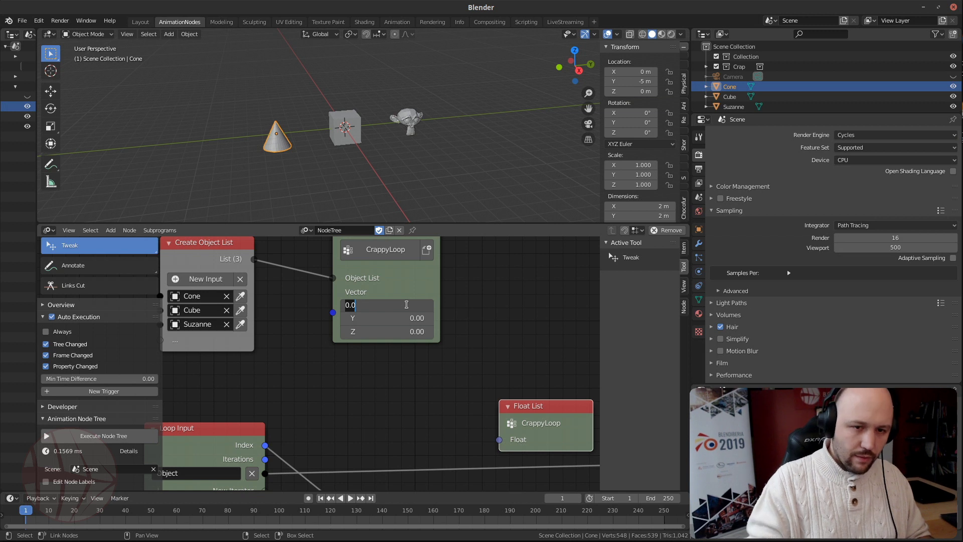
pyautogui.write('1')
pyautogui.press('Return')
pyautogui.moveTo(330, 199); pyautogui.dragTo(441, 186, button='middle')
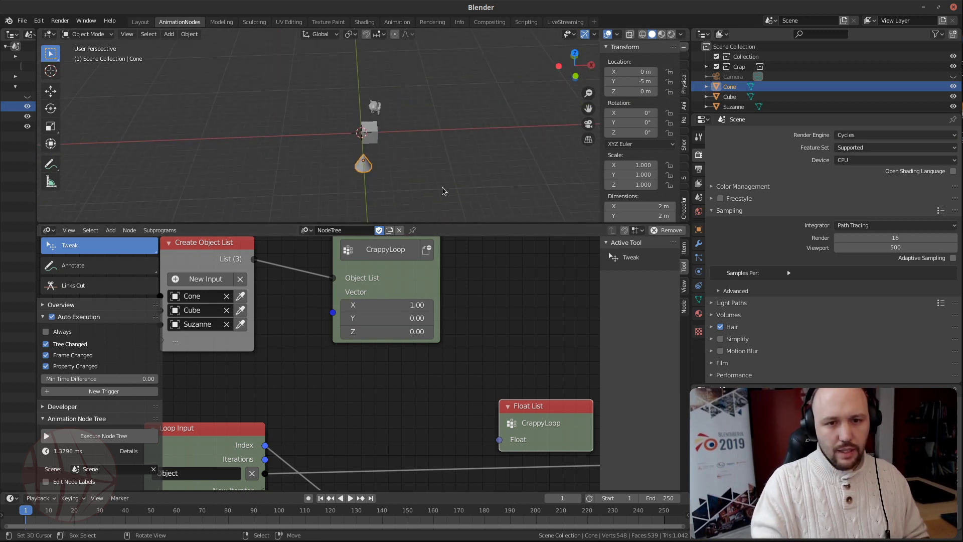
pyautogui.press('space')
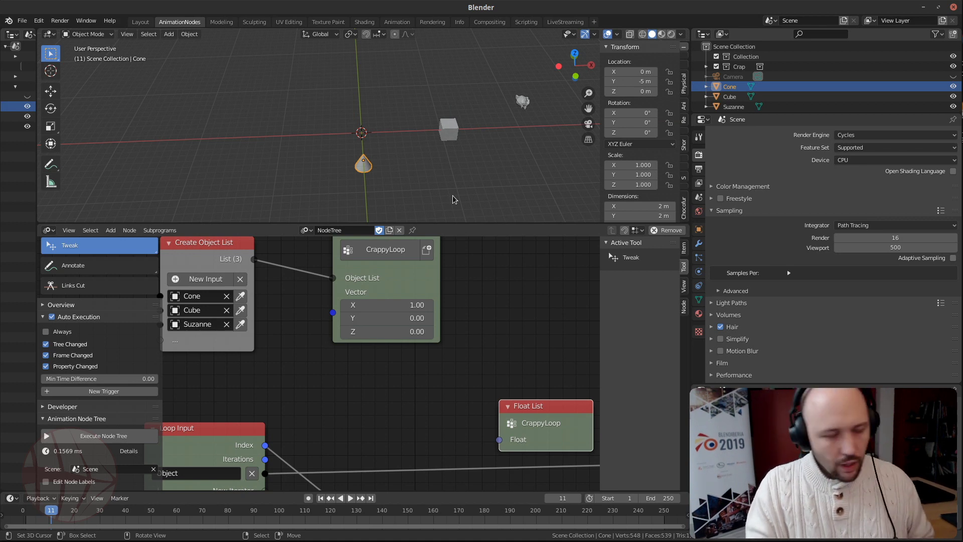
# Examine how the Loop Input's Index and Vector run through the math nodes into Move Object, and how CrappyLoop is invoked
pyautogui.scroll(-2, 384, 351)
pyautogui.moveTo(376, 402); pyautogui.dragTo(339, 320, button='middle')
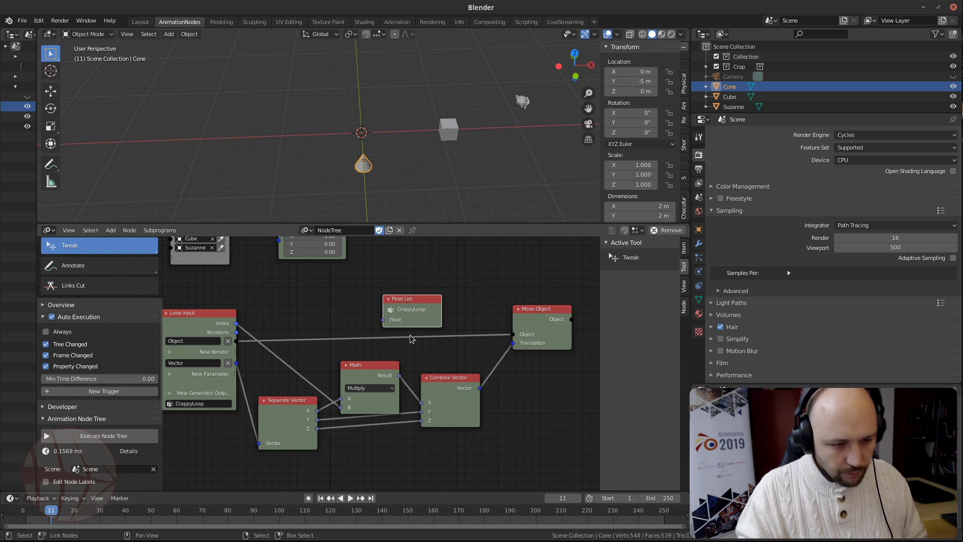
pyautogui.scroll(-2, 411, 341)
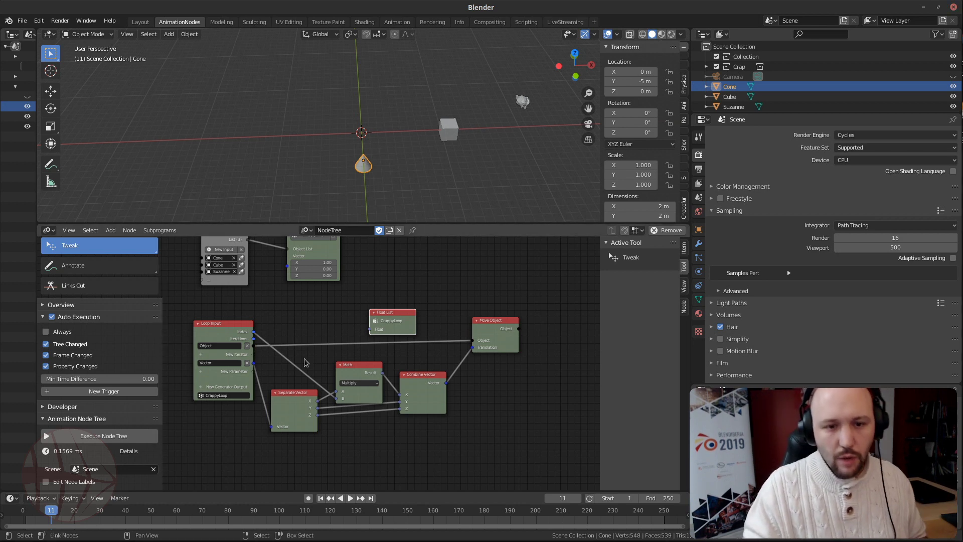
pyautogui.moveTo(320, 341); pyautogui.dragTo(374, 448, button='middle')
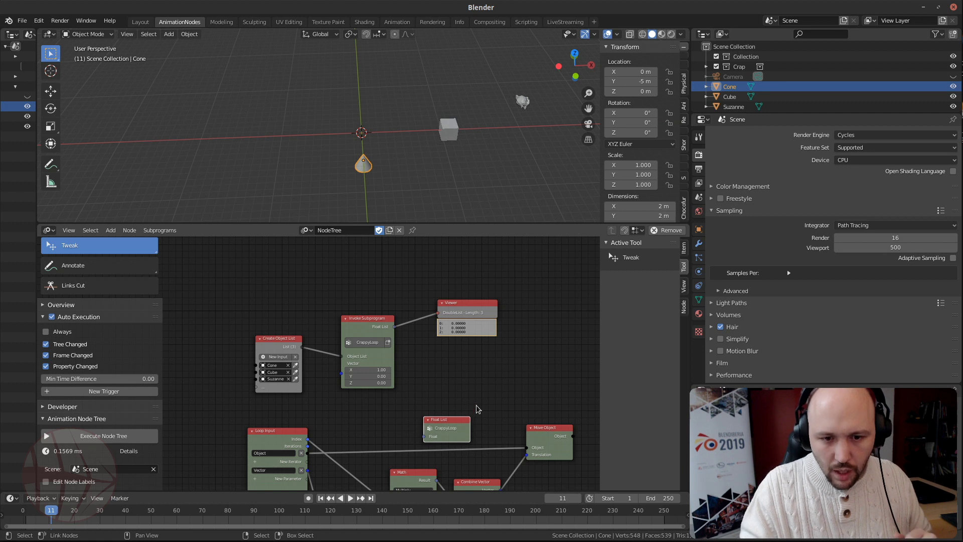
pyautogui.moveTo(477, 405); pyautogui.dragTo(455, 316, button='middle')
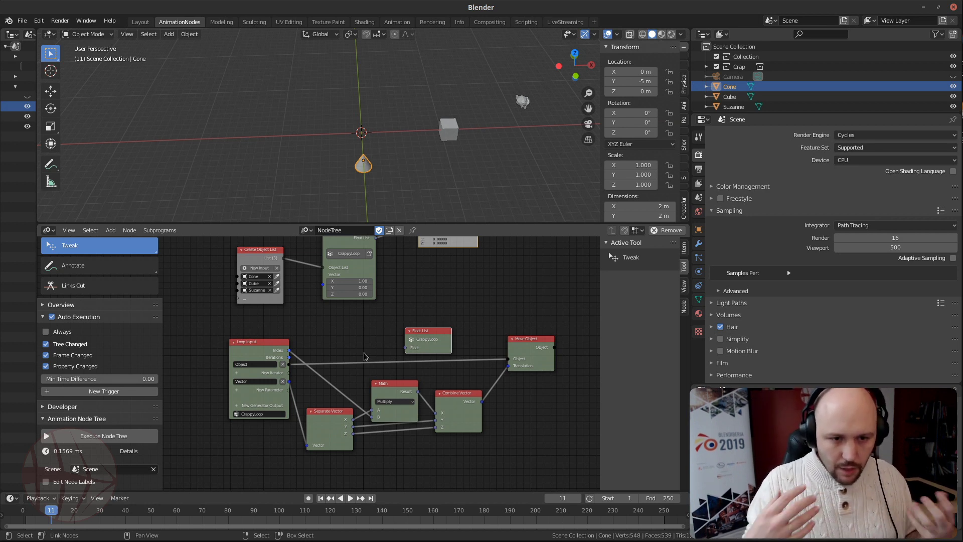
pyautogui.scroll(2, 381, 356)
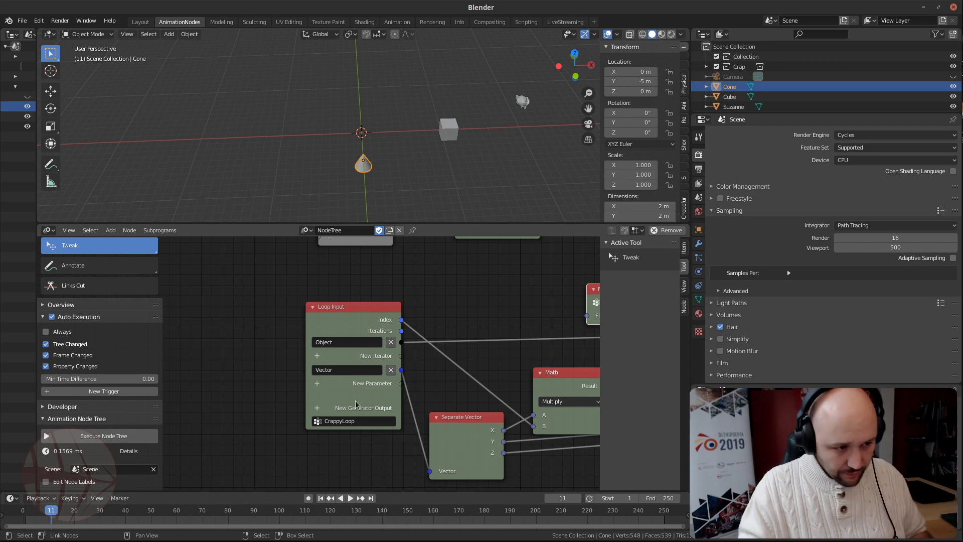
pyautogui.moveTo(471, 305); pyautogui.dragTo(341, 319, button='middle')
pyautogui.scroll(-4, 341, 319)
pyautogui.moveTo(461, 371); pyautogui.dragTo(411, 377, button='middle')
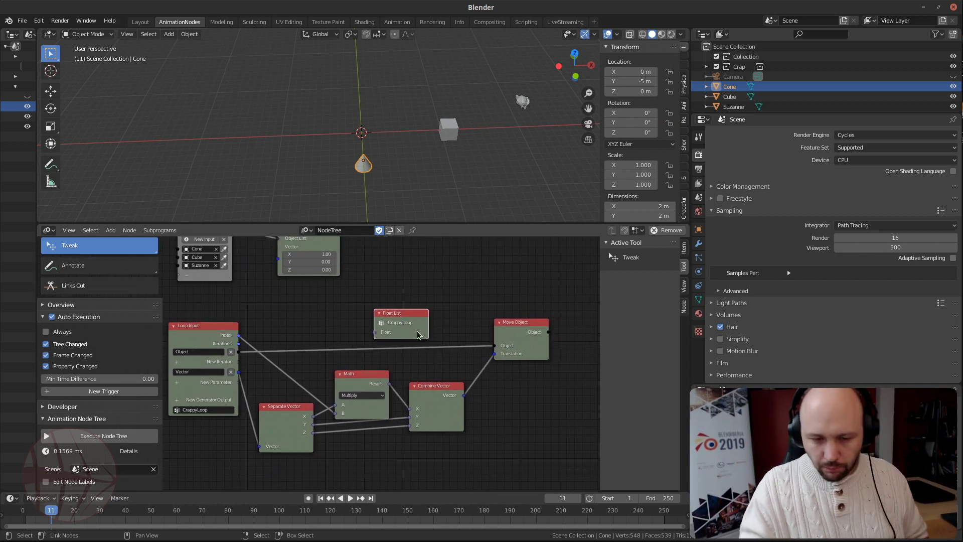
pyautogui.scroll(-3, 421, 326)
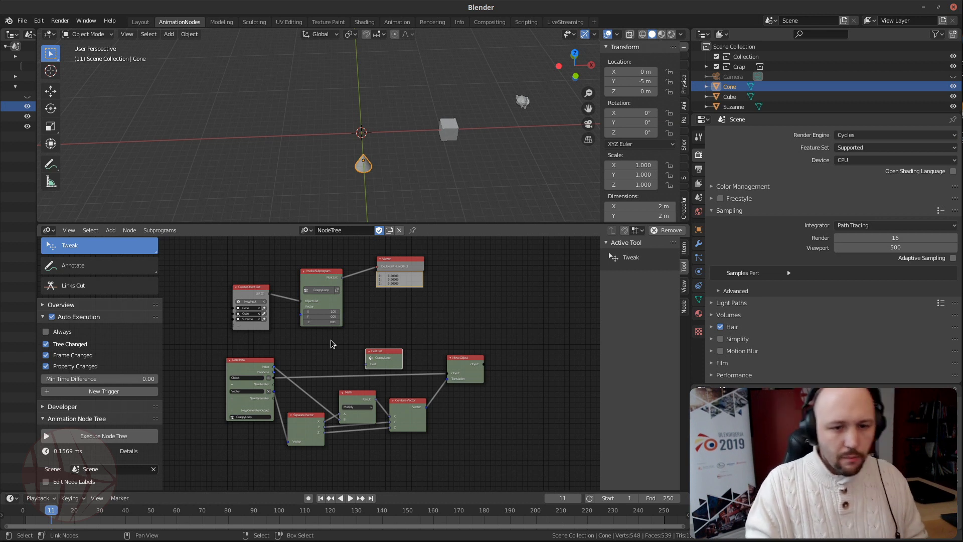
# Delete every node from the node tree, including the CrappyLoop subprogram, its viewer and the Create Object List
pyautogui.click(317, 285)
pyautogui.press('x')
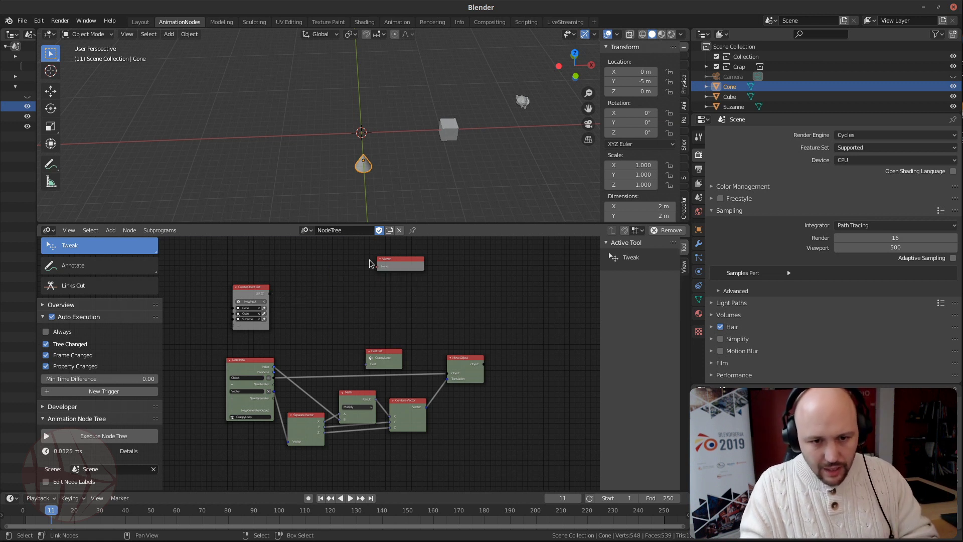
pyautogui.click(391, 259)
pyautogui.press('x')
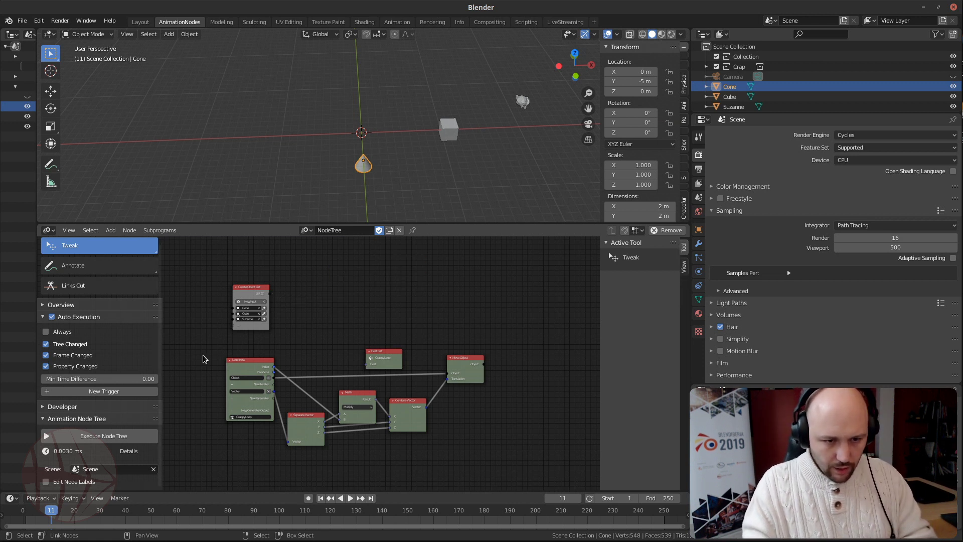
pyautogui.moveTo(201, 337); pyautogui.dragTo(489, 445)
pyautogui.press('x')
pyautogui.click(256, 311)
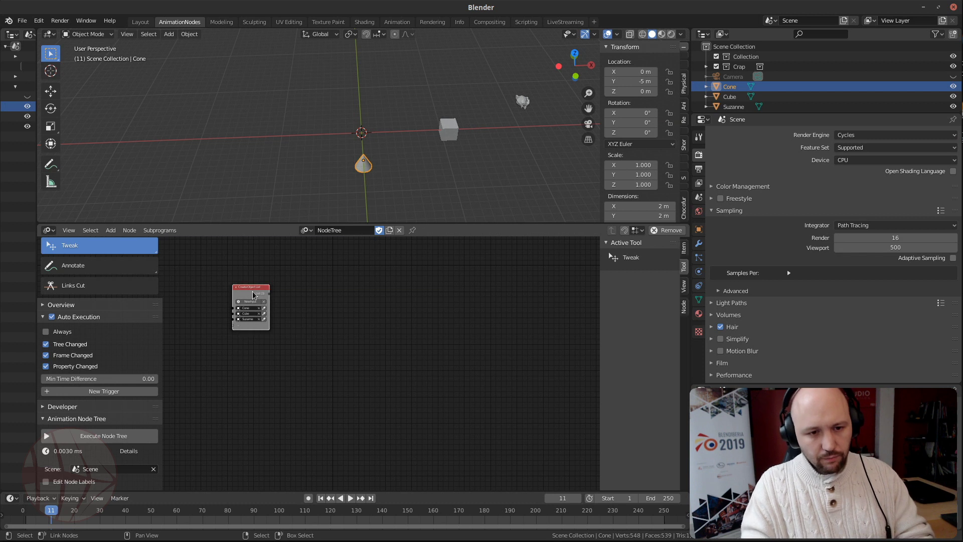
pyautogui.press('x')
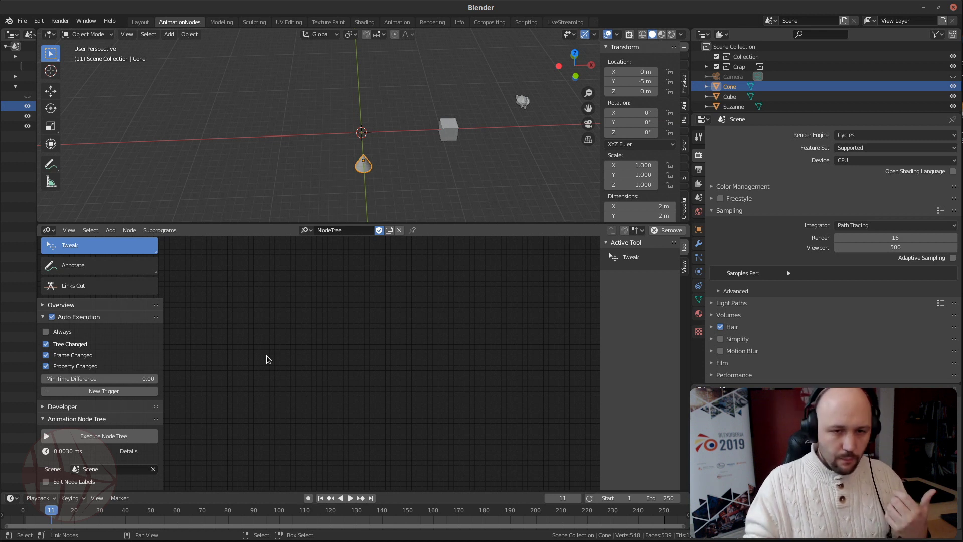
# Delete the cone and the Suzanne object from the scene
pyautogui.press('Delete')
pyautogui.click(523, 101)
pyautogui.press('Delete')
# Set the cube's X location to 0 m
pyautogui.click(456, 131)
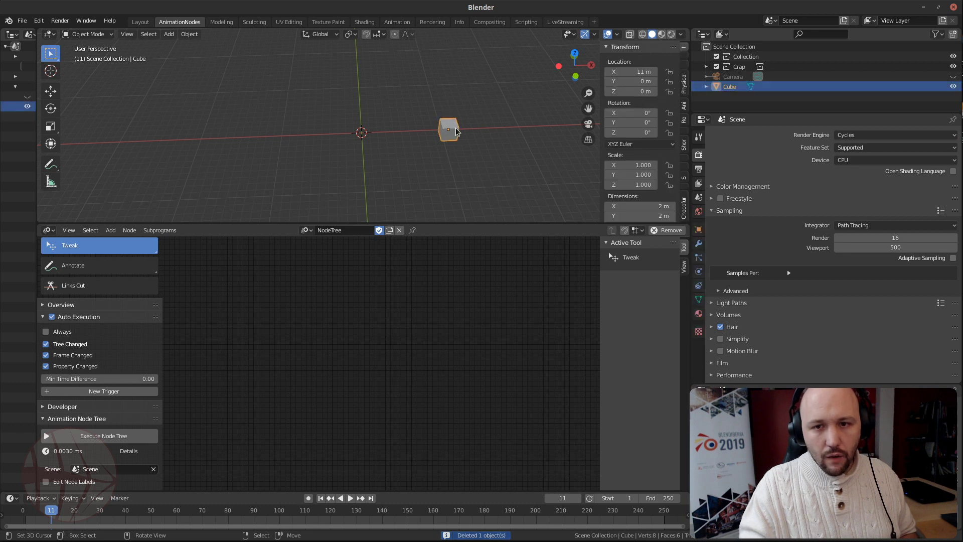
pyautogui.click(635, 73)
pyautogui.write('0')
pyautogui.press('Return')
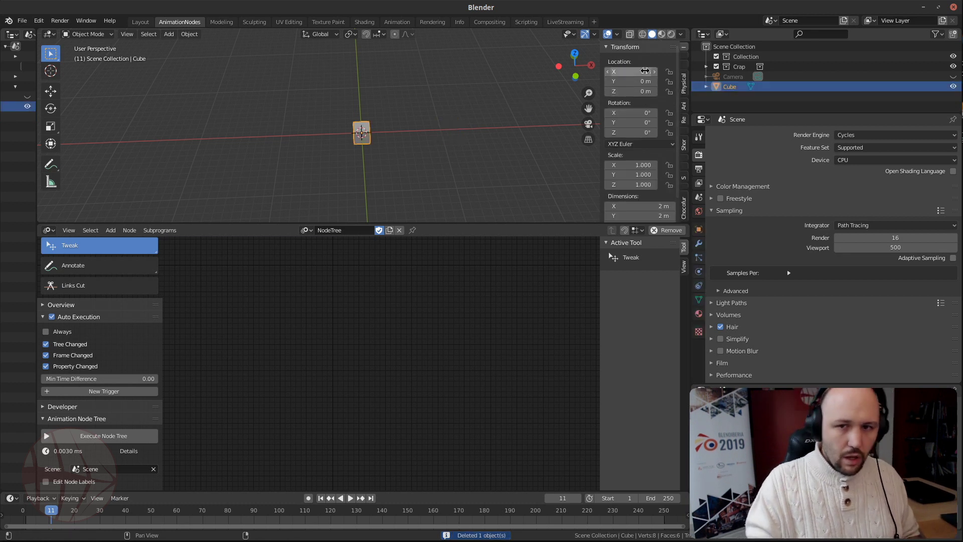
pyautogui.scroll(5, 443, 112)
pyautogui.moveTo(443, 112); pyautogui.dragTo(345, 157, button='middle')
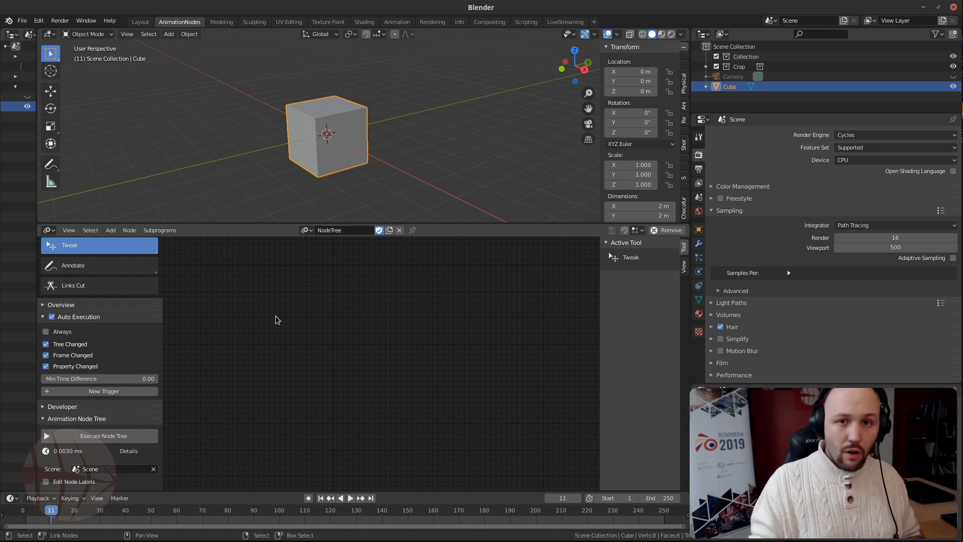
# Flatten the cube's mesh along global Z to about 0.12 in Edit Mode, and hide the cube in the viewport
pyautogui.hotkey('ctrl', 'Tab')
pyautogui.click(333, 140)
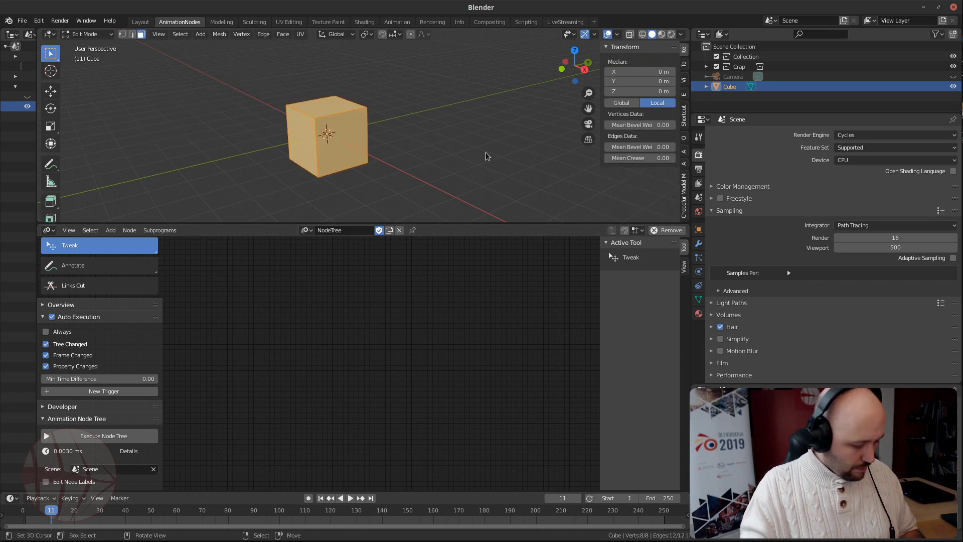
pyautogui.press('s')
pyautogui.press('z')
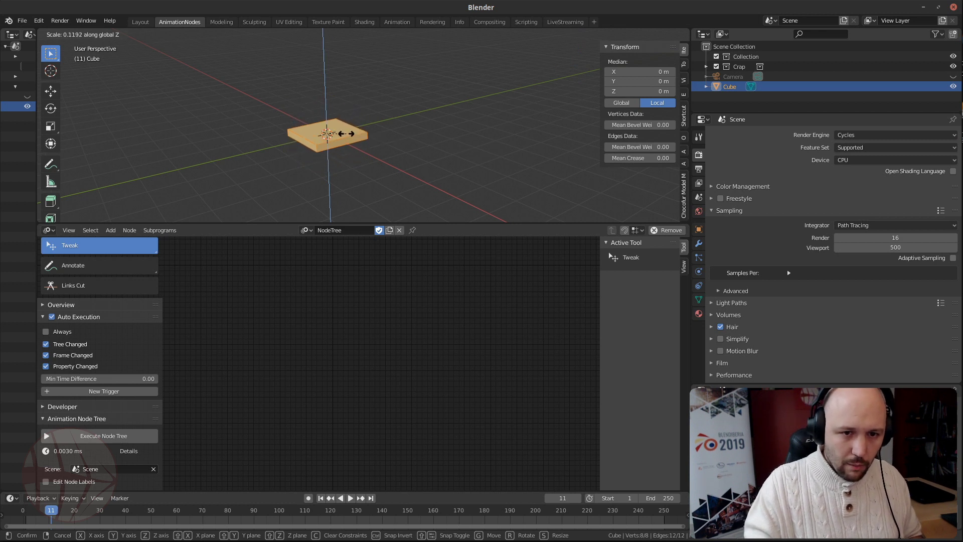
pyautogui.click(346, 133)
pyautogui.press('Tab')
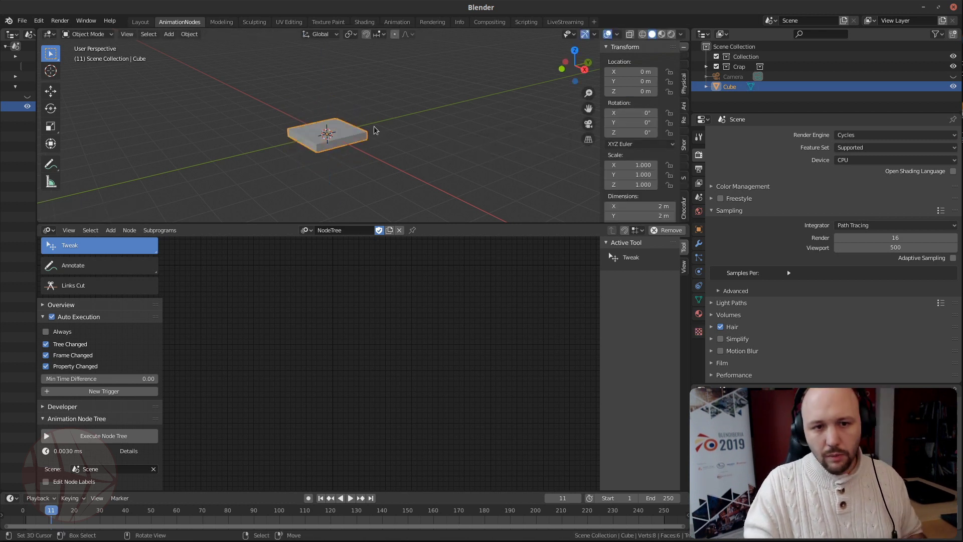
pyautogui.scroll(-3, 375, 130)
pyautogui.click(953, 87)
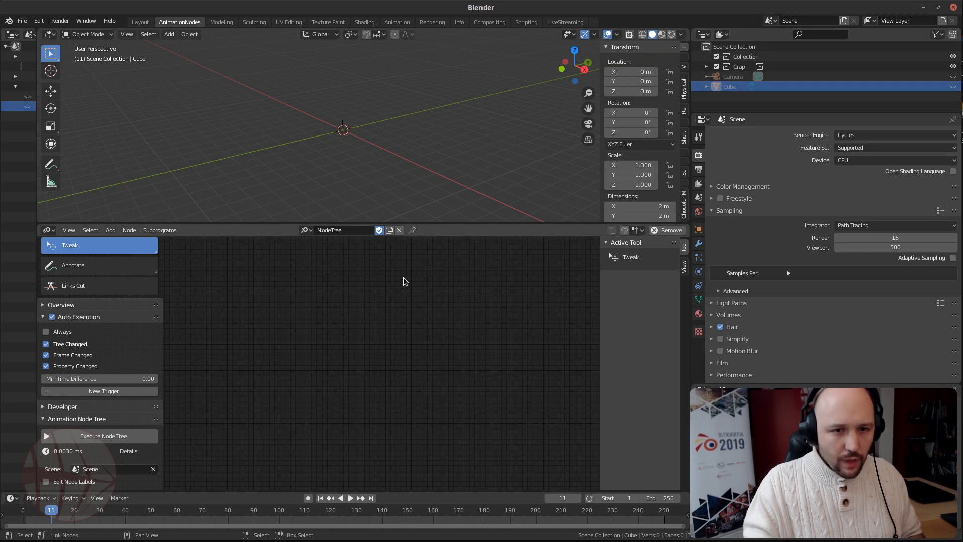
# Add a Grid Mesh node to the empty node tree
pyautogui.hotkey('shift', 'a')
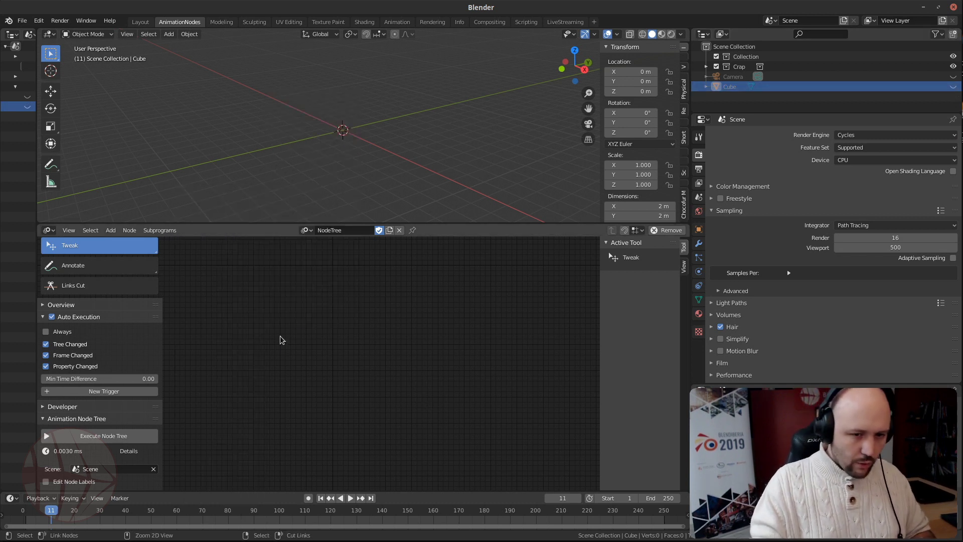
pyautogui.hotkey('ctrl', 'a')
pyautogui.write('grid')
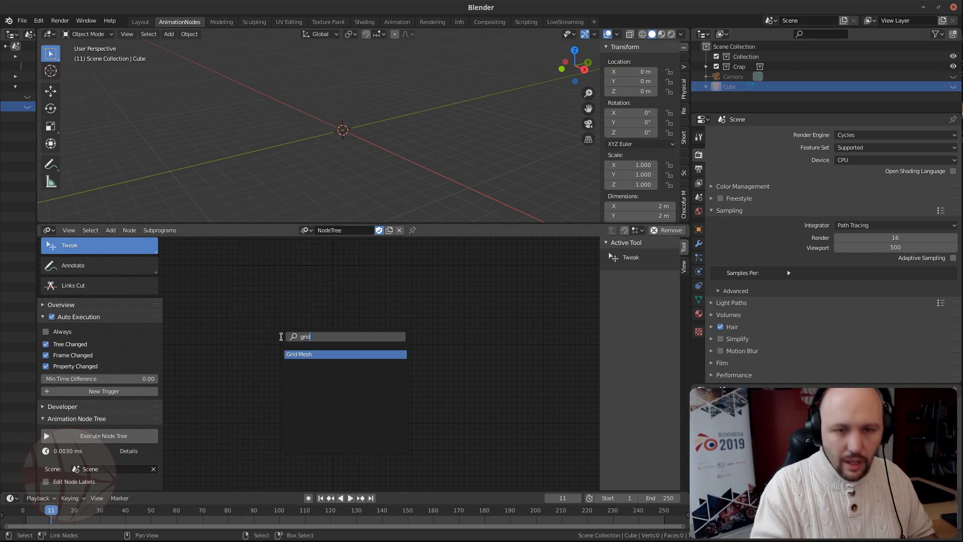
pyautogui.press('Return')
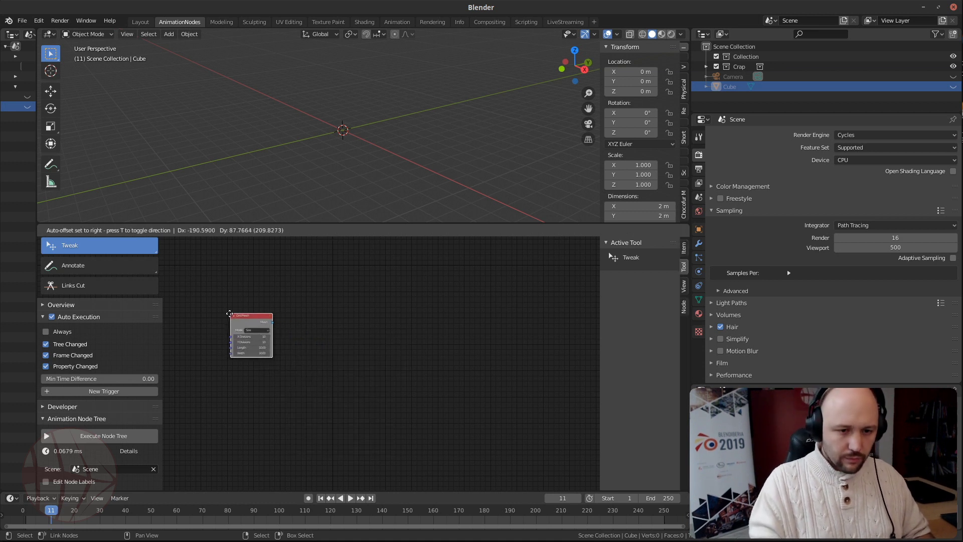
pyautogui.click(229, 312)
pyautogui.scroll(7, 303, 360)
pyautogui.moveTo(303, 360); pyautogui.dragTo(415, 391, button='middle')
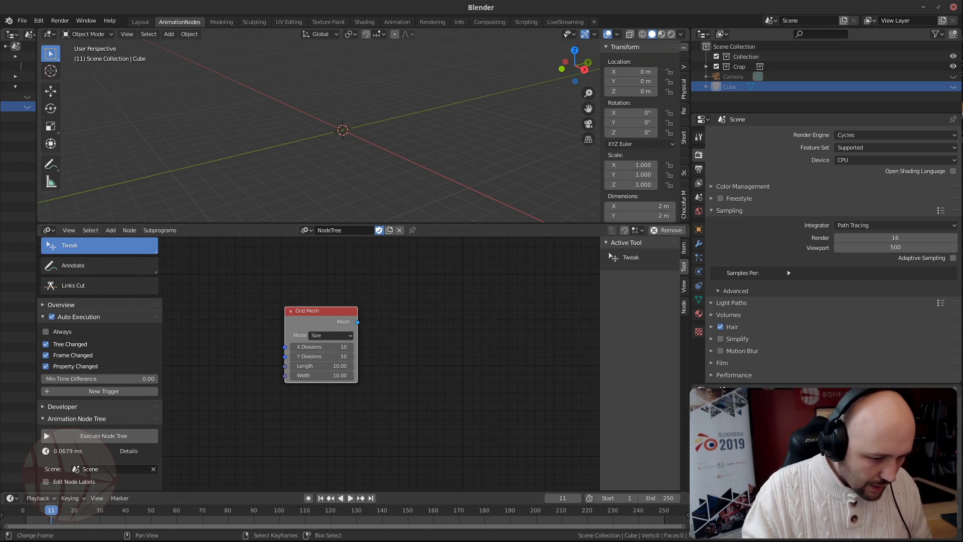
# Switch to the browser to view the GraphicAll page of the Animation Nodes + Extra Nodes builds, and return to Blender
pyautogui.hotkey('alt', 'Tab')
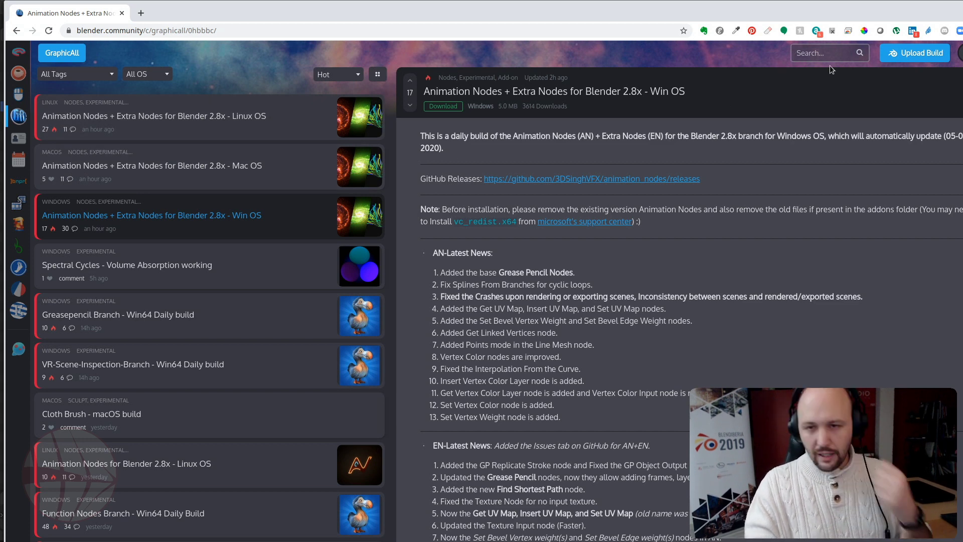
pyautogui.hotkey('alt', 'Tab')
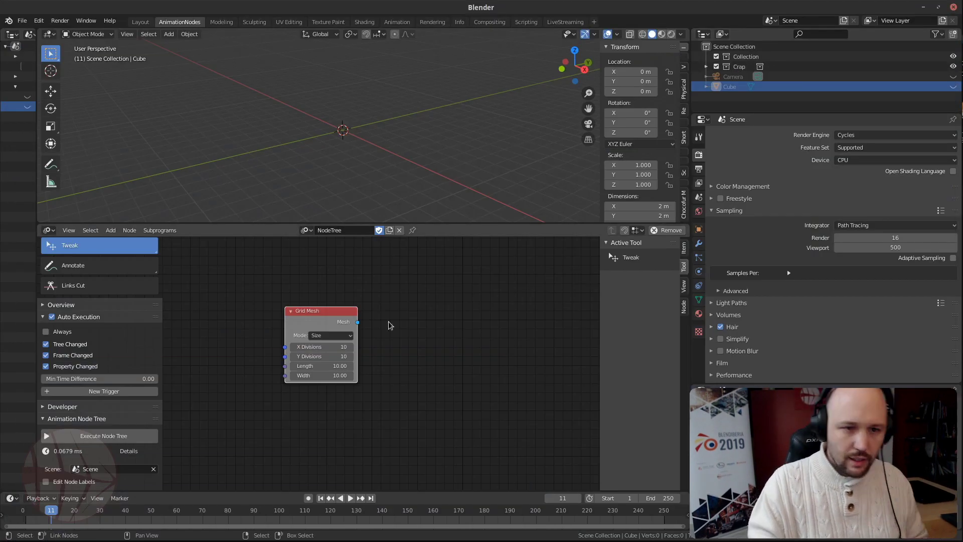
# Move the Grid Mesh node aside to free space for further nodes on its output side
pyautogui.moveTo(399, 387); pyautogui.dragTo(357, 390, button='middle')
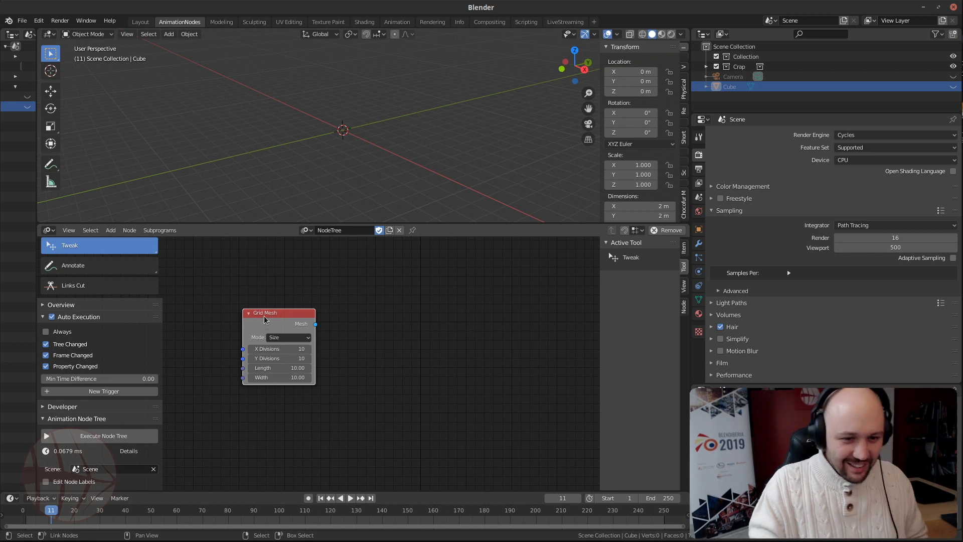
pyautogui.moveTo(263, 315); pyautogui.dragTo(214, 315)
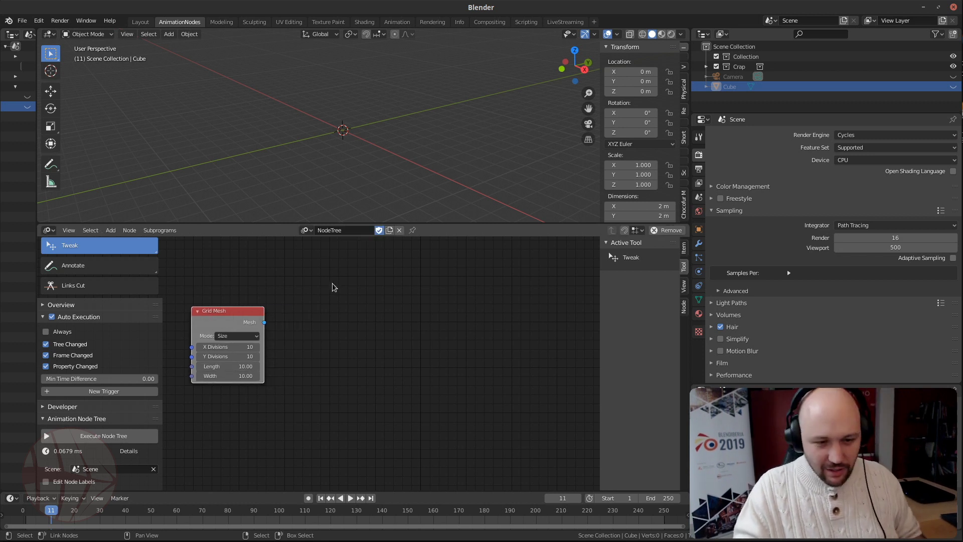
pyautogui.moveTo(181, 346); pyautogui.dragTo(218, 350, button='middle')
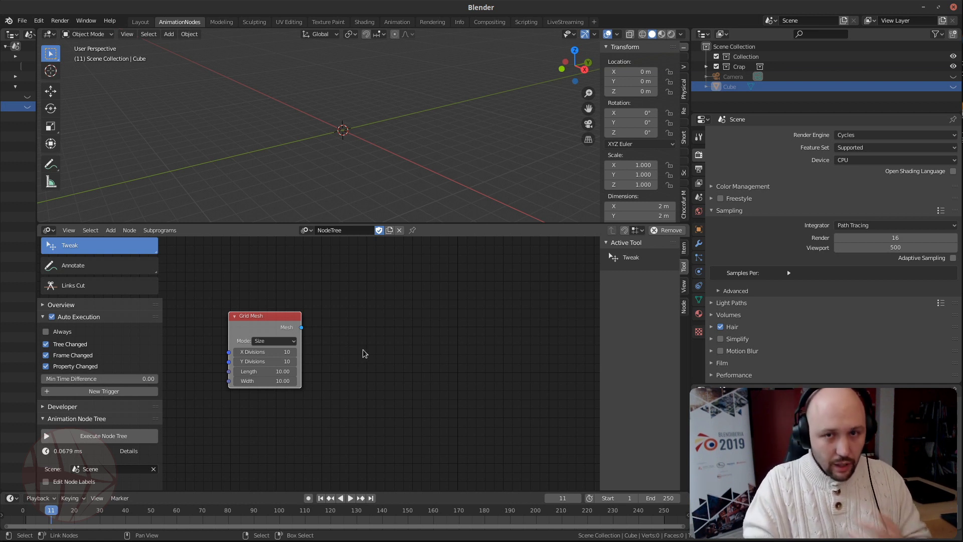
# Add a UV sphere at the world origin
pyautogui.hotkey('shift', 'a')
pyautogui.moveTo(359, 116)
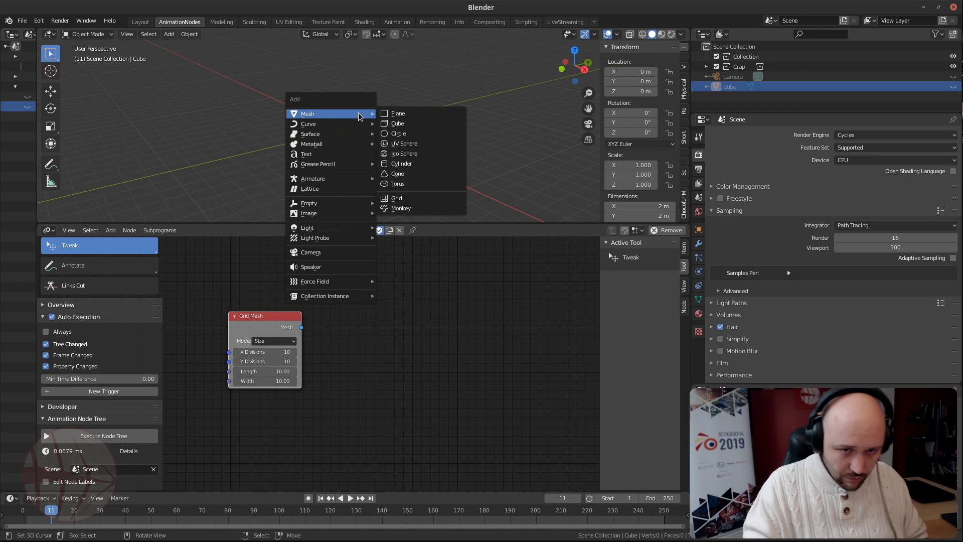
pyautogui.click(408, 147)
pyautogui.scroll(5, 335, 132)
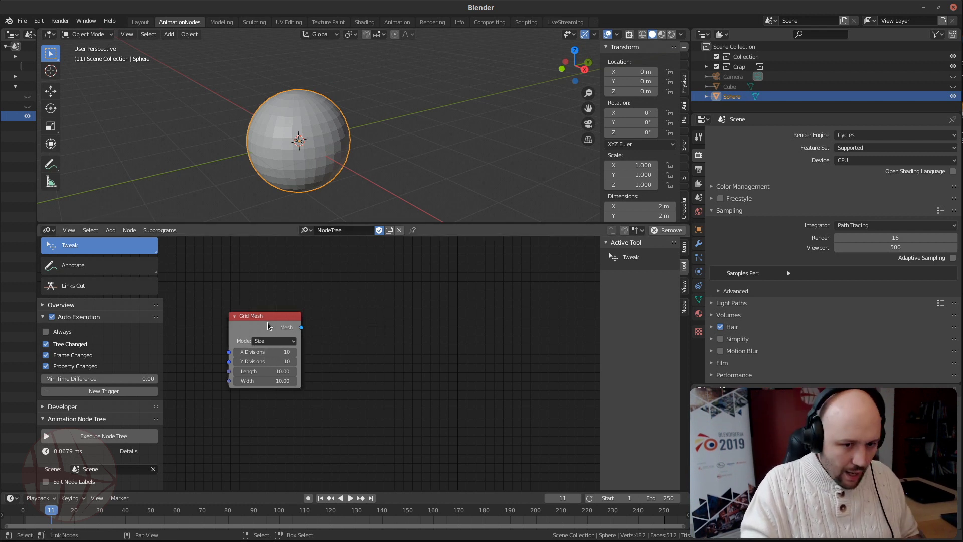
# Add a Mesh Object Output node beside the output of the Grid Mesh node
pyautogui.moveTo(267, 321); pyautogui.dragTo(253, 316)
pyautogui.hotkey('ctrl', 'a')
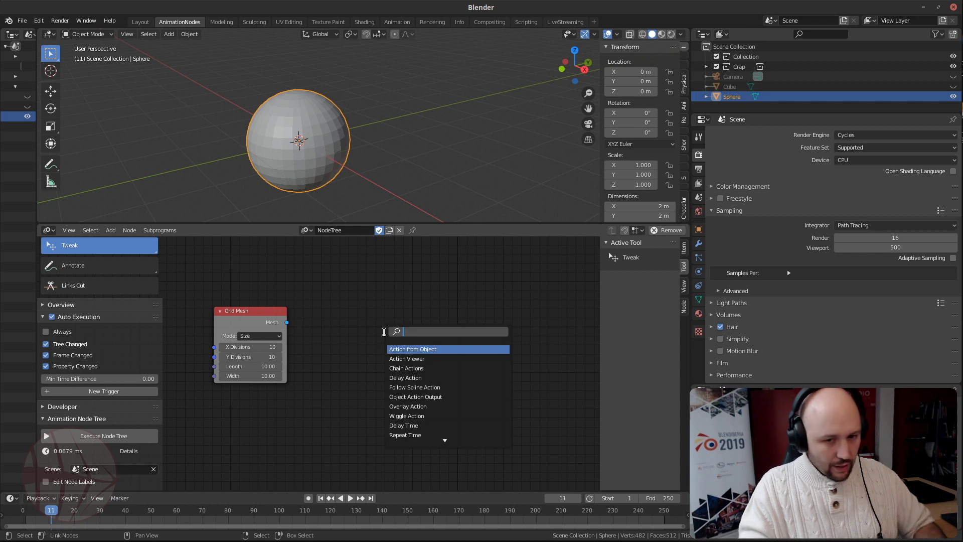
pyautogui.write('object o')
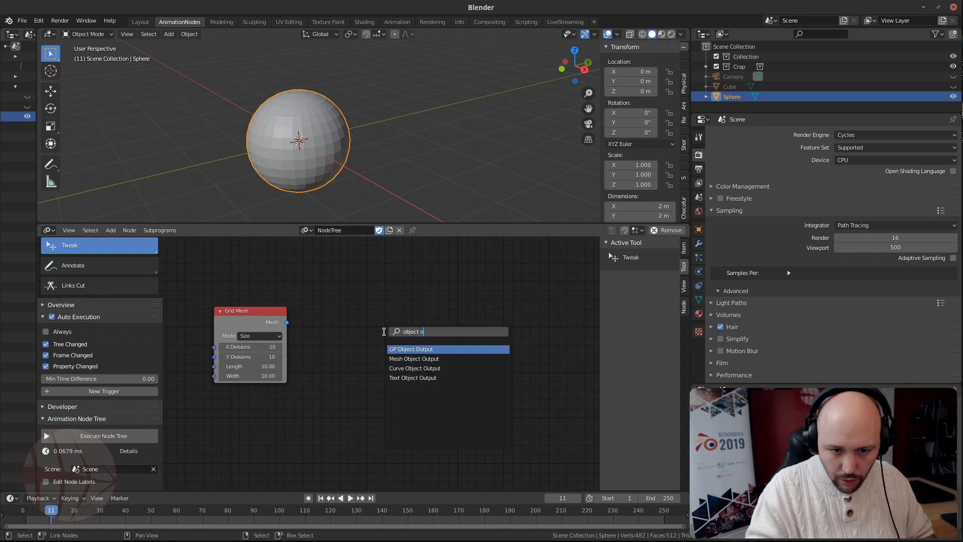
pyautogui.press('Down')
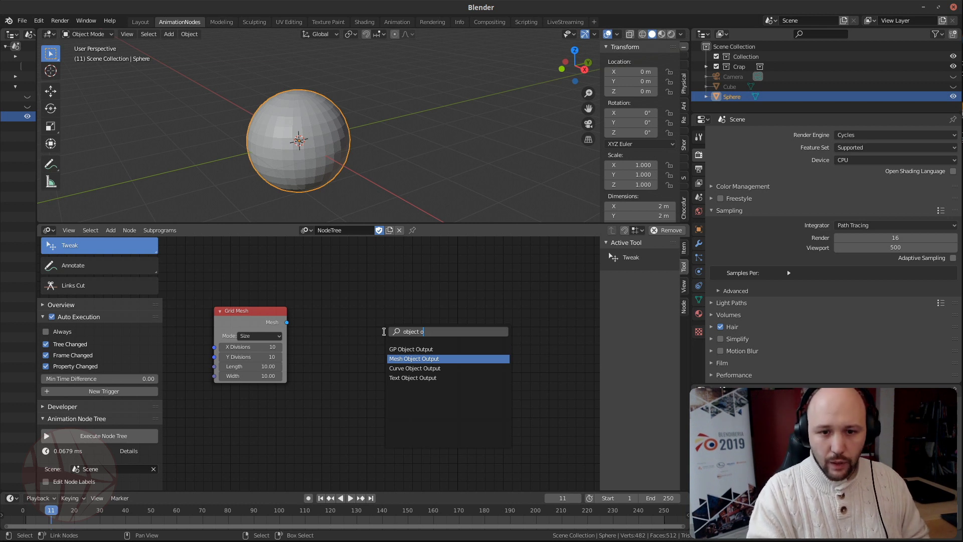
pyautogui.press('Return')
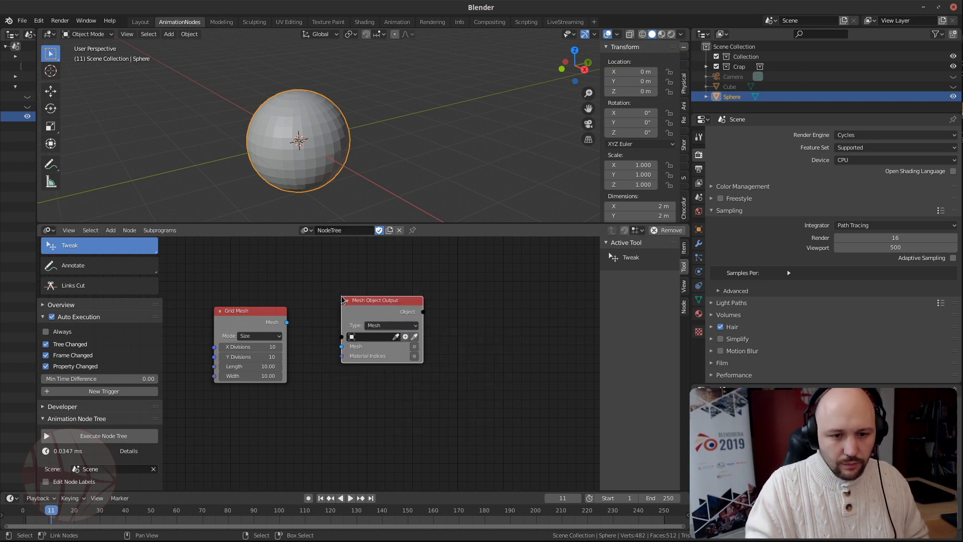
pyautogui.click(341, 296)
pyautogui.scroll(2, 350, 361)
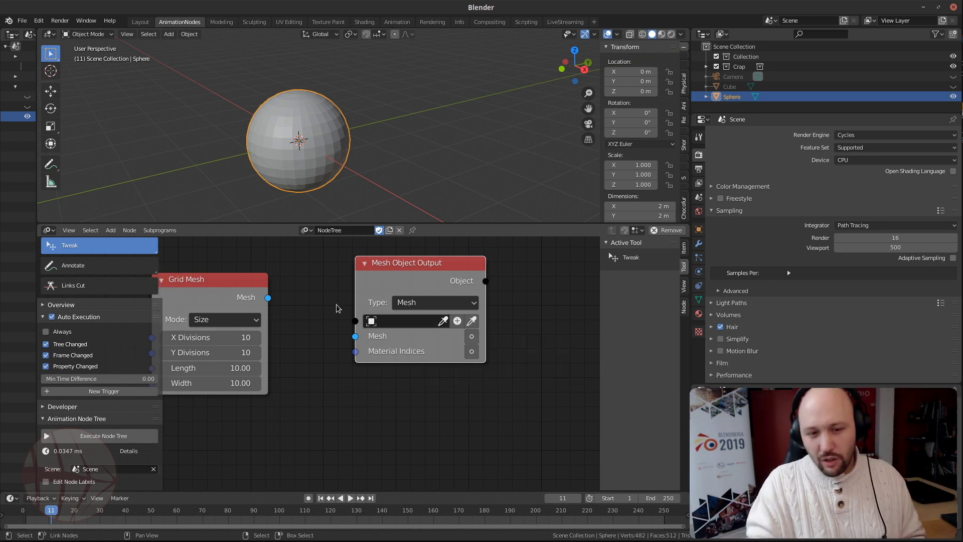
# Output the Grid Mesh to the Sphere object by linking it into Mesh Object Output and enabling the Mesh input
pyautogui.click(472, 321)
pyautogui.click(319, 131)
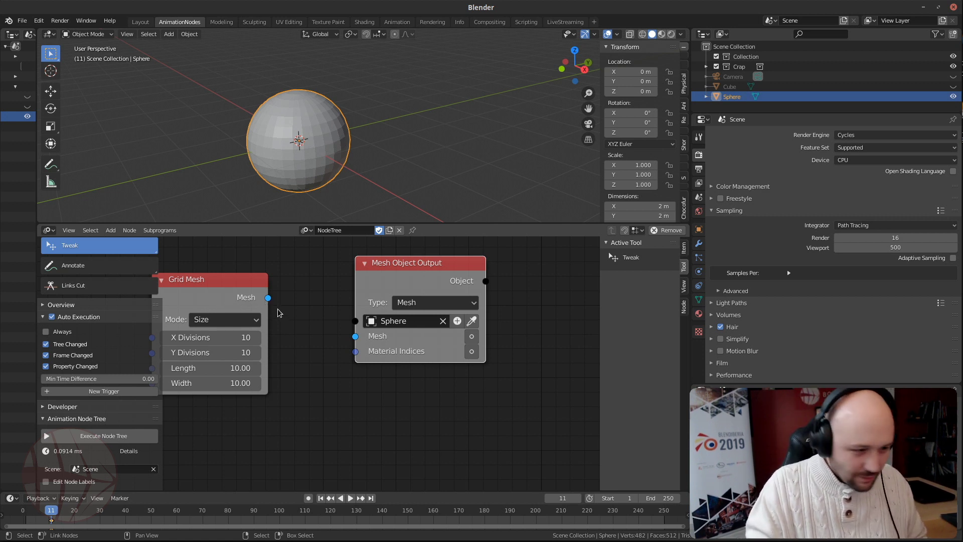
pyautogui.moveTo(269, 301); pyautogui.dragTo(355, 339)
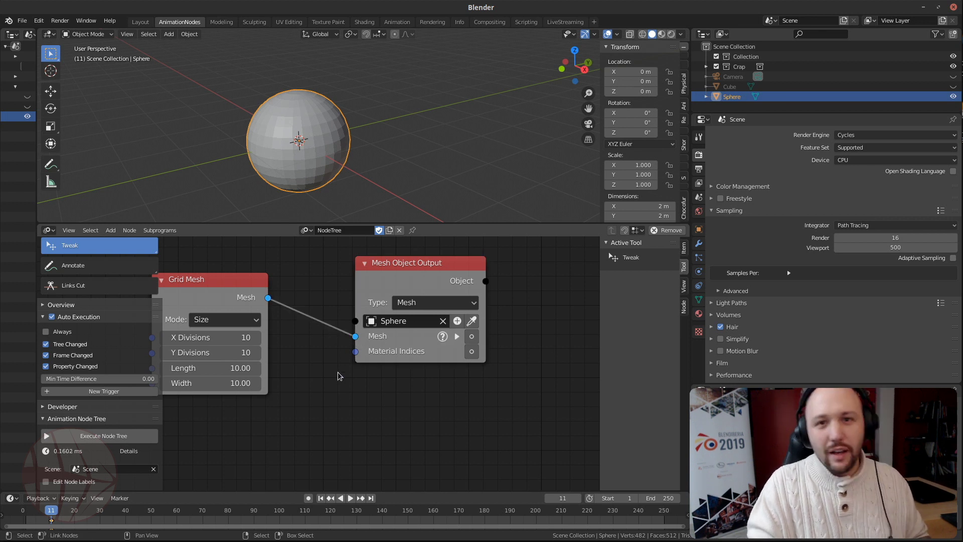
pyautogui.click(472, 336)
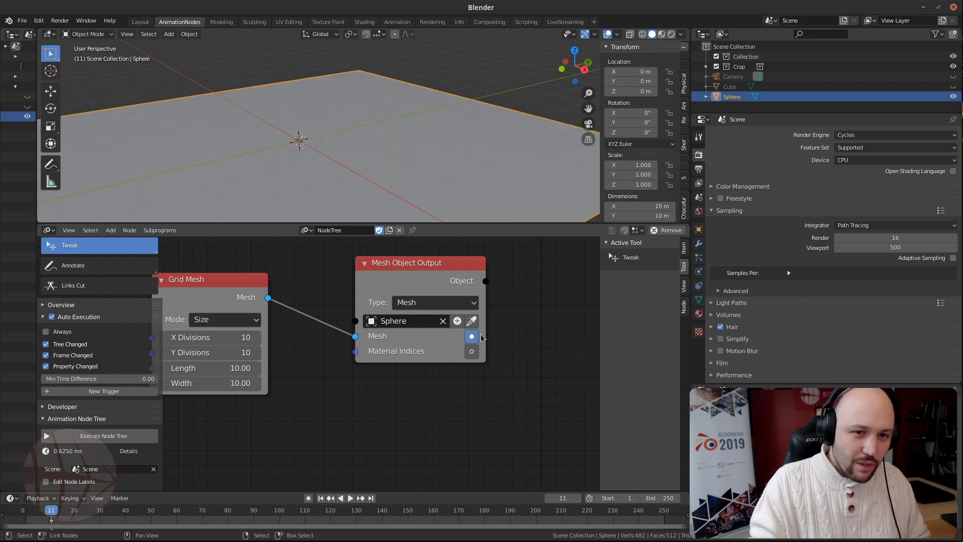
# Enable the Wireframe overlay in the 3D viewport to show the grid's divisions
pyautogui.scroll(-3, 389, 134)
pyautogui.moveTo(370, 134)
pyautogui.mouseDown(button='middle')
pyautogui.moveTo(344, 152)
pyautogui.moveTo(371, 149)
pyautogui.mouseUp(button='middle')
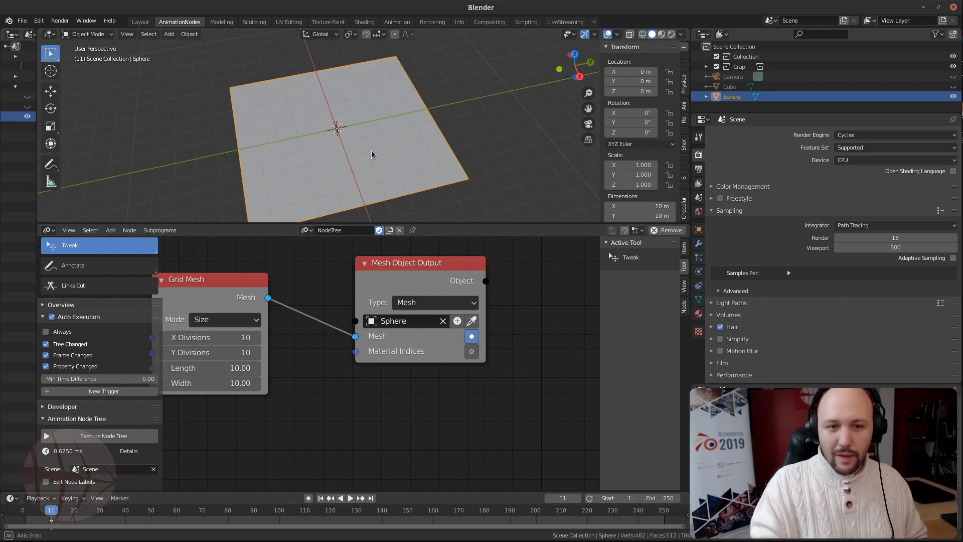
pyautogui.click(617, 34)
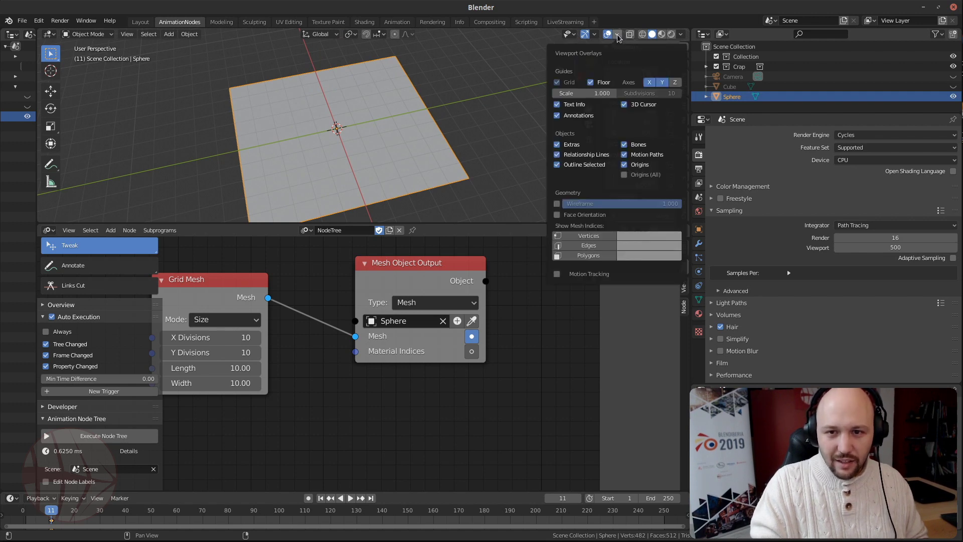
pyautogui.click(559, 208)
pyautogui.scroll(3, 328, 134)
pyautogui.scroll(-5, 328, 134)
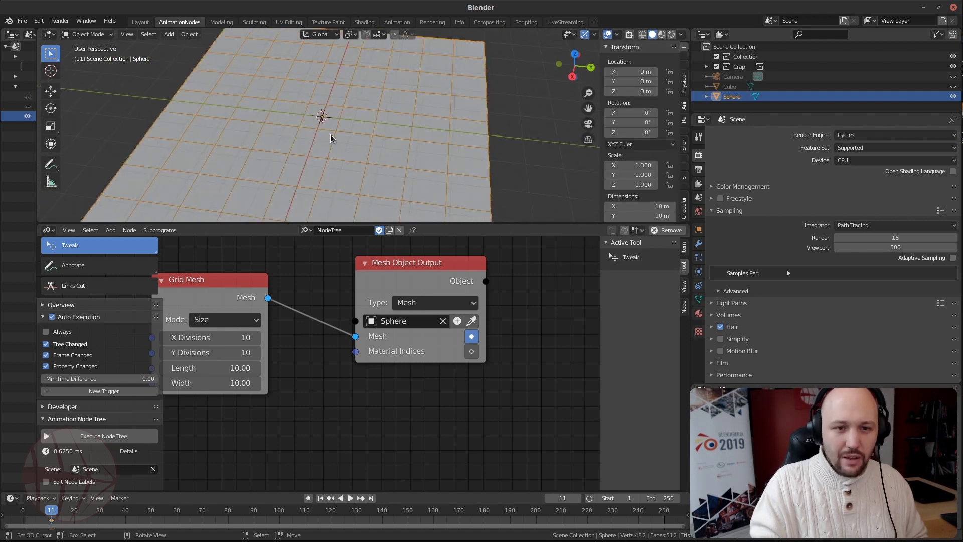
# Set both X Divisions and Y Divisions of the Grid Mesh node to 6
pyautogui.moveTo(202, 337); pyautogui.dragTo(236, 352)
pyautogui.scroll(3, 314, 178)
pyautogui.moveTo(314, 179); pyautogui.dragTo(383, 164, button='middle')
pyautogui.click(212, 335)
pyautogui.write('6')
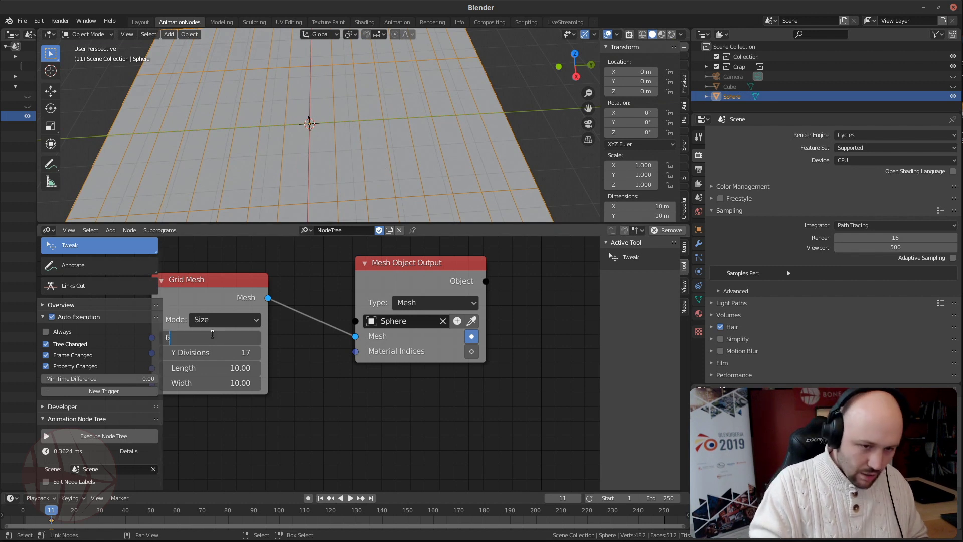
pyautogui.press('Tab')
pyautogui.write('6')
pyautogui.press('Return')
pyautogui.scroll(-4, 291, 157)
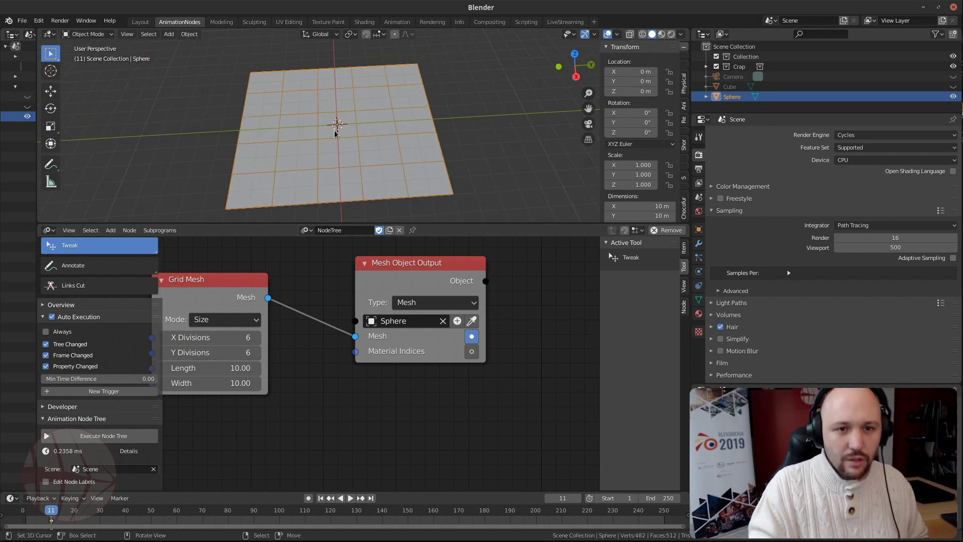
pyautogui.moveTo(276, 175); pyautogui.dragTo(331, 145, button='middle')
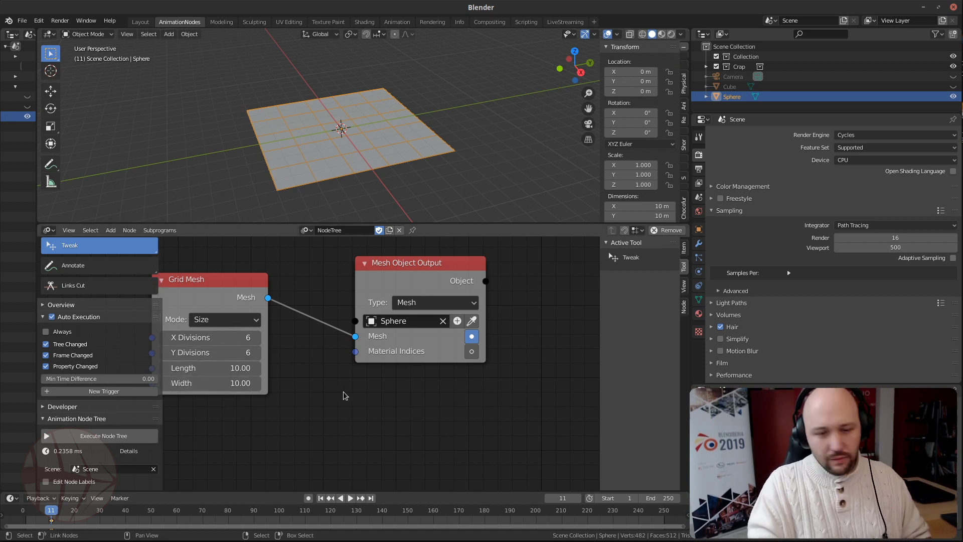
# Delete the Mesh Object Output node and the Sphere object
pyautogui.moveTo(347, 359); pyautogui.dragTo(371, 371, button='middle')
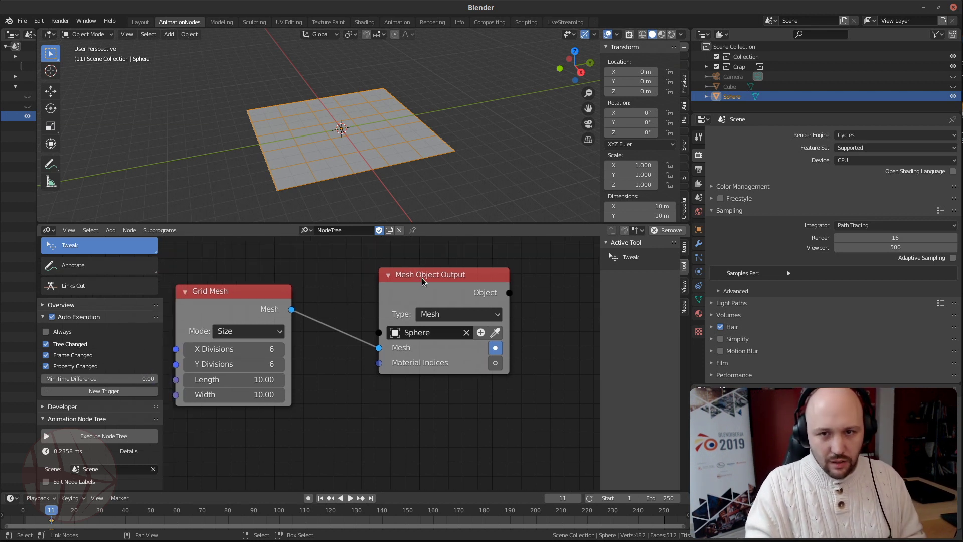
pyautogui.click(437, 281)
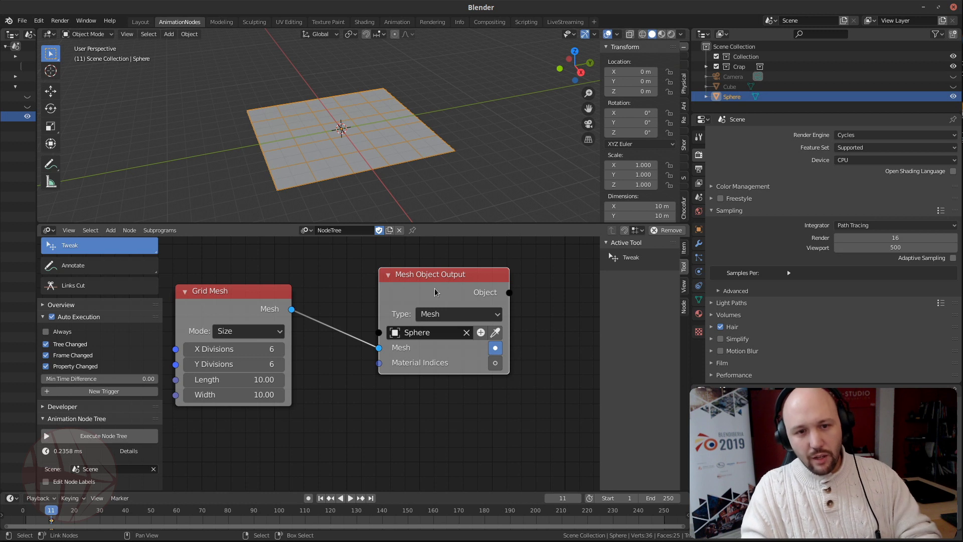
pyautogui.press('x')
pyautogui.click(729, 88)
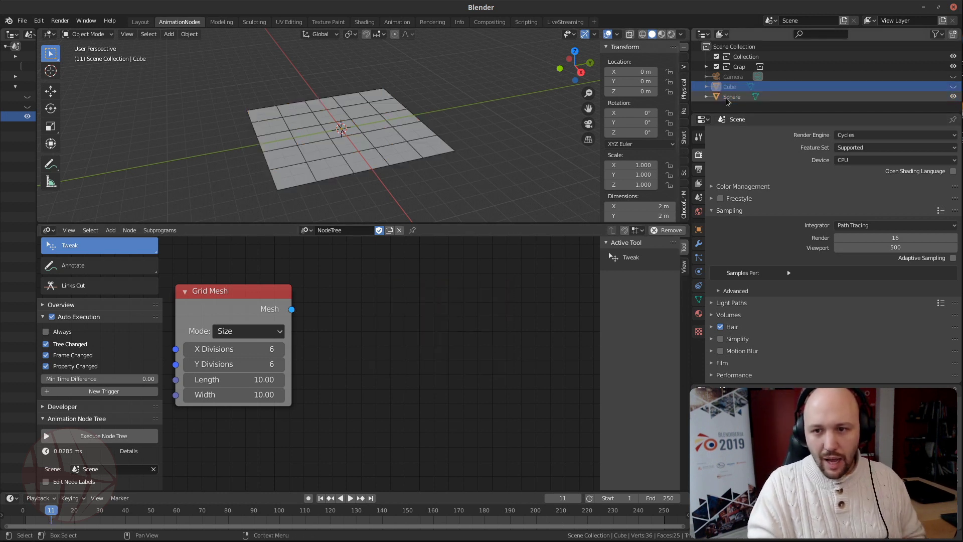
pyautogui.press('Delete')
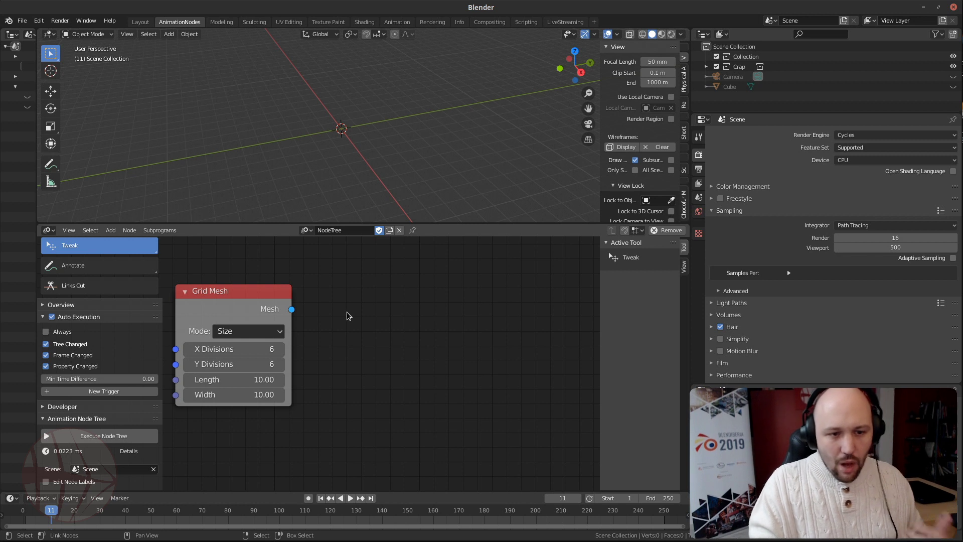
# Unhide the flattened cube in the viewport and select it
pyautogui.moveTo(235, 306); pyautogui.dragTo(257, 327)
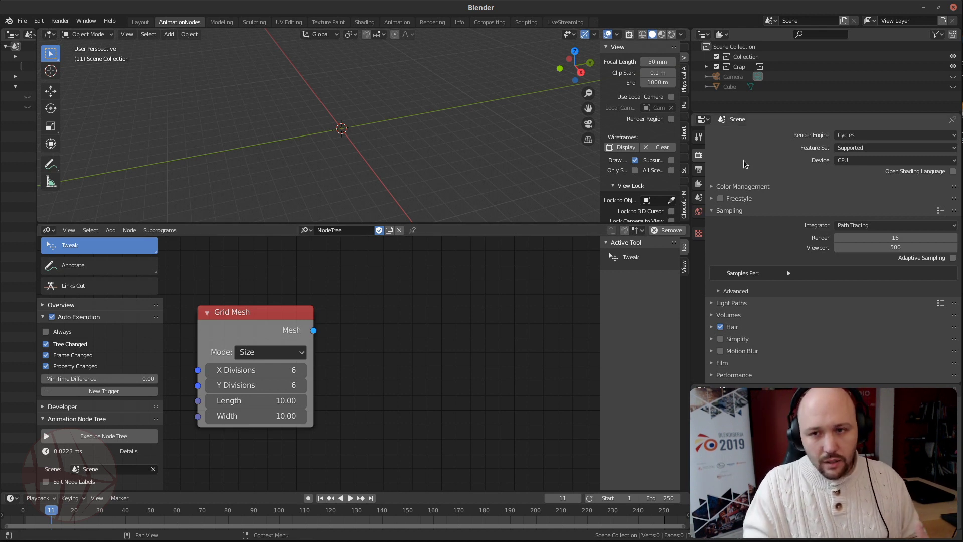
pyautogui.click(953, 86)
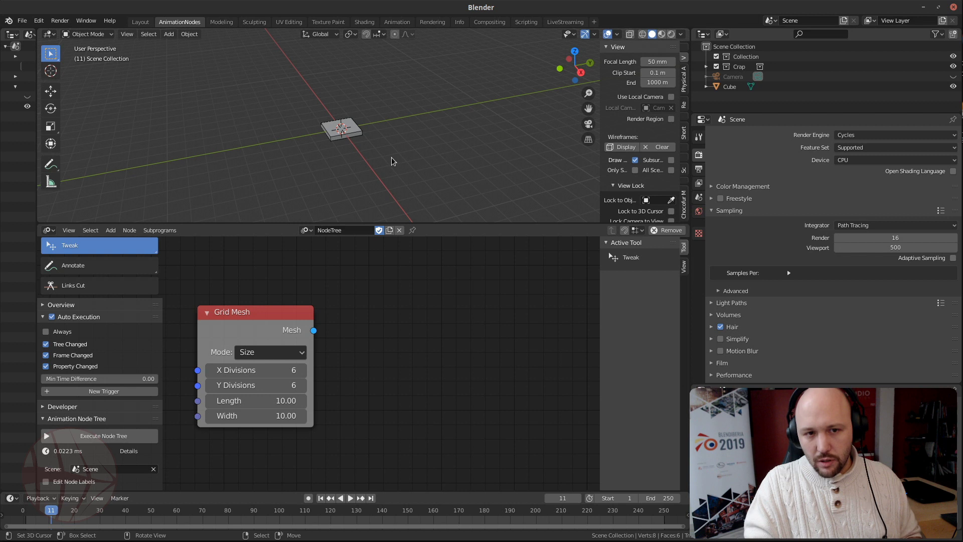
pyautogui.click(355, 131)
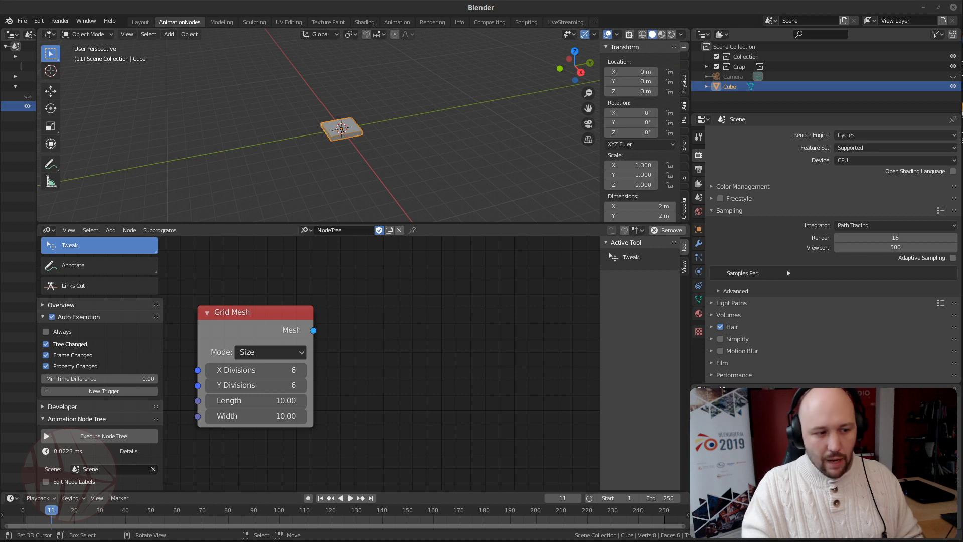
# Add an Object Instancer node to the node tree beside the Grid Mesh node
pyautogui.scroll(-1, 314, 366)
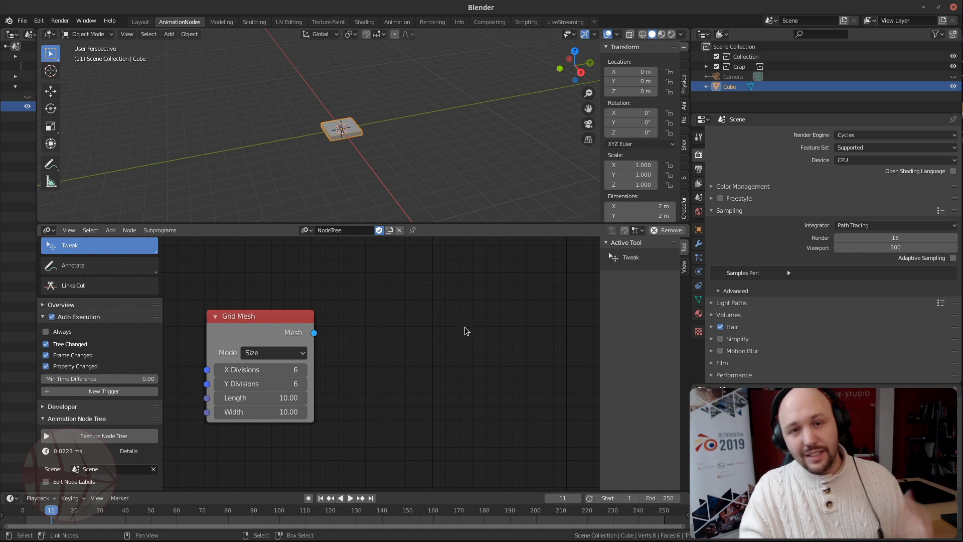
pyautogui.moveTo(465, 329); pyautogui.dragTo(390, 307, button='middle')
pyautogui.hotkey('ctrl', 'a')
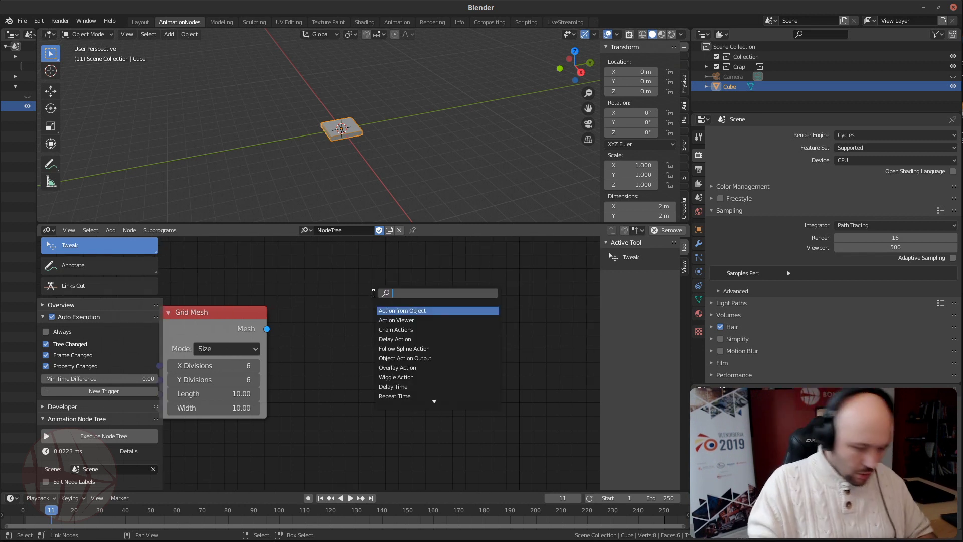
pyautogui.write('object in')
pyautogui.press('Down')
pyautogui.press('Down')
pyautogui.press('Down')
pyautogui.press('Down')
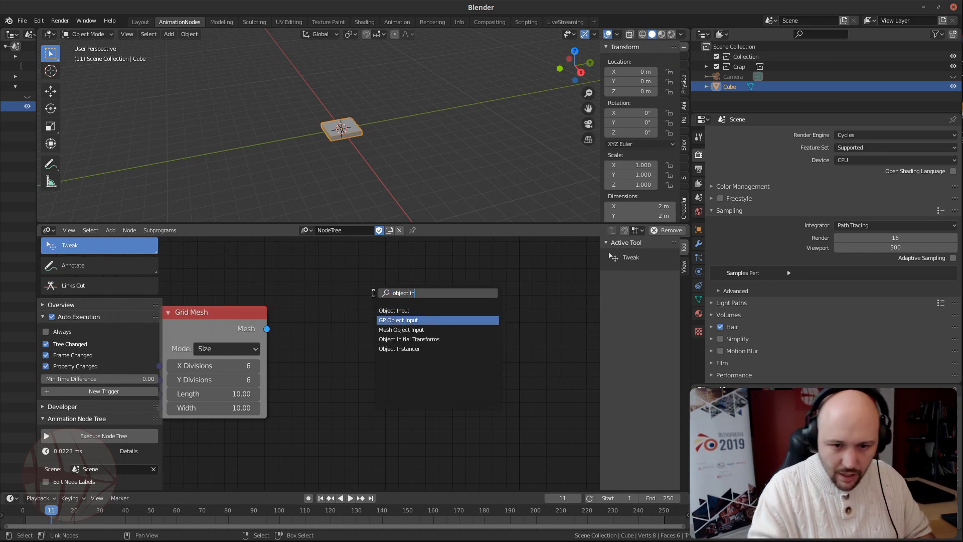
pyautogui.press('Return')
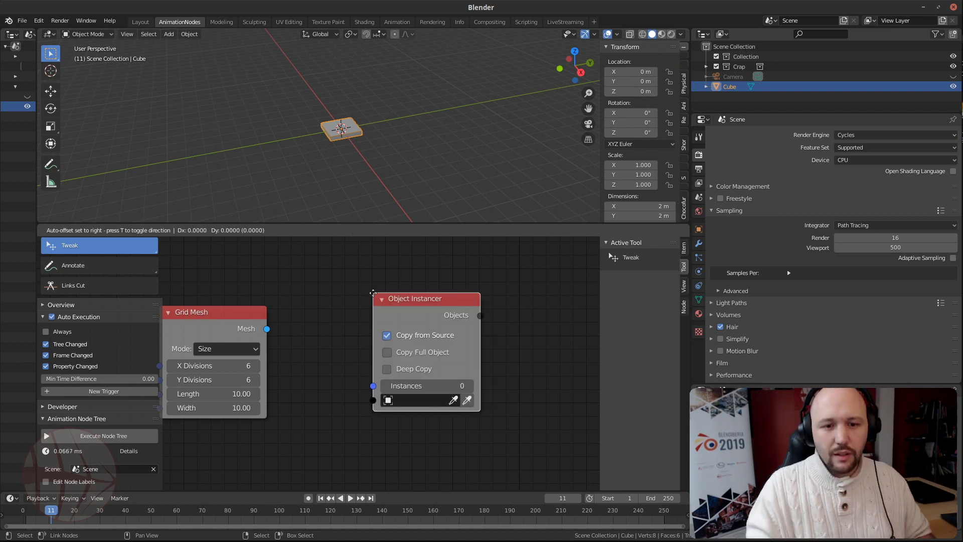
pyautogui.click(373, 293)
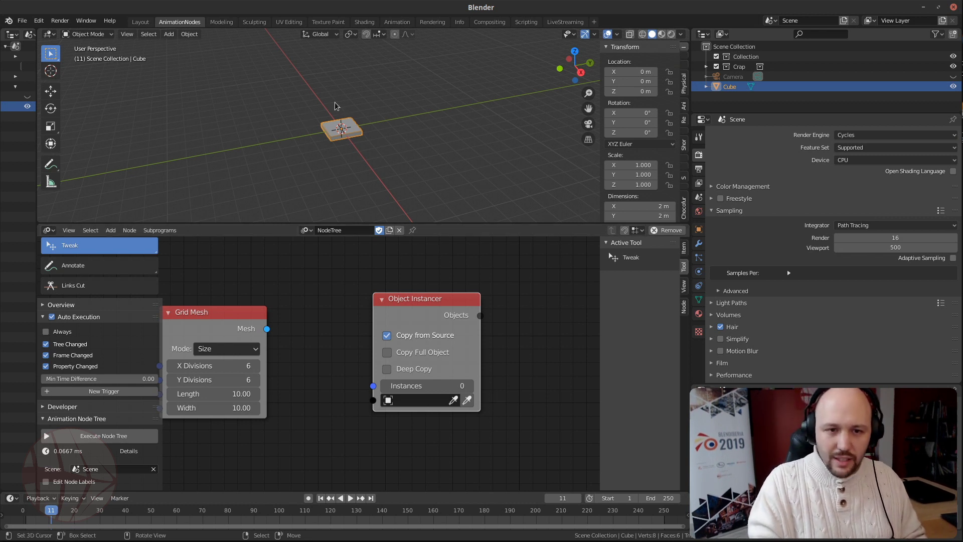
# Assign the selected Cube as the Object Instancer's source, reposition the node, and enlarge the Outliner area
pyautogui.click(467, 400)
pyautogui.moveTo(420, 312); pyautogui.dragTo(380, 410)
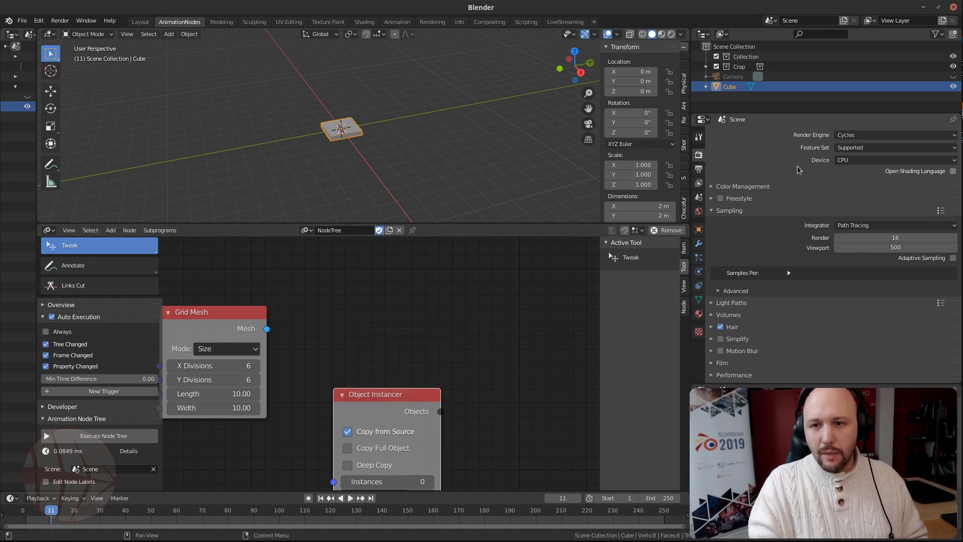
pyautogui.moveTo(773, 112); pyautogui.dragTo(780, 210)
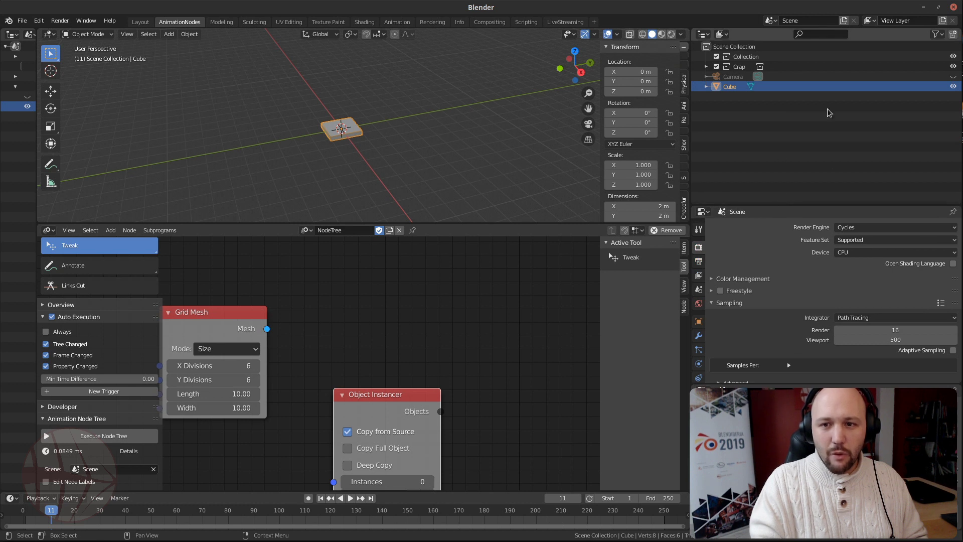
pyautogui.moveTo(465, 353); pyautogui.dragTo(470, 290, button='middle')
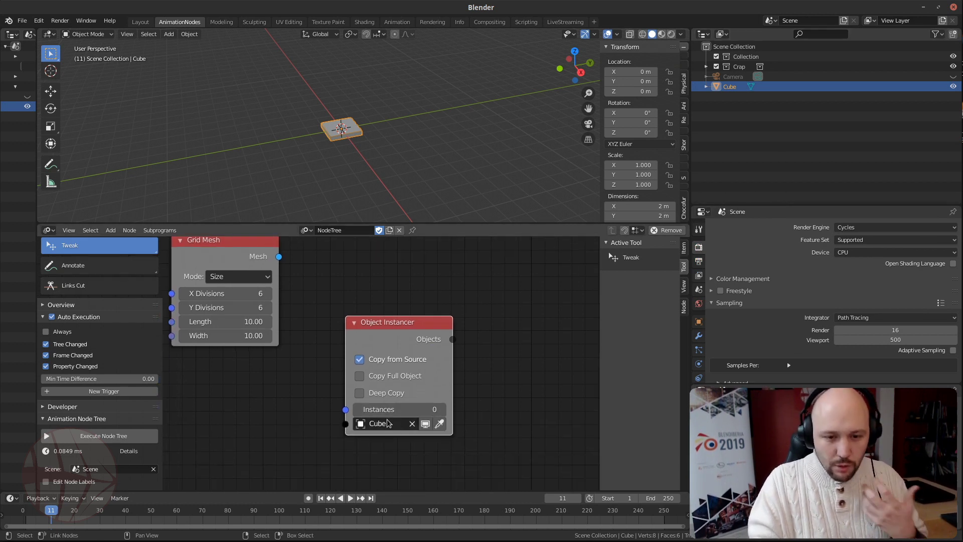
pyautogui.moveTo(374, 341); pyautogui.dragTo(426, 353)
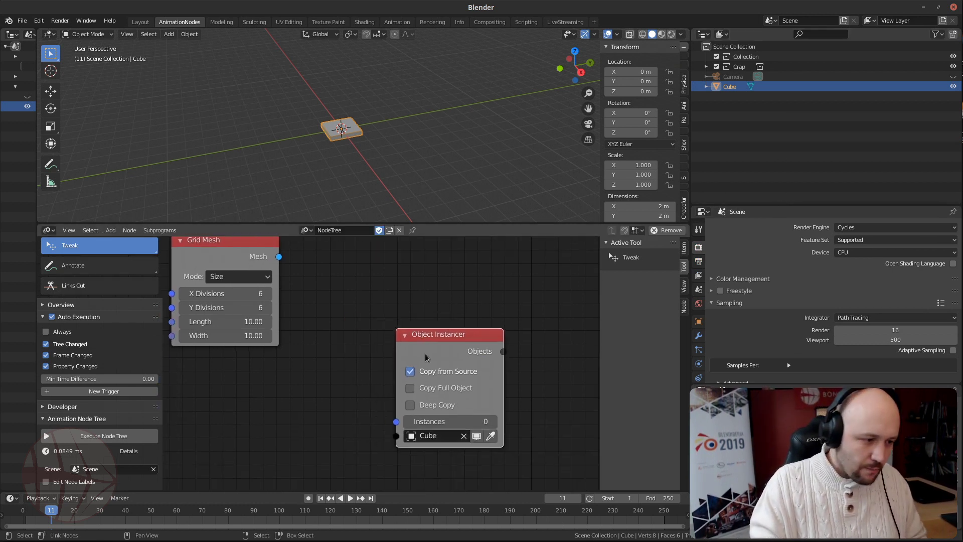
pyautogui.moveTo(391, 445); pyautogui.dragTo(339, 429, button='middle')
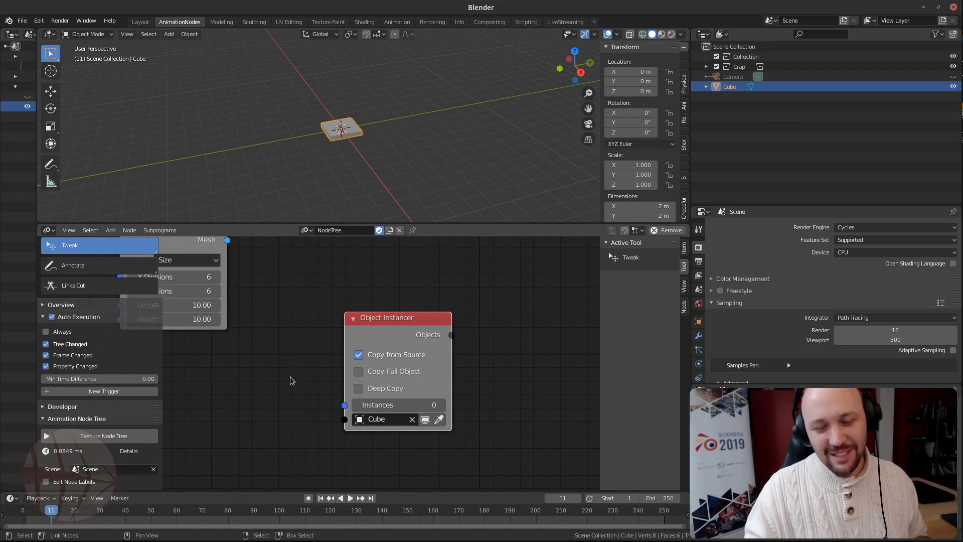
pyautogui.moveTo(305, 388); pyautogui.dragTo(295, 369, button='middle')
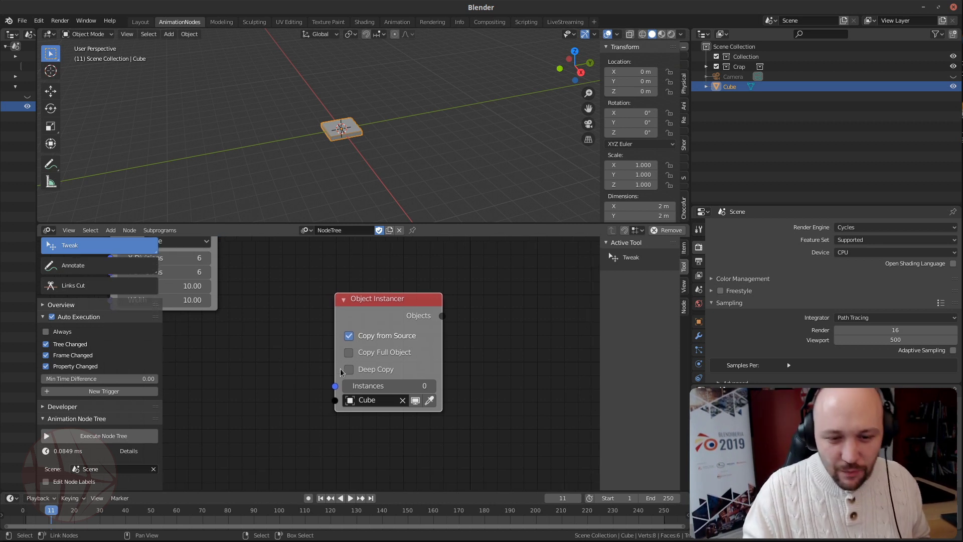
# Test the Object Instancer with 10 instances and reset its Instances value to 0
pyautogui.click(398, 387)
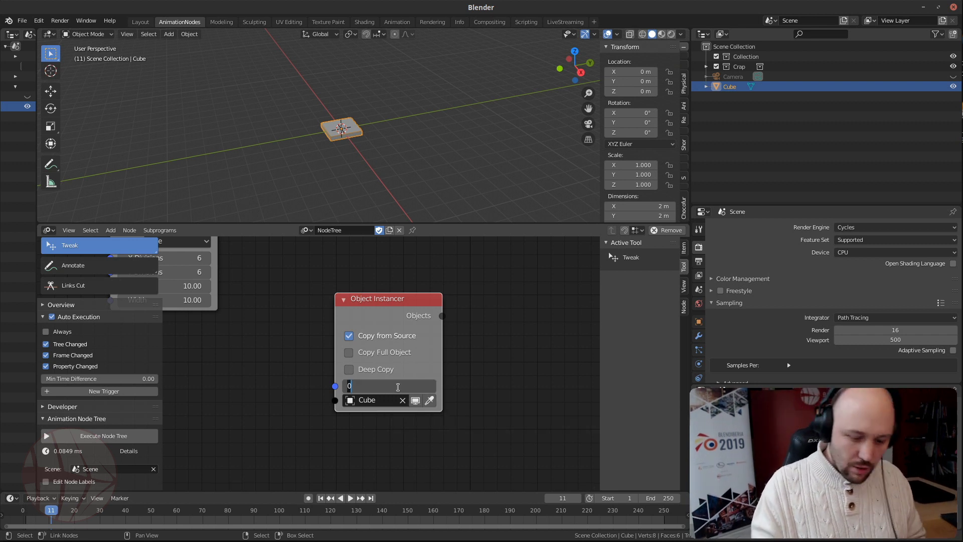
pyautogui.write('10')
pyautogui.press('Return')
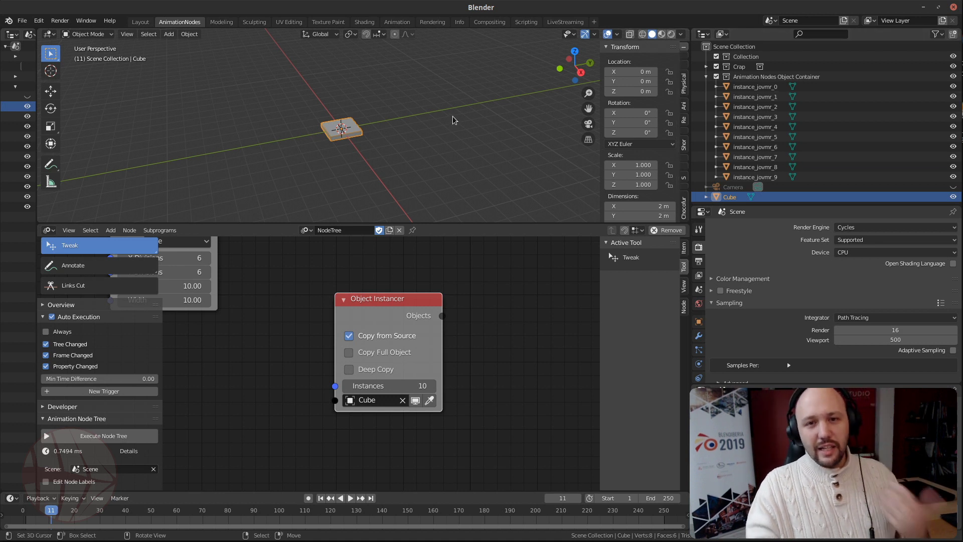
pyautogui.click(403, 385)
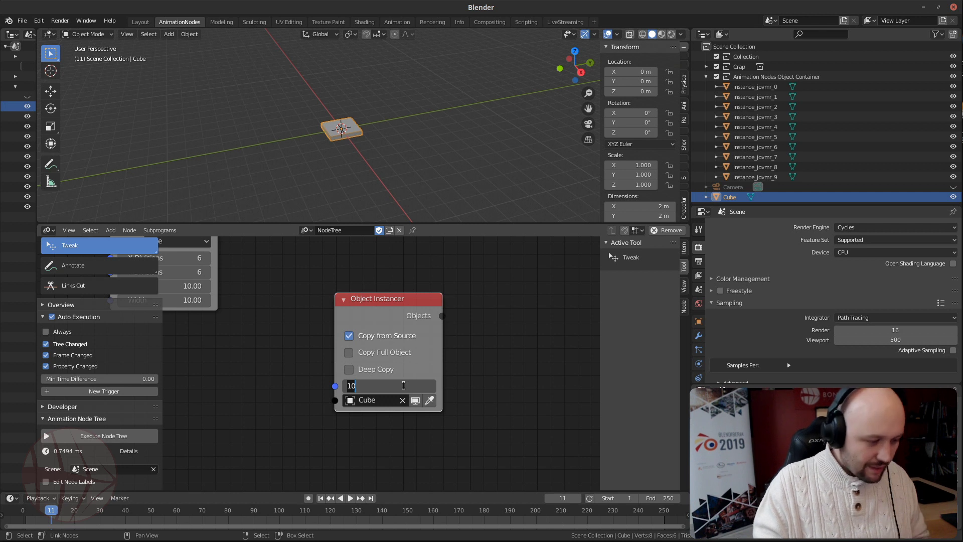
pyautogui.write('0')
pyautogui.press('Return')
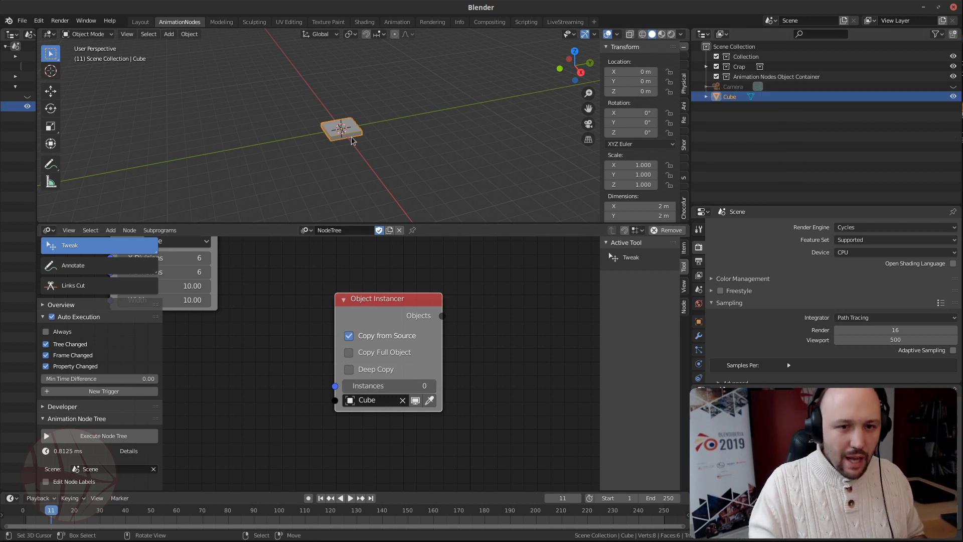
# Move the source cube about 8.2 m along the negative Y axis, away from the origin
pyautogui.keyDown('shift'); pyautogui.moveTo(317, 163); pyautogui.dragTo(331, 160, button='middle'); pyautogui.keyUp('shift')
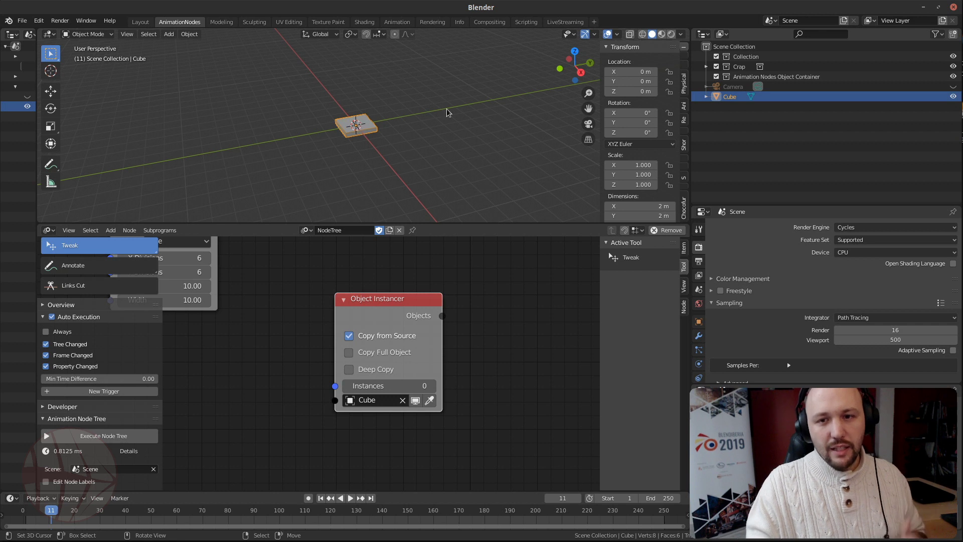
pyautogui.press('g')
pyautogui.press('y')
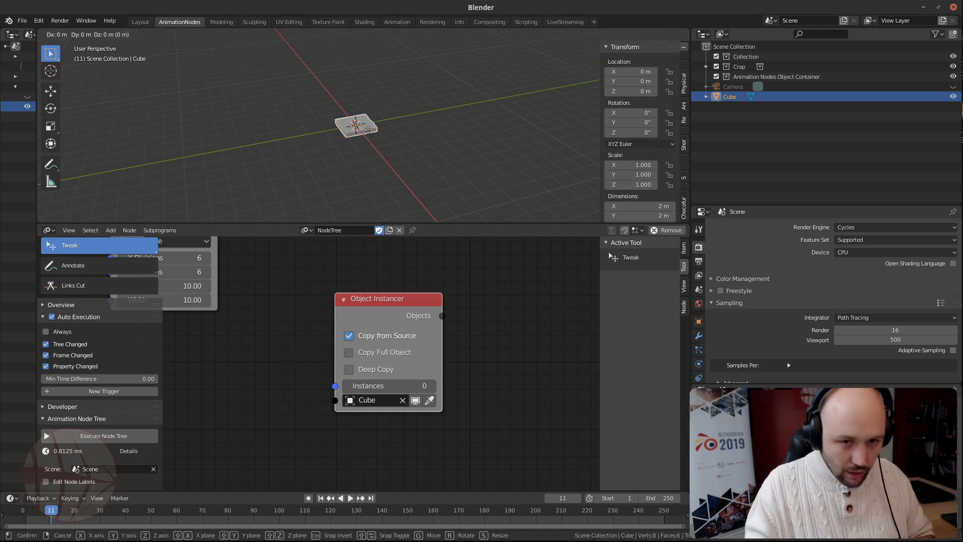
pyautogui.click(326, 230)
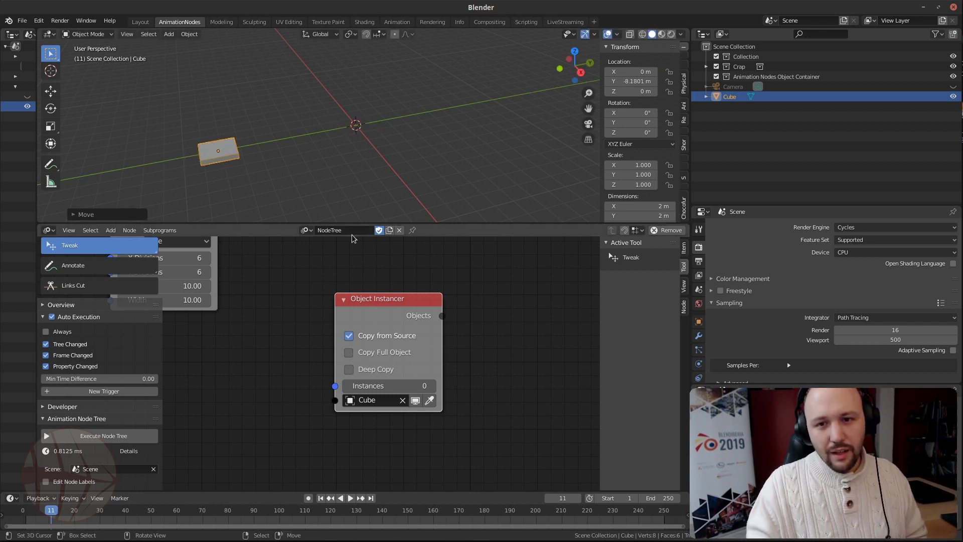
# Set the Object Instancer's Instances value to 10
pyautogui.click(389, 385)
pyautogui.write('10')
pyautogui.press('Return')
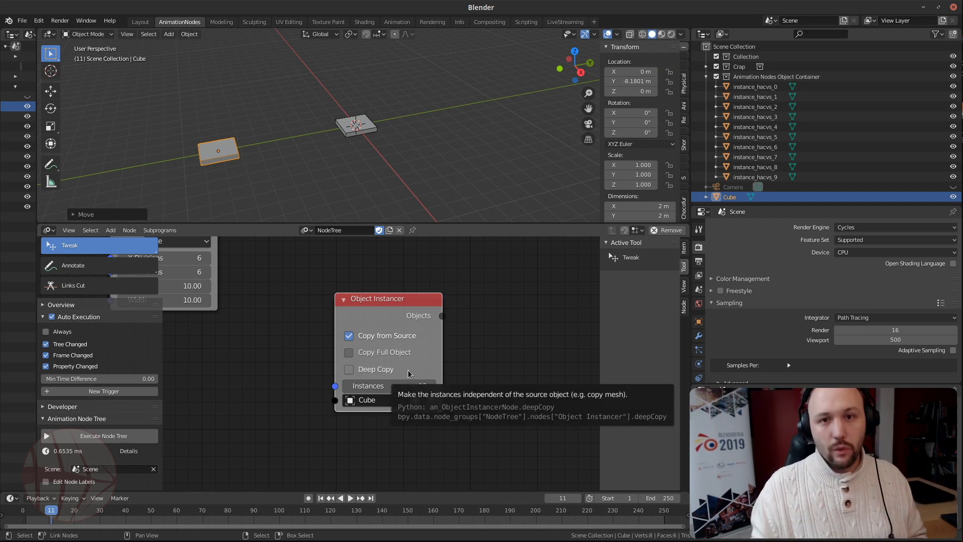
# Spread the Grid Mesh and Object Instancer nodes apart to make room for another node between them
pyautogui.moveTo(392, 313); pyautogui.dragTo(427, 332)
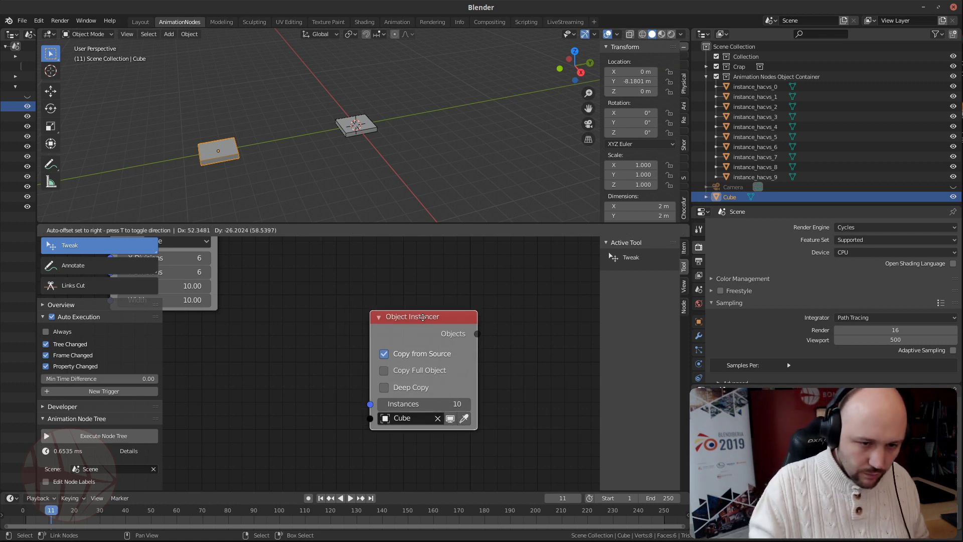
pyautogui.scroll(-3, 221, 344)
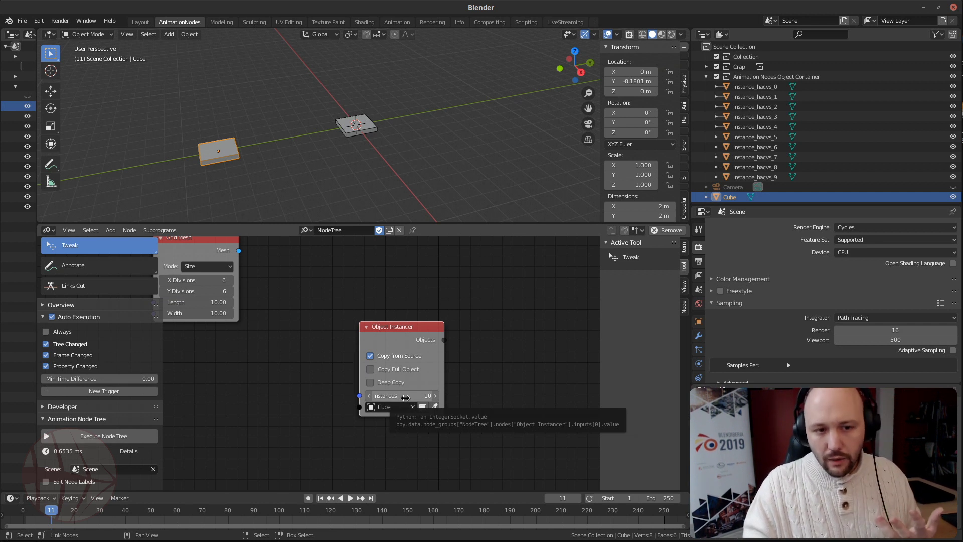
pyautogui.moveTo(343, 382); pyautogui.dragTo(375, 369, button='middle')
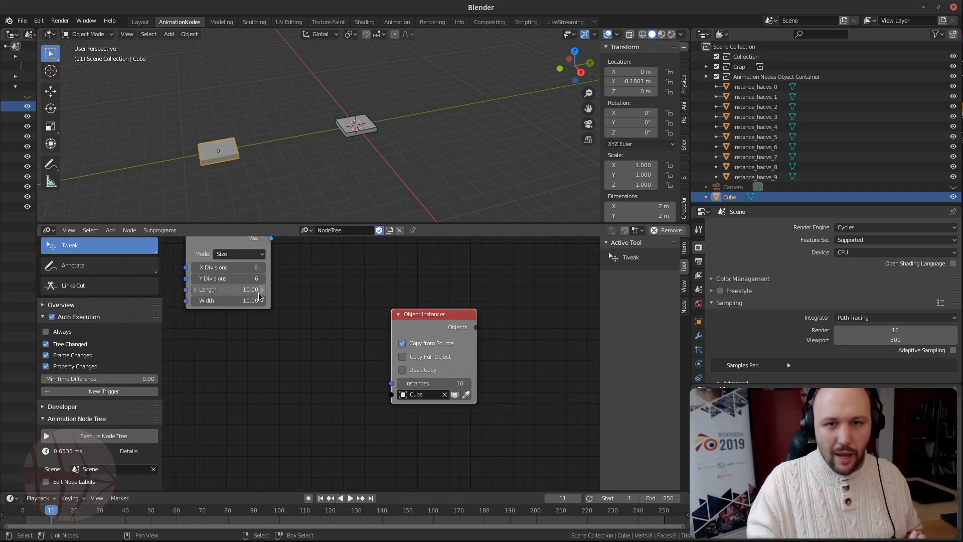
pyautogui.moveTo(409, 320); pyautogui.dragTo(459, 335)
pyautogui.moveTo(221, 239); pyautogui.dragTo(217, 286, button='middle')
pyautogui.moveTo(217, 288); pyautogui.dragTo(205, 324)
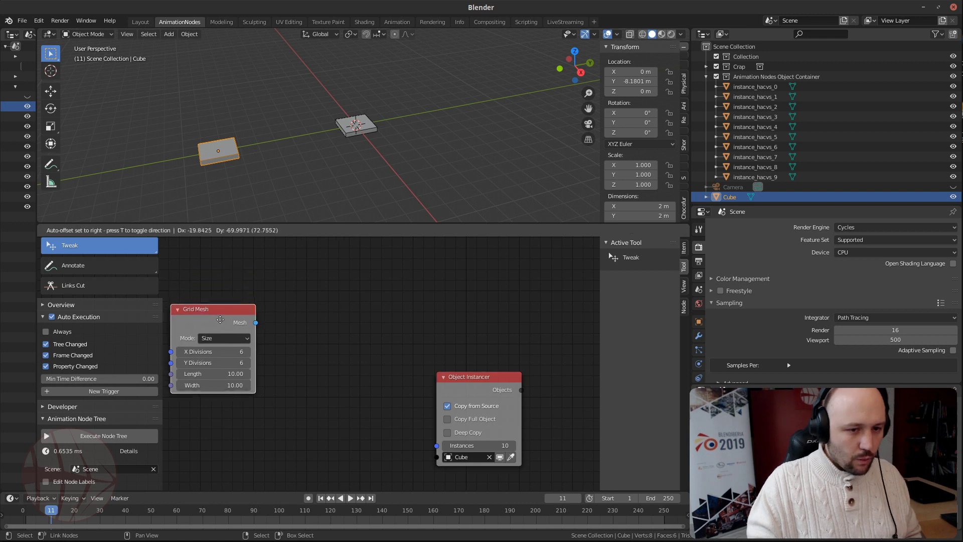
# Add a Mesh Info node fed by the Grid Mesh's Mesh output, and move the Object Instancer node lower
pyautogui.hotkey('ctrl', 'a')
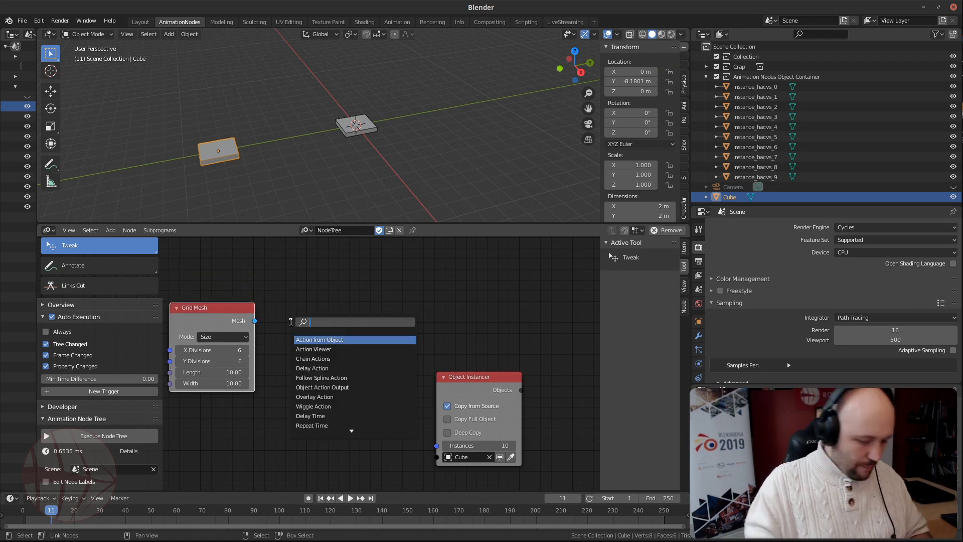
pyautogui.write('mesh')
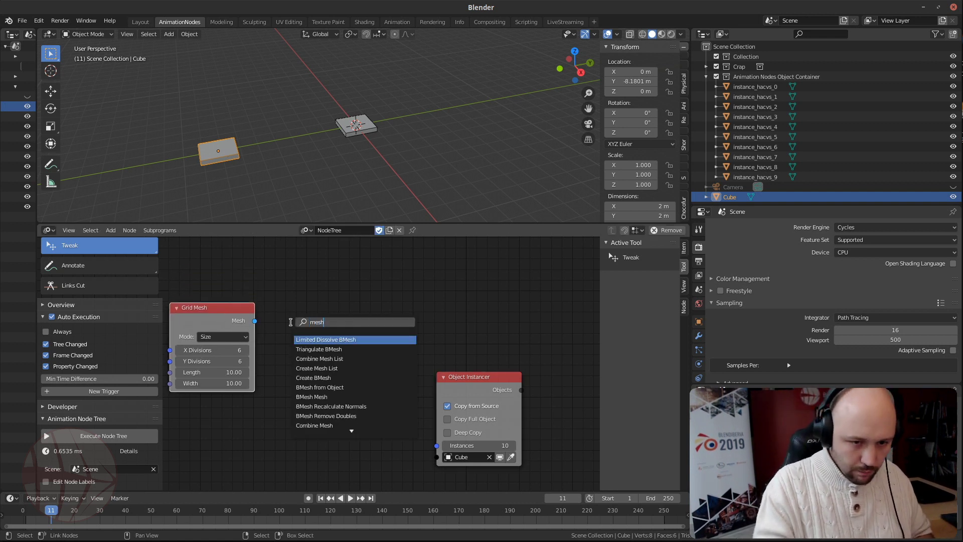
pyautogui.write(' info')
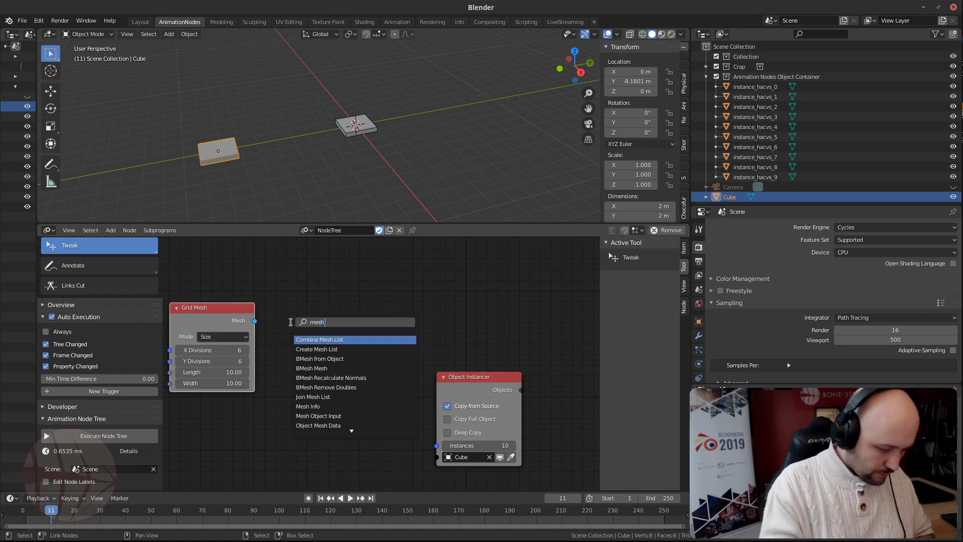
pyautogui.press('Return')
pyautogui.click(290, 322)
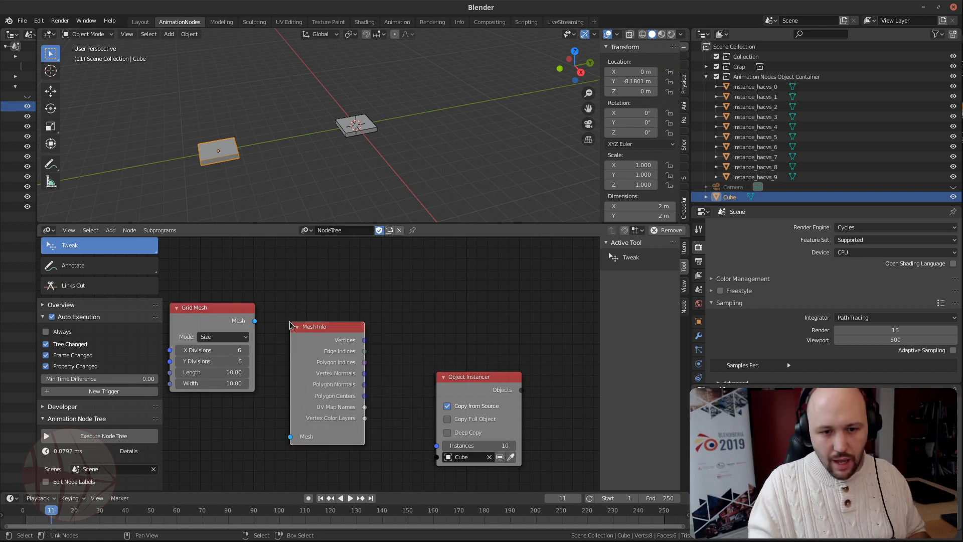
pyautogui.scroll(2, 352, 371)
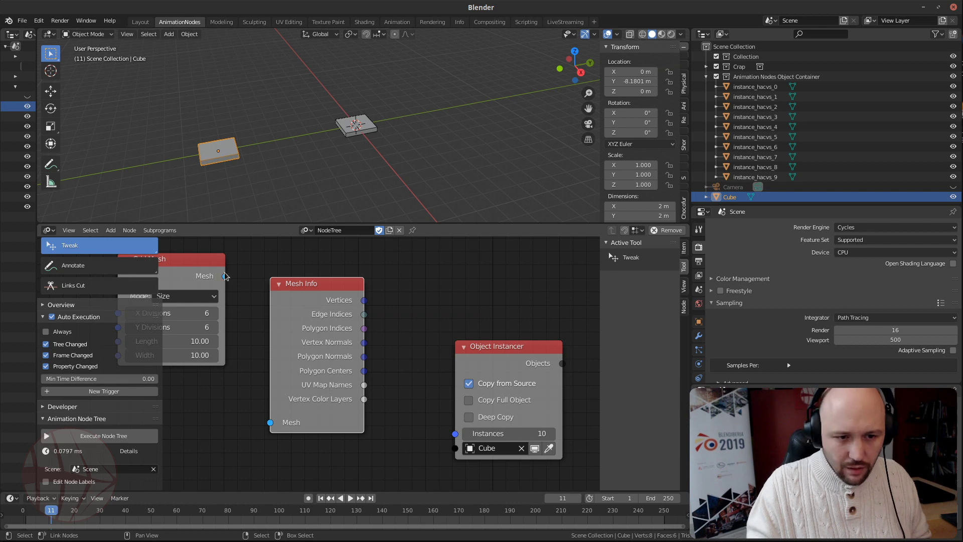
pyautogui.moveTo(225, 275); pyautogui.dragTo(270, 422)
pyautogui.moveTo(449, 323); pyautogui.dragTo(399, 348, button='middle')
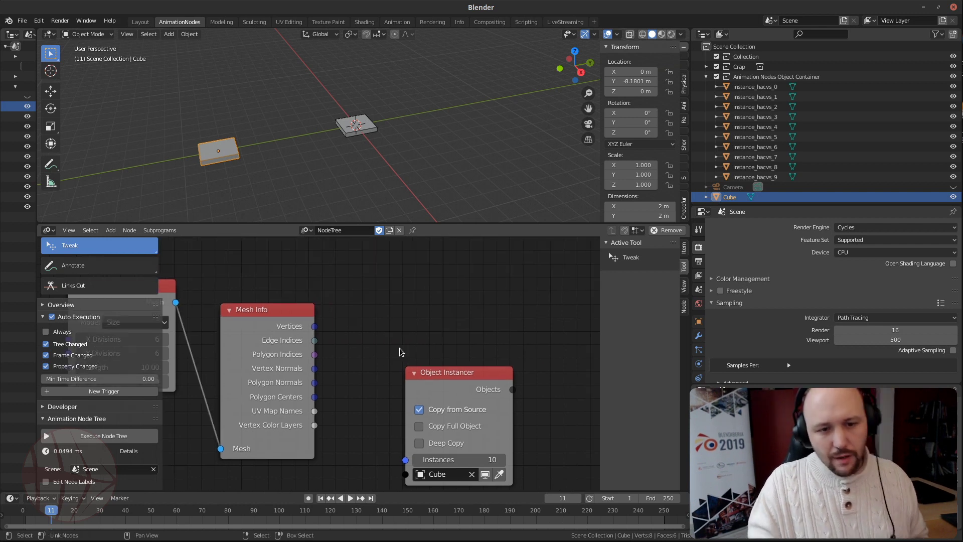
pyautogui.moveTo(476, 379); pyautogui.dragTo(501, 422)
# Add a Viewer node and connect Mesh Info's Vertices output to it to inspect the vertex list
pyautogui.click(432, 302)
pyautogui.hotkey('shift', 'a')
pyautogui.press('Escape')
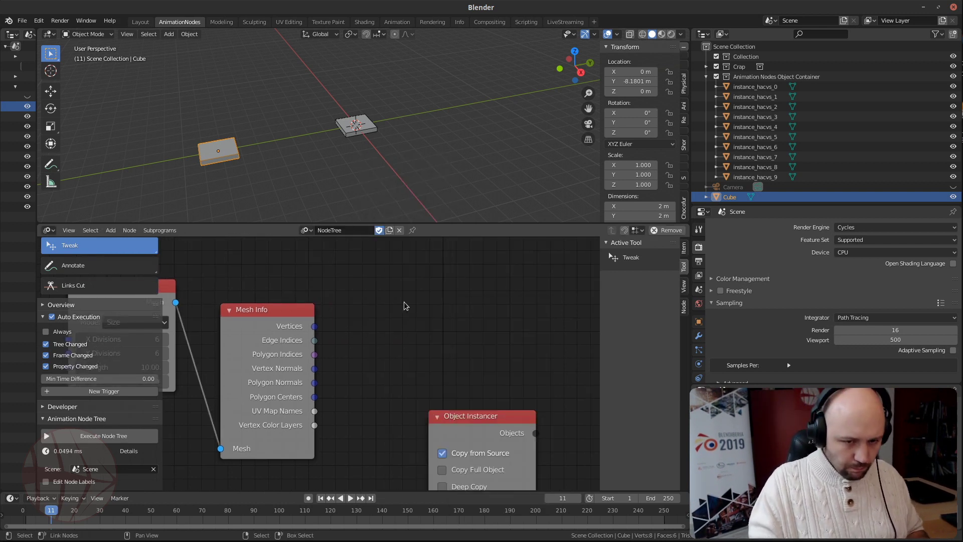
pyautogui.hotkey('ctrl', 'a')
pyautogui.write('viewe')
pyautogui.press('Down')
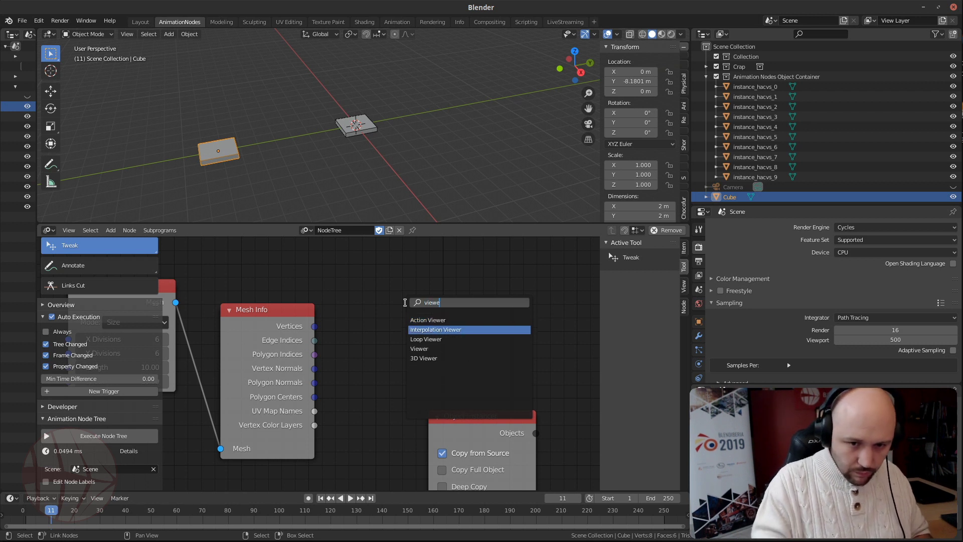
pyautogui.press('Down')
pyautogui.press('Down')
pyautogui.press('Return')
pyautogui.click(404, 302)
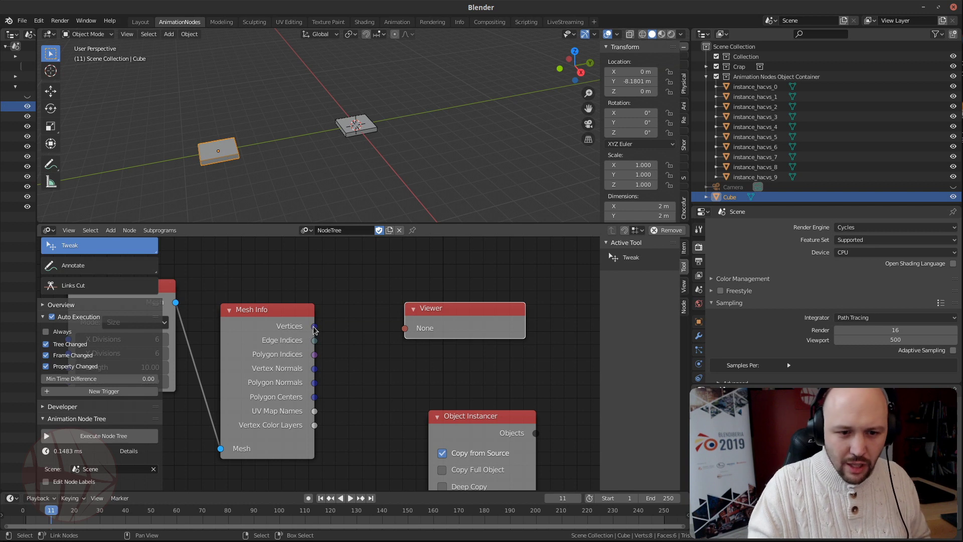
pyautogui.moveTo(314, 326); pyautogui.dragTo(439, 285)
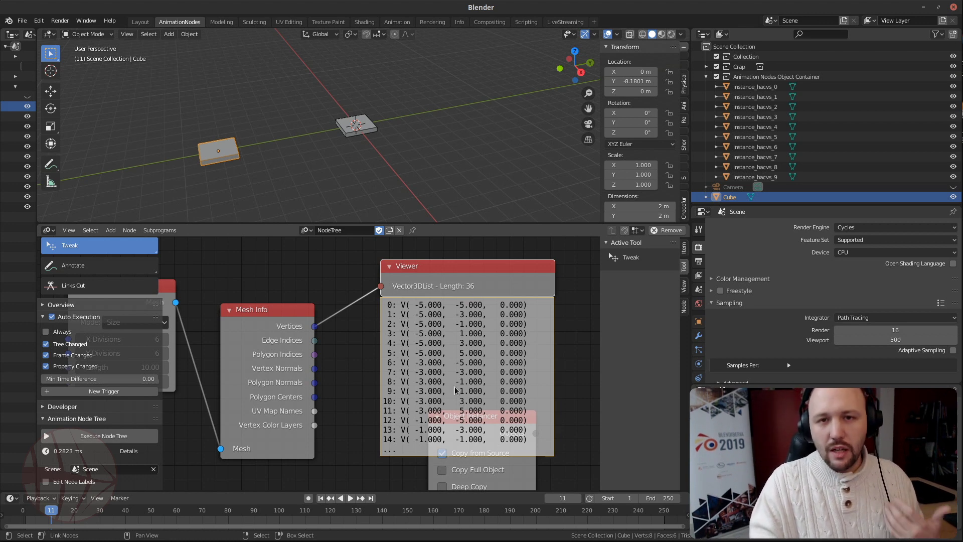
# Disconnect the Viewer node from Mesh Info and delete it
pyautogui.moveTo(381, 286); pyautogui.dragTo(375, 271)
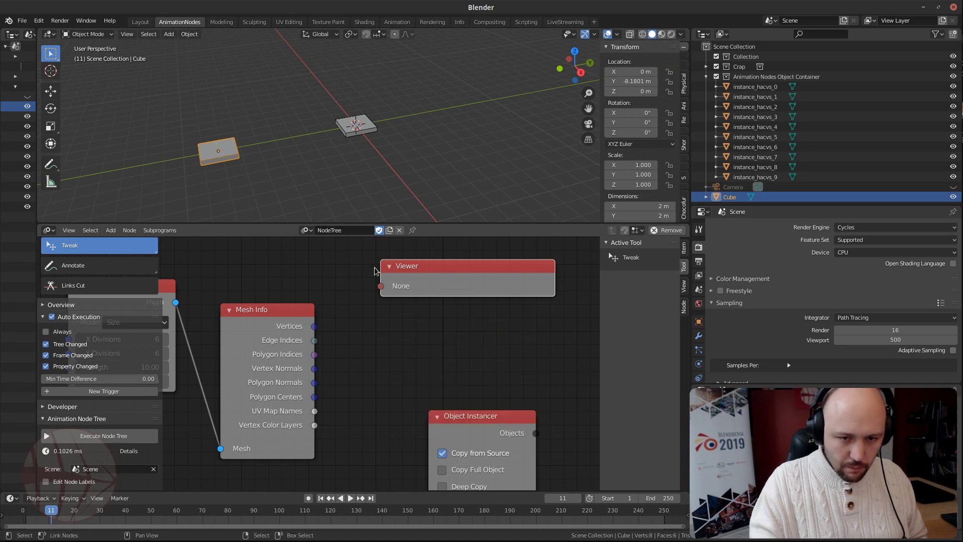
pyautogui.moveTo(445, 270); pyautogui.dragTo(375, 266)
pyautogui.press('x')
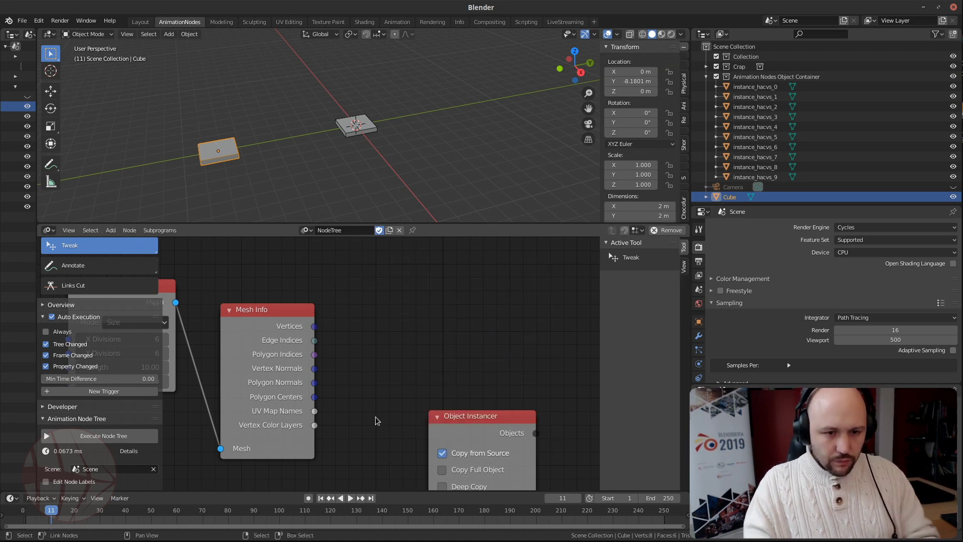
# Reposition the Object Instancer node near Mesh Info, leaving room between them for another node
pyautogui.moveTo(375, 418); pyautogui.dragTo(304, 322, button='middle')
pyautogui.moveTo(390, 334); pyautogui.dragTo(495, 315)
pyautogui.moveTo(333, 296); pyautogui.dragTo(357, 357, button='middle')
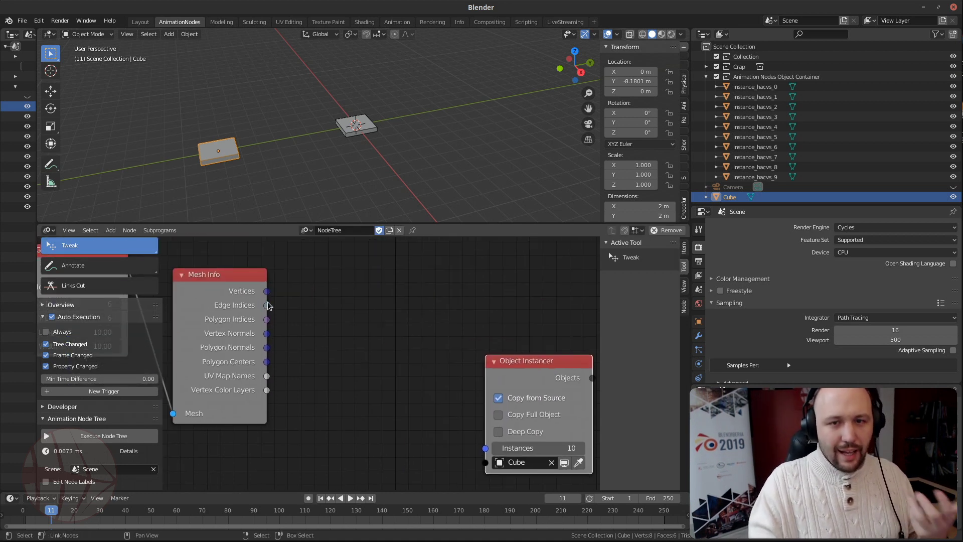
pyautogui.moveTo(513, 373); pyautogui.dragTo(464, 326)
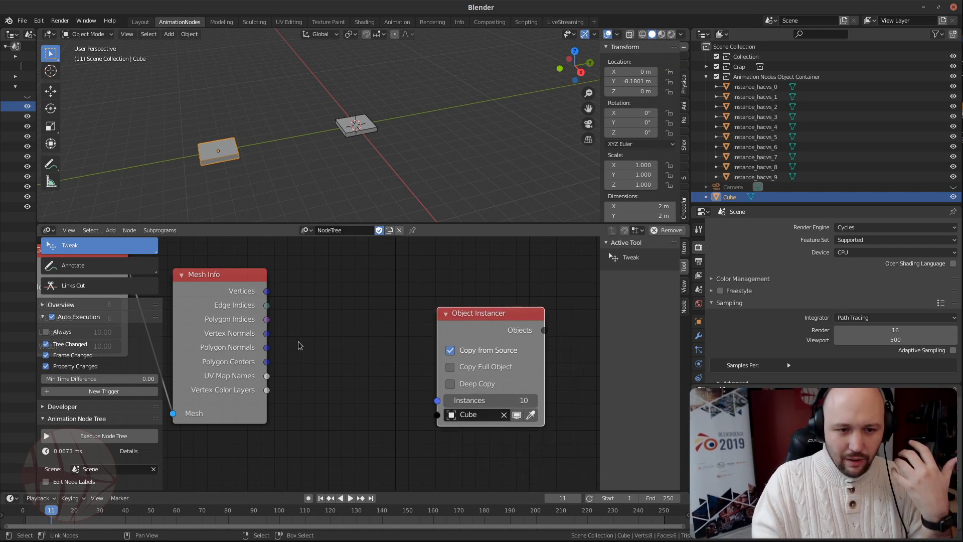
pyautogui.scroll(2, 234, 282)
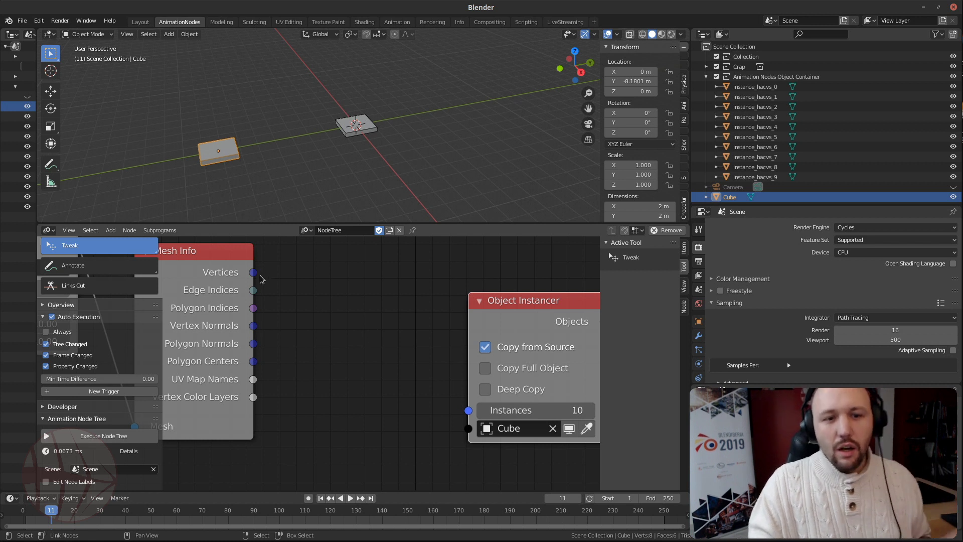
# Connect Mesh Info's Vertices to Object Instancer's Instances through a Get List Length node, expand that node and lower it slightly
pyautogui.moveTo(254, 273); pyautogui.dragTo(471, 414)
pyautogui.click(315, 277)
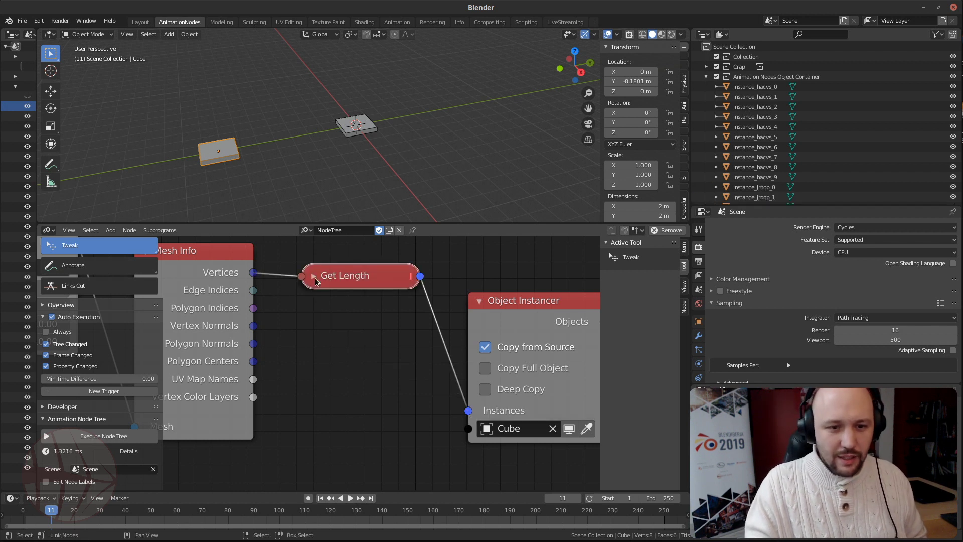
pyautogui.click(315, 276)
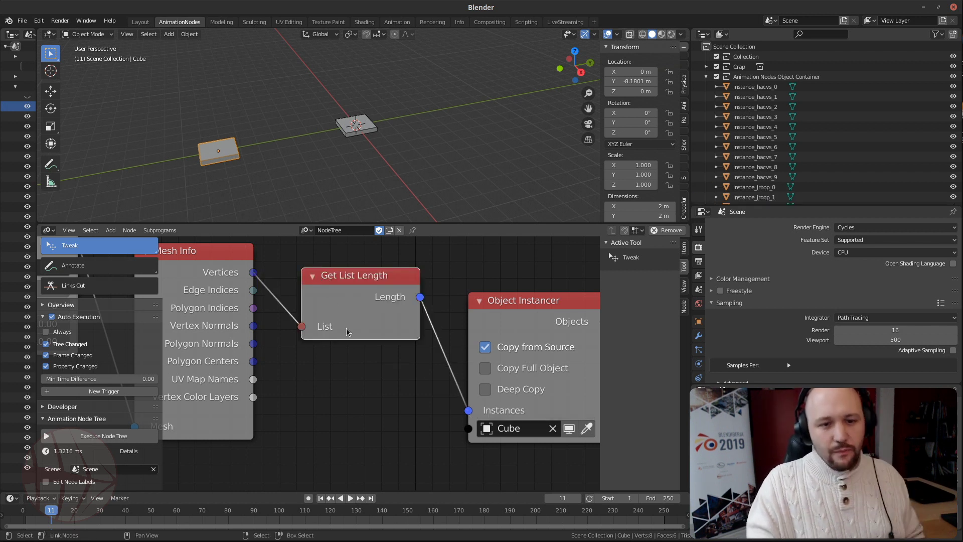
pyautogui.moveTo(346, 327); pyautogui.dragTo(350, 336)
pyautogui.scroll(-1, 363, 396)
pyautogui.scroll(-1, 351, 368)
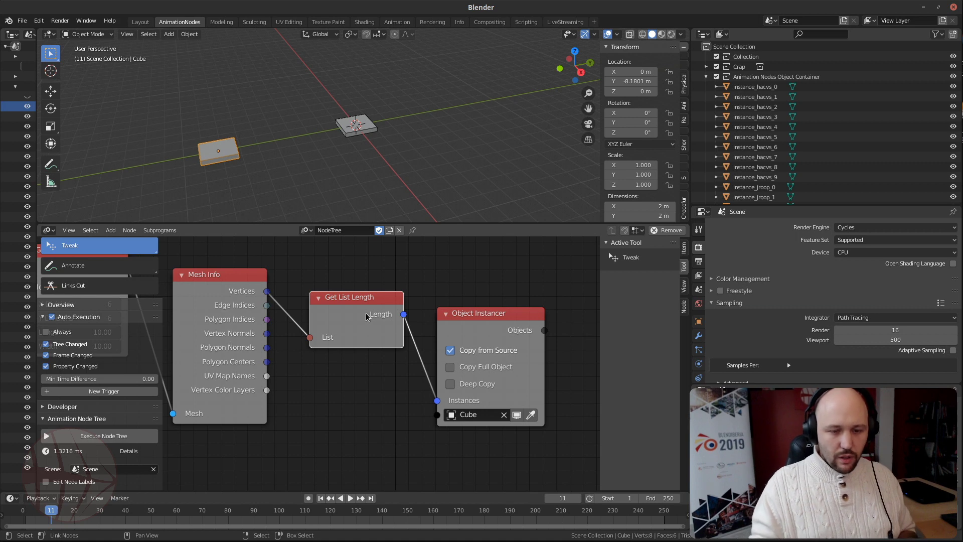
# Examine the generated instances in the outliner and review the whole node chain
pyautogui.moveTo(366, 312); pyautogui.dragTo(314, 387, button='middle')
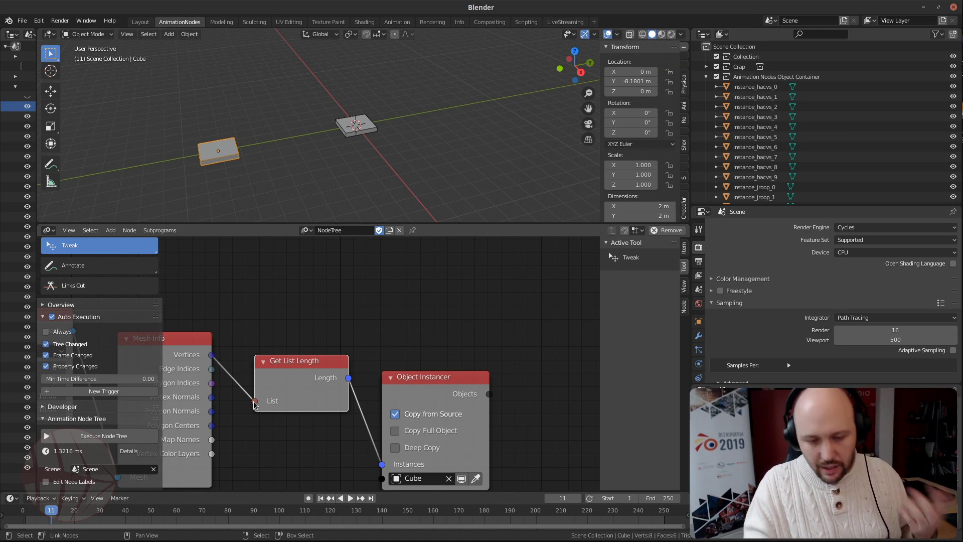
pyautogui.moveTo(314, 438); pyautogui.dragTo(245, 403, button='middle')
pyautogui.scroll(-12, 779, 151)
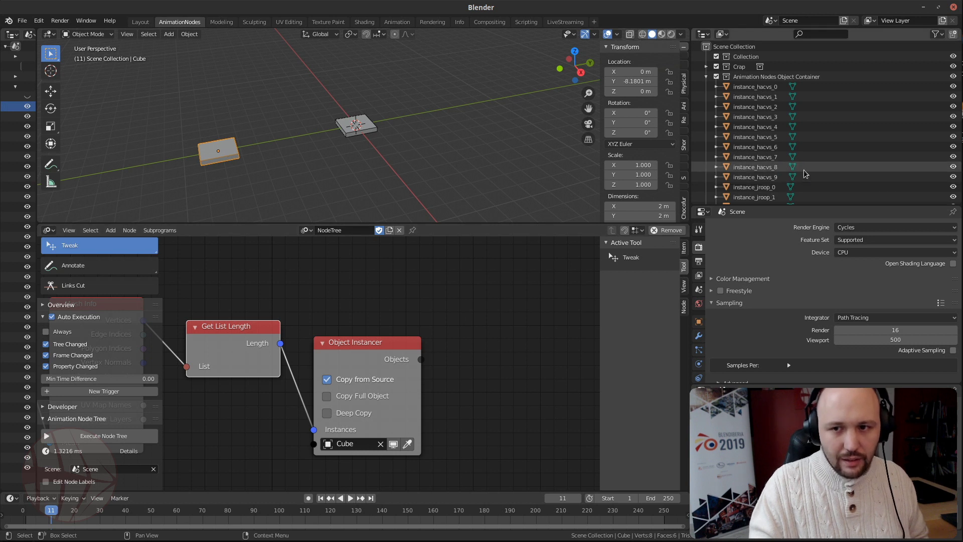
pyautogui.scroll(13, 778, 180)
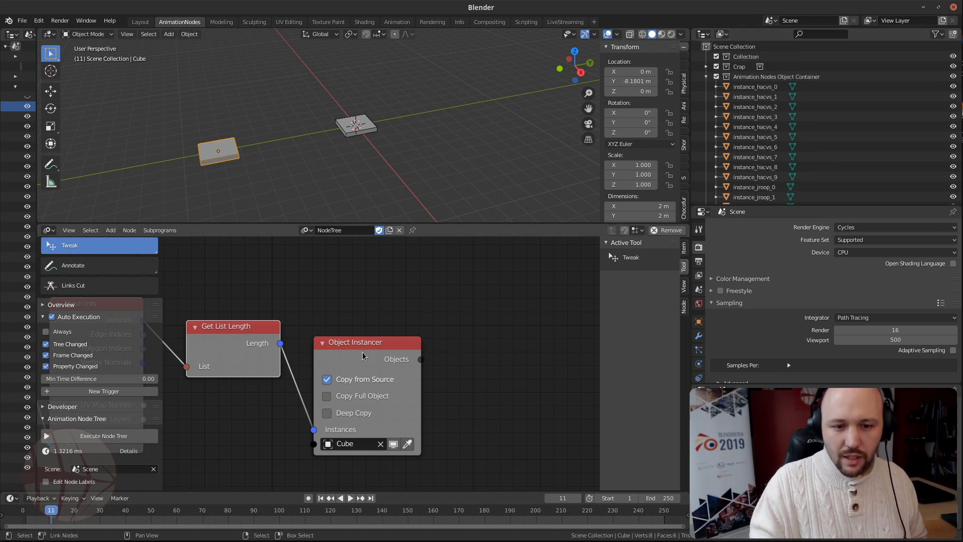
pyautogui.scroll(-2, 471, 362)
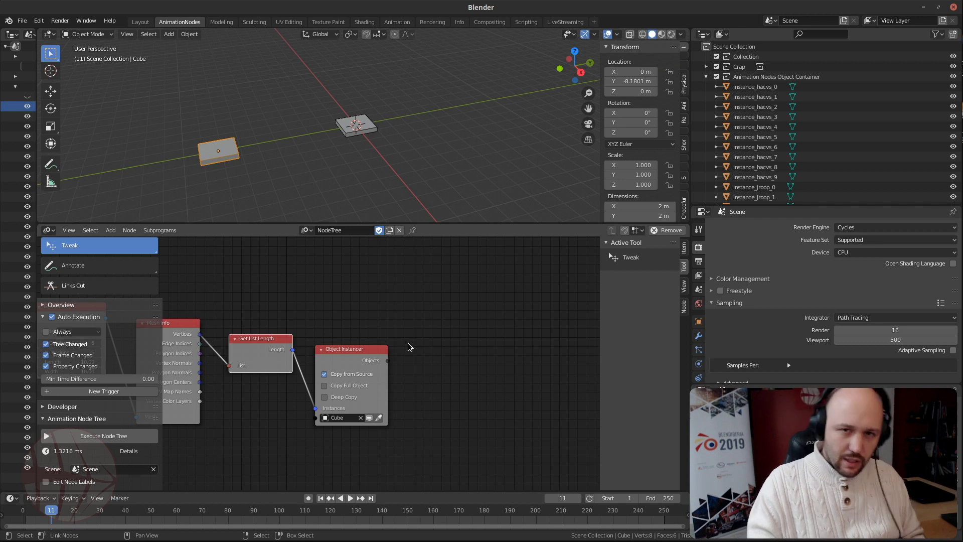
pyautogui.press('Home')
pyautogui.press('Home')
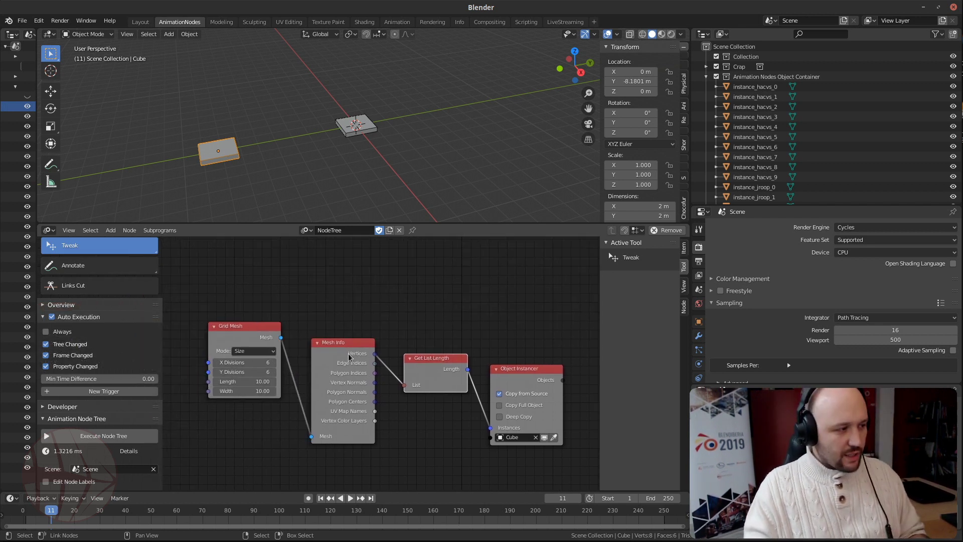
# Add a Replicate Matrix node above the Object Instancer and move the Grid Mesh node higher
pyautogui.moveTo(534, 337); pyautogui.dragTo(386, 360, button='middle')
pyautogui.scroll(-4, 386, 360)
pyautogui.moveTo(472, 370); pyautogui.dragTo(451, 365, button='middle')
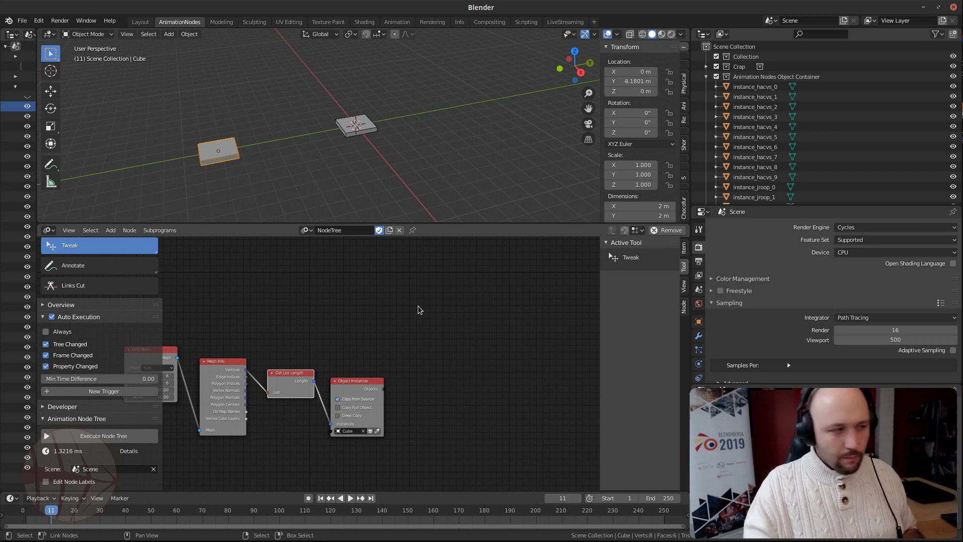
pyautogui.hotkey('ctrl', 'a')
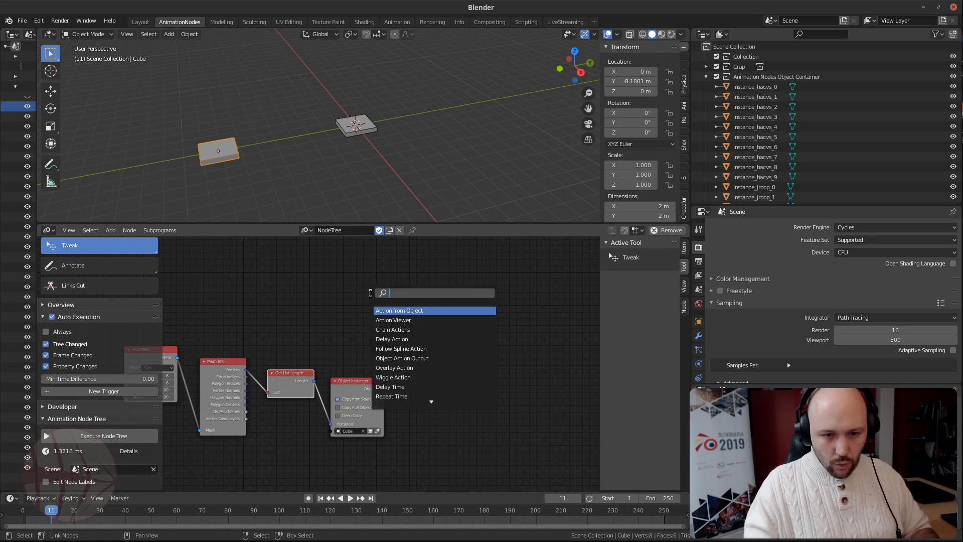
pyautogui.write('replica')
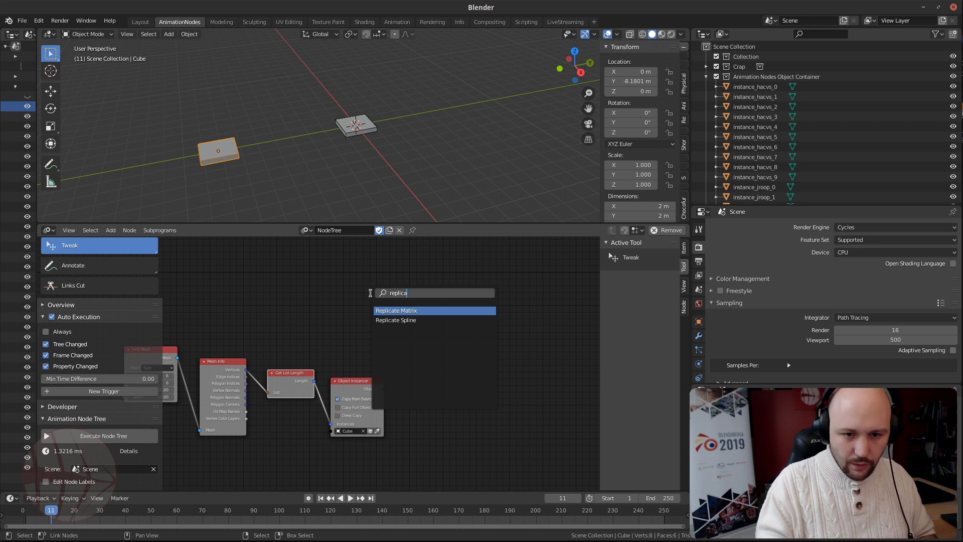
pyautogui.press('Return')
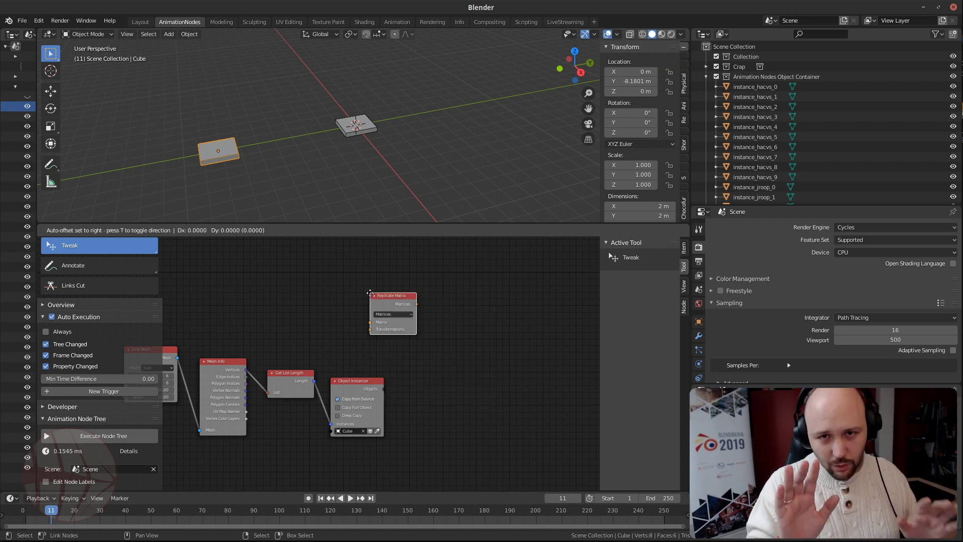
pyautogui.click(346, 296)
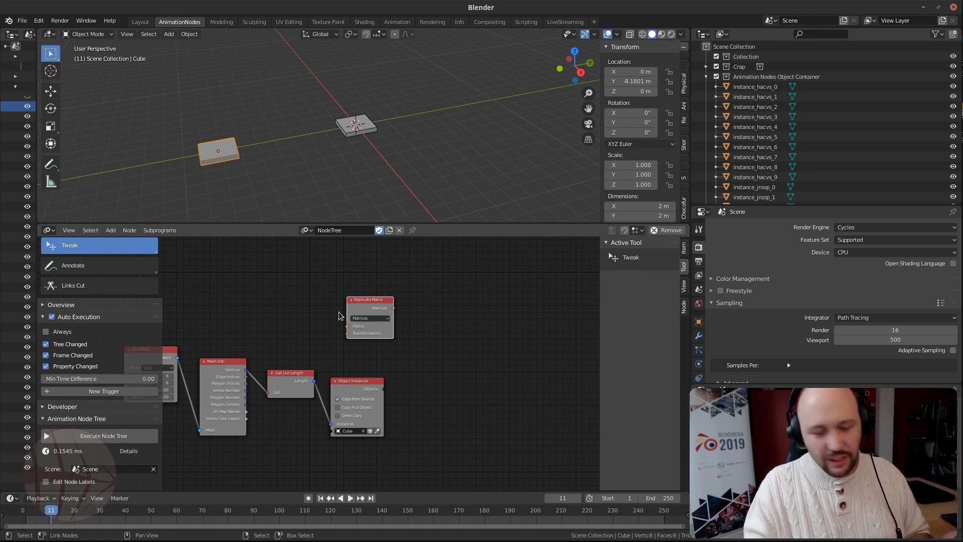
pyautogui.press('Home')
pyautogui.moveTo(208, 346); pyautogui.dragTo(201, 320)
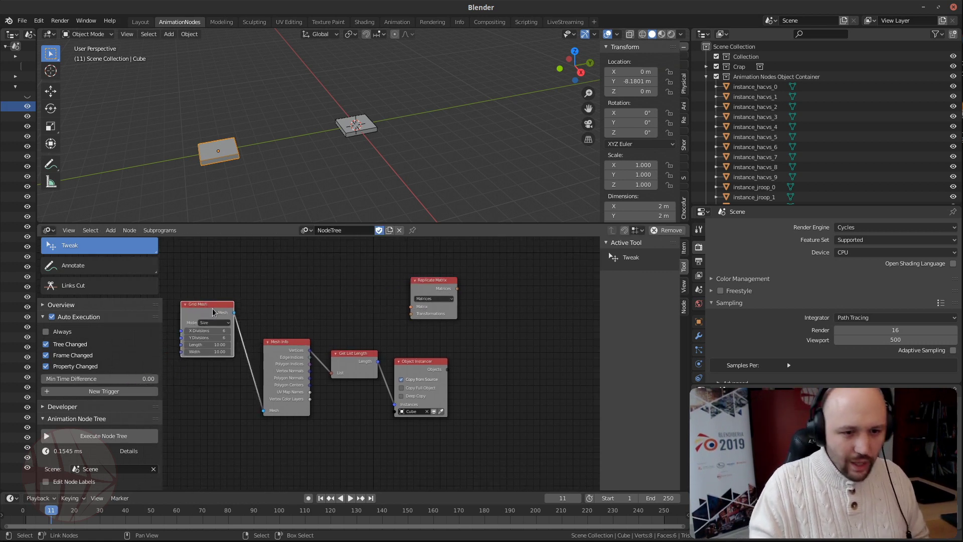
# Set Replicate Matrix's transformation type to Vectors and connect Mesh Info's Vertices output to its Transformations input
pyautogui.moveTo(317, 337); pyautogui.dragTo(279, 352, button='middle')
pyautogui.scroll(1, 278, 360)
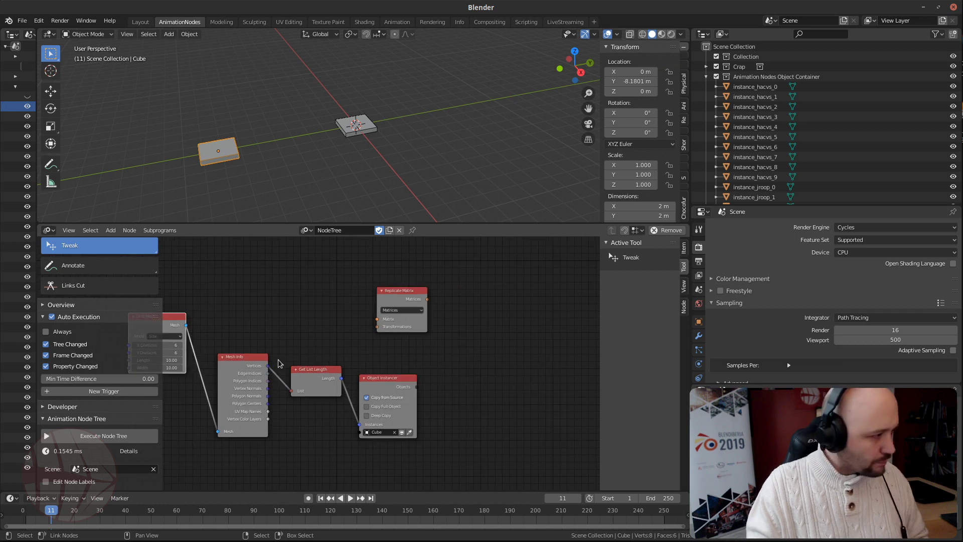
pyautogui.scroll(2, 286, 376)
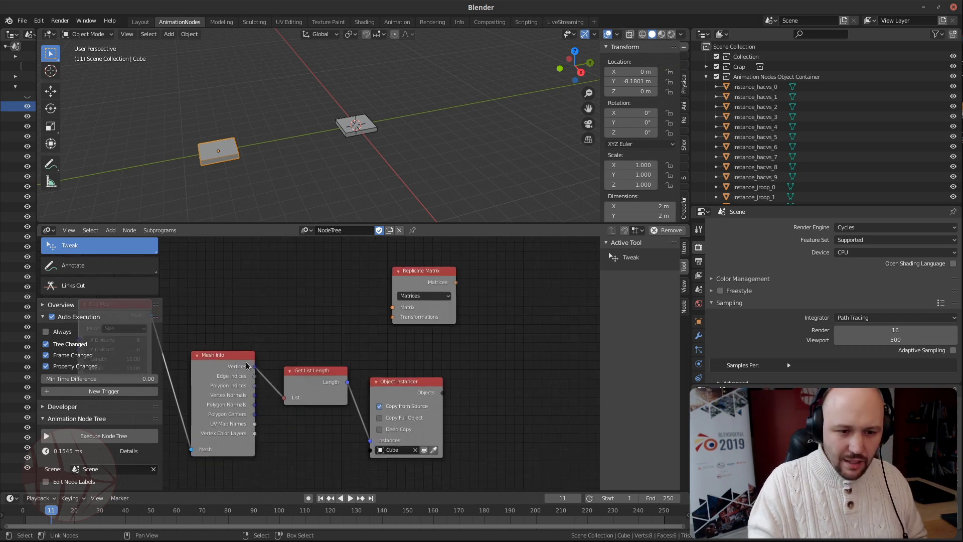
pyautogui.click(423, 296)
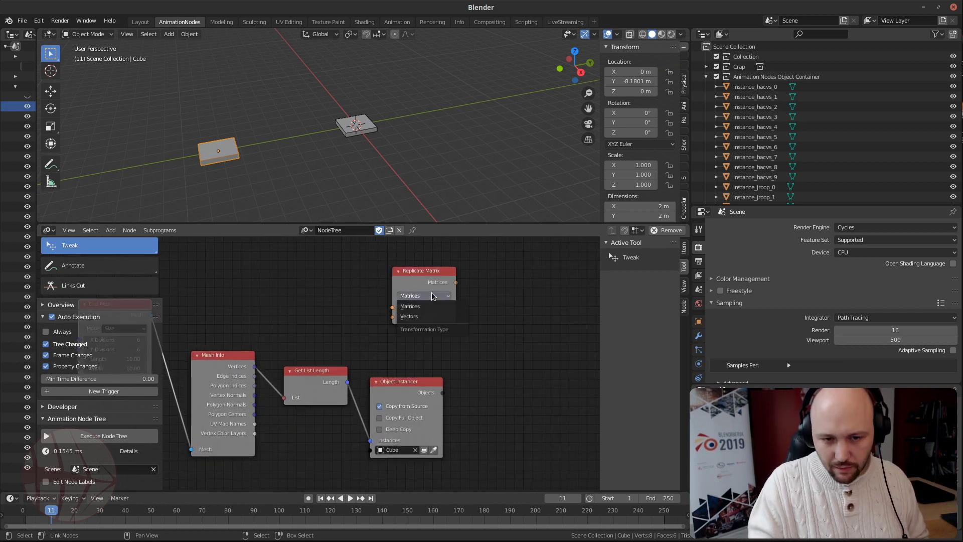
pyautogui.click(430, 317)
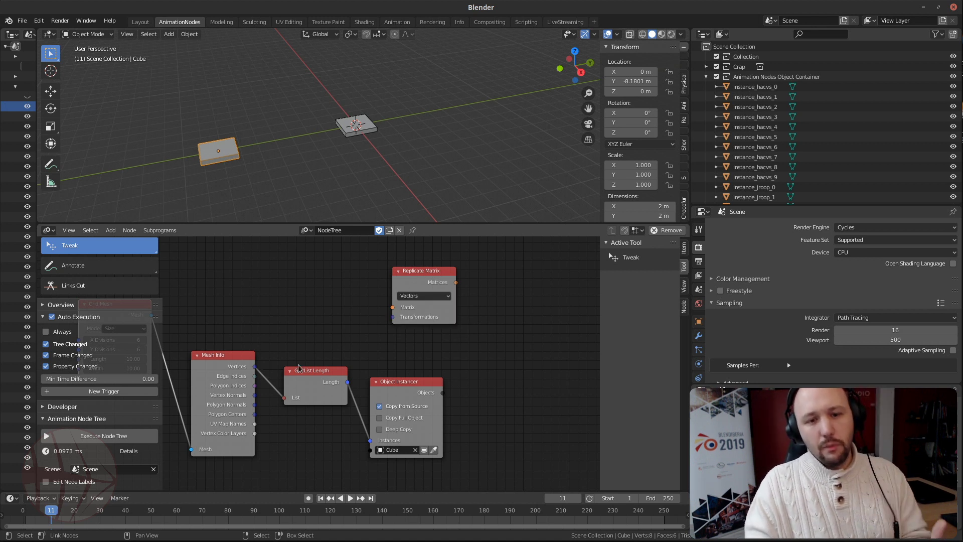
pyautogui.moveTo(254, 369); pyautogui.dragTo(394, 318)
# Add an Object Matrix Output node beyond the Replicate Matrix and Object Instancer nodes
pyautogui.moveTo(507, 336); pyautogui.dragTo(408, 333, button='middle')
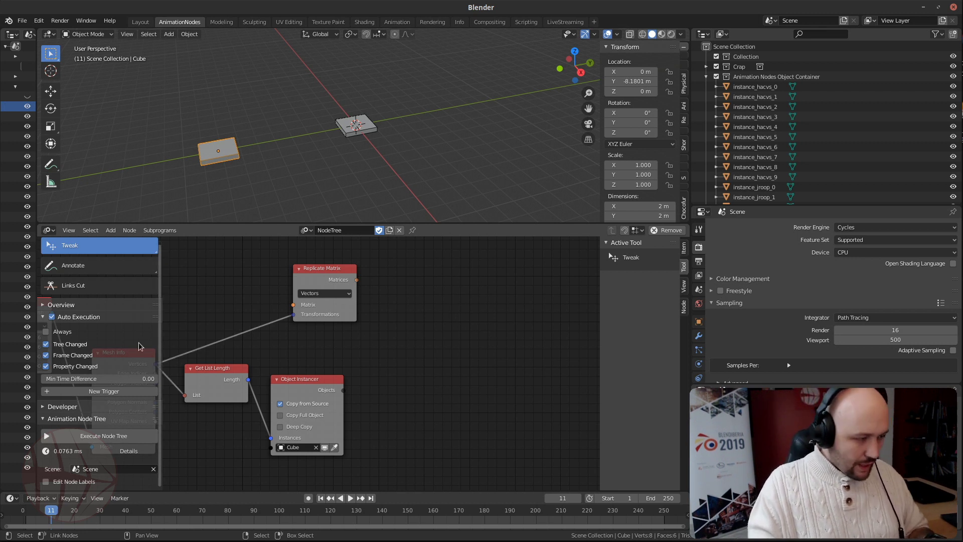
pyautogui.hotkey('ctrl', 'a')
pyautogui.write('m')
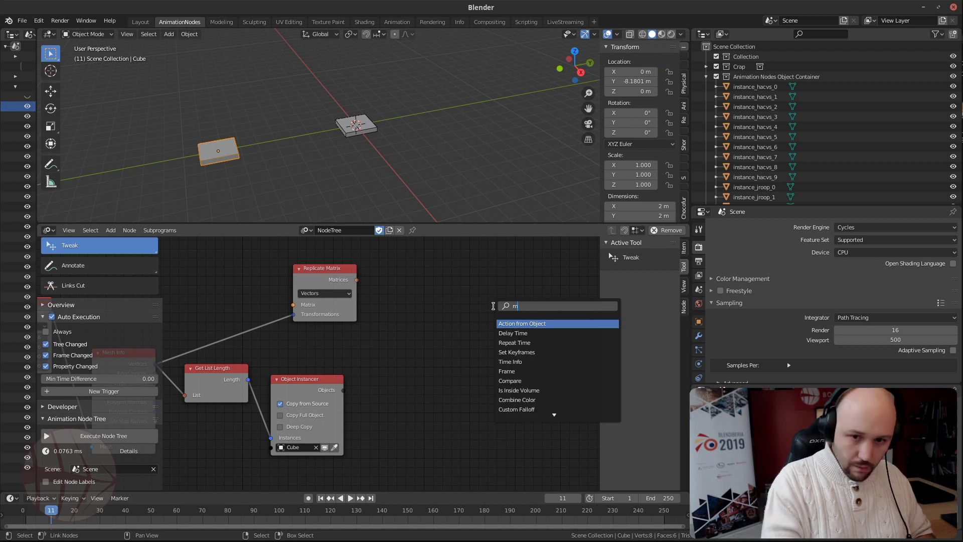
pyautogui.write('atrix ou')
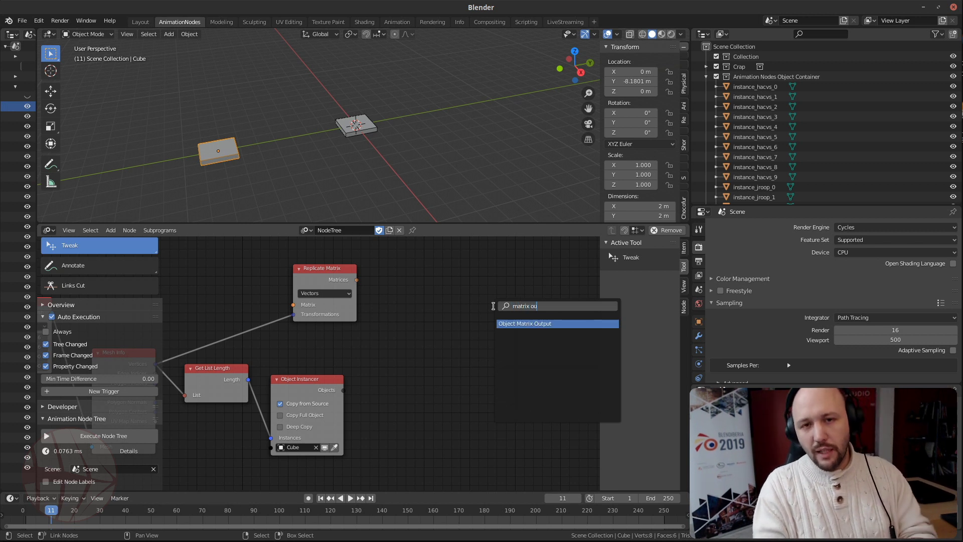
pyautogui.press('Return')
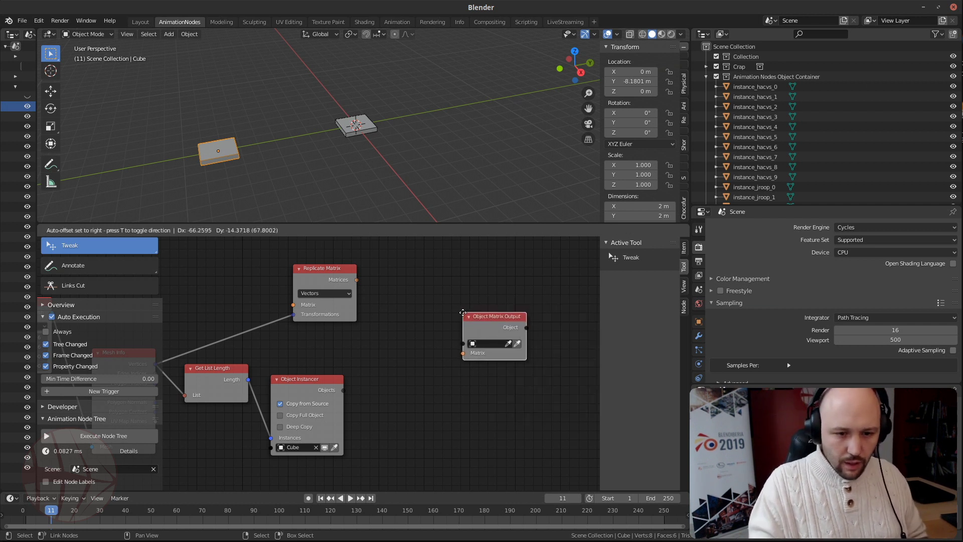
pyautogui.click(462, 303)
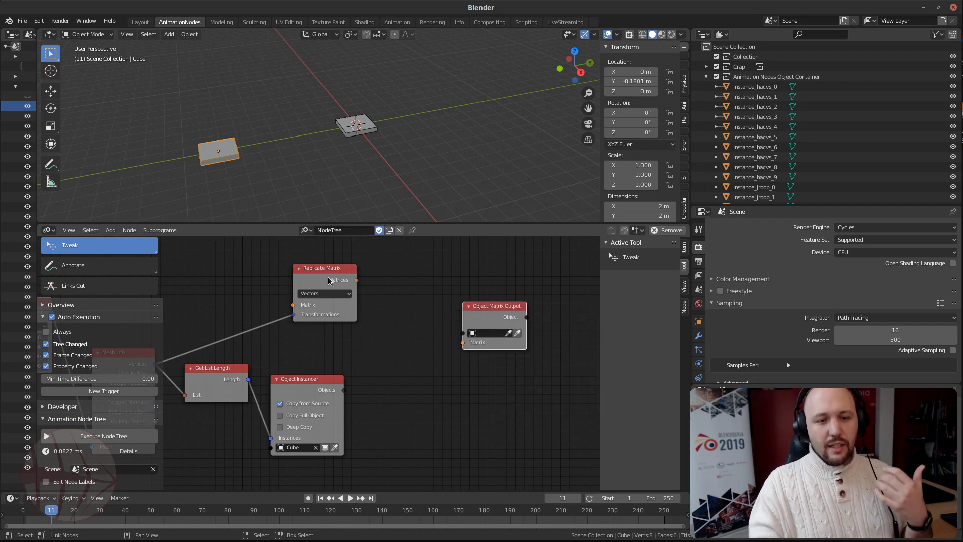
# Rearrange the Replicate Matrix, Get List Length and Object Instancer nodes to leave more room before Object Matrix Output
pyautogui.moveTo(327, 277); pyautogui.dragTo(291, 280)
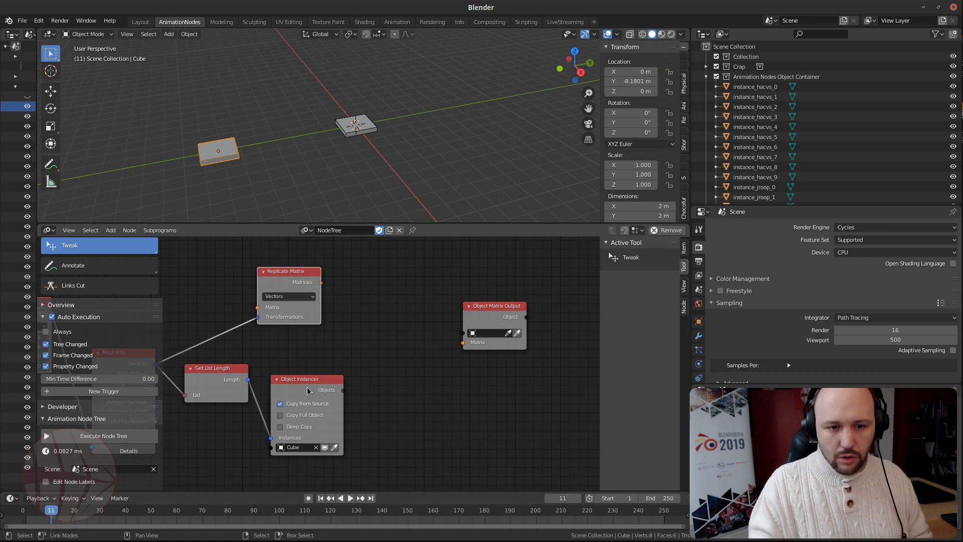
pyautogui.moveTo(223, 391); pyautogui.dragTo(209, 415)
pyautogui.moveTo(285, 399); pyautogui.dragTo(265, 388)
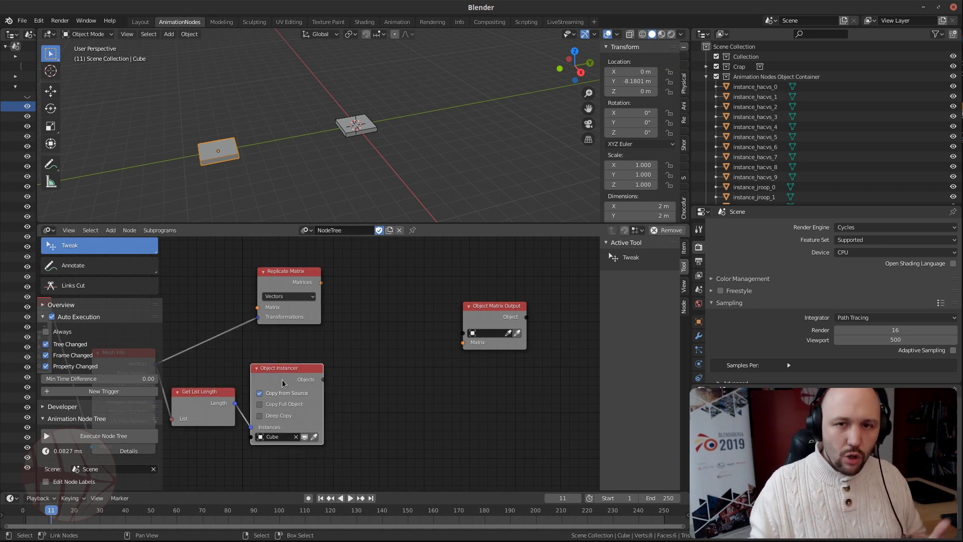
# Bring Object Matrix Output closer and connect Object Instancer's Objects output to its object input
pyautogui.scroll(2, 282, 379)
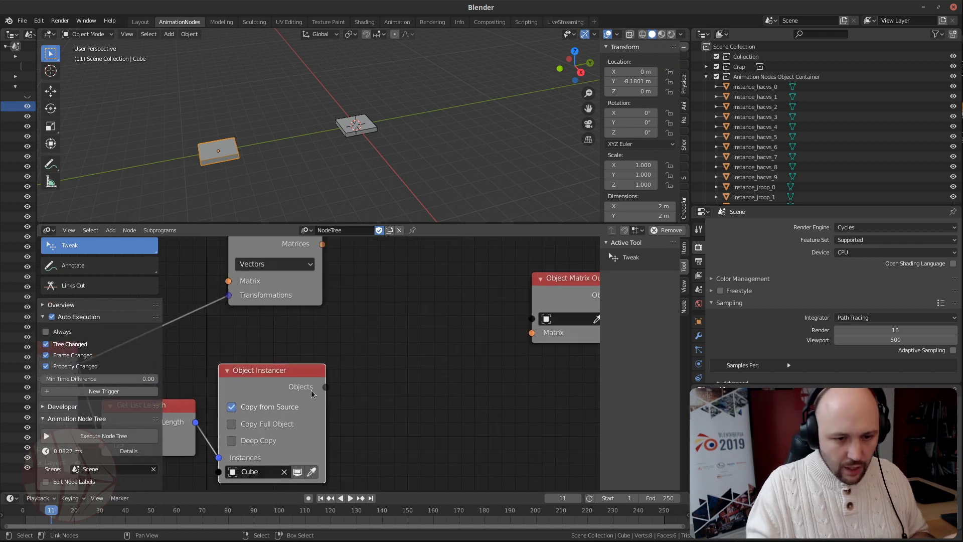
pyautogui.scroll(2, 308, 423)
pyautogui.moveTo(308, 423); pyautogui.dragTo(270, 402, button='middle')
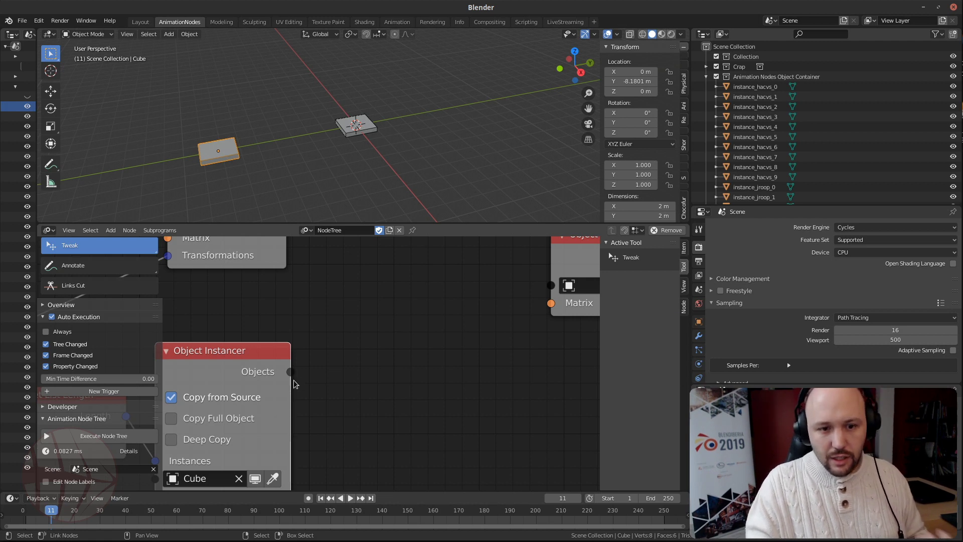
pyautogui.scroll(2, 296, 384)
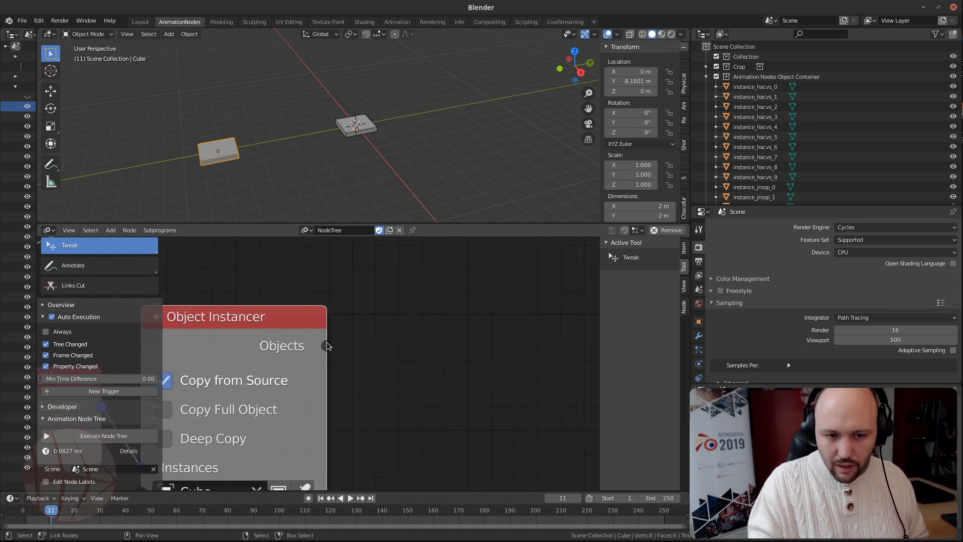
pyautogui.scroll(-5, 338, 347)
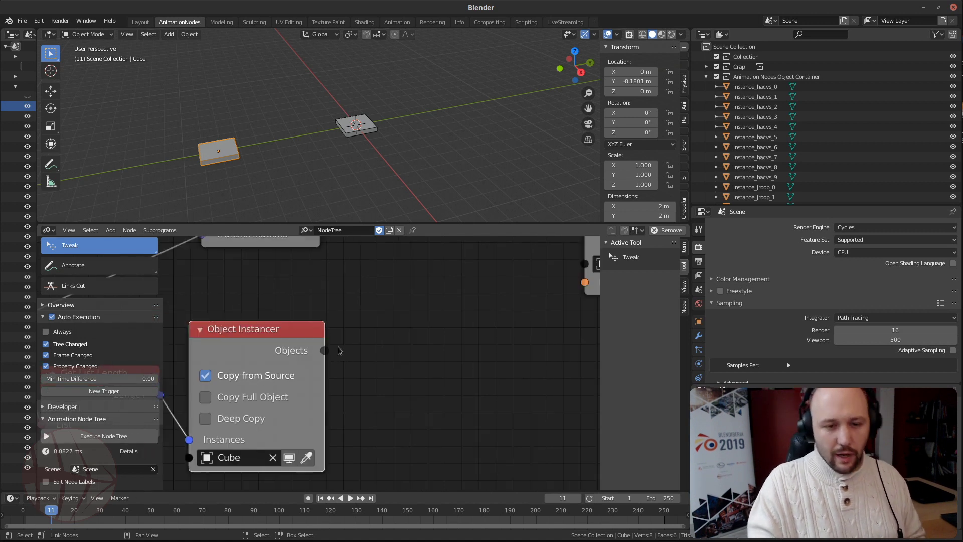
pyautogui.moveTo(375, 329); pyautogui.dragTo(302, 388, button='middle')
pyautogui.scroll(-1, 302, 388)
pyautogui.scroll(2, 433, 352)
pyautogui.scroll(1, 434, 351)
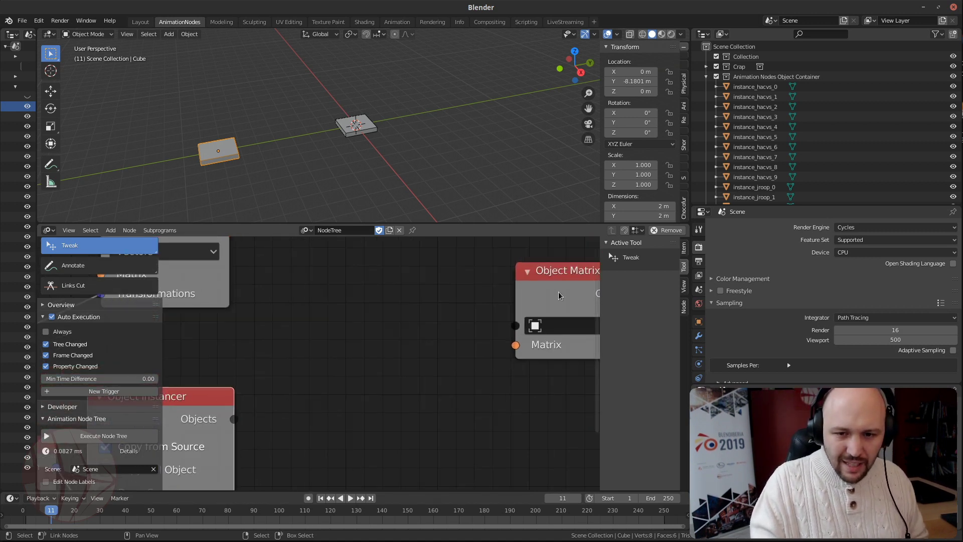
pyautogui.moveTo(558, 291); pyautogui.dragTo(454, 327)
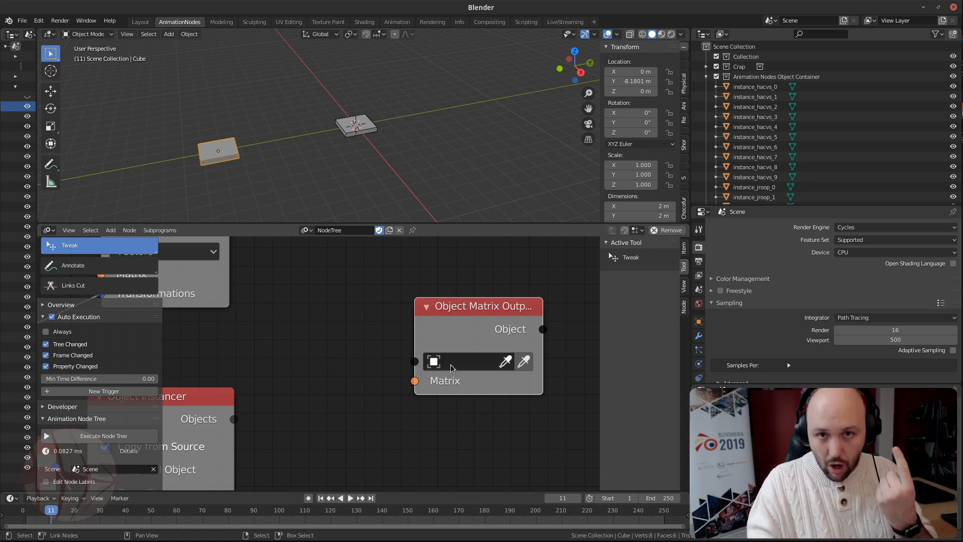
pyautogui.moveTo(234, 420); pyautogui.dragTo(414, 361)
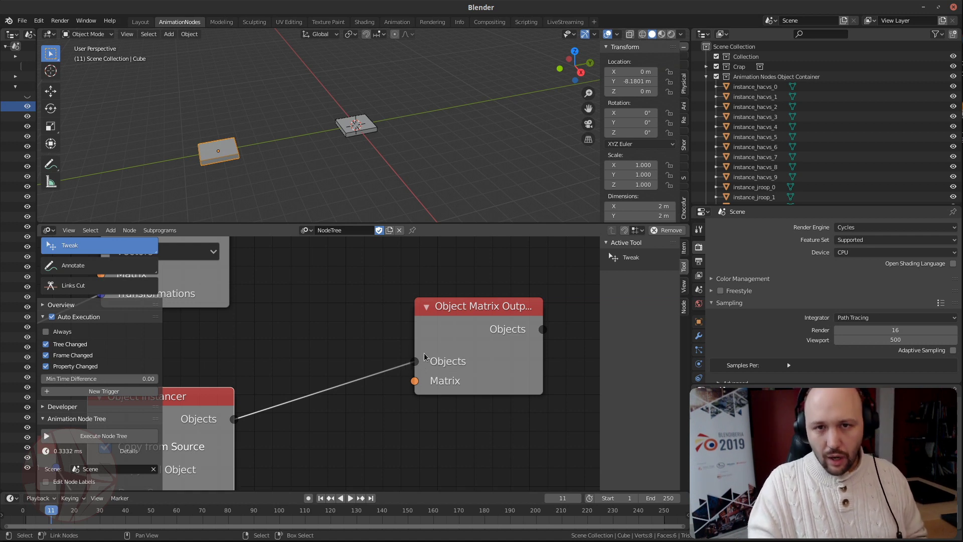
# Move the Object Matrix Output node farther away from the Replicate Matrix and Object Instancer nodes
pyautogui.scroll(-2, 423, 353)
pyautogui.moveTo(406, 351); pyautogui.dragTo(467, 330)
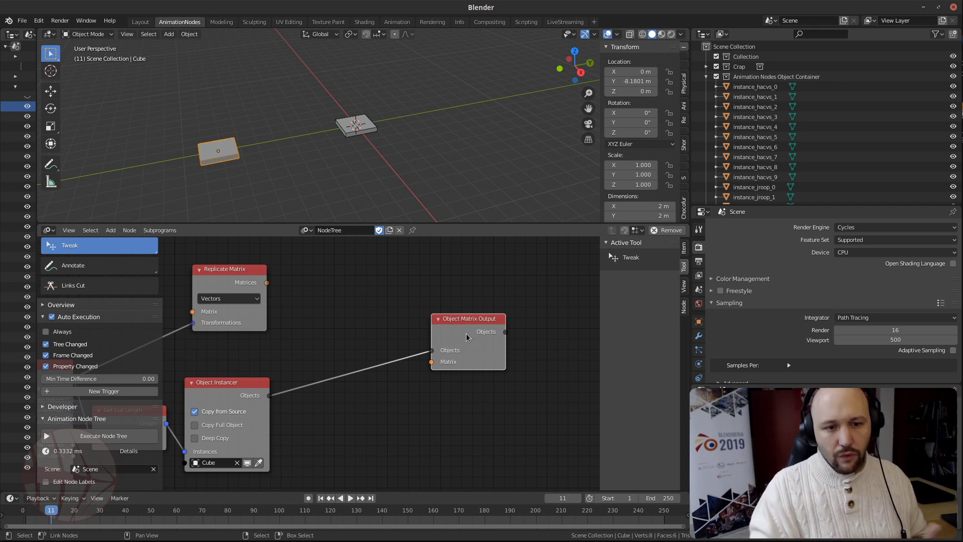
pyautogui.moveTo(305, 354); pyautogui.dragTo(355, 339, button='middle')
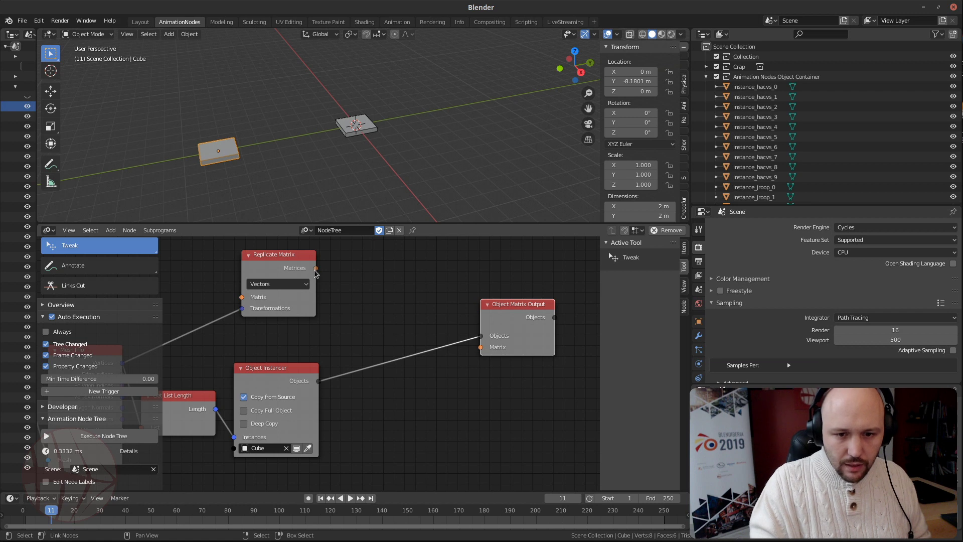
# Connect the Replicate Matrix node's Matrices output to the Matrix input of the Object Matrix Output node
pyautogui.moveTo(316, 268); pyautogui.dragTo(492, 353)
pyautogui.moveTo(351, 147); pyautogui.dragTo(370, 172, button='middle')
pyautogui.scroll(-3, 345, 170)
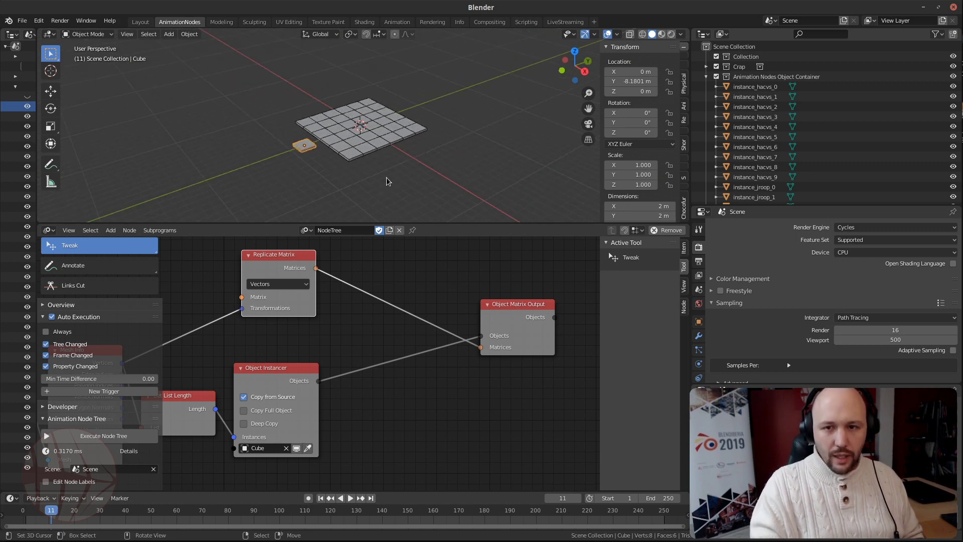
# Increase the Grid Mesh node's length to about 15.43 and its width to about 16.87
pyautogui.moveTo(215, 359); pyautogui.dragTo(421, 298, button='middle')
pyautogui.moveTo(360, 304); pyautogui.dragTo(516, 365, button='middle')
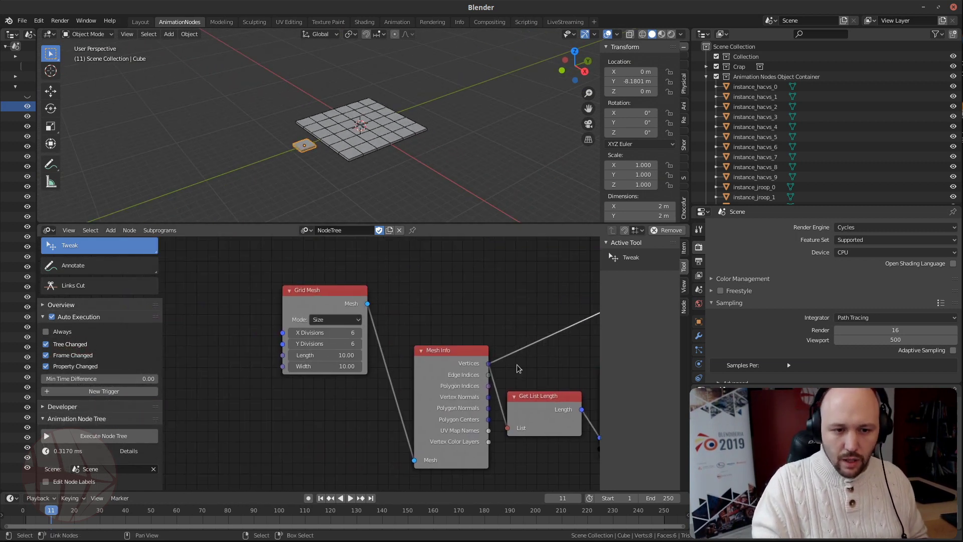
pyautogui.scroll(4, 313, 371)
pyautogui.moveTo(300, 352); pyautogui.dragTo(343, 360)
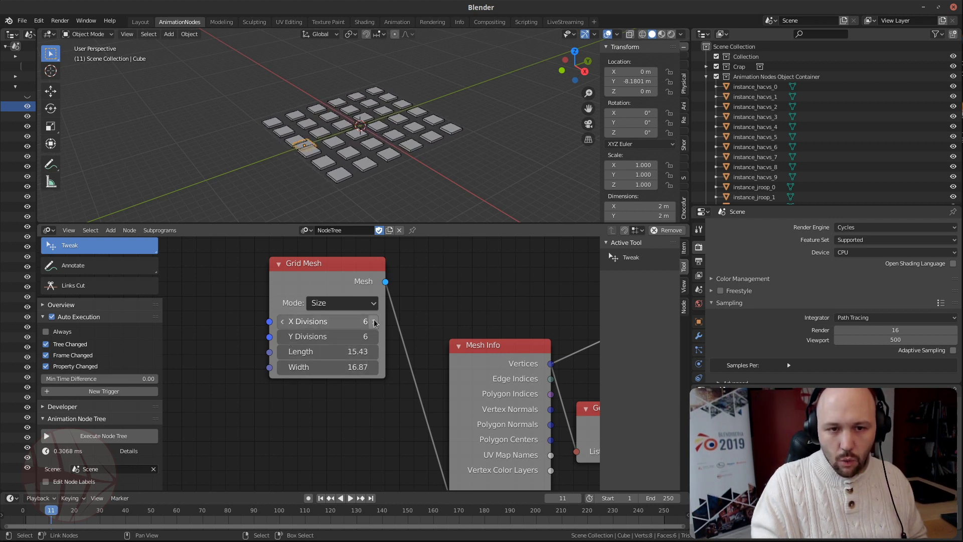
# Set the Grid Mesh node to 7 X divisions and 10 Y divisions
pyautogui.click(373, 322)
pyautogui.click(373, 322)
pyautogui.click(282, 323)
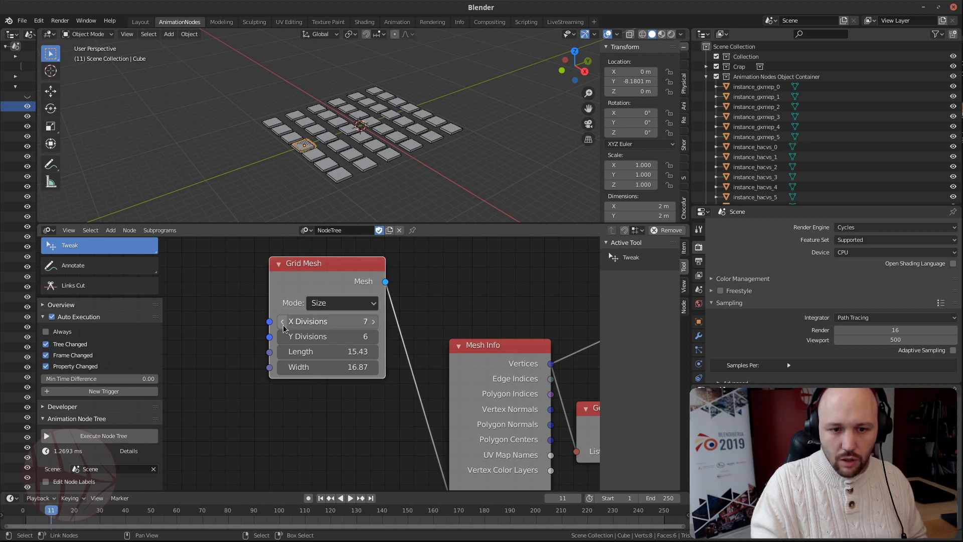
pyautogui.click(372, 337)
pyautogui.click(372, 337)
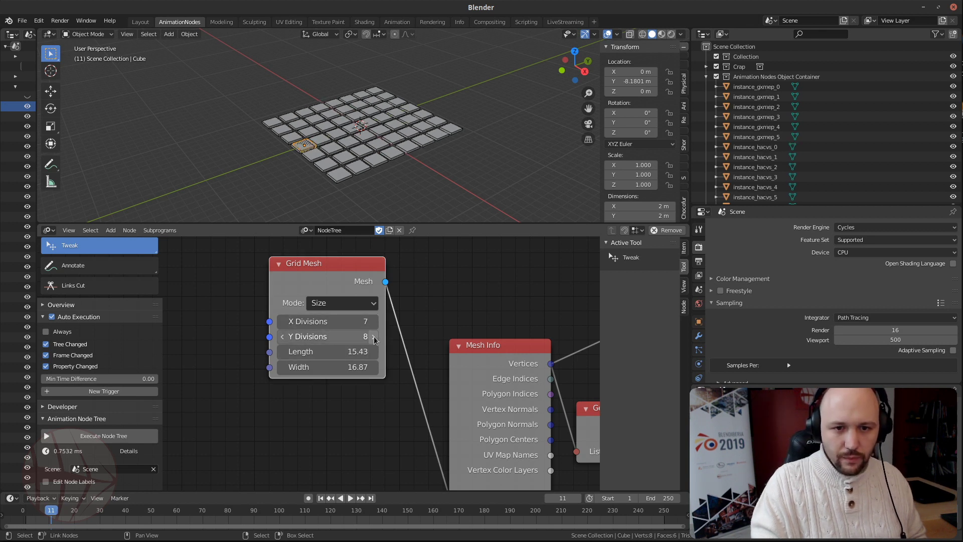
pyautogui.click(372, 337)
pyautogui.moveTo(351, 206); pyautogui.dragTo(378, 149, button='middle')
pyautogui.scroll(2, 378, 153)
pyautogui.click(374, 336)
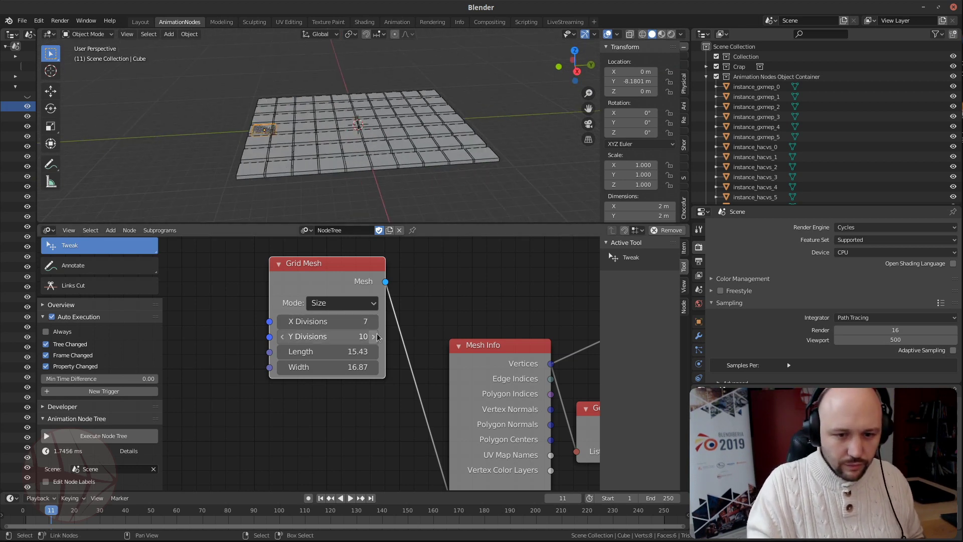
# Increase the Grid Mesh node's width to about 18.22 to spread the tiles
pyautogui.moveTo(337, 61); pyautogui.dragTo(338, 90, button='middle')
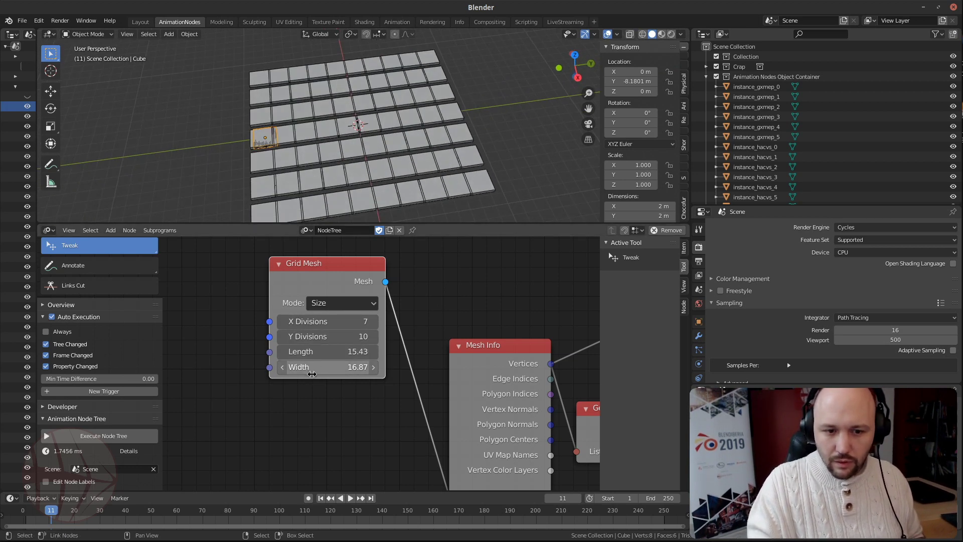
pyautogui.moveTo(311, 369); pyautogui.dragTo(351, 369)
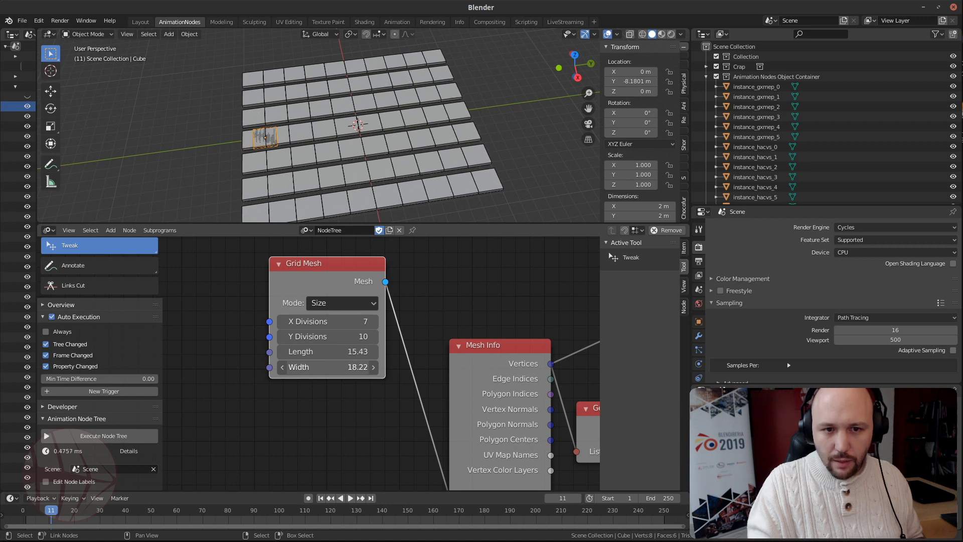
pyautogui.scroll(-3, 330, 94)
pyautogui.moveTo(330, 93); pyautogui.dragTo(361, 85, button='middle')
pyautogui.scroll(5, 361, 107)
pyautogui.scroll(-3, 379, 321)
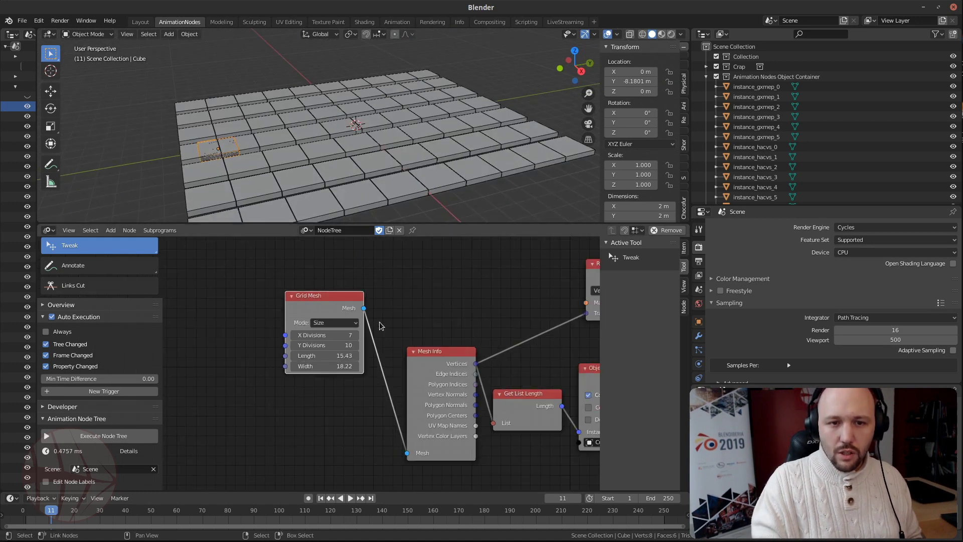
pyautogui.moveTo(462, 317); pyautogui.dragTo(269, 333, button='middle')
pyautogui.scroll(1, 408, 324)
pyautogui.scroll(-2, 404, 332)
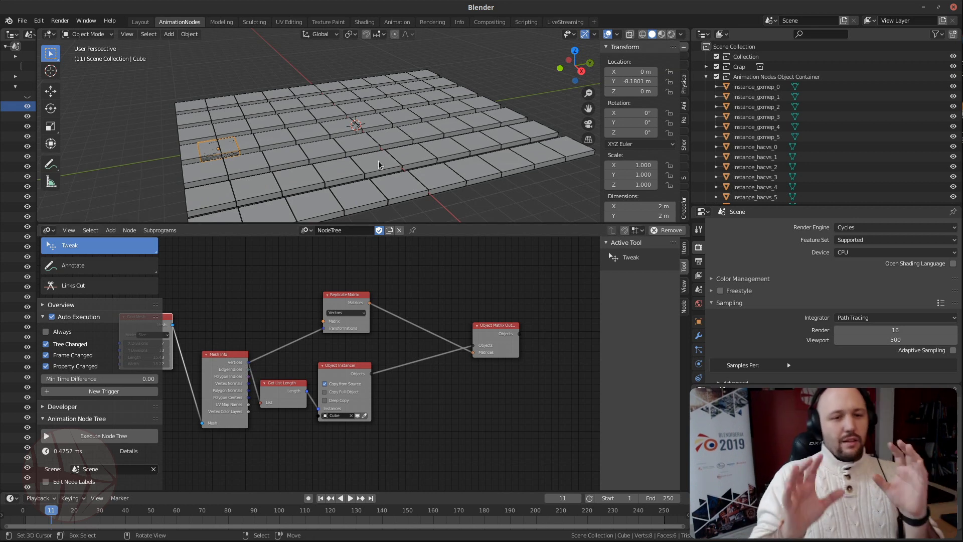
# Collapse the Animation Nodes Object Container collection and hide the source Cube object
pyautogui.click(707, 76)
pyautogui.click(953, 96)
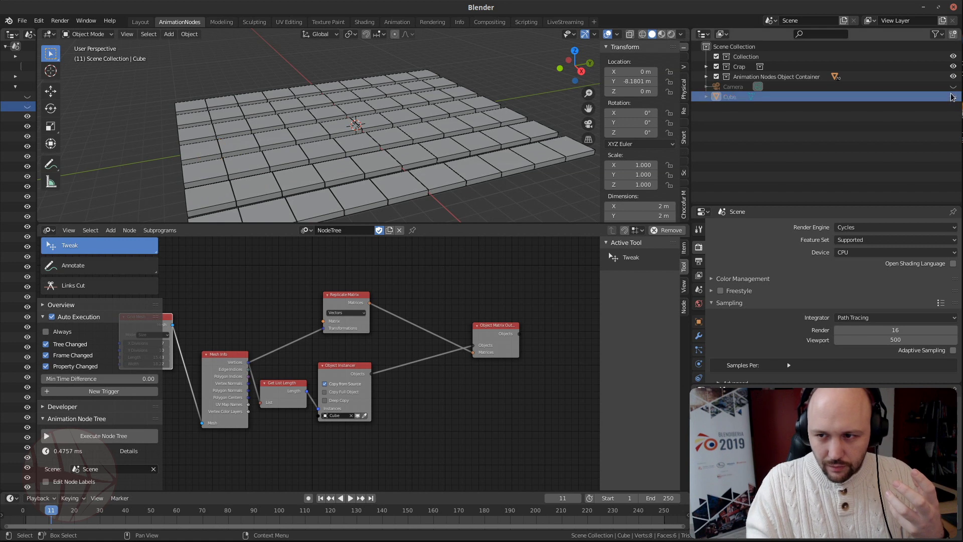
pyautogui.scroll(-2, 287, 136)
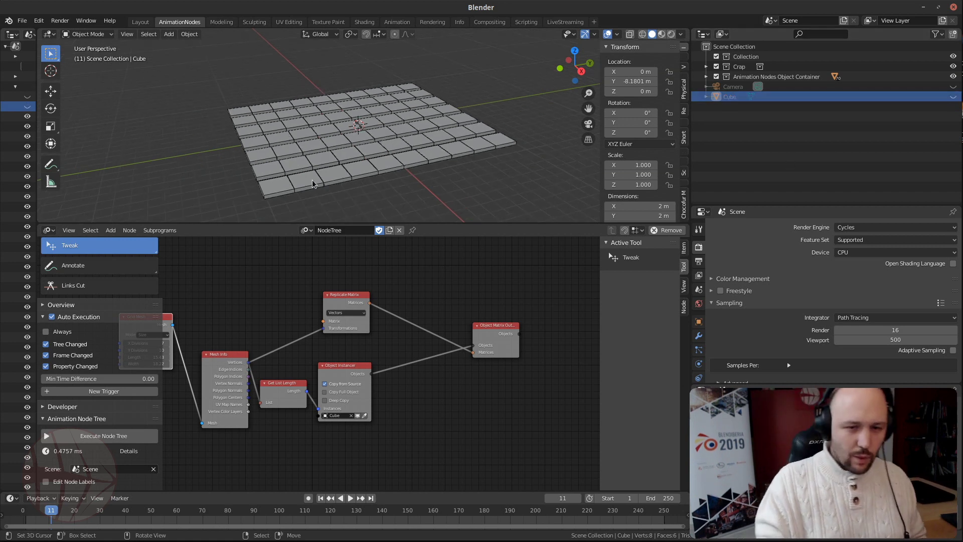
pyautogui.moveTo(312, 180); pyautogui.dragTo(315, 189, button='middle')
pyautogui.keyDown('shift'); pyautogui.moveTo(374, 164); pyautogui.dragTo(355, 151, button='middle'); pyautogui.keyUp('shift')
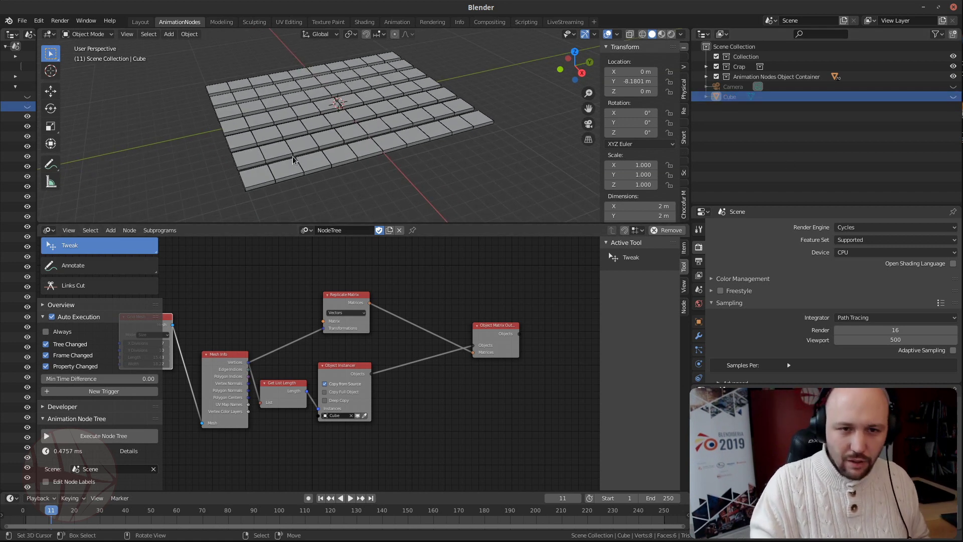
# Move the Object Matrix Output node farther from the Replicate Matrix and Object Instancer nodes to make room between them
pyautogui.moveTo(441, 391); pyautogui.dragTo(371, 371, button='middle')
pyautogui.scroll(-1, 371, 371)
pyautogui.moveTo(423, 309); pyautogui.dragTo(547, 297)
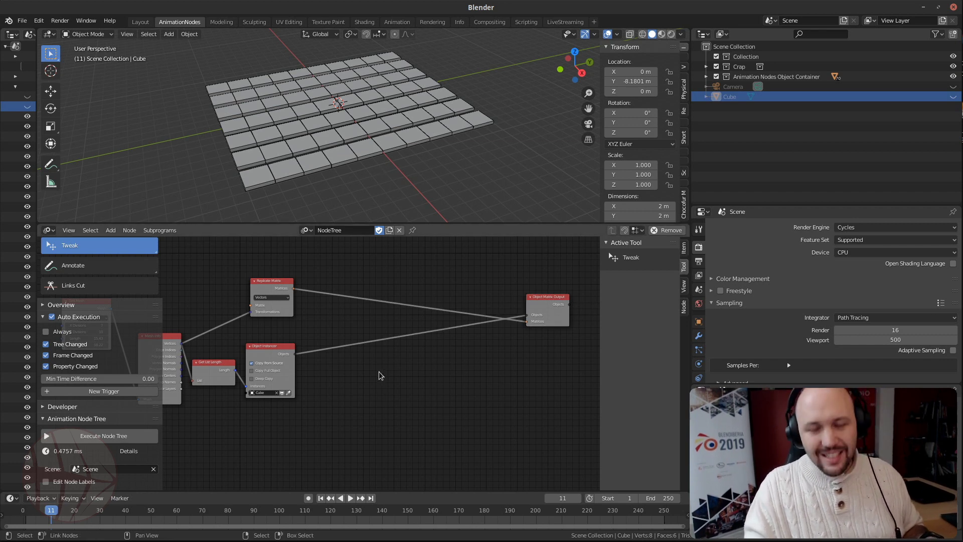
# Add an Offset Matrices node and place it between the Object Instancer and Object Matrix Output nodes
pyautogui.hotkey('ctrl', 'a')
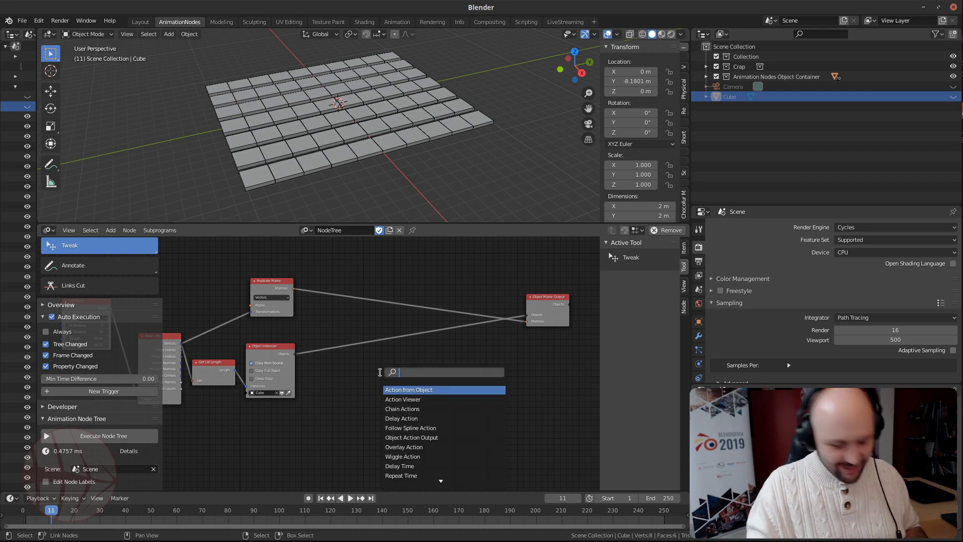
pyautogui.write('offset')
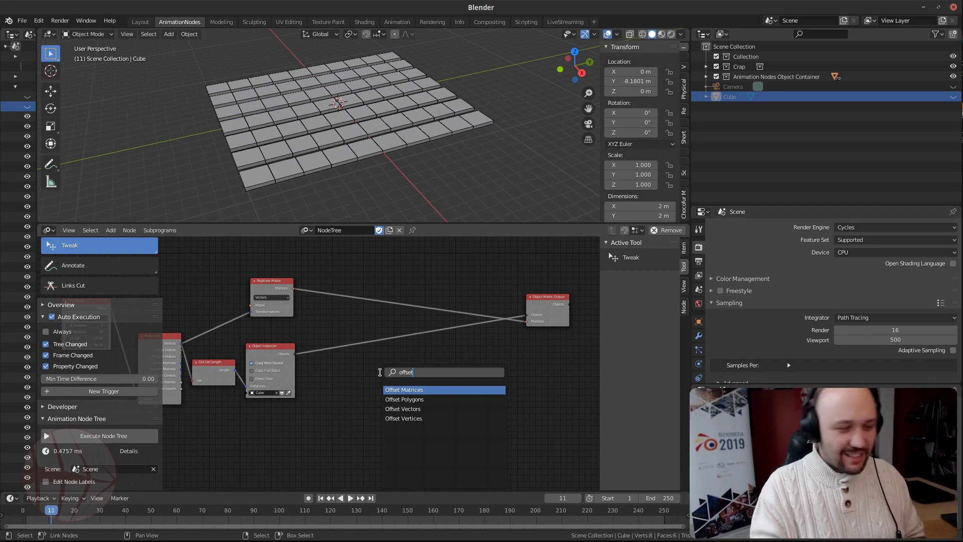
pyautogui.press('Return')
pyautogui.click(368, 376)
pyautogui.scroll(4, 370, 373)
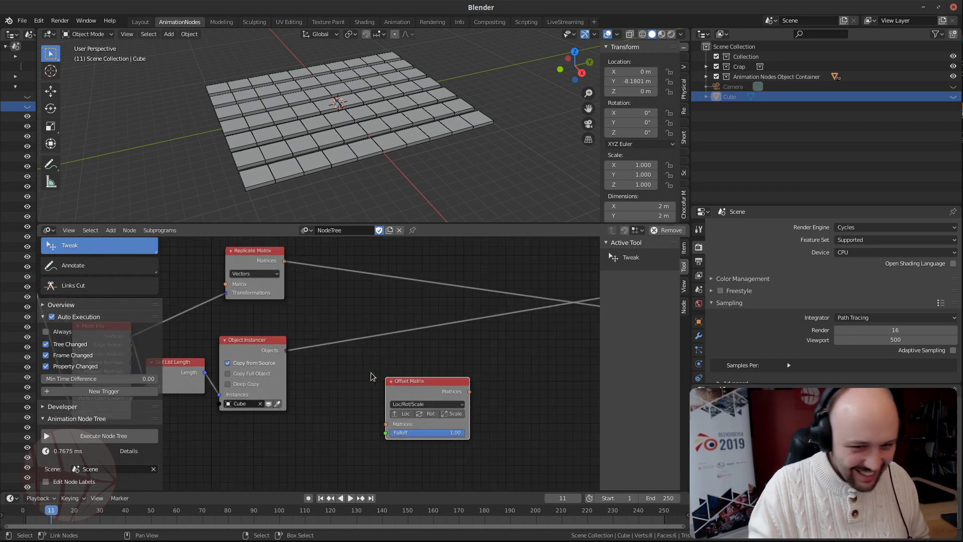
pyautogui.moveTo(434, 380); pyautogui.dragTo(459, 351)
# Route the Replicate Matrix node's matrices through the Offset Matrix node into the Object Matrix Output's Matrices input
pyautogui.moveTo(389, 287); pyautogui.dragTo(310, 291, button='middle')
pyautogui.scroll(-1, 310, 295)
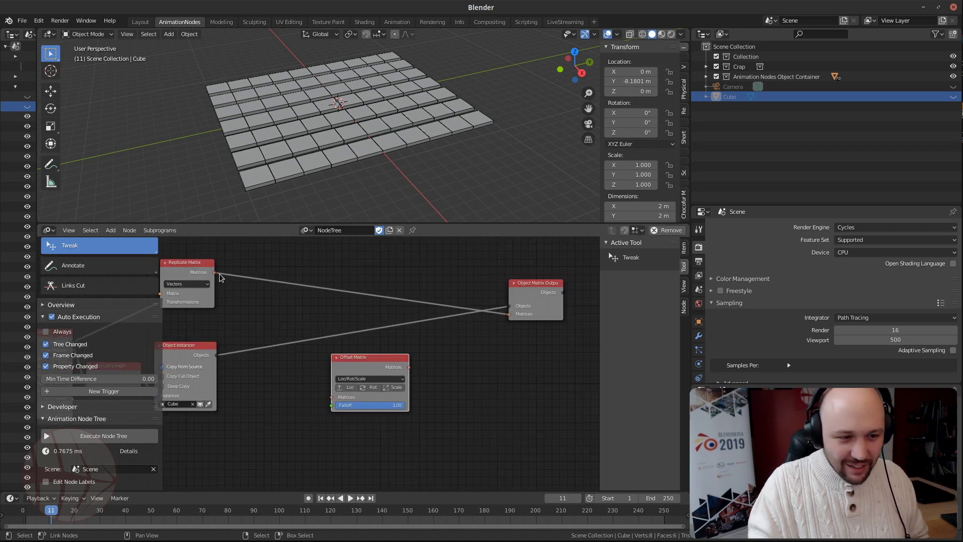
pyautogui.moveTo(213, 274); pyautogui.dragTo(336, 396)
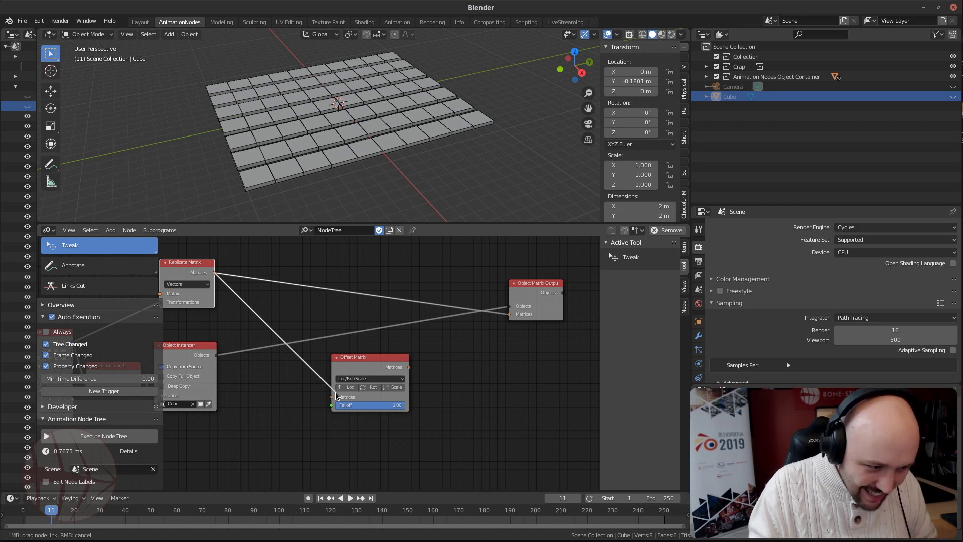
pyautogui.moveTo(336, 396); pyautogui.dragTo(335, 397)
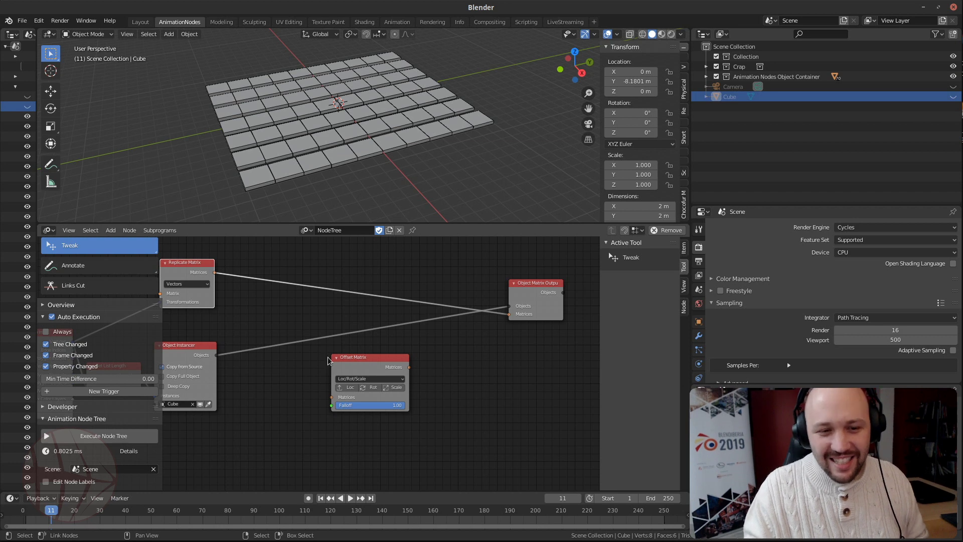
pyautogui.moveTo(215, 273); pyautogui.dragTo(329, 399)
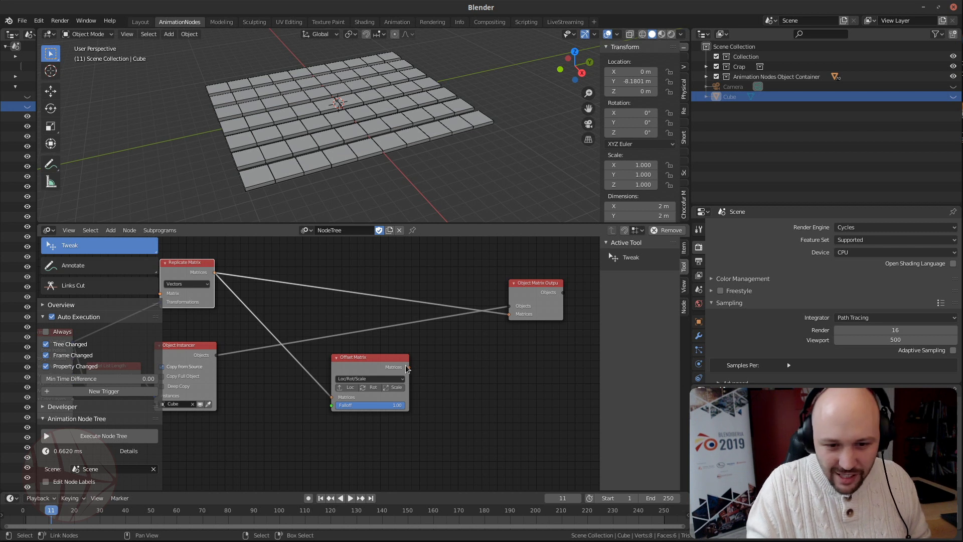
pyautogui.moveTo(410, 367); pyautogui.dragTo(508, 314)
# Enable Loc on the Offset Matrix node and move the node above the Object Instancer's link
pyautogui.scroll(3, 314, 421)
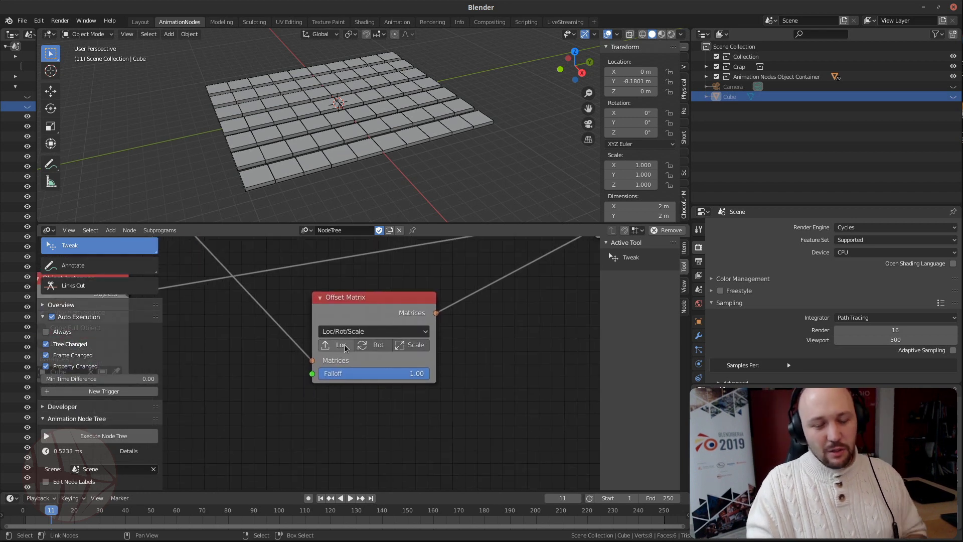
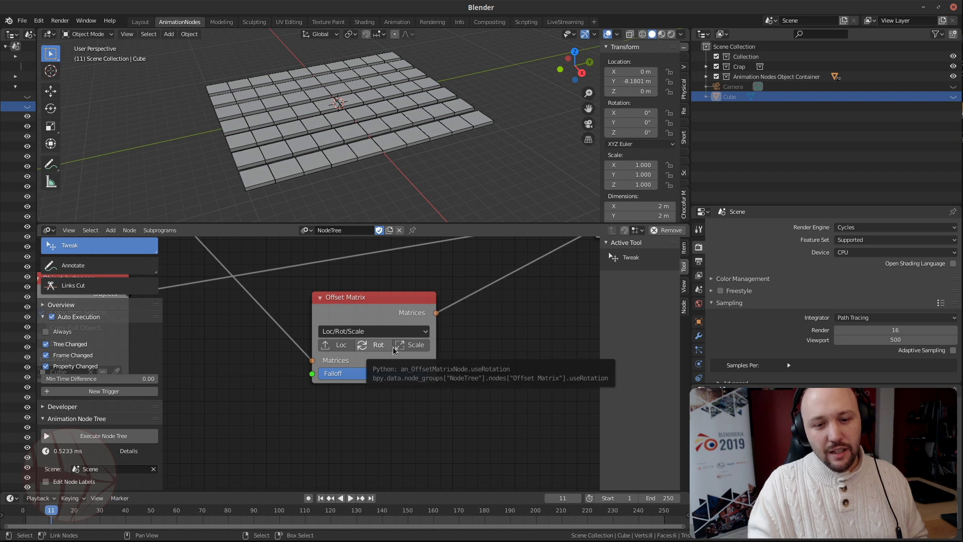
pyautogui.click(341, 345)
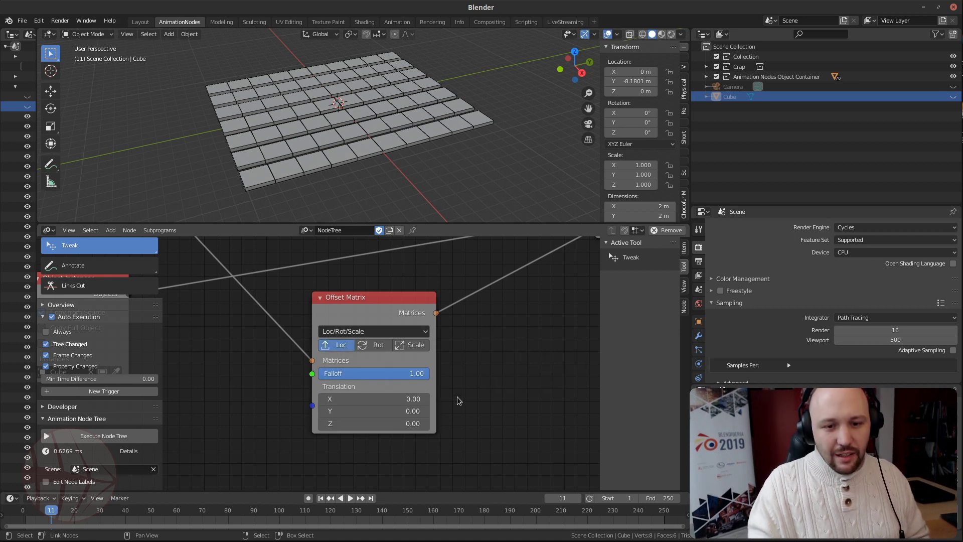
pyautogui.scroll(-3, 467, 318)
pyautogui.moveTo(388, 309); pyautogui.dragTo(423, 402, button='middle')
pyautogui.moveTo(393, 427); pyautogui.dragTo(399, 276)
pyautogui.scroll(3, 320, 306)
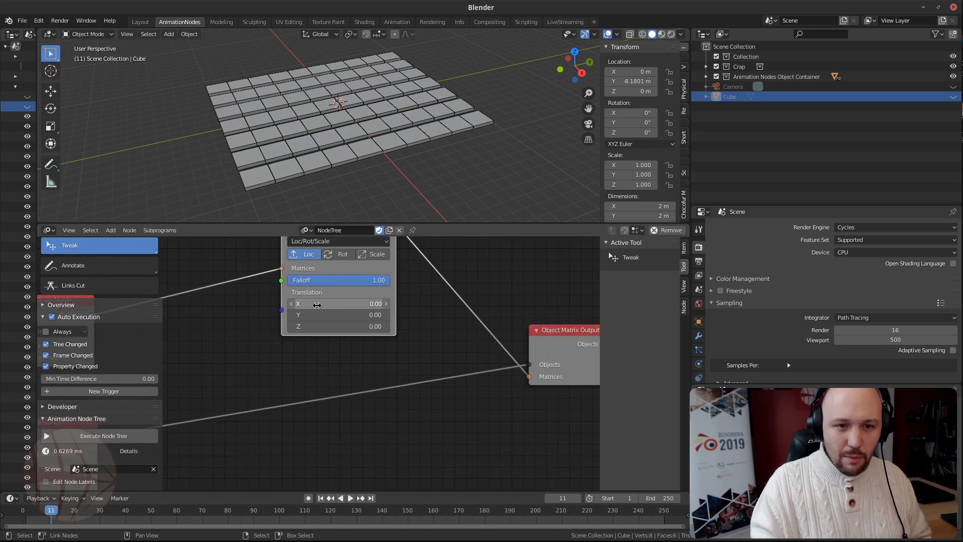
# Increase the Offset Matrix node's X translation to about 8.13, playing the animation to check for movement and stopping it again
pyautogui.moveTo(317, 305)
pyautogui.mouseDown()
pyautogui.moveTo(391, 305)
pyautogui.moveTo(263, 305)
pyautogui.moveTo(327, 305)
pyautogui.mouseUp()
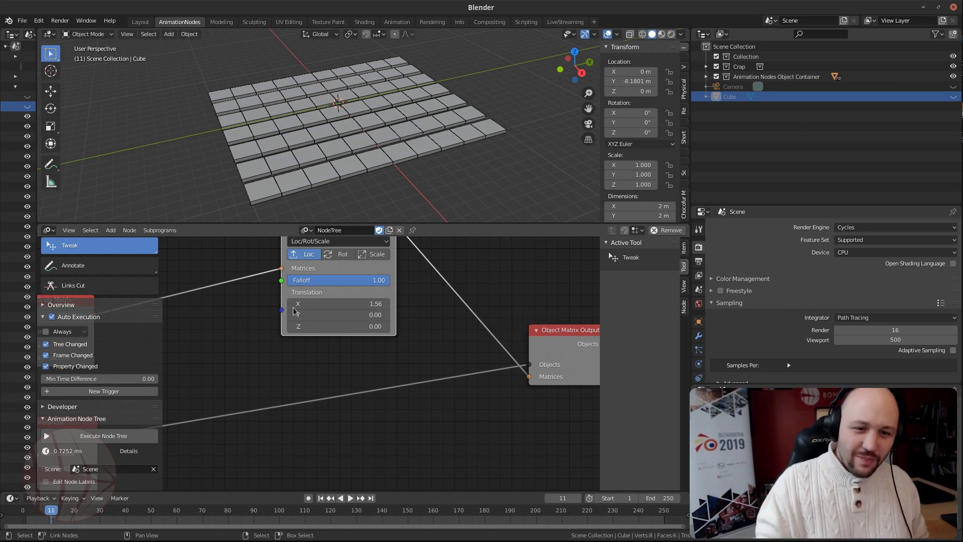
pyautogui.moveTo(331, 303)
pyautogui.mouseDown()
pyautogui.moveTo(452, 303)
pyautogui.moveTo(326, 304)
pyautogui.mouseUp()
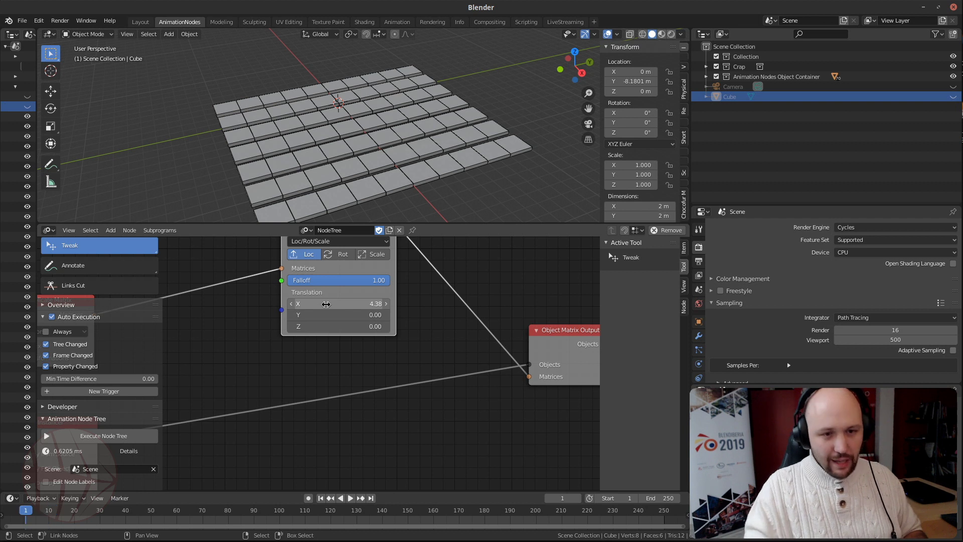
pyautogui.press('space')
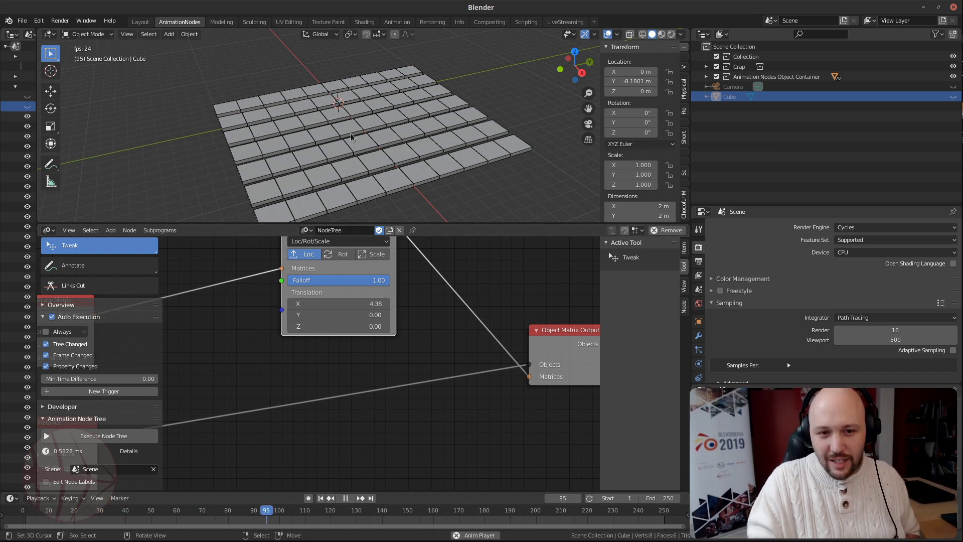
pyautogui.scroll(-3, 325, 337)
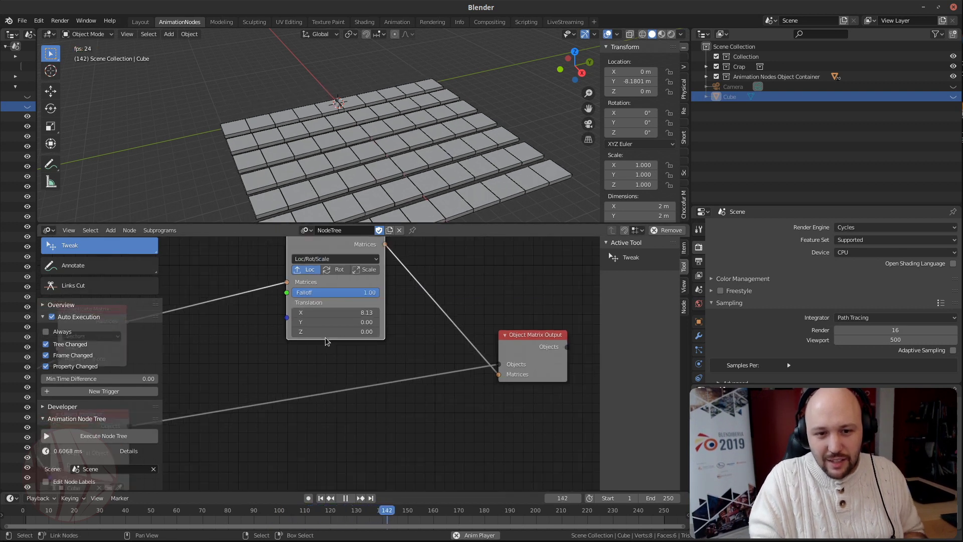
pyautogui.press('space')
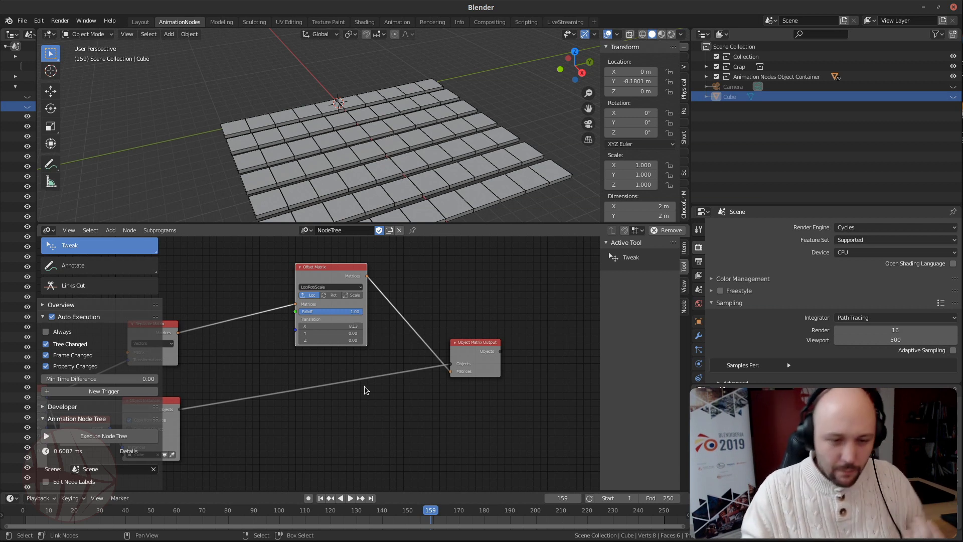
# Move the Offset Matrix node below the link between the Object Instancer and Object Matrix Output nodes
pyautogui.moveTo(363, 396); pyautogui.dragTo(423, 387, button='middle')
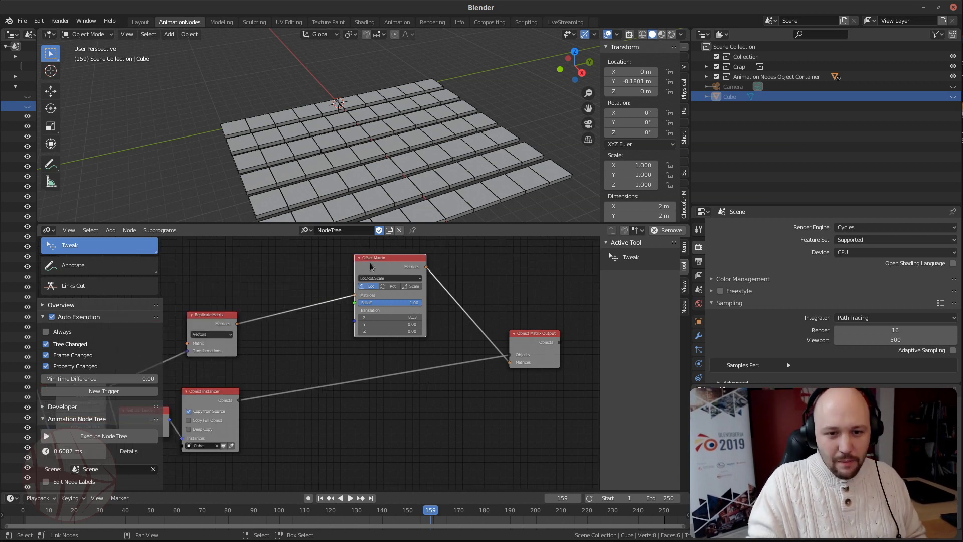
pyautogui.moveTo(369, 263); pyautogui.dragTo(372, 387)
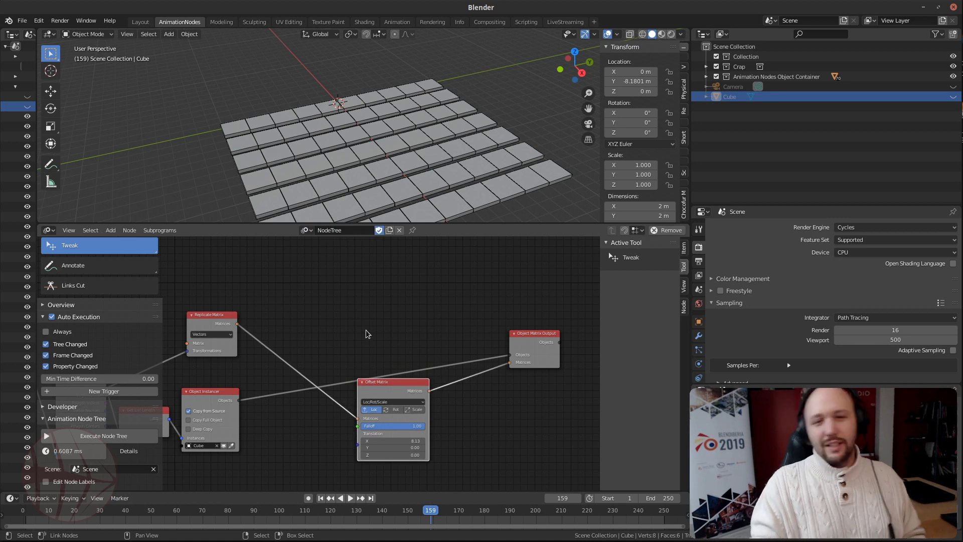
# Set the Offset Matrix node's X translation to 10
pyautogui.scroll(2, 379, 425)
pyautogui.moveTo(356, 437); pyautogui.dragTo(290, 339, button='middle')
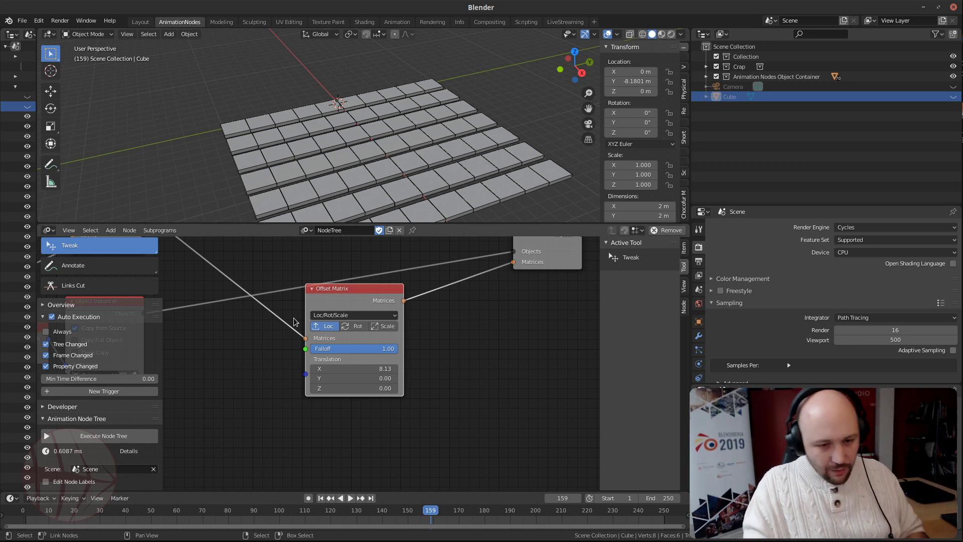
pyautogui.moveTo(295, 321); pyautogui.dragTo(381, 296, button='middle')
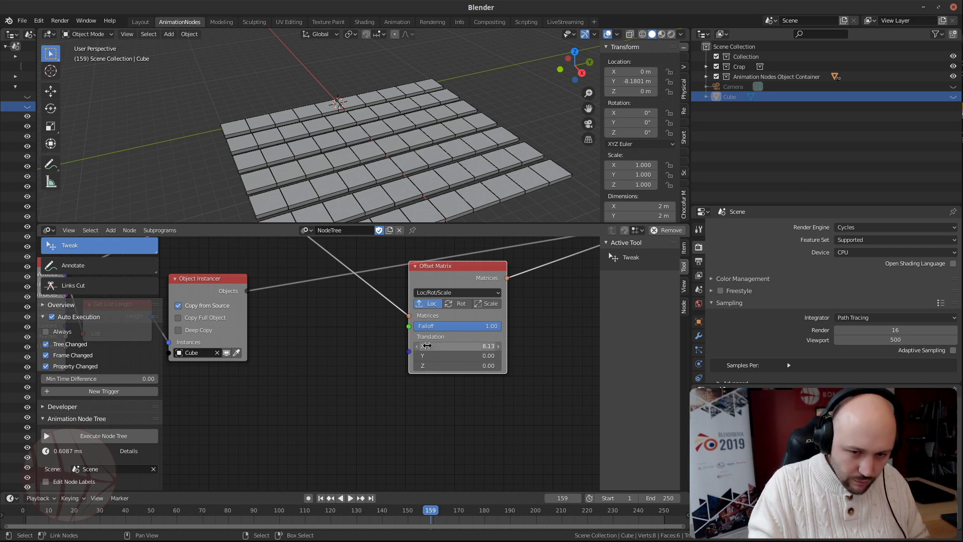
pyautogui.click(466, 346)
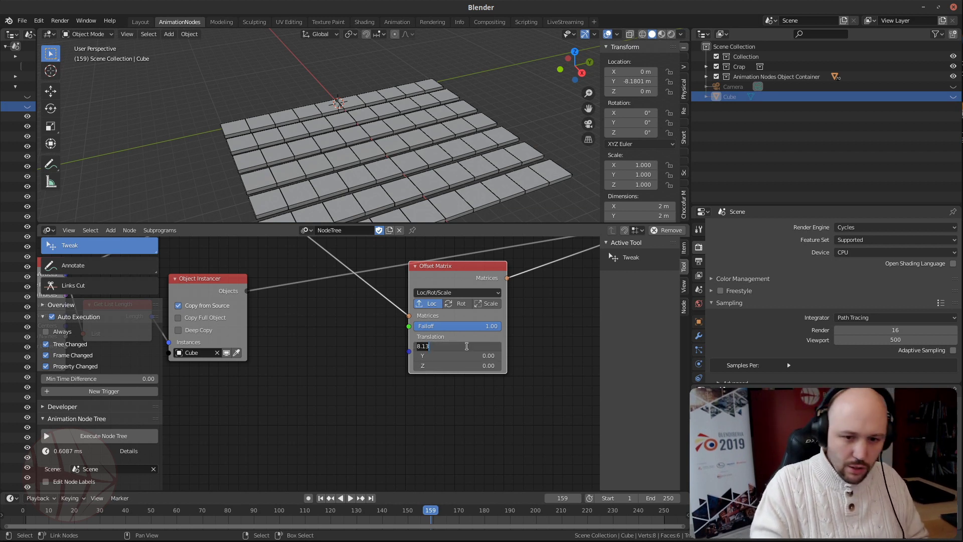
pyautogui.write('10')
pyautogui.press('Return')
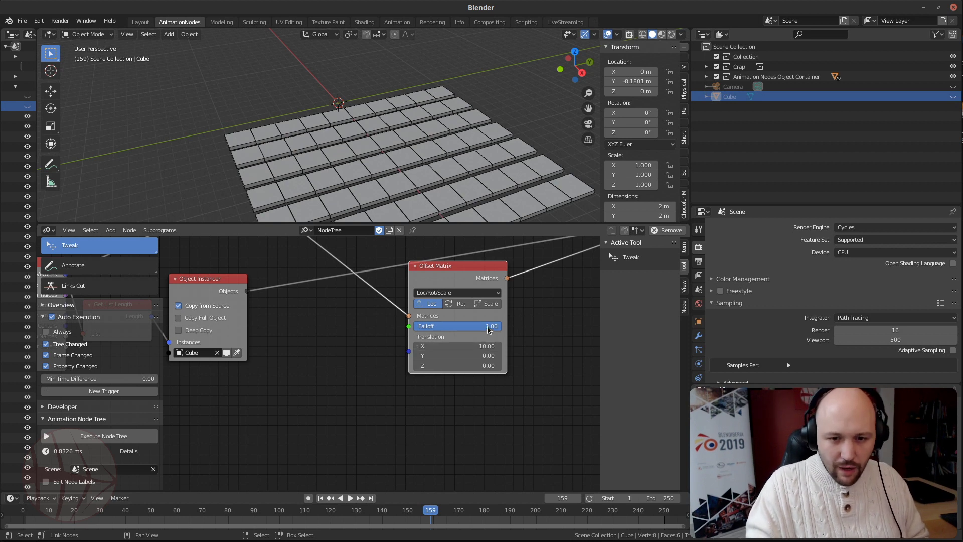
pyautogui.moveTo(489, 326)
pyautogui.mouseDown()
pyautogui.moveTo(404, 326)
pyautogui.moveTo(492, 326)
pyautogui.mouseUp()
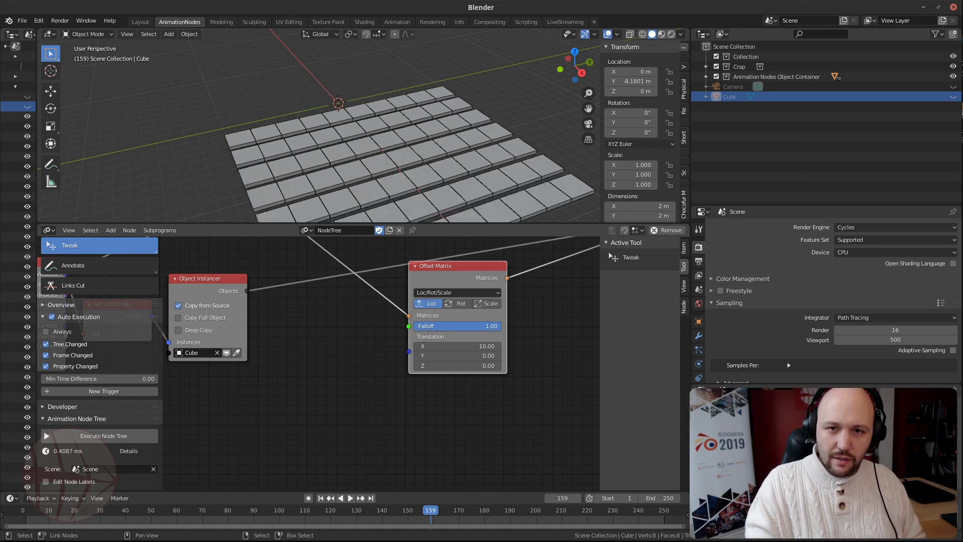
# Enable Rot on the Offset Matrix node with a Y rotation of 90°, and lower the node's Falloff to 0
pyautogui.click(461, 303)
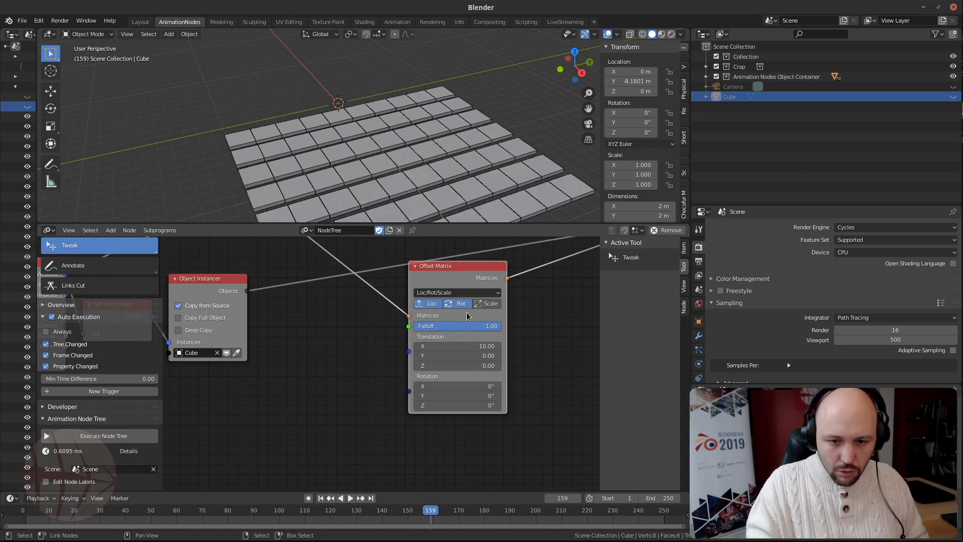
pyautogui.click(438, 399)
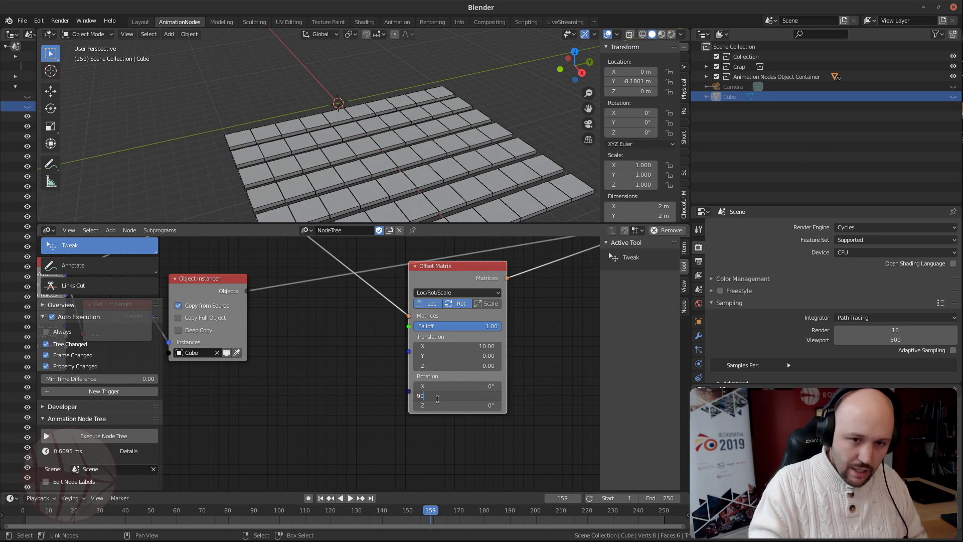
pyautogui.write('90')
pyautogui.press('Return')
pyautogui.moveTo(476, 329); pyautogui.dragTo(414, 329)
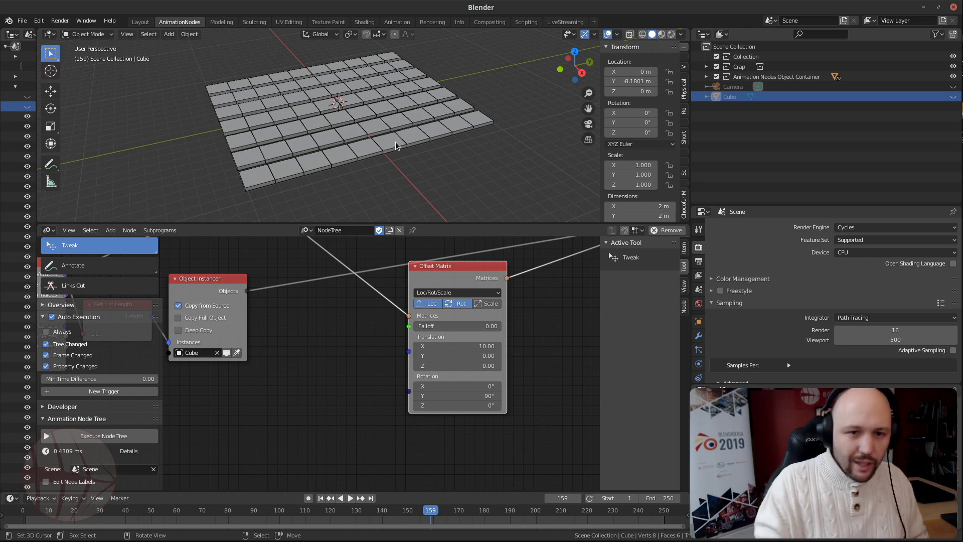
pyautogui.scroll(-4, 386, 143)
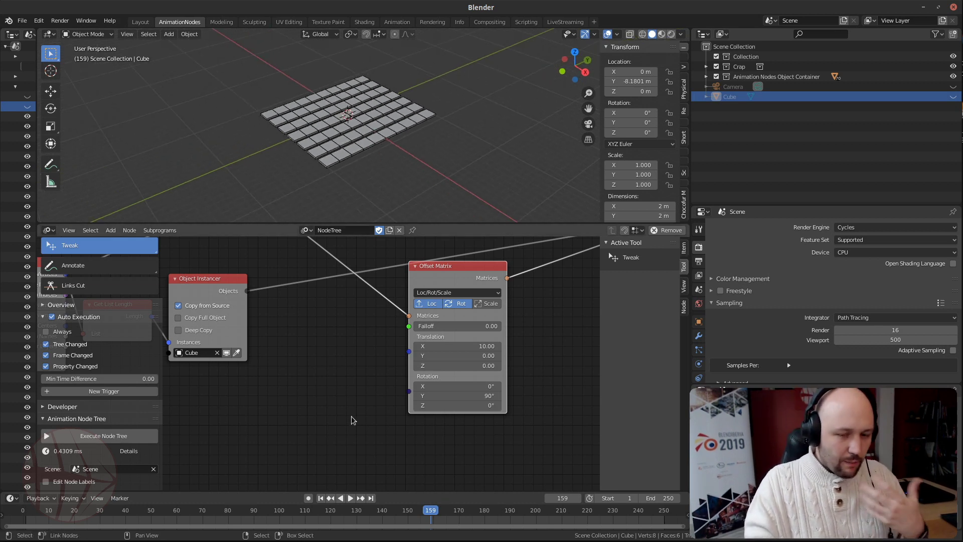
# Add a Wiggle Falloff node before the Offset Matrix node and link its output to the Falloff input
pyautogui.hotkey('shift', 'a')
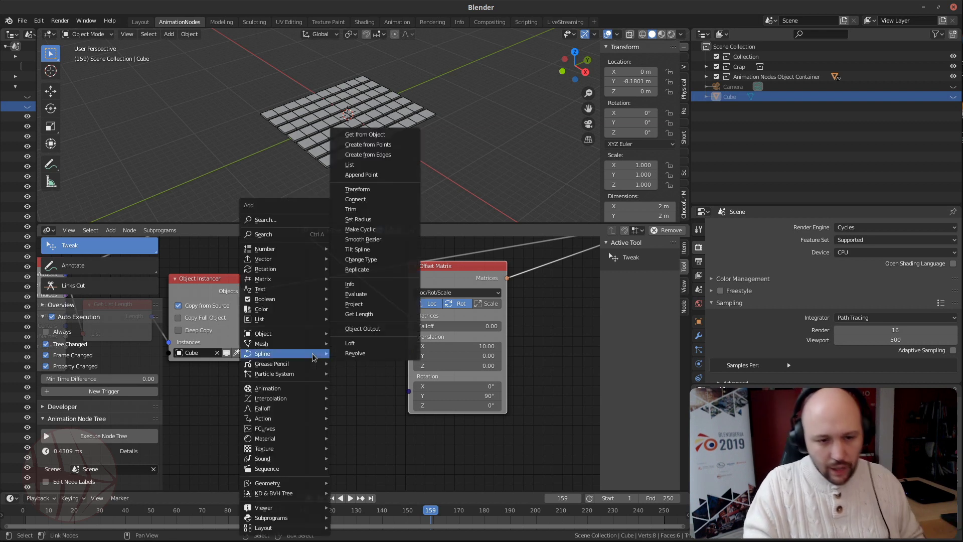
pyautogui.moveTo(262, 412)
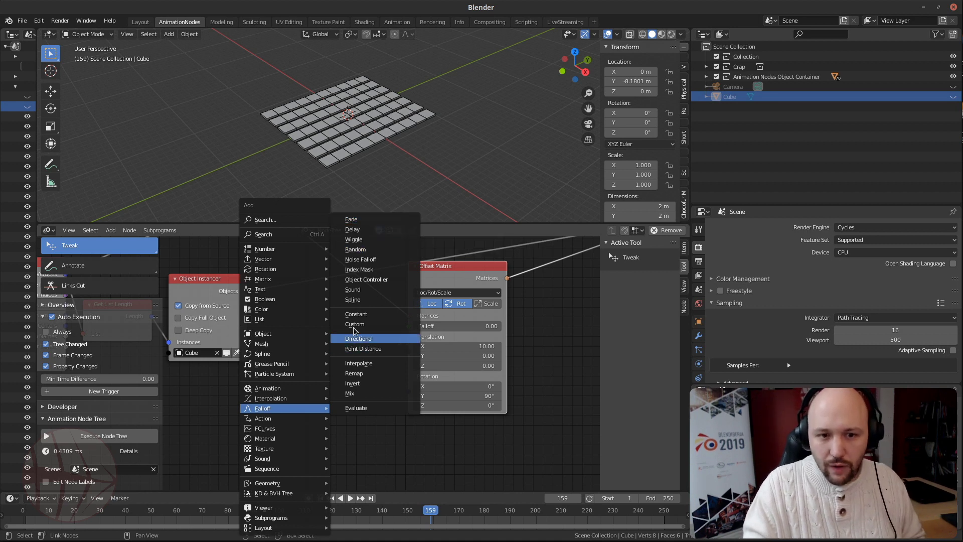
pyautogui.click(368, 243)
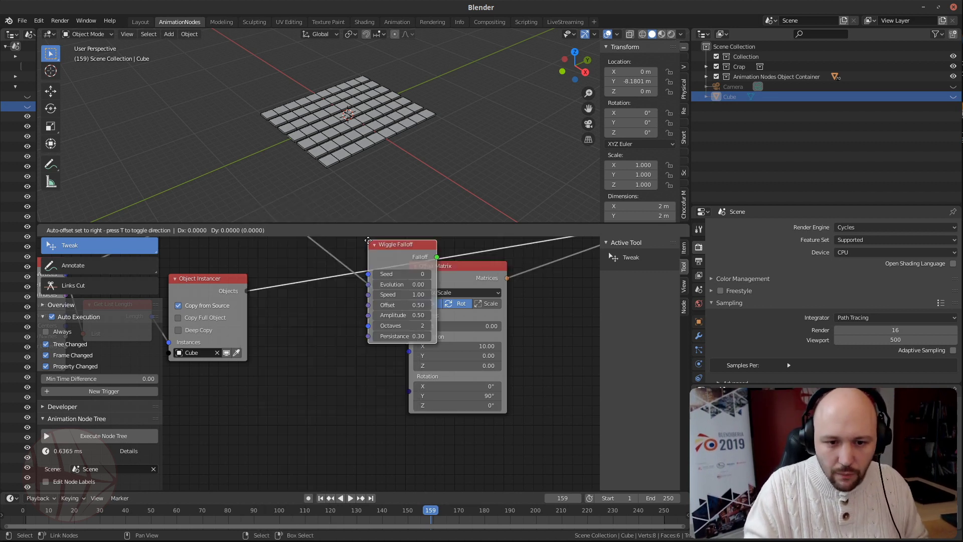
pyautogui.click(371, 352)
pyautogui.scroll(2, 371, 352)
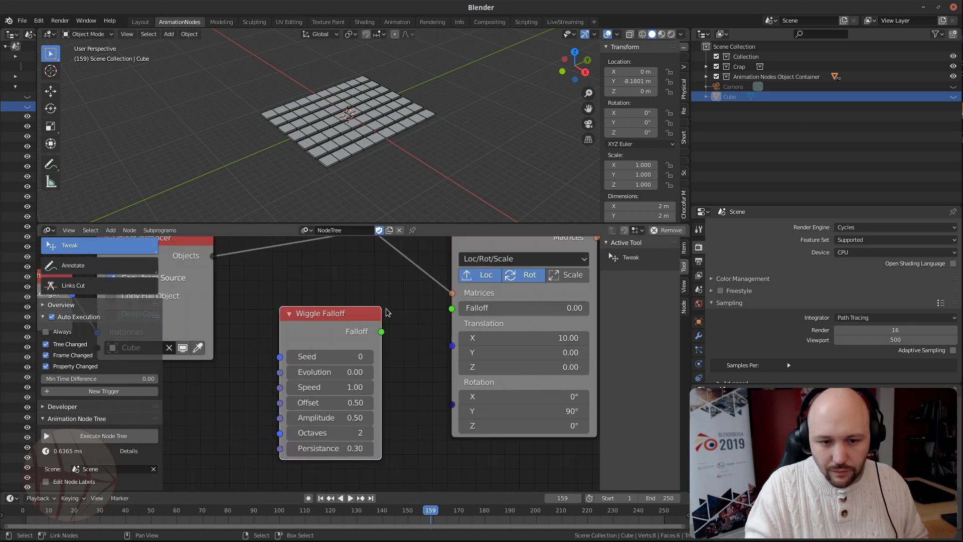
pyautogui.moveTo(381, 332); pyautogui.dragTo(452, 308)
# Return to the first frame and play the animation briefly to check whether the wiggle falloff moves the cubes
pyautogui.hotkey('shift', 'Left')
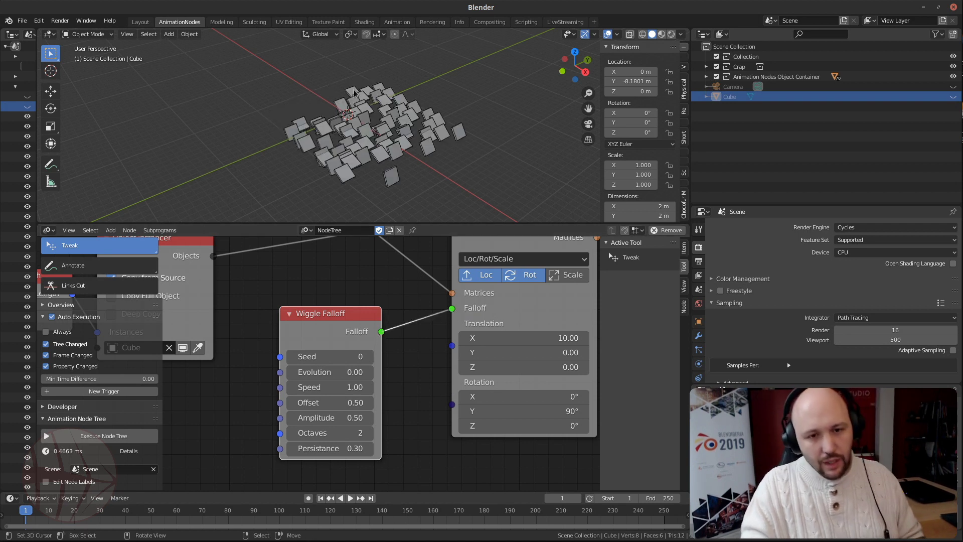
pyautogui.scroll(3, 422, 131)
pyautogui.moveTo(423, 126)
pyautogui.mouseDown(button='middle')
pyautogui.moveTo(422, 152)
pyautogui.moveTo(430, 117)
pyautogui.moveTo(426, 131)
pyautogui.mouseUp(button='middle')
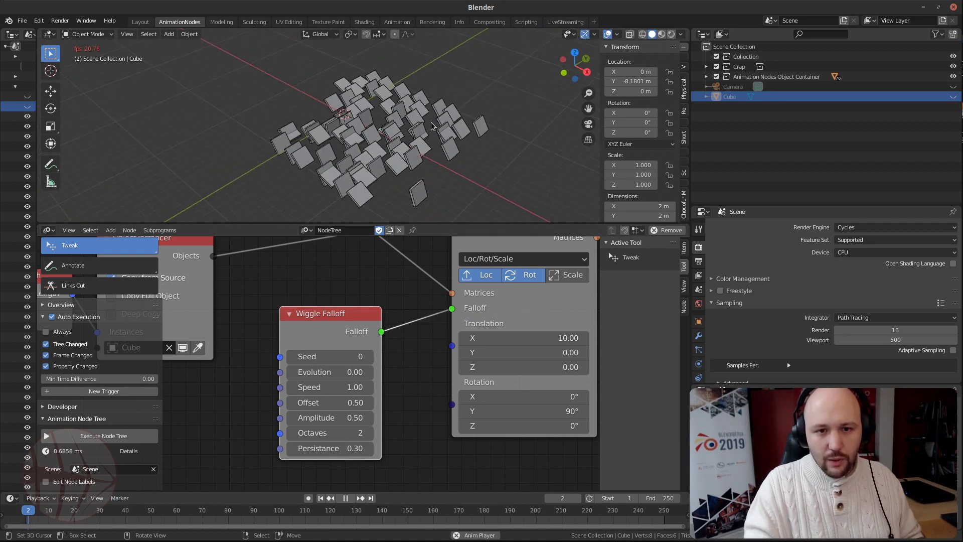
pyautogui.moveTo(28, 517)
pyautogui.mouseDown()
pyautogui.moveTo(57, 517)
pyautogui.moveTo(27, 515)
pyautogui.mouseUp()
pyautogui.press('space')
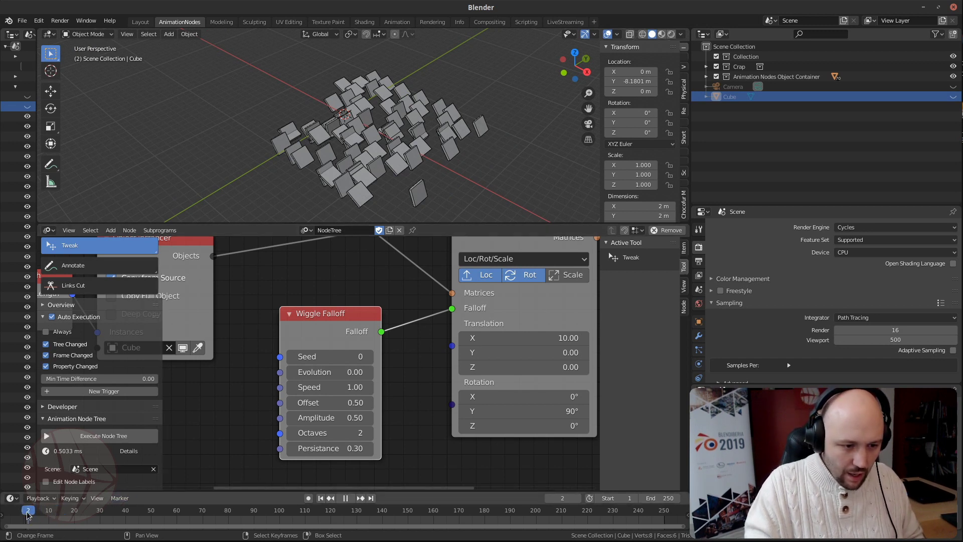
# Try raising the Wiggle Falloff node's Evolution to about 57.96
pyautogui.moveTo(369, 433); pyautogui.dragTo(418, 410, button='middle')
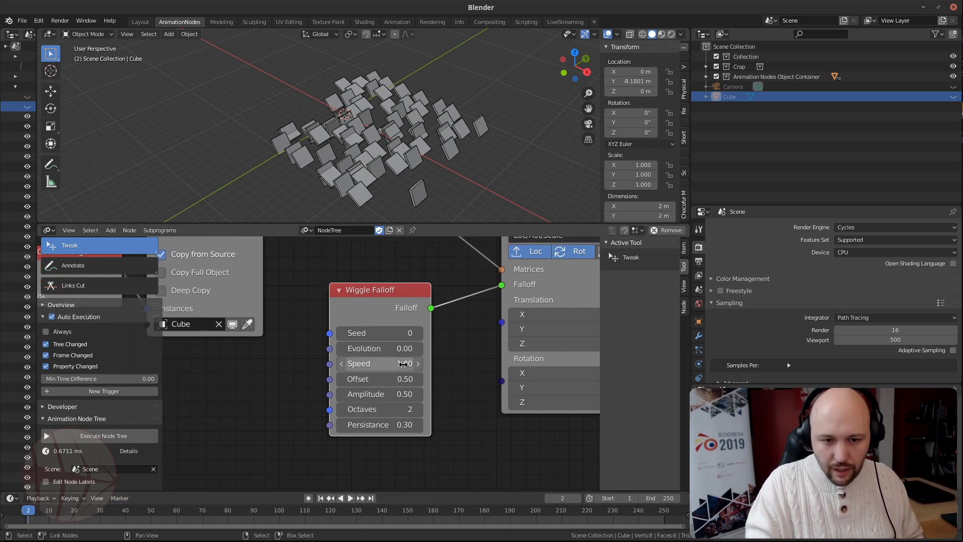
pyautogui.moveTo(373, 348); pyautogui.dragTo(449, 348)
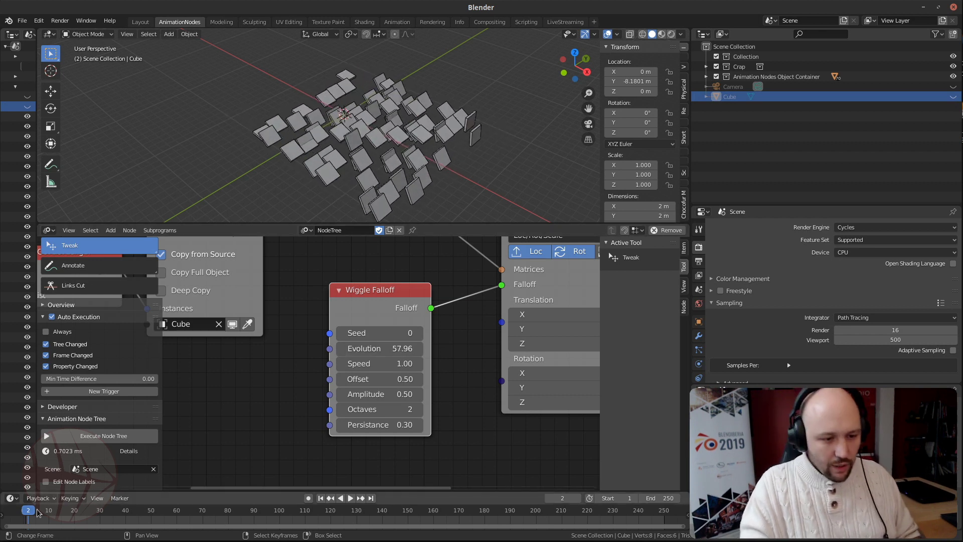
# Add a Random Number node below the Object Instancer node
pyautogui.moveTo(180, 393); pyautogui.dragTo(224, 389, button='middle')
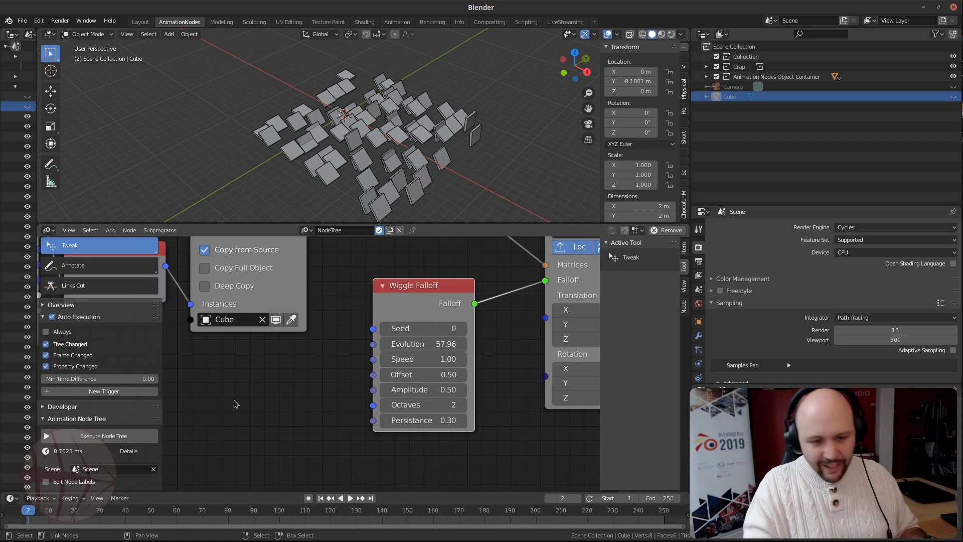
pyautogui.hotkey('ctrl', 'a')
pyautogui.write('rando')
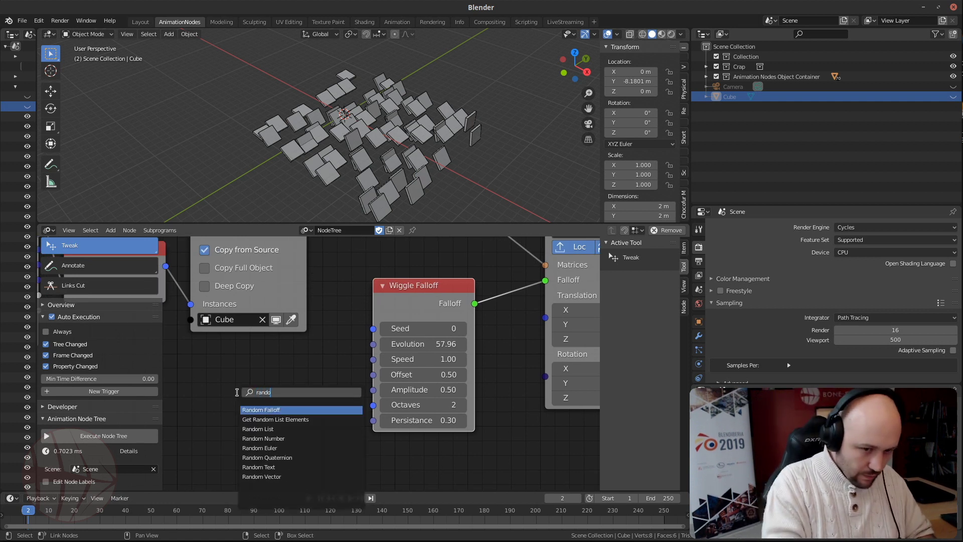
pyautogui.press('Down')
pyautogui.press('Down')
pyautogui.press('Down')
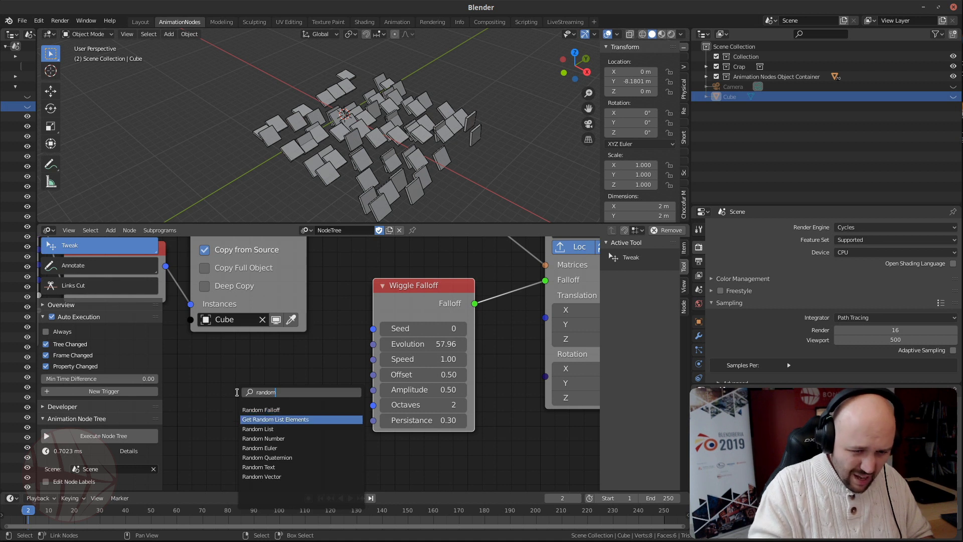
pyautogui.press('Return')
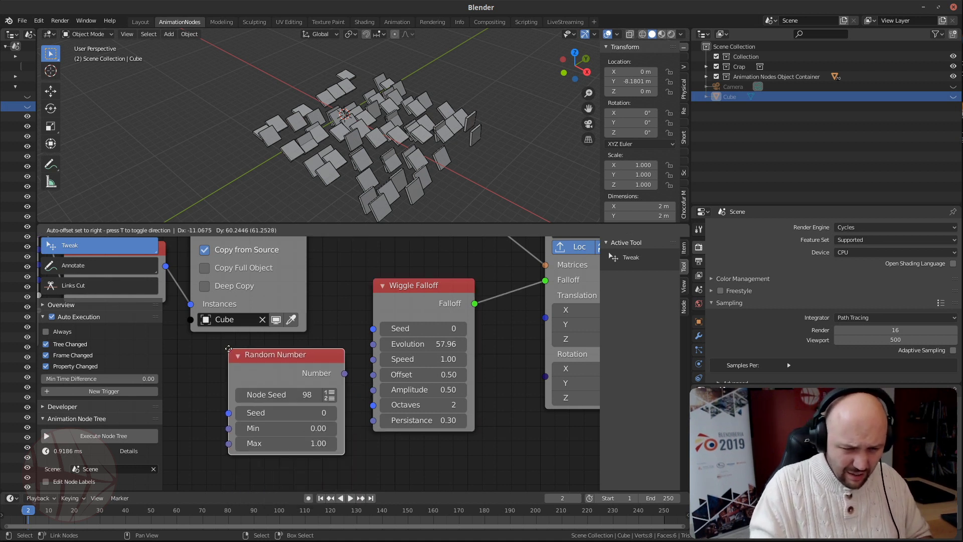
pyautogui.click(203, 374)
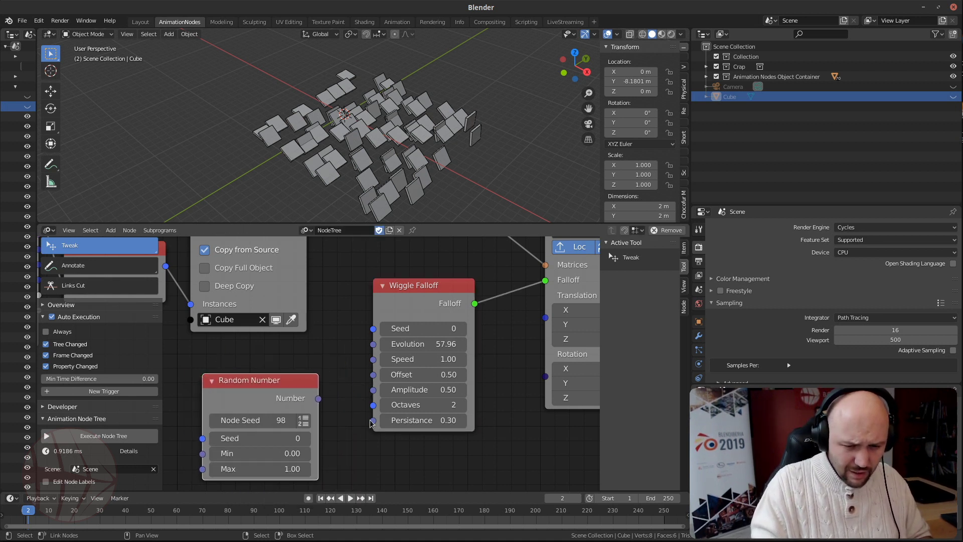
# Set the Random Number node's Max to 100
pyautogui.moveTo(287, 475); pyautogui.dragTo(317, 447, button='middle')
pyautogui.doubleClick(316, 440)
pyautogui.write('10')
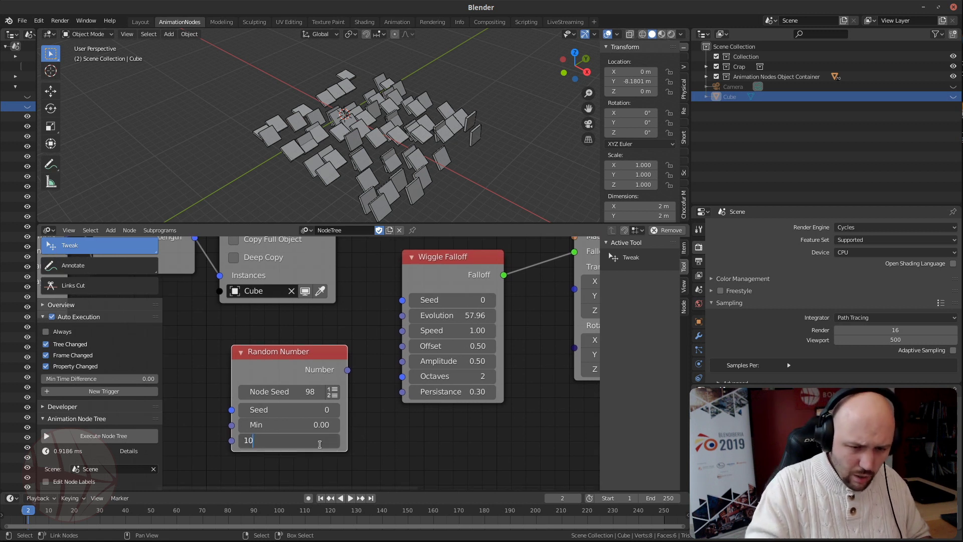
pyautogui.press('Return')
pyautogui.doubleClick(319, 441)
pyautogui.write('100')
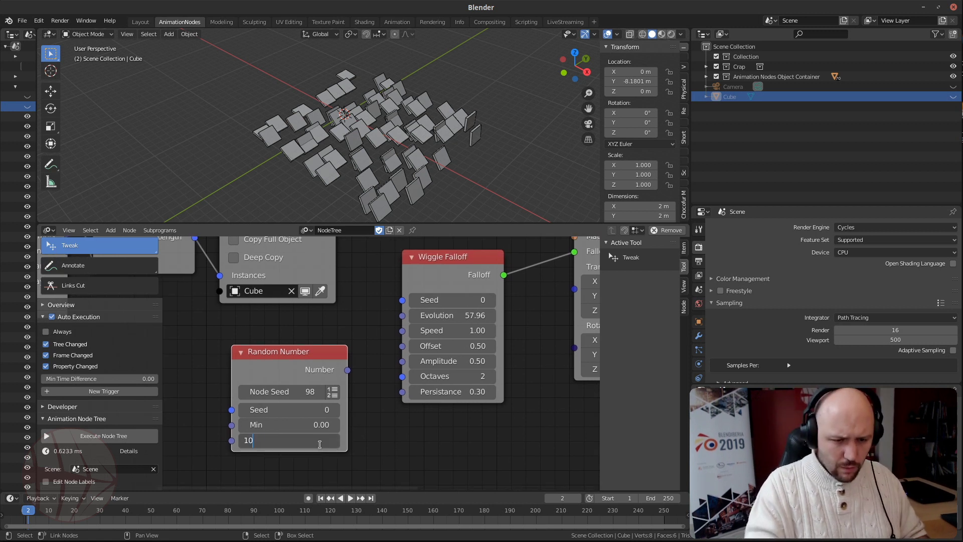
pyautogui.press('Return')
# Test the Random Number output as the Wiggle Falloff's Evolution input during playback, and delete the Random Number node
pyautogui.moveTo(347, 370); pyautogui.dragTo(402, 316)
pyautogui.press('space')
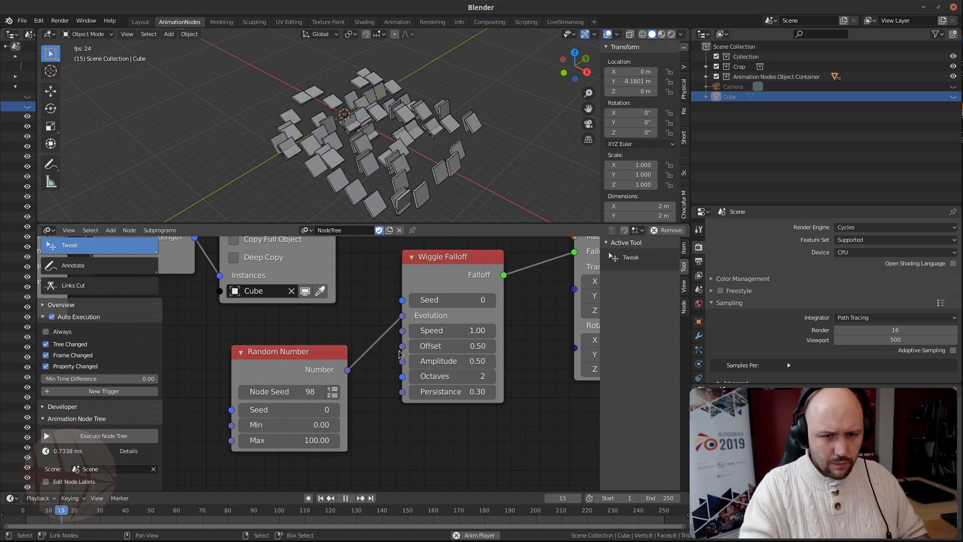
pyautogui.press('Escape')
pyautogui.click(290, 364)
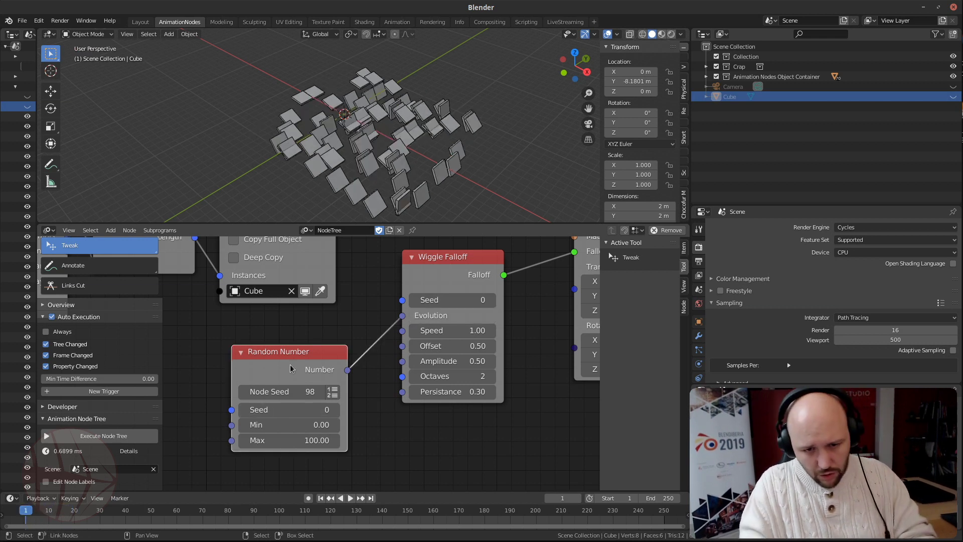
pyautogui.press('x')
# Add a Time Info node below the Object Instancer node, beside the Wiggle Falloff node
pyautogui.hotkey('ctrl', 'a')
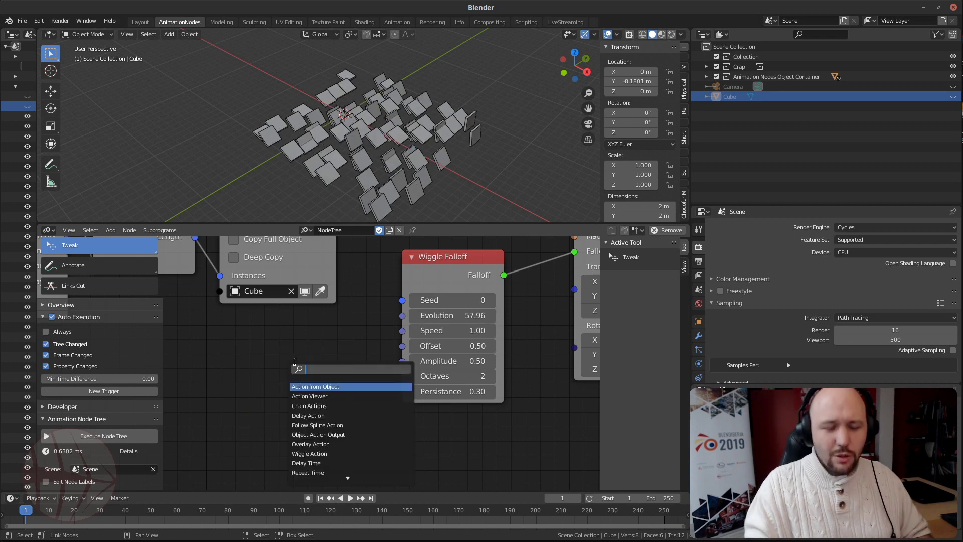
pyautogui.write('time')
pyautogui.press('Down')
pyautogui.press('Down')
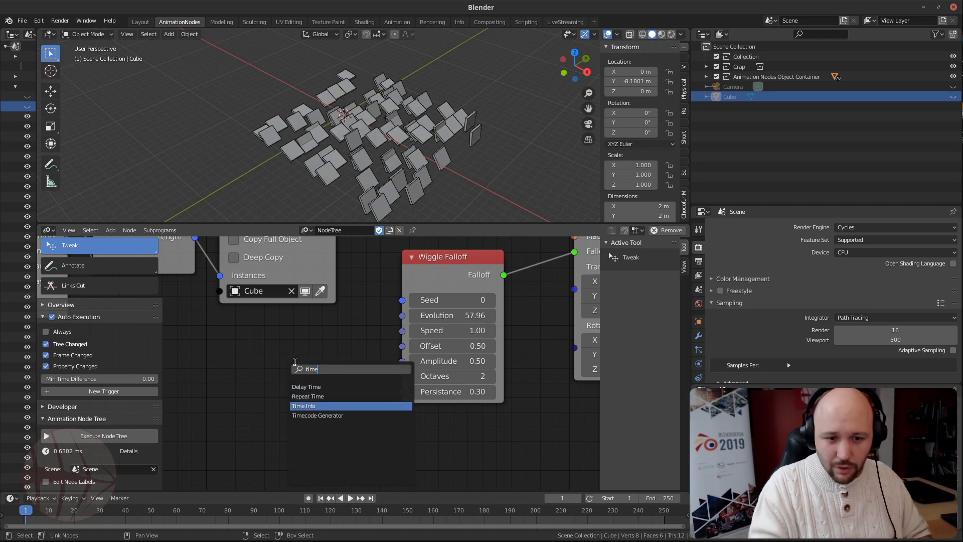
pyautogui.press('Return')
pyautogui.click(234, 341)
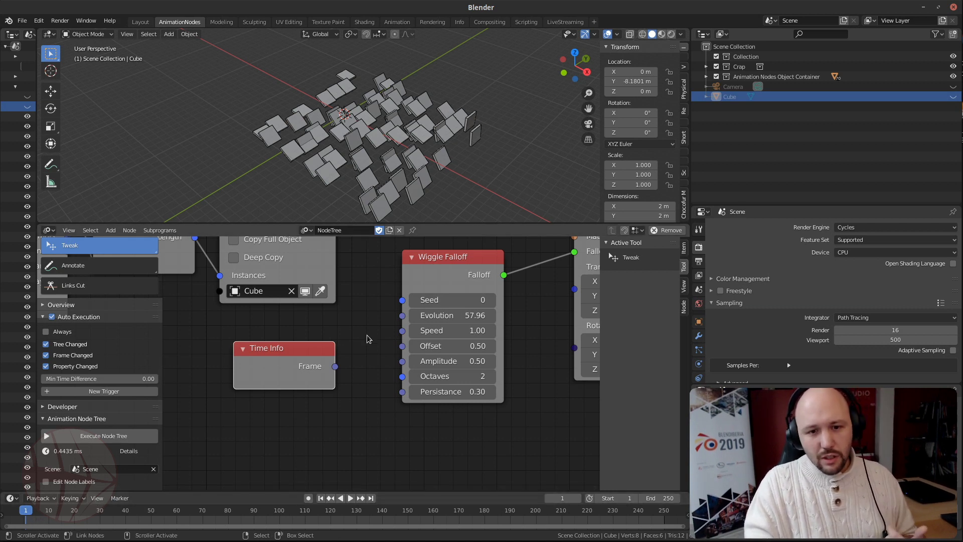
# Reset the Wiggle Falloff's Evolution to 0 and link the Time Info node's Frame output to it
pyautogui.click(444, 316)
pyautogui.write('0')
pyautogui.press('Return')
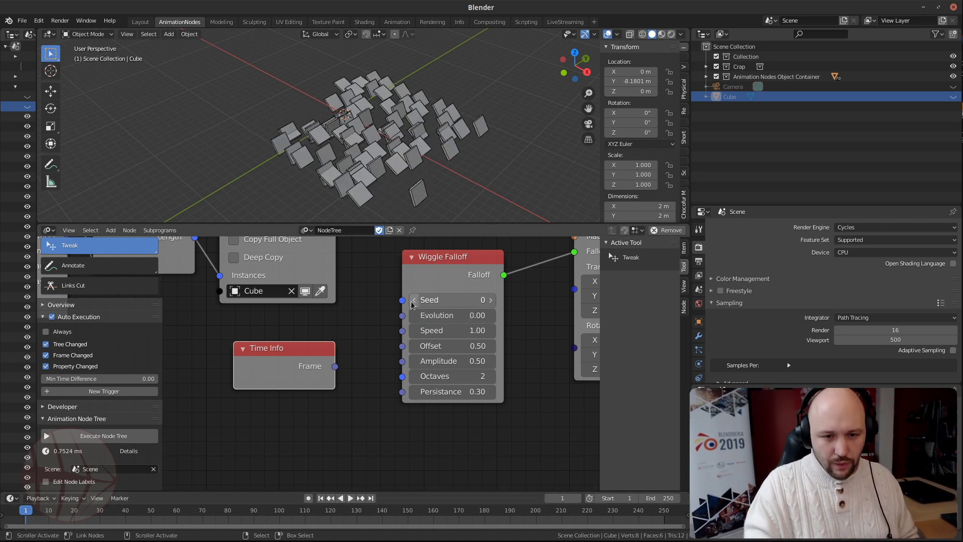
pyautogui.moveTo(335, 367); pyautogui.dragTo(415, 315)
# Play the animation and examine the wiggling cubes from a lower viewing angle, stopping playback at frame 120
pyautogui.scroll(-2, 432, 137)
pyautogui.moveTo(431, 137)
pyautogui.mouseDown(button='middle')
pyautogui.moveTo(431, 149)
pyautogui.moveTo(407, 155)
pyautogui.moveTo(401, 145)
pyautogui.moveTo(442, 129)
pyautogui.mouseUp(button='middle')
pyautogui.press('space')
pyautogui.scroll(4, 409, 152)
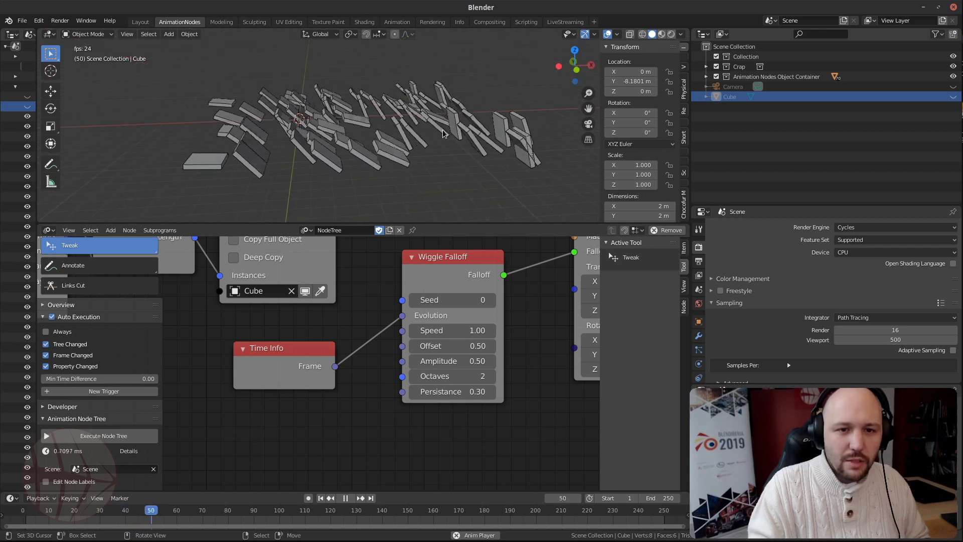
pyautogui.moveTo(467, 286); pyautogui.dragTo(331, 312, button='middle')
pyautogui.press('space')
# Raise the Wiggle Falloff node's Amplitude to about 2.03 and set its Offset to 0
pyautogui.moveTo(319, 386); pyautogui.dragTo(339, 374)
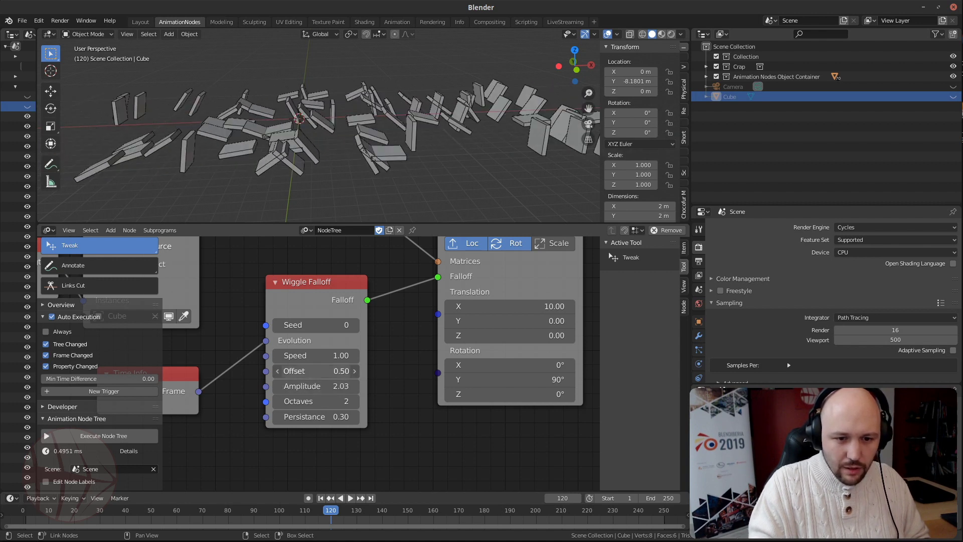
pyautogui.click(319, 369)
pyautogui.write('0')
pyautogui.press('Return')
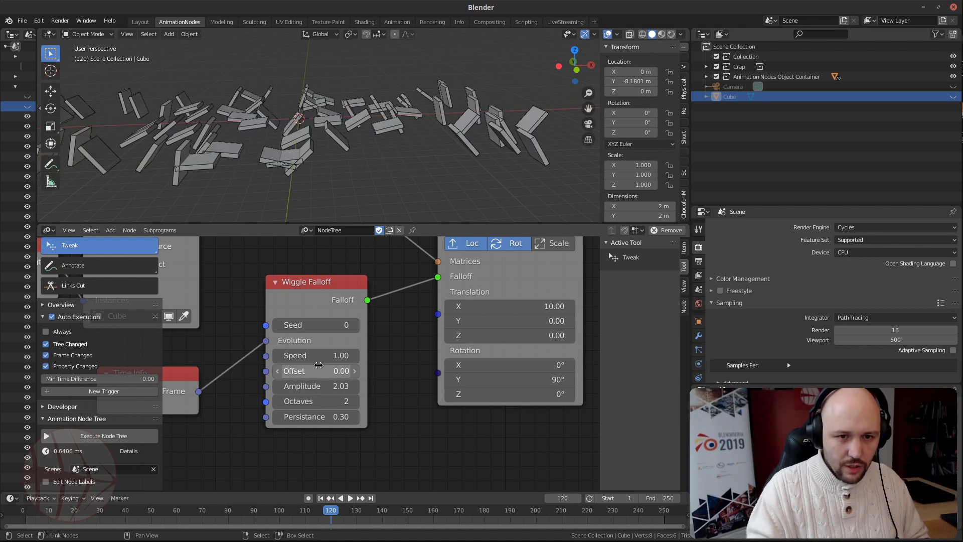
# Set the Wiggle Falloff node's Octaves to 3 and its Persistance to 0
pyautogui.moveTo(326, 401)
pyautogui.mouseDown()
pyautogui.moveTo(351, 402)
pyautogui.moveTo(320, 403)
pyautogui.mouseUp()
pyautogui.click(320, 404)
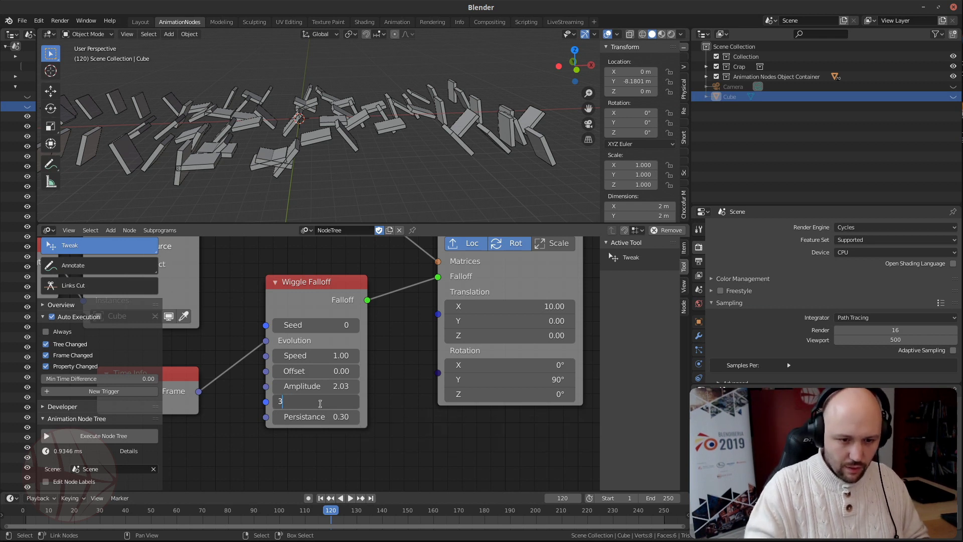
pyautogui.write('3')
pyautogui.press('Return')
pyautogui.moveTo(329, 416); pyautogui.dragTo(316, 417)
pyautogui.click(318, 418)
pyautogui.write('0')
pyautogui.press('Return')
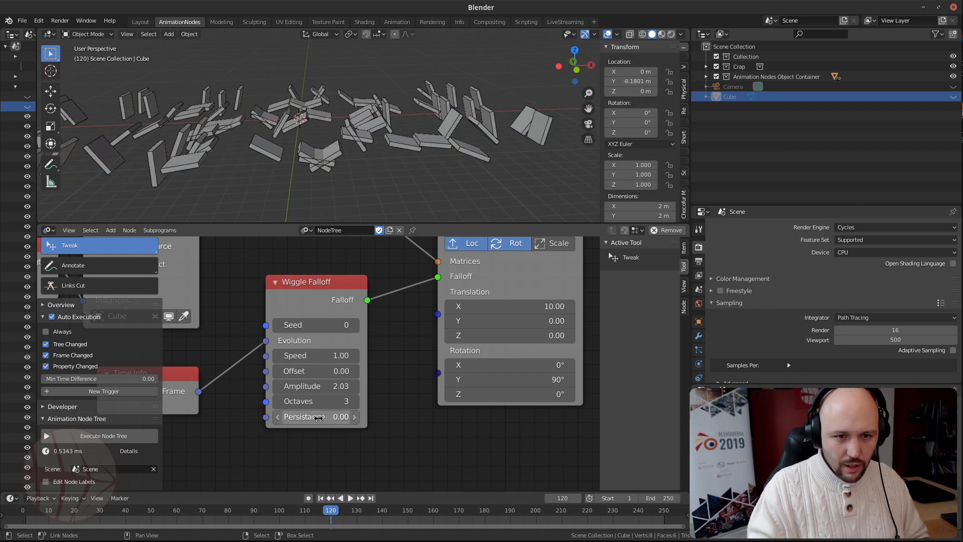
# Play the animation and examine the wiggling cubes up close from several low angles
pyautogui.press('space')
pyautogui.scroll(-3, 409, 106)
pyautogui.moveTo(408, 106); pyautogui.dragTo(355, 166, button='middle')
pyautogui.scroll(3, 352, 130)
pyautogui.scroll(3, 323, 100)
pyautogui.moveTo(355, 166); pyautogui.dragTo(378, 161, button='middle')
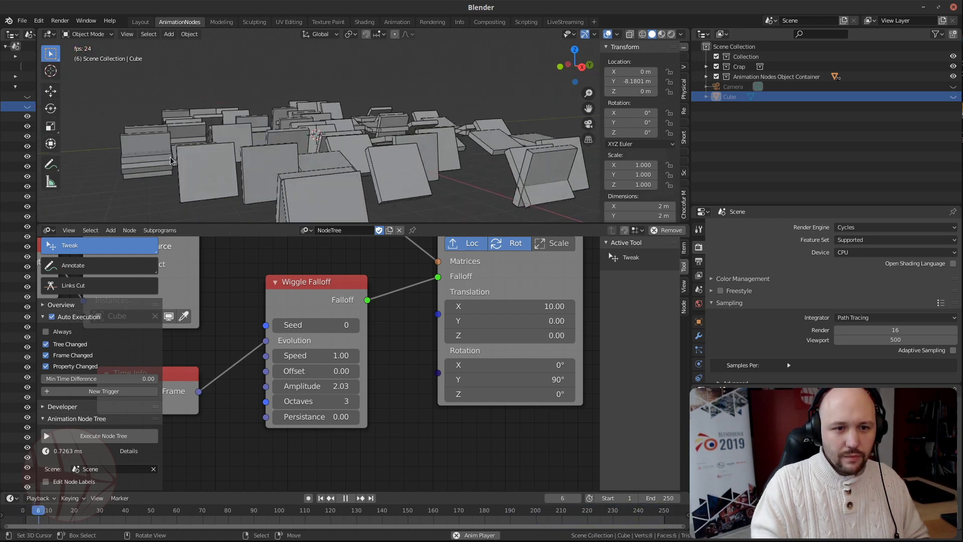
pyautogui.moveTo(170, 161); pyautogui.dragTo(201, 161, button='middle')
# Set the Offset Matrix node's Y rotation to 360° while the animation plays, checking the cubes from a higher viewpoint
pyautogui.click(492, 376)
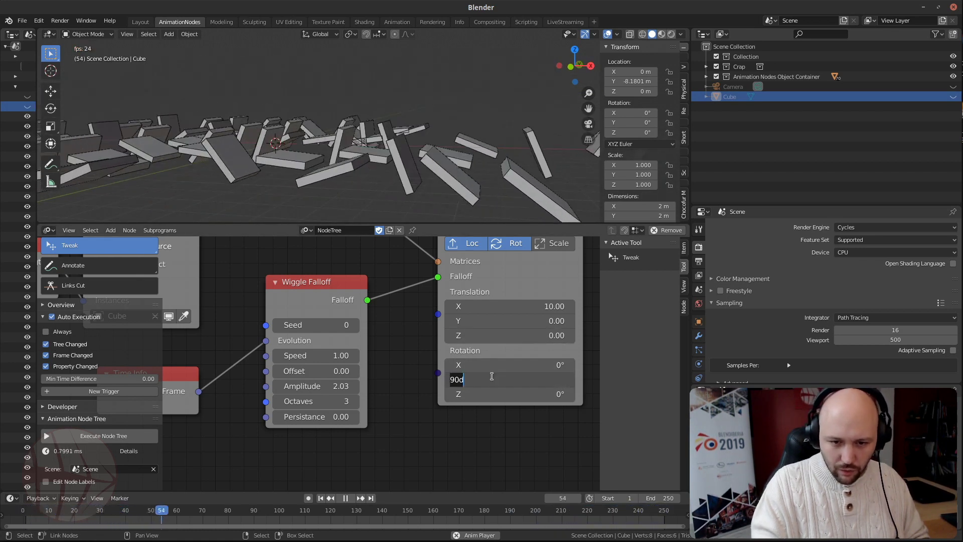
pyautogui.write('36')
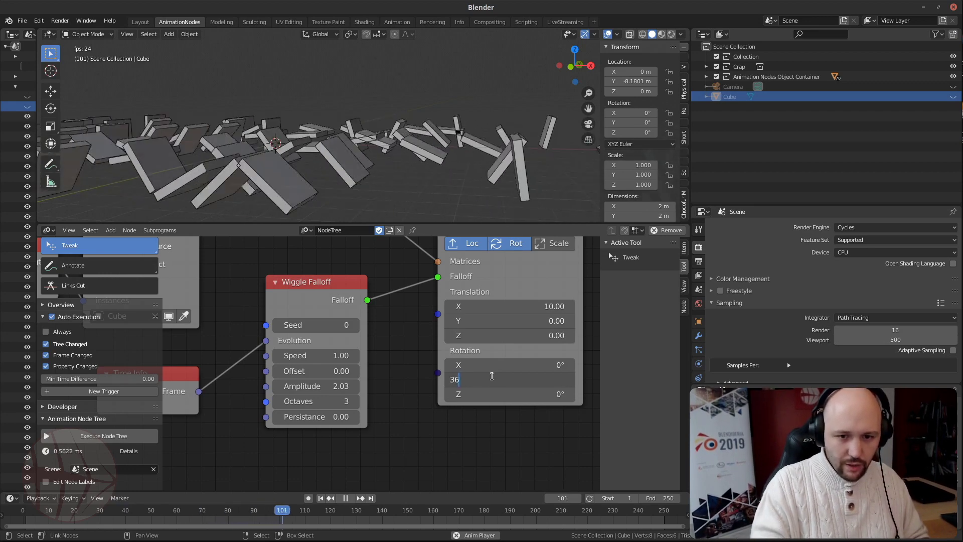
pyautogui.write('0')
pyautogui.press('Return')
pyautogui.moveTo(408, 125); pyautogui.dragTo(412, 192, button='middle')
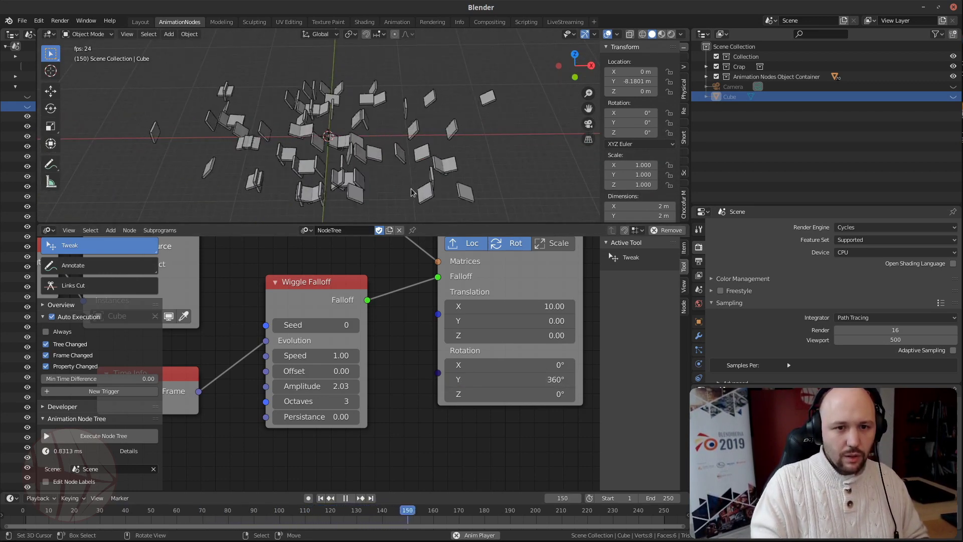
# Try an X translation of 1 in the Offset Matrix node, settle on 5, and end playback back at frame 1
pyautogui.click(530, 312)
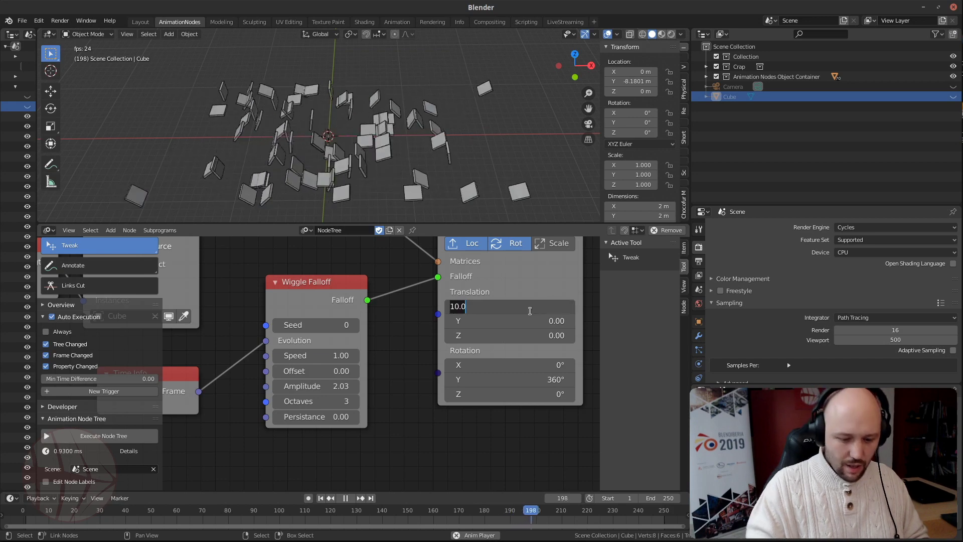
pyautogui.write('1')
pyautogui.press('Return')
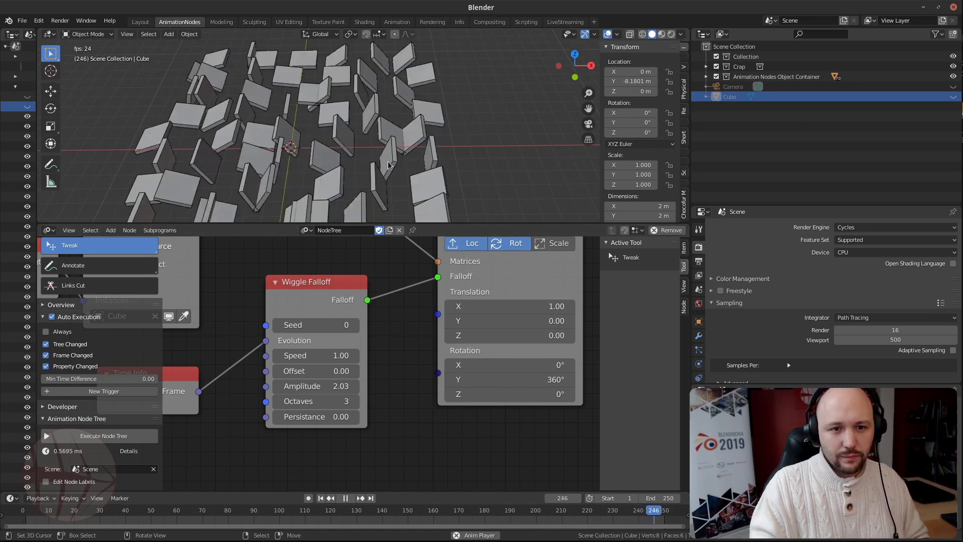
pyautogui.click(539, 307)
pyautogui.write('5')
pyautogui.press('Return')
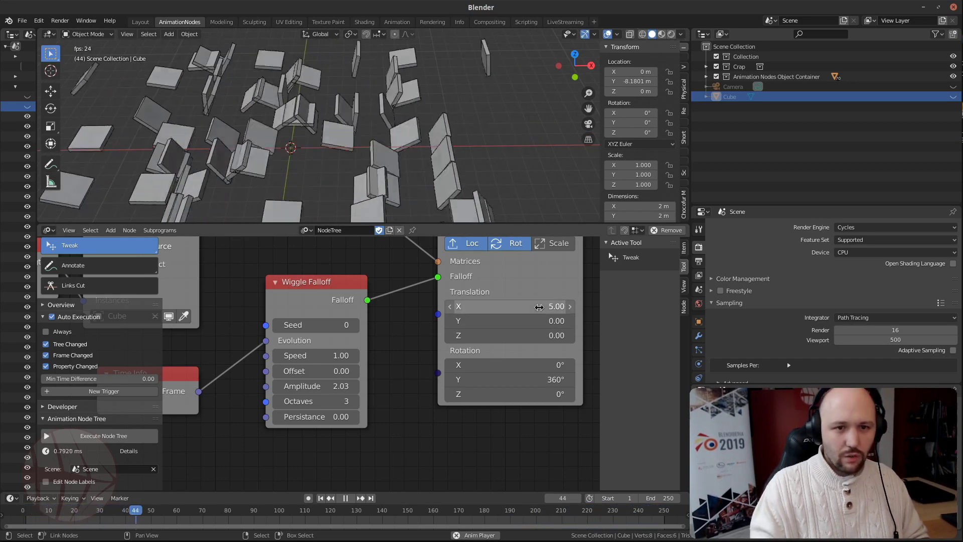
pyautogui.moveTo(372, 157); pyautogui.dragTo(421, 153, button='middle')
pyautogui.scroll(-5, 420, 154)
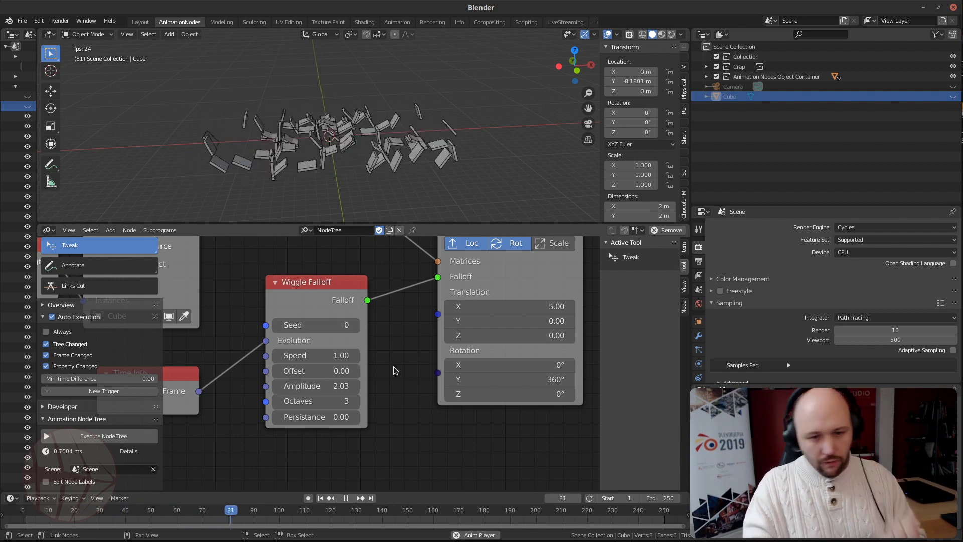
pyautogui.press('Escape')
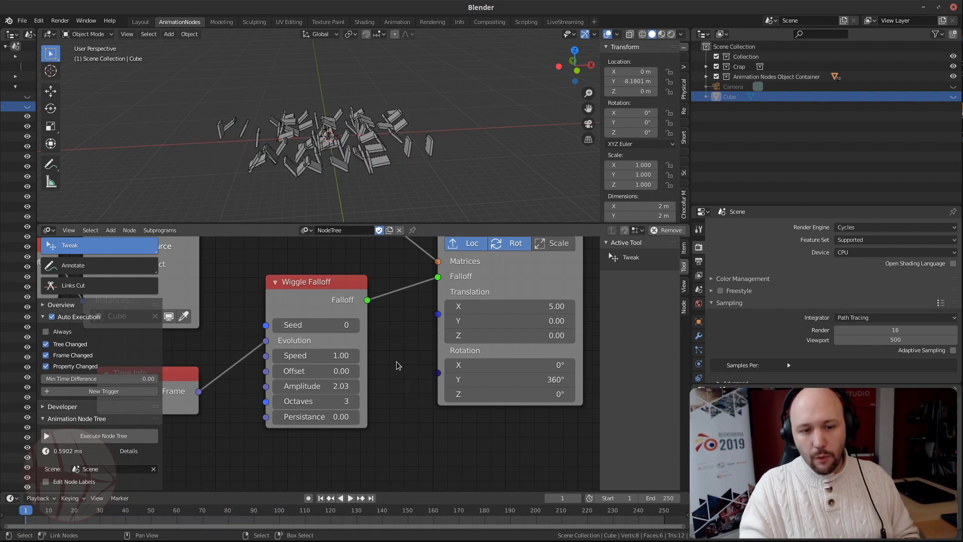
# Delete the Time Info and Wiggle Falloff nodes from the node tree
pyautogui.moveTo(181, 327); pyautogui.dragTo(386, 345, button='middle')
pyautogui.click(334, 420)
pyautogui.press('x')
pyautogui.click(502, 308)
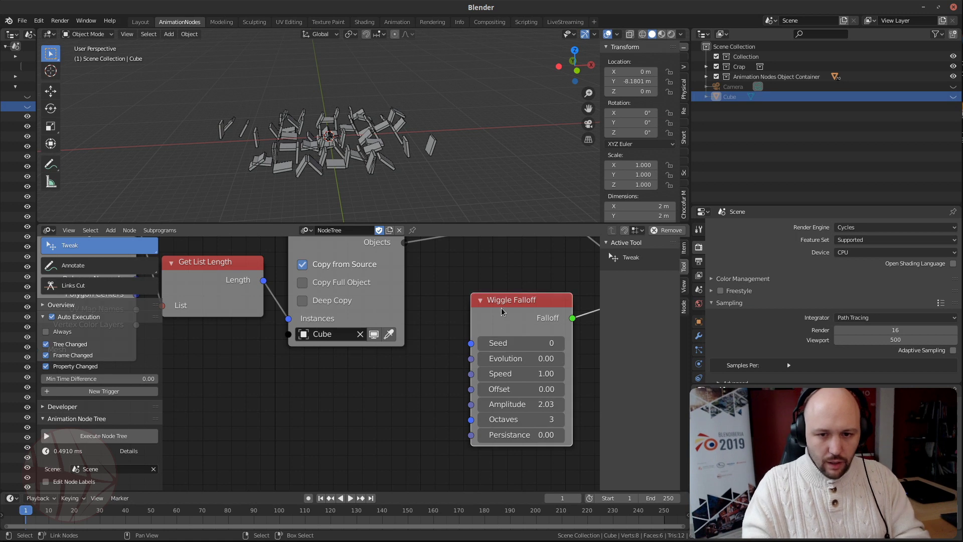
pyautogui.press('x')
pyautogui.scroll(-3, 337, 395)
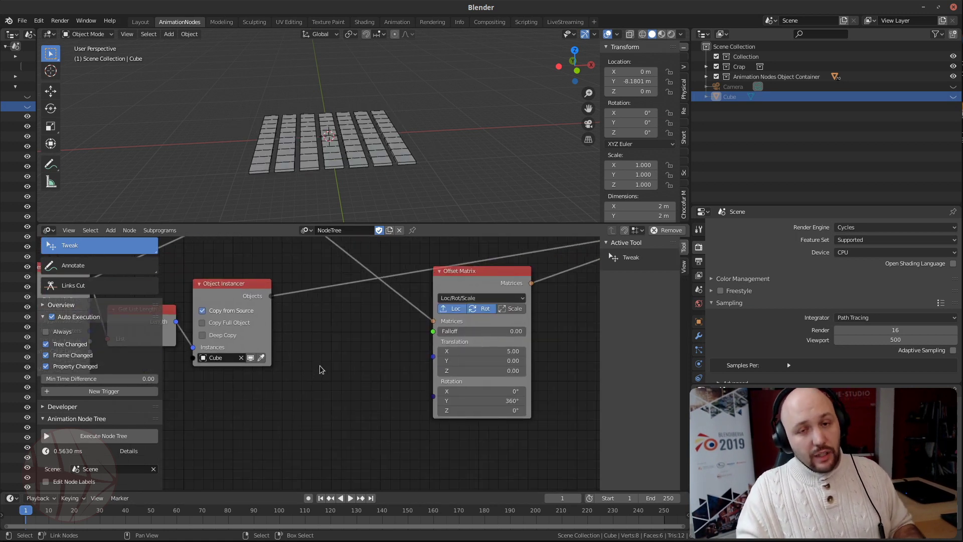
# Add an Object Controller Falloff node between the Object Instancer and Offset Matrix nodes
pyautogui.hotkey('ctrl', 'a')
pyautogui.write('objec')
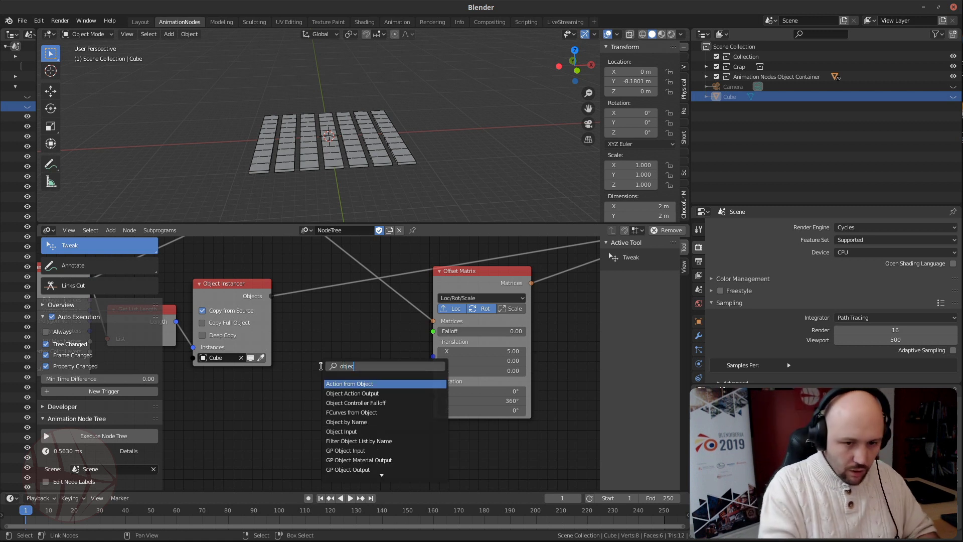
pyautogui.write('t con')
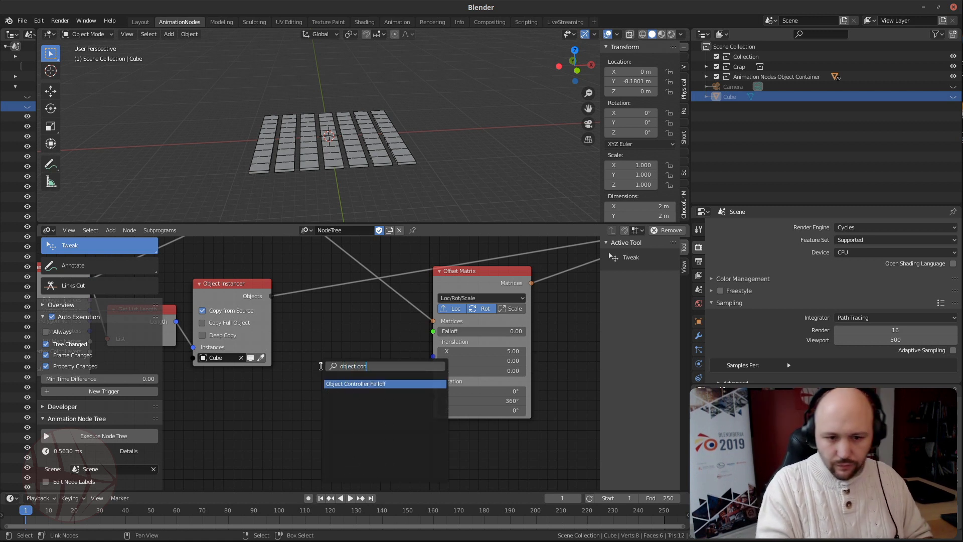
pyautogui.press('Return')
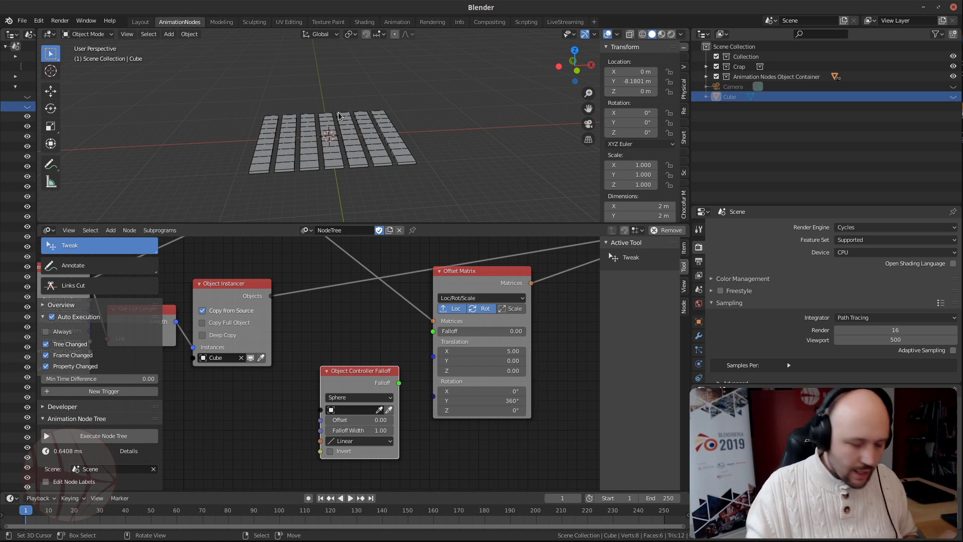
pyautogui.hotkey('shift', 'a')
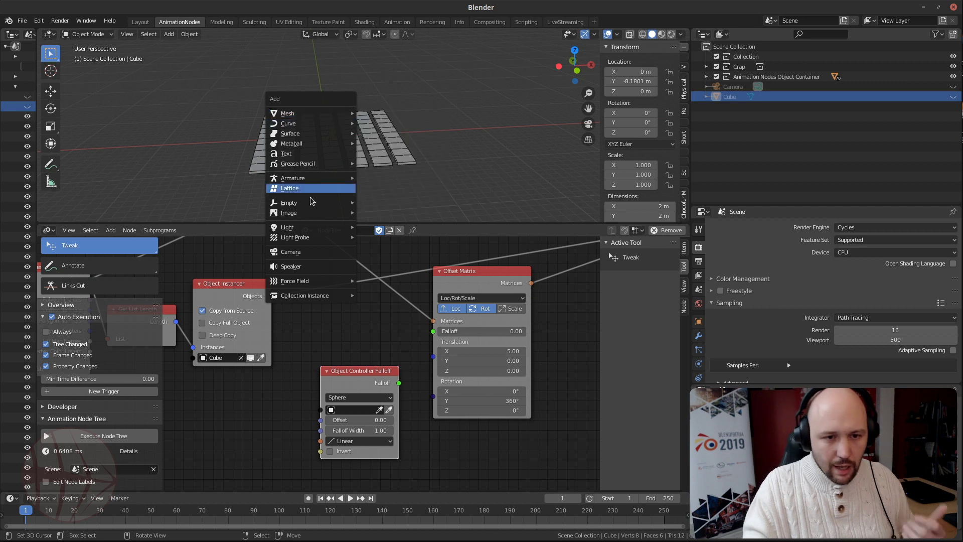
pyautogui.moveTo(304, 204)
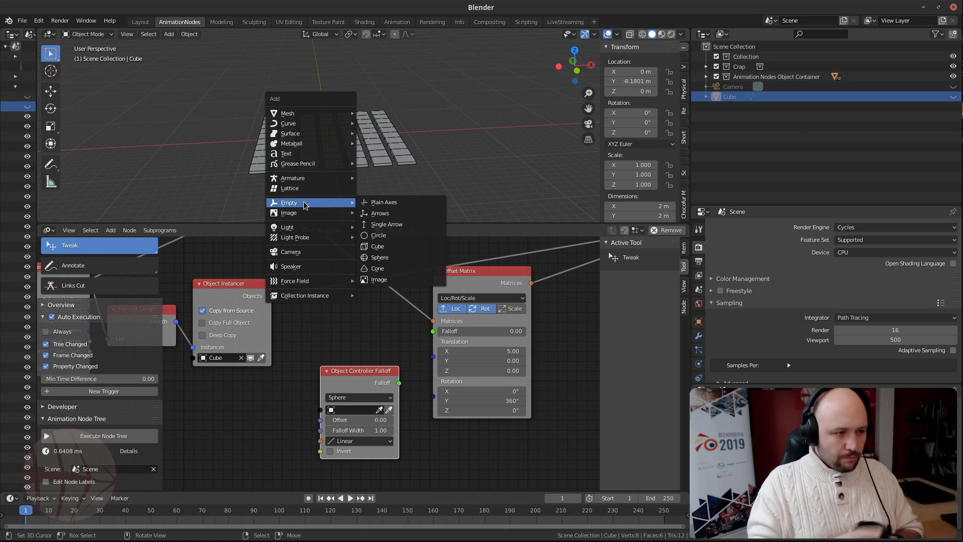
pyautogui.press('Escape')
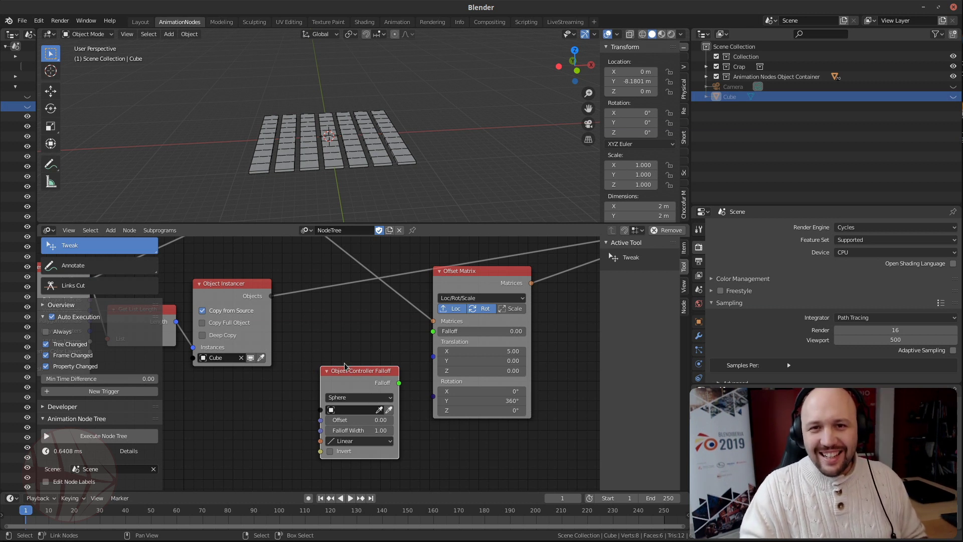
# Move the Object Controller Falloff node slightly lower and add a sphere empty at the center of the cube grid
pyautogui.moveTo(353, 378); pyautogui.dragTo(333, 395)
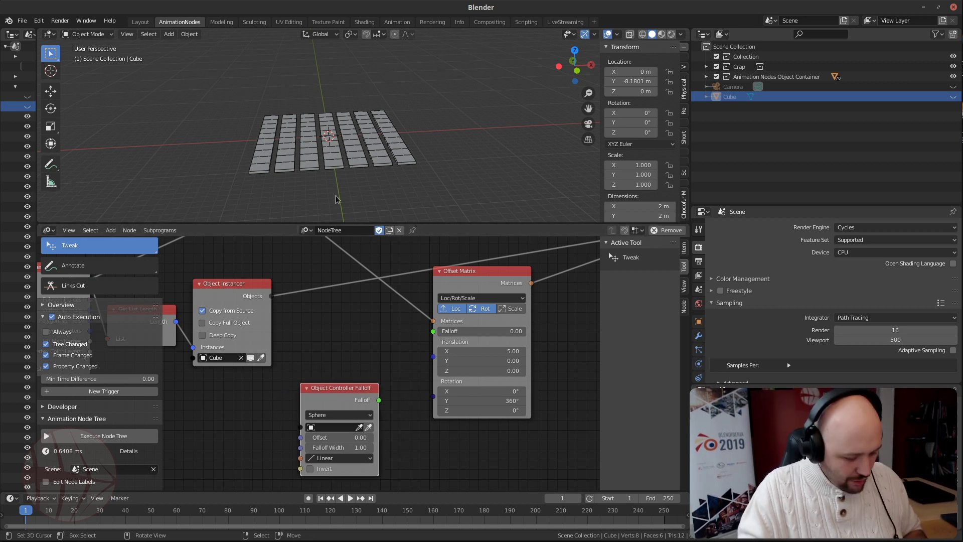
pyautogui.hotkey('shift', 'a')
pyautogui.moveTo(336, 199)
pyautogui.moveTo(301, 286)
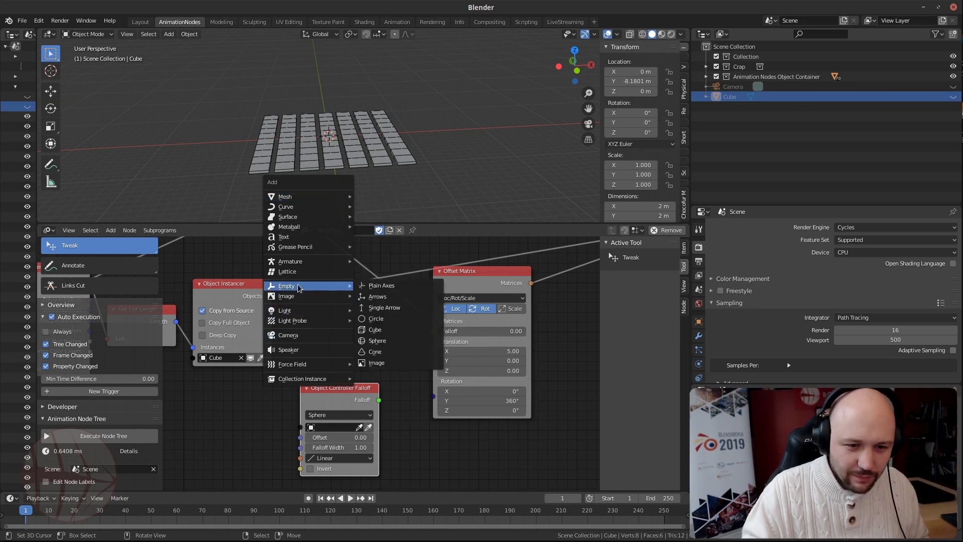
pyautogui.click(386, 340)
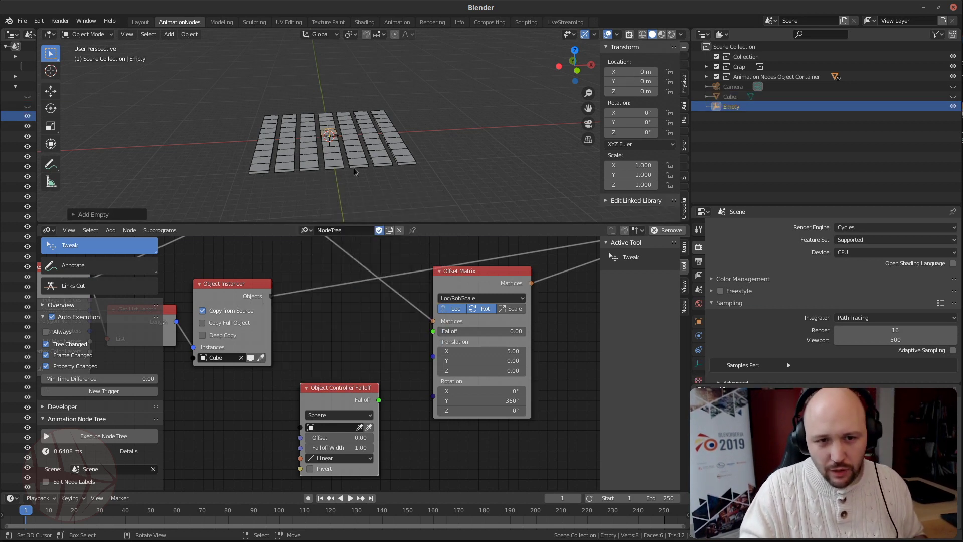
# Assign the empty as the Object Controller Falloff's object and link its Falloff output to the Offset Matrix's Falloff input
pyautogui.scroll(5, 354, 167)
pyautogui.moveTo(353, 167); pyautogui.dragTo(288, 129, button='middle')
pyautogui.scroll(-5, 304, 109)
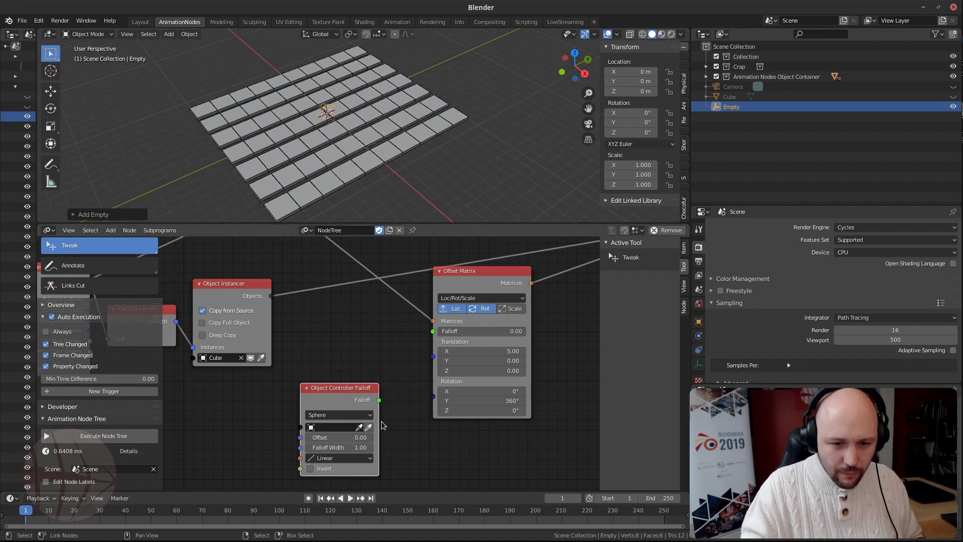
pyautogui.click(370, 429)
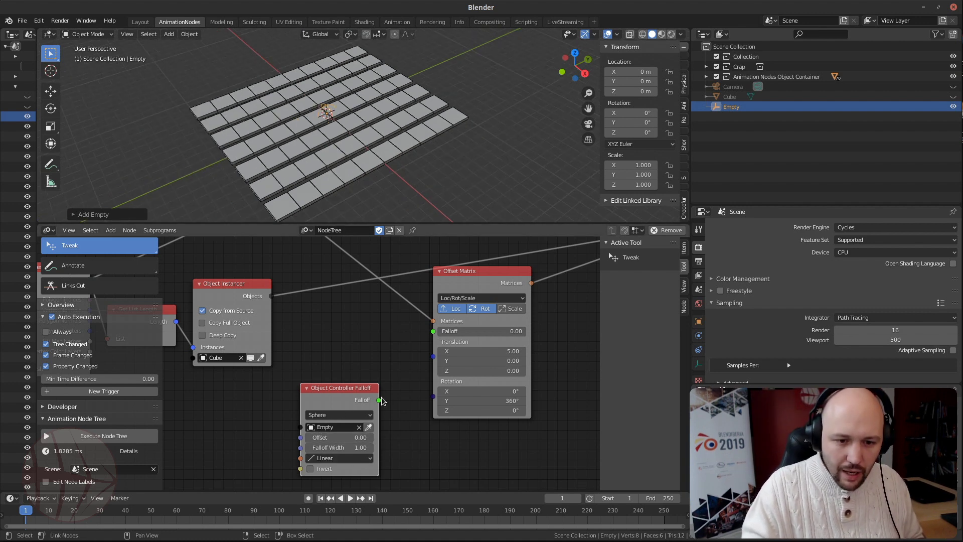
pyautogui.moveTo(379, 401); pyautogui.dragTo(442, 335)
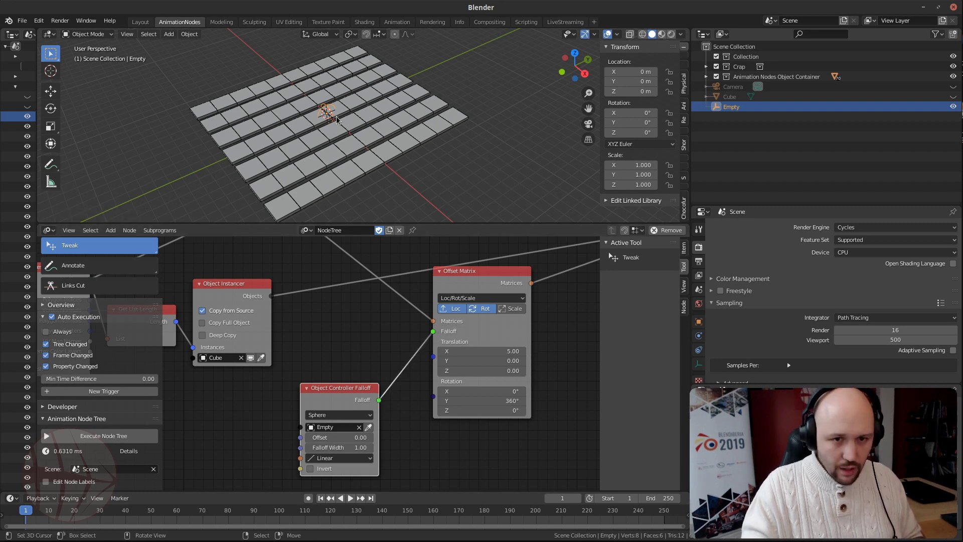
# Scale the empty to about 2.35, briefly run the animation to refresh the cubes, and return to frame 1
pyautogui.press('s')
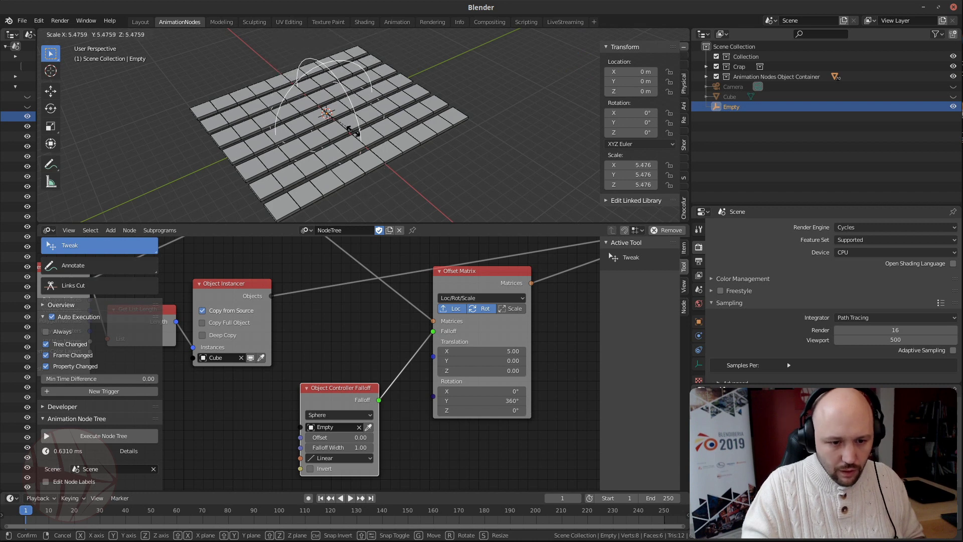
pyautogui.click(340, 126)
pyautogui.press('space')
pyautogui.press('space')
pyautogui.moveTo(340, 126); pyautogui.dragTo(390, 120, button='middle')
pyautogui.scroll(4, 370, 123)
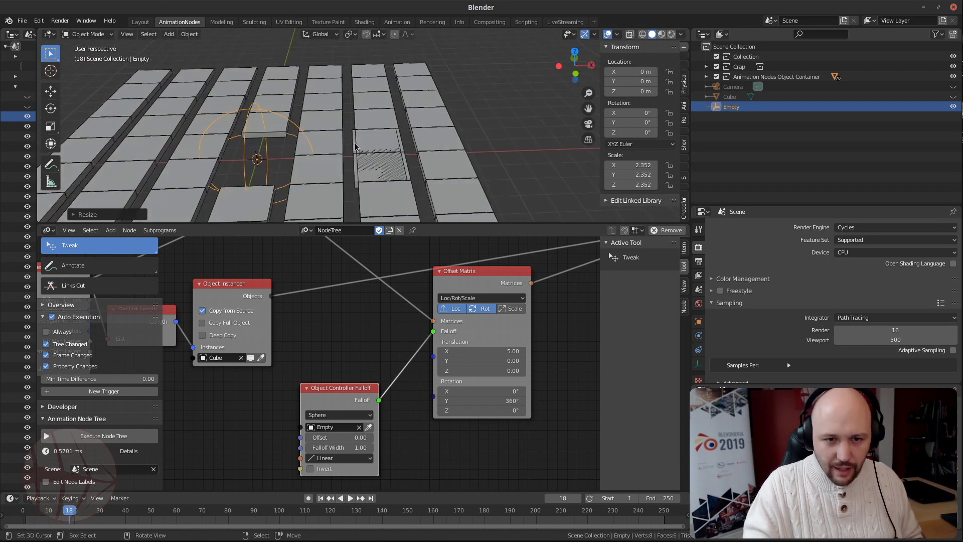
pyautogui.hotkey('shift', 'Left')
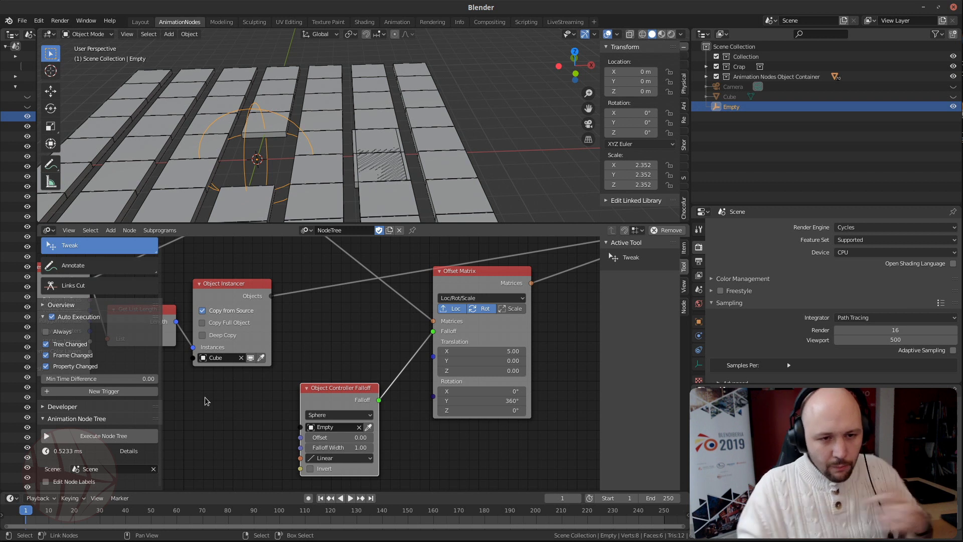
# Add a new Auto Execution trigger of type Object that monitors the empty
pyautogui.click(101, 392)
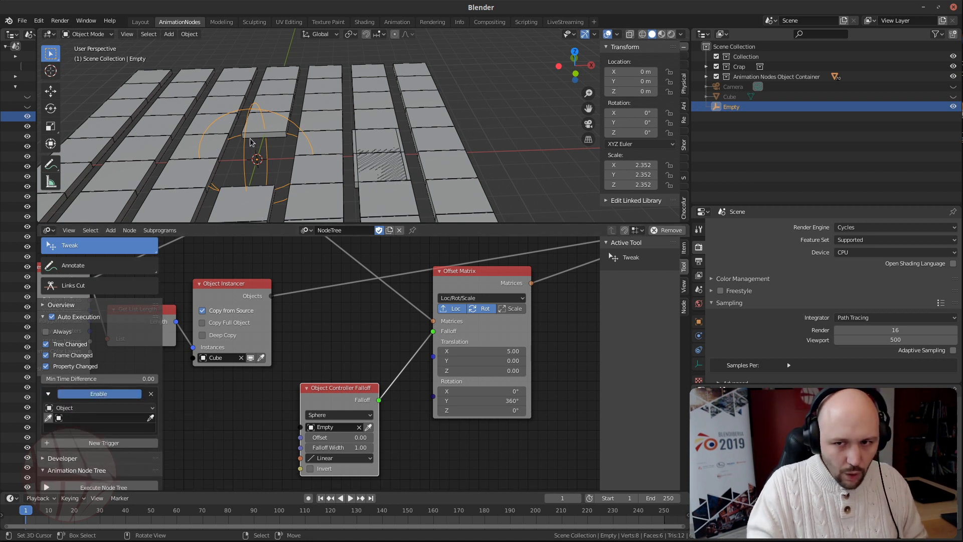
pyautogui.moveTo(731, 106); pyautogui.dragTo(97, 416)
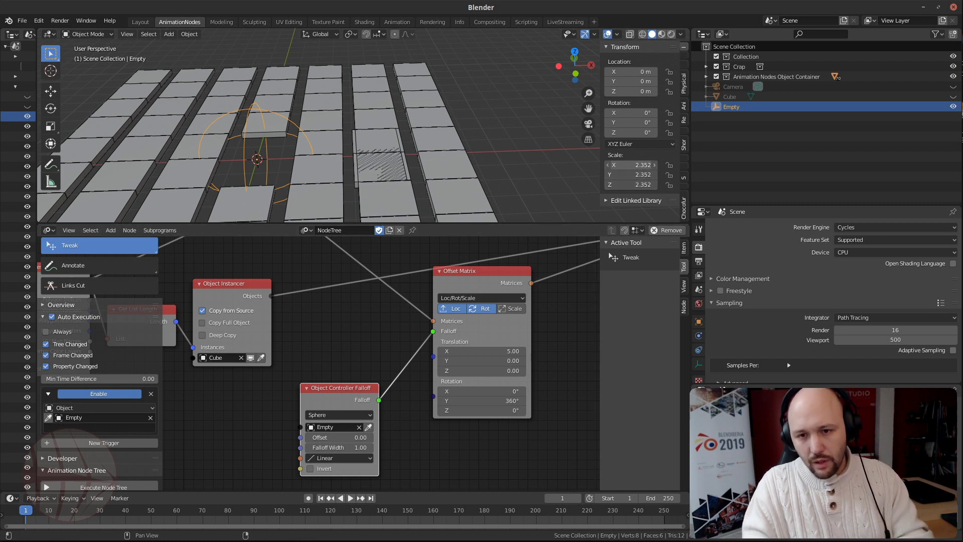
# Reset the empty's X, Y and Z scale to 1
pyautogui.write('0')
pyautogui.press('Return')
pyautogui.moveTo(638, 165); pyautogui.dragTo(638, 185)
pyautogui.write('1')
pyautogui.press('Return')
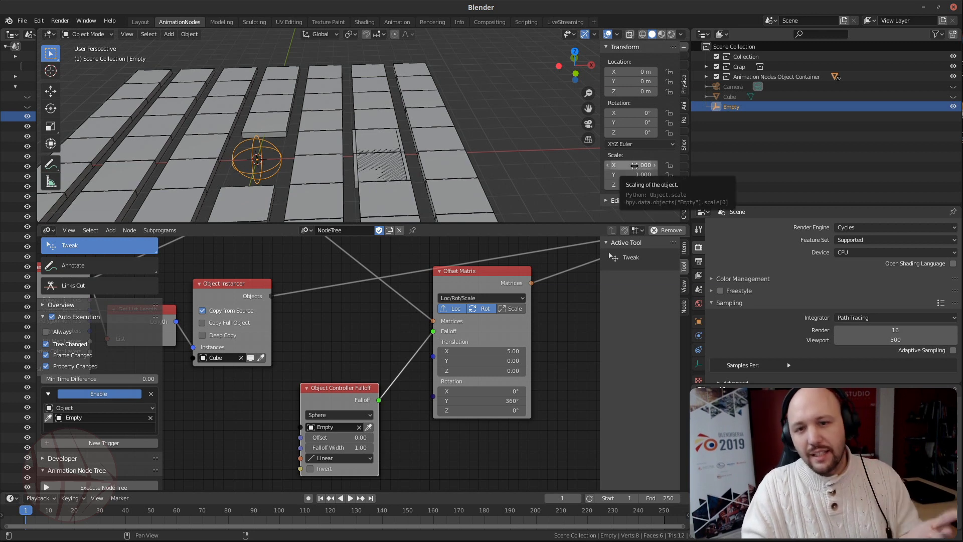
# Copy the data path of the empty's scale property and enter it, scale, as the trigger's monitored data path
pyautogui.rightClick(635, 165)
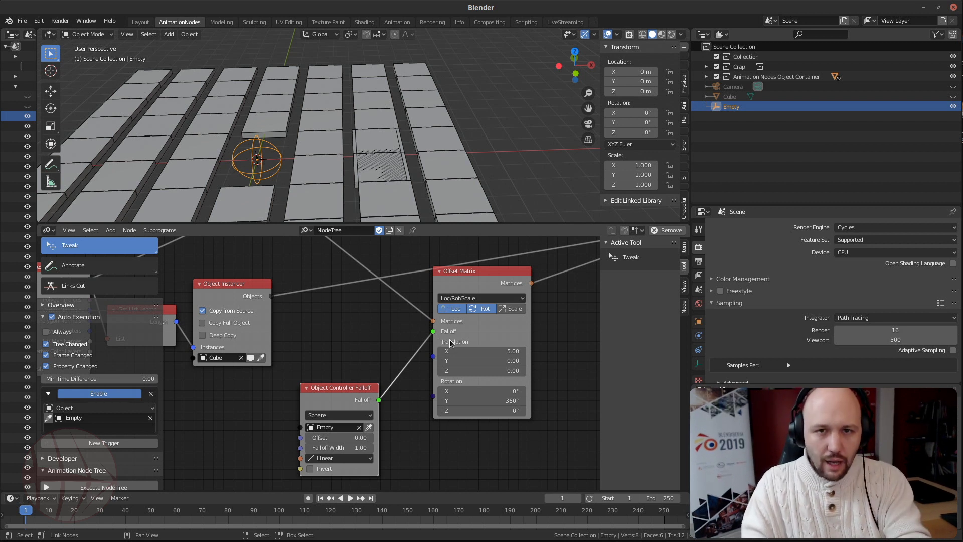
pyautogui.rightClick(636, 176)
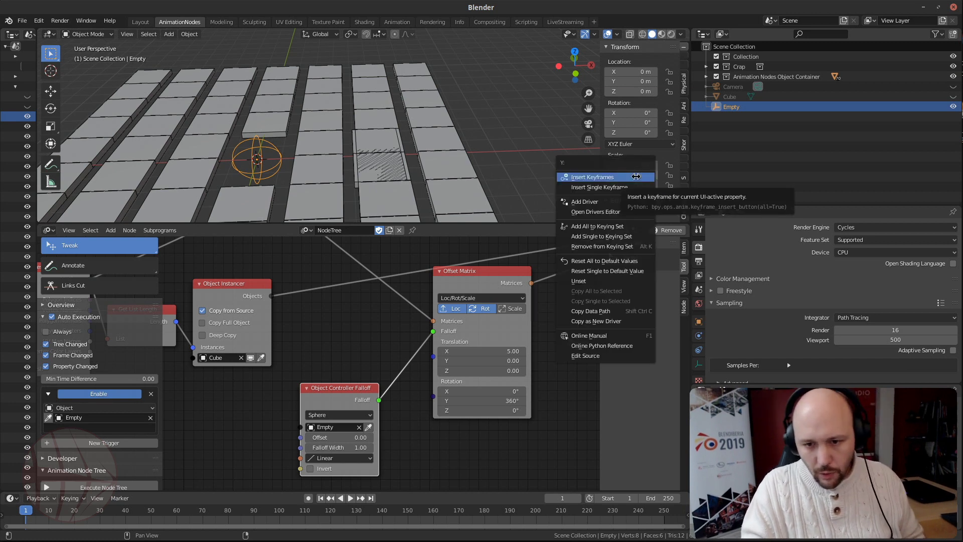
pyautogui.click(599, 311)
pyautogui.click(74, 428)
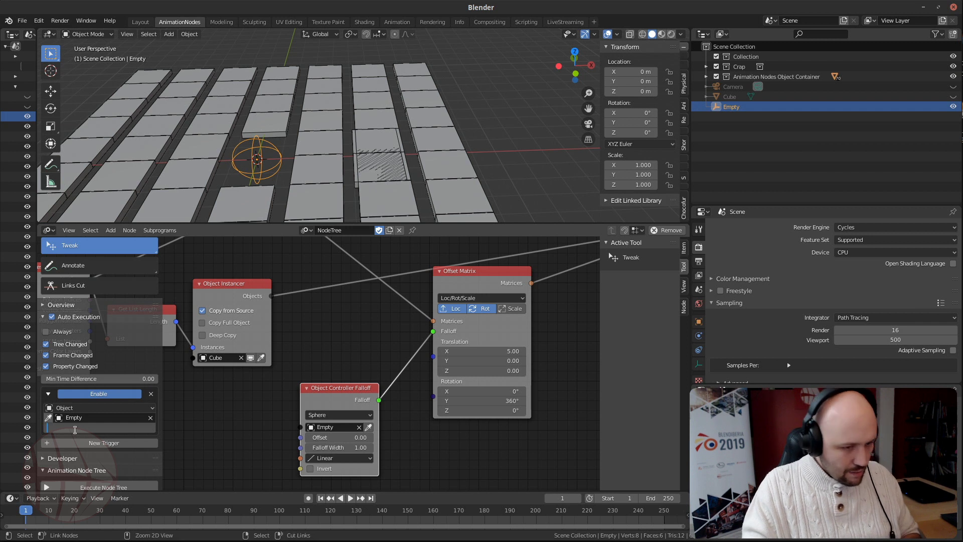
pyautogui.hotkey('ctrl', 'v')
pyautogui.press('Return')
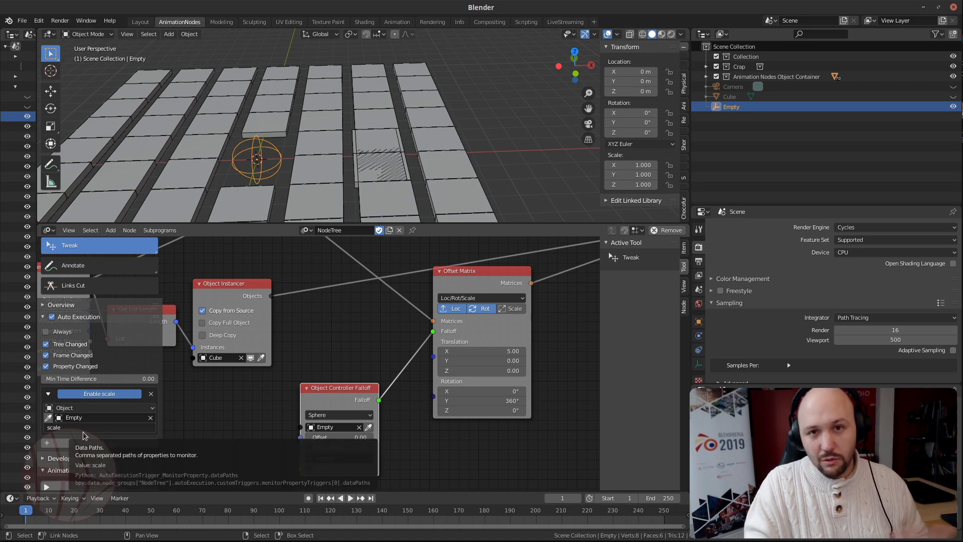
# Try scaling the empty over the whole cube grid and moving it in the XY plane to test the scale trigger
pyautogui.moveTo(249, 409); pyautogui.dragTo(326, 395, button='middle')
pyautogui.scroll(-5, 275, 162)
pyautogui.moveTo(396, 165); pyautogui.dragTo(353, 166, button='middle')
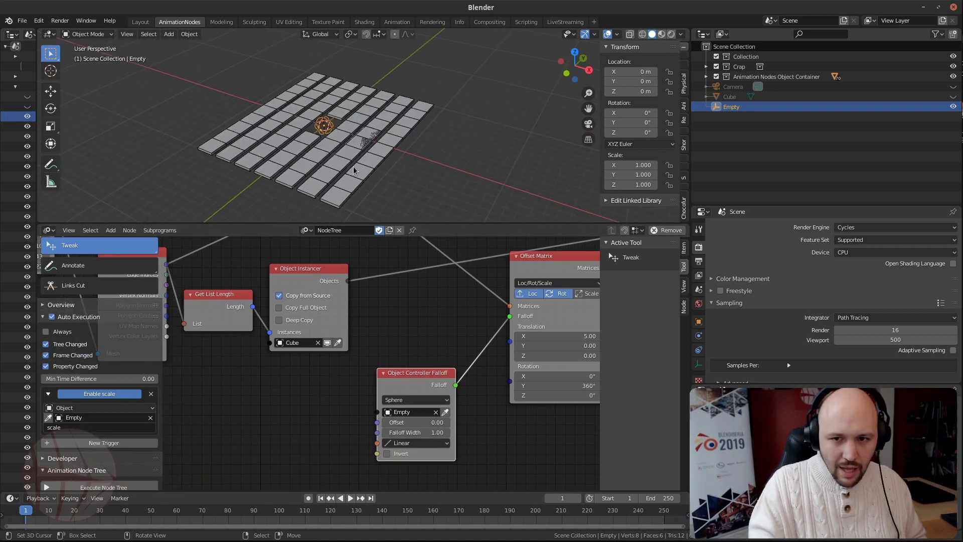
pyautogui.scroll(-1, 353, 166)
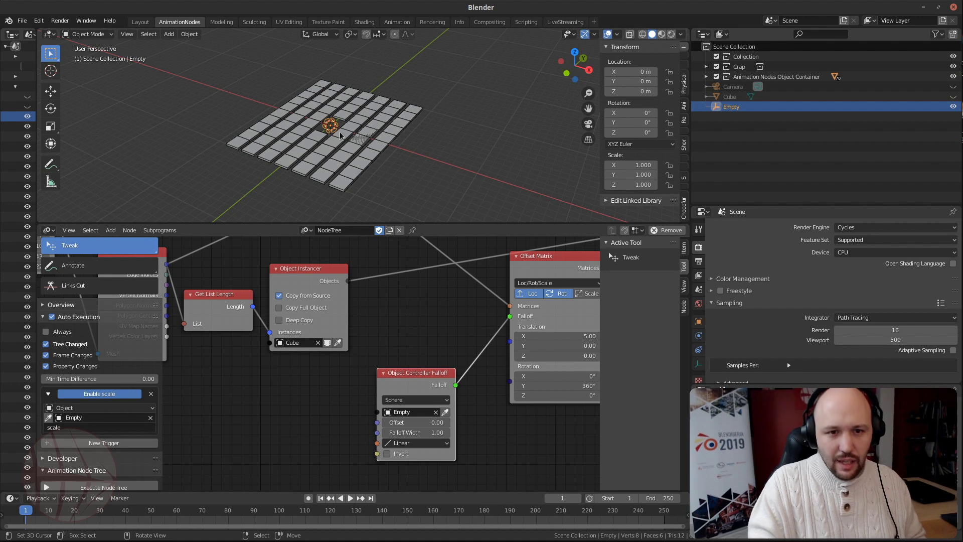
pyautogui.press('s')
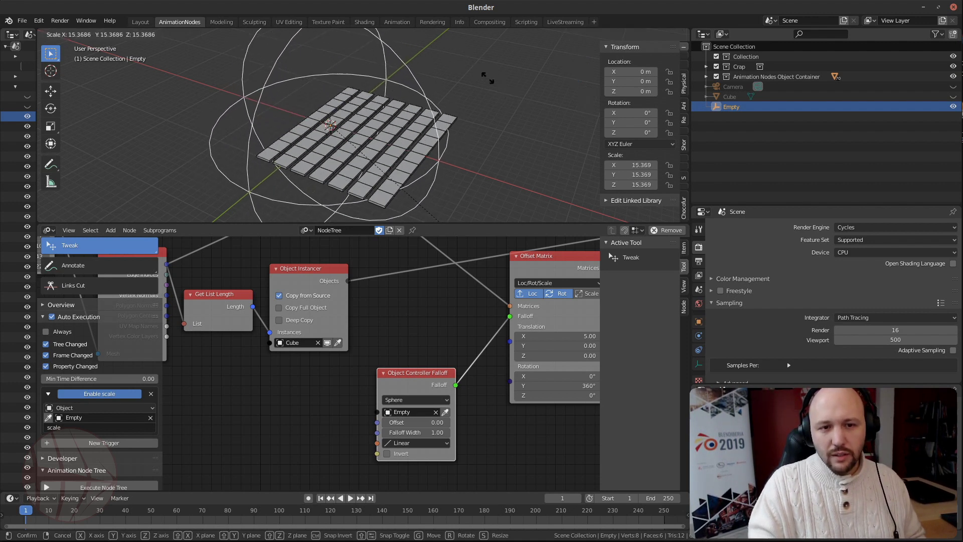
pyautogui.press('Escape')
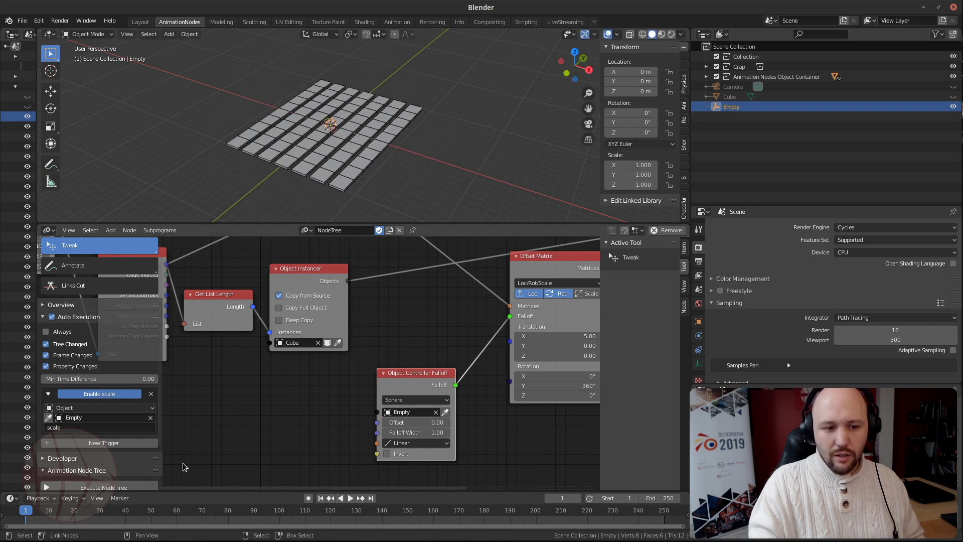
pyautogui.press('s')
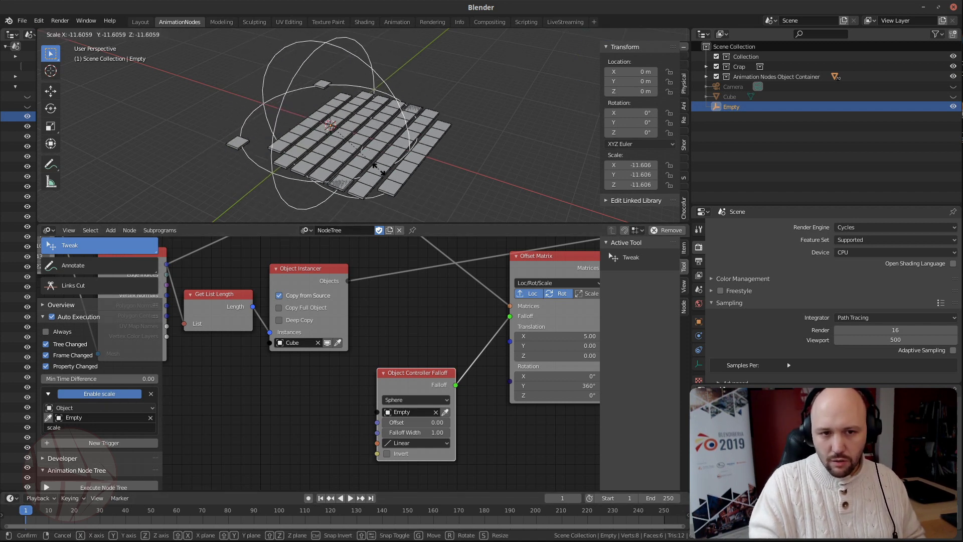
pyautogui.press('Escape')
pyautogui.press('g')
pyautogui.hotkey('shift', 'z')
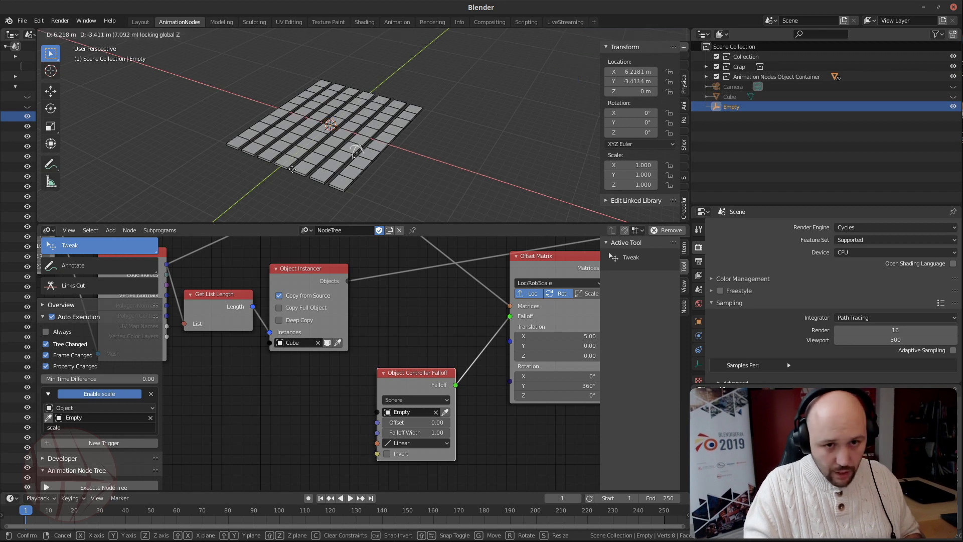
pyautogui.press('Escape')
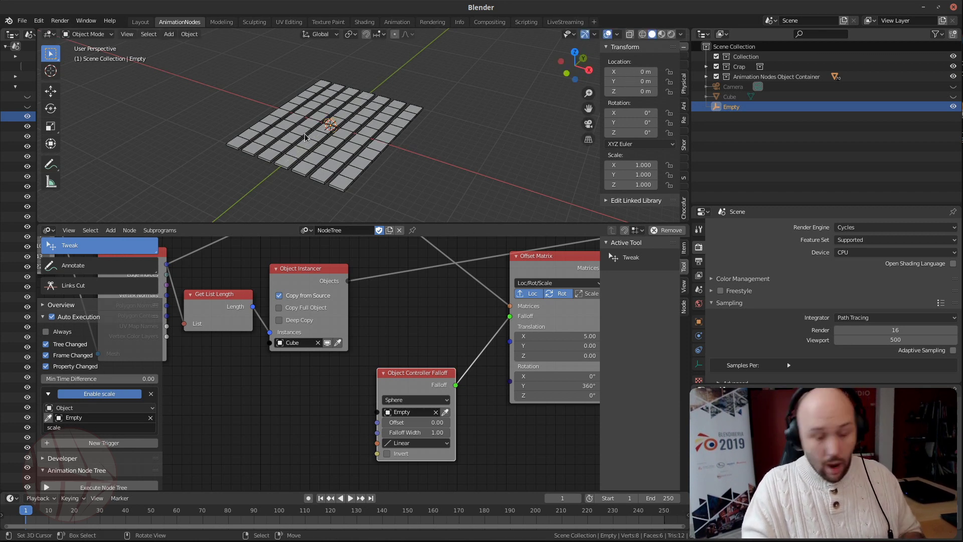
# Add a second Object trigger that monitors the empty, with position as its data path
pyautogui.click(108, 443)
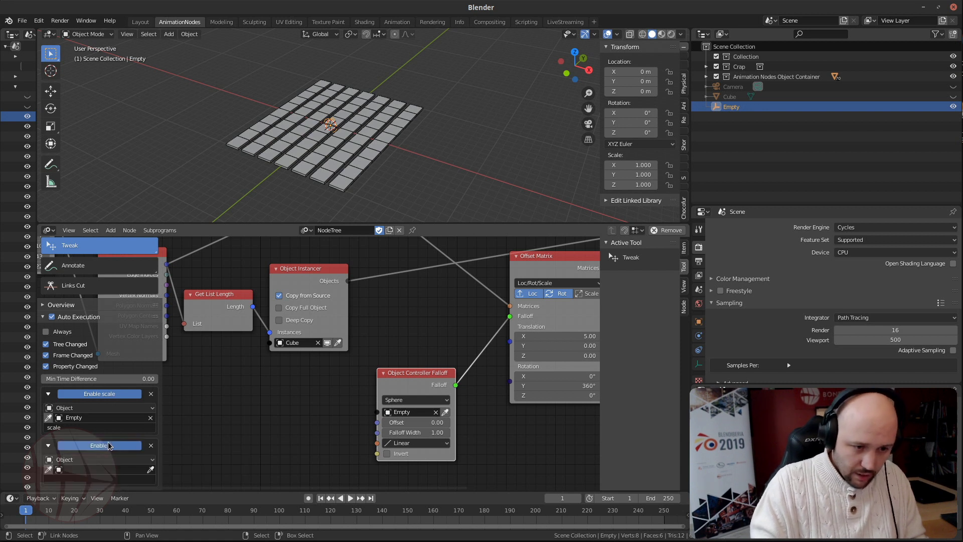
pyautogui.moveTo(733, 107); pyautogui.dragTo(103, 471)
pyautogui.click(98, 479)
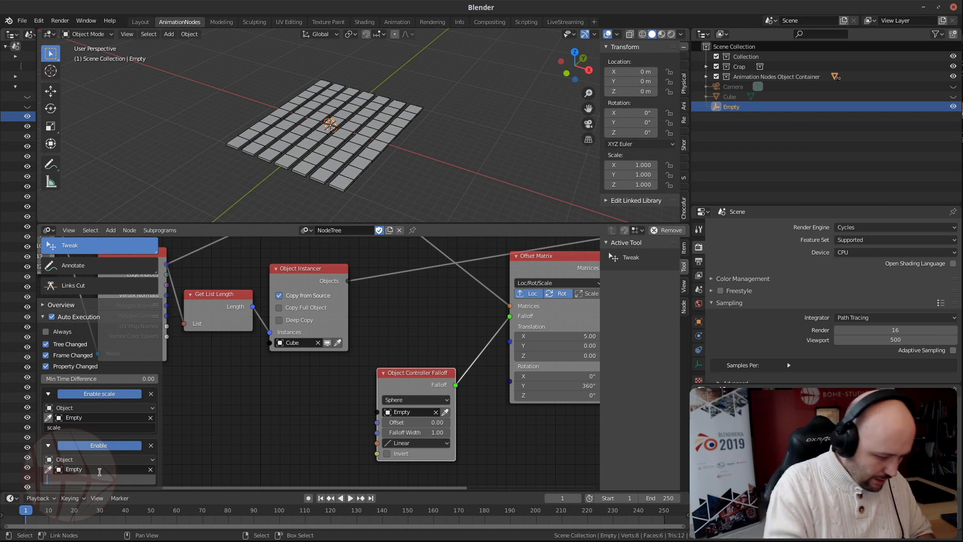
pyautogui.write('position')
pyautogui.press('Return')
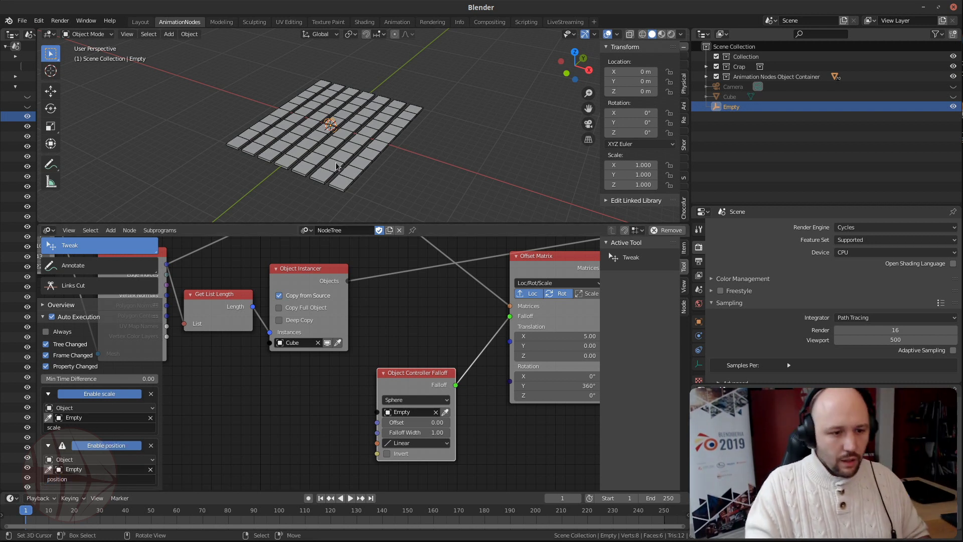
# Copy the data path of the empty's location and enter it, location, as the second trigger's data path in place of position
pyautogui.rightClick(637, 76)
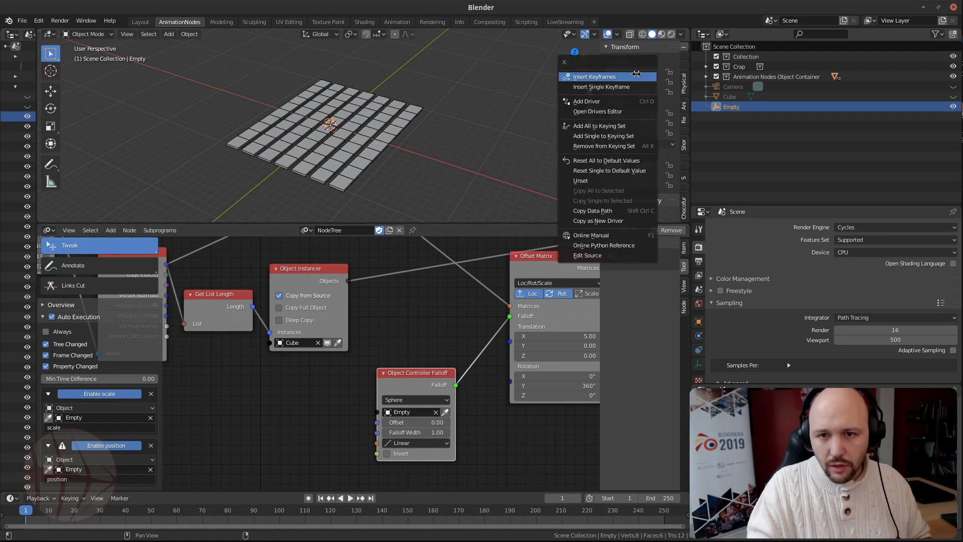
pyautogui.click(613, 211)
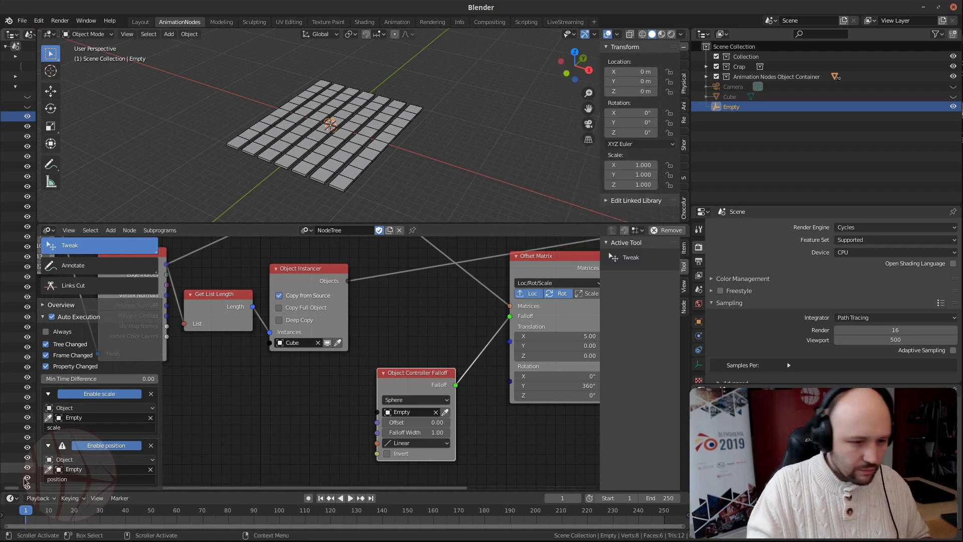
pyautogui.click(104, 483)
pyautogui.press('BackSpace')
pyautogui.hotkey('ctrl', 'v')
pyautogui.press('Return')
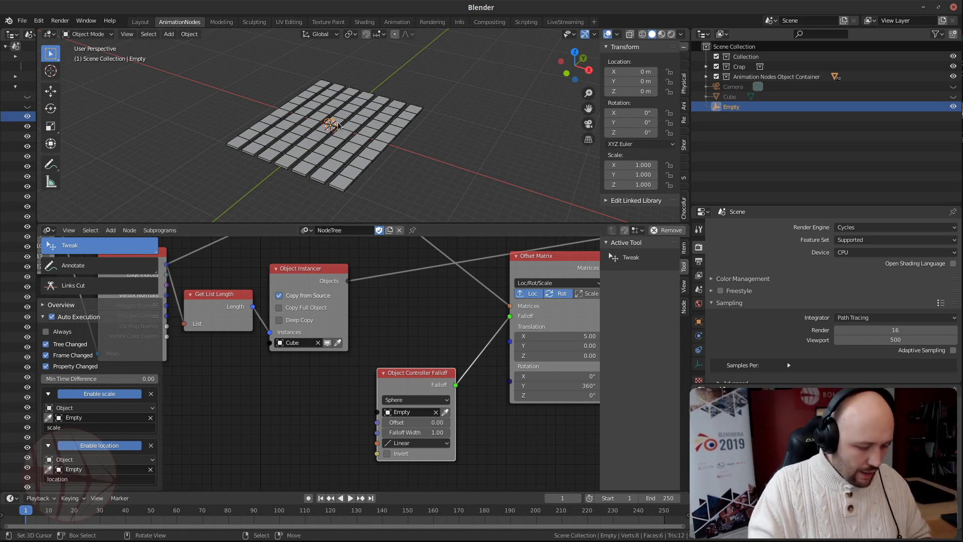
# Try moving the empty across the grid in the XY plane and scaling it to test the location trigger
pyautogui.press('g')
pyautogui.hotkey('shift', 'z')
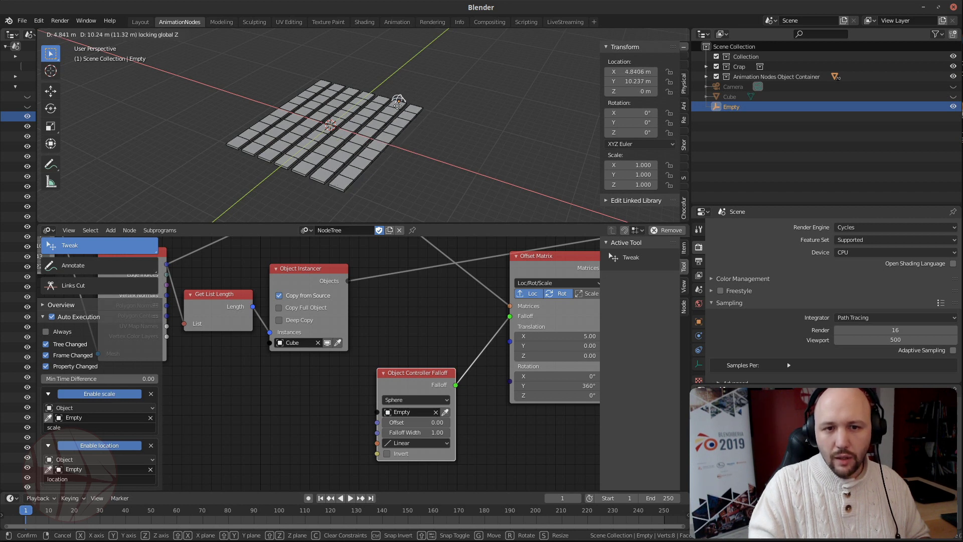
pyautogui.press('Escape')
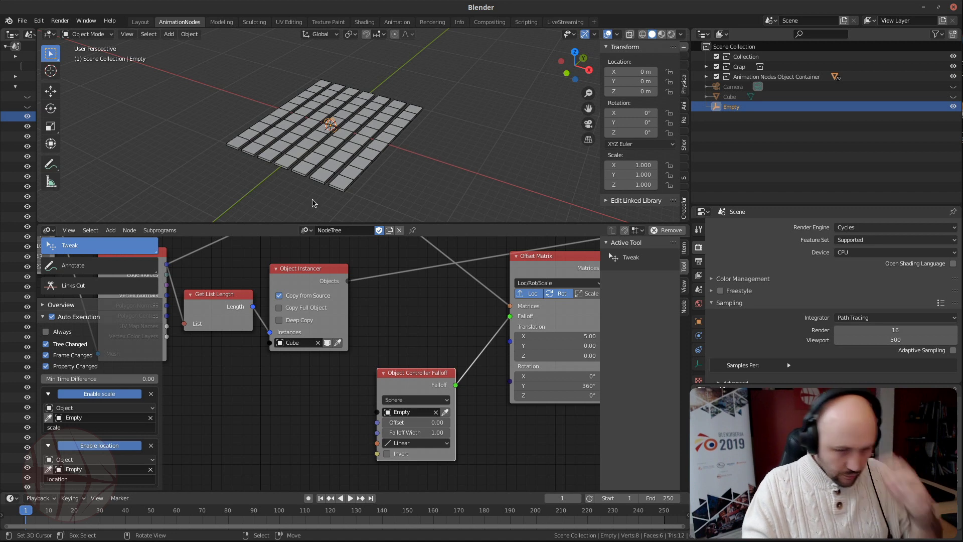
pyautogui.moveTo(414, 351); pyautogui.dragTo(352, 357, button='middle')
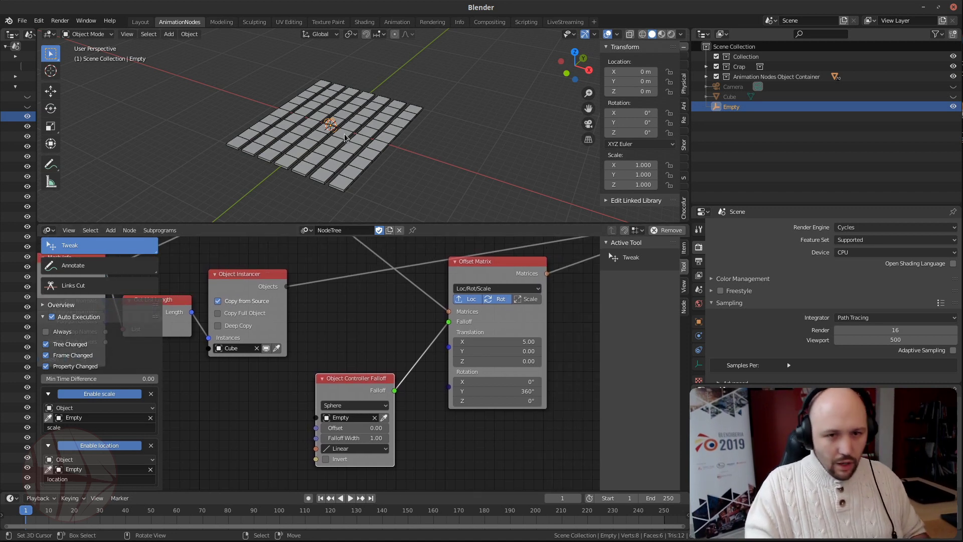
pyautogui.press('s')
pyautogui.press('Escape')
# Move the empty along X to about -23.4 m, outside the grid, and scale it to about 2.13
pyautogui.moveTo(327, 135); pyautogui.dragTo(353, 147, button='middle')
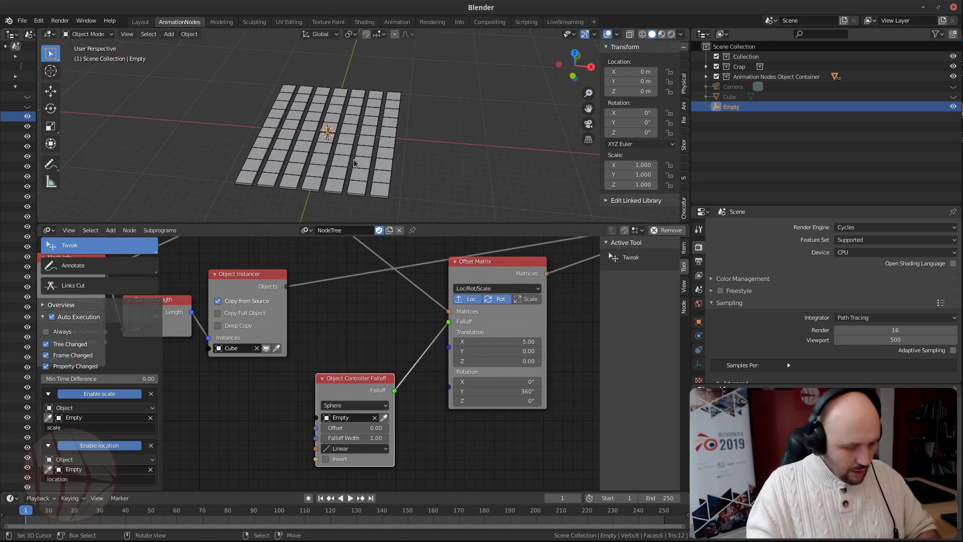
pyautogui.press('g')
pyautogui.press('x')
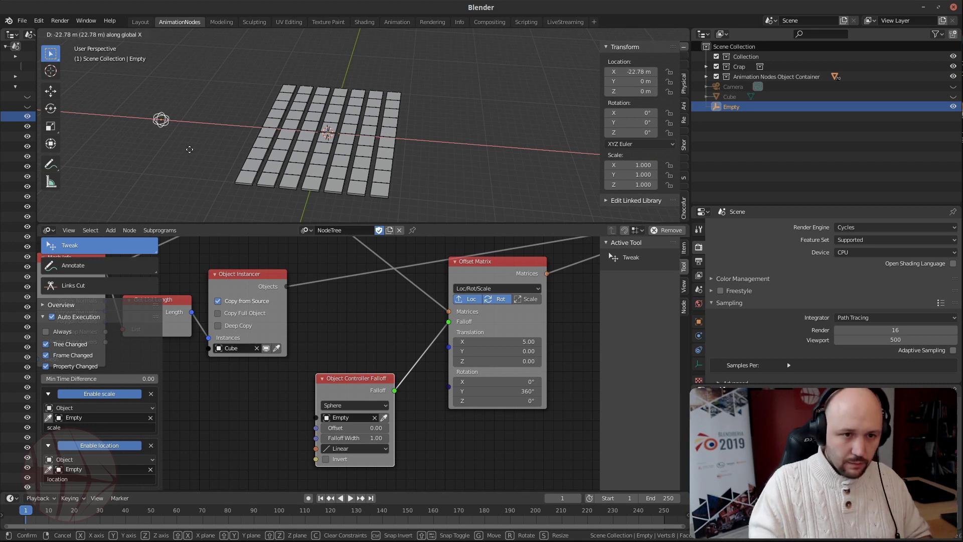
pyautogui.click(183, 146)
pyautogui.press('s')
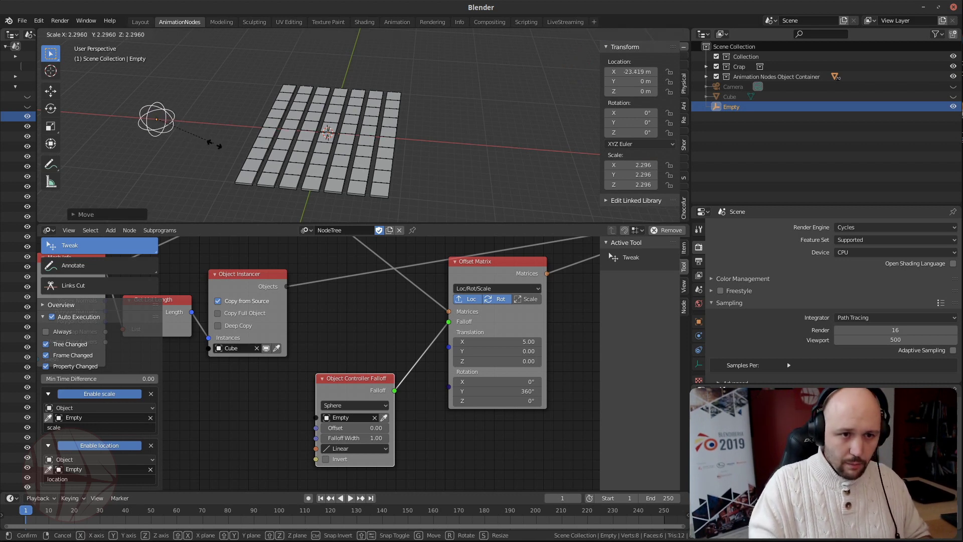
pyautogui.click(208, 137)
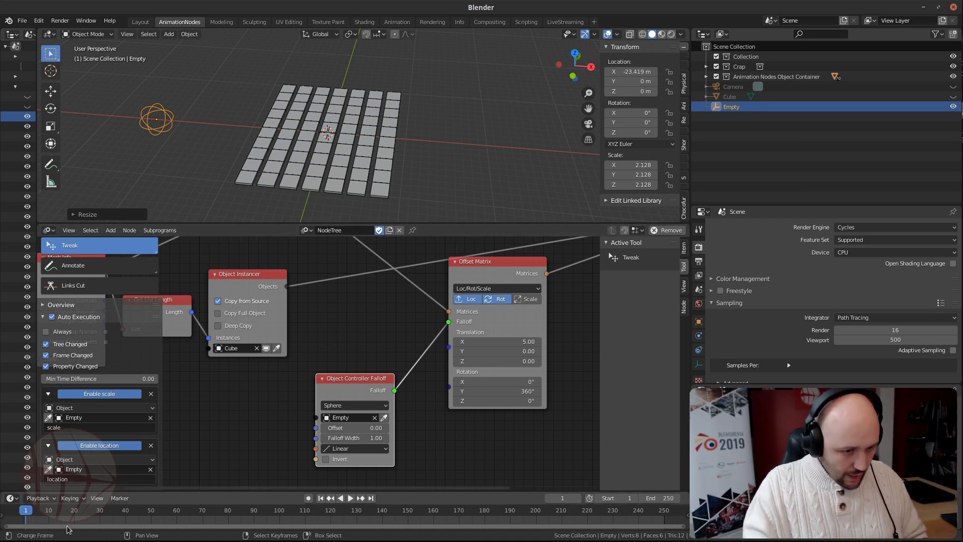
# Go to frame 10 and insert keyframes for the empty's location and scale
pyautogui.click(50, 511)
pyautogui.press('space')
pyautogui.press('space')
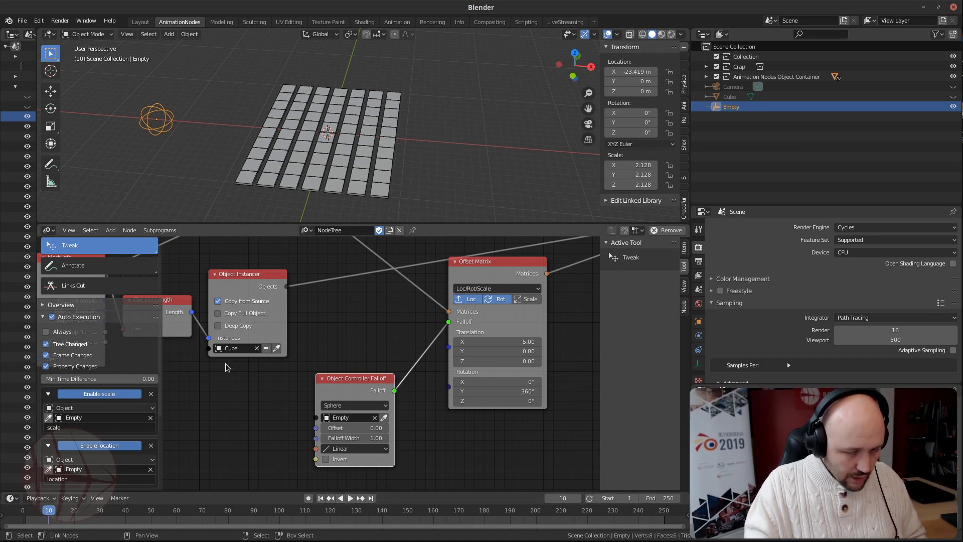
pyautogui.press('i')
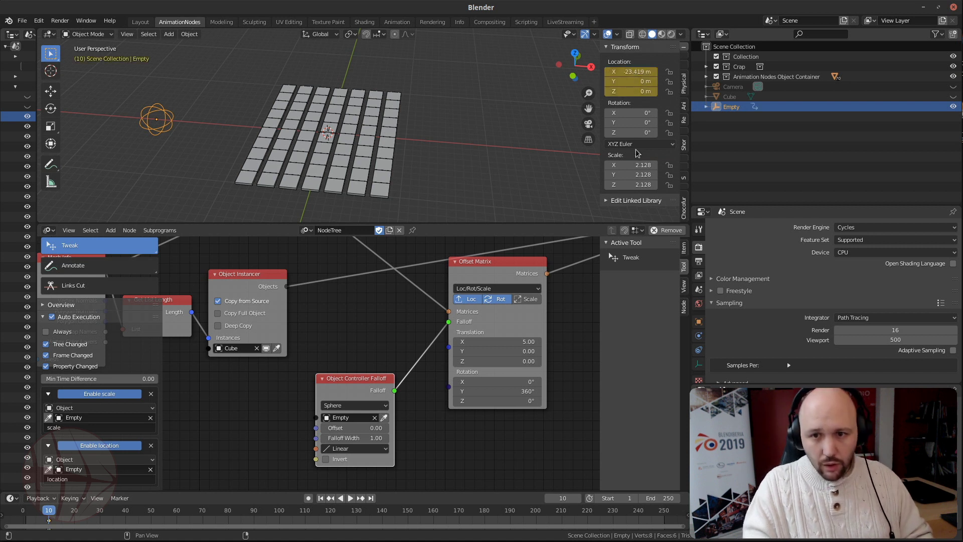
pyautogui.press('i')
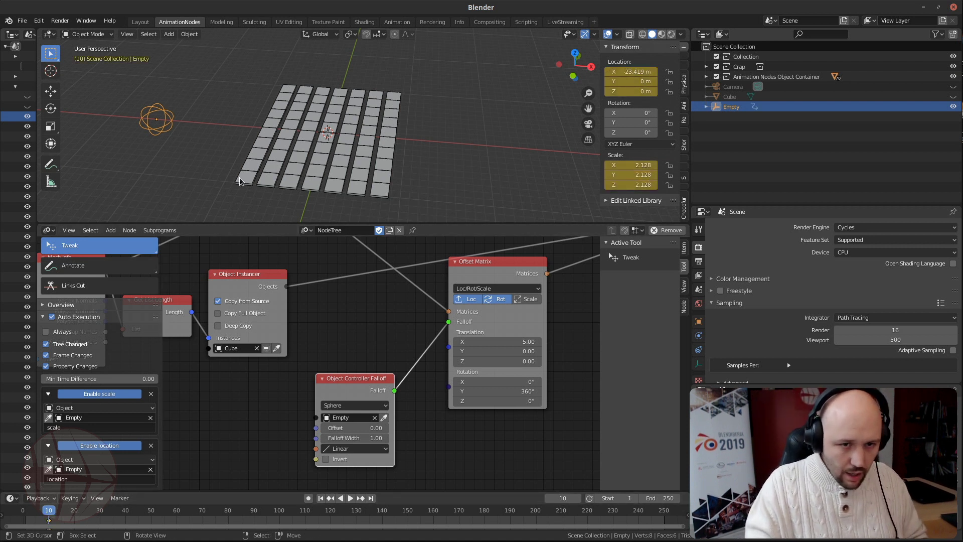
# At frame 40, move the empty along X to about 0.79 m, scale it to about 15.64 and keyframe its scale
pyautogui.click(126, 514)
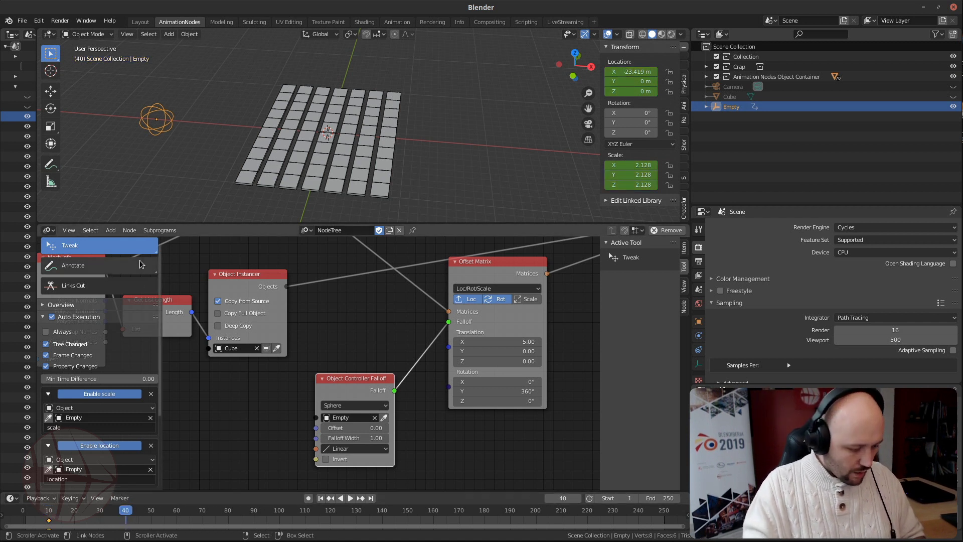
pyautogui.press('g')
pyautogui.press('x')
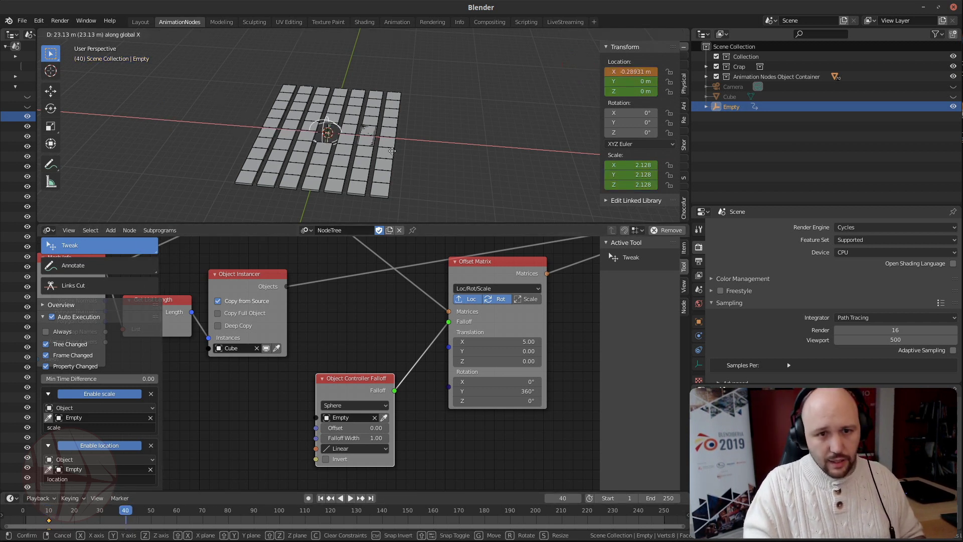
pyautogui.click(392, 151)
pyautogui.press('s')
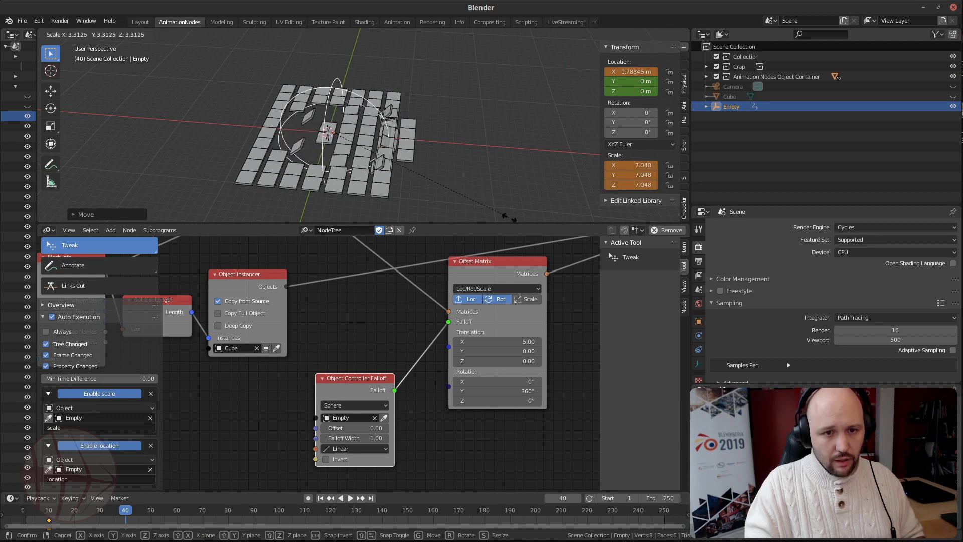
pyautogui.click(555, 76)
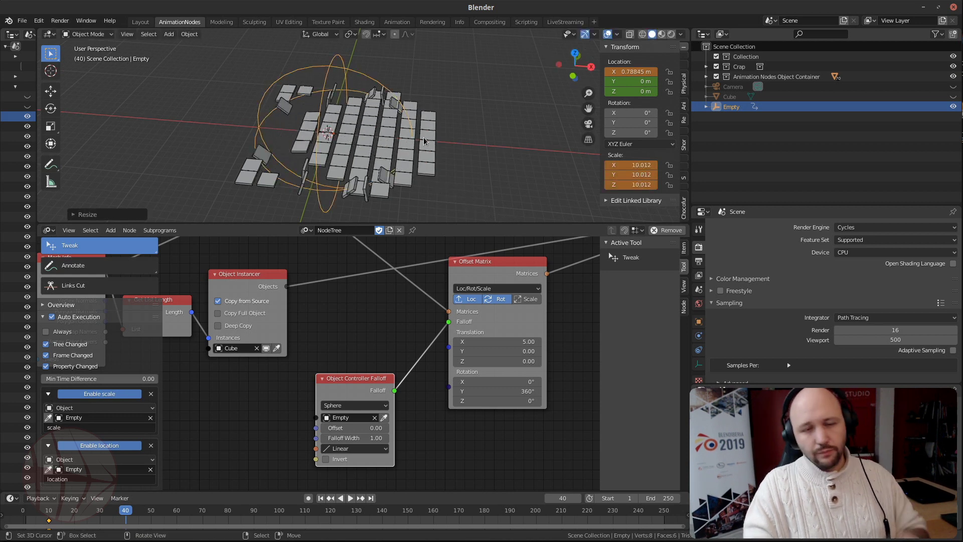
pyautogui.press('s')
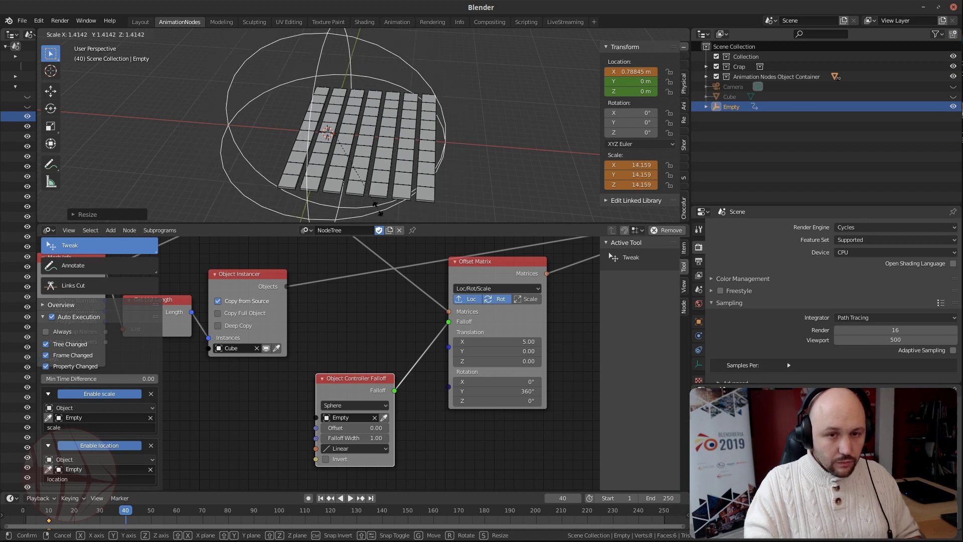
pyautogui.click(434, 201)
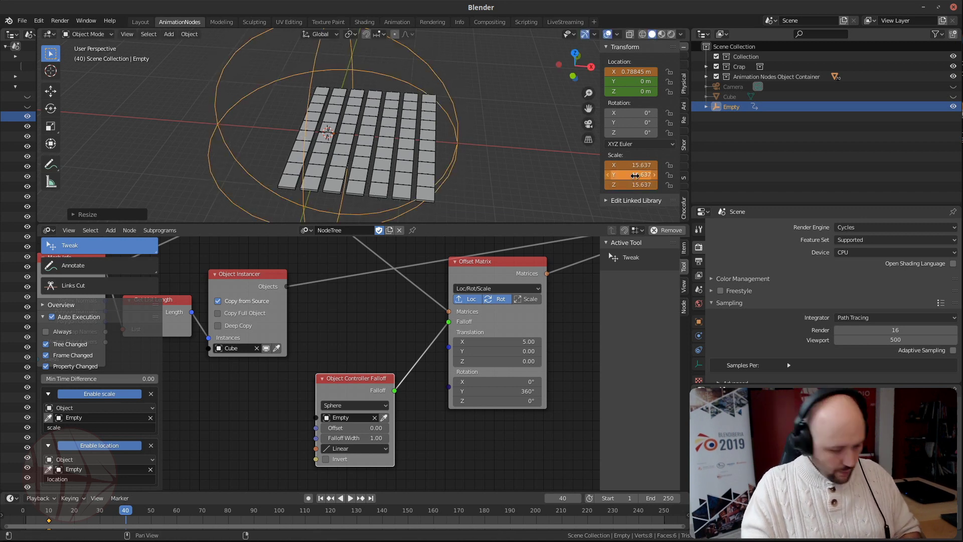
# Play and scrub the animation from frame 10 to frame 40 to check how the empty moves and scales
pyautogui.click(49, 511)
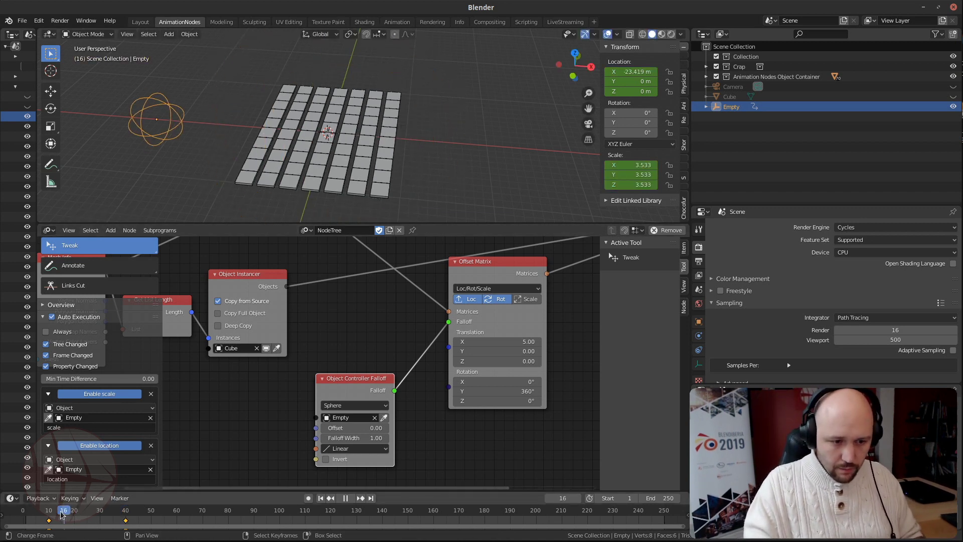
pyautogui.press('space')
pyautogui.moveTo(48, 517); pyautogui.dragTo(125, 512)
pyautogui.press('space')
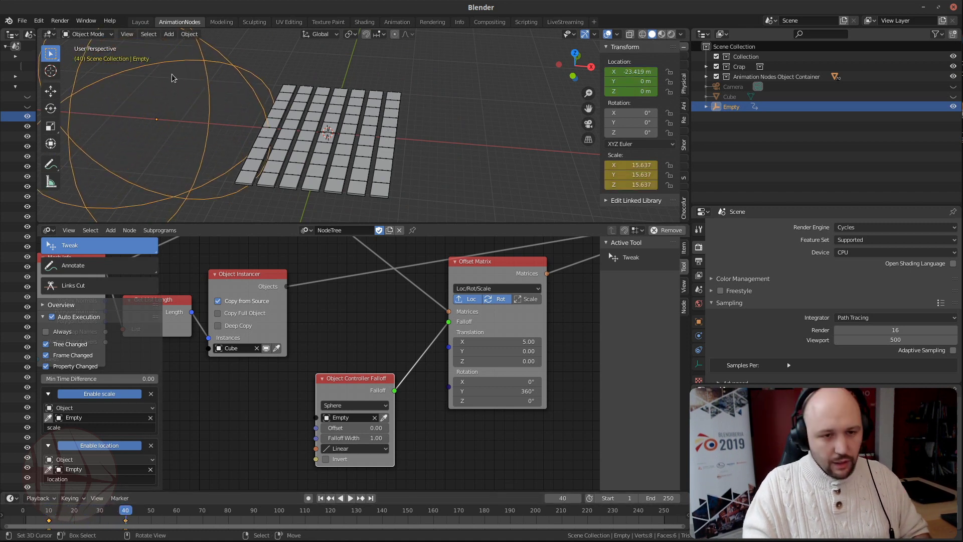
# At frame 40, set the empty's X location to 0 m and keyframe its location, and scrub back to frame 16
pyautogui.press('g')
pyautogui.press('x')
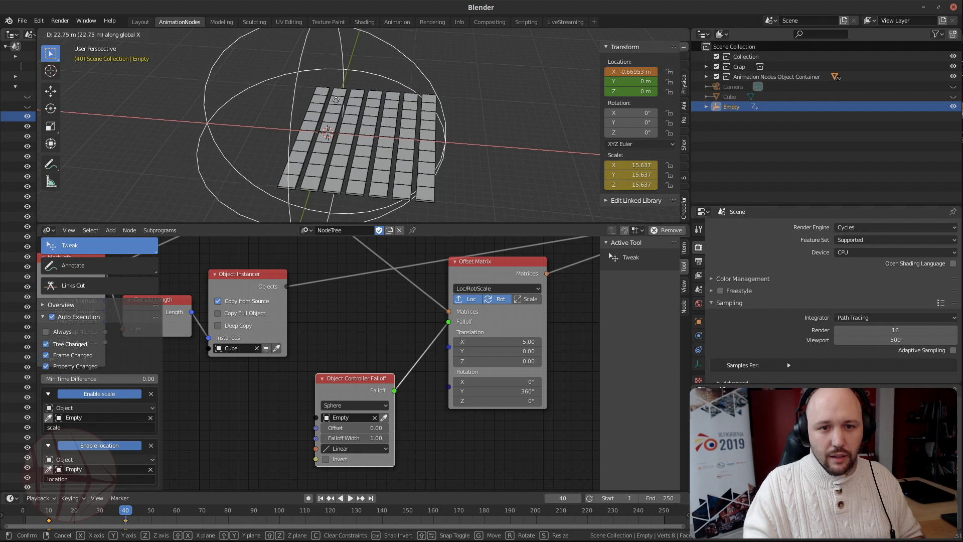
pyautogui.click(338, 100)
pyautogui.click(636, 71)
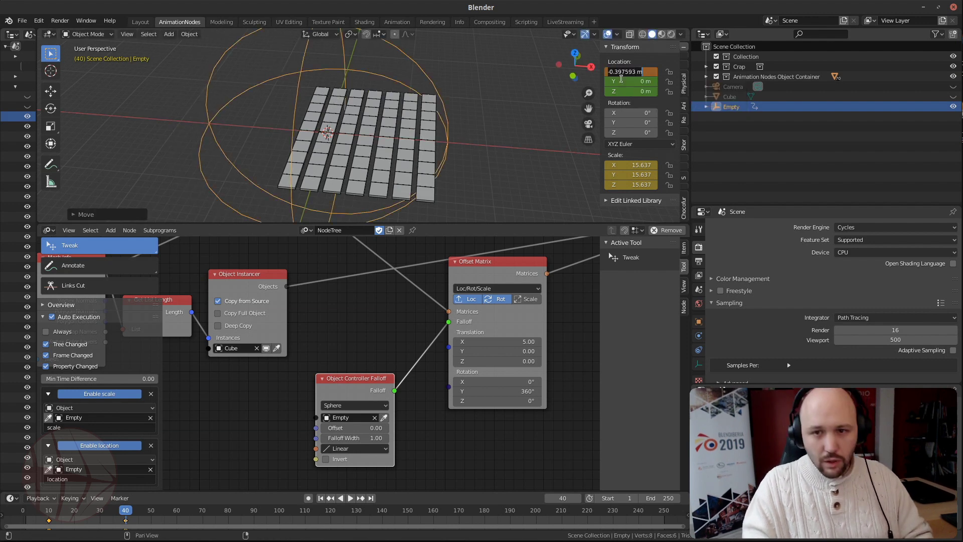
pyautogui.write('0')
pyautogui.press('Return')
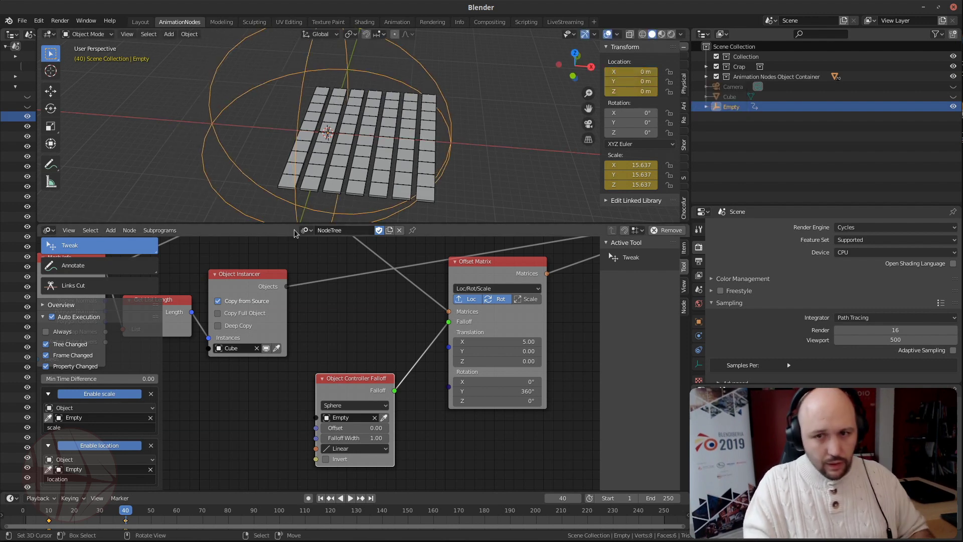
pyautogui.moveTo(120, 508); pyautogui.dragTo(64, 510)
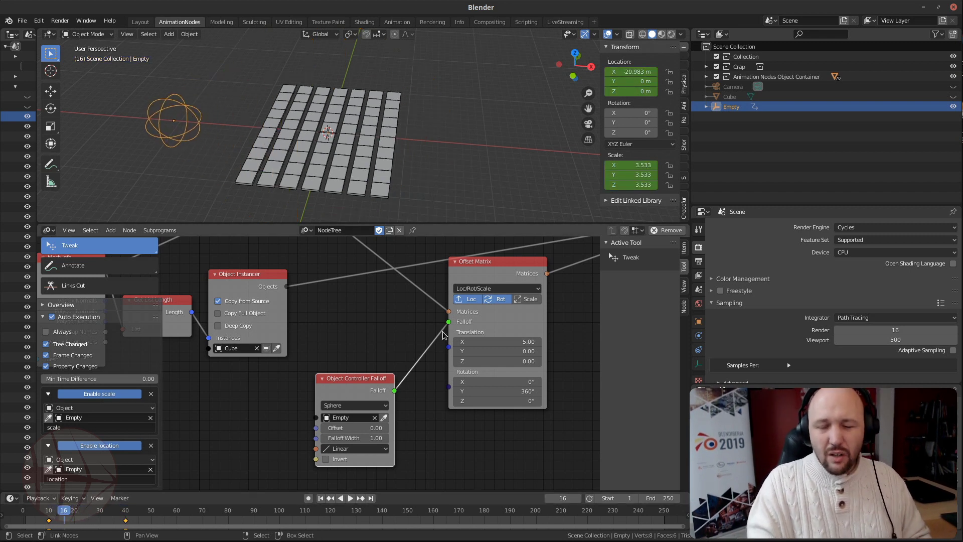
# In the Offset Matrix node, disable location and rotation, enable scale, and set the scale to 0 on all axes
pyautogui.moveTo(461, 334); pyautogui.dragTo(285, 337, button='middle')
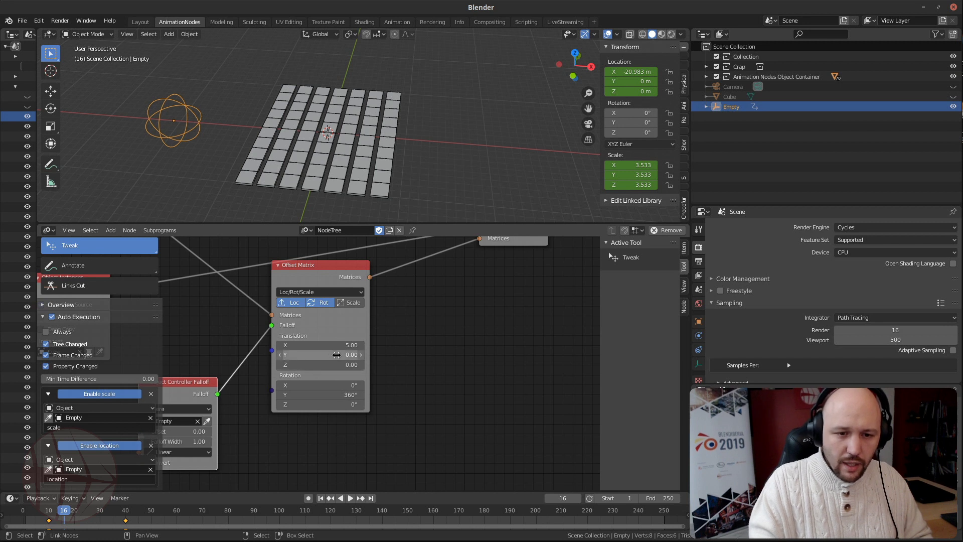
pyautogui.click(288, 302)
pyautogui.click(324, 303)
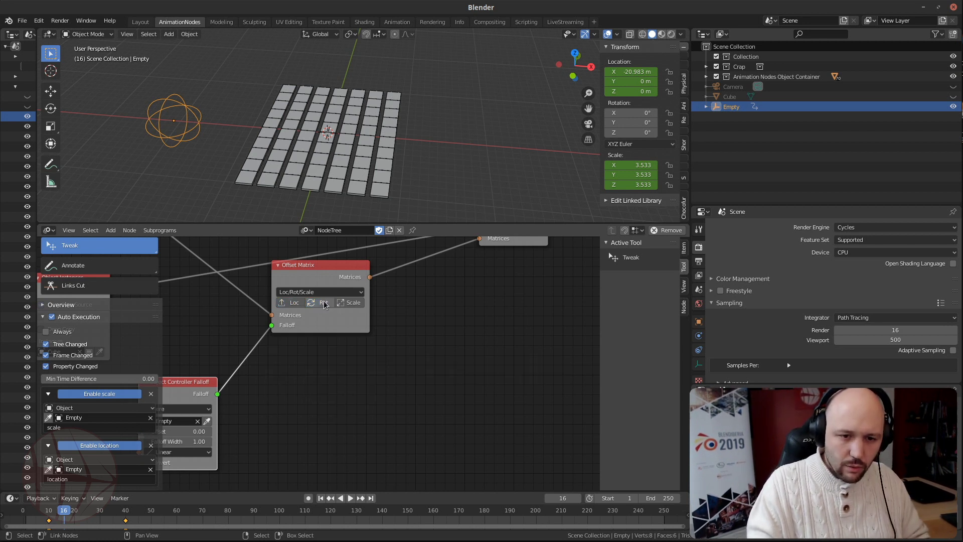
pyautogui.click(348, 304)
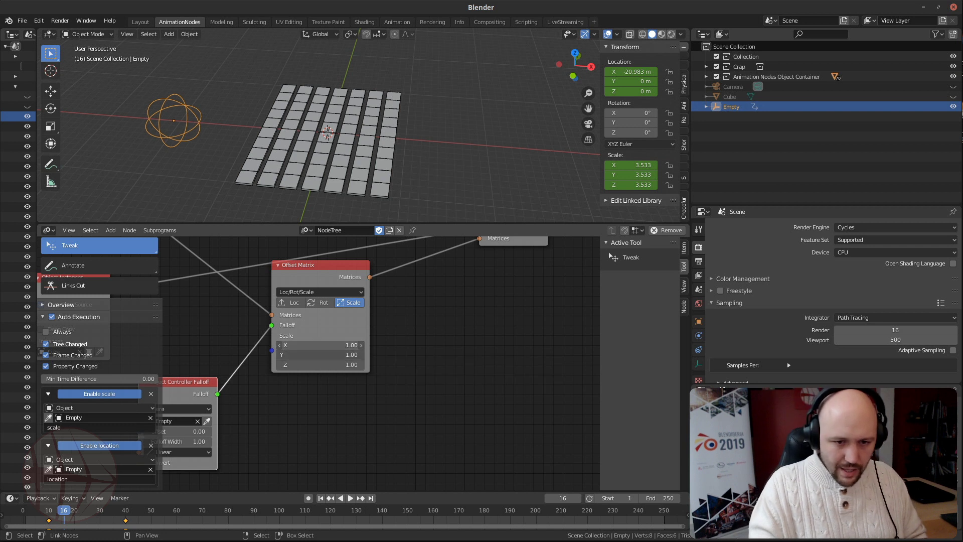
pyautogui.click(340, 346)
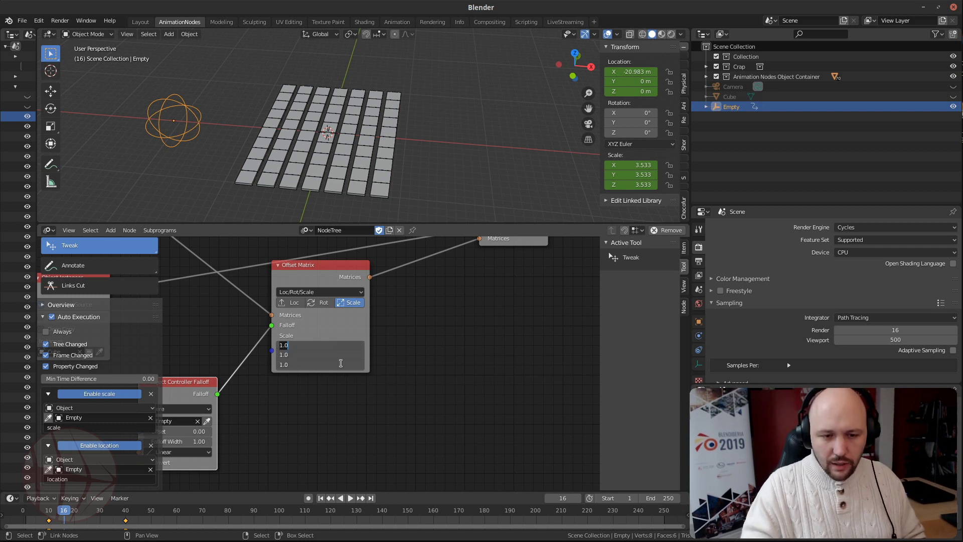
pyautogui.write('0')
pyautogui.press('Return')
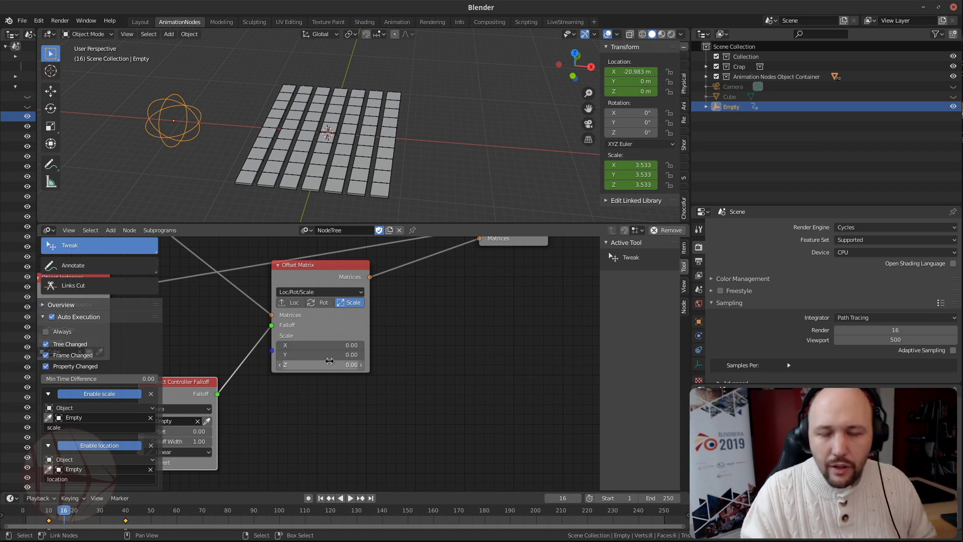
# Invert the Object Controller Falloff and play the animation through the camera view
pyautogui.moveTo(261, 396); pyautogui.dragTo(374, 386, button='middle')
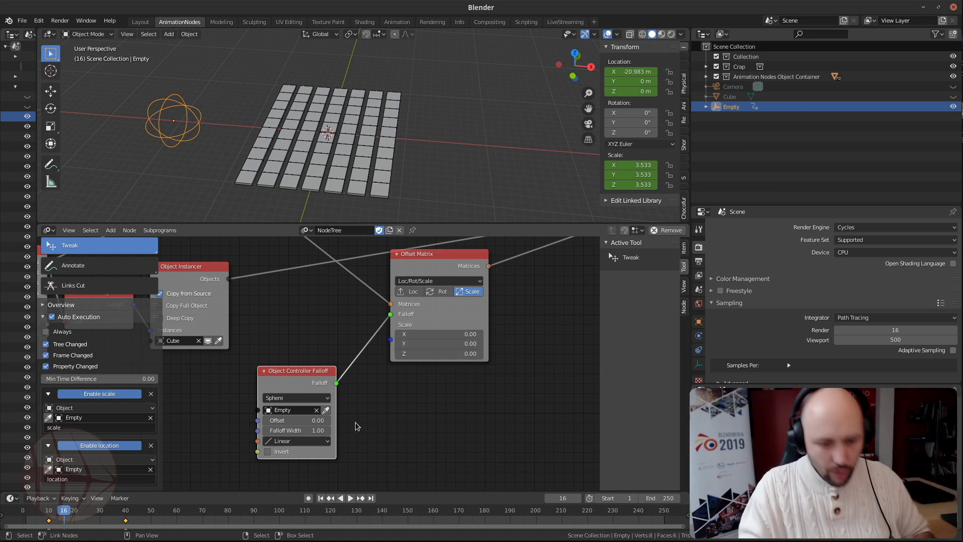
pyautogui.click(270, 452)
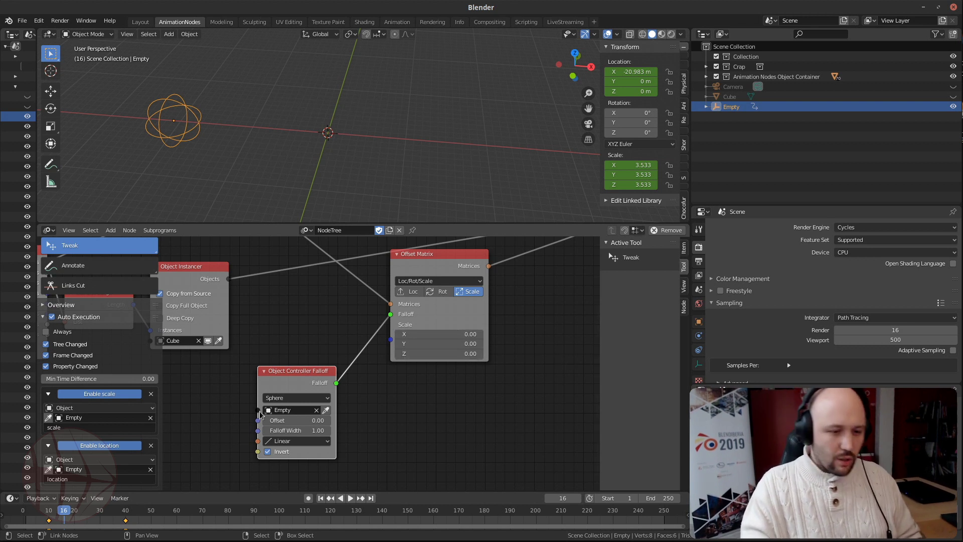
pyautogui.press('space')
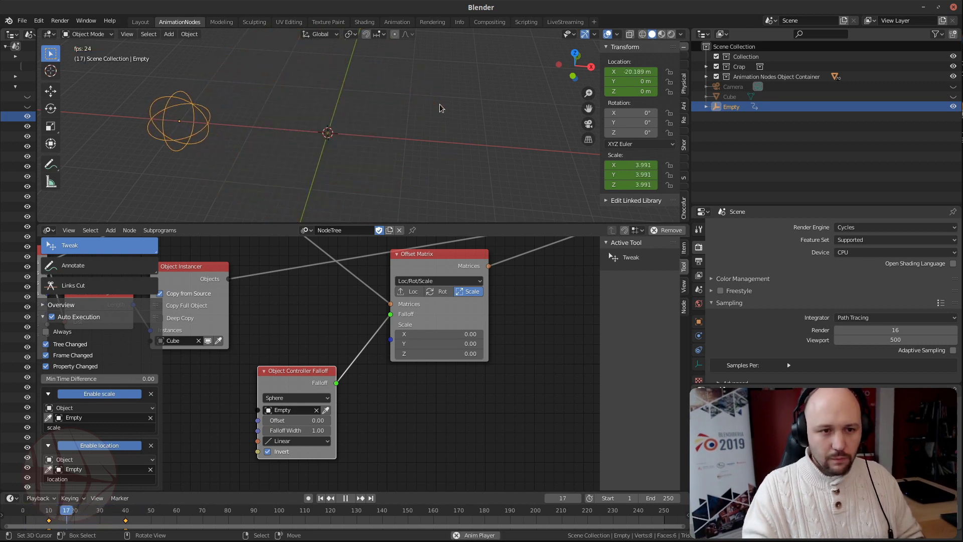
pyautogui.press('KP_0')
pyautogui.press('space')
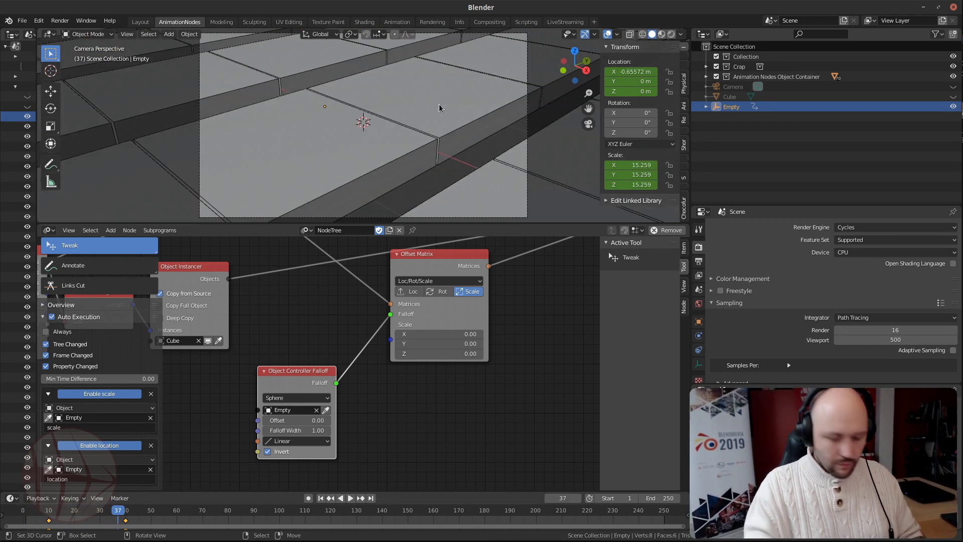
# Fly the camera back to frame the whole cube grid, return to frame 1, and hide the viewport overlays
pyautogui.hotkey('shift', '`')
pyautogui.press('s')
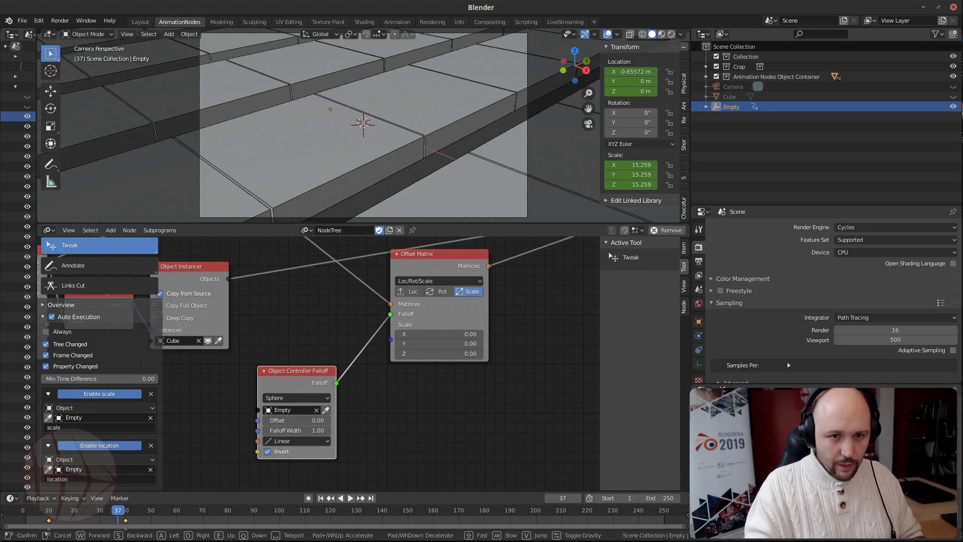
pyautogui.press('s')
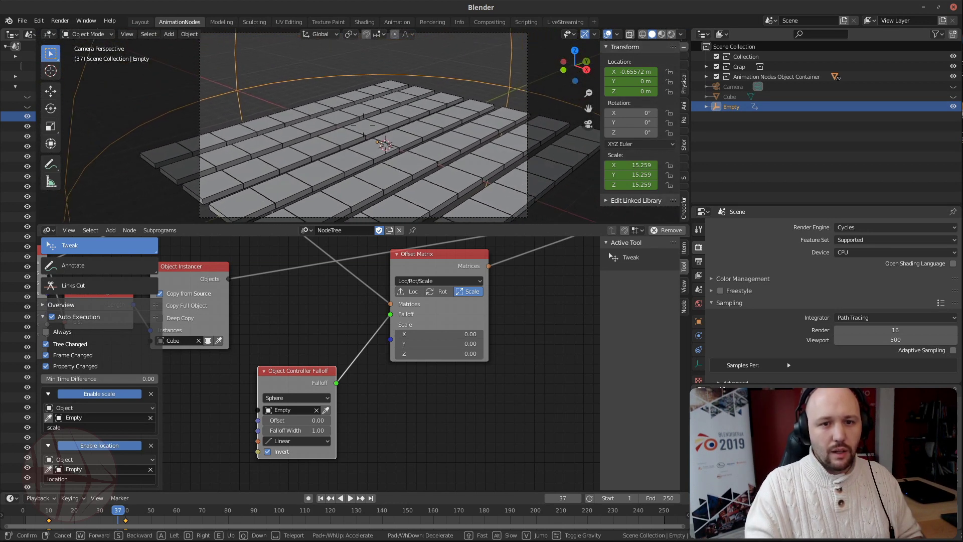
pyautogui.click(362, 126)
pyautogui.hotkey('shift', 'Left')
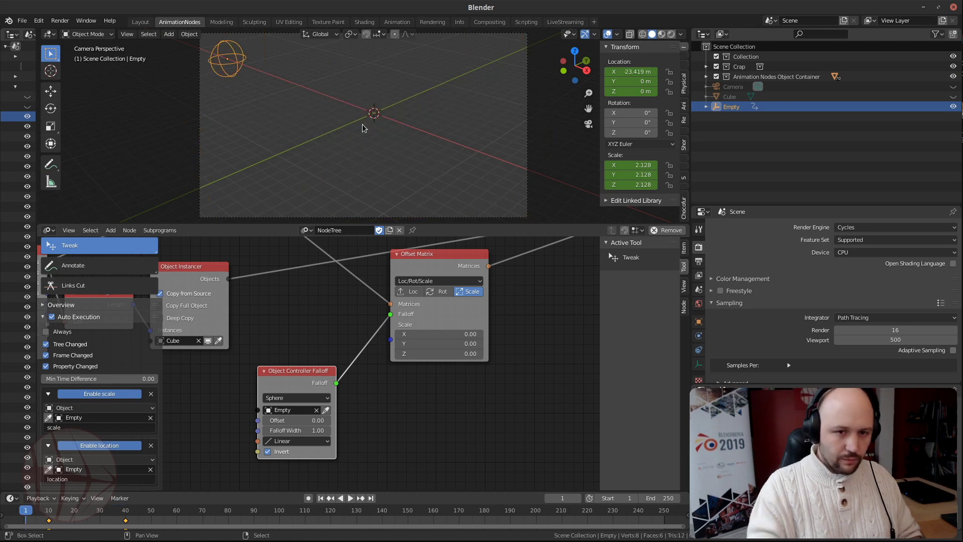
pyautogui.press('c')
pyautogui.press('Escape')
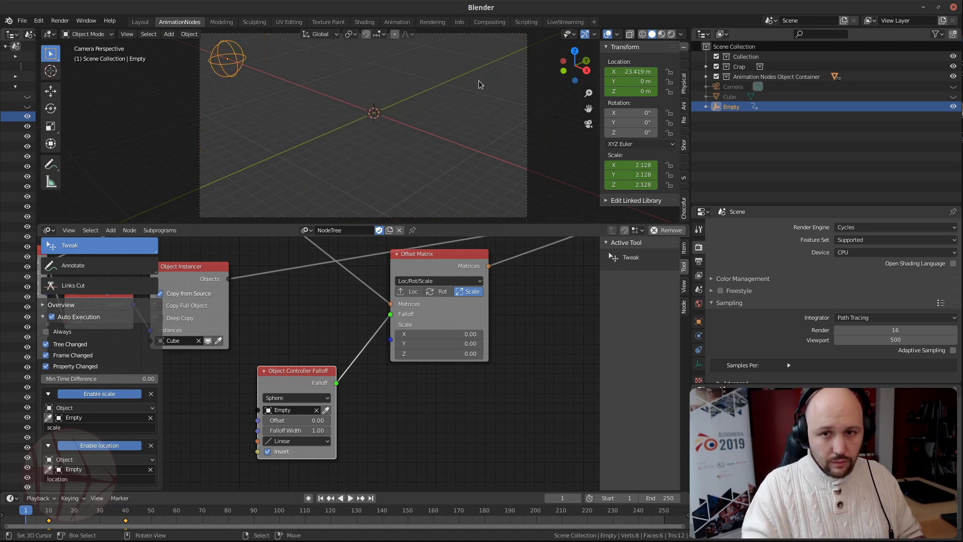
pyautogui.click(608, 34)
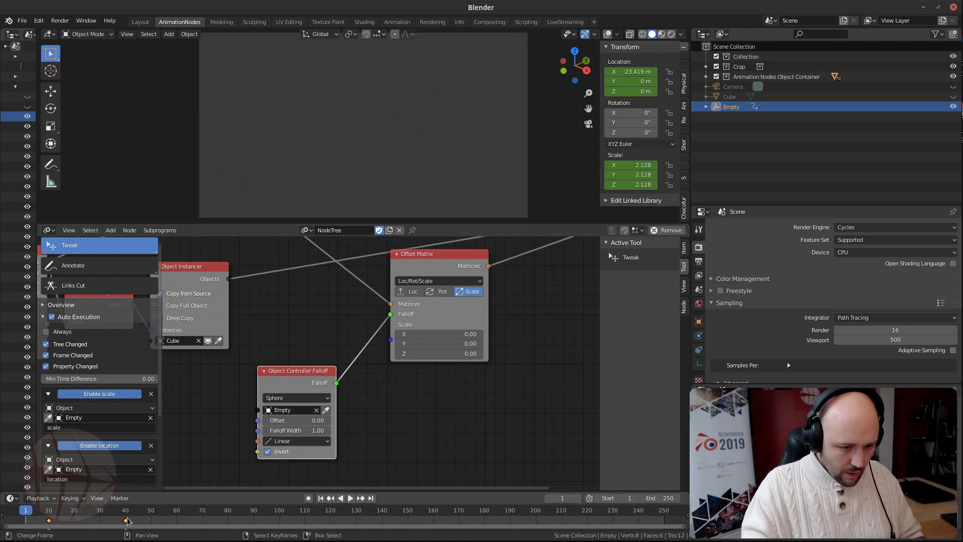
# Move the empty's keyframes at frame 40 to frame 100, and play and scrub the slower animation
pyautogui.moveTo(126, 522); pyautogui.dragTo(140, 509)
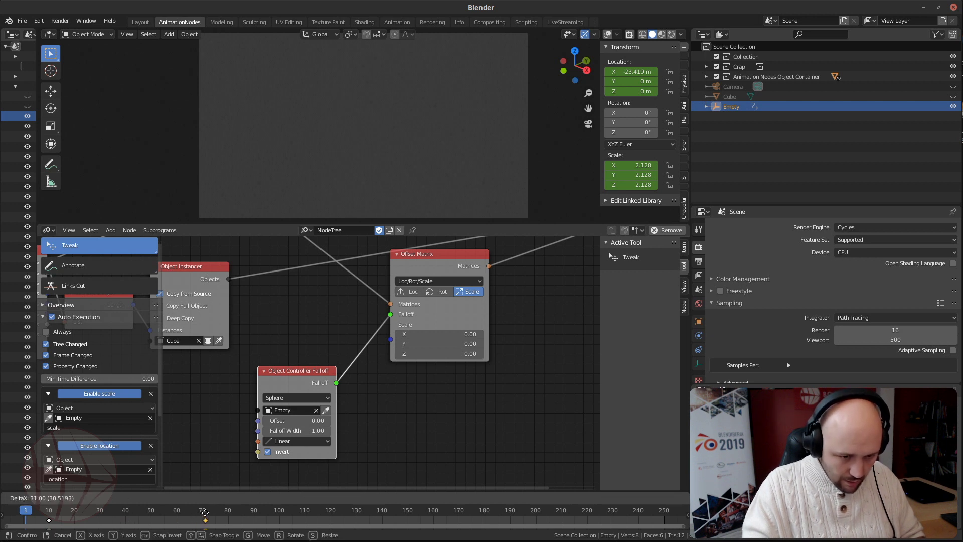
pyautogui.click(280, 520)
pyautogui.press('space')
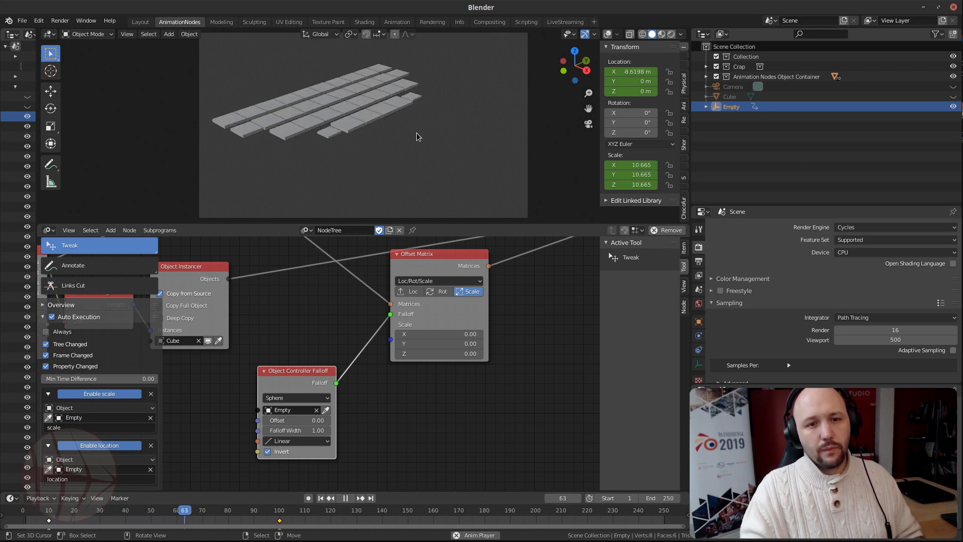
pyautogui.press('space')
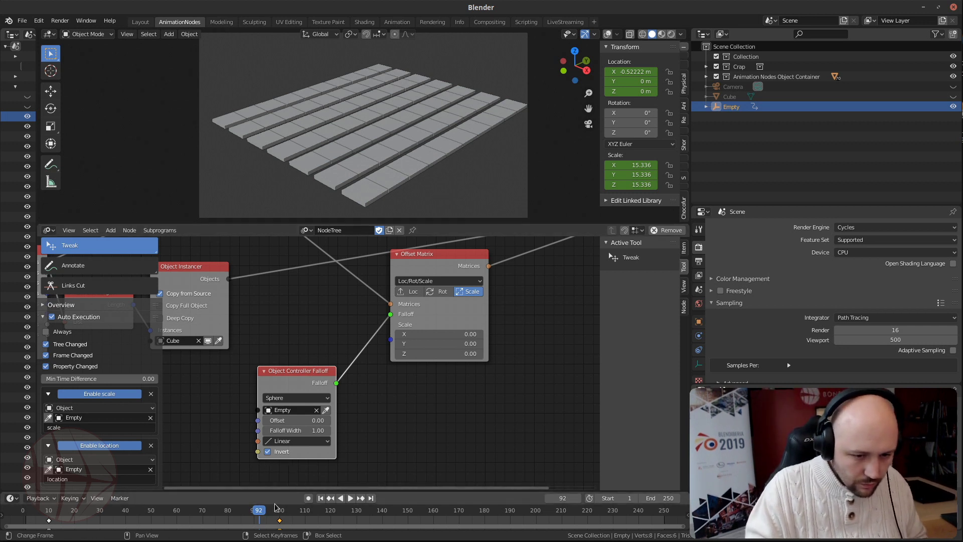
pyautogui.moveTo(261, 509); pyautogui.dragTo(181, 511)
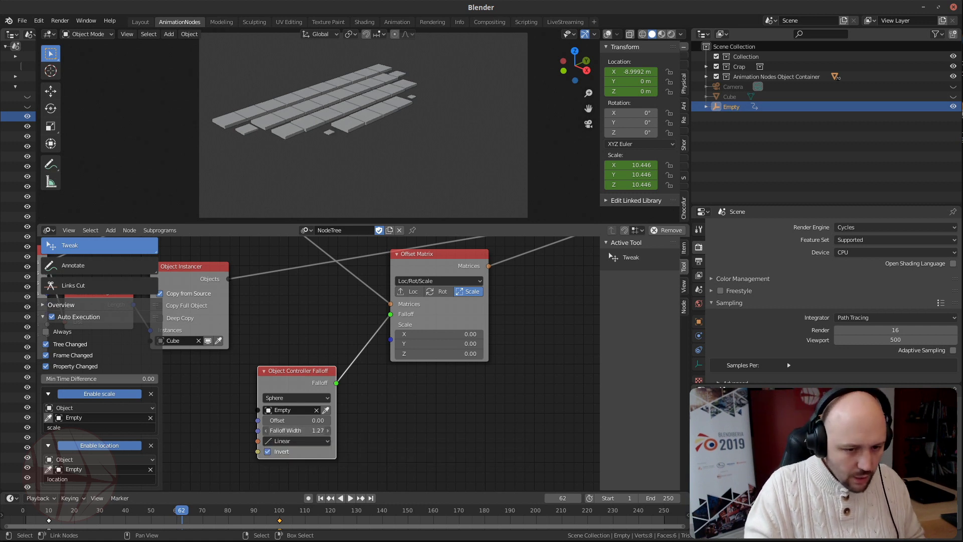
# Try a falloff width of about 15.25 on the Object Controller Falloff and play from frame 1
pyautogui.moveTo(296, 430); pyautogui.dragTo(374, 430)
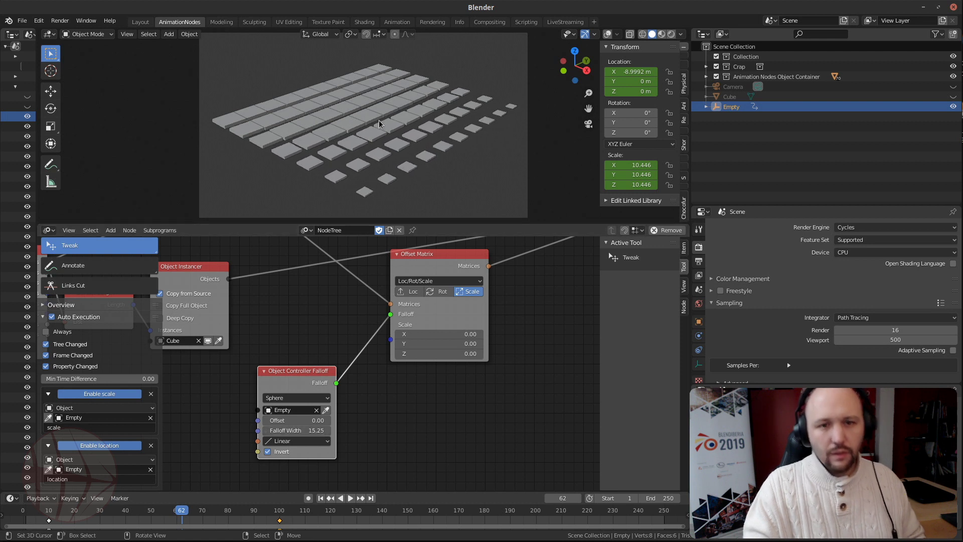
pyautogui.hotkey('shift', 'Left')
pyautogui.press('space')
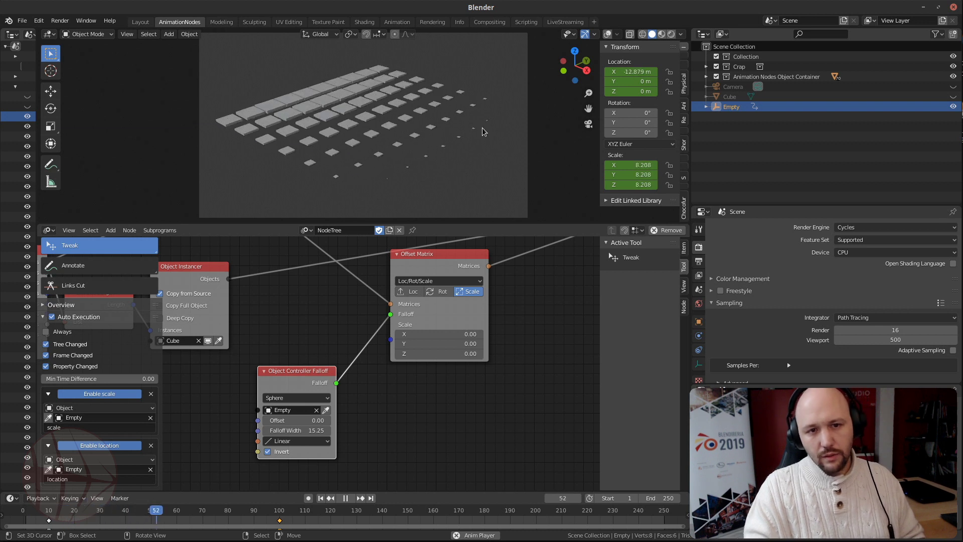
pyautogui.press('space')
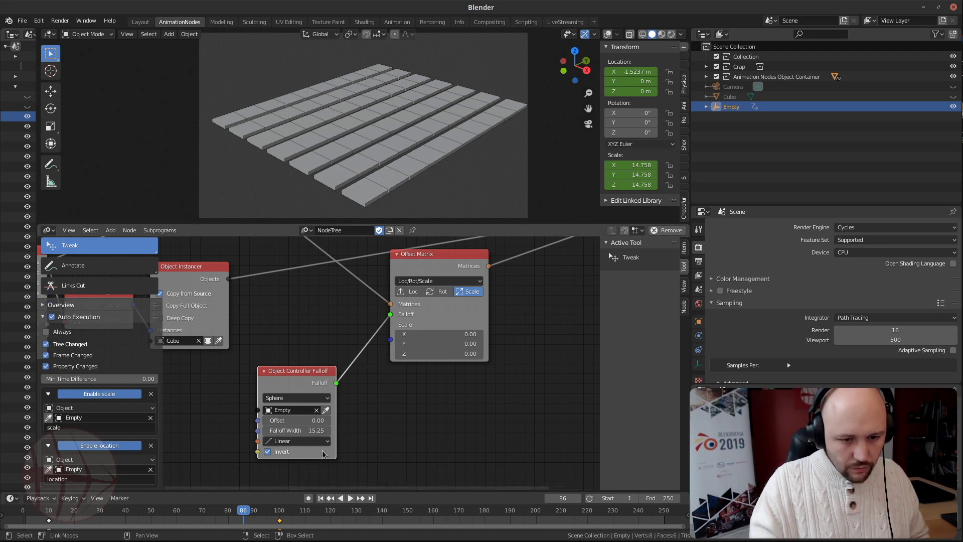
# Set the Object Controller Falloff's falloff width to 10
pyautogui.click(314, 430)
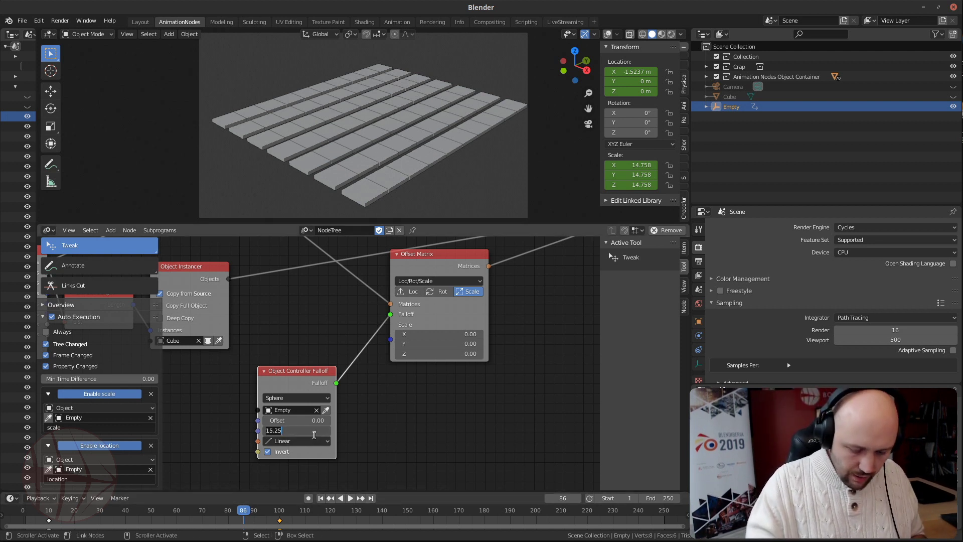
pyautogui.write('10')
pyautogui.press('Return')
# Try Elastic interpolation on the Object Controller Falloff and play the animation from frame 1
pyautogui.scroll(3, 321, 444)
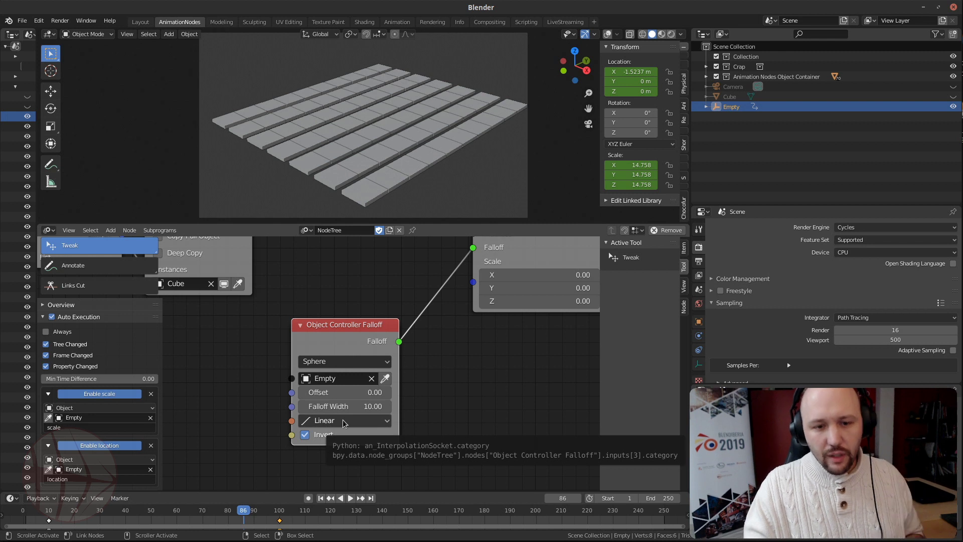
pyautogui.click(342, 420)
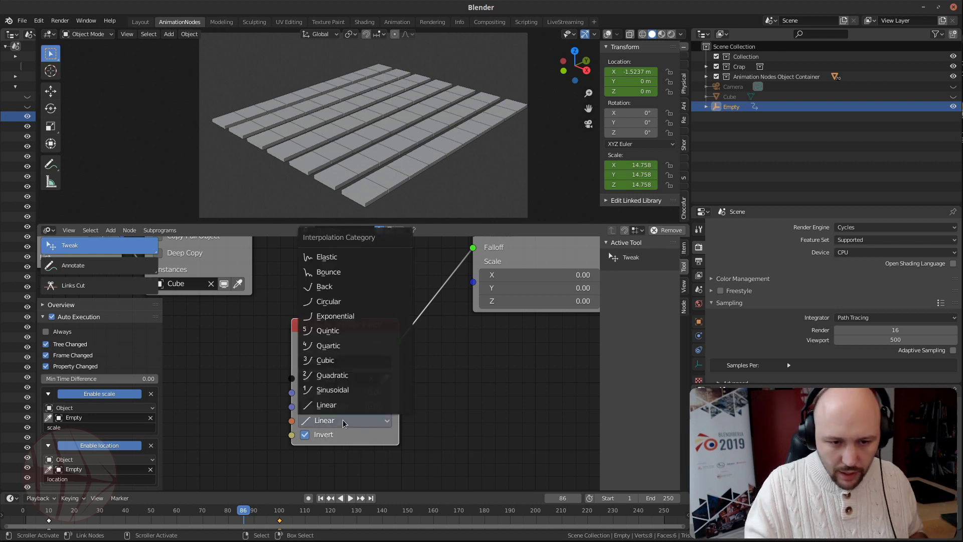
pyautogui.click(336, 256)
pyautogui.hotkey('shift', 'Left')
pyautogui.press('space')
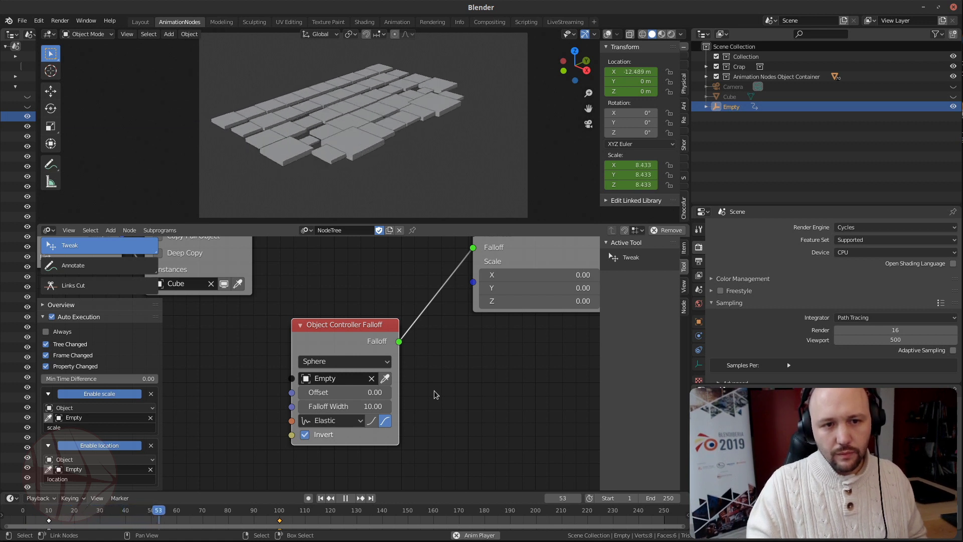
pyautogui.press('space')
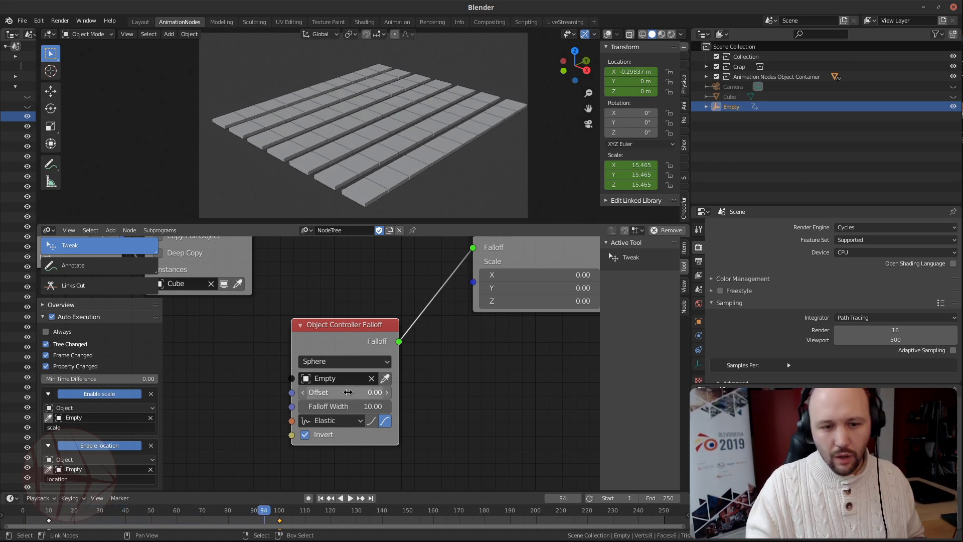
# Try Bounce interpolation on the Object Controller Falloff and play the animation from frame 1
pyautogui.click(335, 421)
pyautogui.click(333, 274)
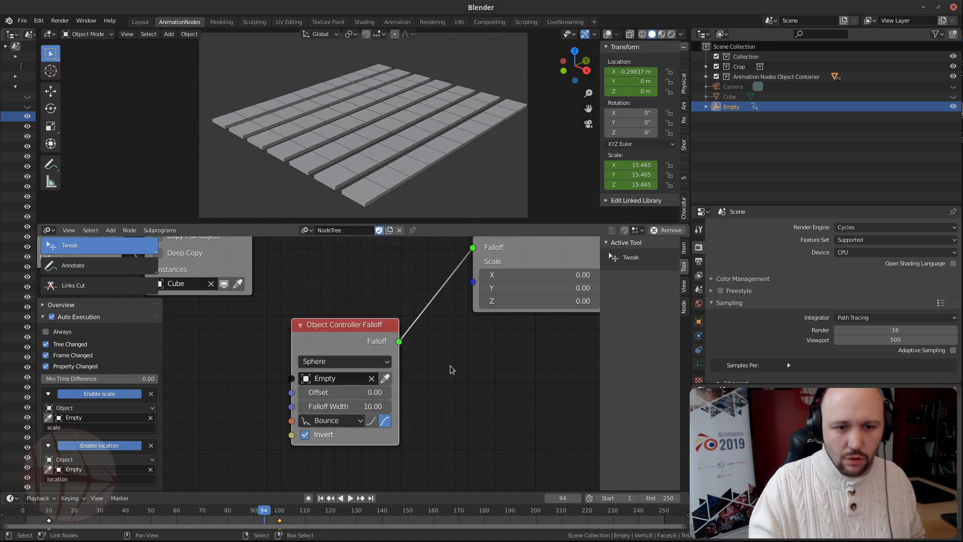
pyautogui.hotkey('shift', 'Left')
pyautogui.press('space')
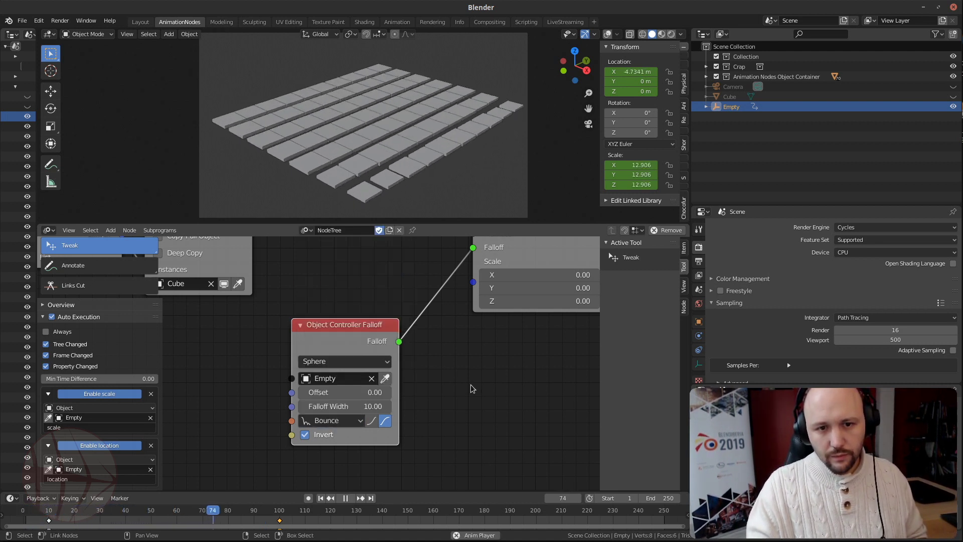
pyautogui.press('space')
# Set the Object Controller Falloff's interpolation to Back, play from frame 1, and scrub back to frame 78 to inspect the cubes up close
pyautogui.click(335, 422)
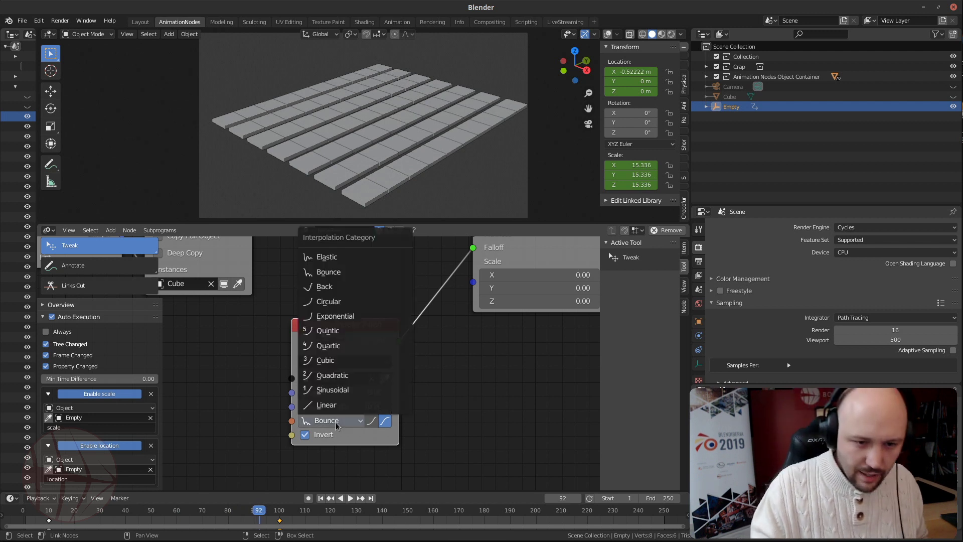
pyautogui.click(325, 286)
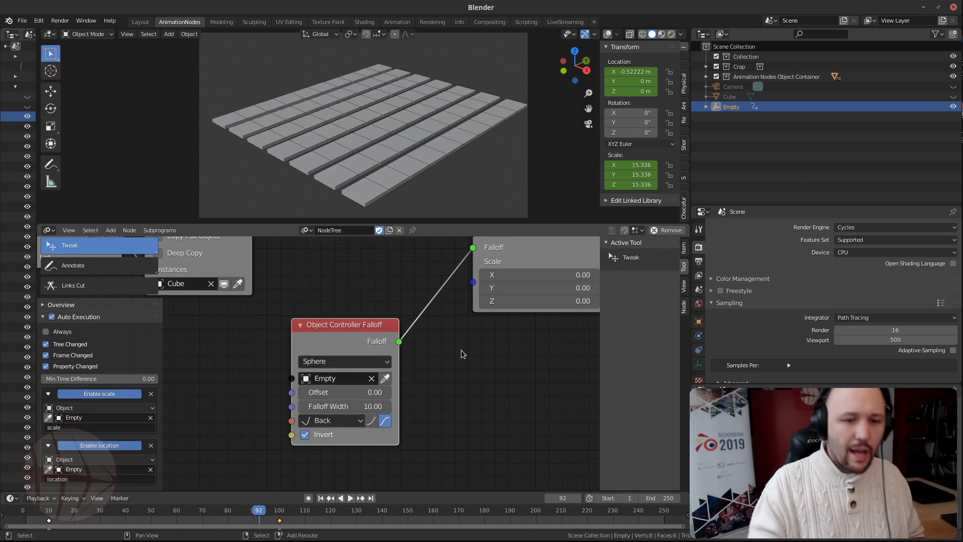
pyautogui.hotkey('shift', 'Left')
pyautogui.press('space')
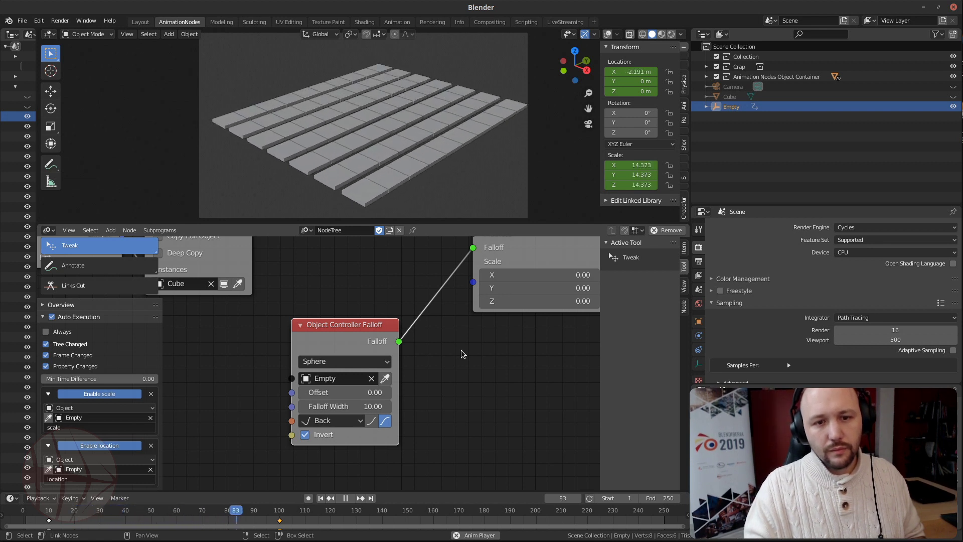
pyautogui.press('space')
pyautogui.scroll(1, 392, 100)
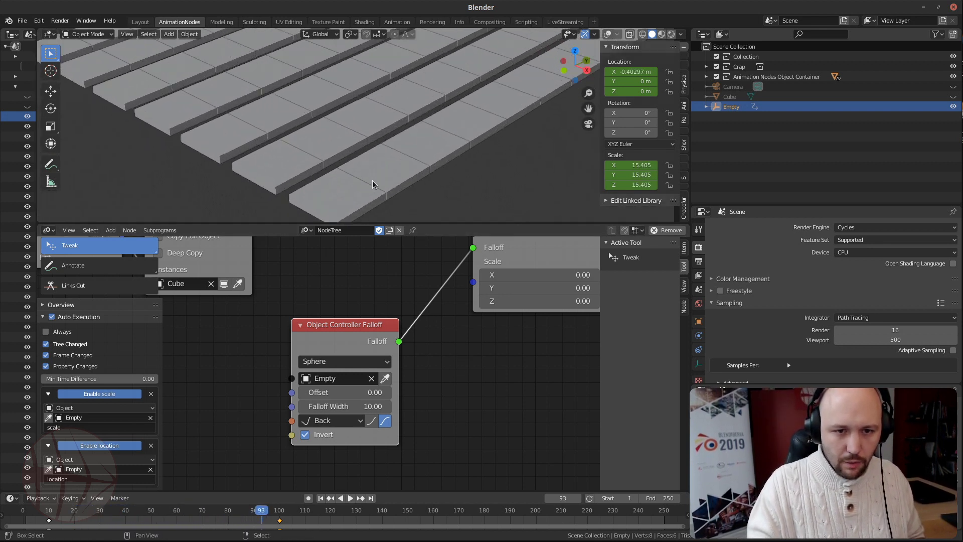
pyautogui.keyDown('shift'); pyautogui.moveTo(372, 181); pyautogui.dragTo(371, 131, button='middle'); pyautogui.keyUp('shift')
pyautogui.moveTo(260, 510); pyautogui.dragTo(223, 514)
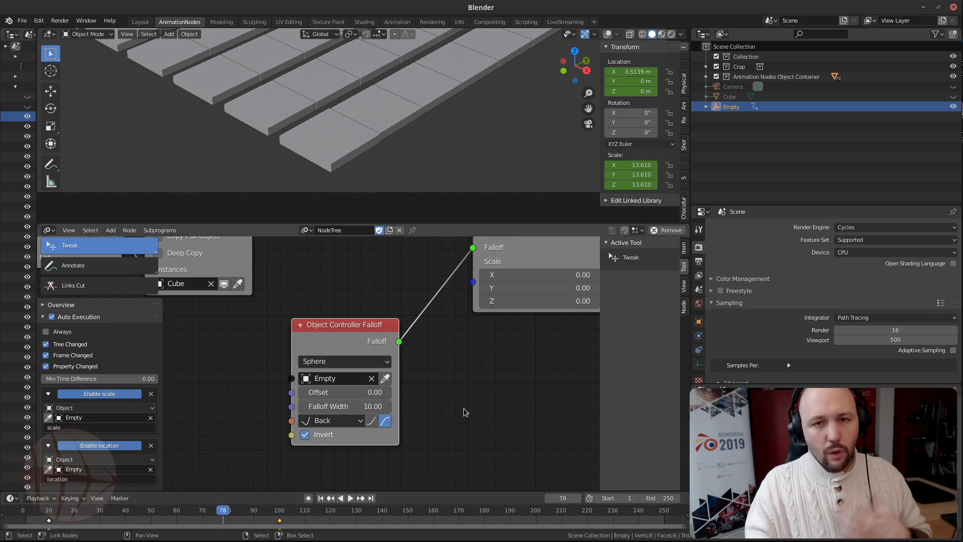
# Add a From Curve interpolation node and connect its Interpolation output to the Object Controller Falloff's interpolation input
pyautogui.moveTo(244, 385); pyautogui.dragTo(374, 328, button='middle')
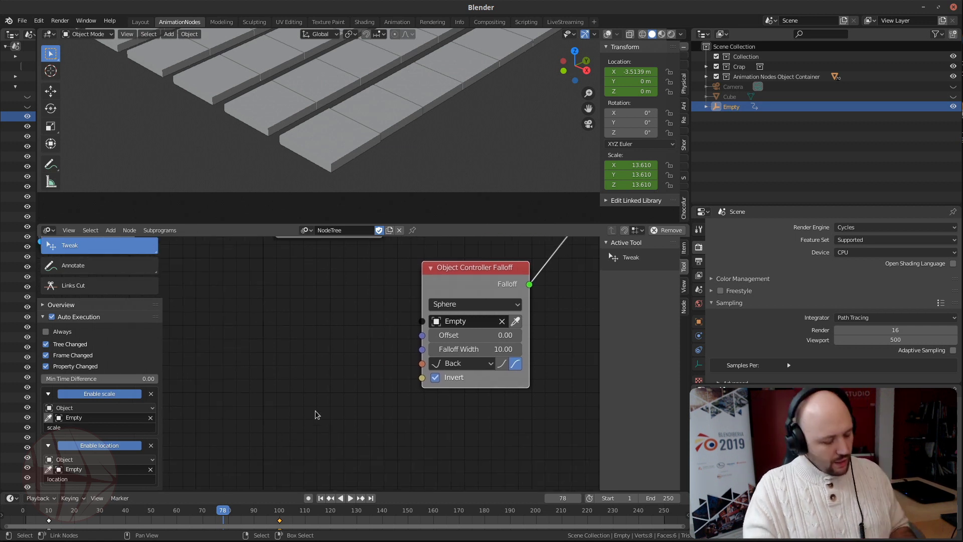
pyautogui.hotkey('shift', 'a')
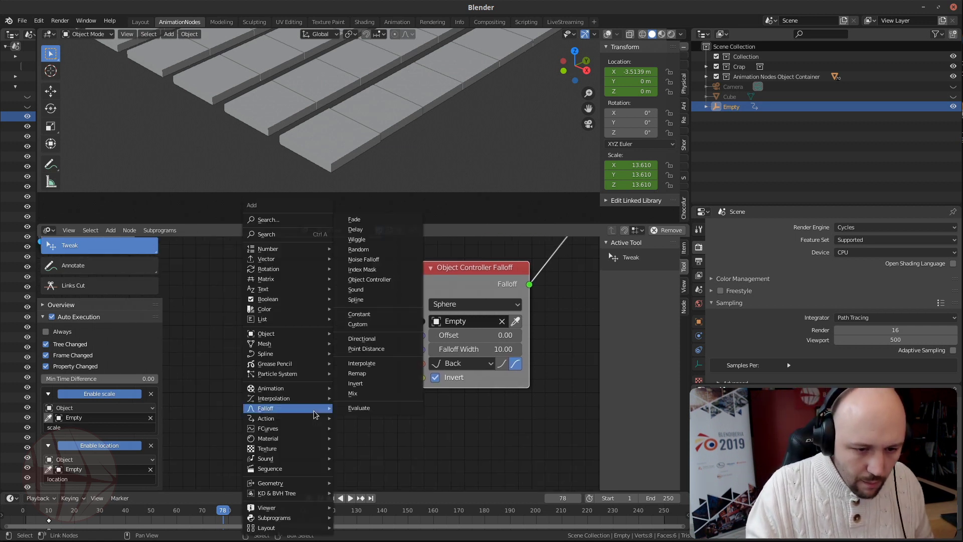
pyautogui.moveTo(287, 405)
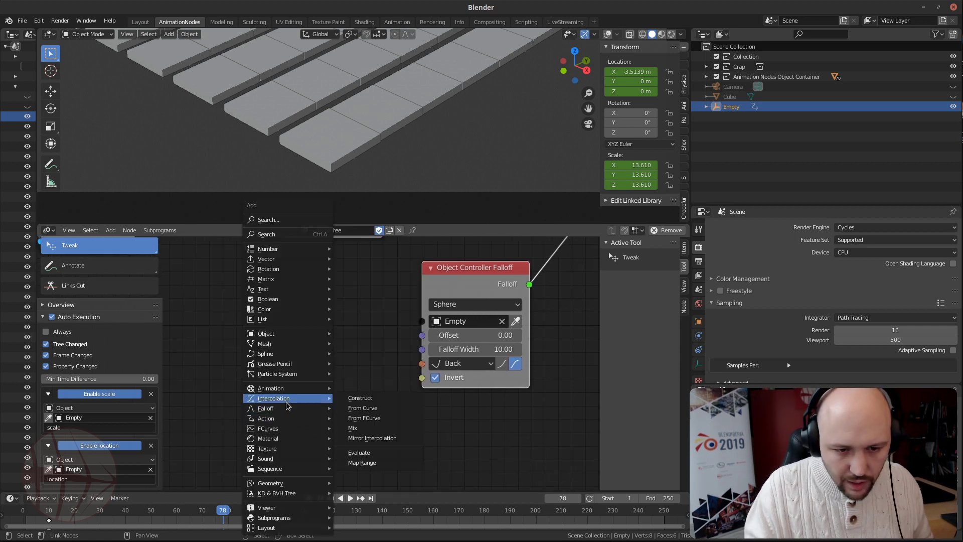
pyautogui.click(380, 408)
pyautogui.click(280, 344)
pyautogui.moveTo(281, 344); pyautogui.dragTo(311, 307, button='middle')
pyautogui.moveTo(300, 274); pyautogui.dragTo(272, 278)
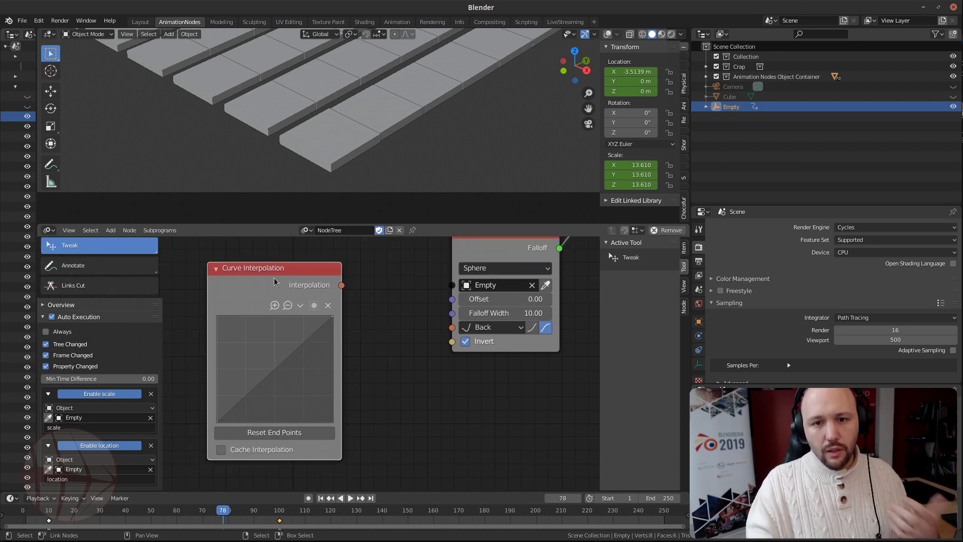
pyautogui.moveTo(341, 285); pyautogui.dragTo(462, 329)
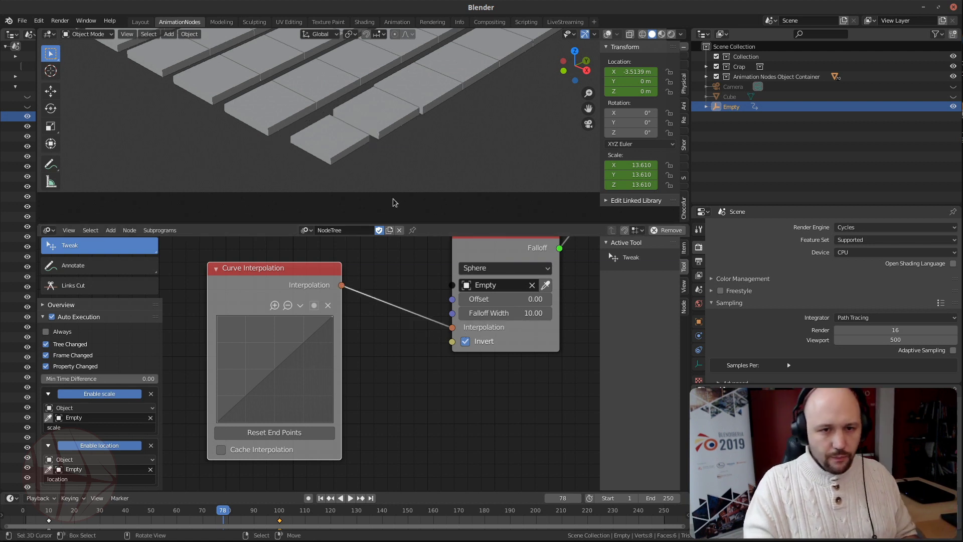
# Shape the Curve Interpolation graph into a low first peak and a taller second peak with a deep dip between them
pyautogui.scroll(-2, 392, 198)
pyautogui.moveTo(305, 344); pyautogui.dragTo(273, 413)
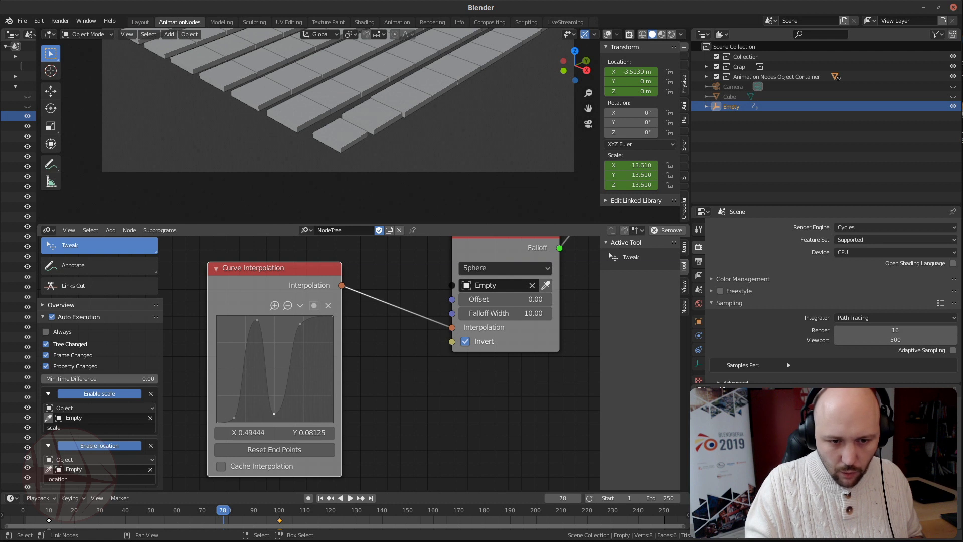
pyautogui.scroll(-1, 281, 327)
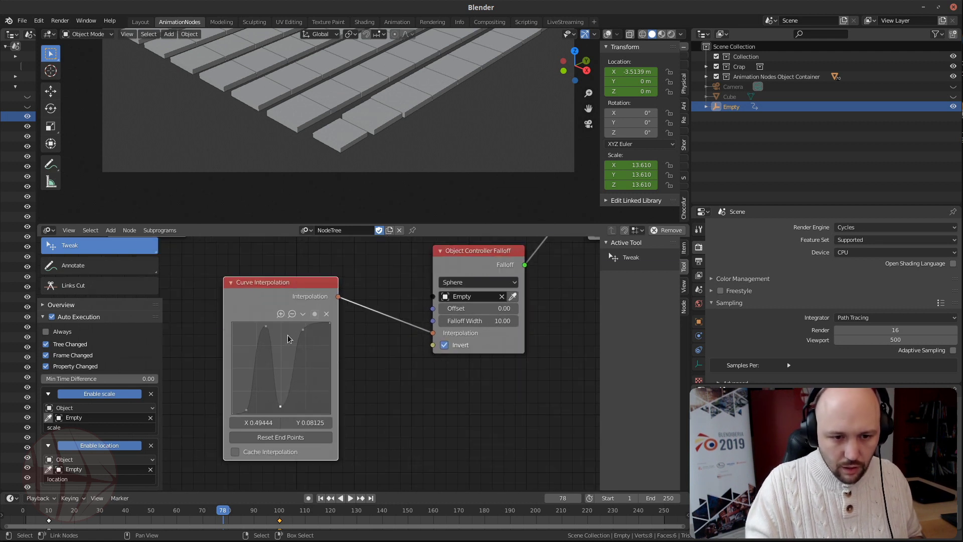
pyautogui.moveTo(281, 360)
pyautogui.mouseDown()
pyautogui.moveTo(282, 402)
pyautogui.moveTo(303, 326)
pyautogui.moveTo(288, 364)
pyautogui.mouseUp()
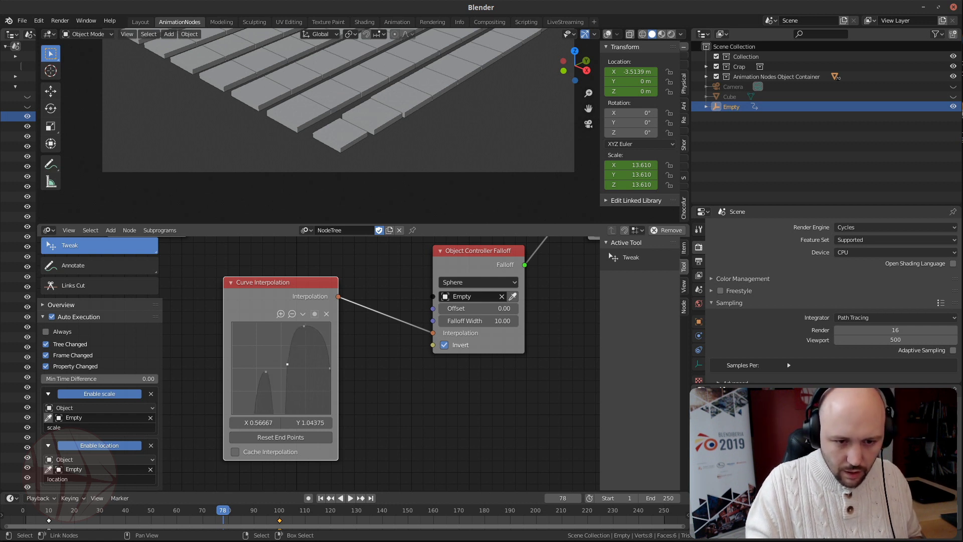
pyautogui.click(326, 313)
# Play the animation from frame 1 with the custom curve and scrub to frame 72 to examine the cube scaling
pyautogui.scroll(-5, 404, 102)
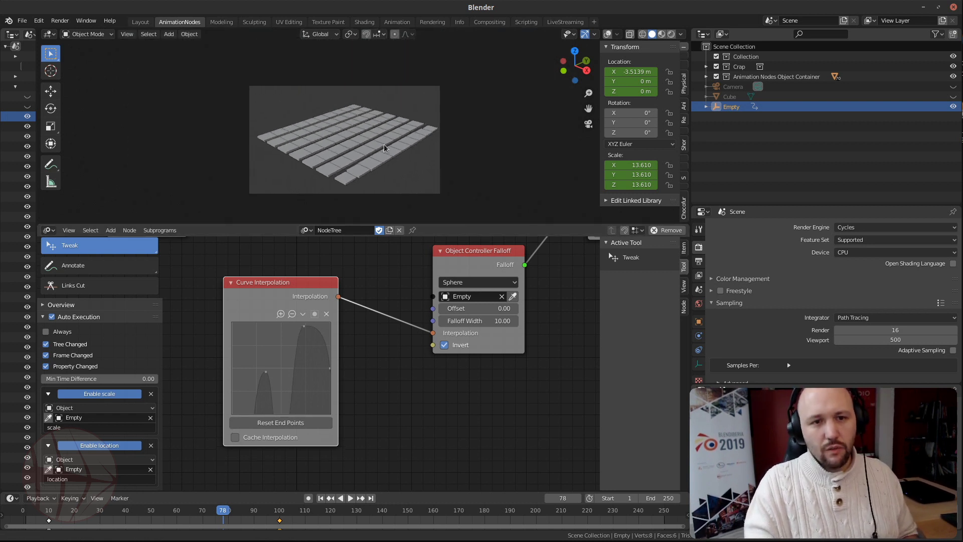
pyautogui.scroll(2, 383, 145)
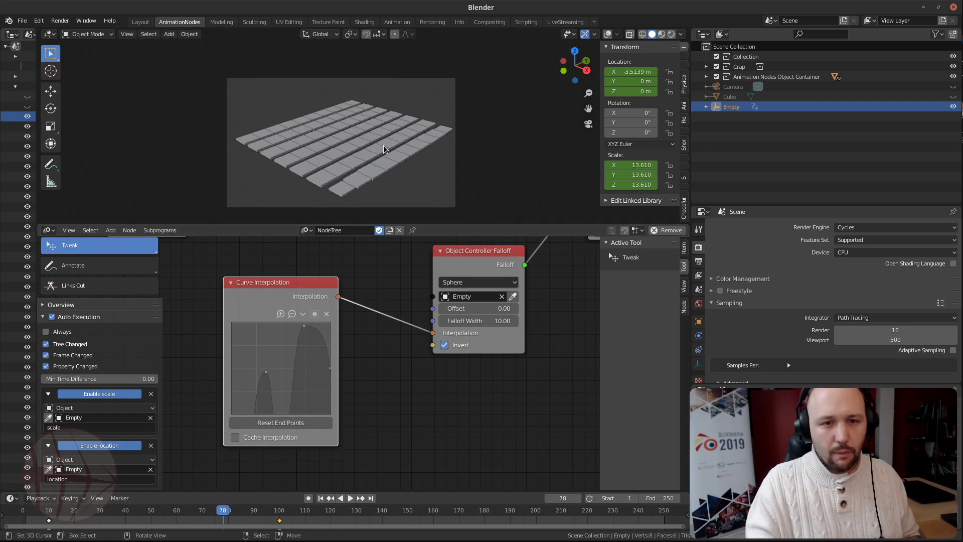
pyautogui.keyDown('shift'); pyautogui.moveTo(382, 145); pyautogui.dragTo(380, 135, button='middle'); pyautogui.keyUp('shift')
pyautogui.hotkey('shift', 'Left')
pyautogui.press('space')
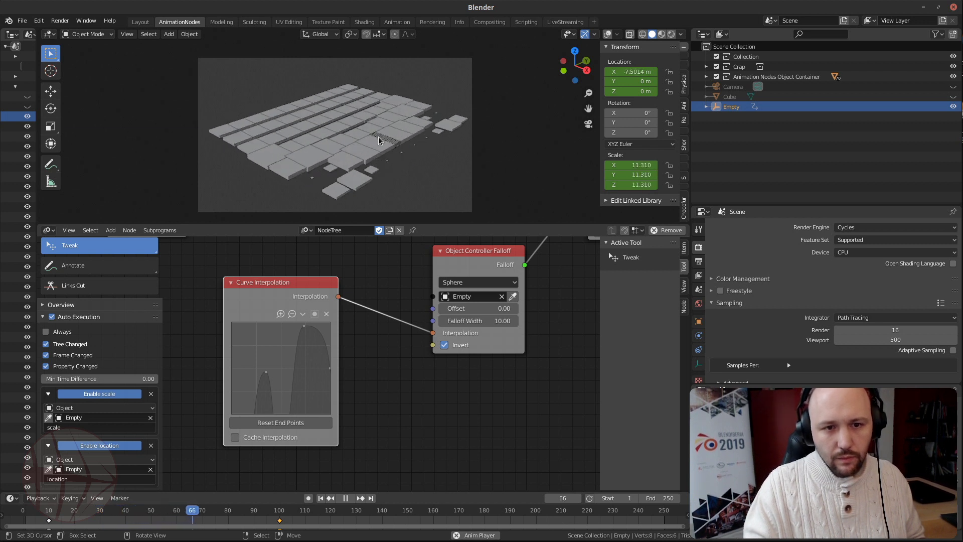
pyautogui.press('space')
pyautogui.scroll(1, 320, 366)
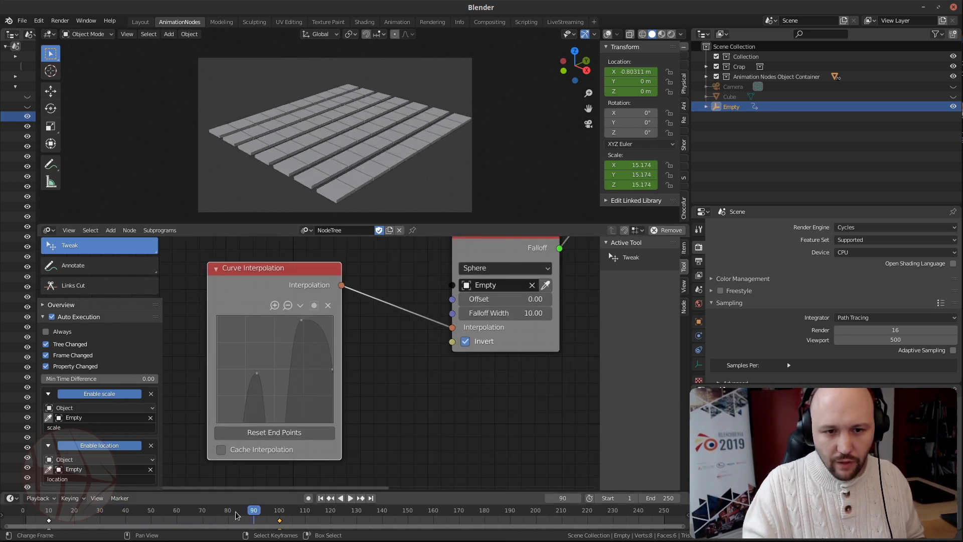
pyautogui.moveTo(168, 513); pyautogui.dragTo(207, 511)
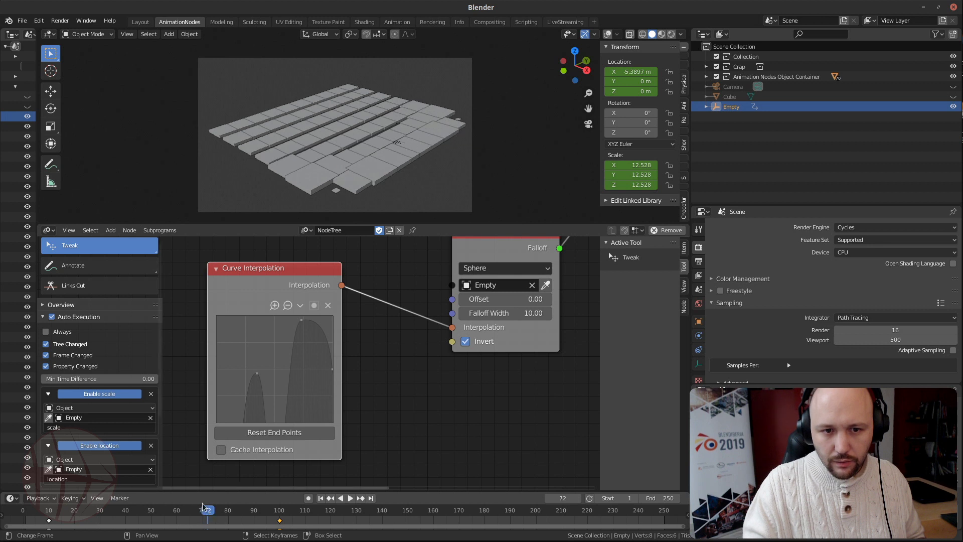
# Lower the curve's second peak to X 0.75, Y 1.06875, check frame 76, and widen the Curve Interpolation node
pyautogui.moveTo(300, 318); pyautogui.dragTo(303, 362)
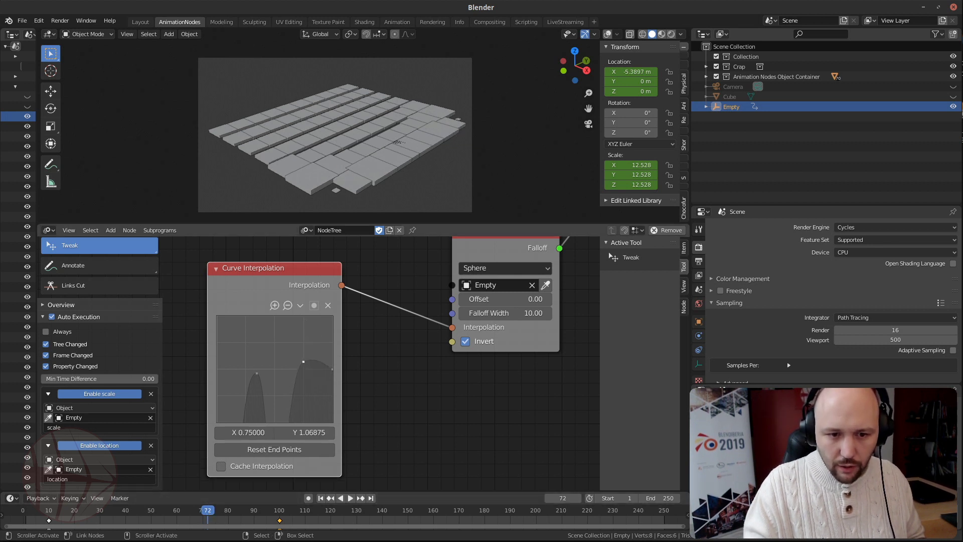
pyautogui.click(218, 513)
pyautogui.moveTo(305, 391); pyautogui.dragTo(387, 354, button='middle')
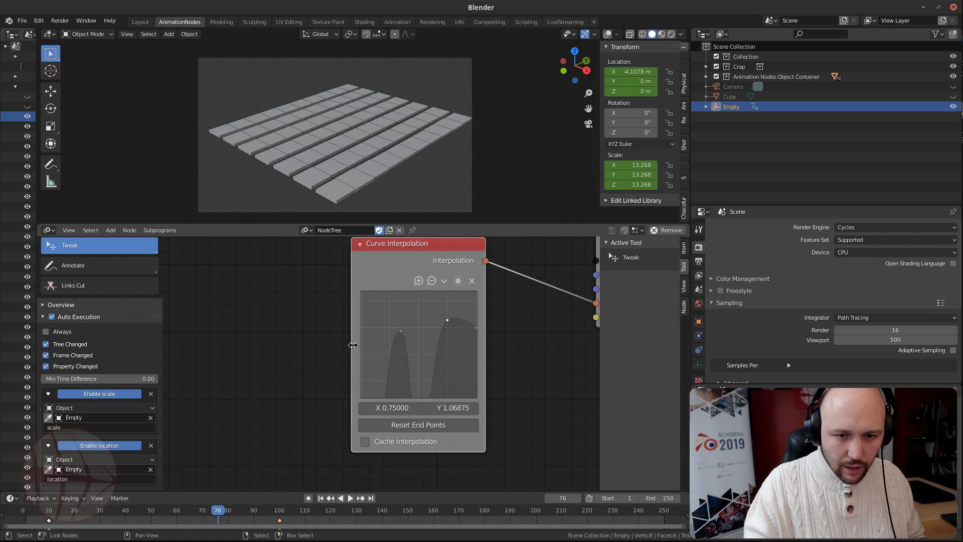
pyautogui.moveTo(353, 345); pyautogui.dragTo(114, 345)
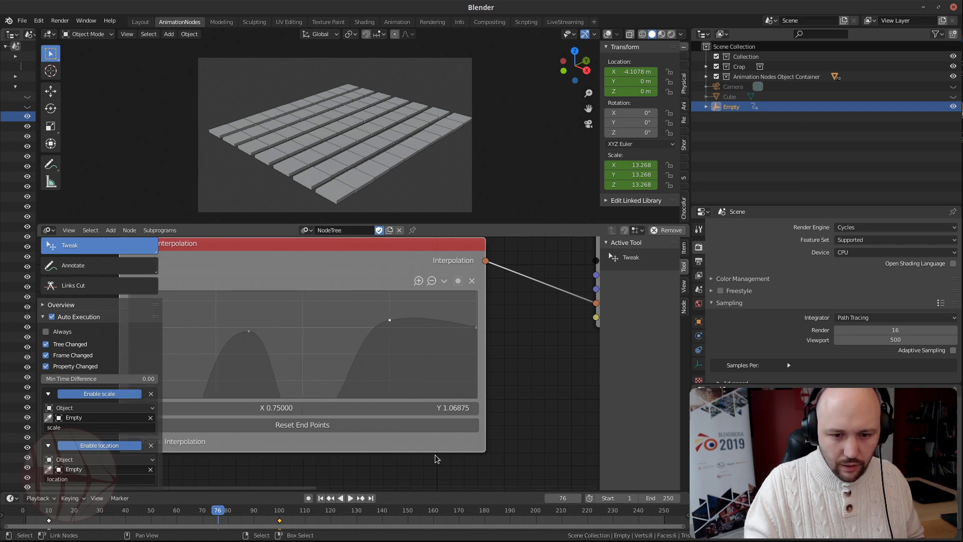
pyautogui.scroll(-3, 437, 303)
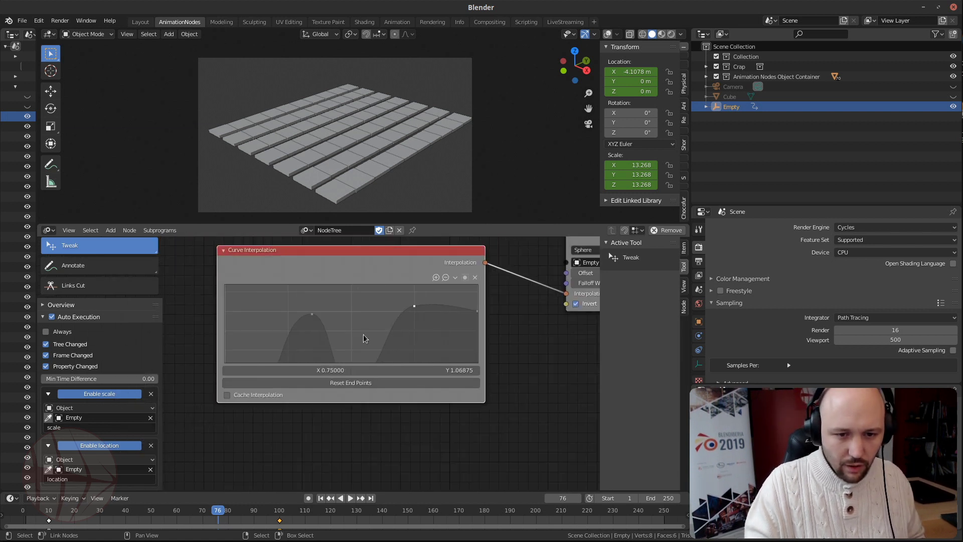
# Reshape the curve into one tall peak with a low tail, set the end point's Y to 0, and play from frame 1
pyautogui.moveTo(363, 334); pyautogui.dragTo(401, 338)
pyautogui.moveTo(414, 293); pyautogui.dragTo(438, 360)
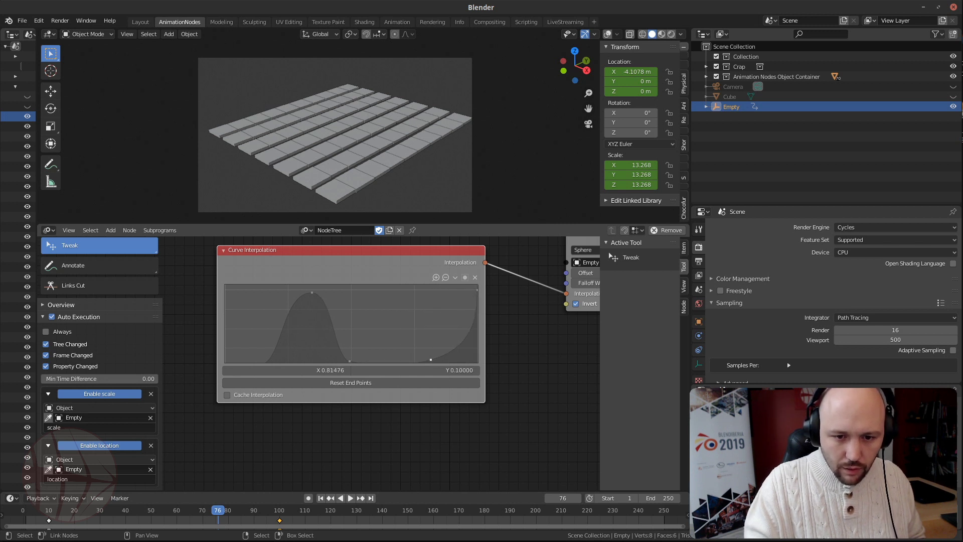
pyautogui.moveTo(476, 292); pyautogui.dragTo(474, 358)
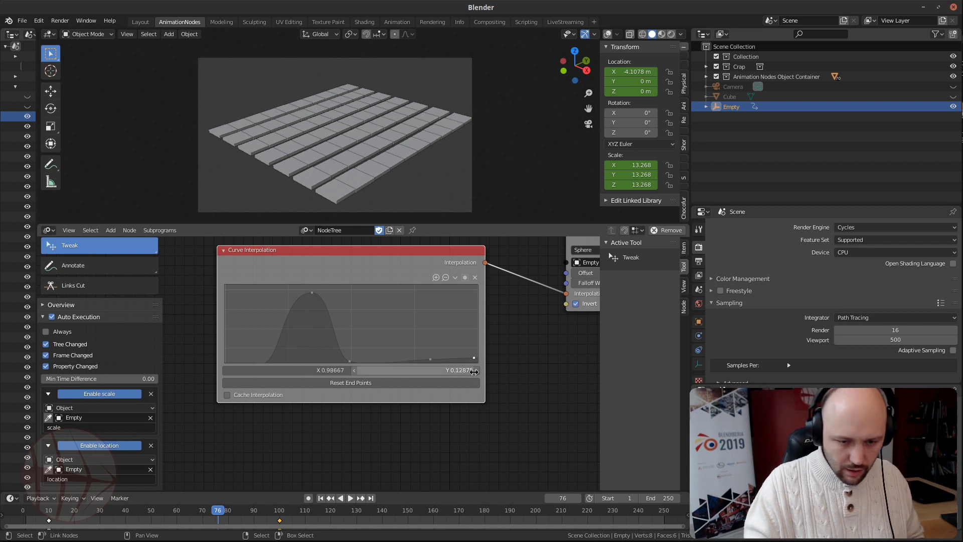
pyautogui.doubleClick(474, 372)
pyautogui.write('0')
pyautogui.press('Return')
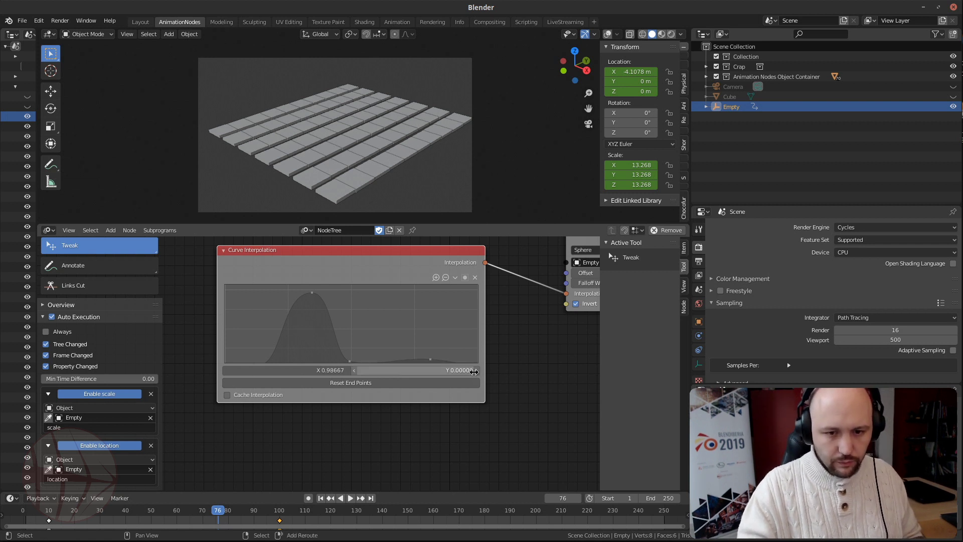
pyautogui.hotkey('shift', 'Left')
pyautogui.press('space')
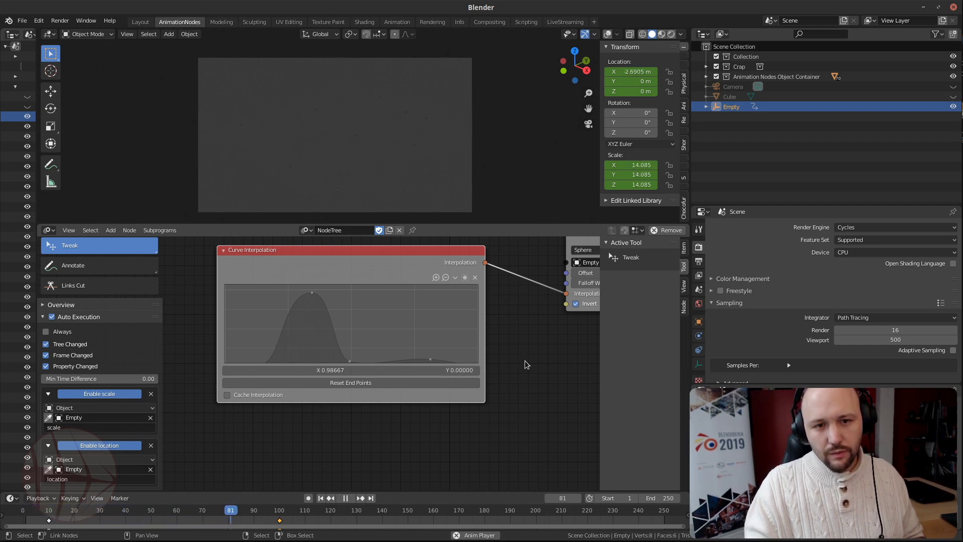
pyautogui.press('space')
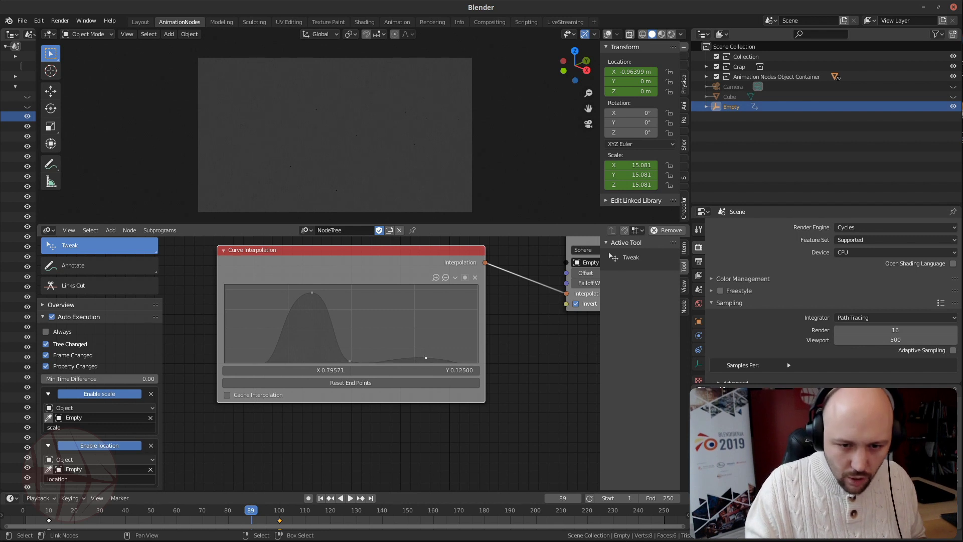
# Raise the curve's tail point to about X 0.73, Y 0.35 and replay the animation from frame 1
pyautogui.moveTo(425, 351); pyautogui.dragTo(405, 332)
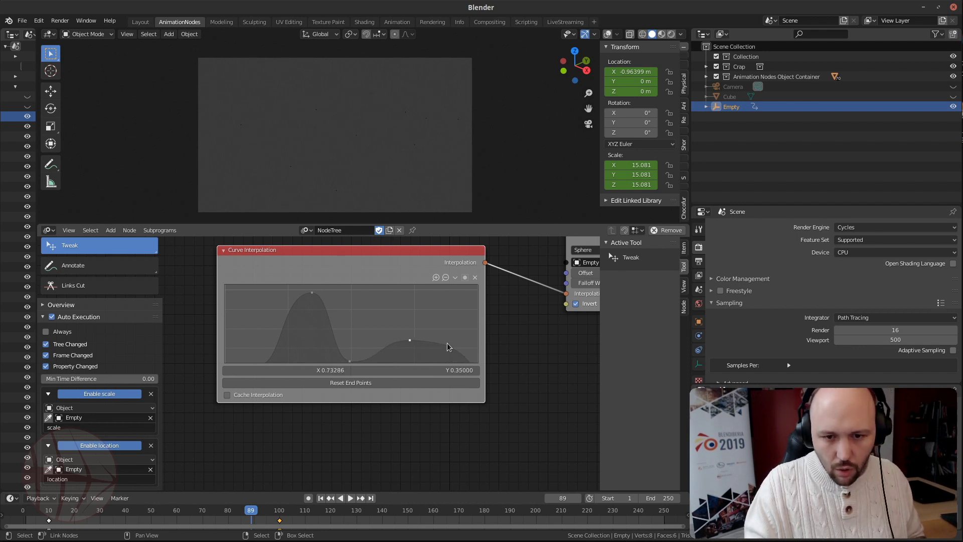
pyautogui.hotkey('shift', 'Left')
pyautogui.press('space')
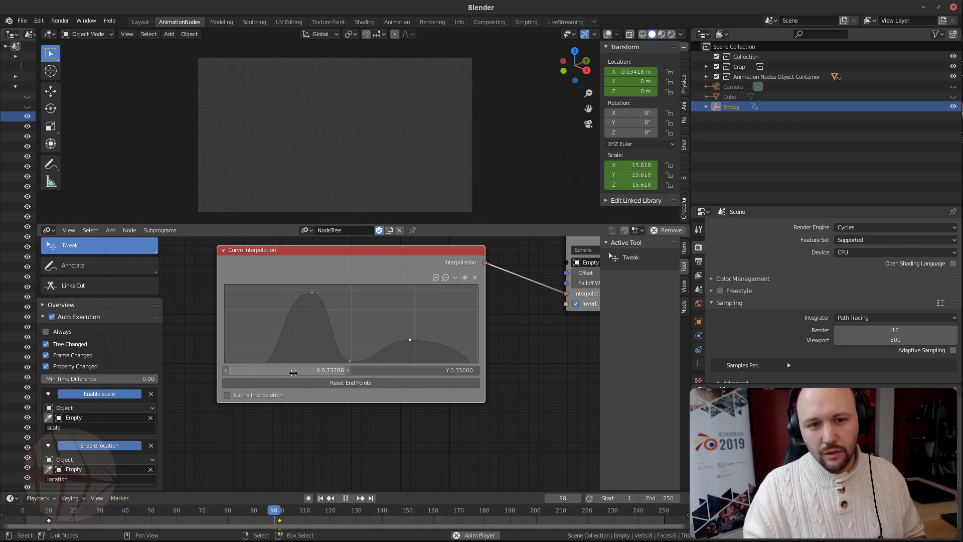
pyautogui.press('space')
# Try adjusting the curve's tail, place its end point at X 1, Y 0, and play the animation from frame 1
pyautogui.moveTo(458, 352)
pyautogui.mouseDown()
pyautogui.moveTo(459, 323)
pyautogui.moveTo(457, 339)
pyautogui.mouseUp()
pyautogui.press('space')
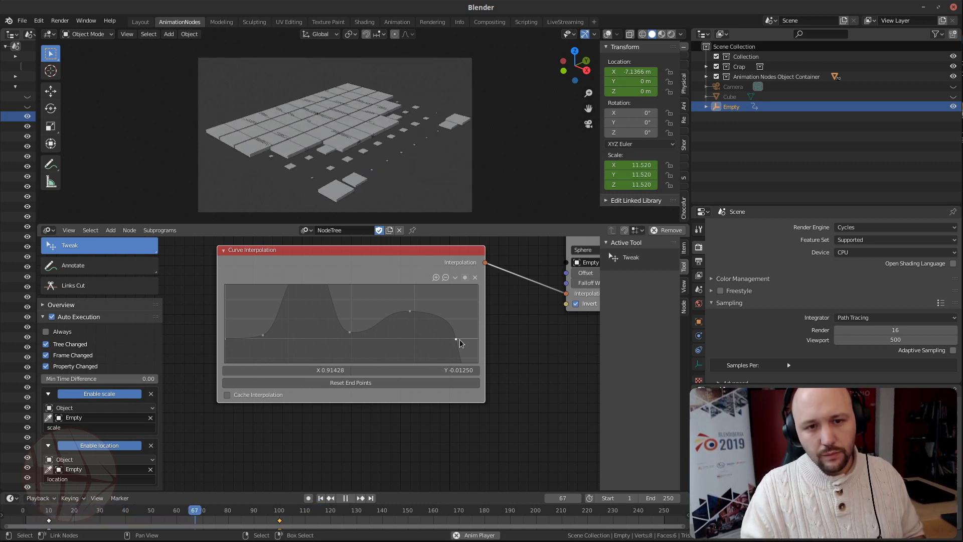
pyautogui.press('space')
pyautogui.moveTo(456, 339); pyautogui.dragTo(448, 329)
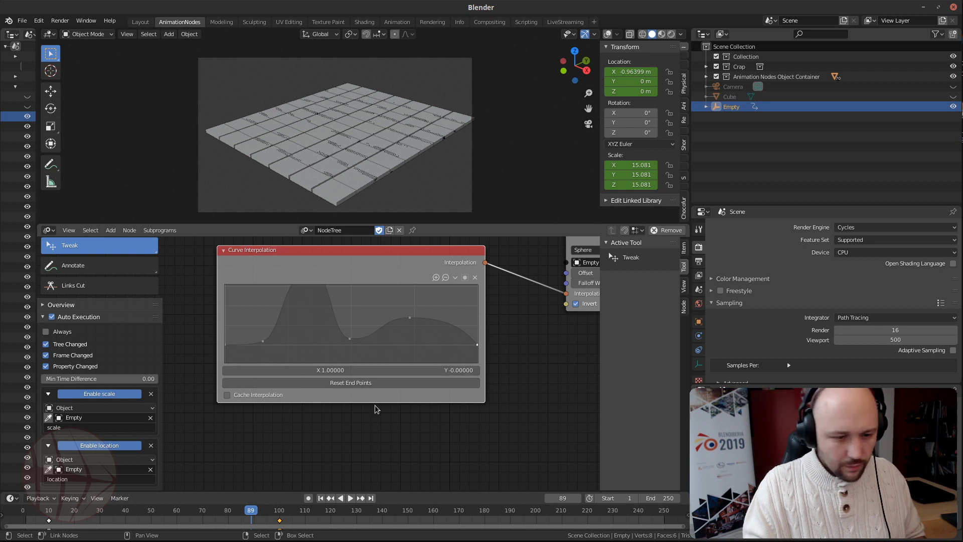
pyautogui.hotkey('shift', 'Left')
pyautogui.press('space')
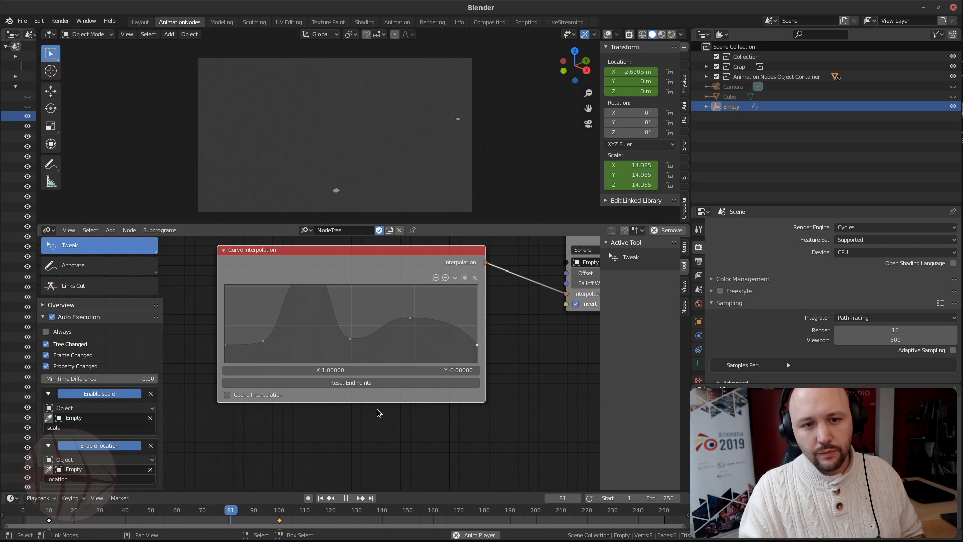
pyautogui.press('space')
# Delete the Curve Interpolation node from the node tree
pyautogui.moveTo(469, 308); pyautogui.dragTo(257, 340, button='middle')
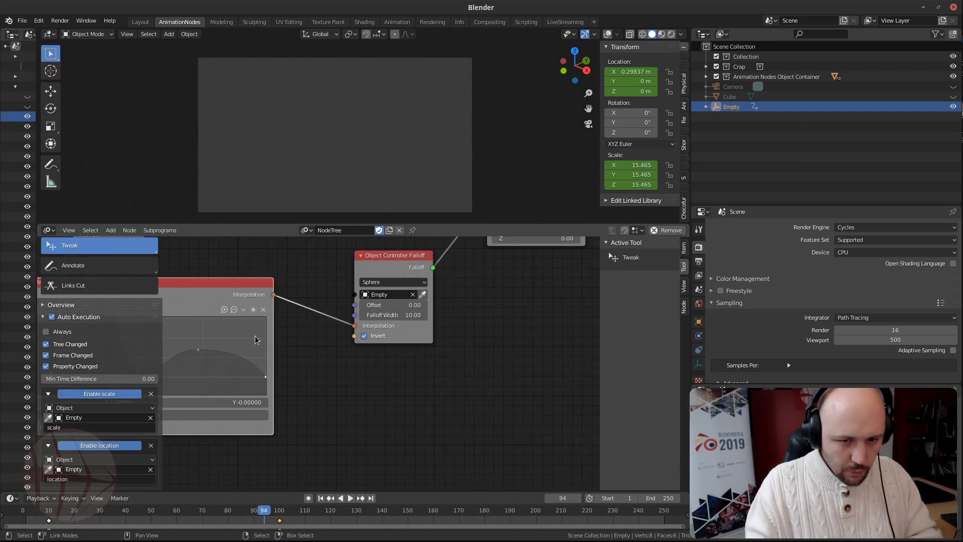
pyautogui.press('x')
pyautogui.moveTo(373, 358); pyautogui.dragTo(424, 366, button='middle')
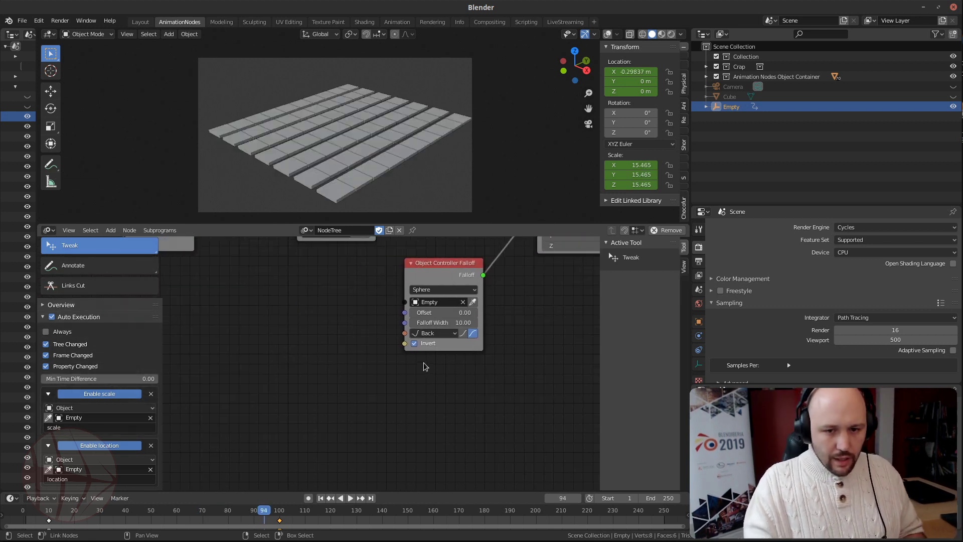
# Set the Object Controller Falloff's interpolation to Exponential and play the animation from frame 1
pyautogui.click(436, 333)
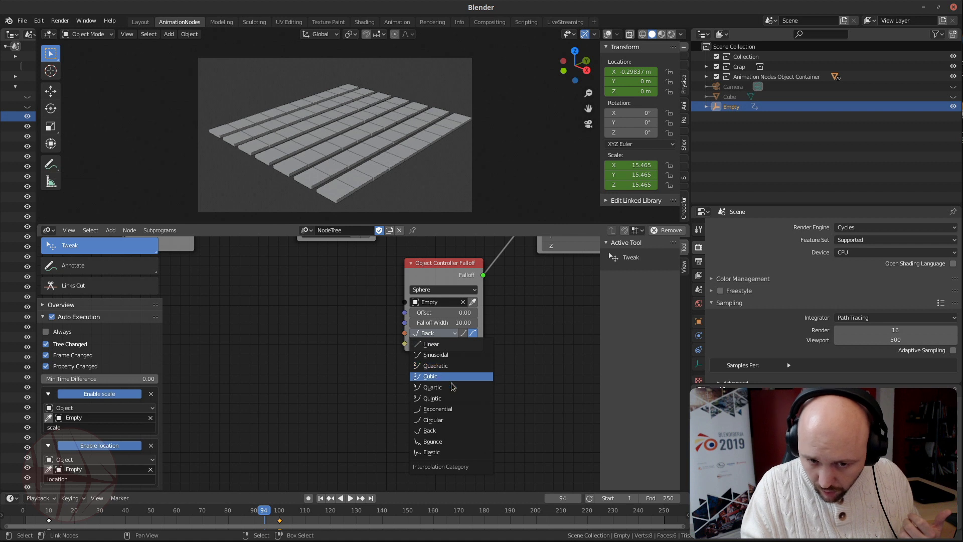
pyautogui.click(453, 412)
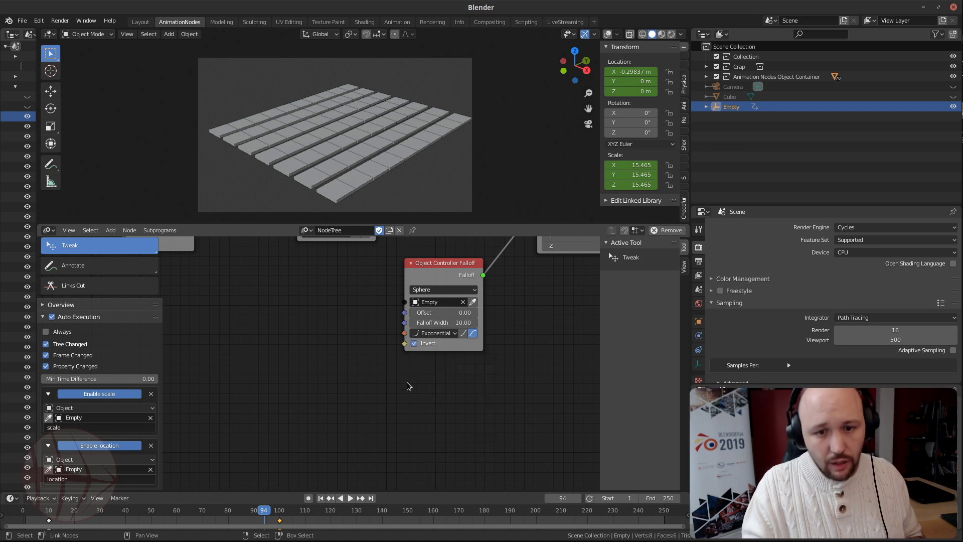
pyautogui.moveTo(392, 356); pyautogui.dragTo(340, 398, button='middle')
pyautogui.hotkey('shift', 'Left')
pyautogui.press('space')
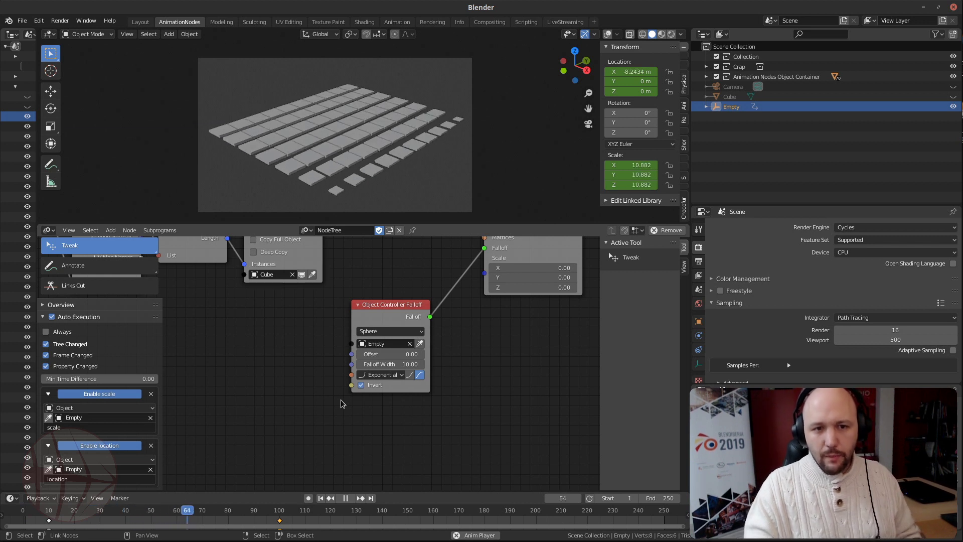
pyautogui.press('space')
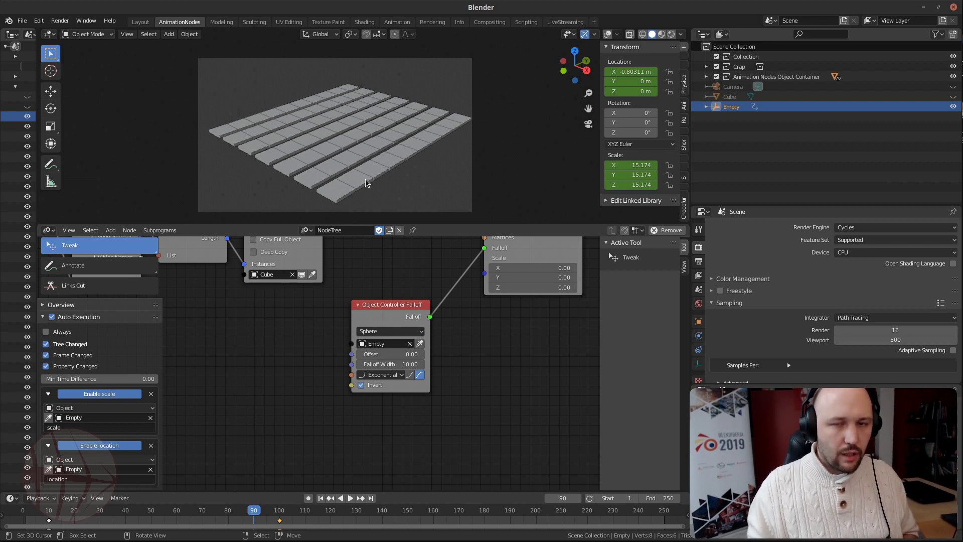
# Move the Object Matrix Output node farther from the Offset Matrix node to make room between them
pyautogui.scroll(-2, 502, 344)
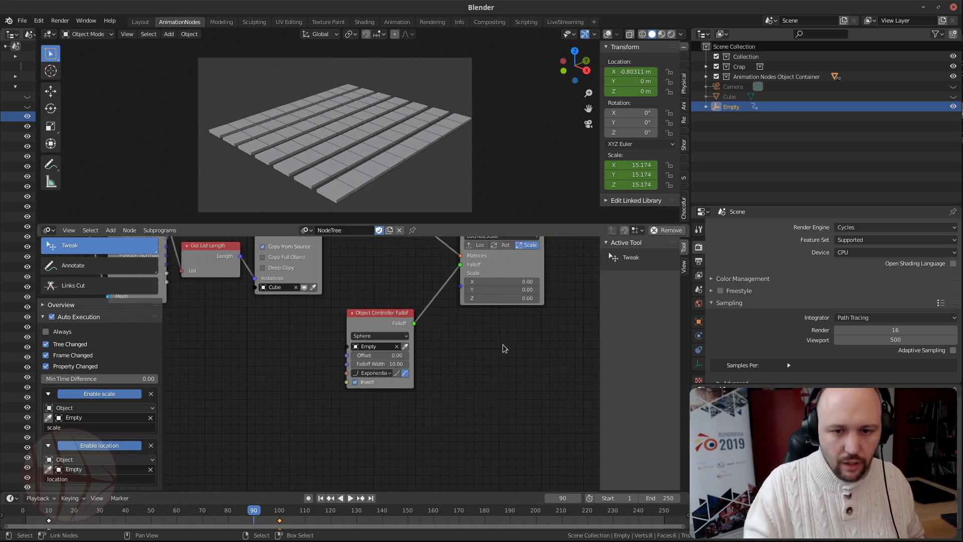
pyautogui.moveTo(503, 344); pyautogui.dragTo(260, 409, button='middle')
pyautogui.moveTo(353, 283); pyautogui.dragTo(439, 278)
pyautogui.moveTo(358, 343); pyautogui.dragTo(405, 341, button='middle')
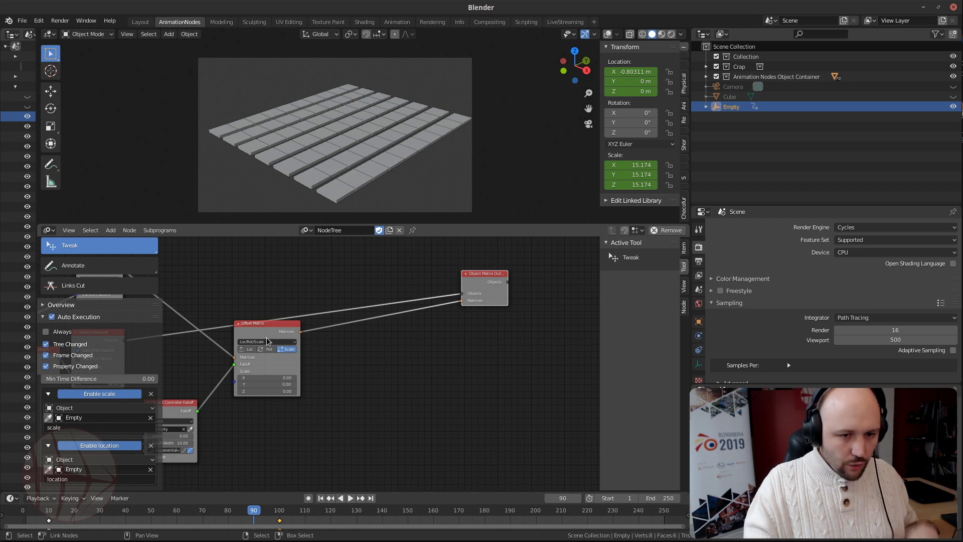
# Add a second Offset Matrices node and wire its matrices between the first Offset Matrix node and the Object Matrix Output node
pyautogui.moveTo(274, 334); pyautogui.dragTo(276, 351)
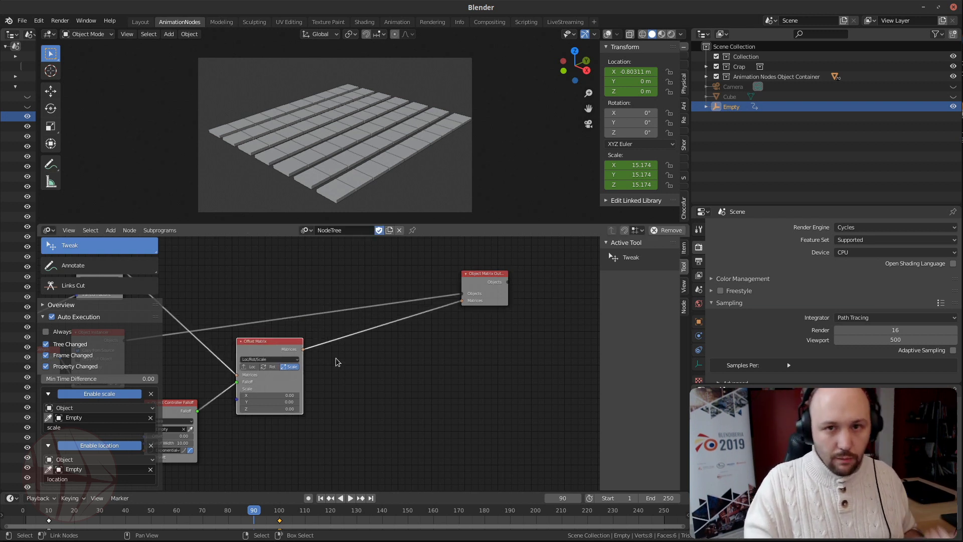
pyautogui.hotkey('ctrl', 'a')
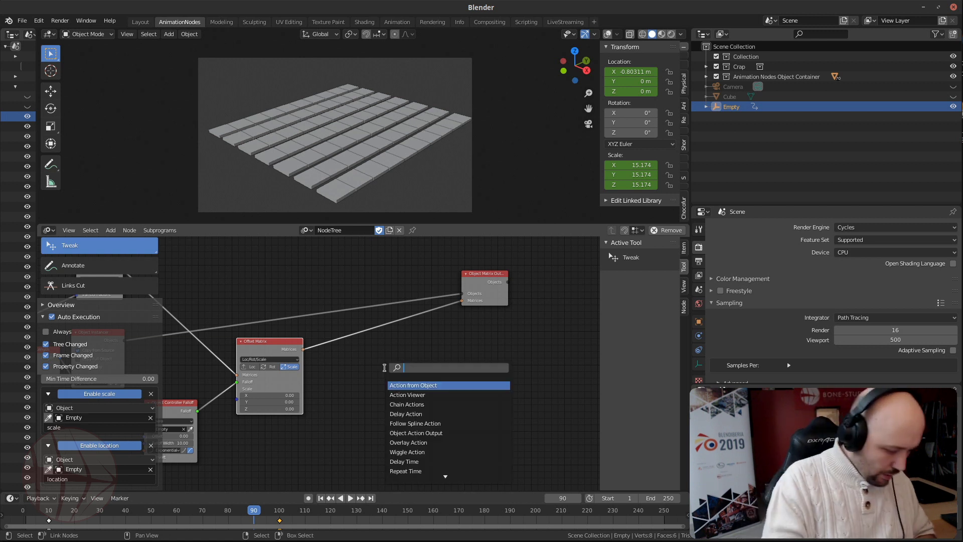
pyautogui.write('offset')
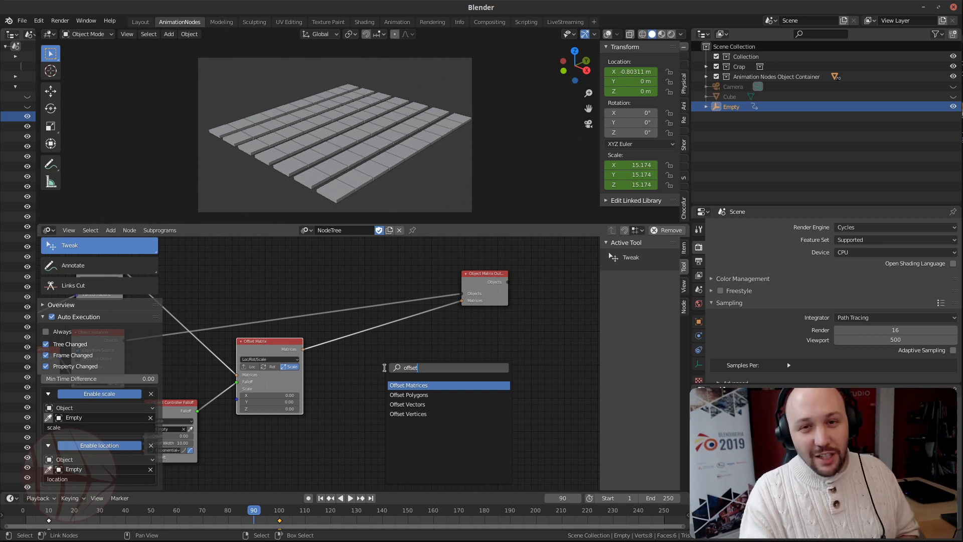
pyautogui.press('Return')
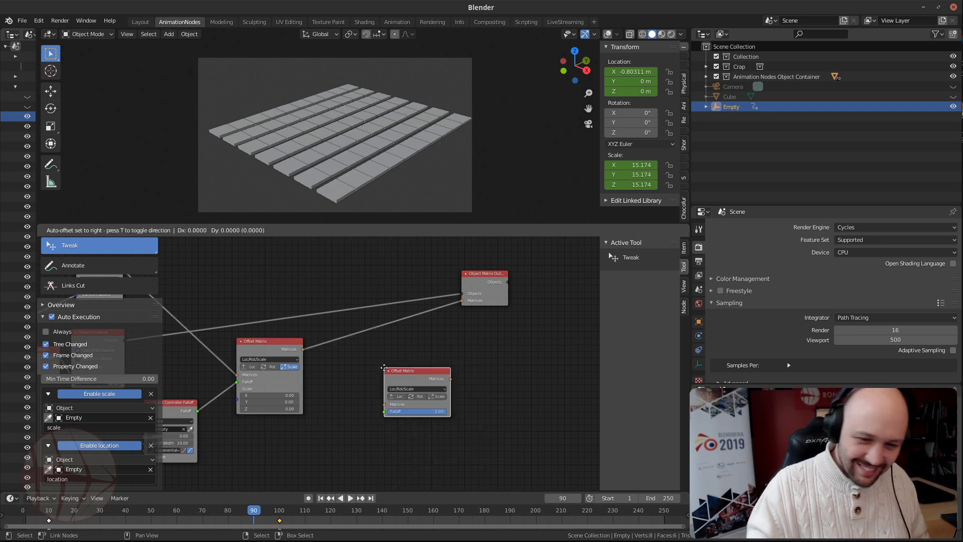
pyautogui.scroll(2, 383, 374)
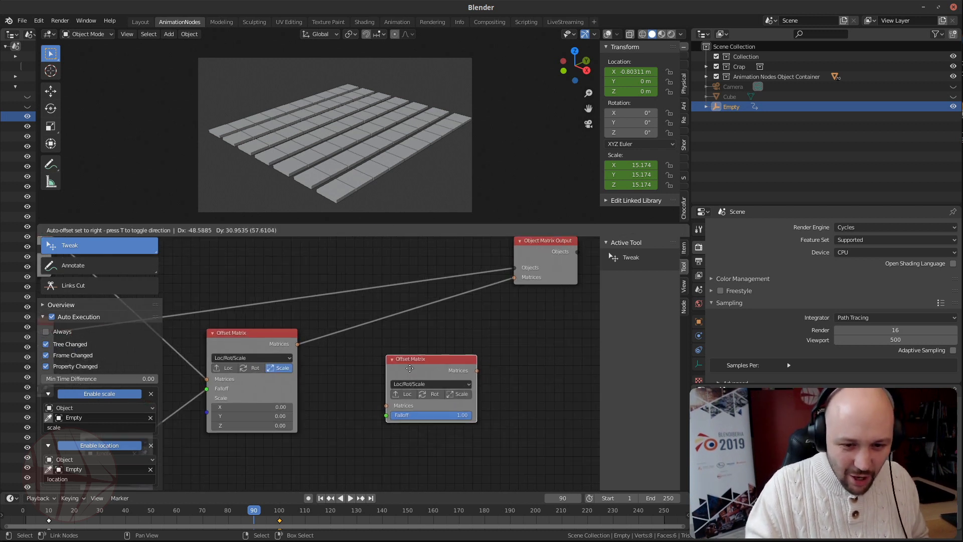
pyautogui.click(382, 353)
pyautogui.moveTo(298, 344); pyautogui.dragTo(379, 400)
pyautogui.moveTo(473, 364); pyautogui.dragTo(515, 278)
pyautogui.moveTo(451, 359); pyautogui.dragTo(476, 327)
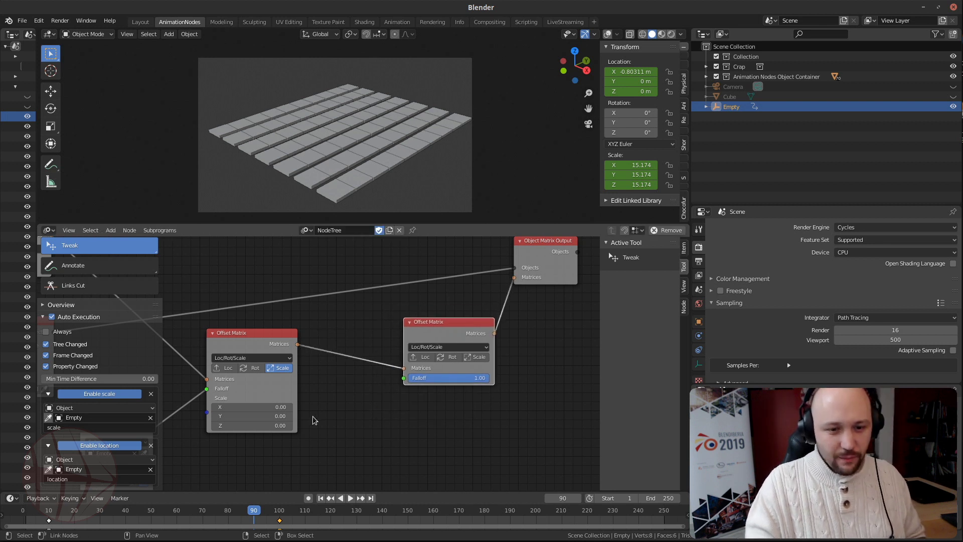
pyautogui.scroll(-2, 312, 417)
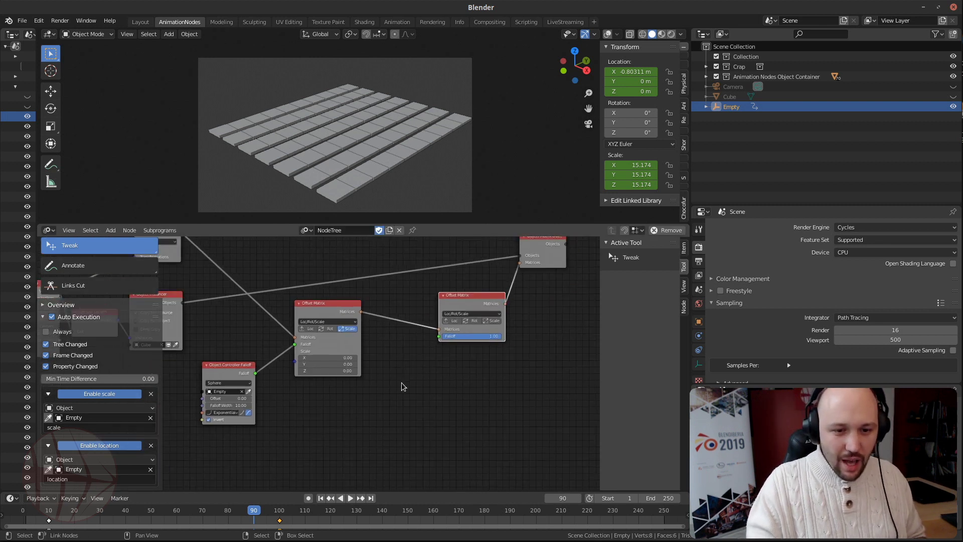
# Show the viewport overlays, add a cube-shaped empty, and scale it to about 3.26
pyautogui.click(607, 33)
pyautogui.moveTo(266, 145); pyautogui.dragTo(324, 146, button='middle')
pyautogui.hotkey('shift', 'a')
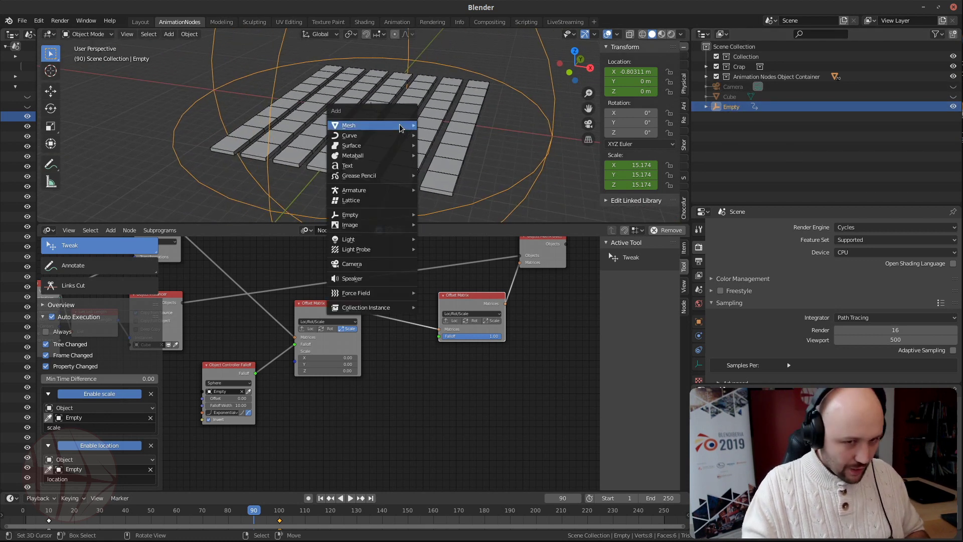
pyautogui.moveTo(384, 215)
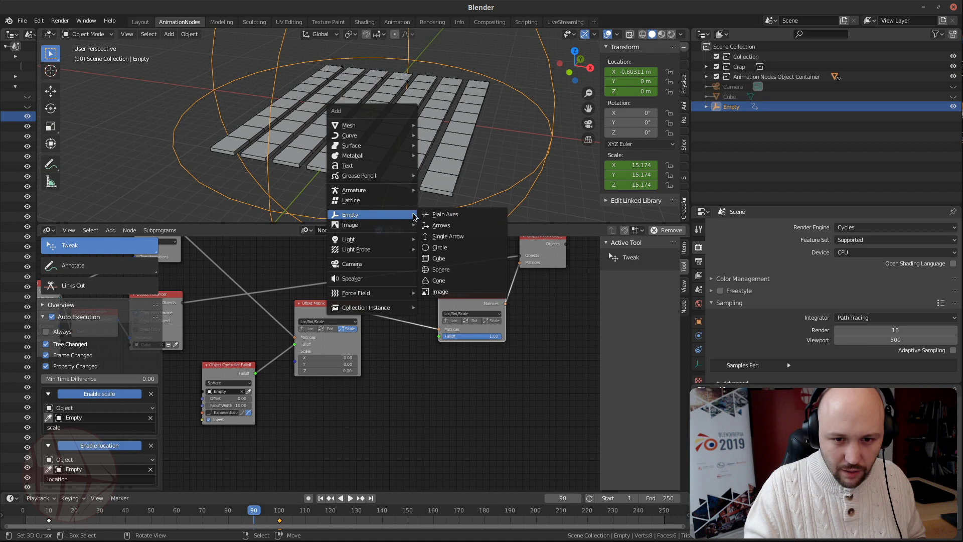
pyautogui.click(456, 258)
pyautogui.scroll(-4, 451, 219)
pyautogui.moveTo(450, 219); pyautogui.dragTo(375, 142, button='middle')
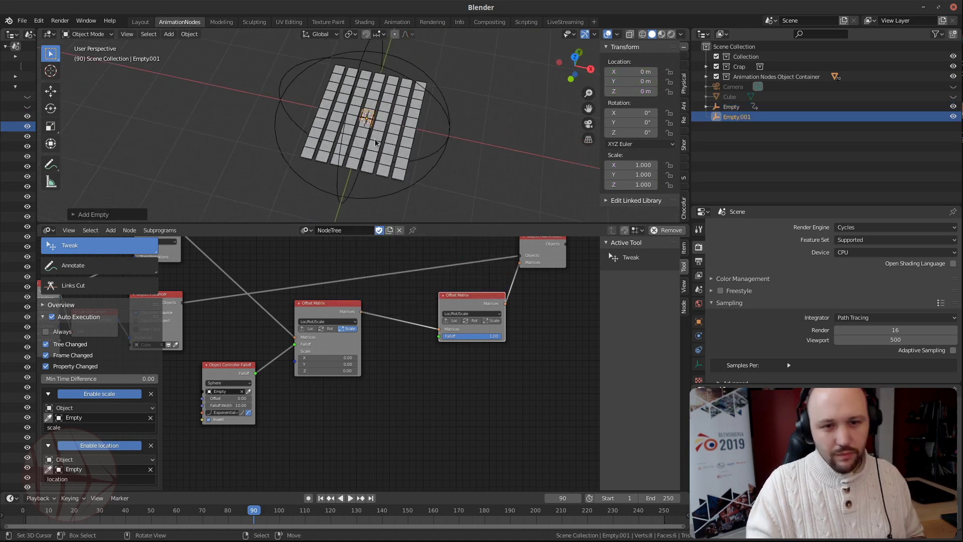
pyautogui.press('s')
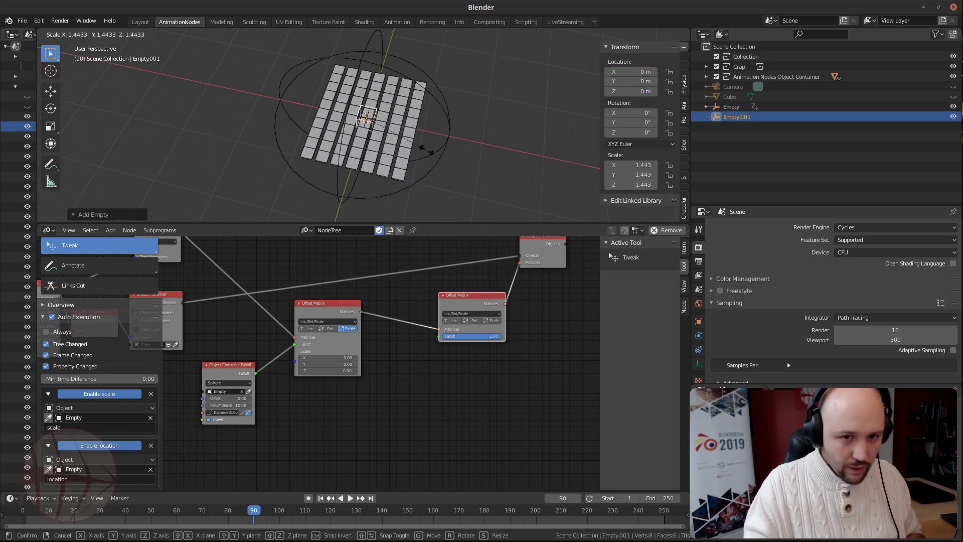
pyautogui.click(389, 135)
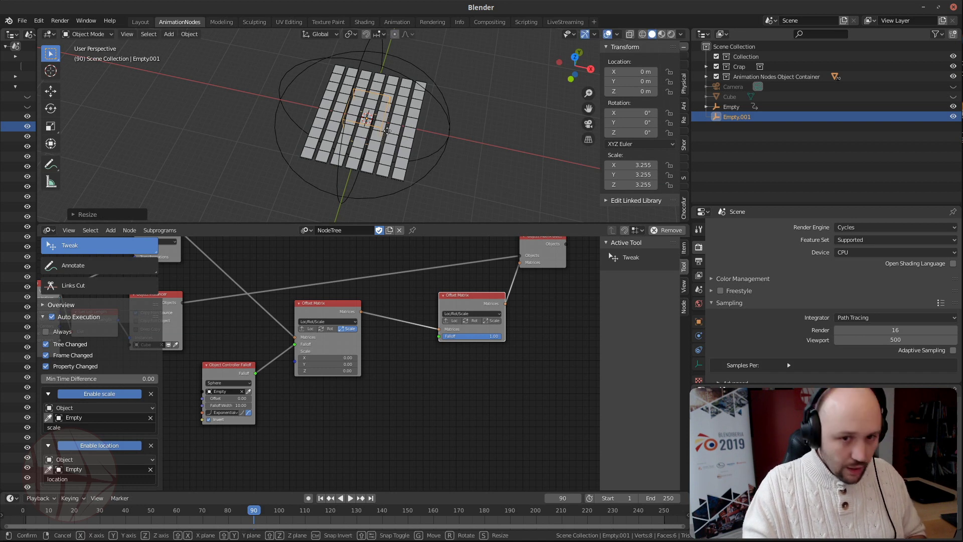
# Move the cube empty in the XY plane to about X 14.3 m, Y 15.1 m, and keyframe its location and scale at frame 90
pyautogui.press('g')
pyautogui.hotkey('shift', 'z')
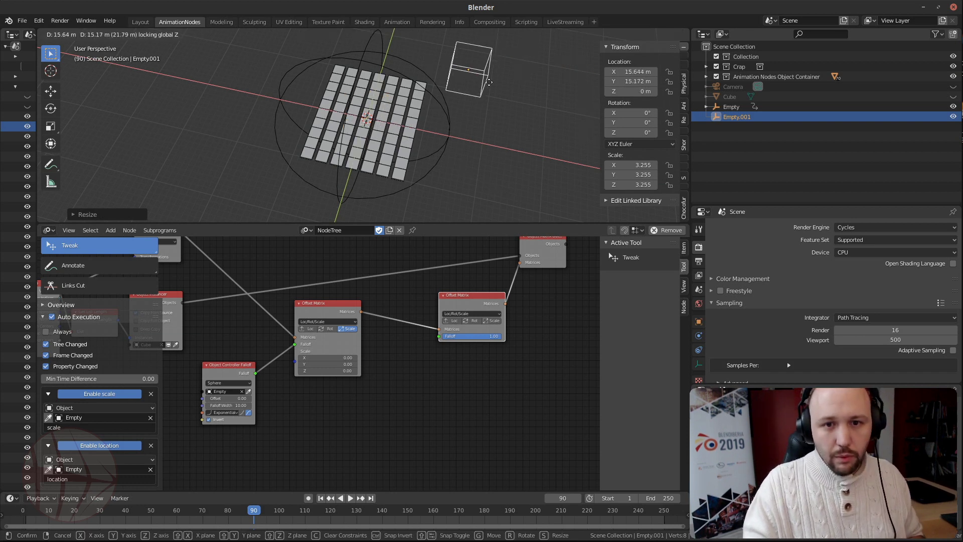
pyautogui.click(489, 78)
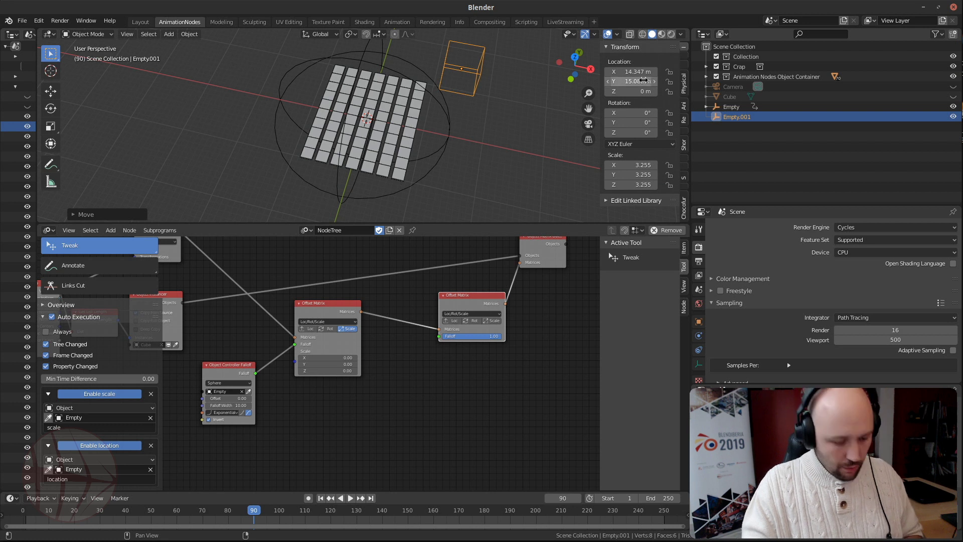
pyautogui.press('i')
pyautogui.press('i')
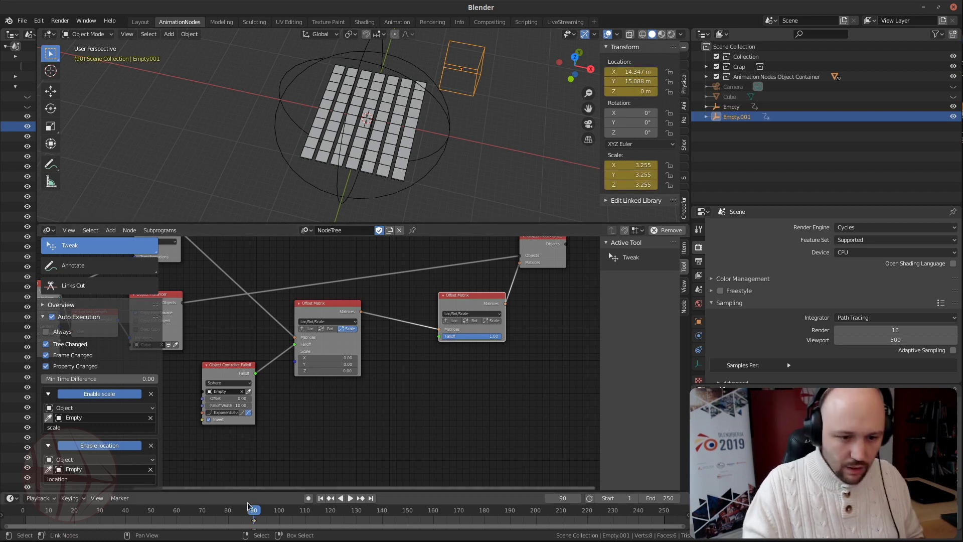
# Try shifting the cube empty's keyframes to frame 1 and return them to frame 90
pyautogui.moveTo(255, 523); pyautogui.dragTo(175, 512)
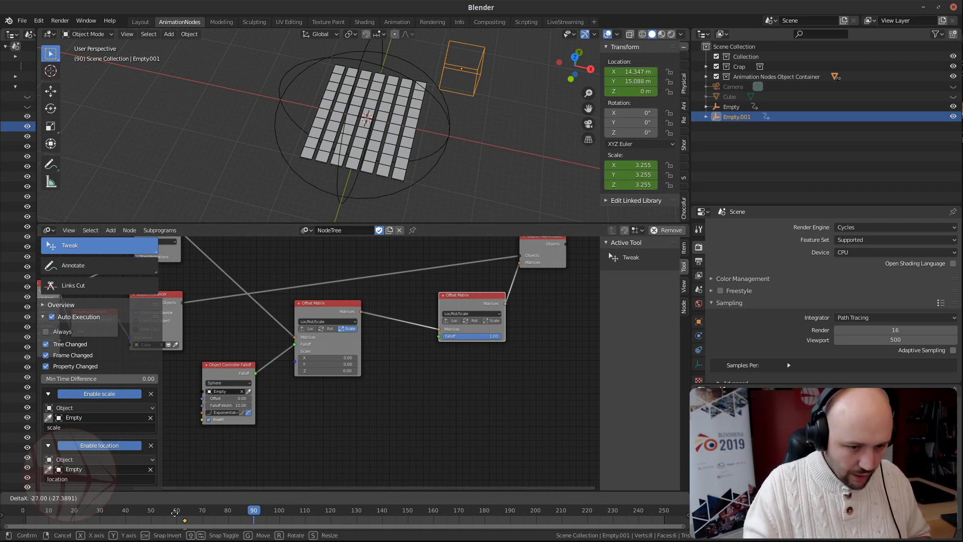
pyautogui.moveTo(25, 515); pyautogui.dragTo(26, 516)
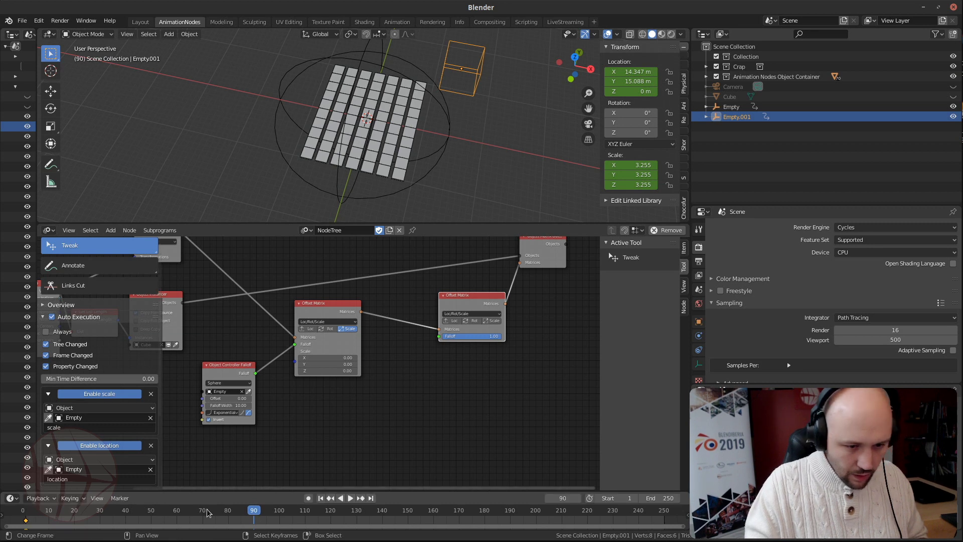
pyautogui.click(419, 53)
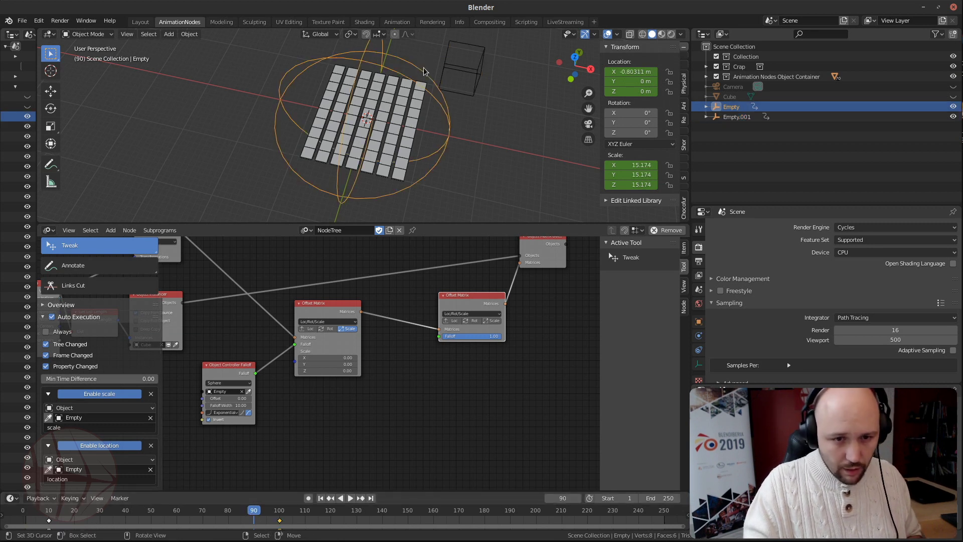
pyautogui.moveTo(239, 515)
pyautogui.mouseDown()
pyautogui.moveTo(279, 513)
pyautogui.moveTo(253, 513)
pyautogui.mouseUp()
pyautogui.click(475, 80)
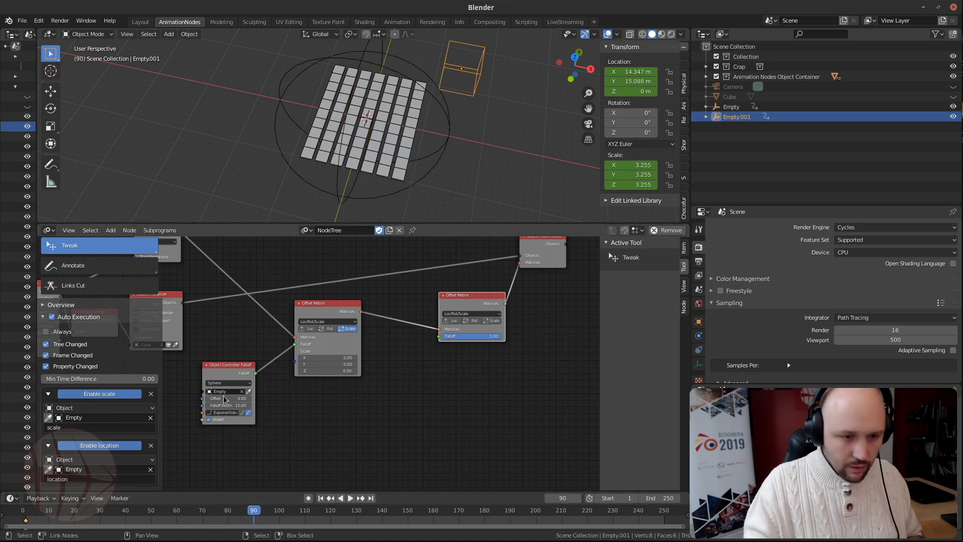
pyautogui.moveTo(26, 523); pyautogui.dragTo(252, 524)
# Advance the animation to frame 140, move the cube empty to about X -11.7 m, Y -13.8 m, and keyframe its location
pyautogui.press('space')
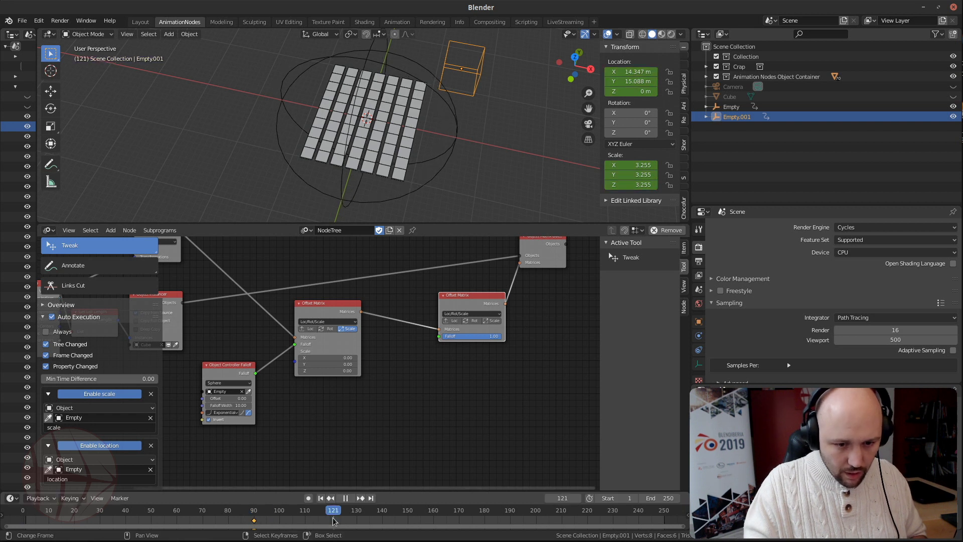
pyautogui.press('space')
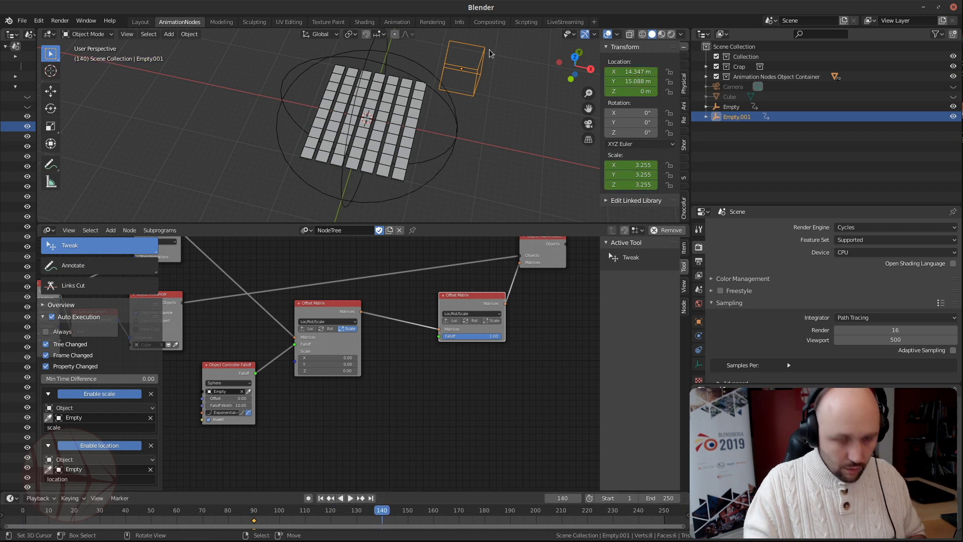
pyautogui.moveTo(467, 67); pyautogui.dragTo(281, 170)
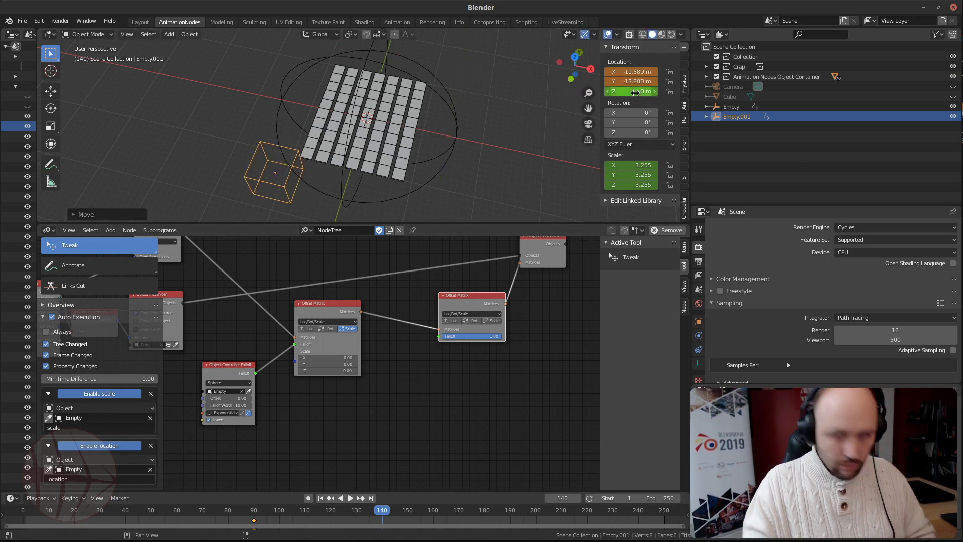
pyautogui.press('i')
# Scale the cube empty to about 8.3, move it to about X -18.1 m, Y -18.9 m, and keyframe its location and scale at frame 140
pyautogui.press('s')
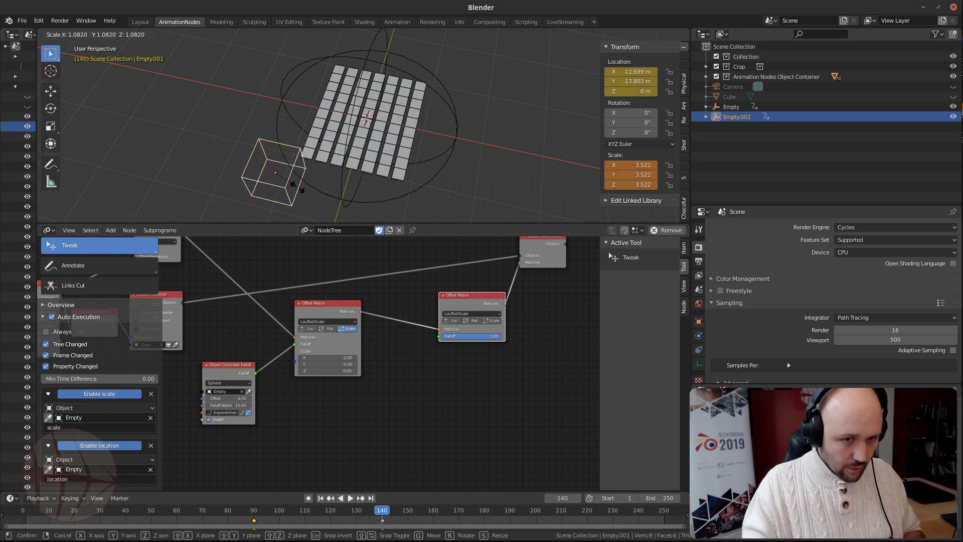
pyautogui.click(334, 197)
pyautogui.press('g')
pyautogui.hotkey('shift', 'z')
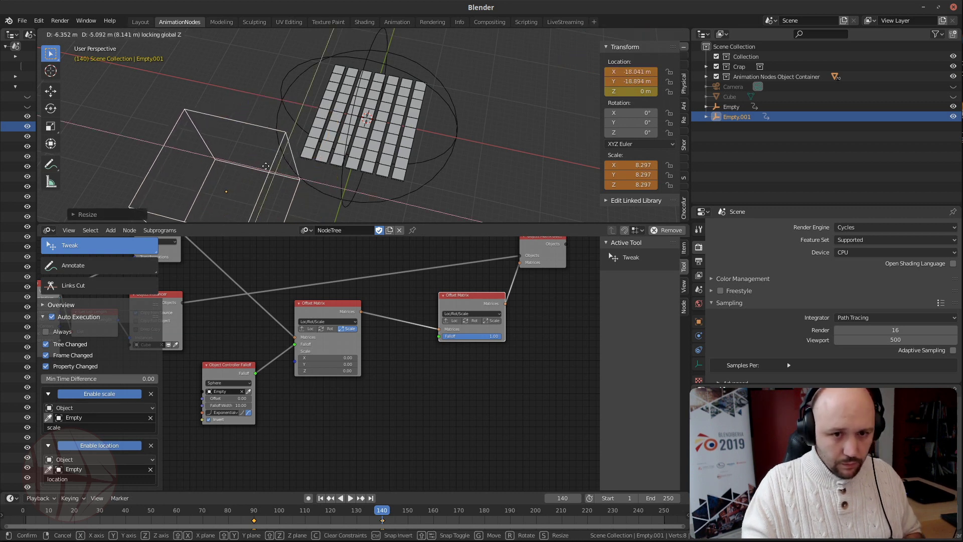
pyautogui.click(265, 164)
pyautogui.press('i')
pyautogui.press('i')
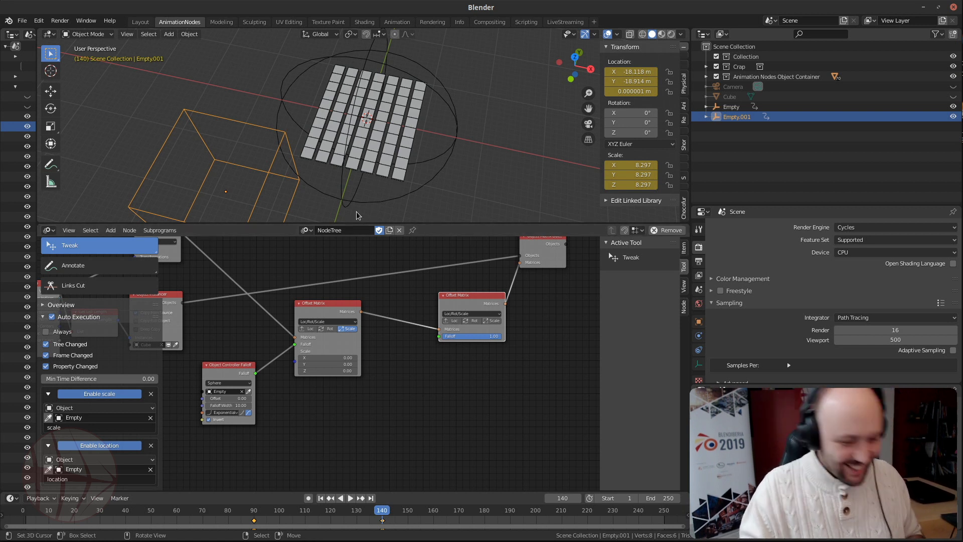
# Look through the camera and enable the rotation offset on the second Offset Matrix node
pyautogui.moveTo(401, 179); pyautogui.dragTo(389, 142, button='middle')
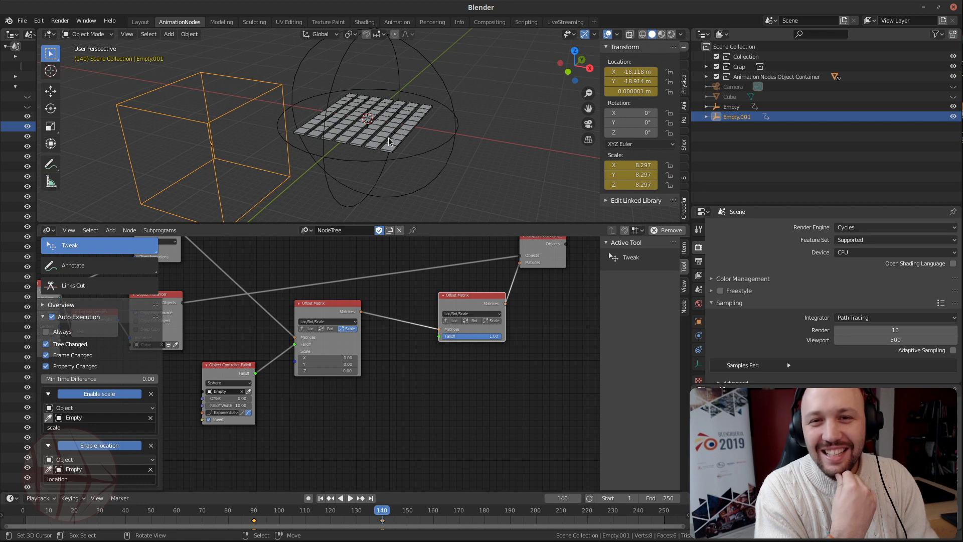
pyautogui.press('KP_0')
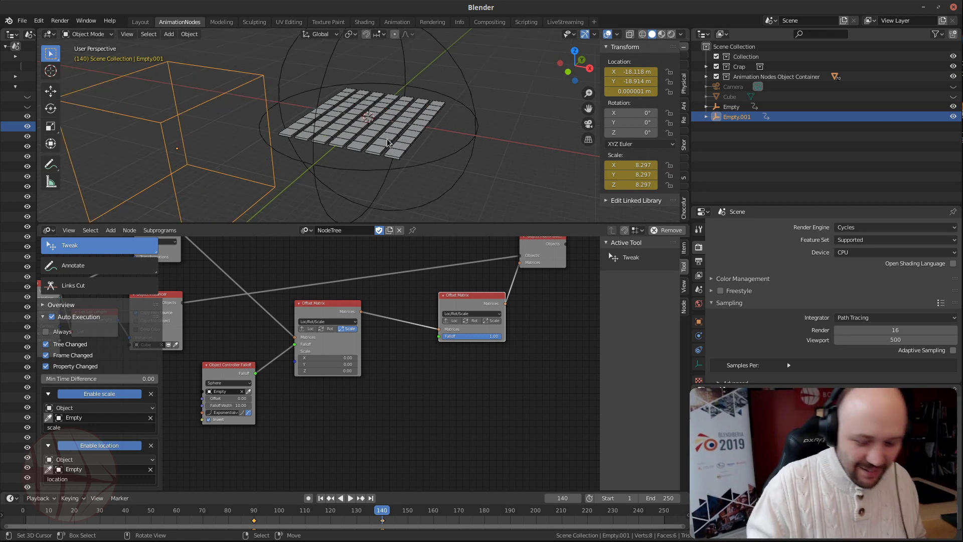
pyautogui.scroll(-3, 429, 370)
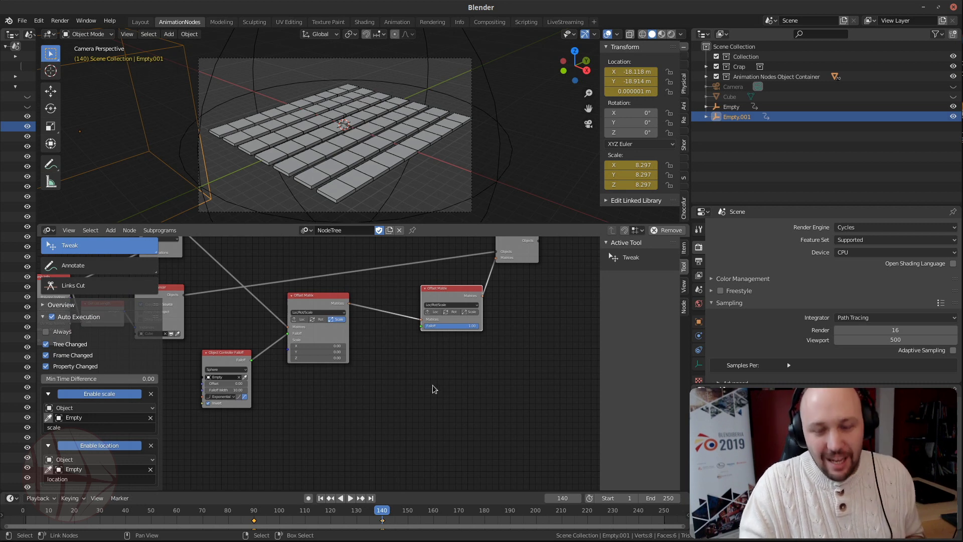
pyautogui.scroll(3, 432, 384)
pyautogui.click(366, 303)
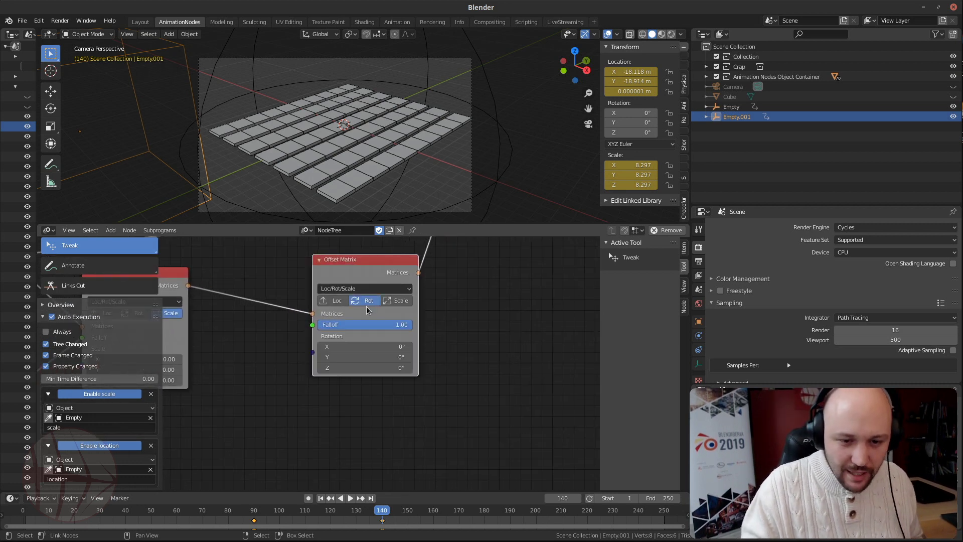
pyautogui.moveTo(344, 383); pyautogui.dragTo(469, 374, button='middle')
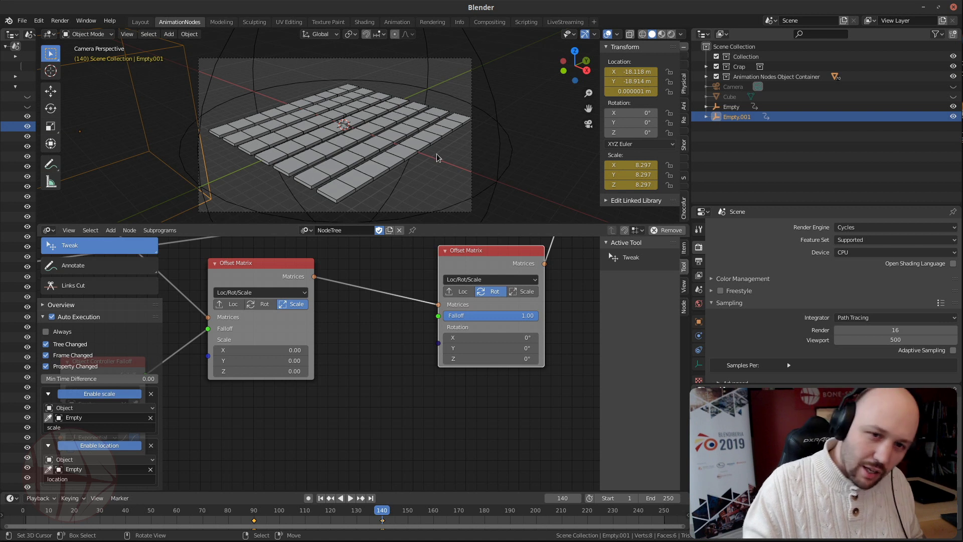
# Try a rotation of 360° on X and Y in the second Offset Matrix node
pyautogui.click(505, 339)
pyautogui.write('360')
pyautogui.press('Tab')
pyautogui.write('360')
pyautogui.press('Return')
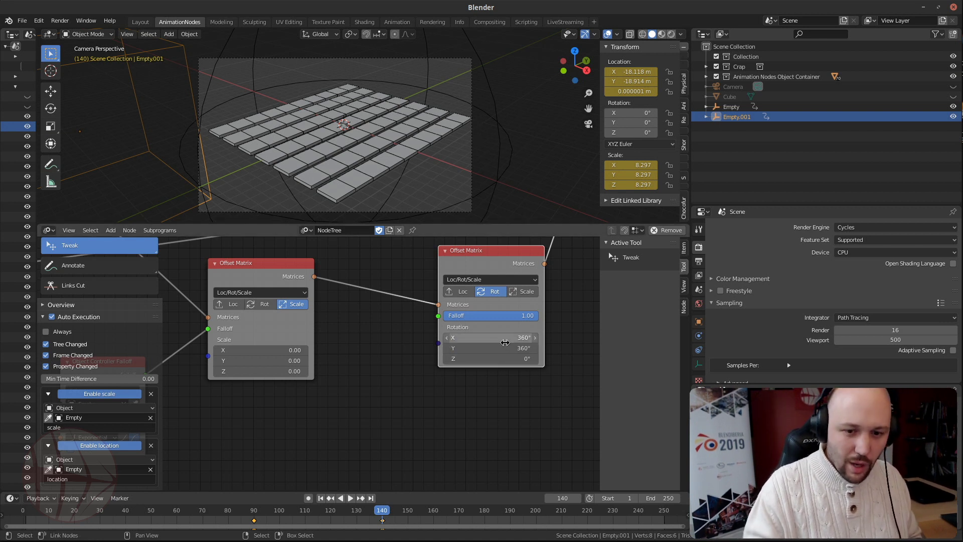
# Set the X and Y rotation of the second Offset Matrix node to 180°
pyautogui.moveTo(498, 342); pyautogui.dragTo(498, 348)
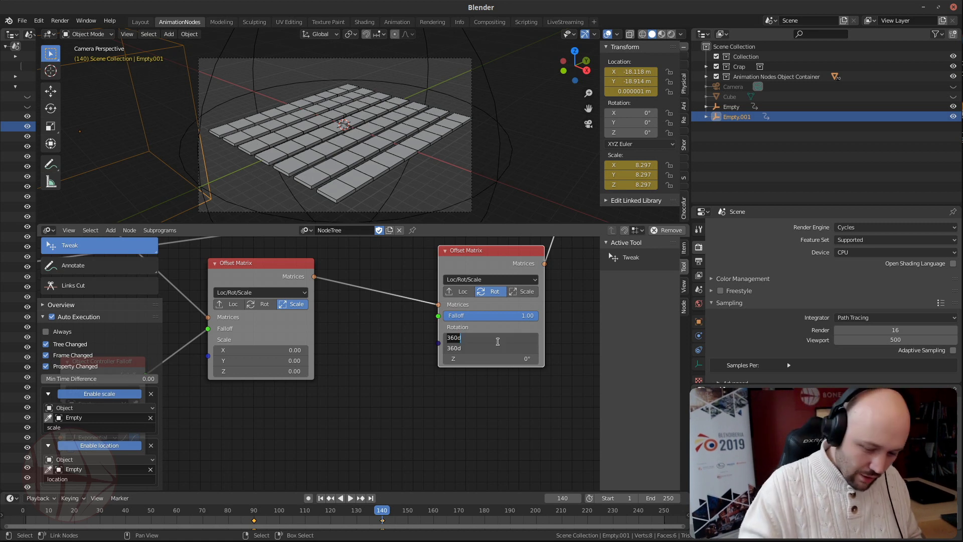
pyautogui.write('180')
pyautogui.press('Return')
# Duplicate the Object Controller Falloff node and connect the copy's output to the falloff of the second Offset Matrix node
pyautogui.moveTo(335, 416); pyautogui.dragTo(382, 365, button='middle')
pyautogui.scroll(-1, 390, 363)
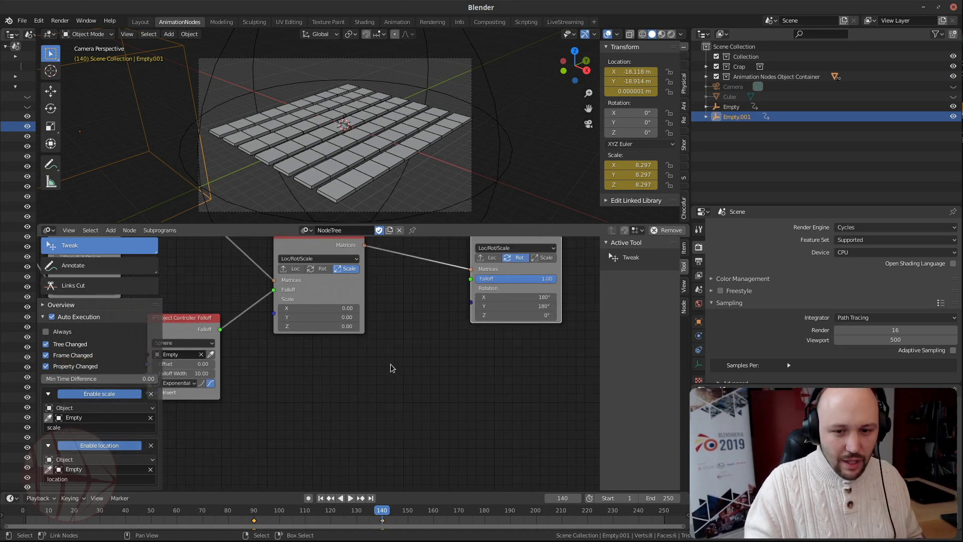
pyautogui.scroll(1, 206, 354)
pyautogui.click(191, 330)
pyautogui.moveTo(192, 330); pyautogui.dragTo(275, 330, button='middle')
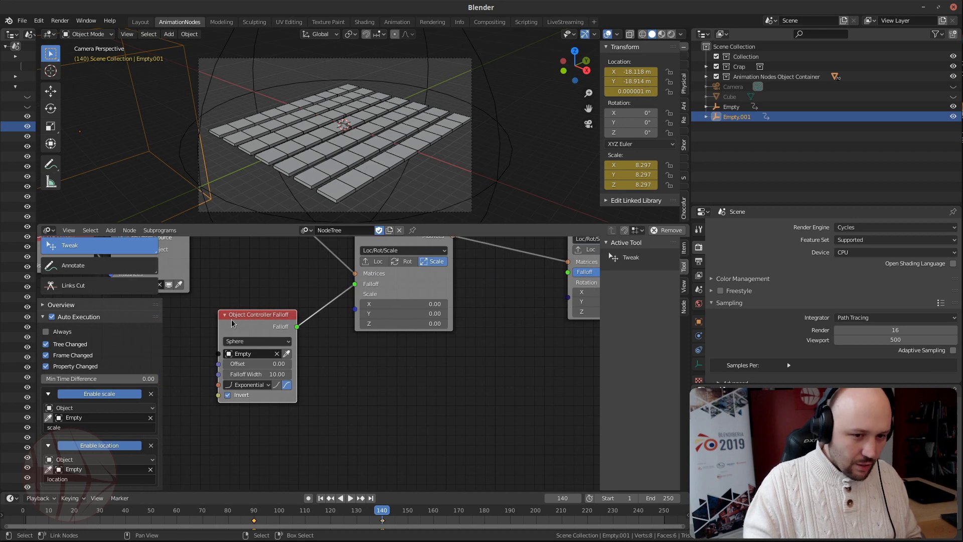
pyautogui.hotkey('shift', 'd')
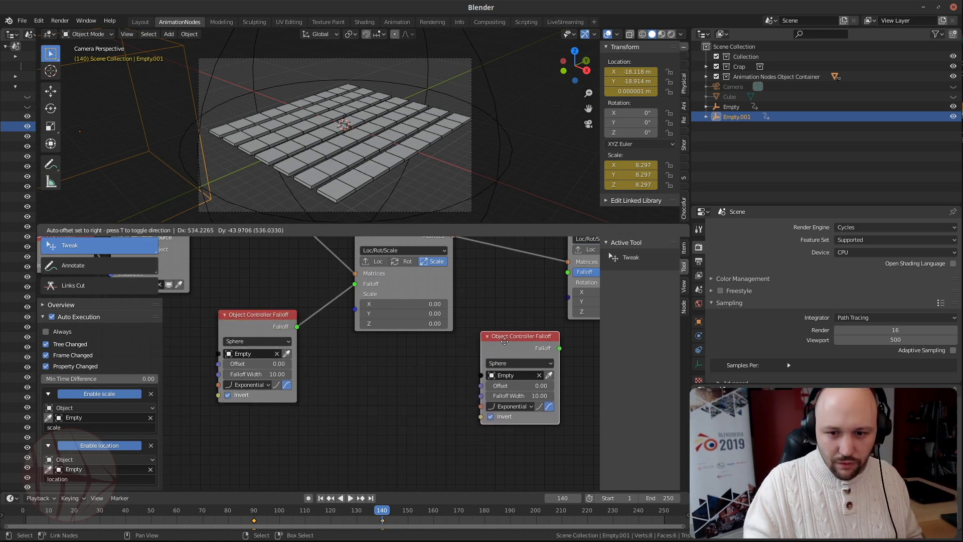
pyautogui.click(482, 344)
pyautogui.moveTo(580, 366); pyautogui.dragTo(390, 437, button='middle')
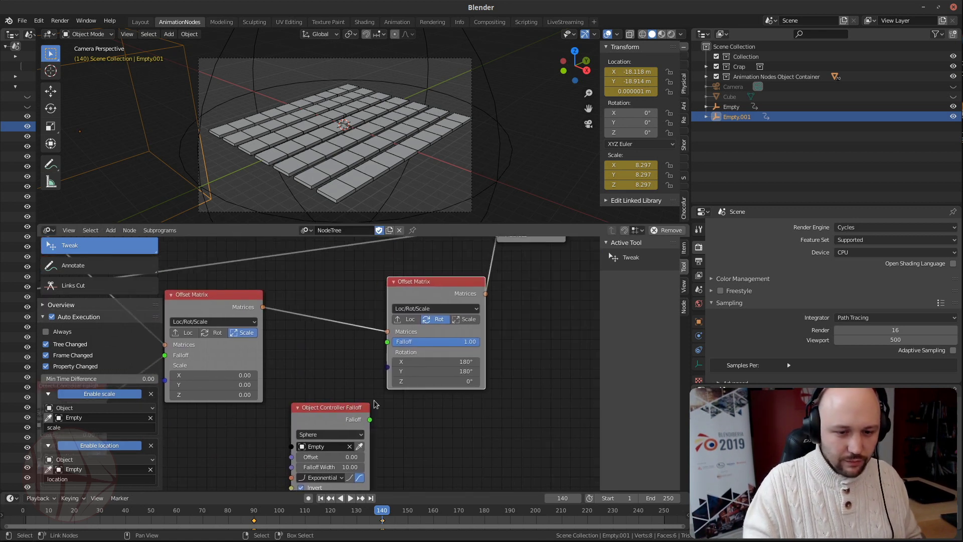
pyautogui.moveTo(370, 420); pyautogui.dragTo(387, 342)
# Replace the controller object of the duplicated Object Controller Falloff node with Empty.001
pyautogui.moveTo(349, 452); pyautogui.dragTo(407, 395, button='middle')
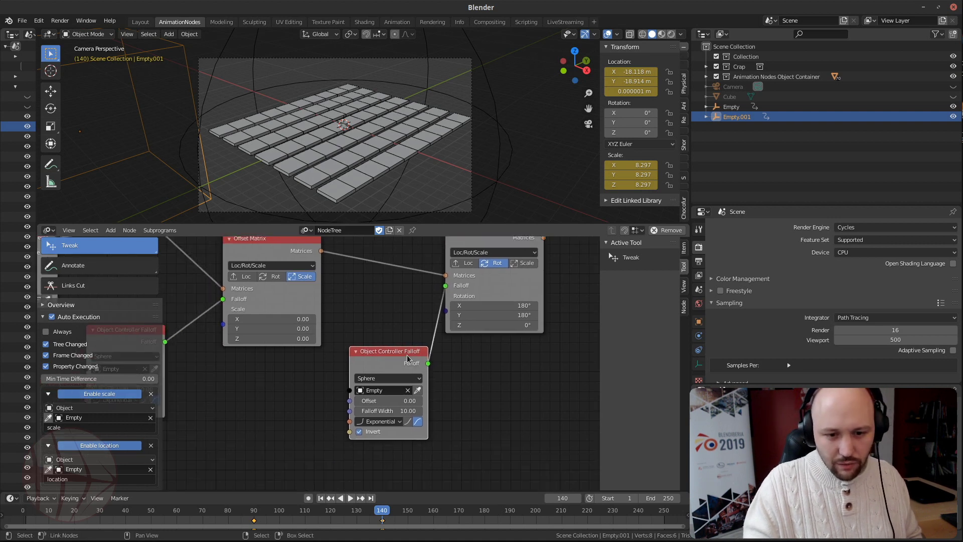
pyautogui.click(408, 390)
pyautogui.moveTo(737, 117); pyautogui.dragTo(379, 389)
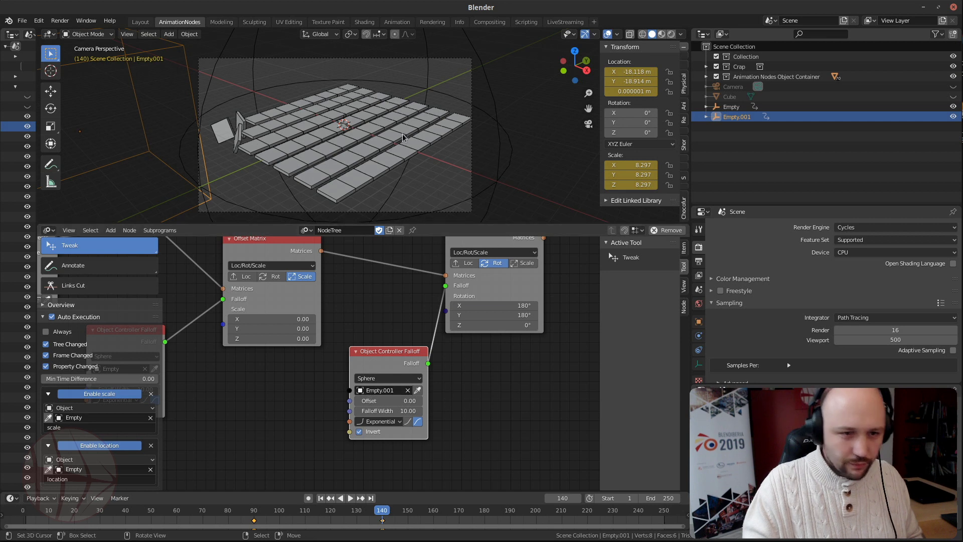
# Play the animation from frame 1 to check the rotation effect, stop it, and go back to frame 101
pyautogui.hotkey('shift', 'Left')
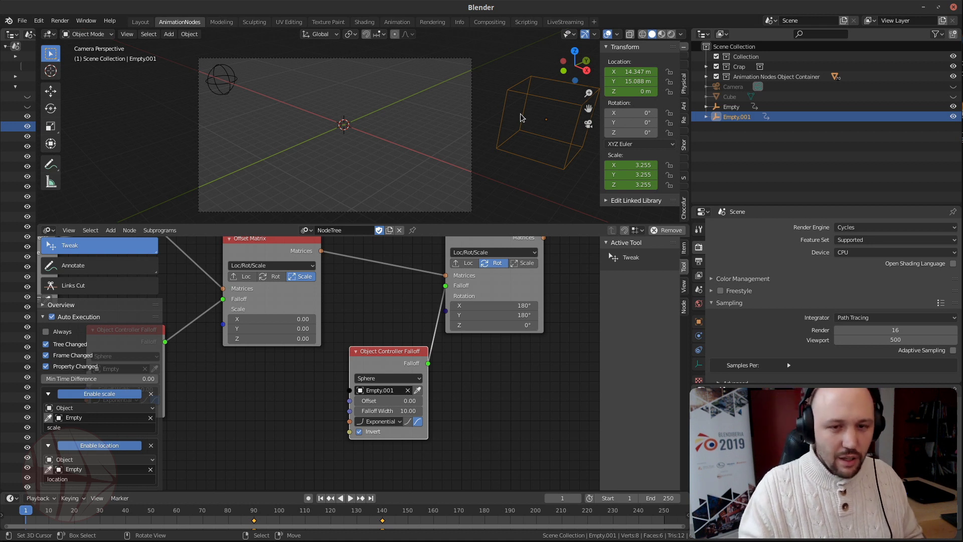
pyautogui.press('space')
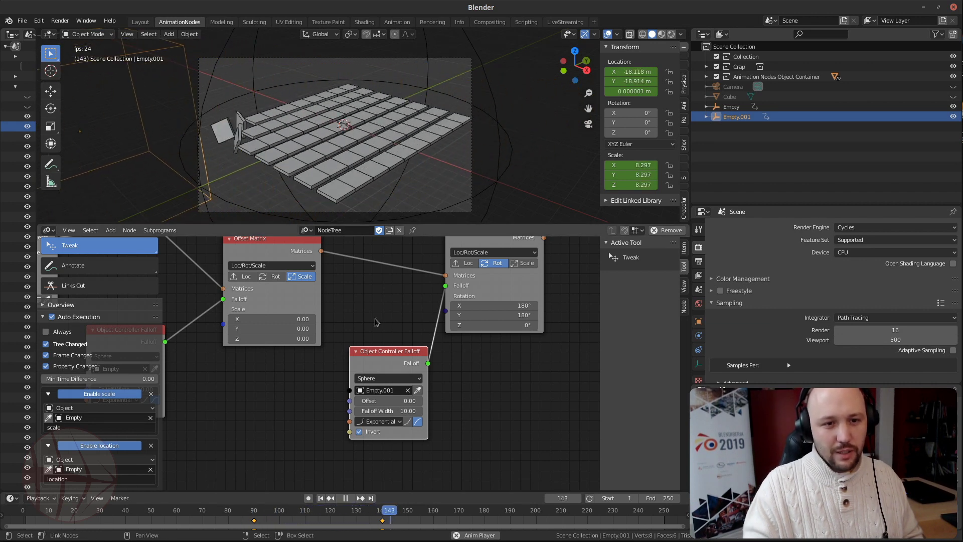
pyautogui.press('space')
pyautogui.moveTo(392, 512); pyautogui.dragTo(282, 531)
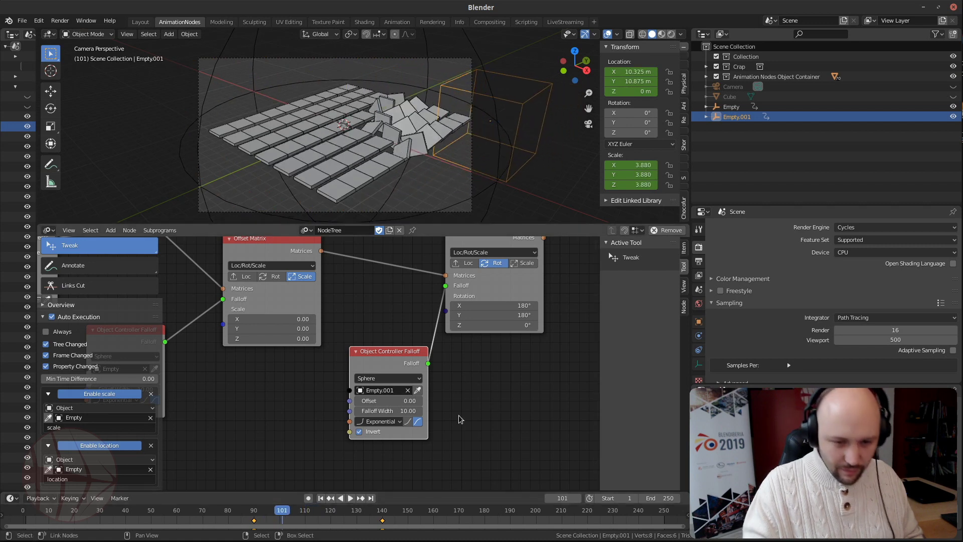
# Set the X rotation of the second Offset Matrix node to 0° and play the animation to check it
pyautogui.click(488, 310)
pyautogui.write('0')
pyautogui.press('Return')
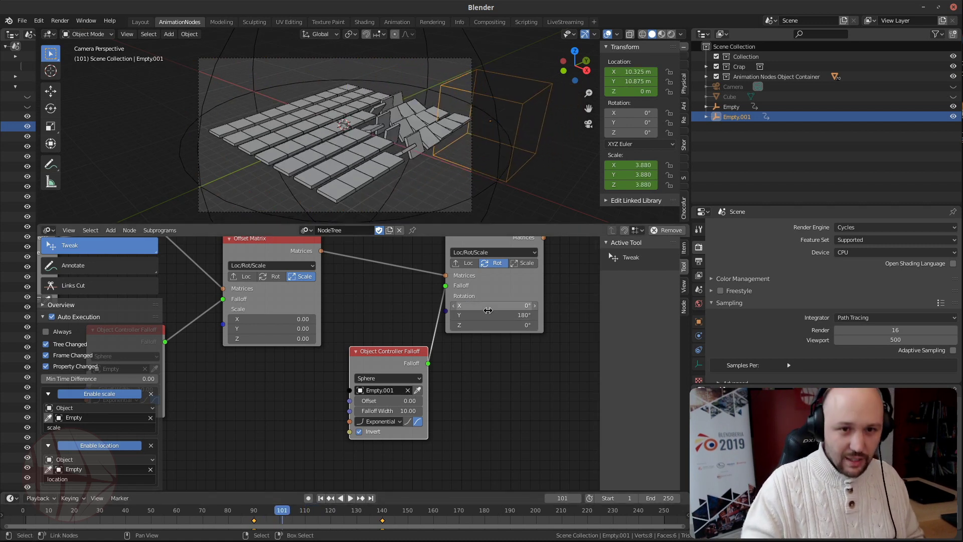
pyautogui.press('space')
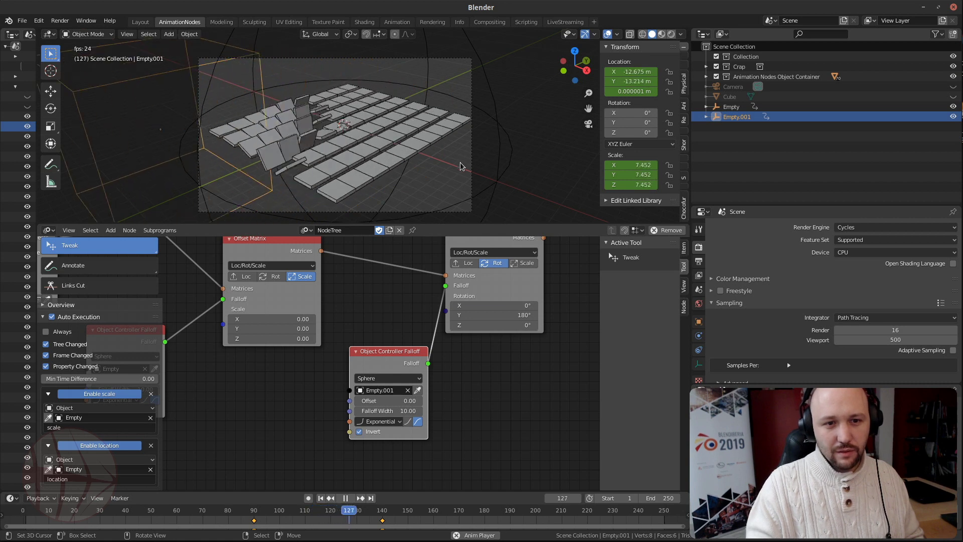
pyautogui.press('space')
# At frame 140, move the cube empty horizontally farther from the grid to about X -21.8 m, Y -26.3 m, and keyframe its location
pyautogui.press('KP_0')
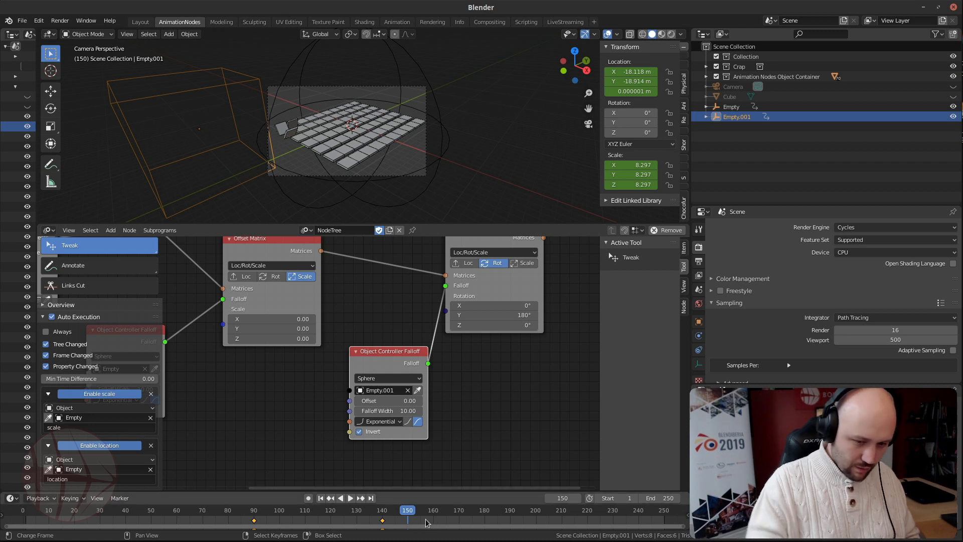
pyautogui.press('Up')
pyautogui.press('Down')
pyautogui.press('g')
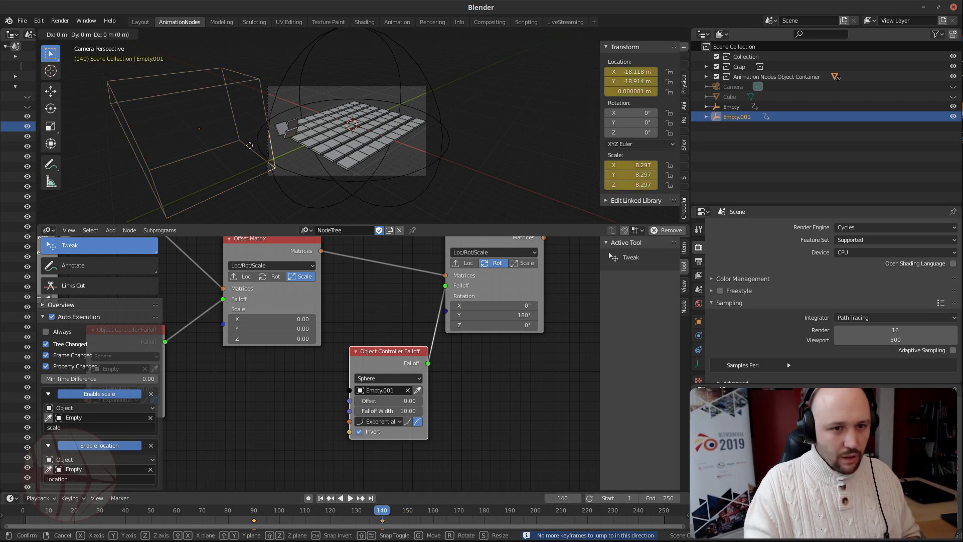
pyautogui.hotkey('shift', 'z')
pyautogui.click(221, 155)
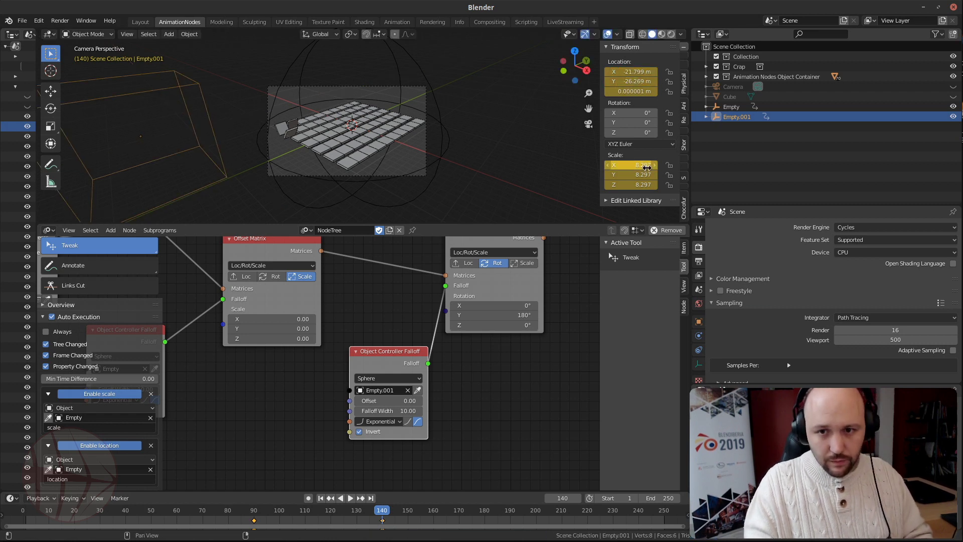
# At frame 90, move the cube empty horizontally to about X 21.7 m, Y 21.9 m, and keyframe its location
pyautogui.click(254, 520)
pyautogui.moveTo(254, 520); pyautogui.dragTo(254, 520)
pyautogui.press('g')
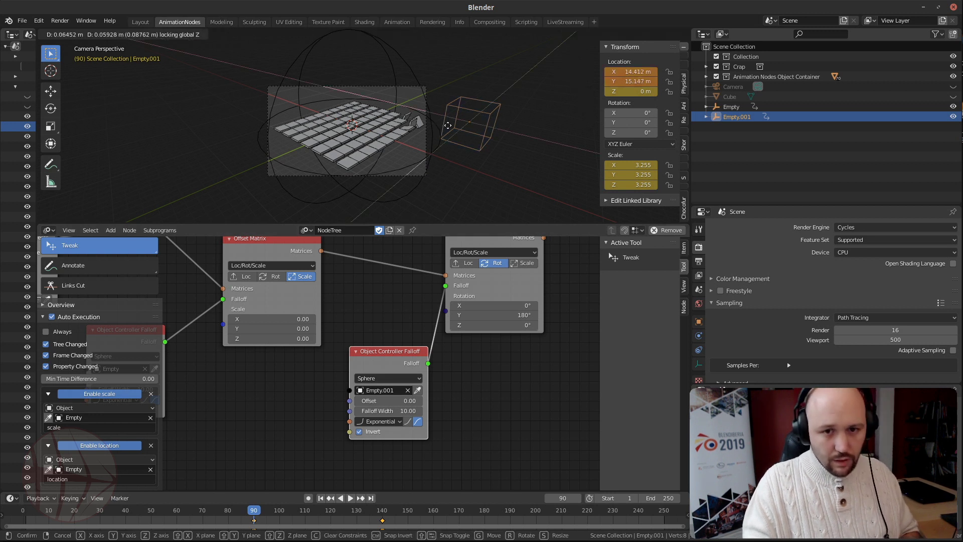
pyautogui.click(497, 129)
pyautogui.press('i')
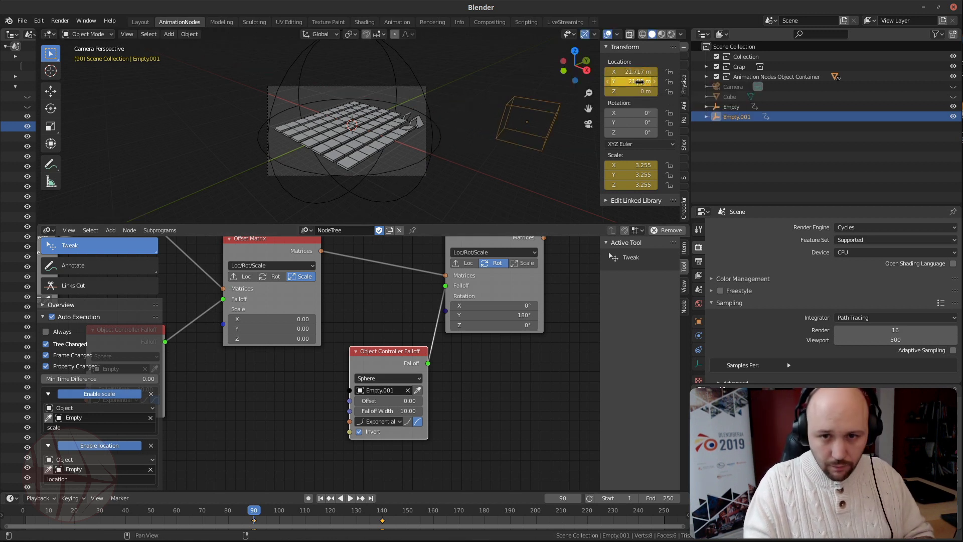
# Play the animation from frame 1 with the viewport overlays hidden, then stop it
pyautogui.hotkey('shift', 'Left')
pyautogui.press('space')
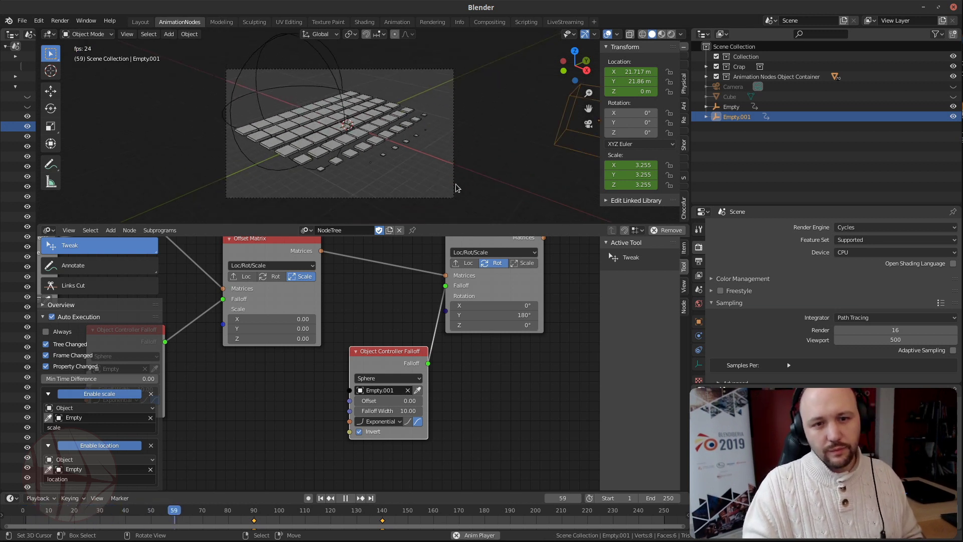
pyautogui.hotkey('shift', 'alt', 'z')
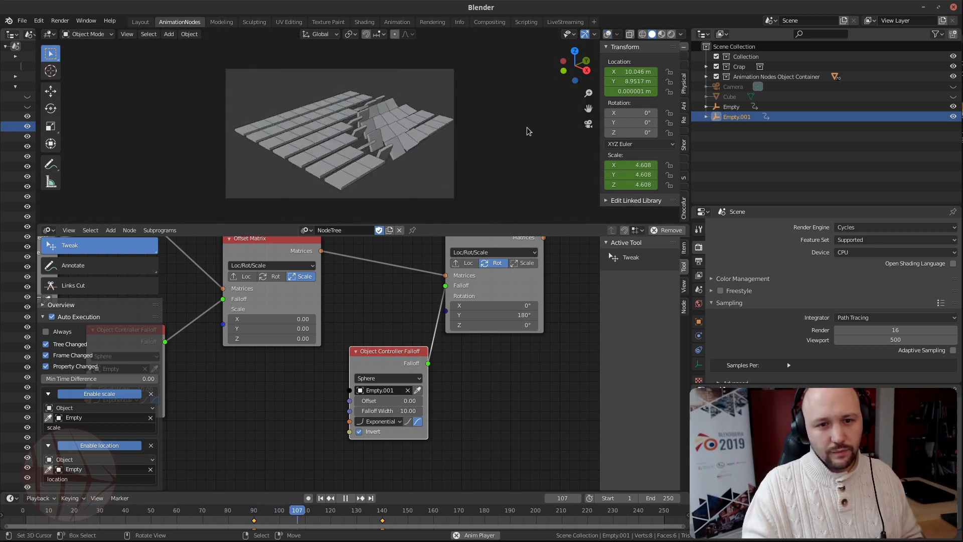
pyautogui.press('space')
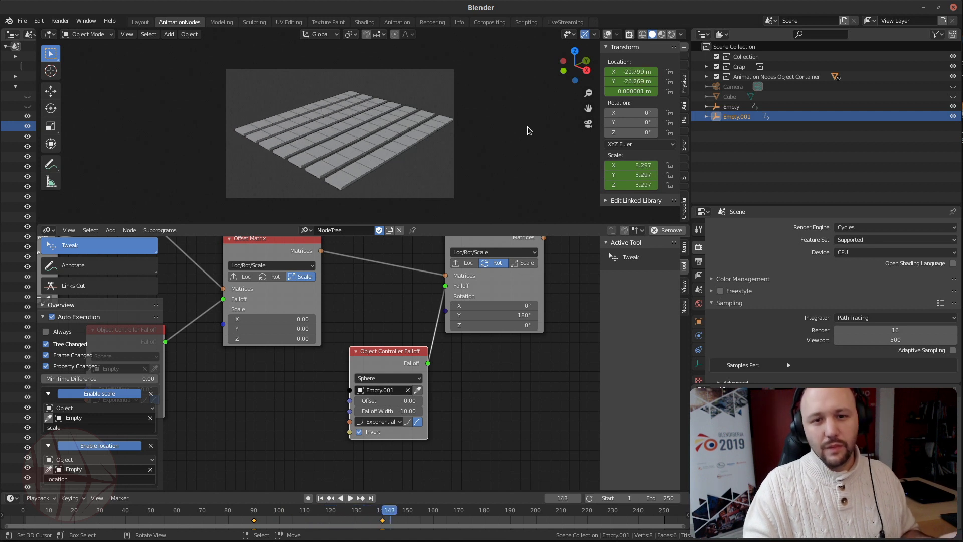
# At frame 115, show the viewport overlays again, scale the cube empty to about 2.8, and keyframe its scale
pyautogui.moveTo(250, 519); pyautogui.dragTo(318, 520)
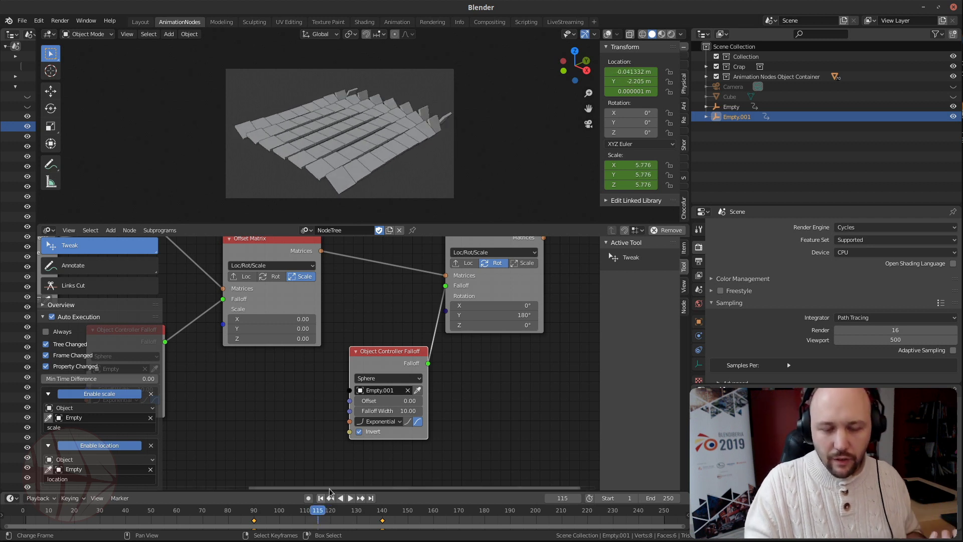
pyautogui.click(607, 34)
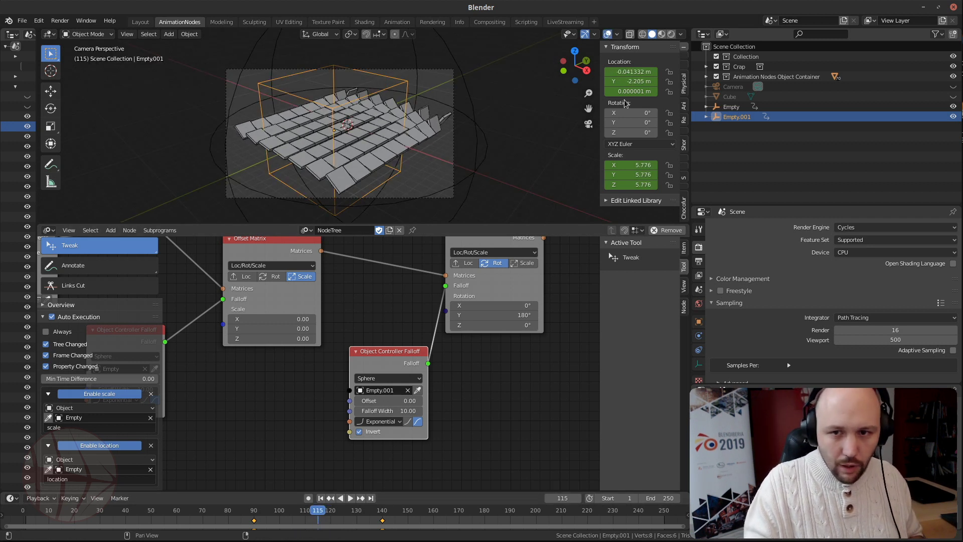
pyautogui.press('s')
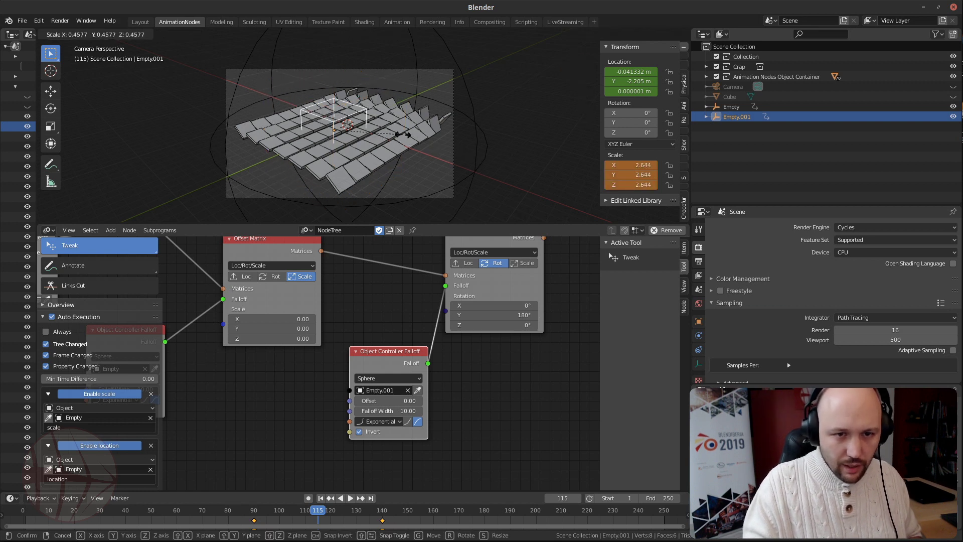
pyautogui.click(541, 171)
pyautogui.press('i')
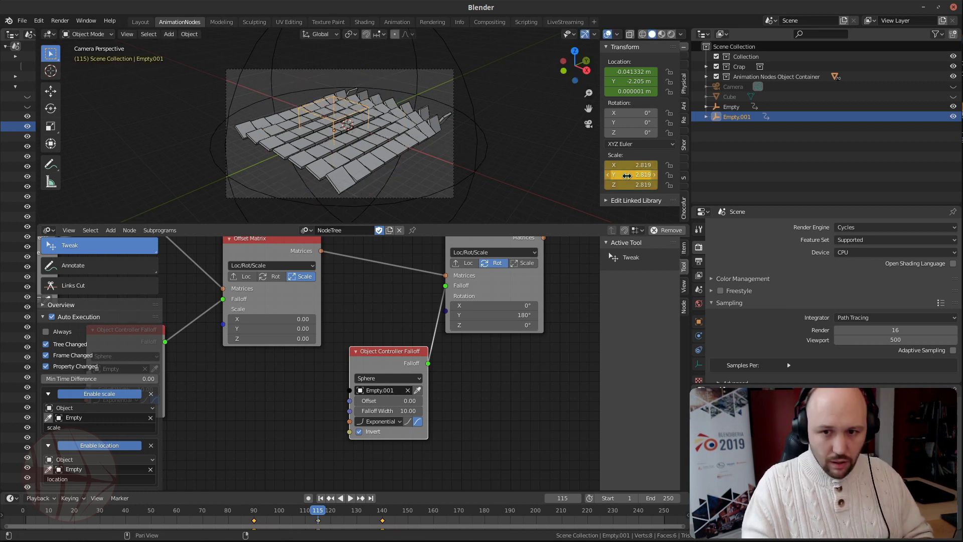
# Replay the animation from shortly before the rotation starts, stop it, and return to frame 114
pyautogui.hotkey('shift', 'Left')
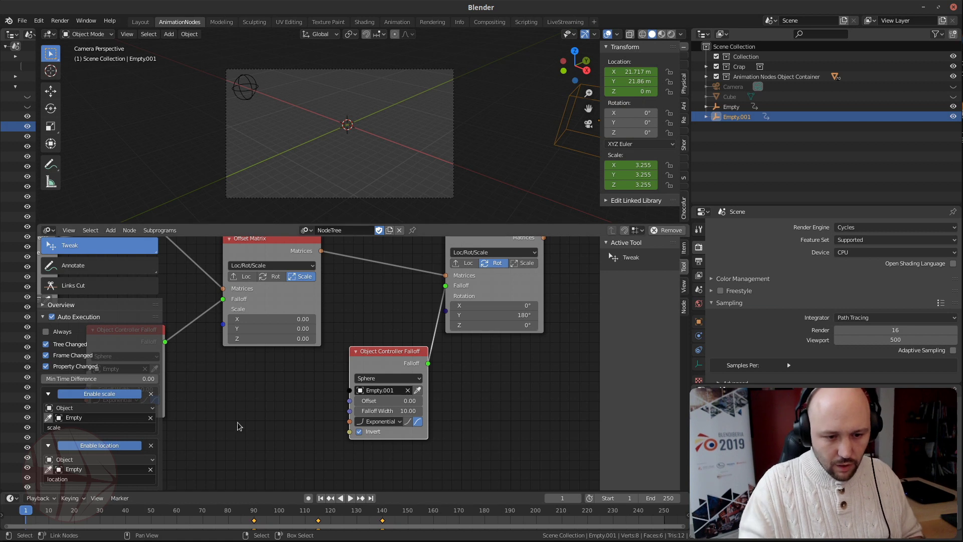
pyautogui.click(237, 509)
pyautogui.press('space')
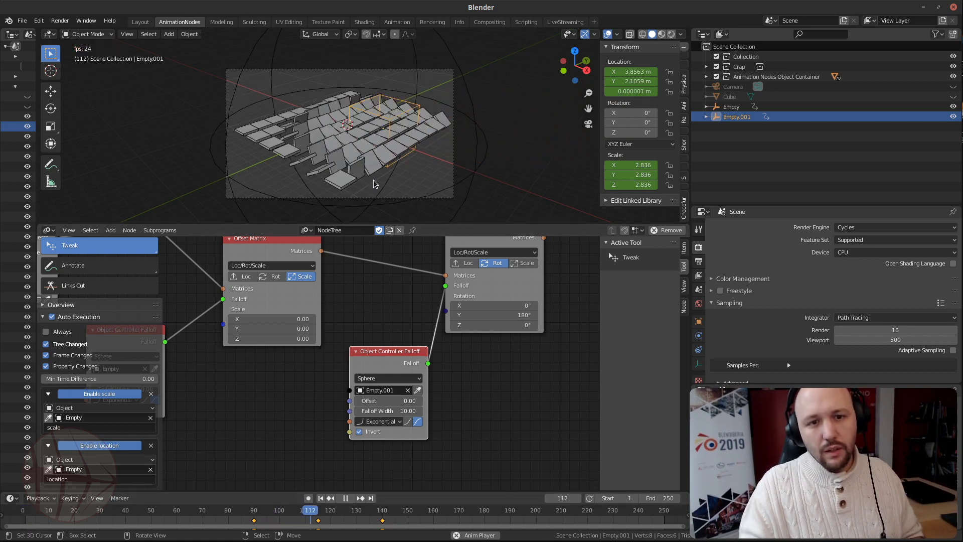
pyautogui.press('space')
pyautogui.moveTo(365, 518); pyautogui.dragTo(315, 520)
# Review the complete node tree, select the sphere empty, and browse the node categories available for adding
pyautogui.scroll(-5, 379, 396)
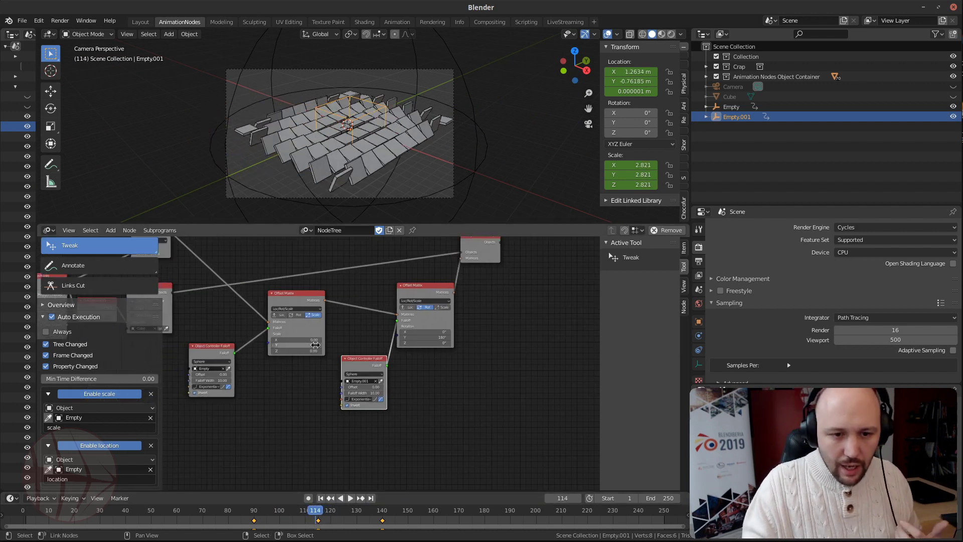
pyautogui.moveTo(379, 396); pyautogui.dragTo(415, 389, button='middle')
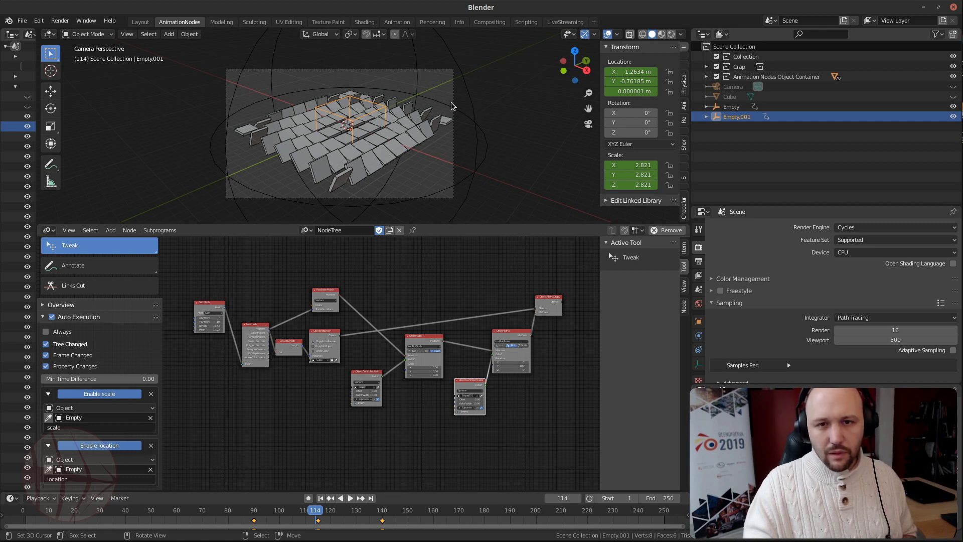
pyautogui.click(471, 130)
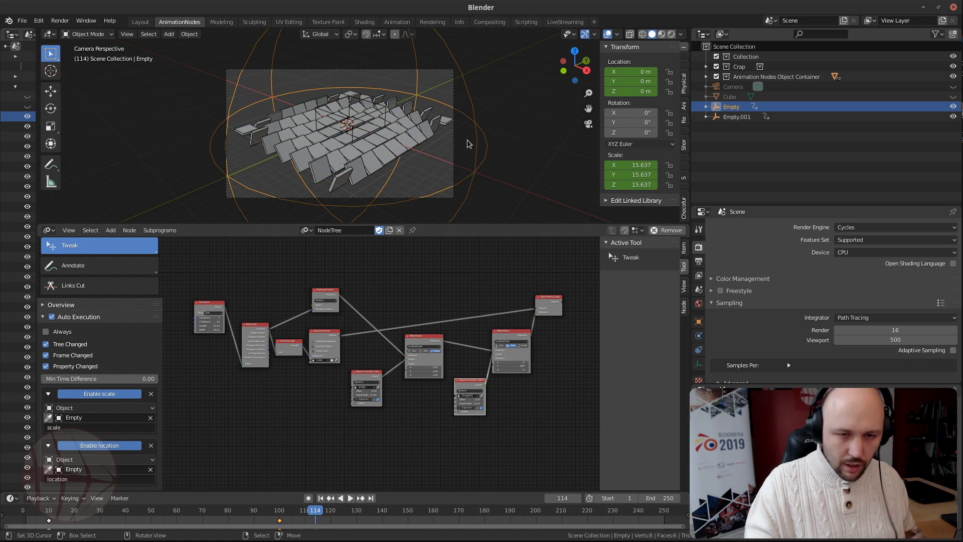
pyautogui.scroll(1, 321, 382)
pyautogui.hotkey('shift', 'a')
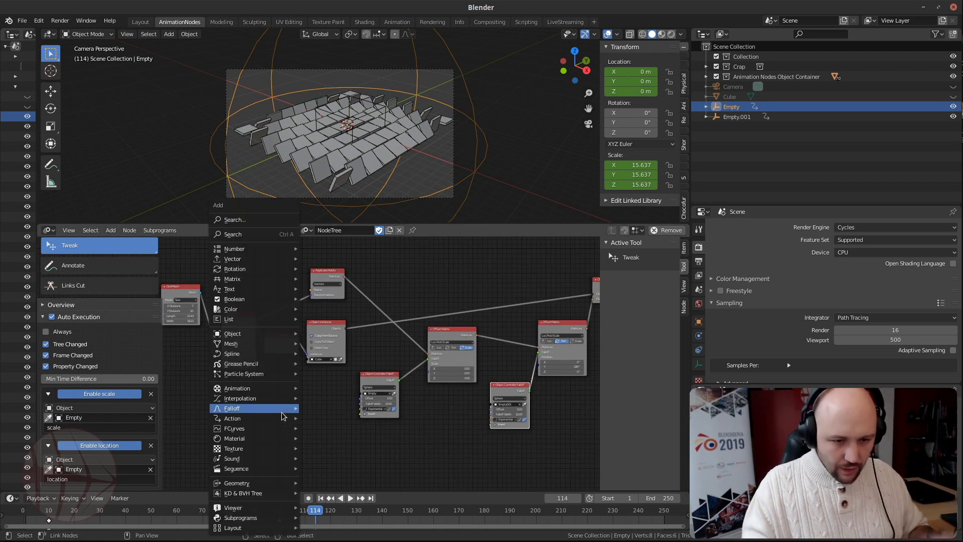
pyautogui.moveTo(282, 415)
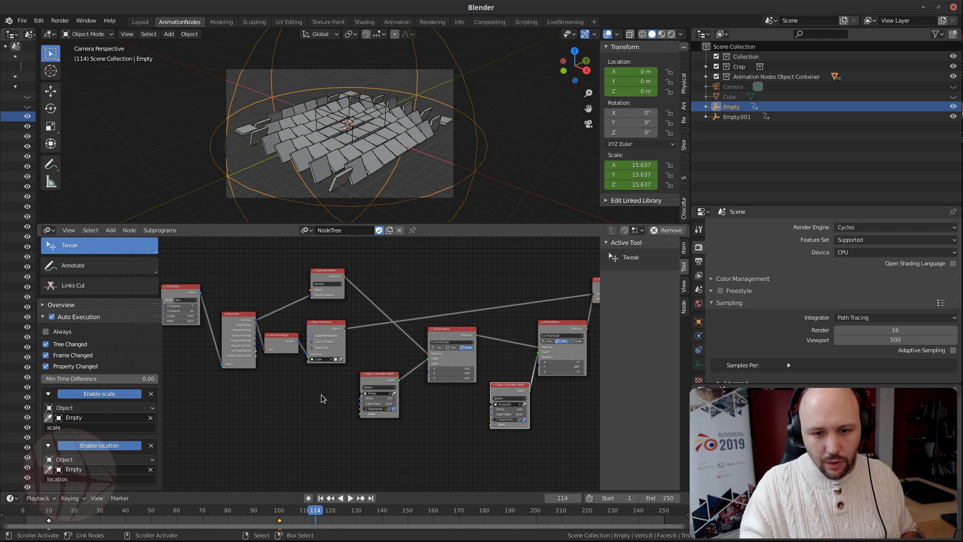
pyautogui.moveTo(440, 394); pyautogui.dragTo(329, 392, button='middle')
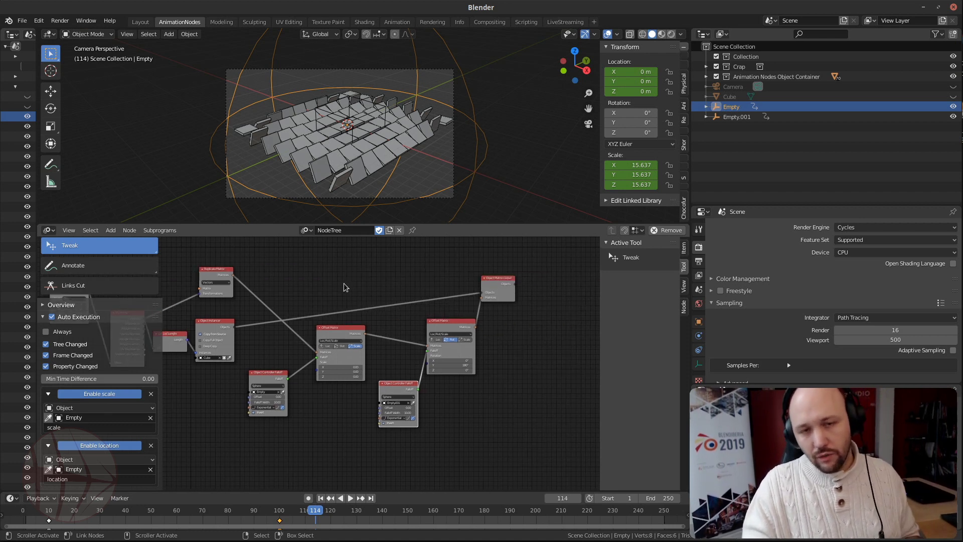
pyautogui.moveTo(345, 283); pyautogui.dragTo(435, 284, button='middle')
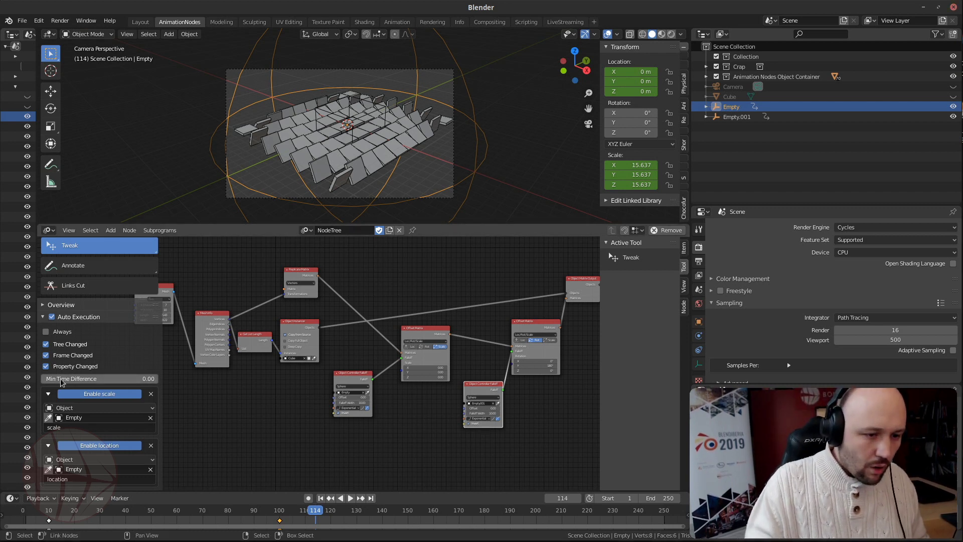
# Inspect the Animation Nodes Developer options, collapse them again, and expand the Overview settings
pyautogui.scroll(-5, 89, 378)
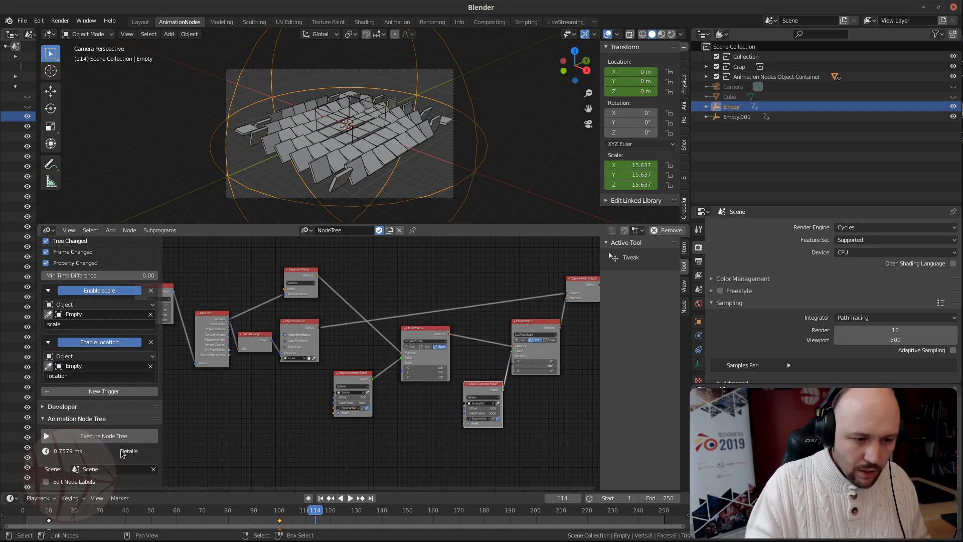
pyautogui.click(56, 407)
pyautogui.scroll(-4, 86, 402)
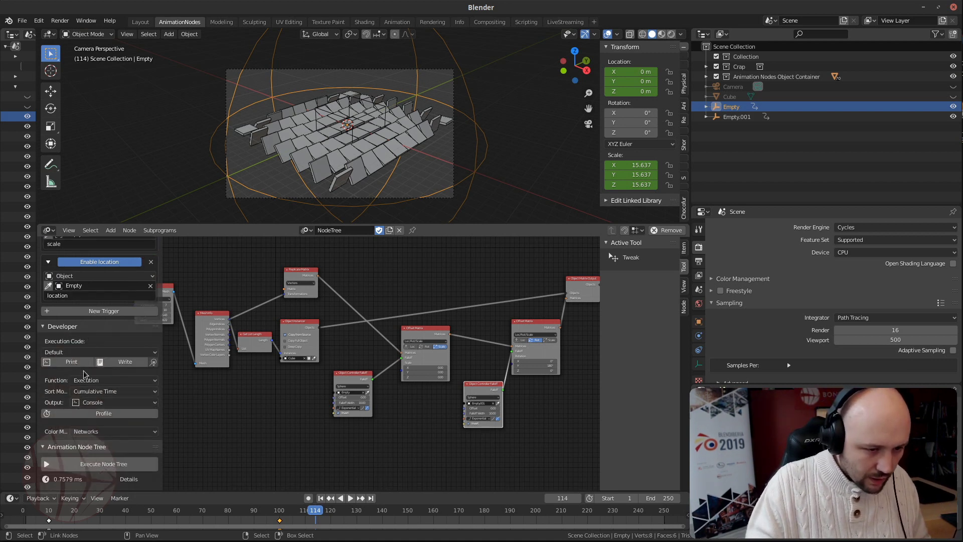
pyautogui.click(79, 326)
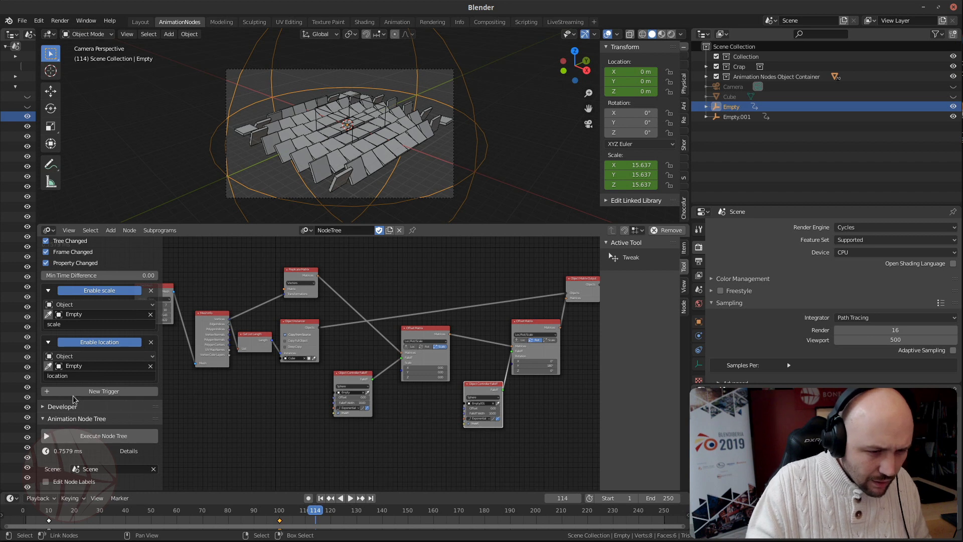
pyautogui.scroll(8, 79, 356)
pyautogui.click(92, 284)
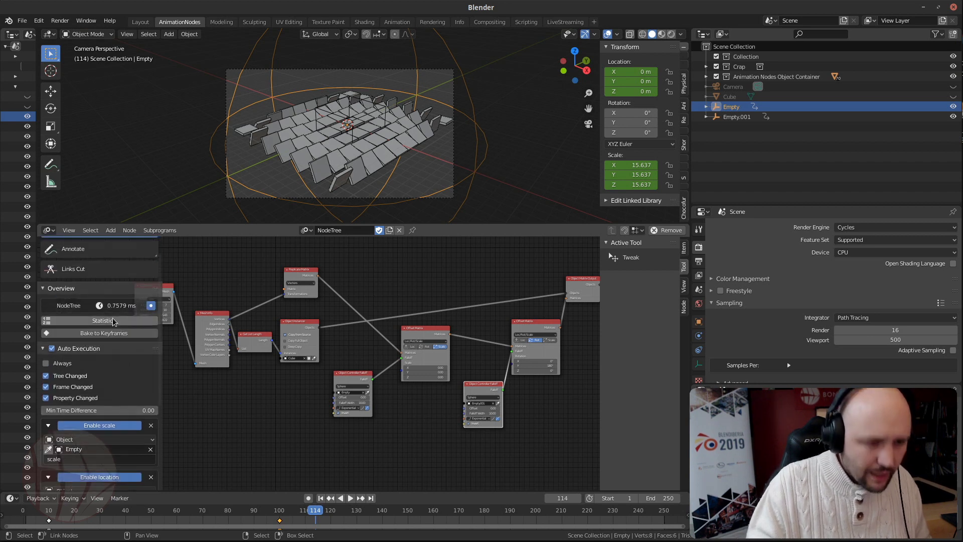